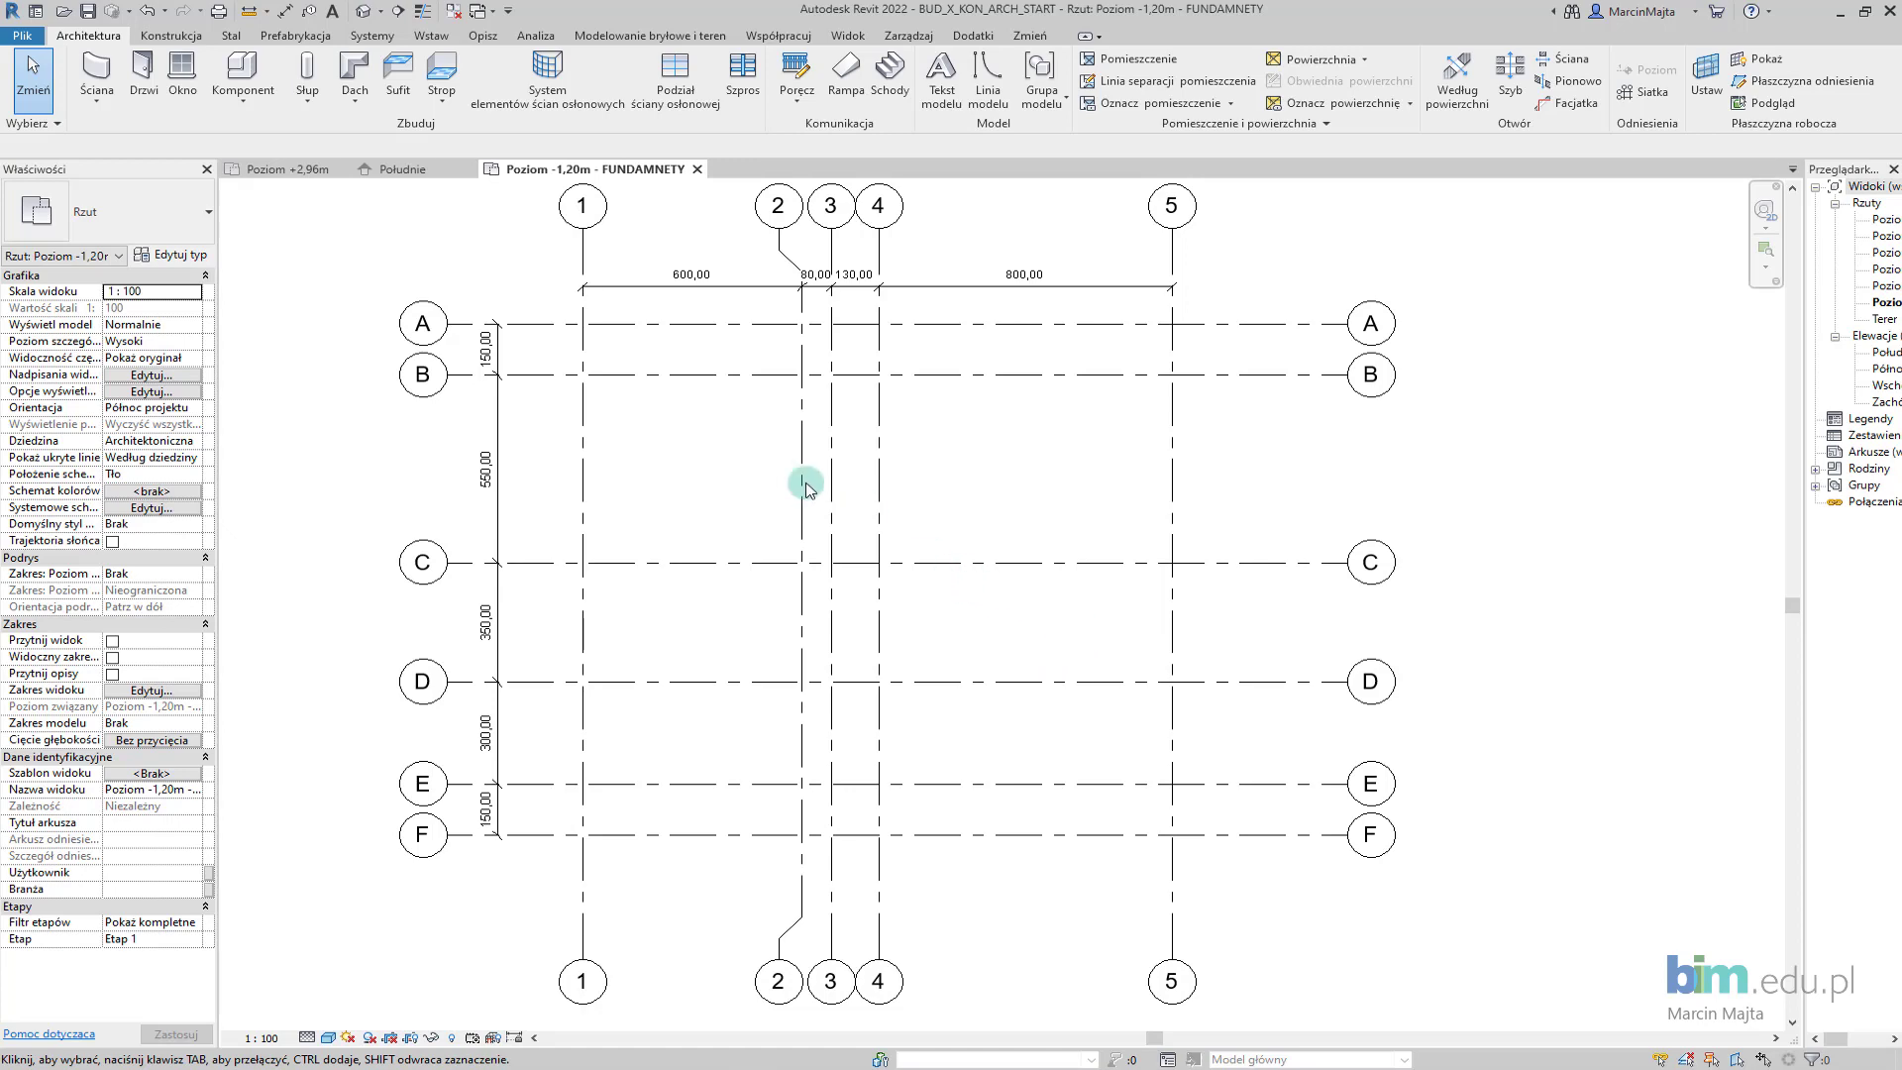
Show the Konstrukcja foundation tools (Stopa, Ściana) on the FUNDAMNETY plan, then deselect.
{"action": "left_click", "coordinate": [189, 40]}
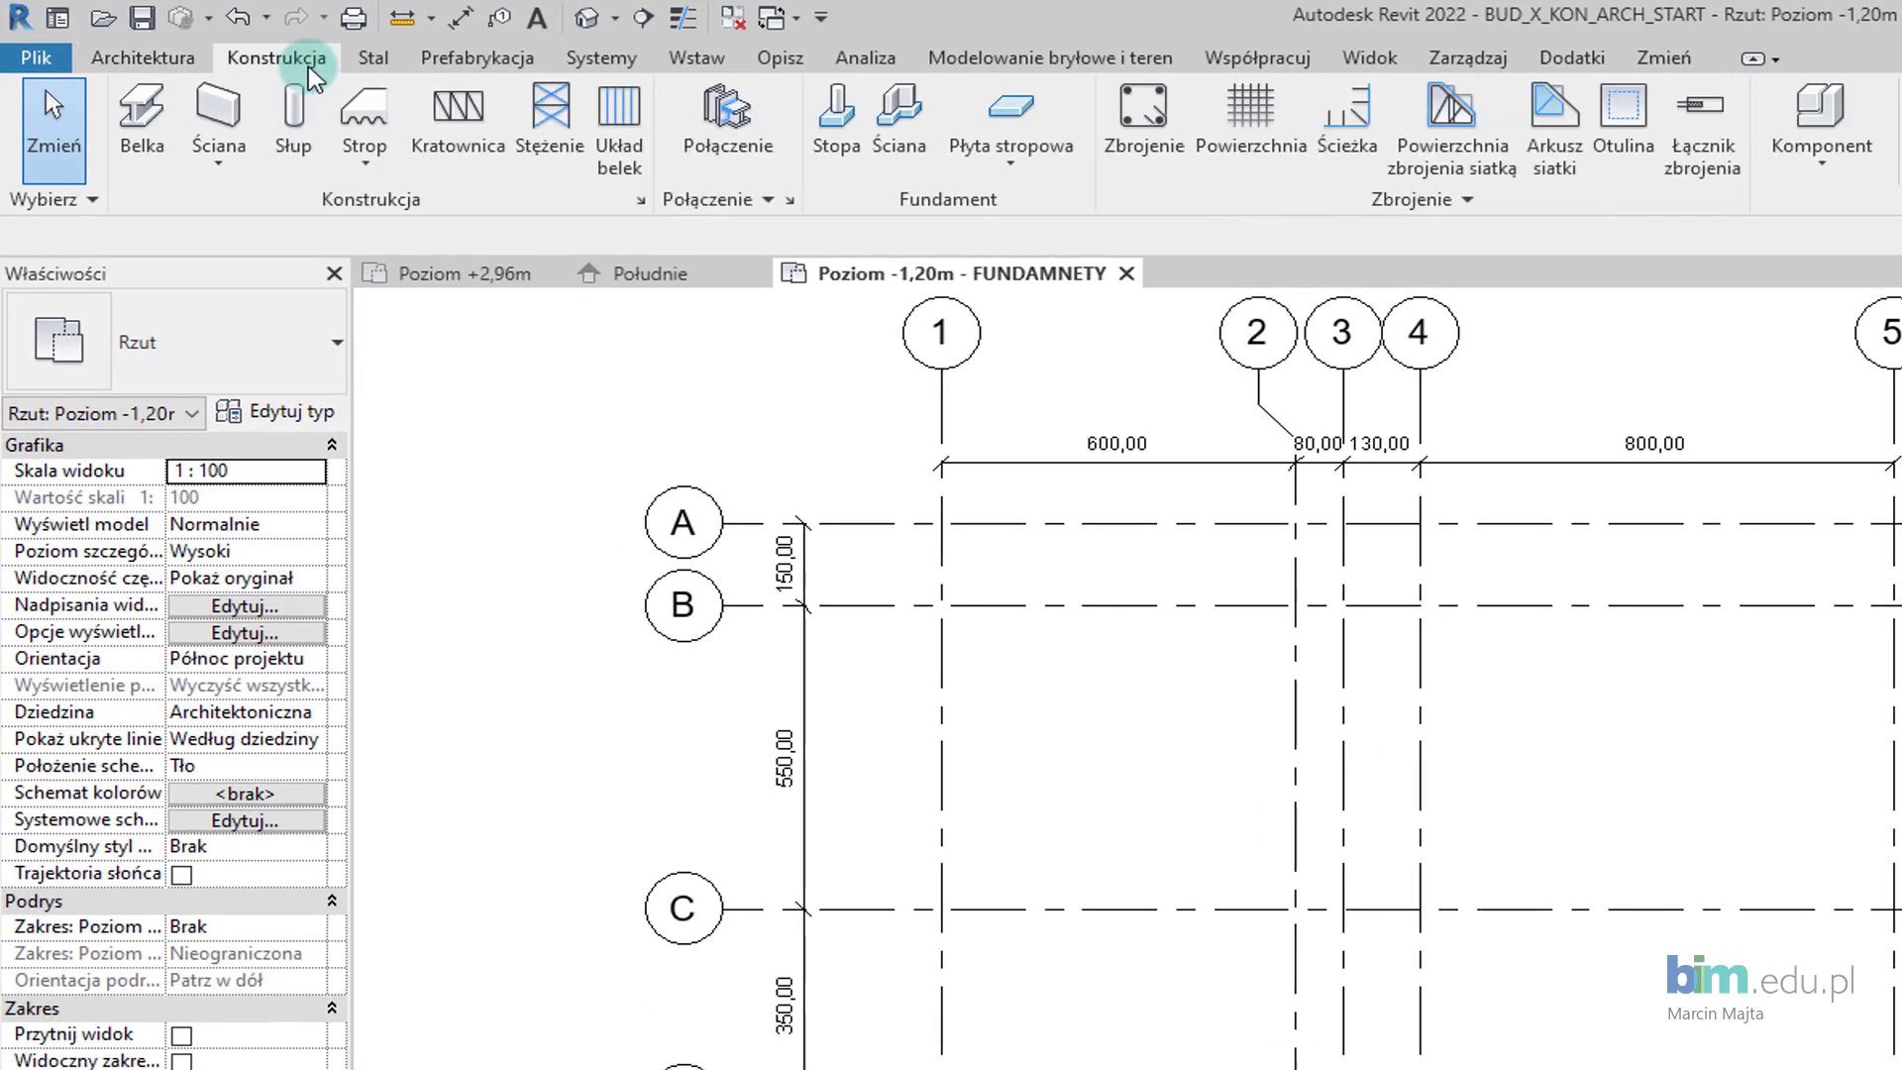
{"action": "left_click", "coordinate": [823, 156]}
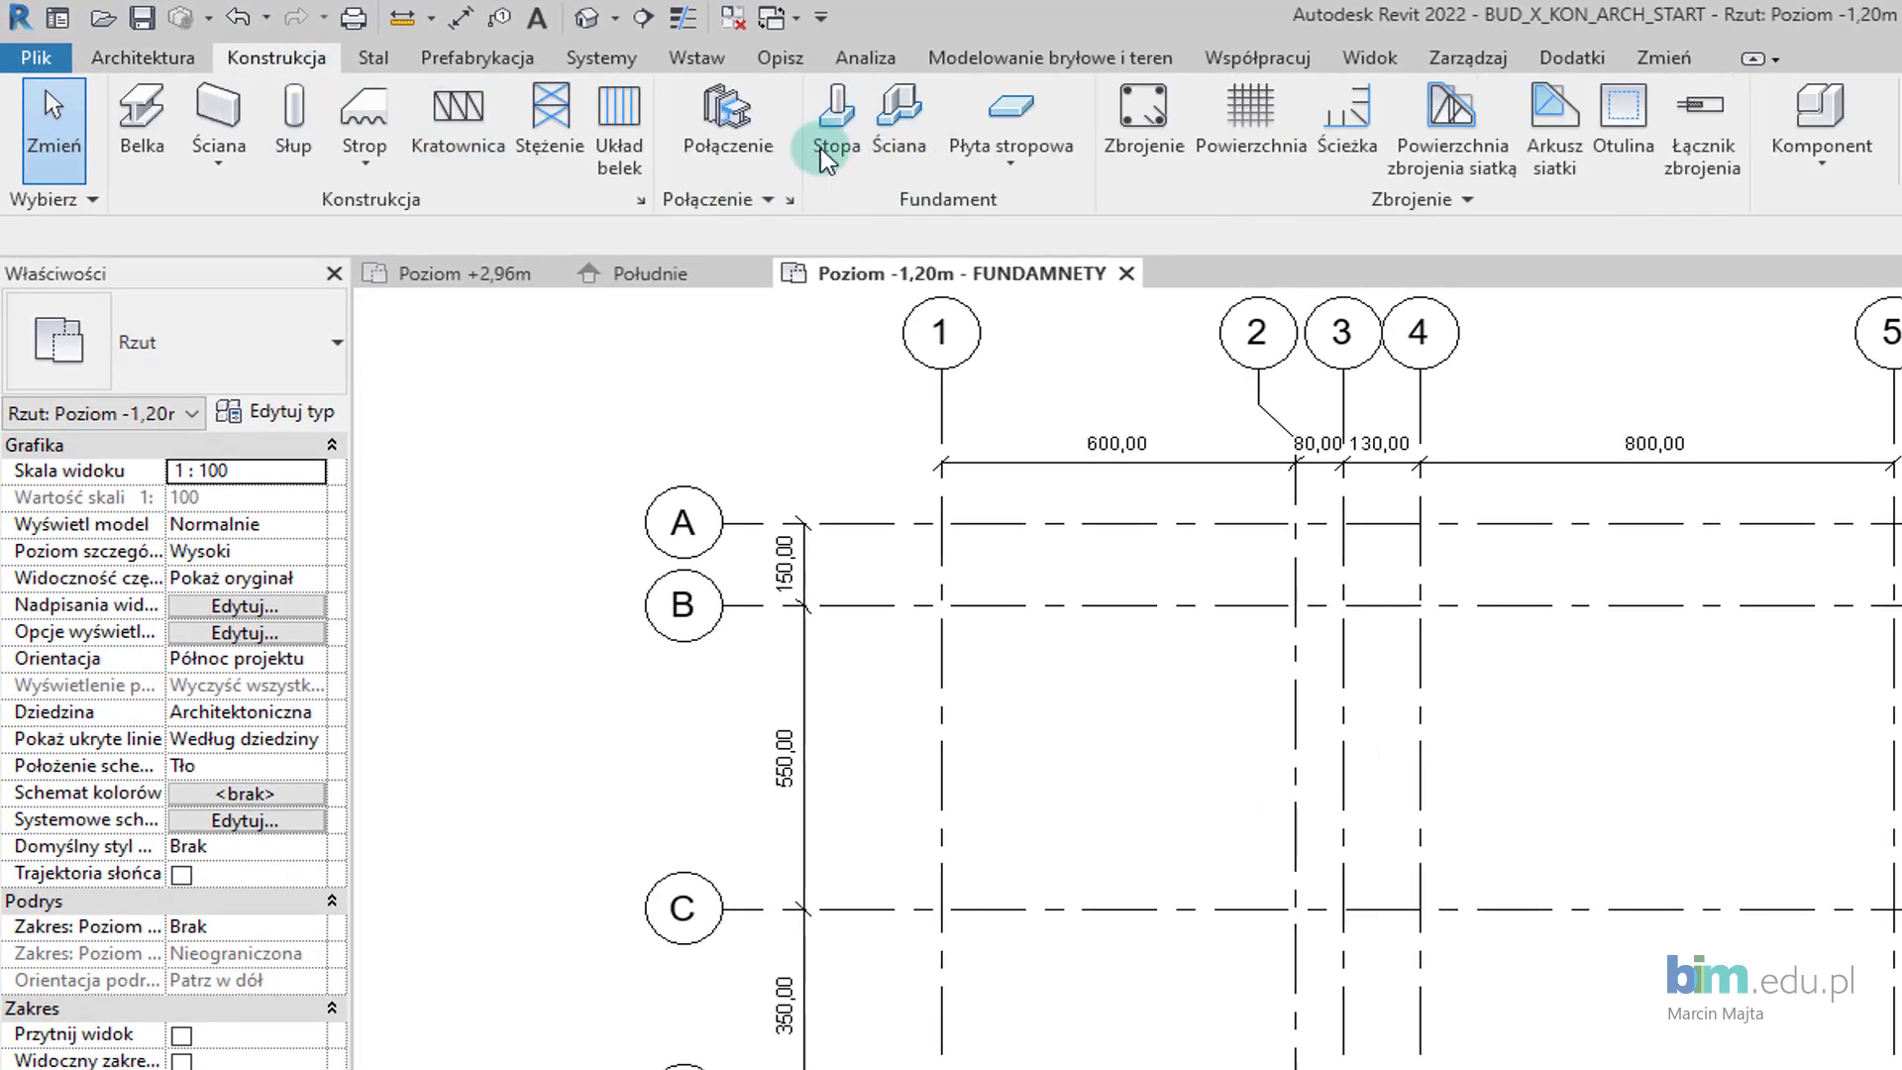
{"action": "left_click", "coordinate": [915, 128]}
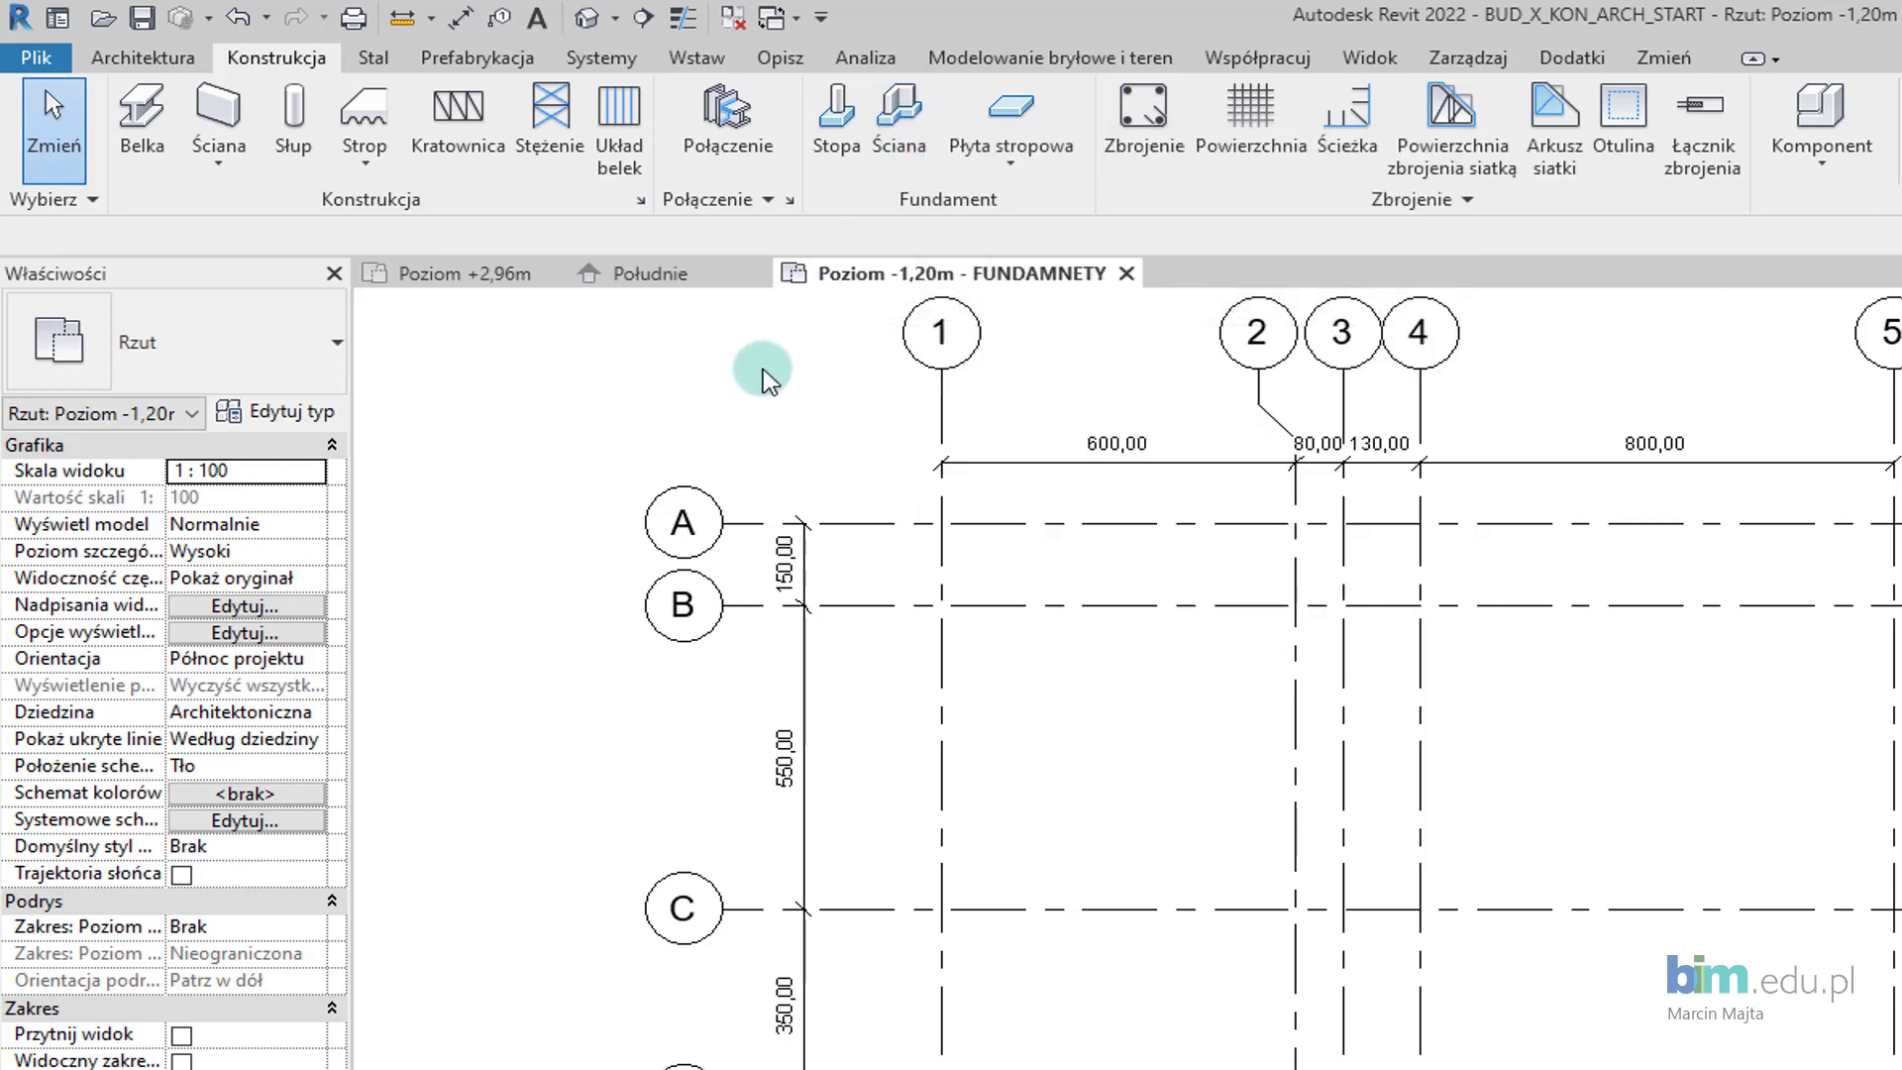
{"action": "left_click", "coordinate": [752, 390]}
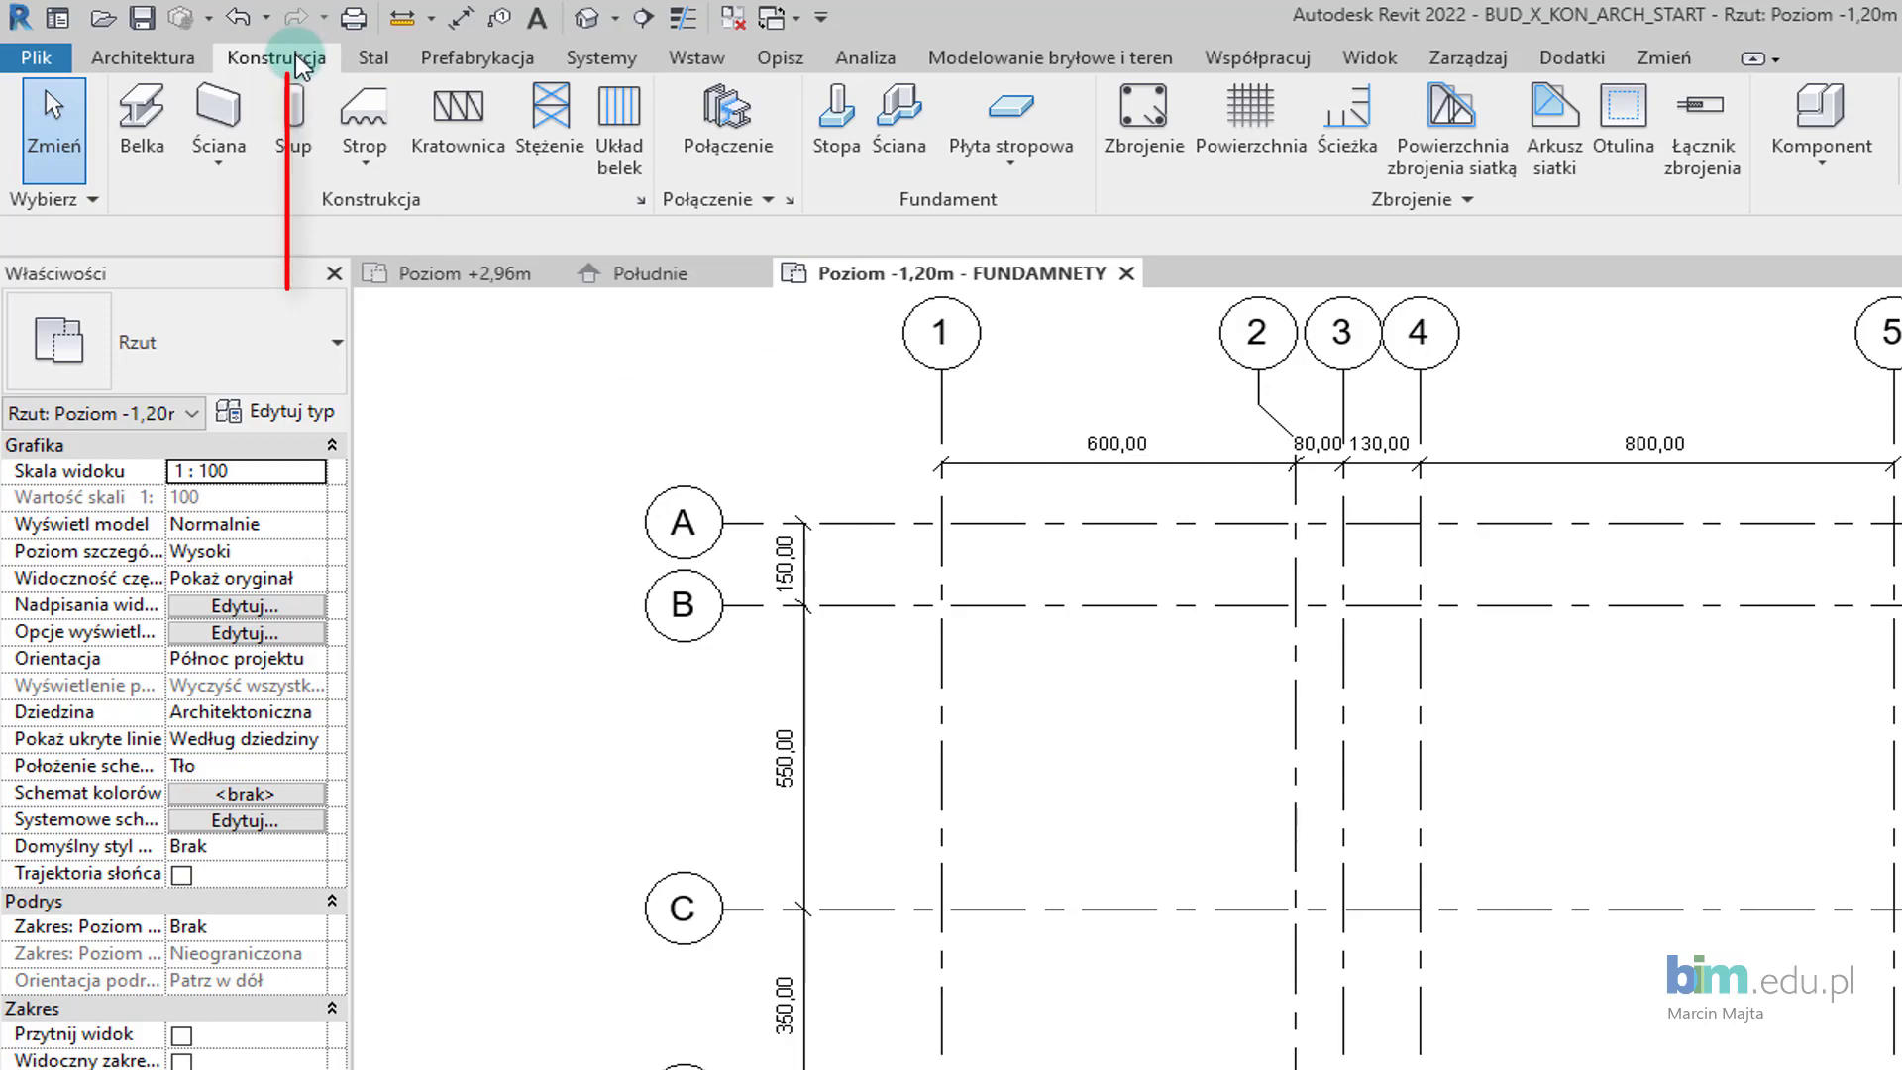
Start a structural floor sketch with type 'Ława fund. szerxwys cm' and widen the Project Browser.
{"action": "left_click", "coordinate": [355, 163]}
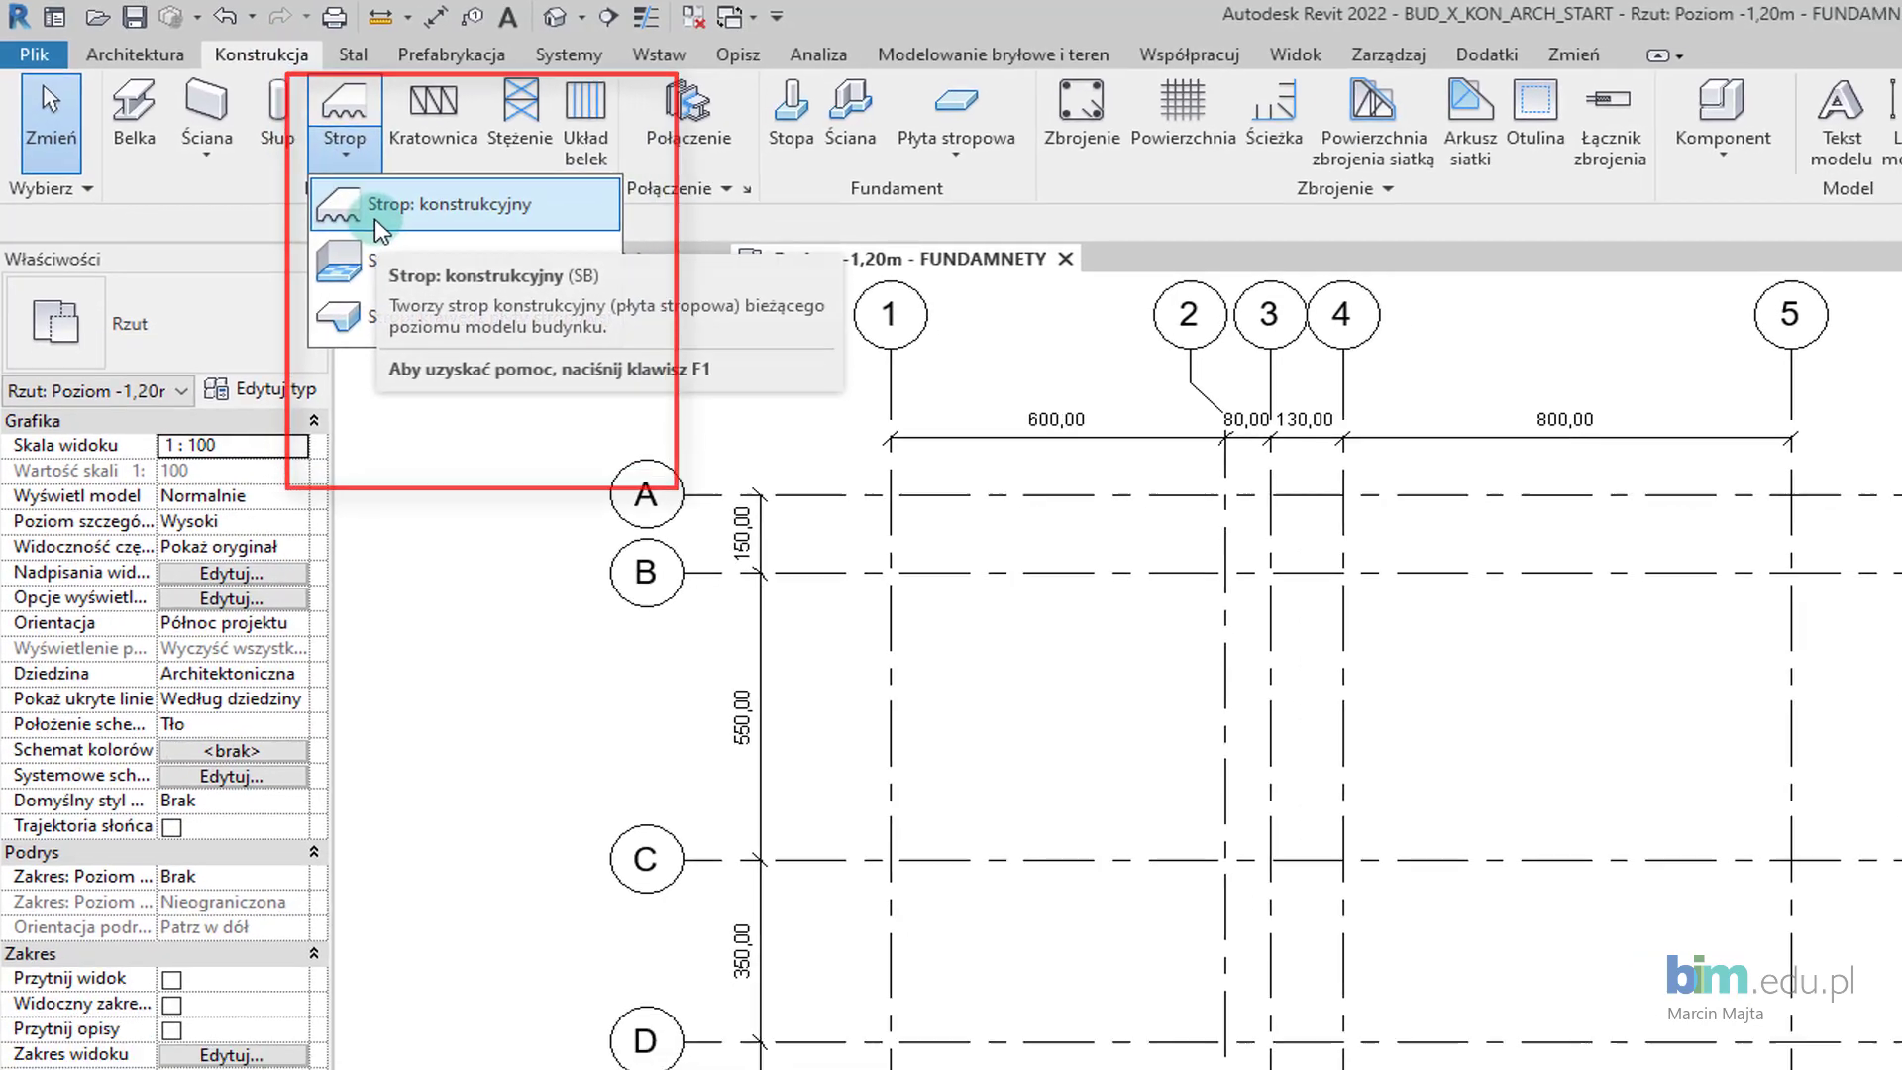
{"action": "left_click", "coordinate": [264, 157]}
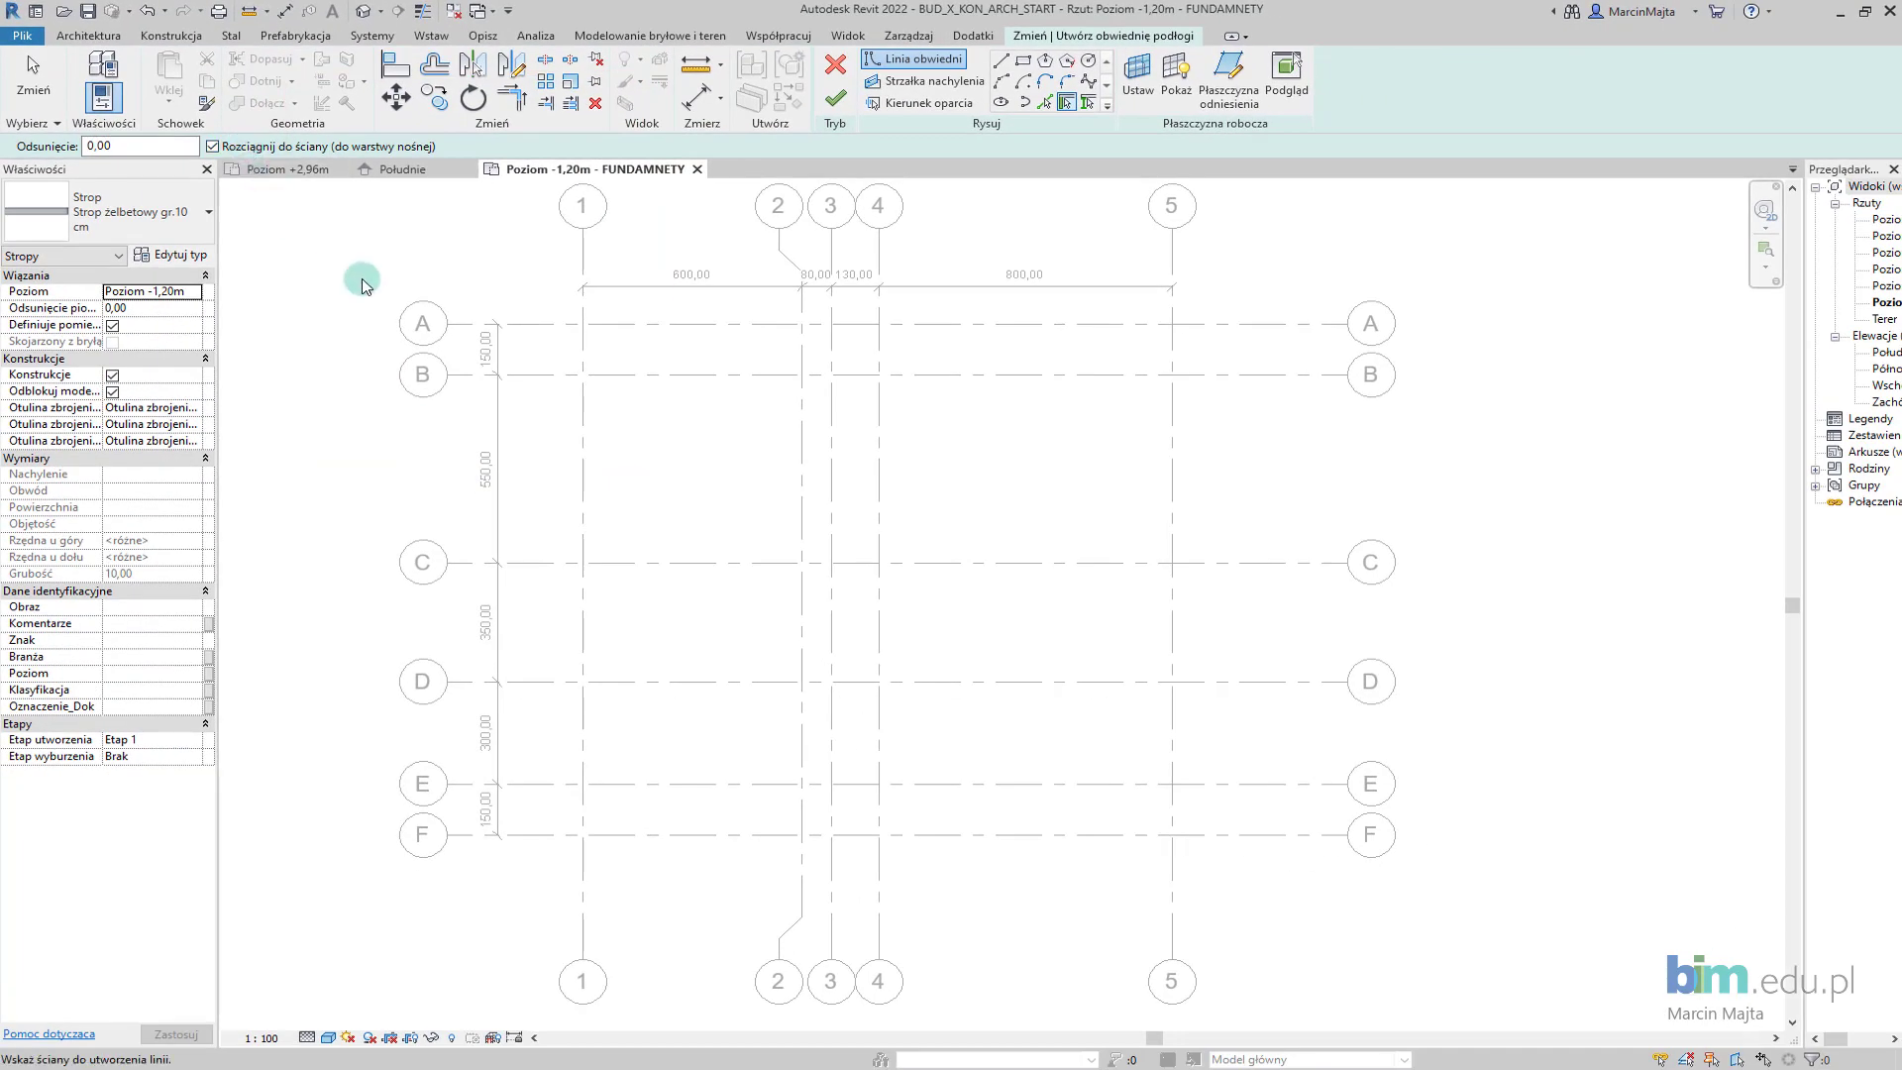
{"action": "left_click", "coordinate": [189, 233]}
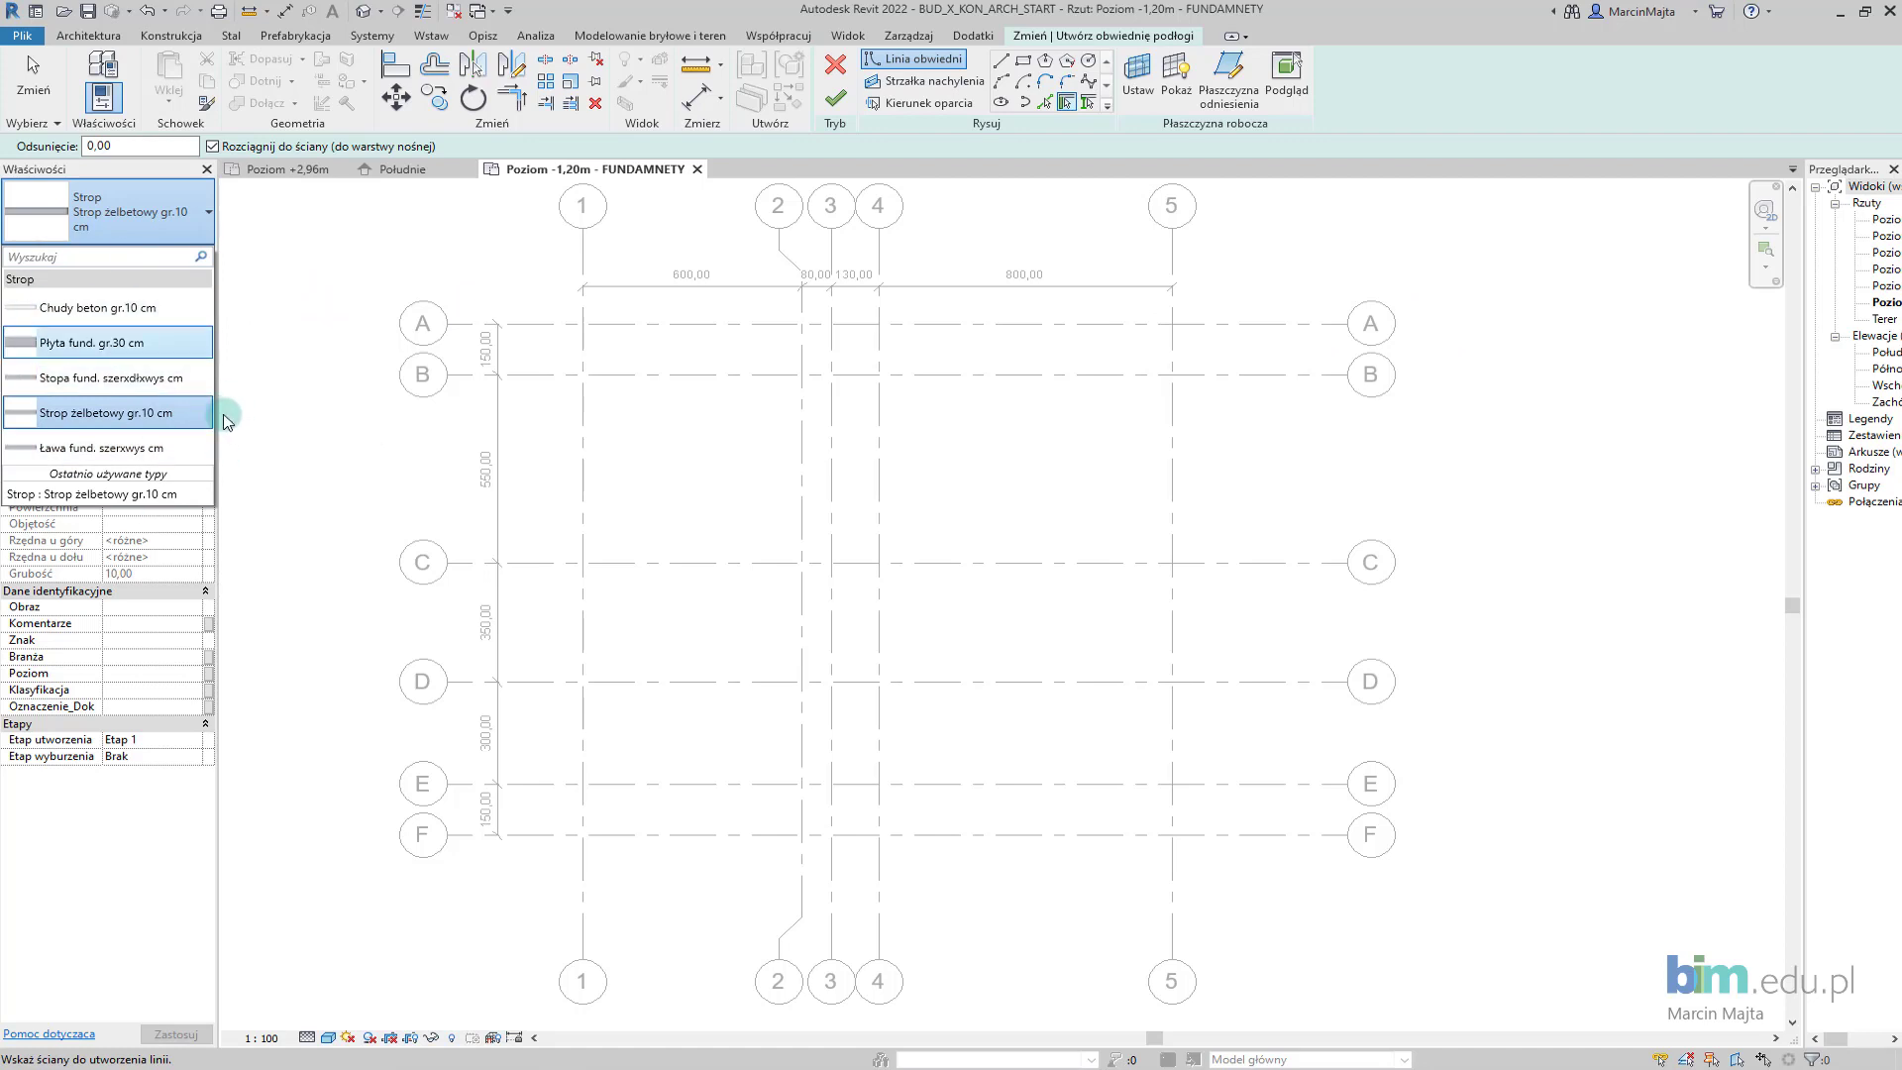
{"action": "left_click", "coordinate": [169, 448]}
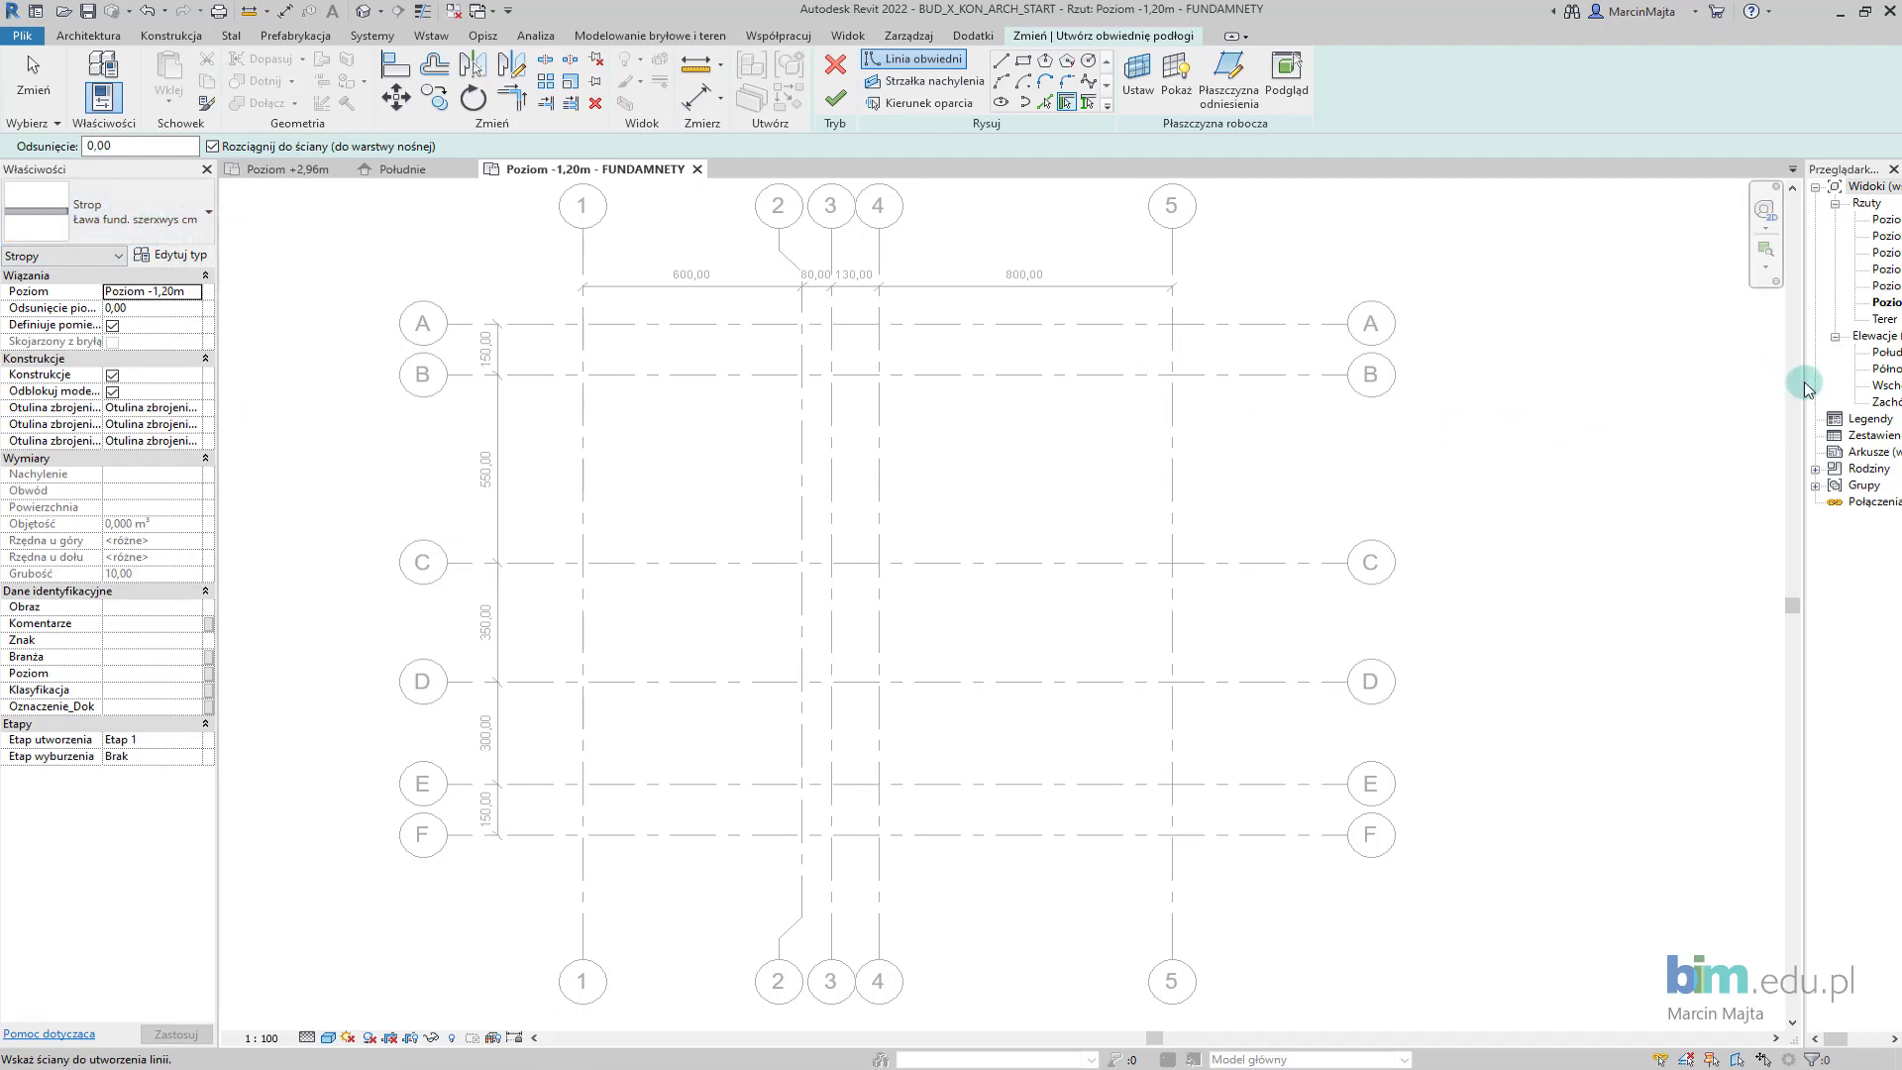
{"action": "left_click_drag", "start_coordinate": [1805, 388], "coordinate": [1629, 396]}
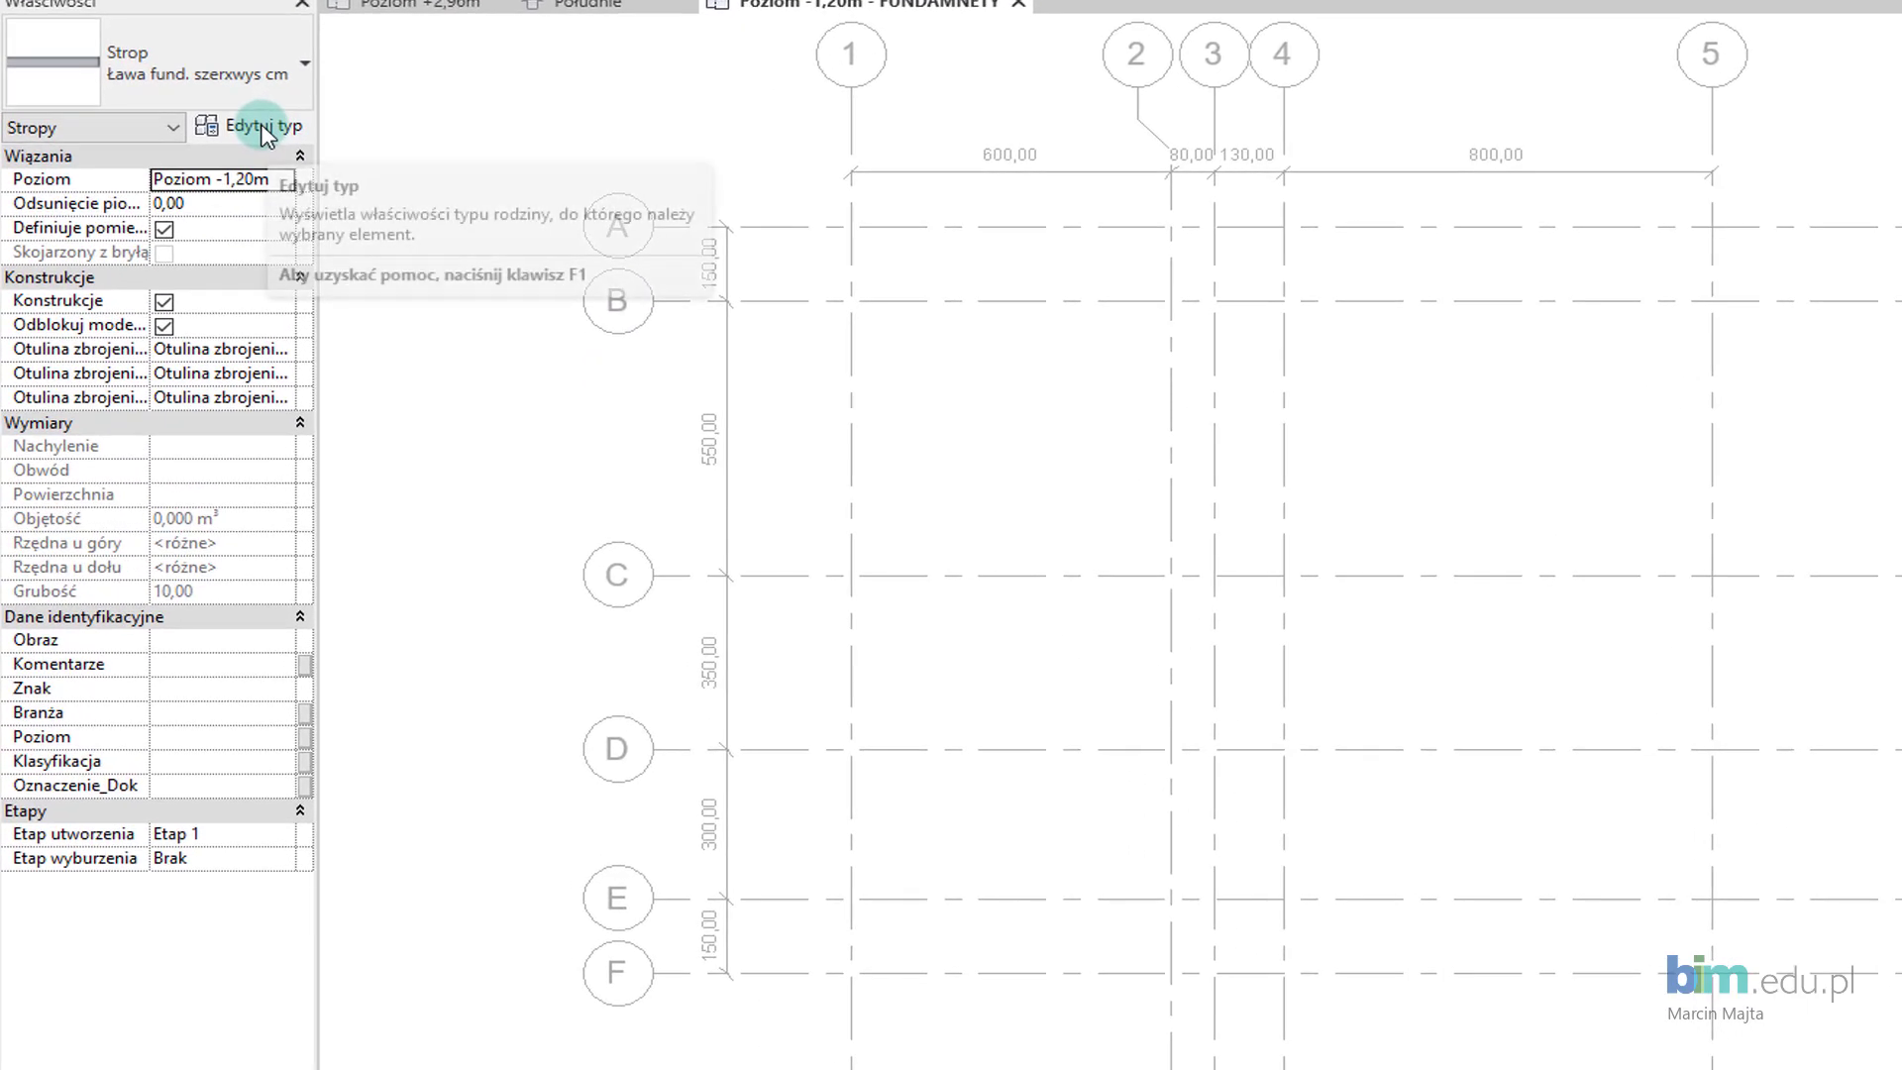
Duplicate the floor type as 'Ława fund. 50x30 cm'.
{"action": "left_click", "coordinate": [259, 126]}
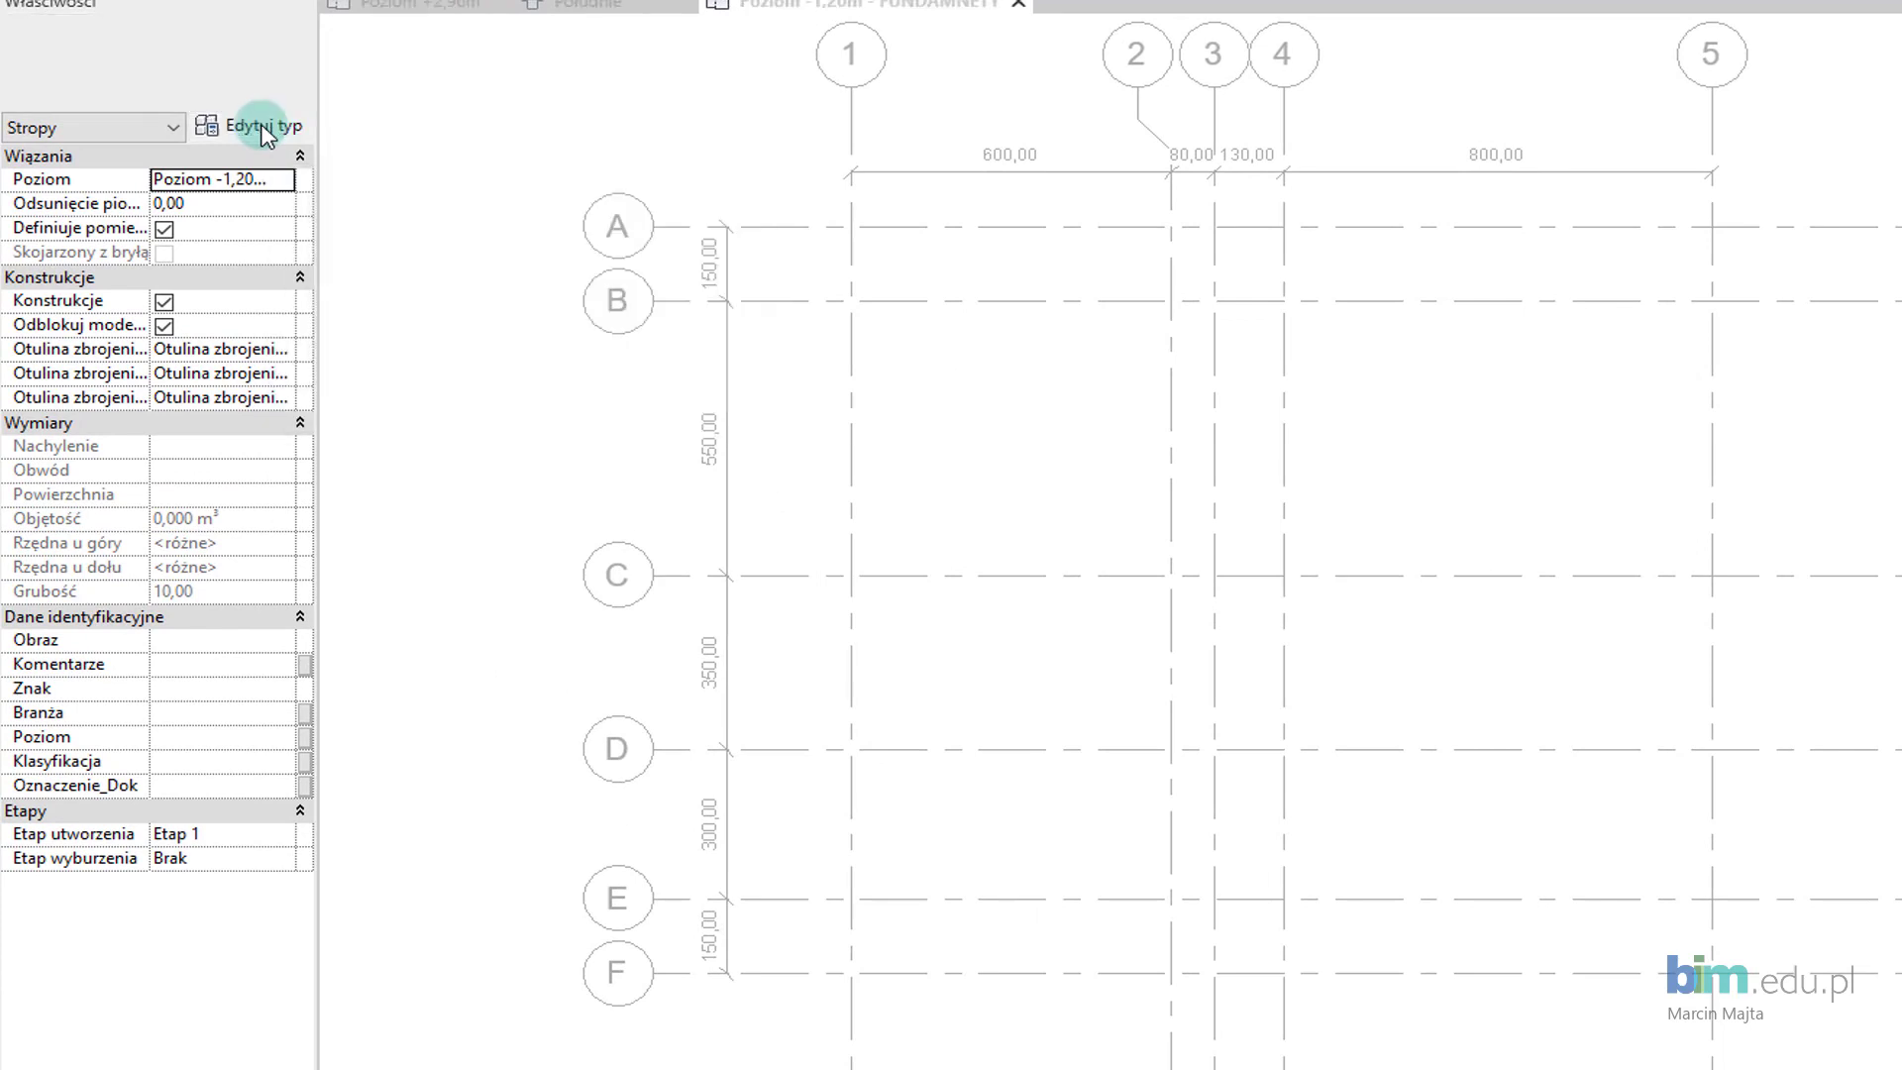
{"action": "left_click", "coordinate": [1730, 234]}
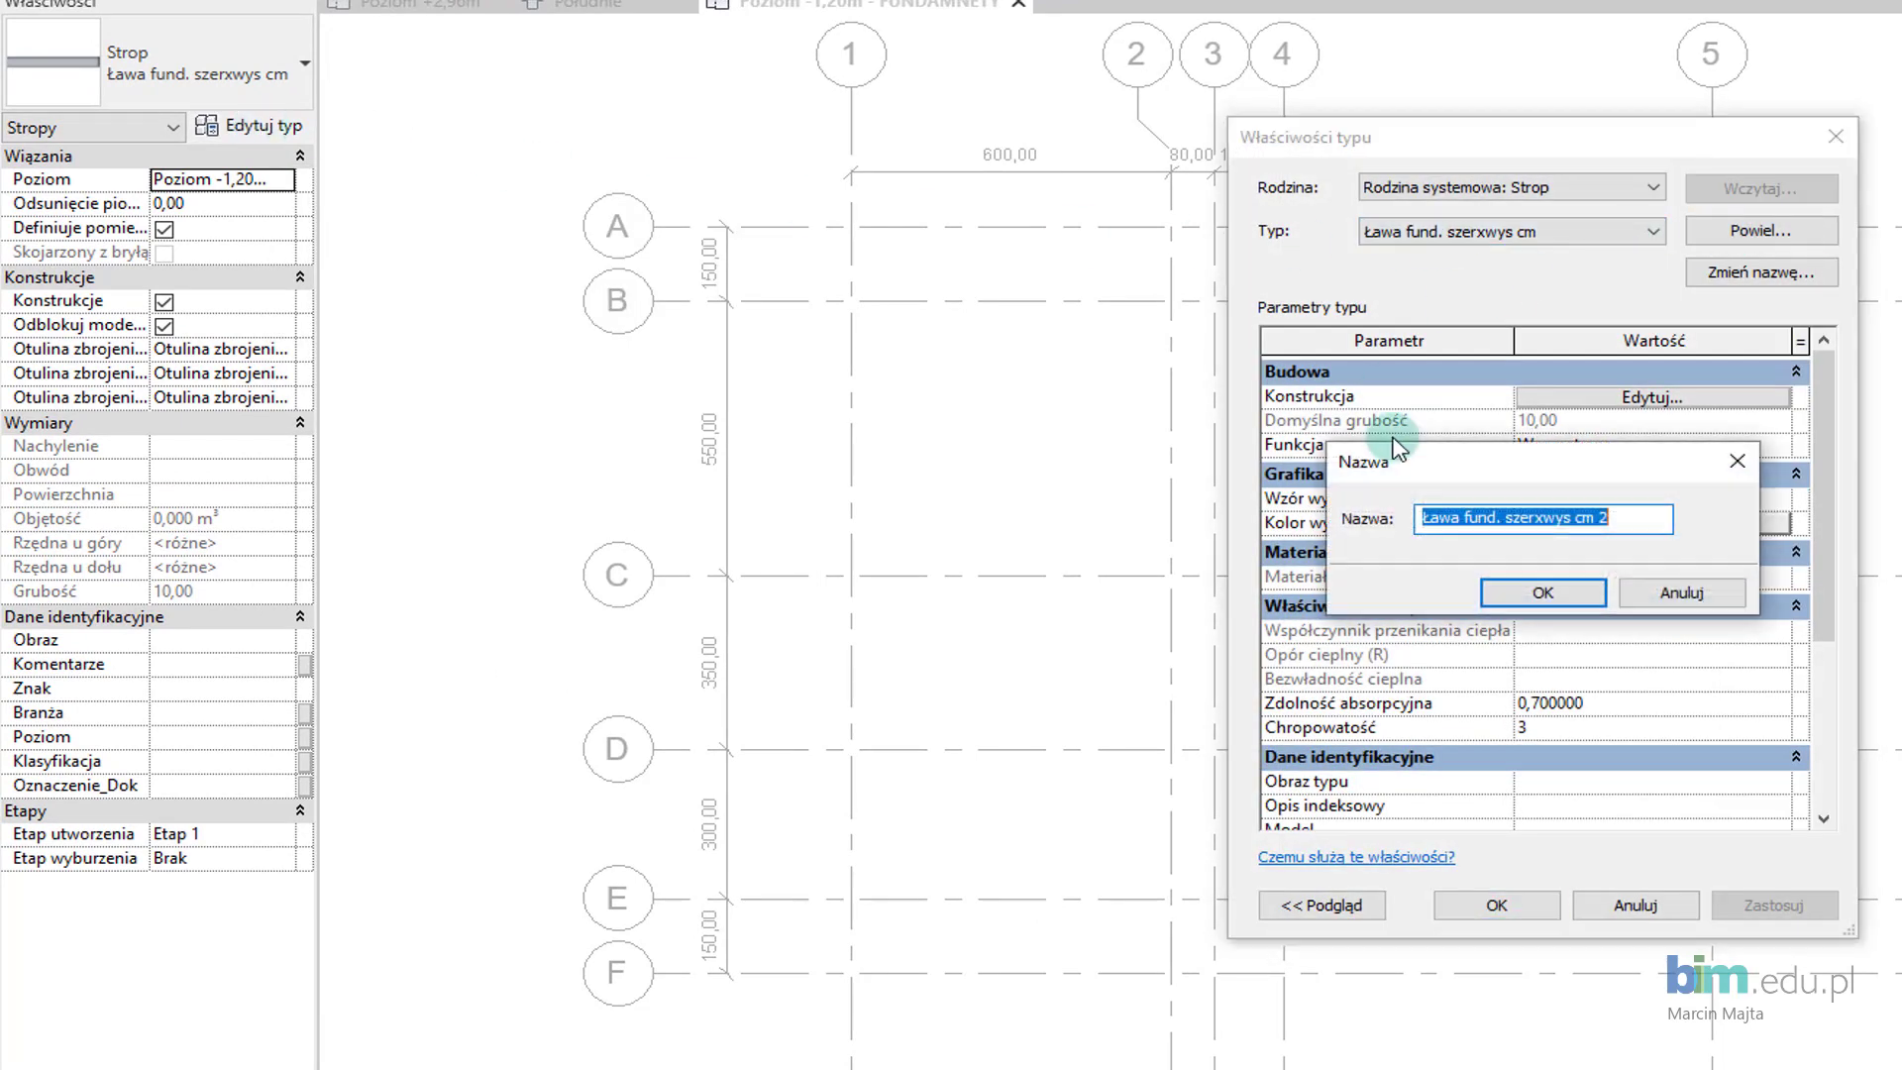
{"action": "left_click_drag", "start_coordinate": [1508, 522], "coordinate": [1533, 519]}
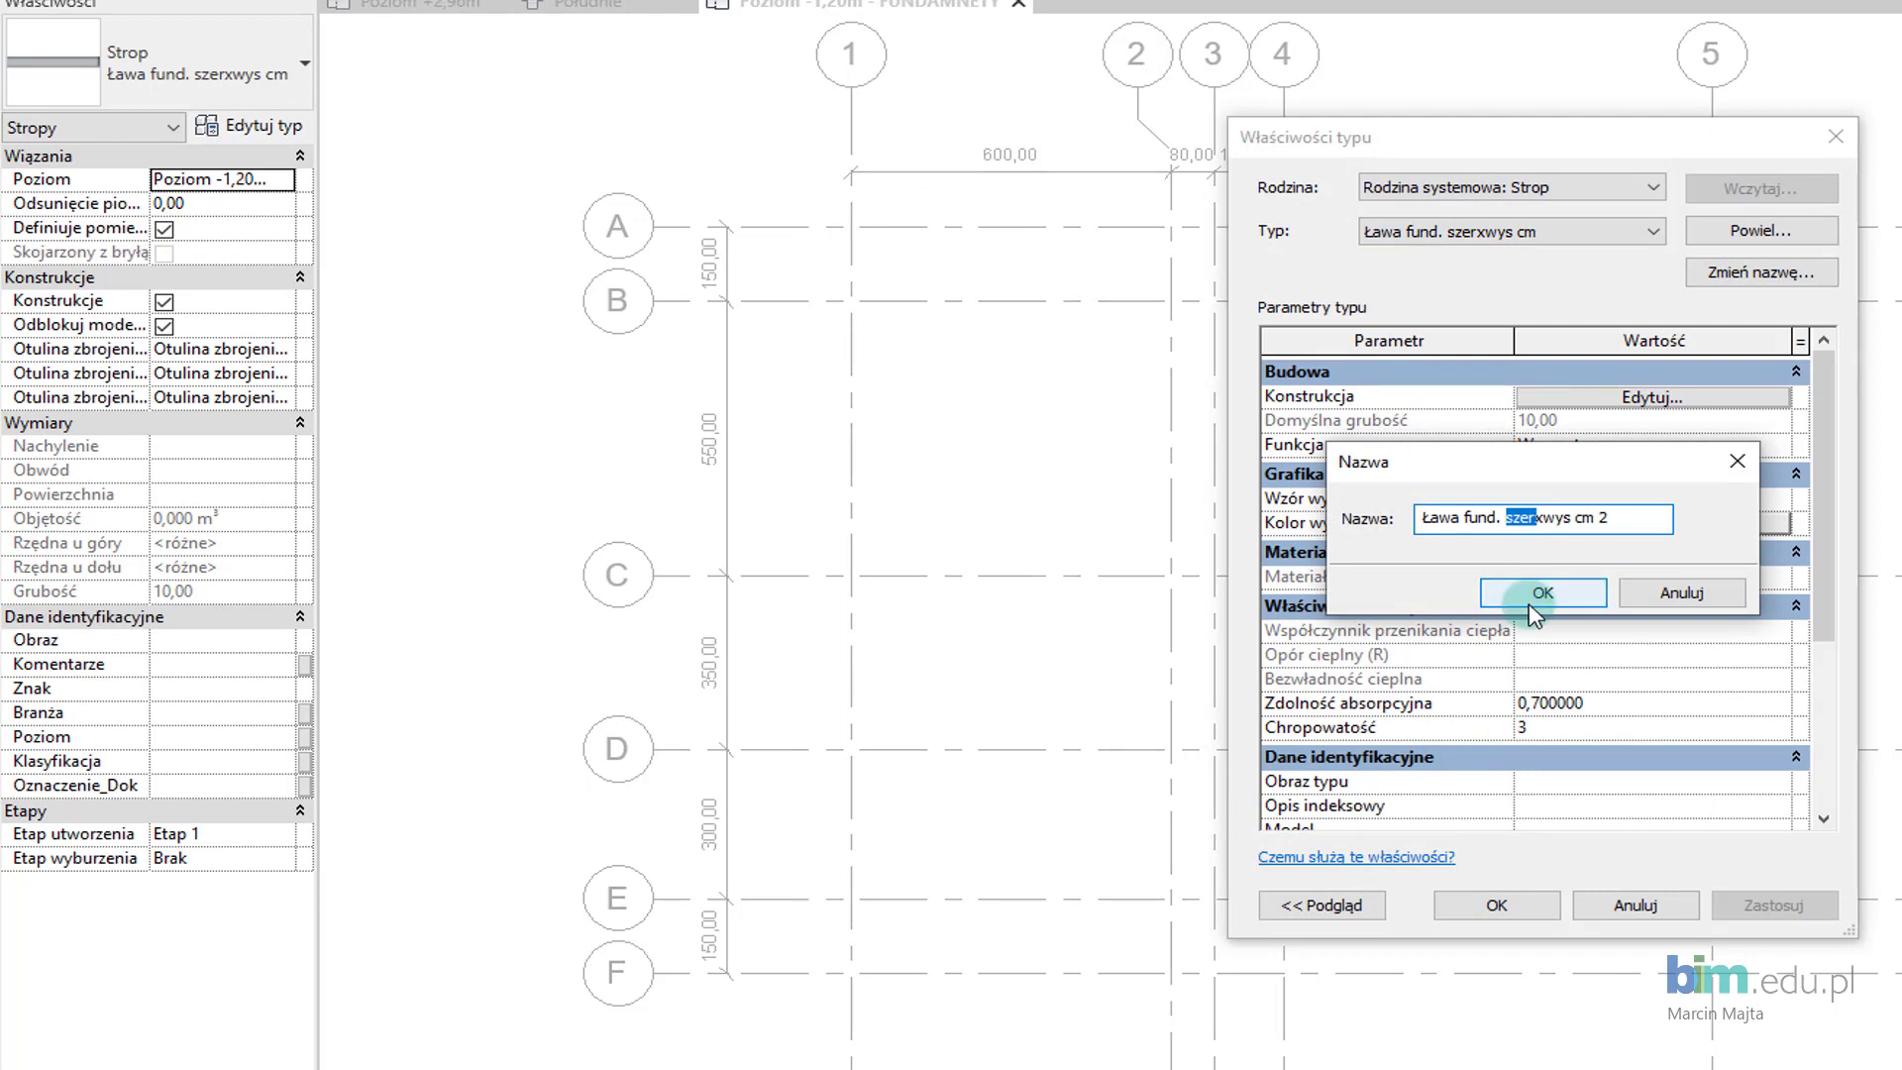
{"action": "type", "text": "50x30"}
{"action": "left_click", "coordinate": [1500, 592]}
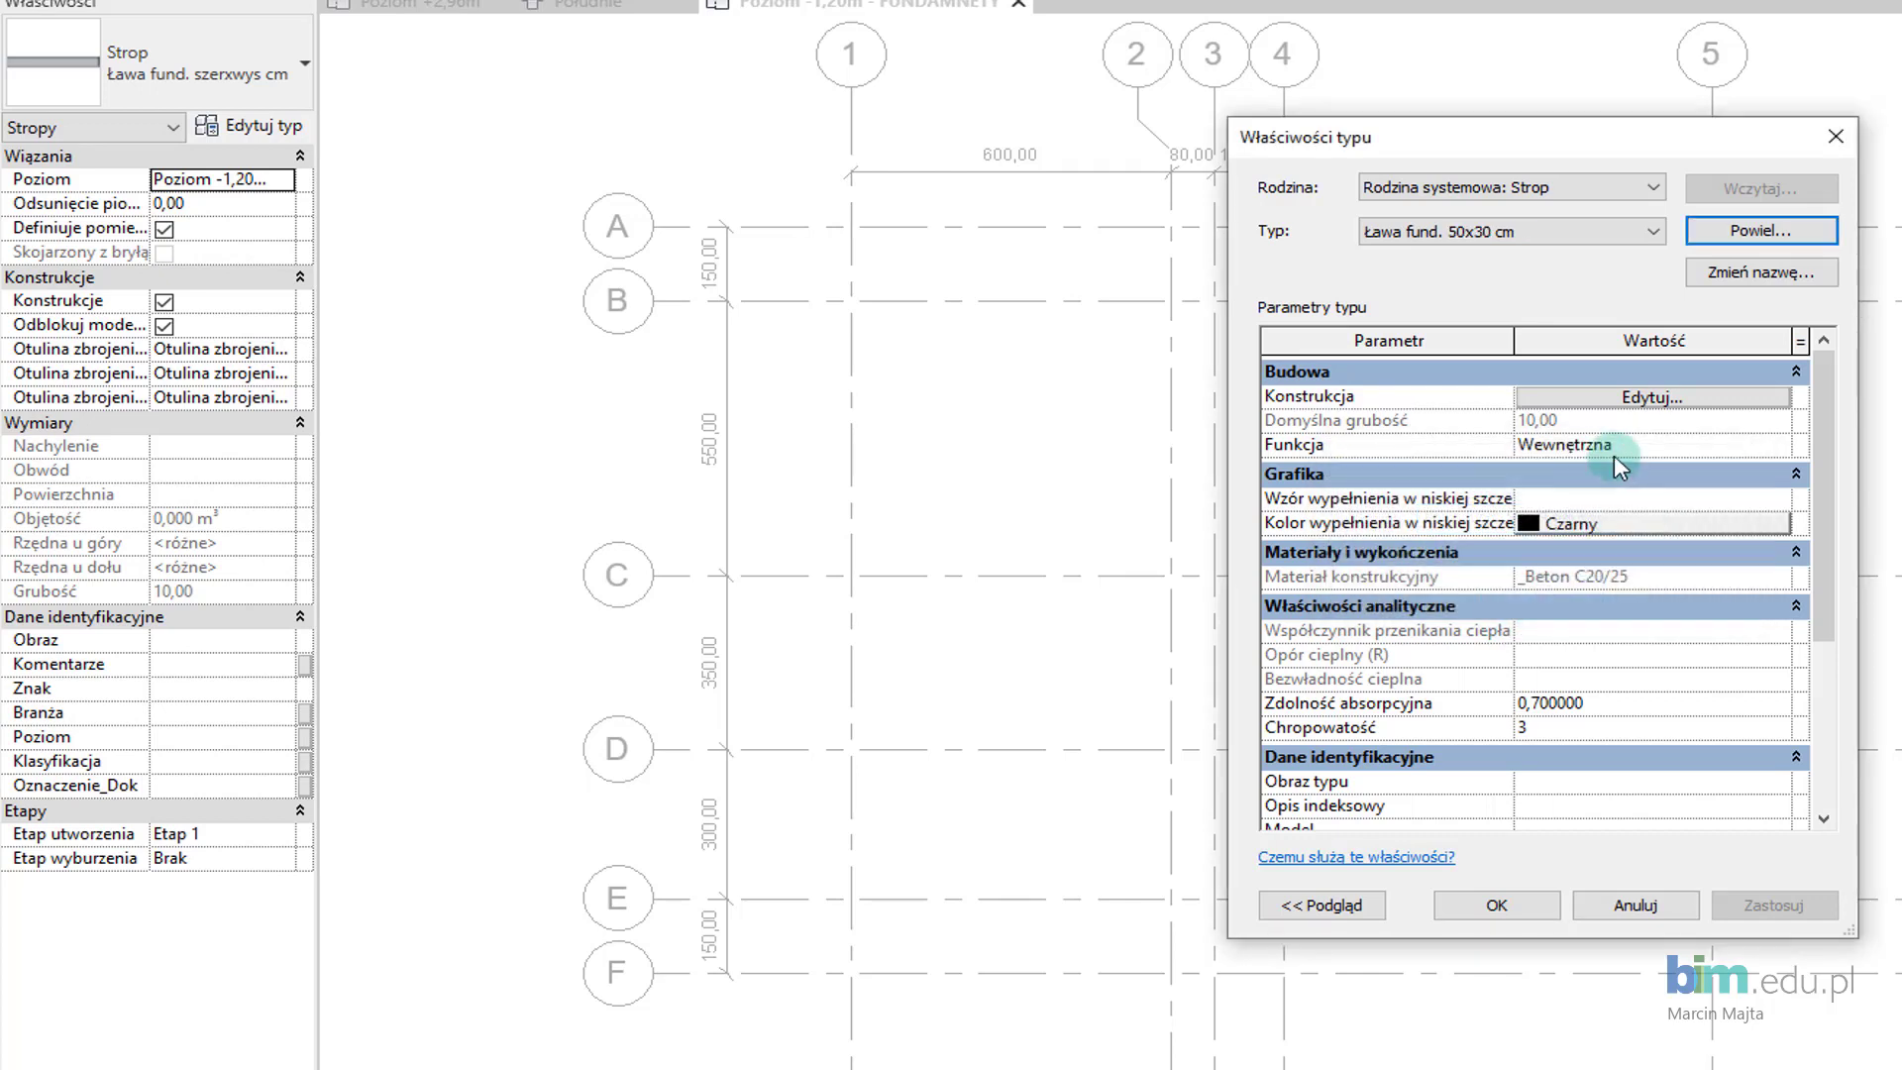
Set the _Beton C20/25 structural layer thickness to 30,00 and confirm the type.
{"action": "left_click", "coordinate": [1661, 399]}
{"action": "left_click", "coordinate": [1547, 433]}
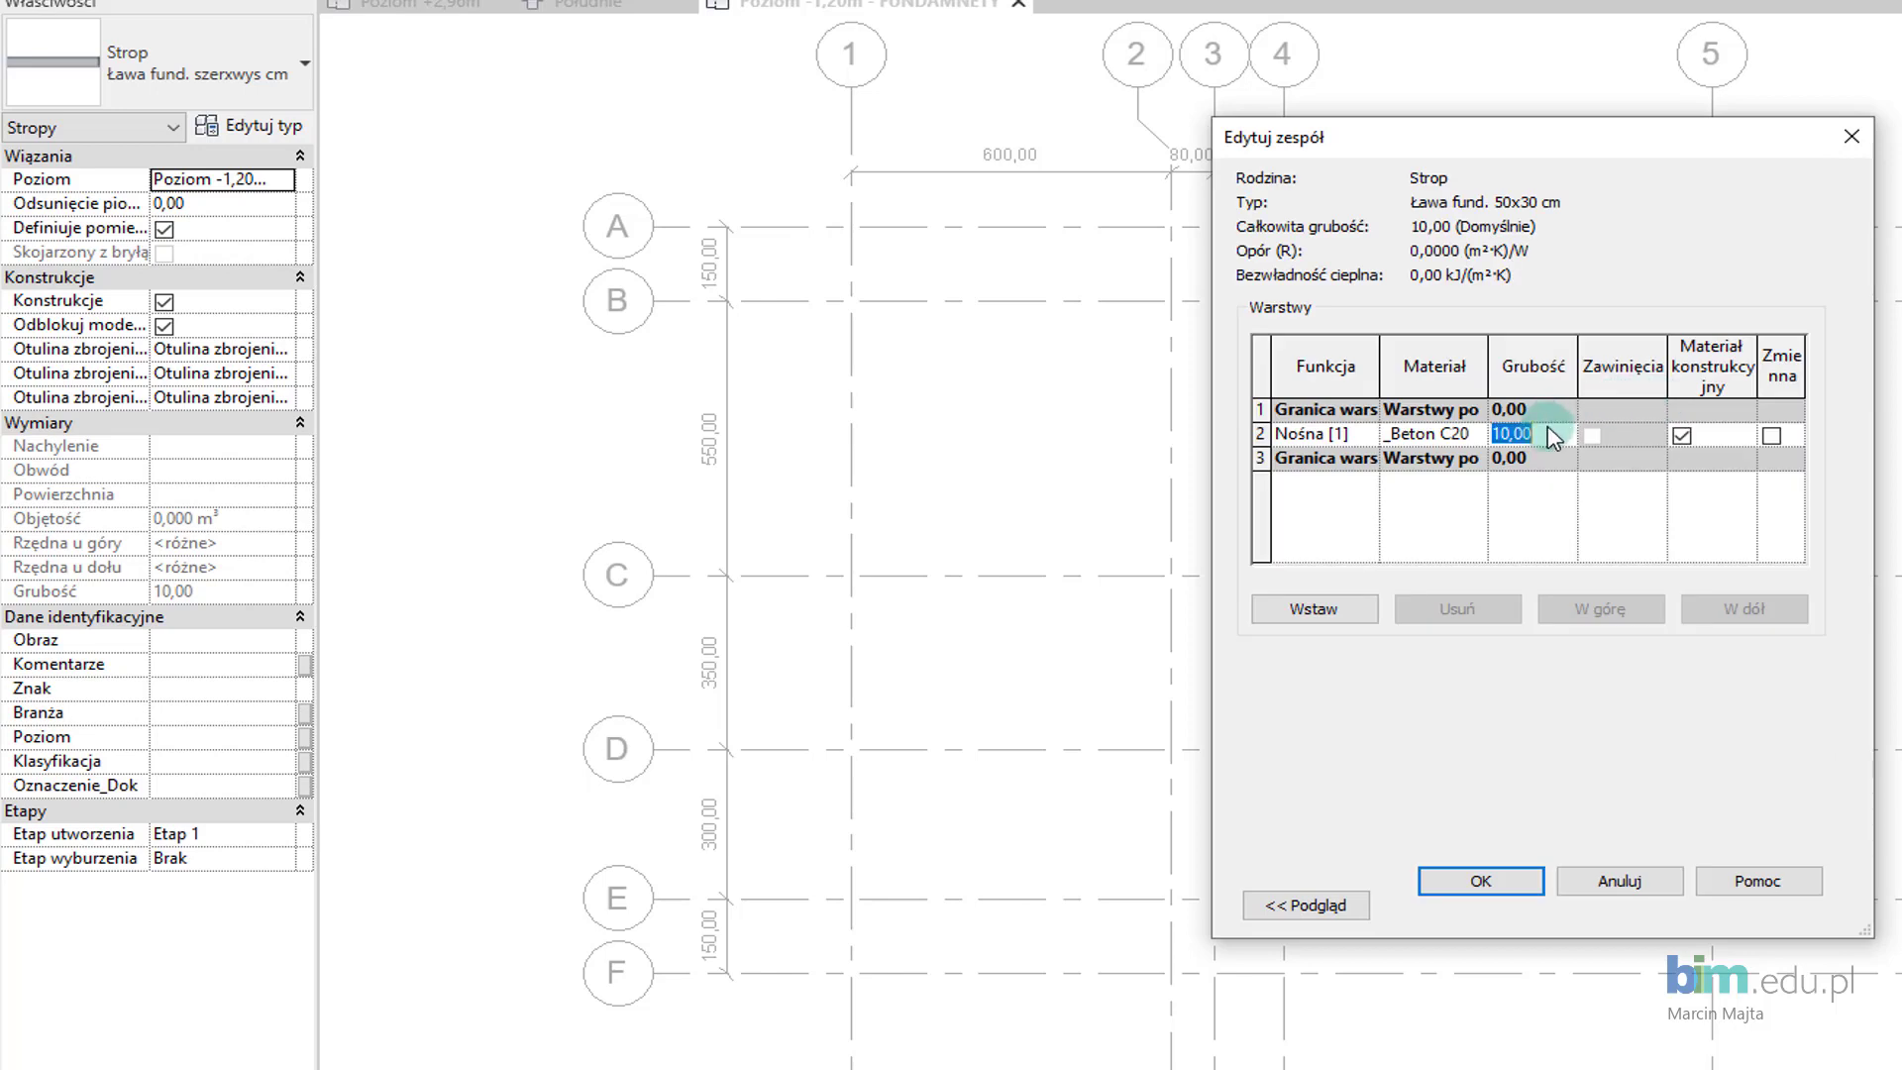
{"action": "type", "text": "30"}
{"action": "left_click", "coordinate": [1499, 515]}
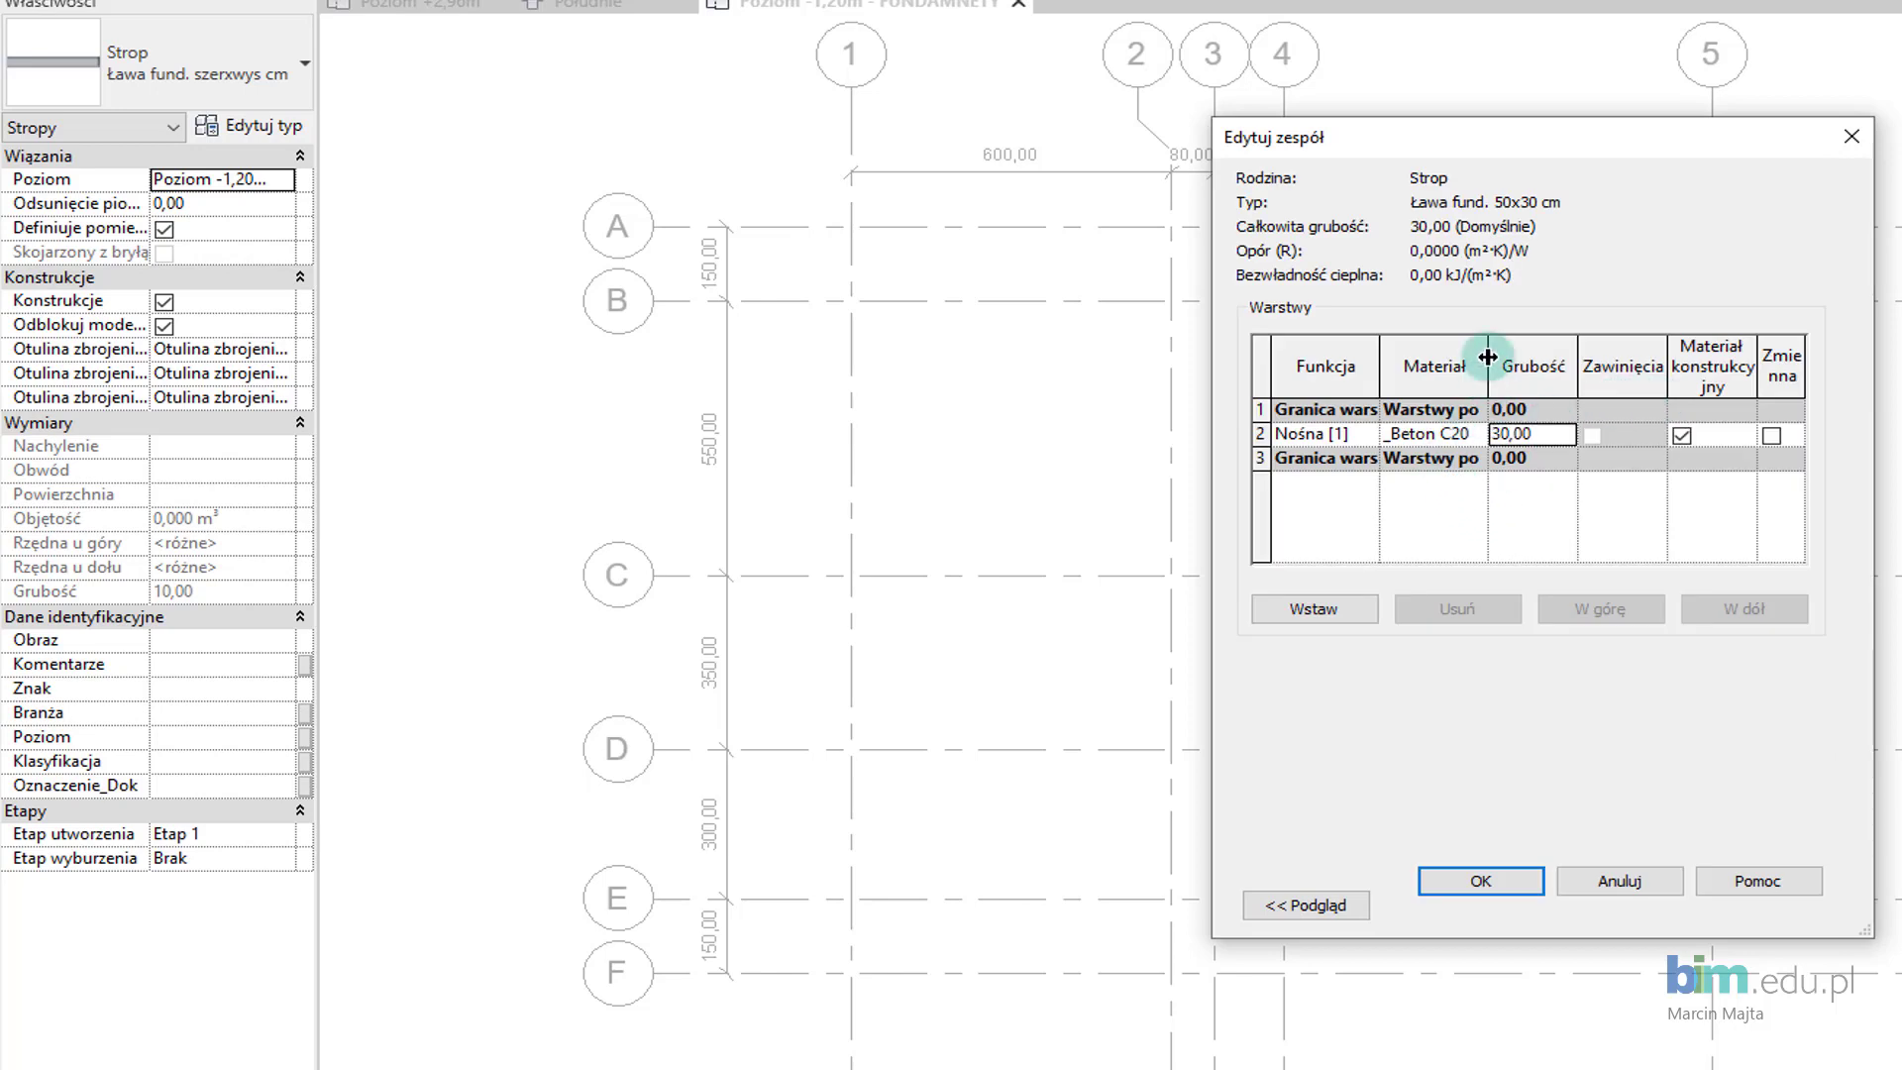
{"action": "left_click_drag", "start_coordinate": [1488, 356], "coordinate": [1515, 359]}
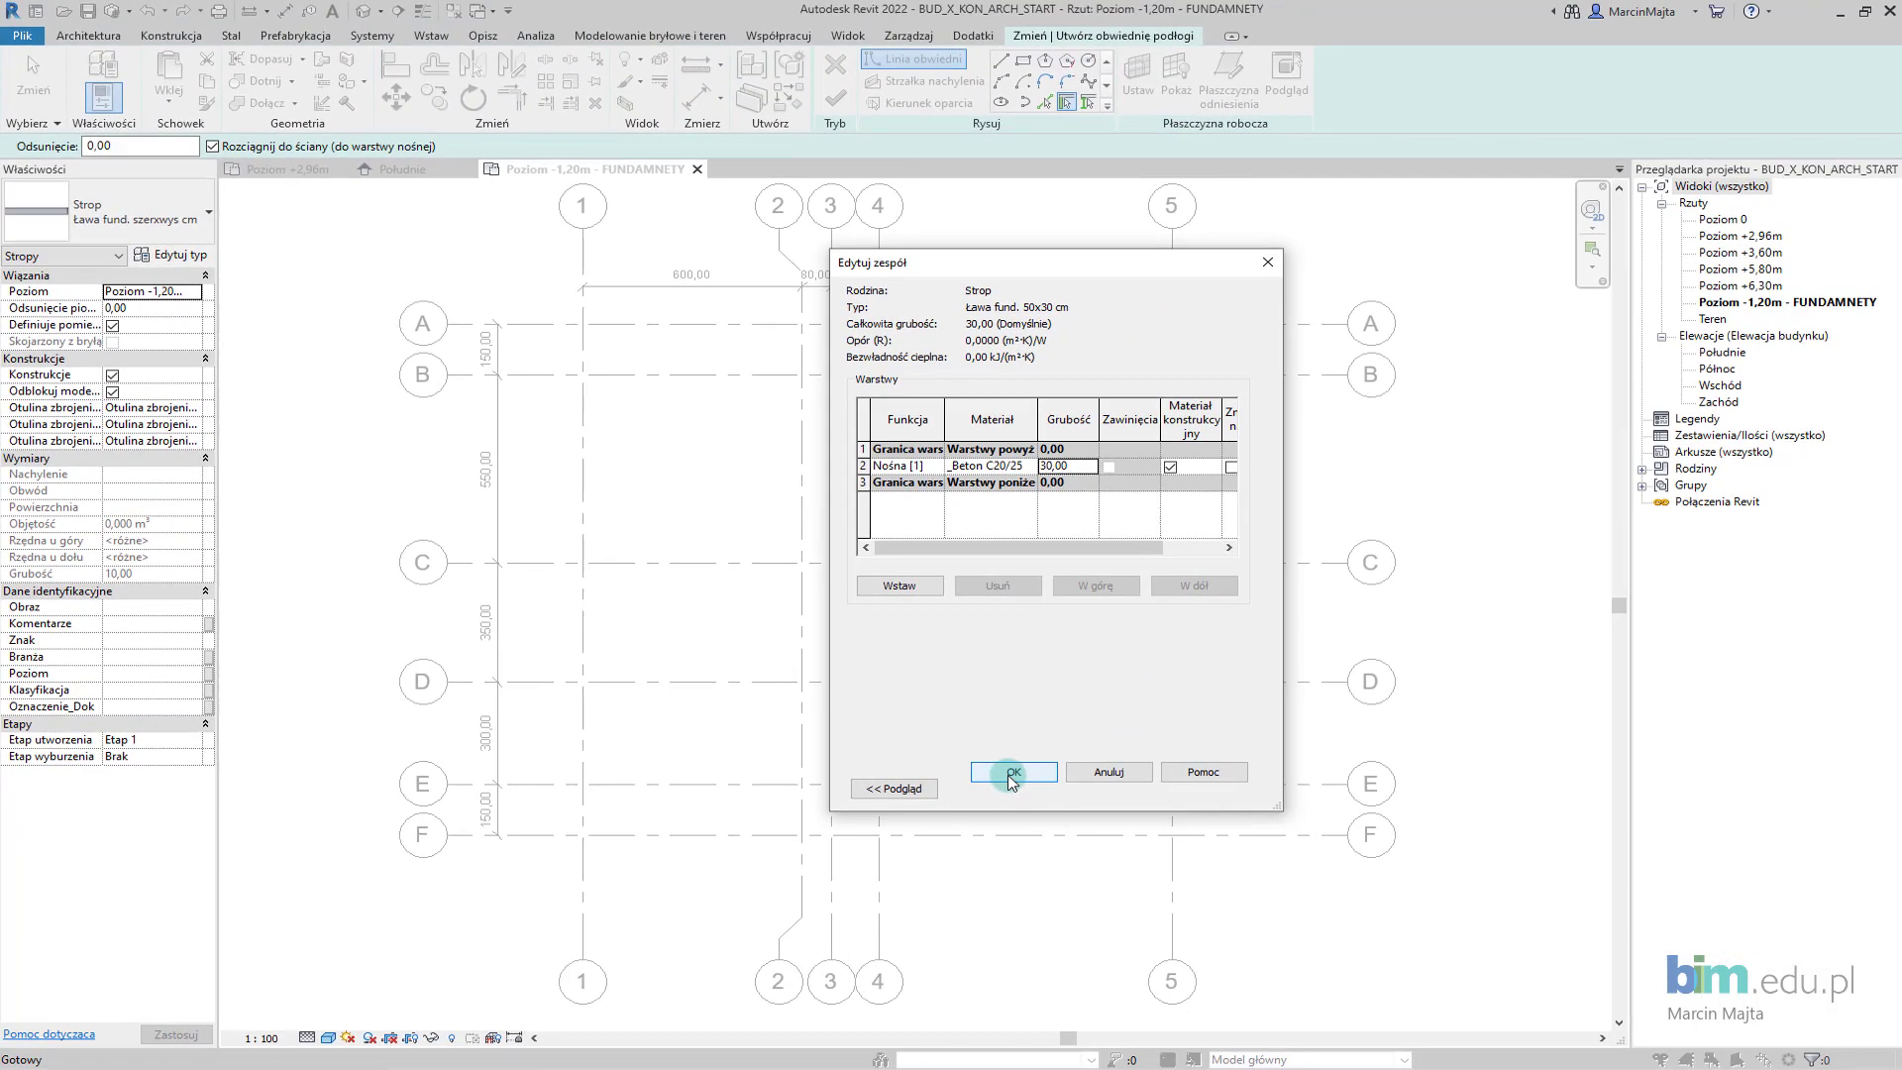
{"action": "left_click", "coordinate": [1011, 774]}
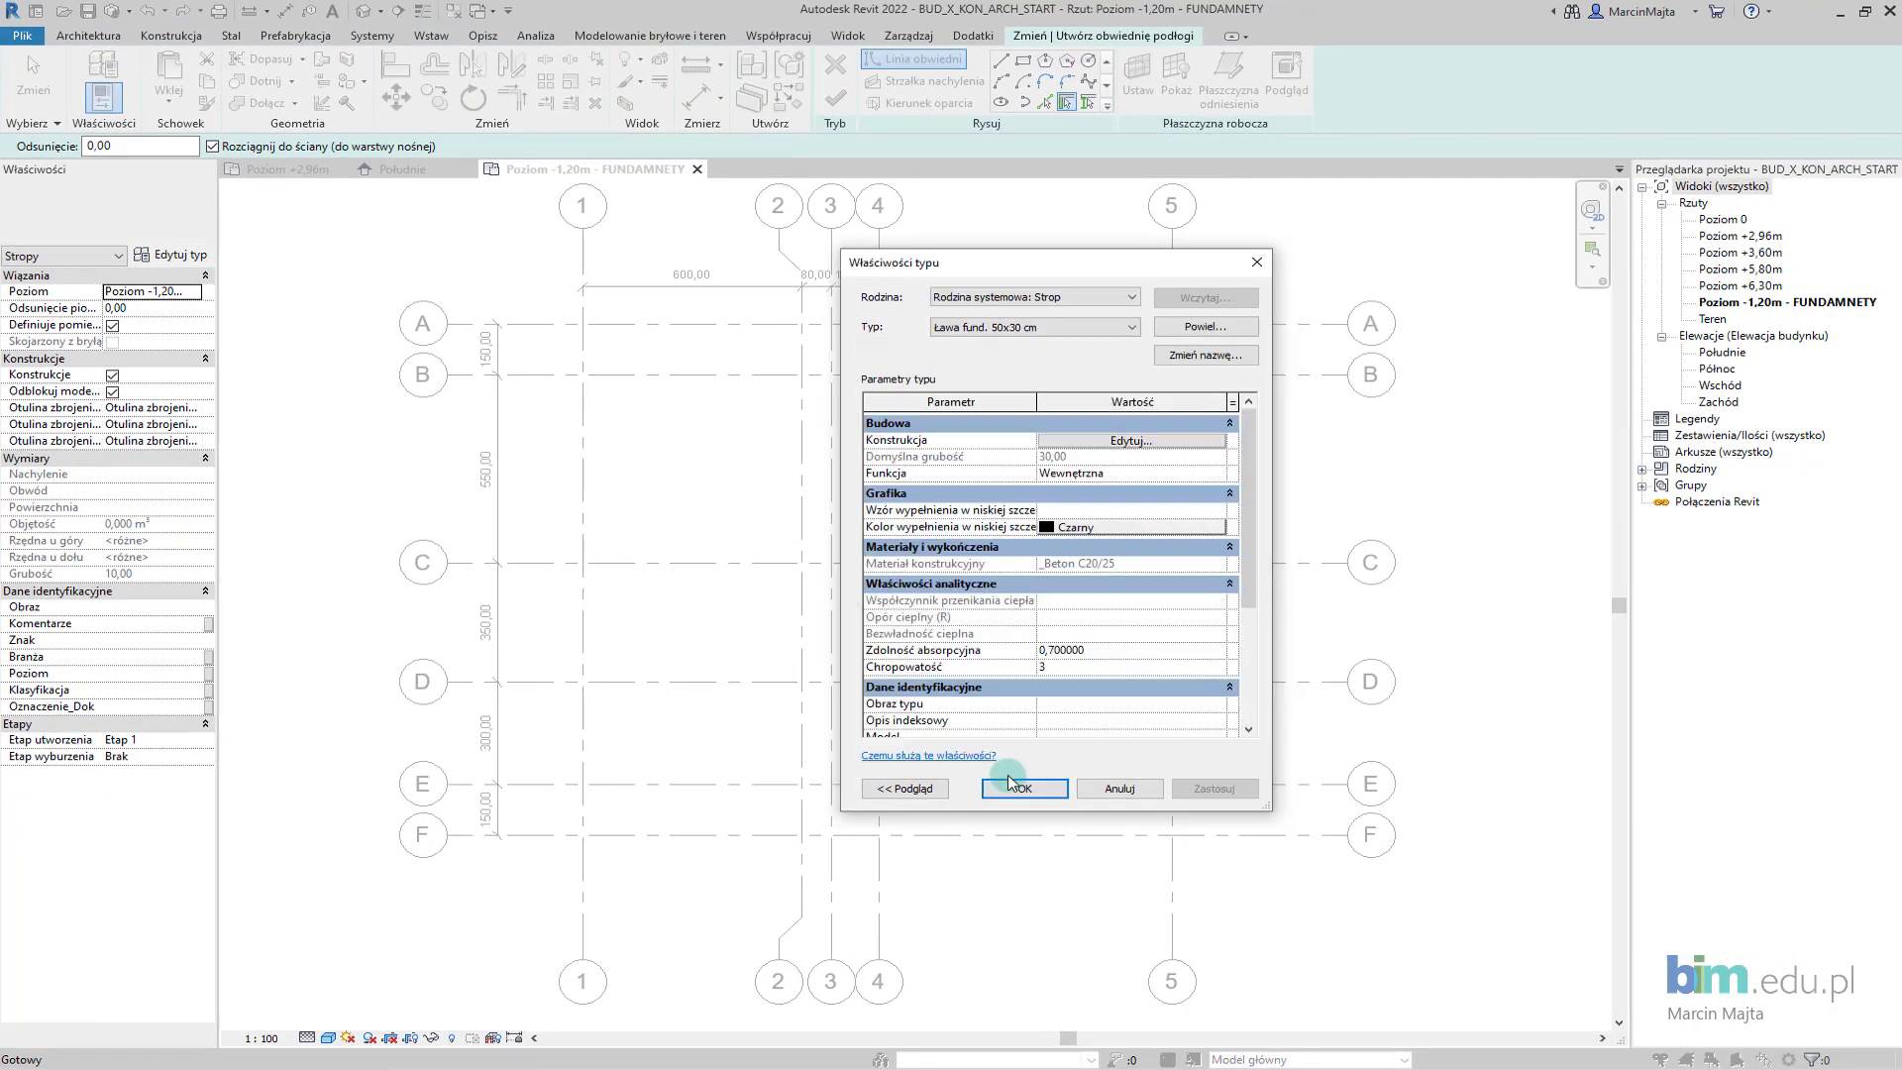
{"action": "left_click", "coordinate": [1013, 790]}
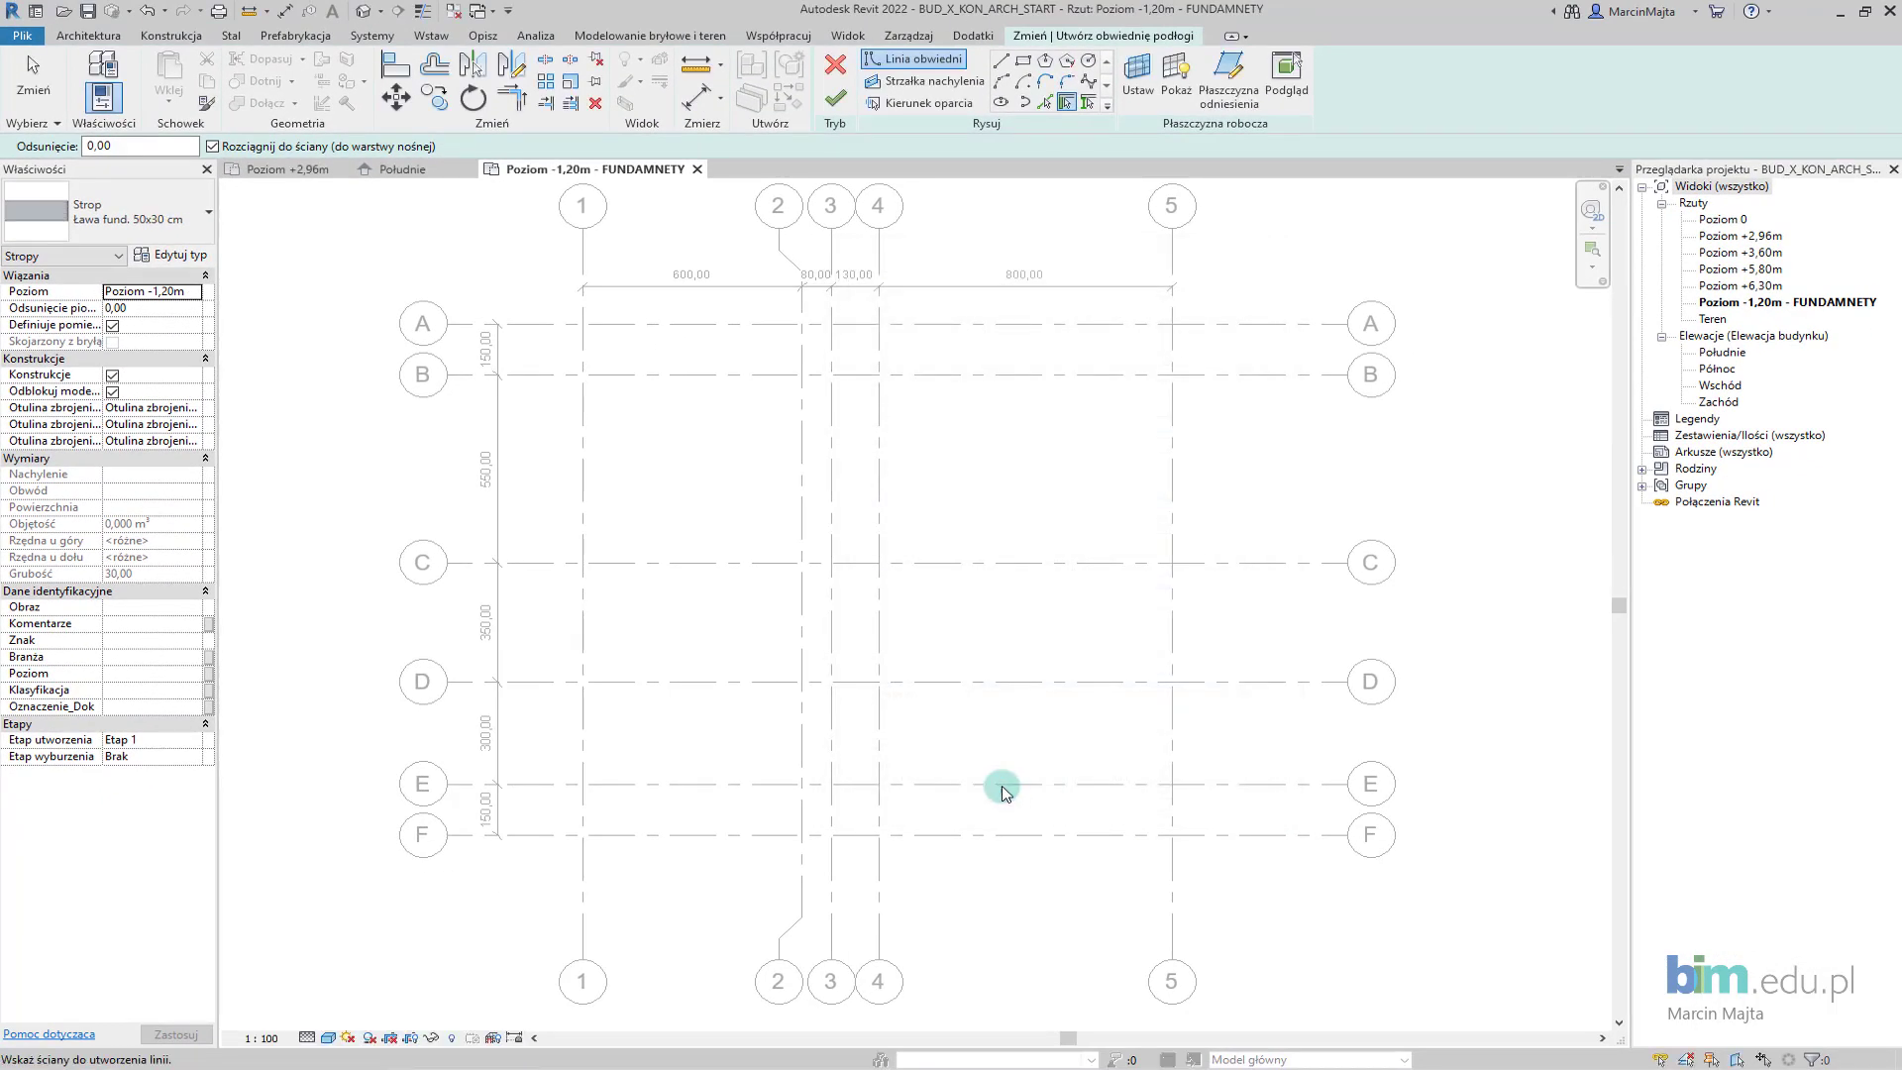
{"action": "left_click", "coordinate": [170, 35]}
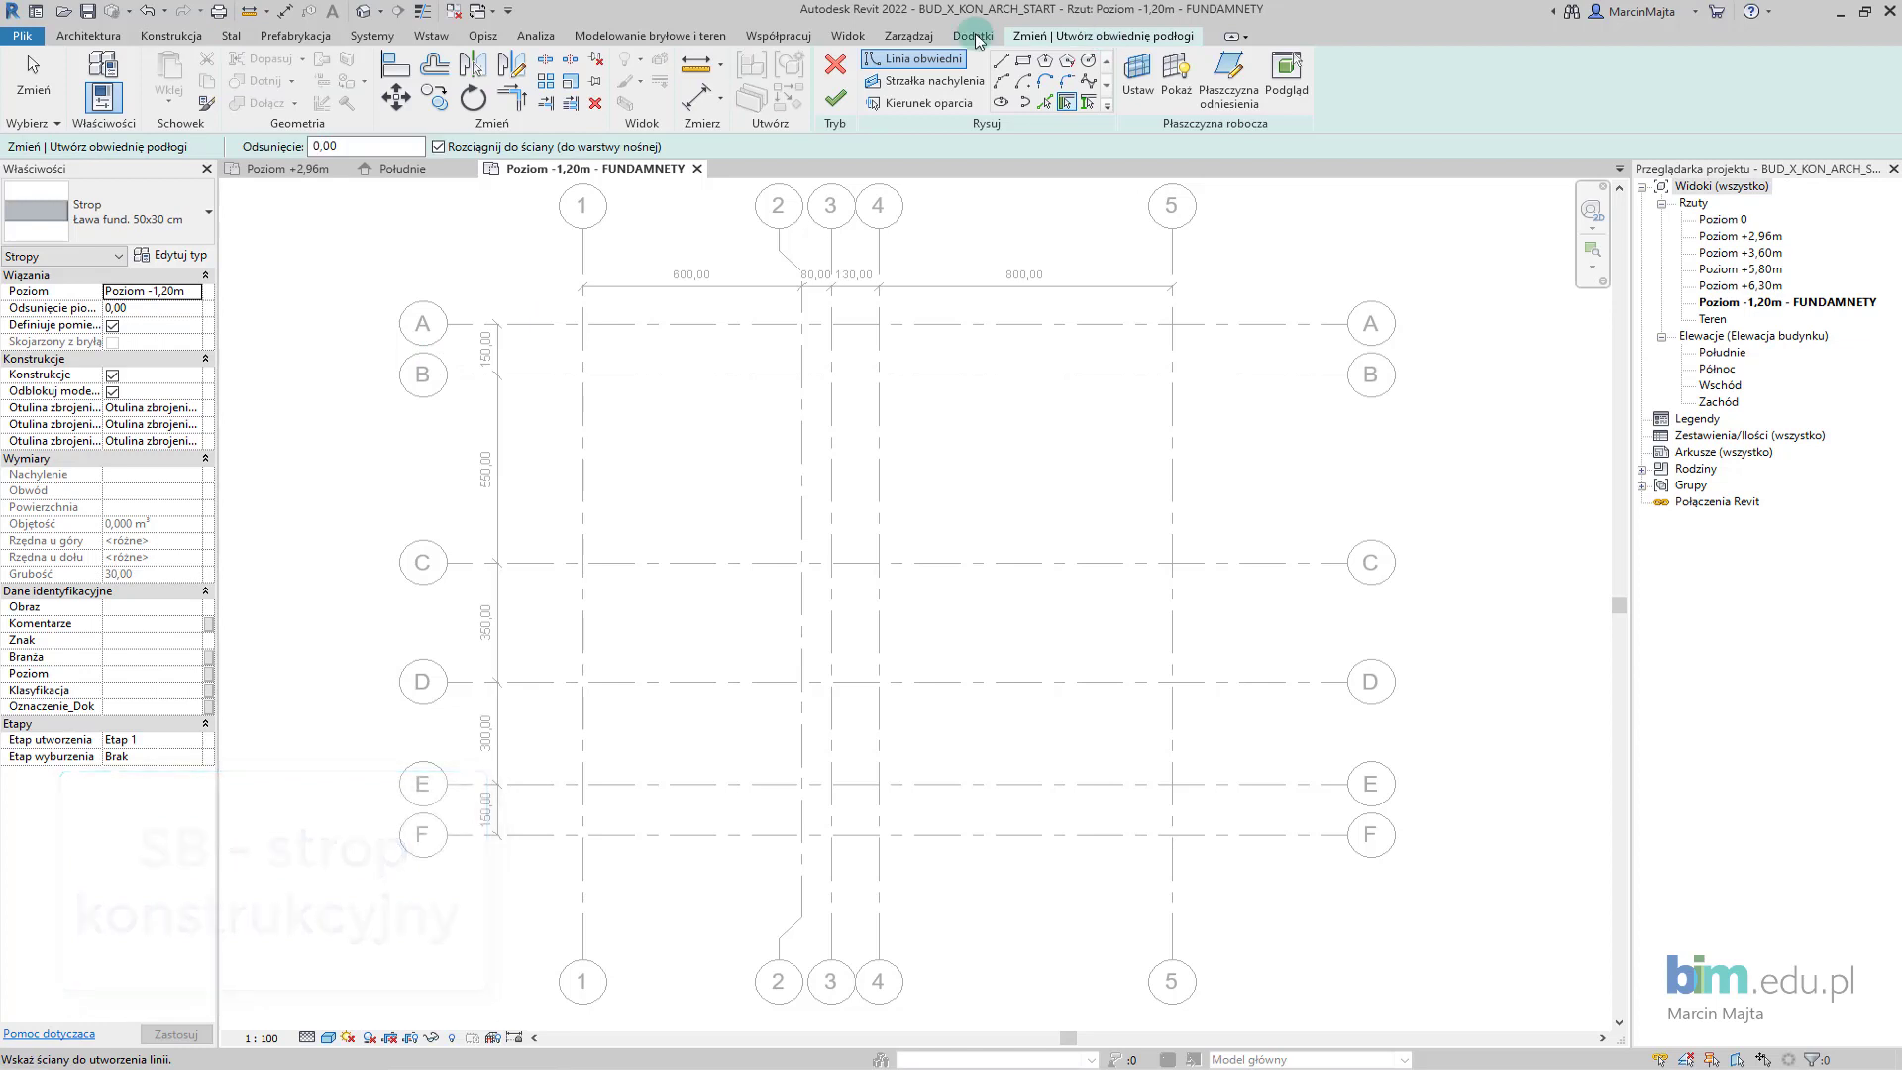
{"action": "left_click", "coordinate": [230, 36]}
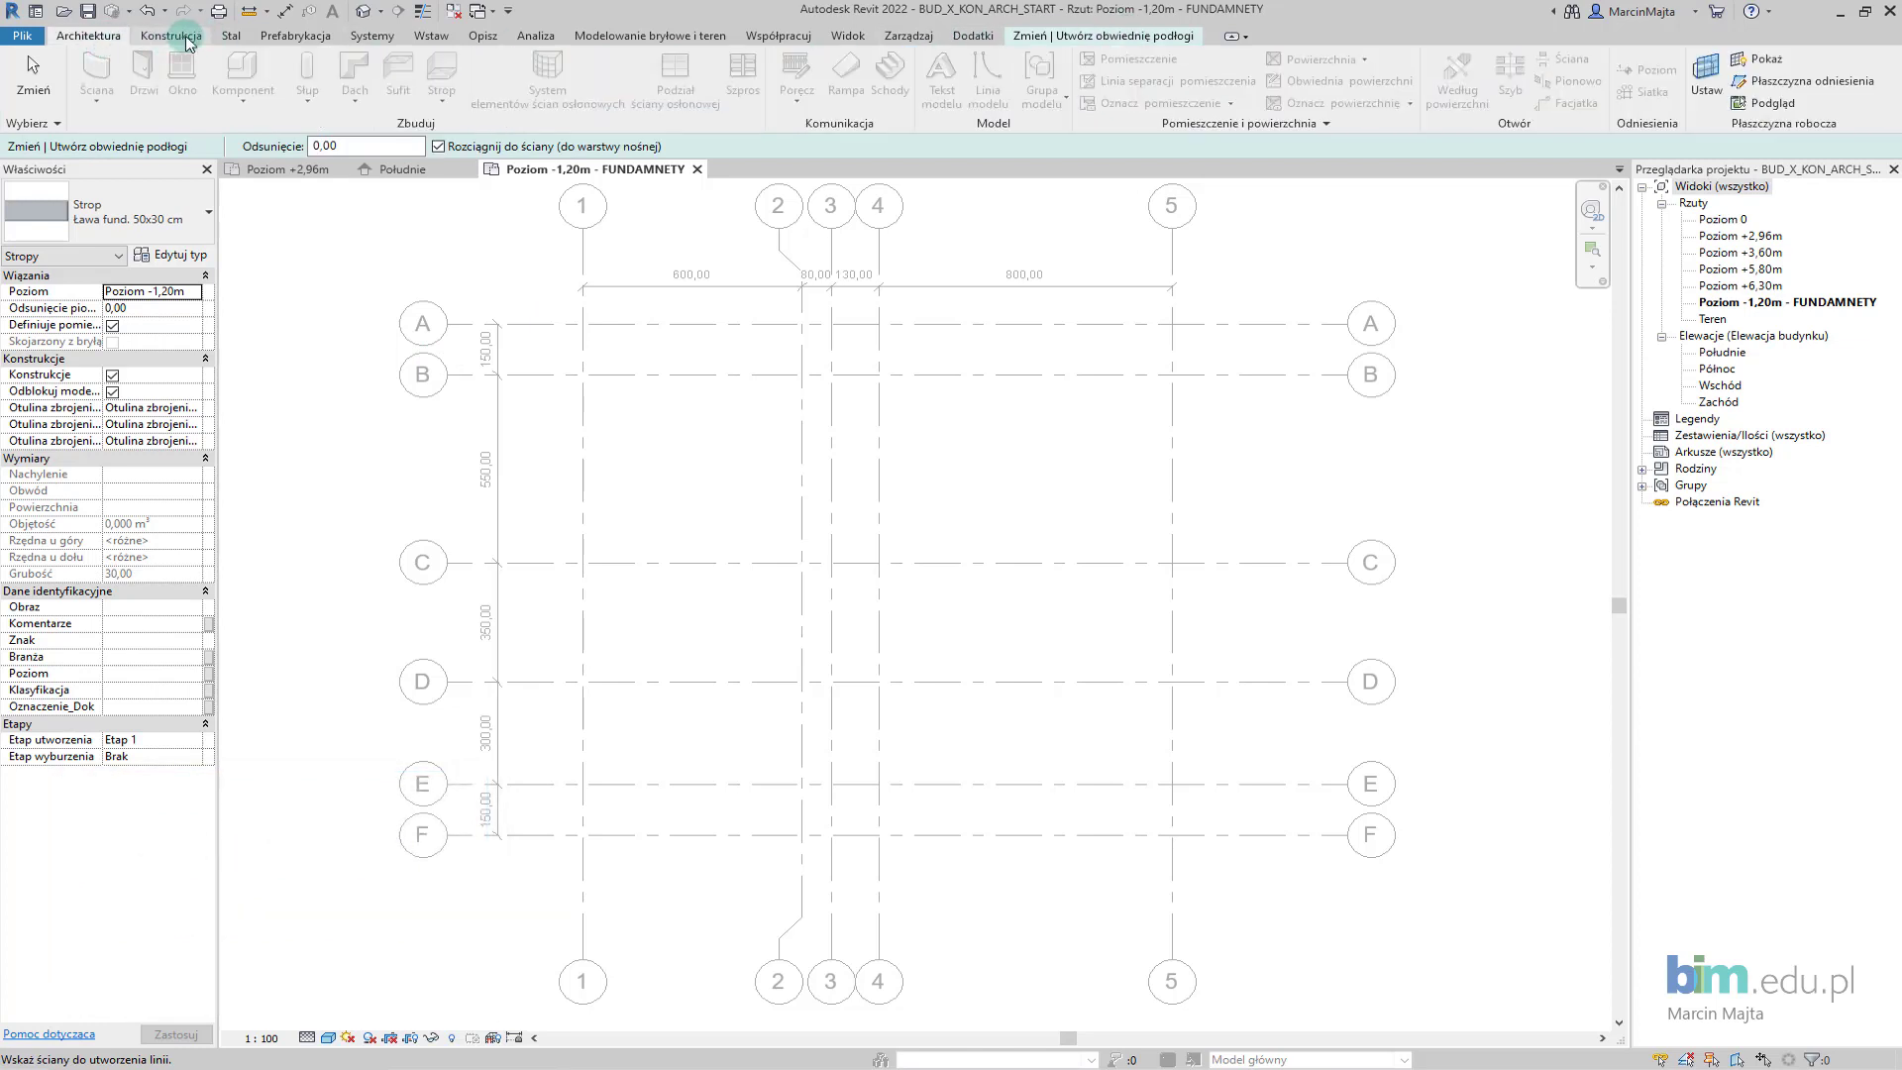
{"action": "left_click", "coordinate": [291, 39]}
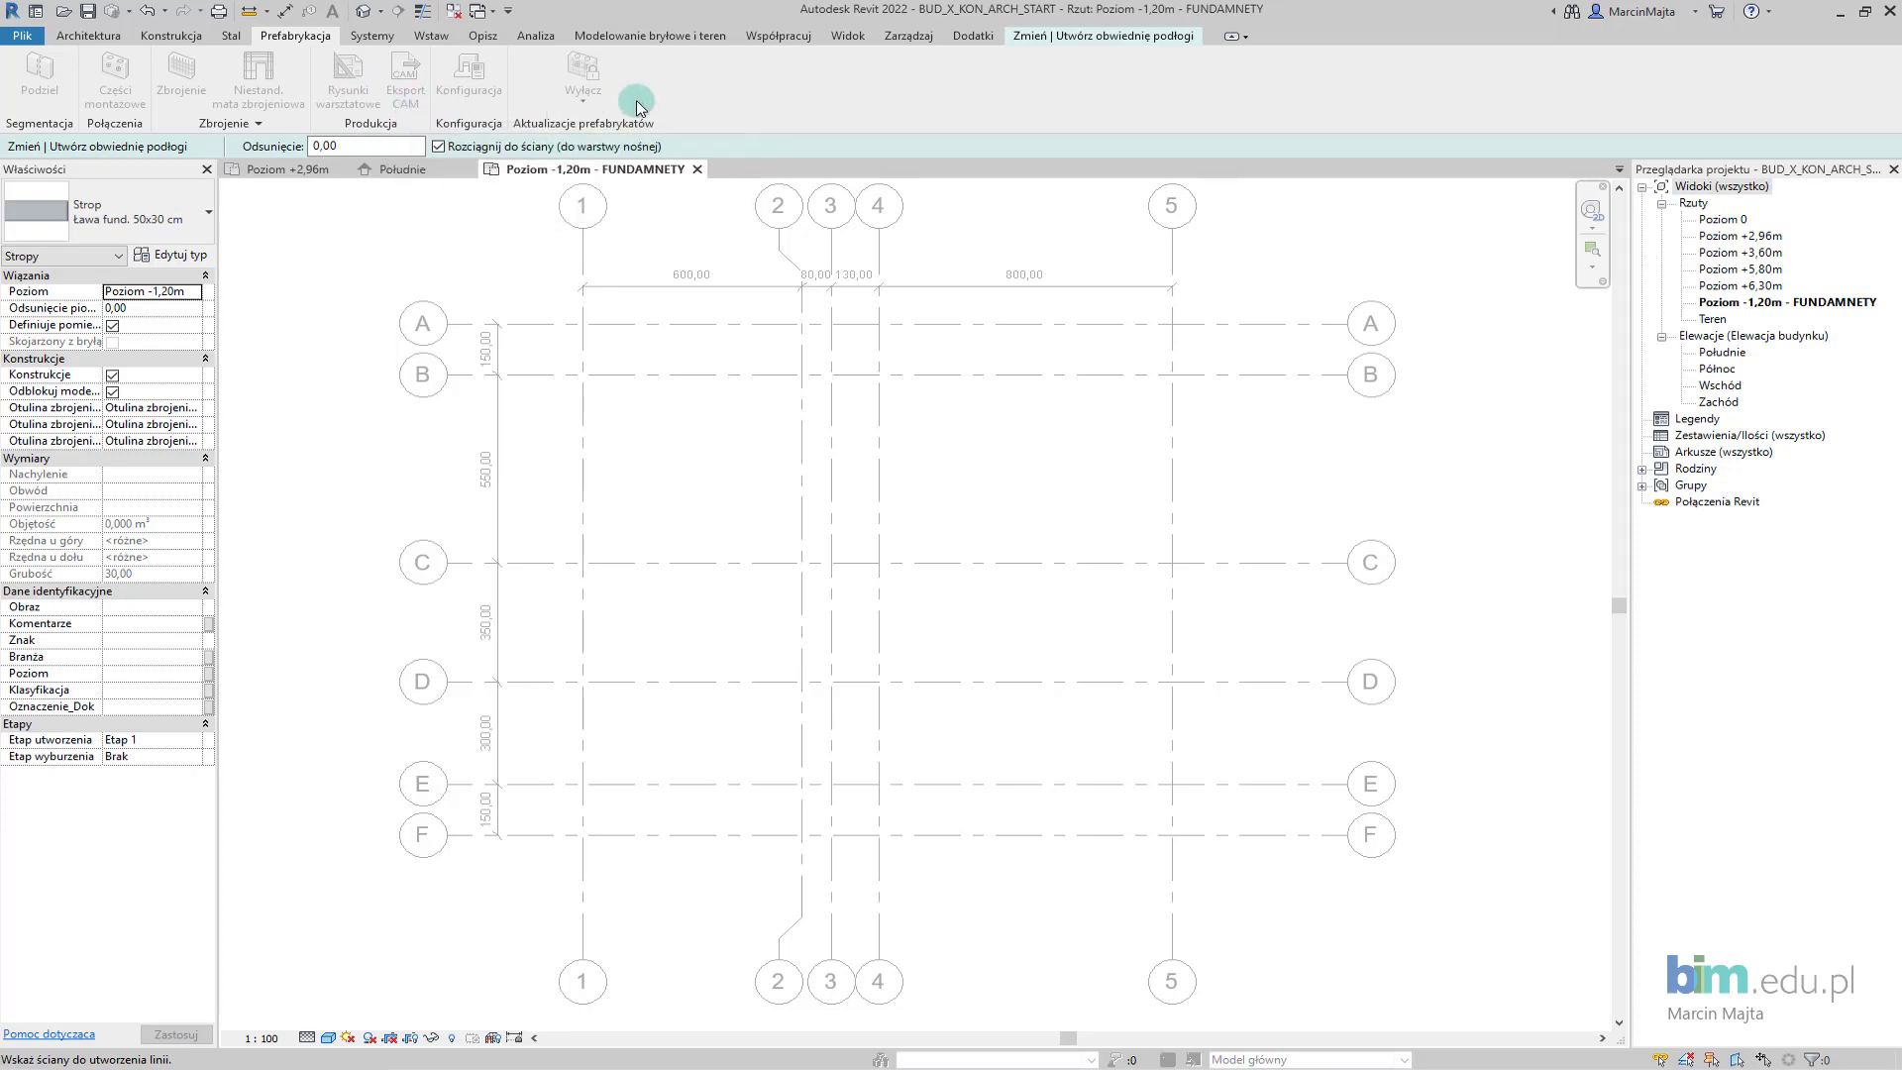
{"action": "left_click", "coordinate": [1070, 40]}
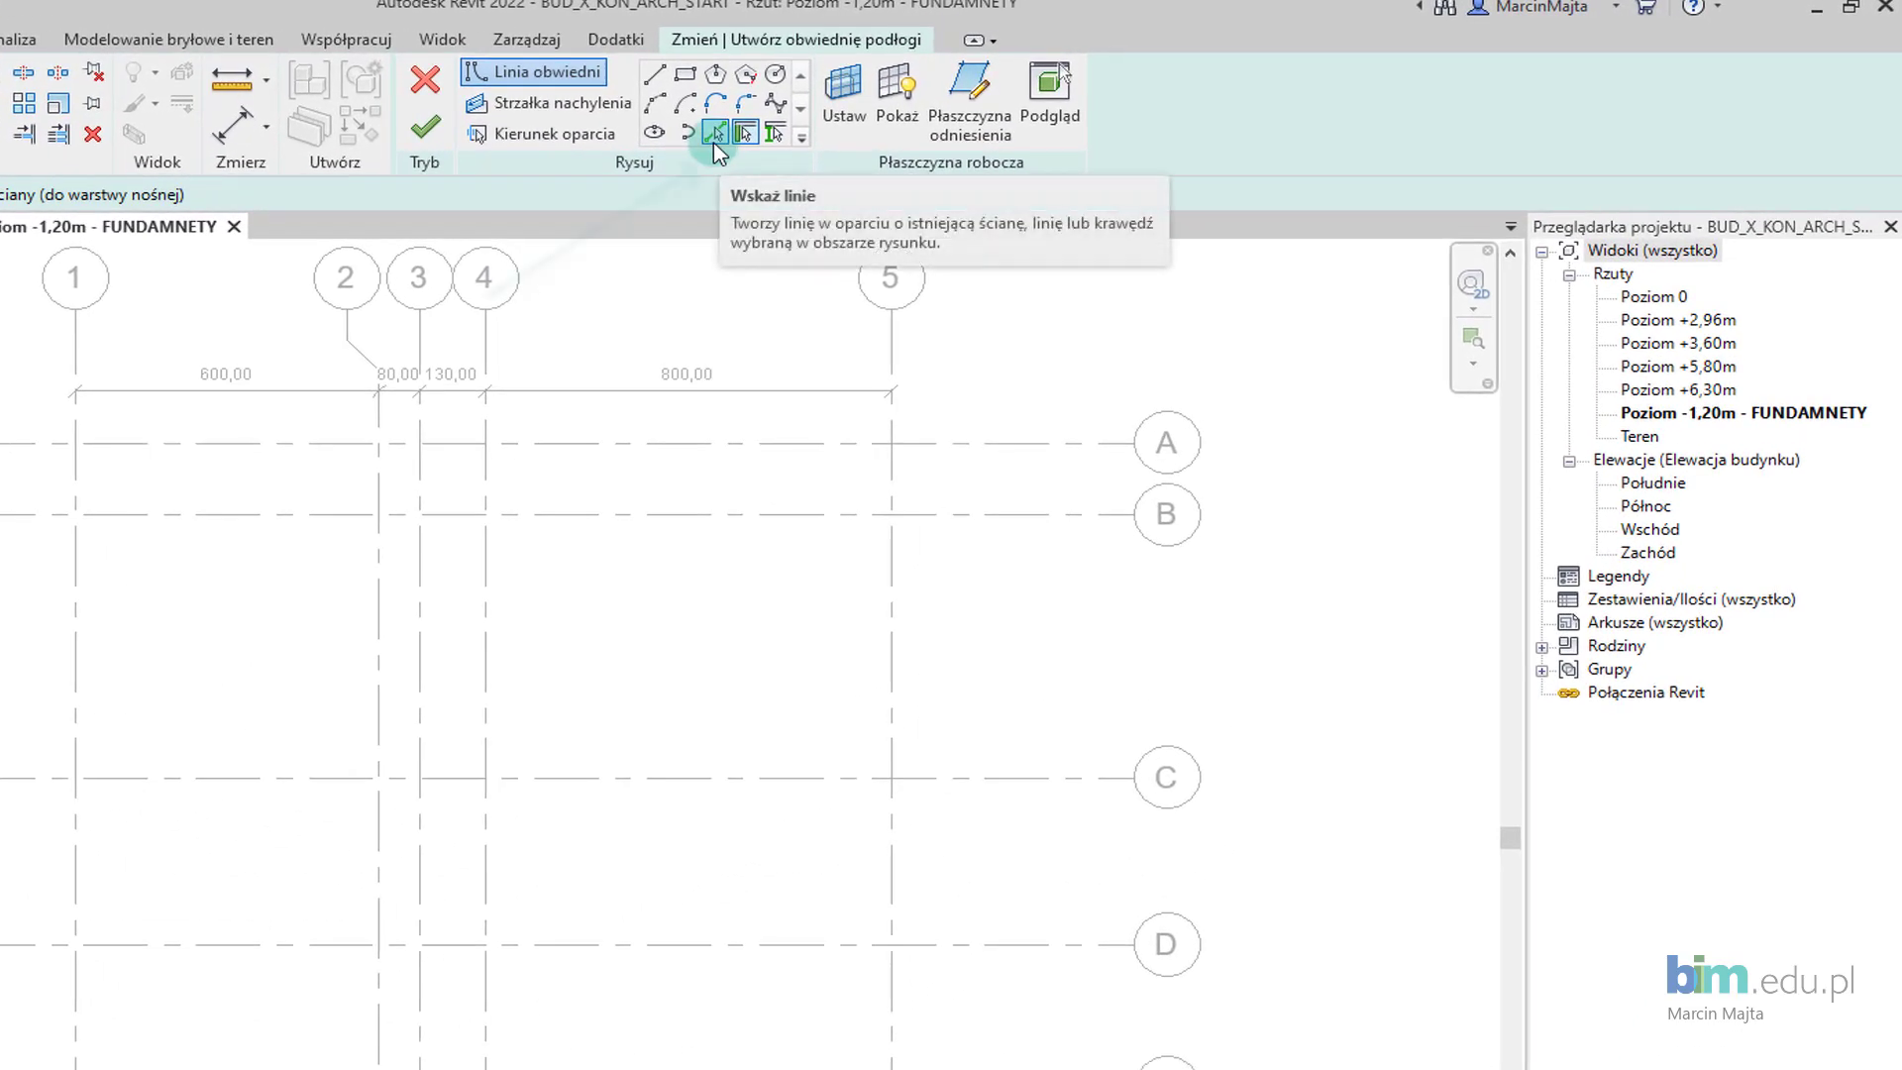
Use Pick Lines with offset 25 to add boundary lines along grids 1, B and 4.
{"action": "left_click", "coordinate": [715, 136]}
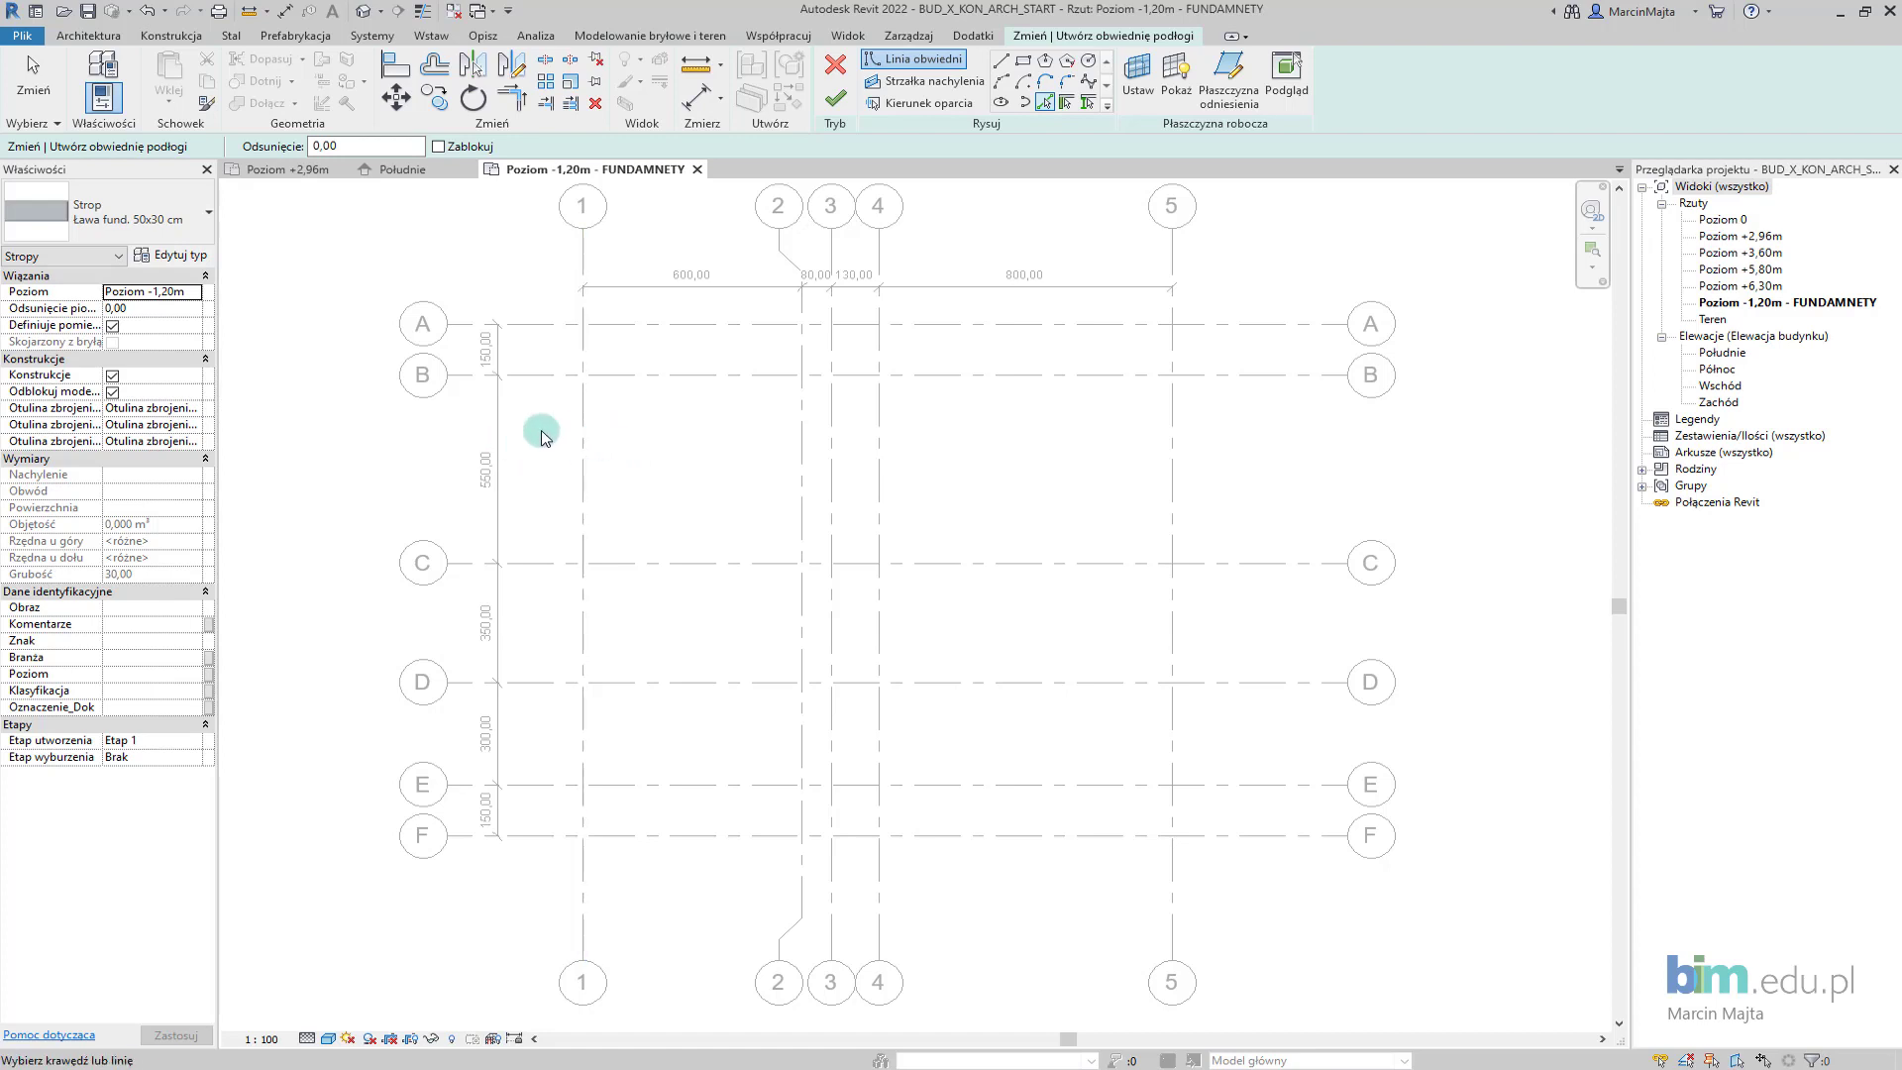
{"action": "left_click_drag", "start_coordinate": [387, 145], "coordinate": [319, 146]}
{"action": "type", "text": "25"}
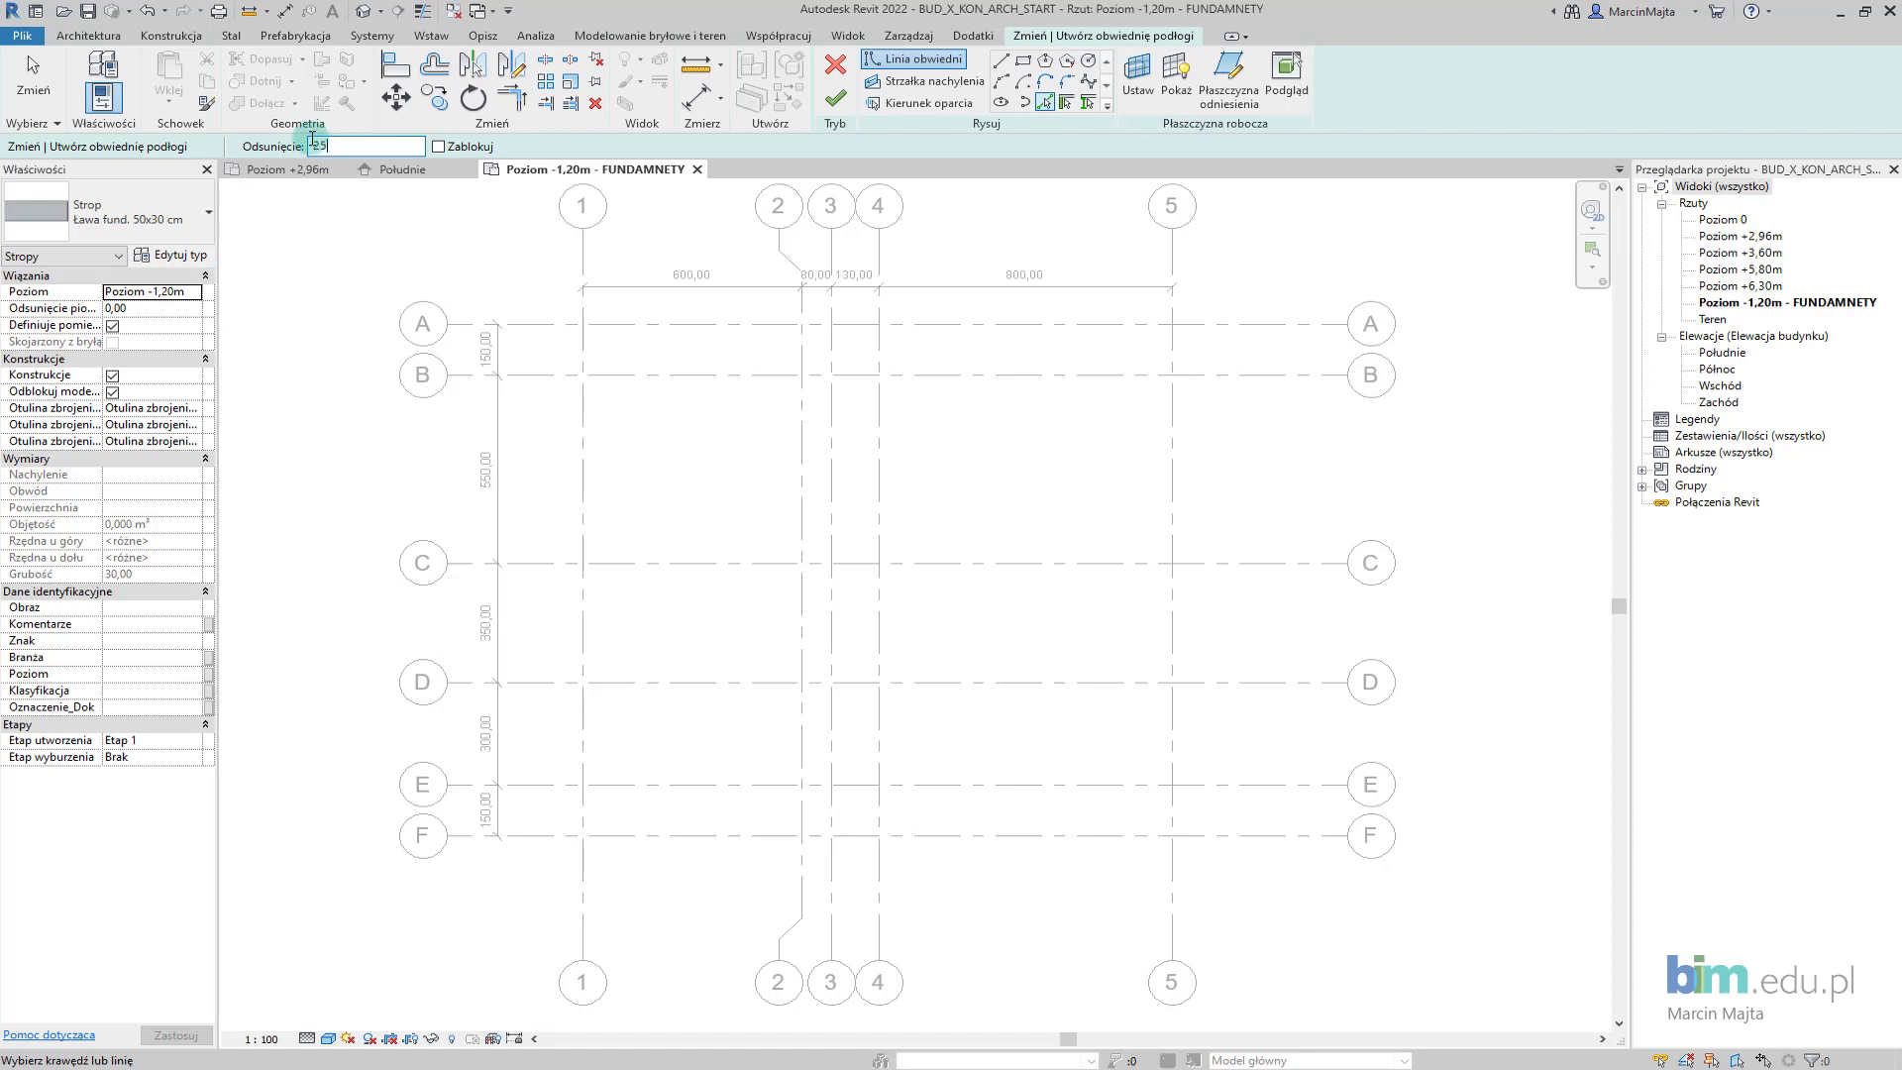
{"action": "left_click", "coordinate": [580, 483]}
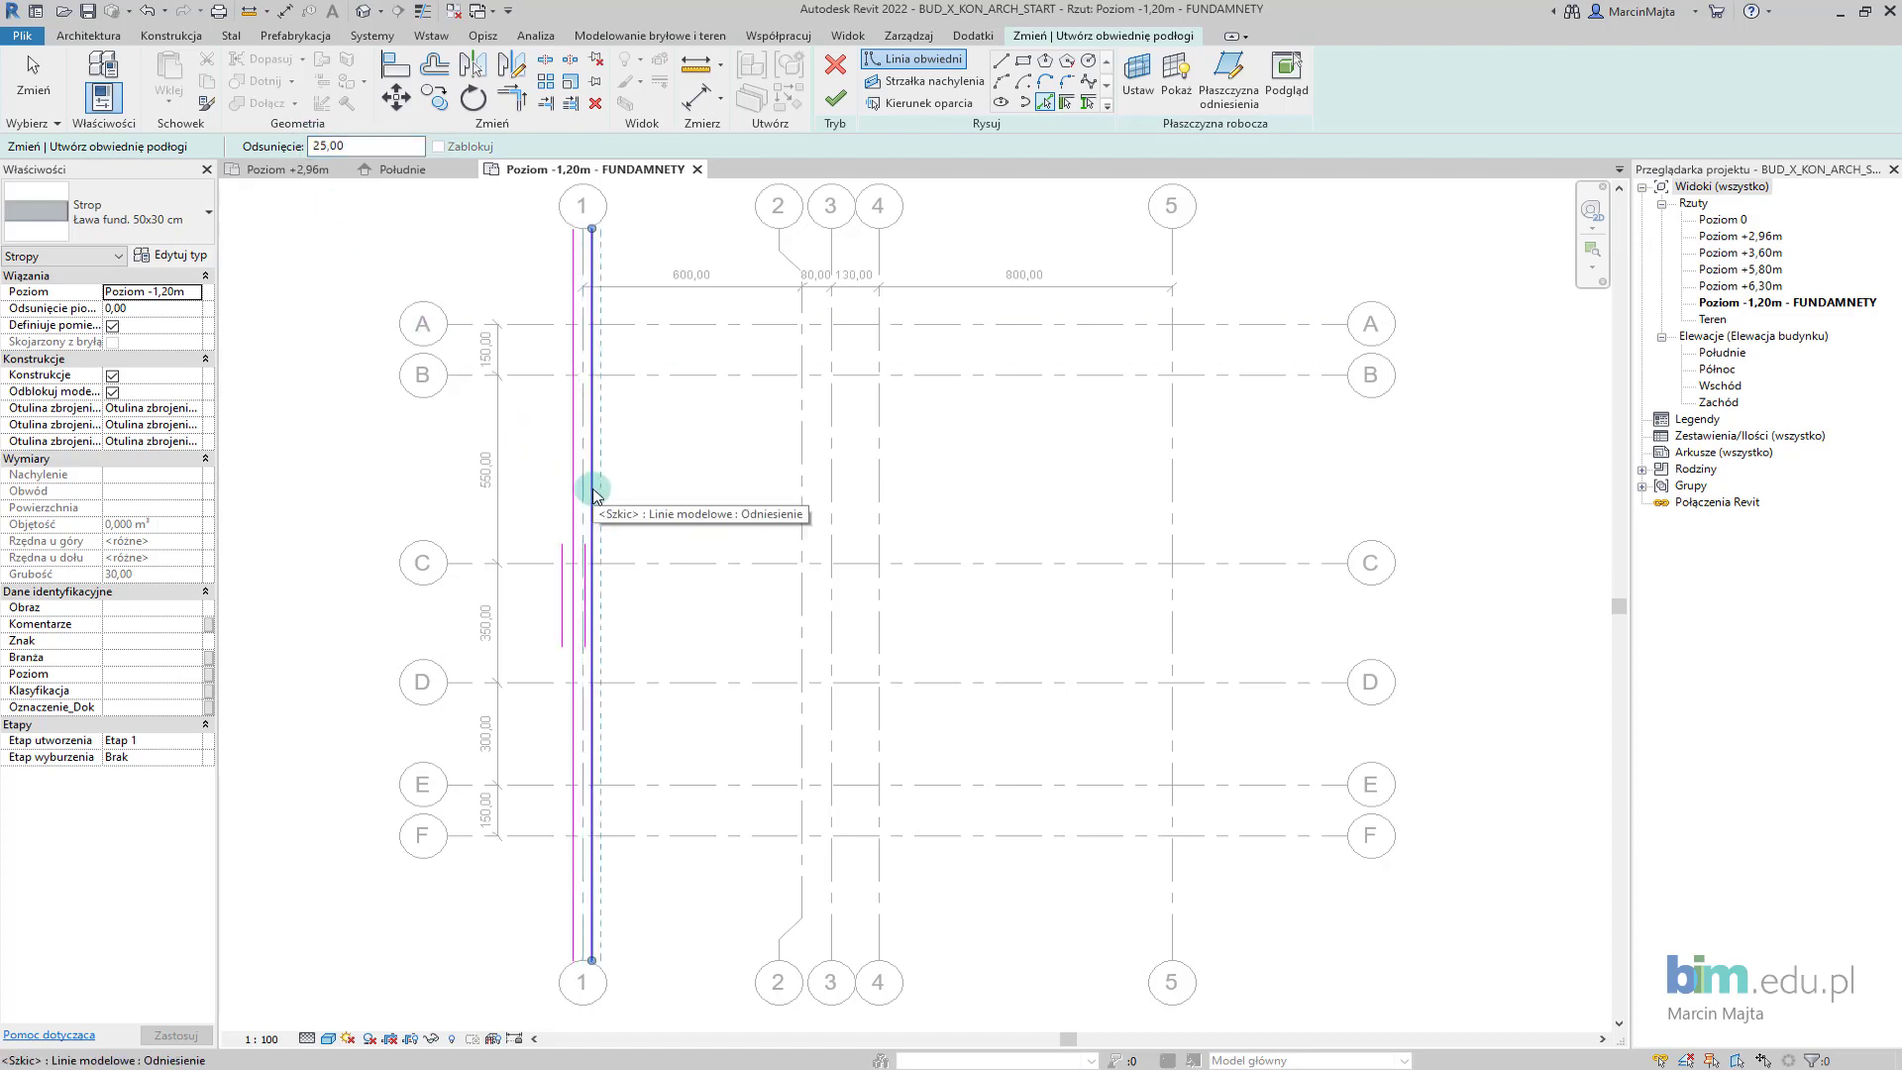
{"action": "left_click", "coordinate": [595, 492]}
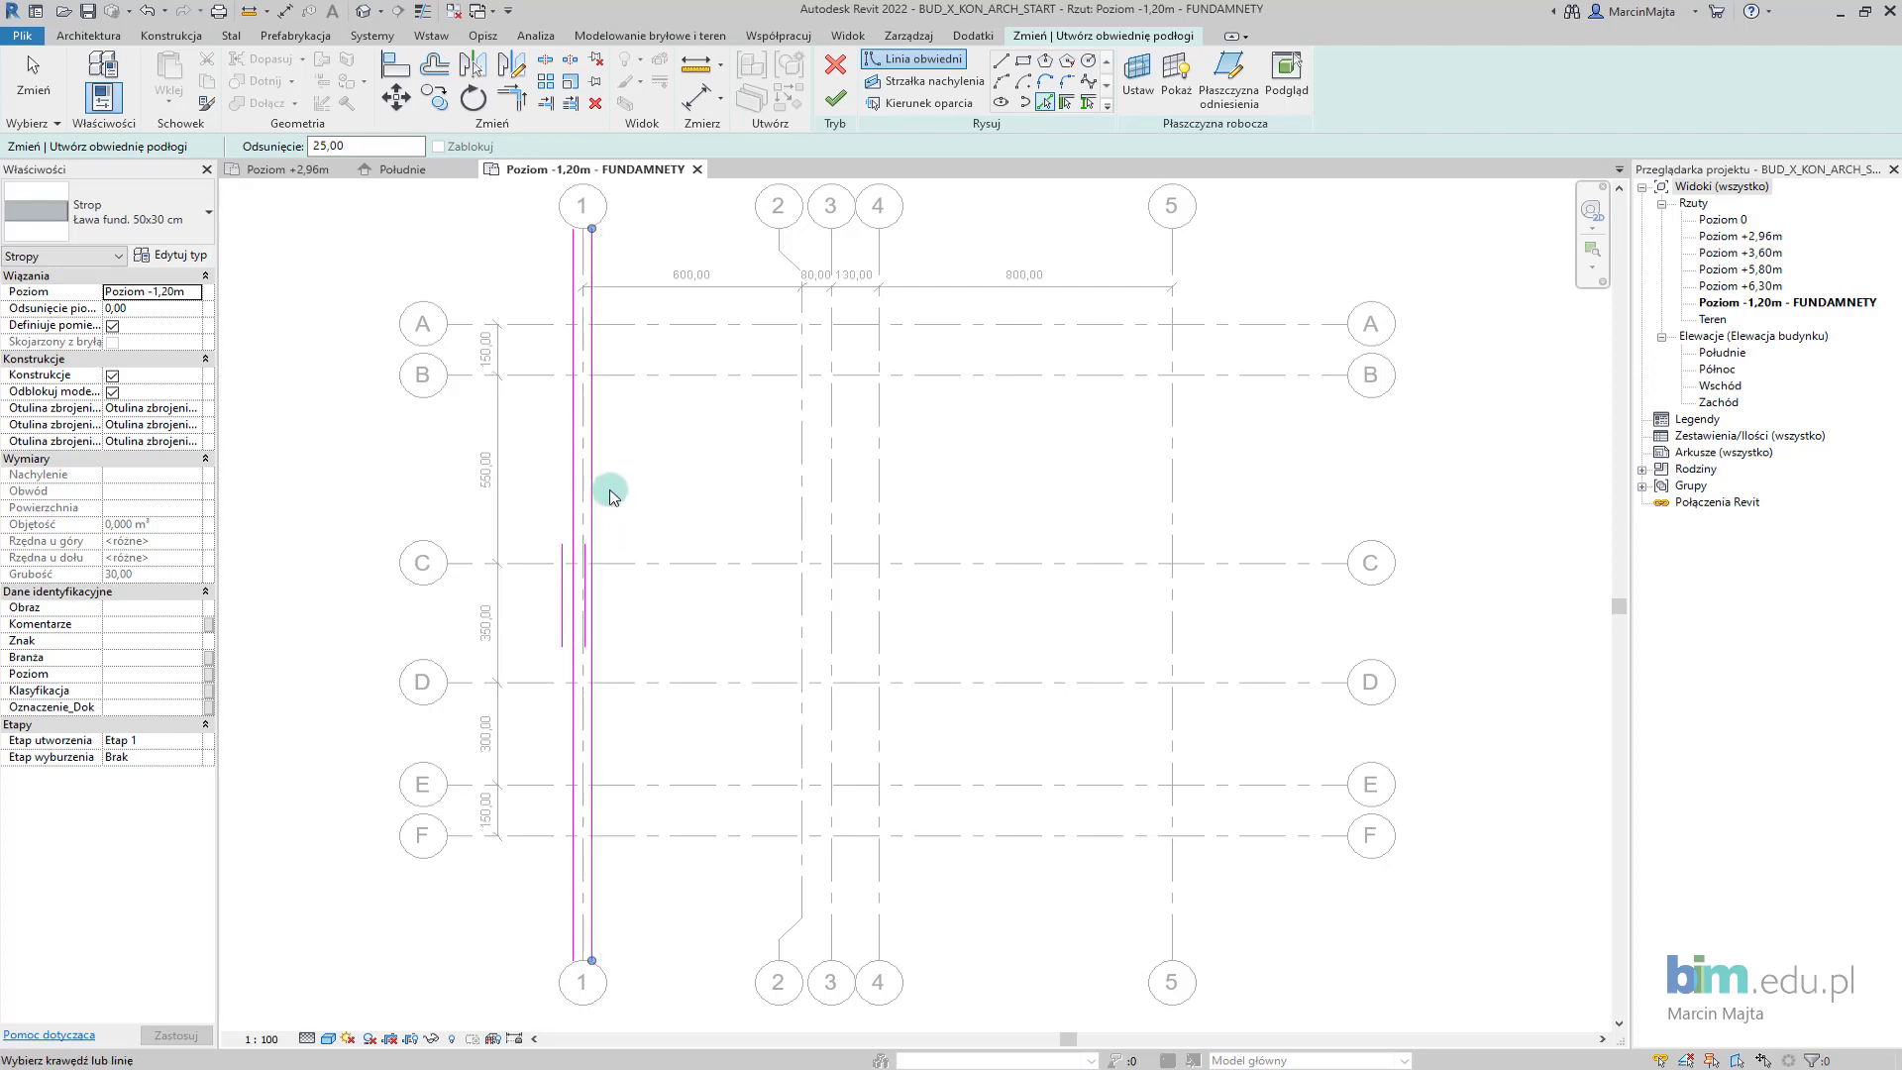
{"action": "left_click", "coordinate": [679, 389]}
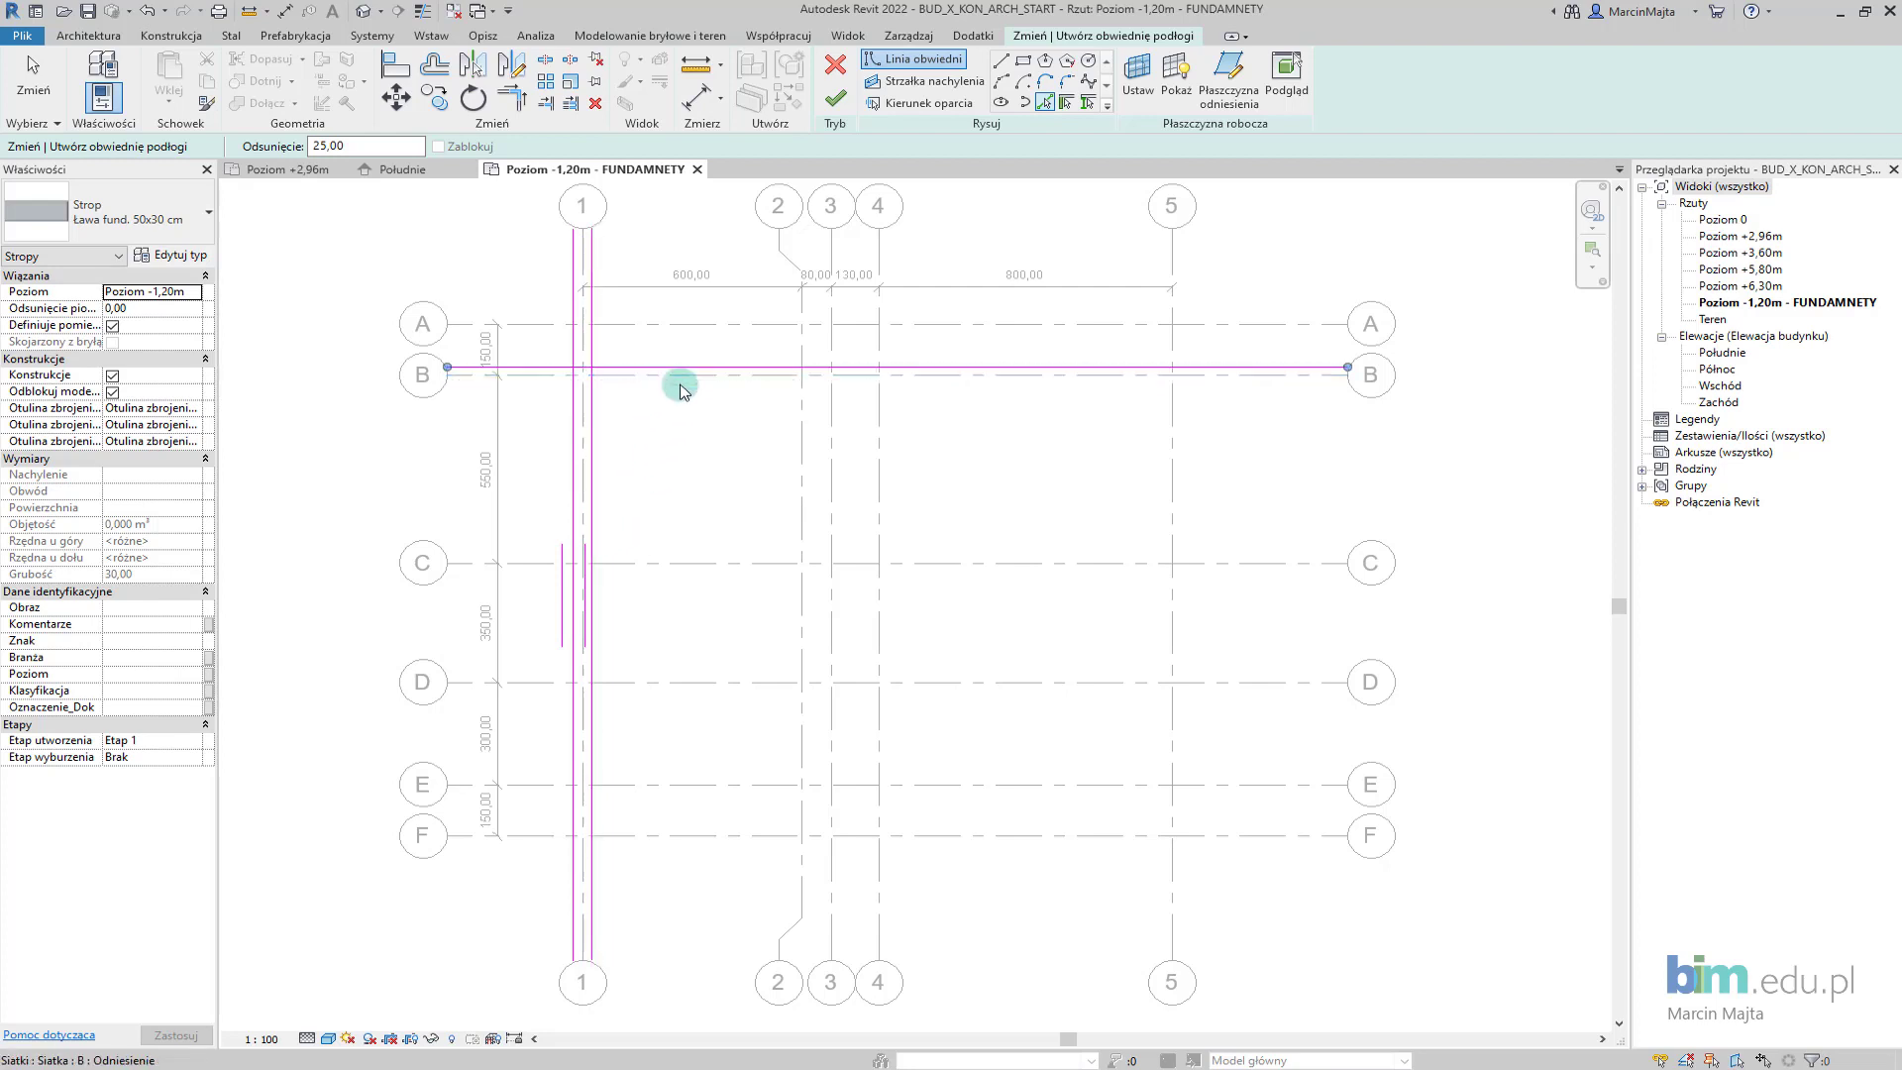
{"action": "left_click", "coordinate": [690, 408]}
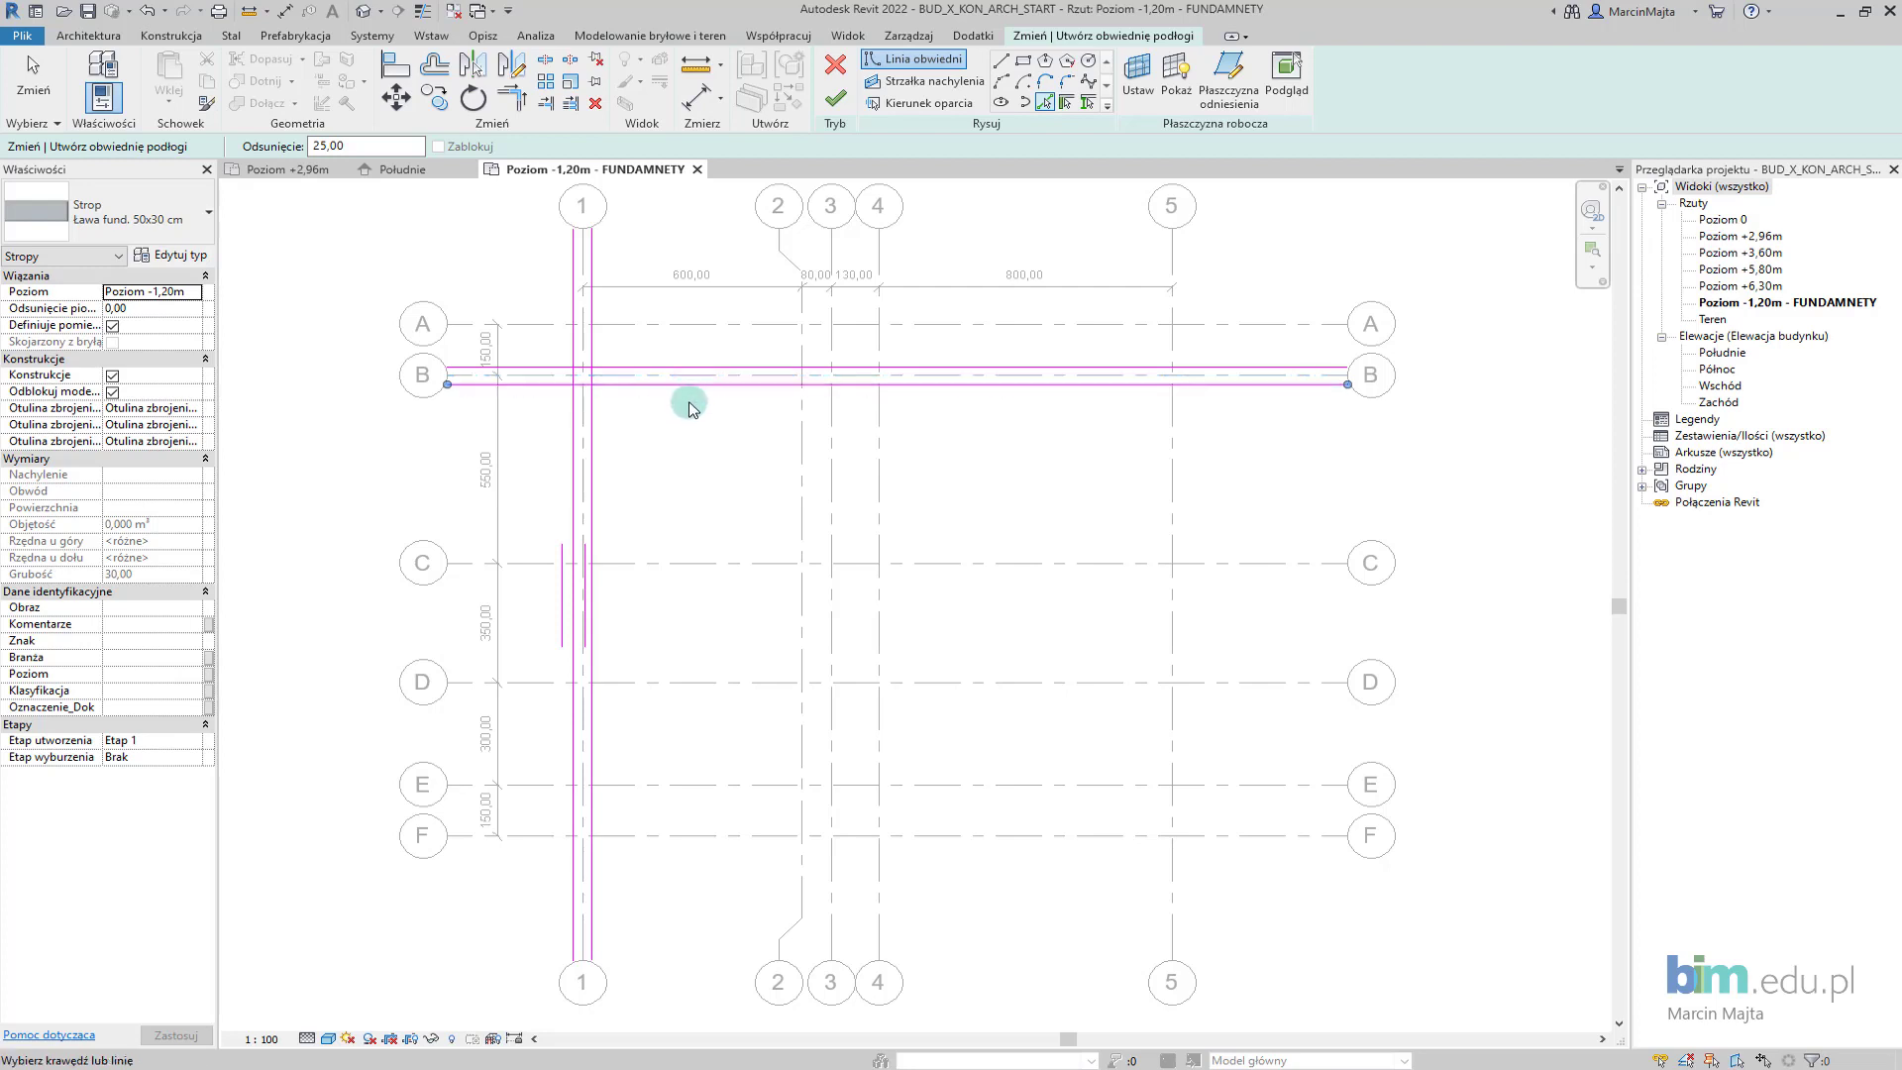
{"action": "left_click", "coordinate": [875, 341]}
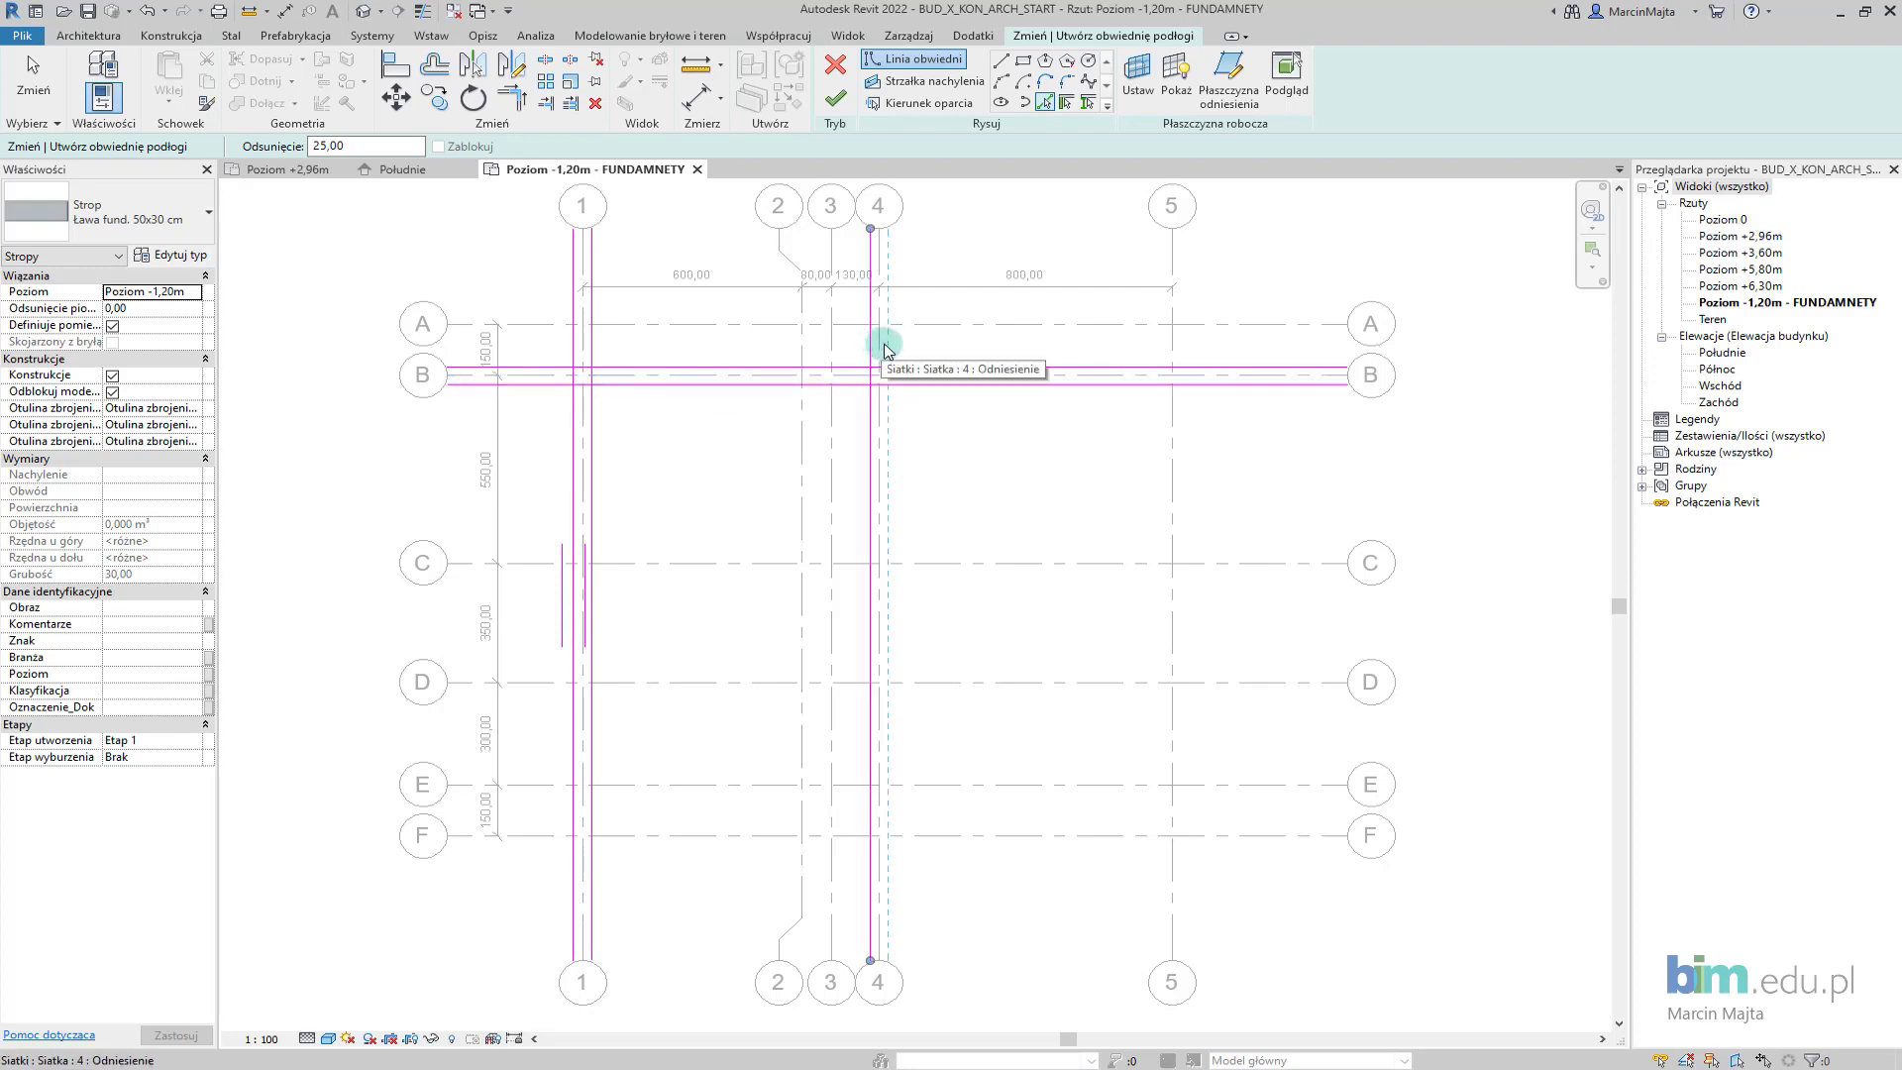
{"action": "left_click", "coordinate": [885, 343]}
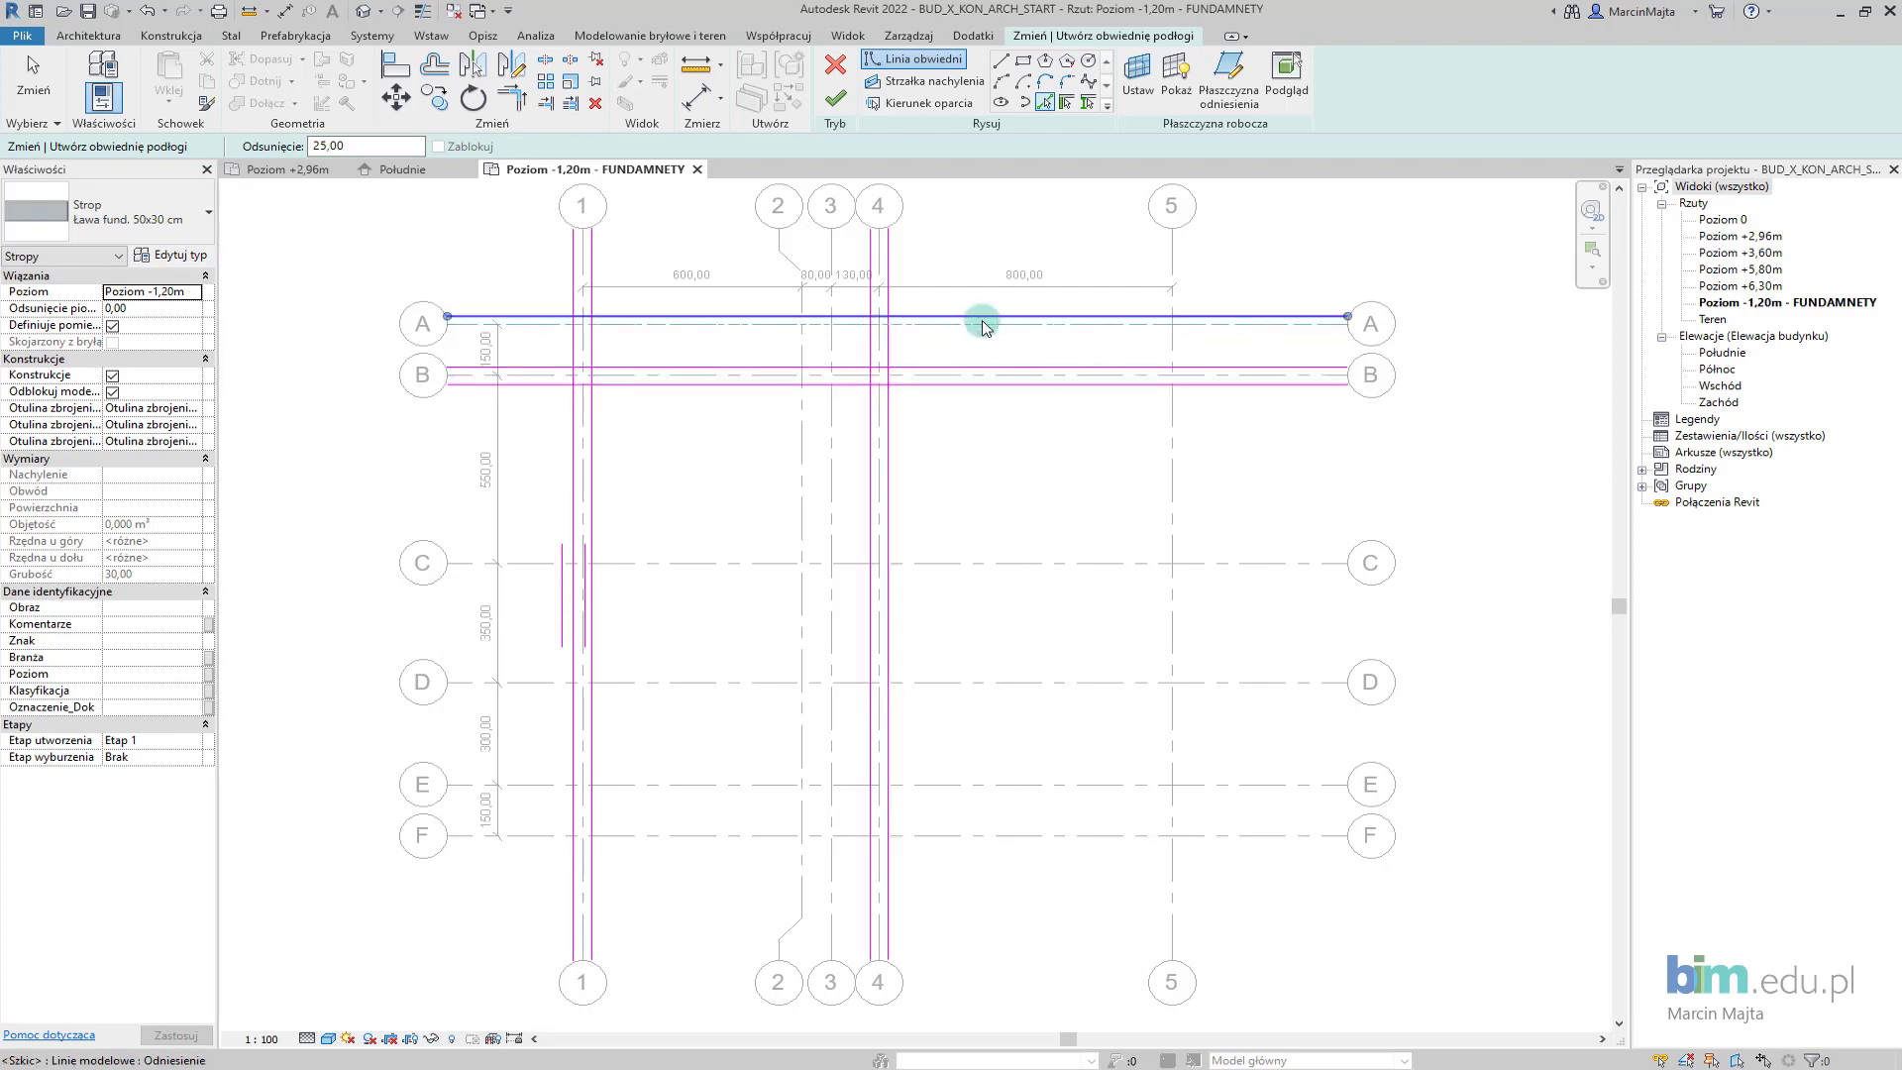
Add offset boundary lines along grids A, 5, 3, C, 2, E, F and D, then finish picking.
{"action": "left_click", "coordinate": [983, 328]}
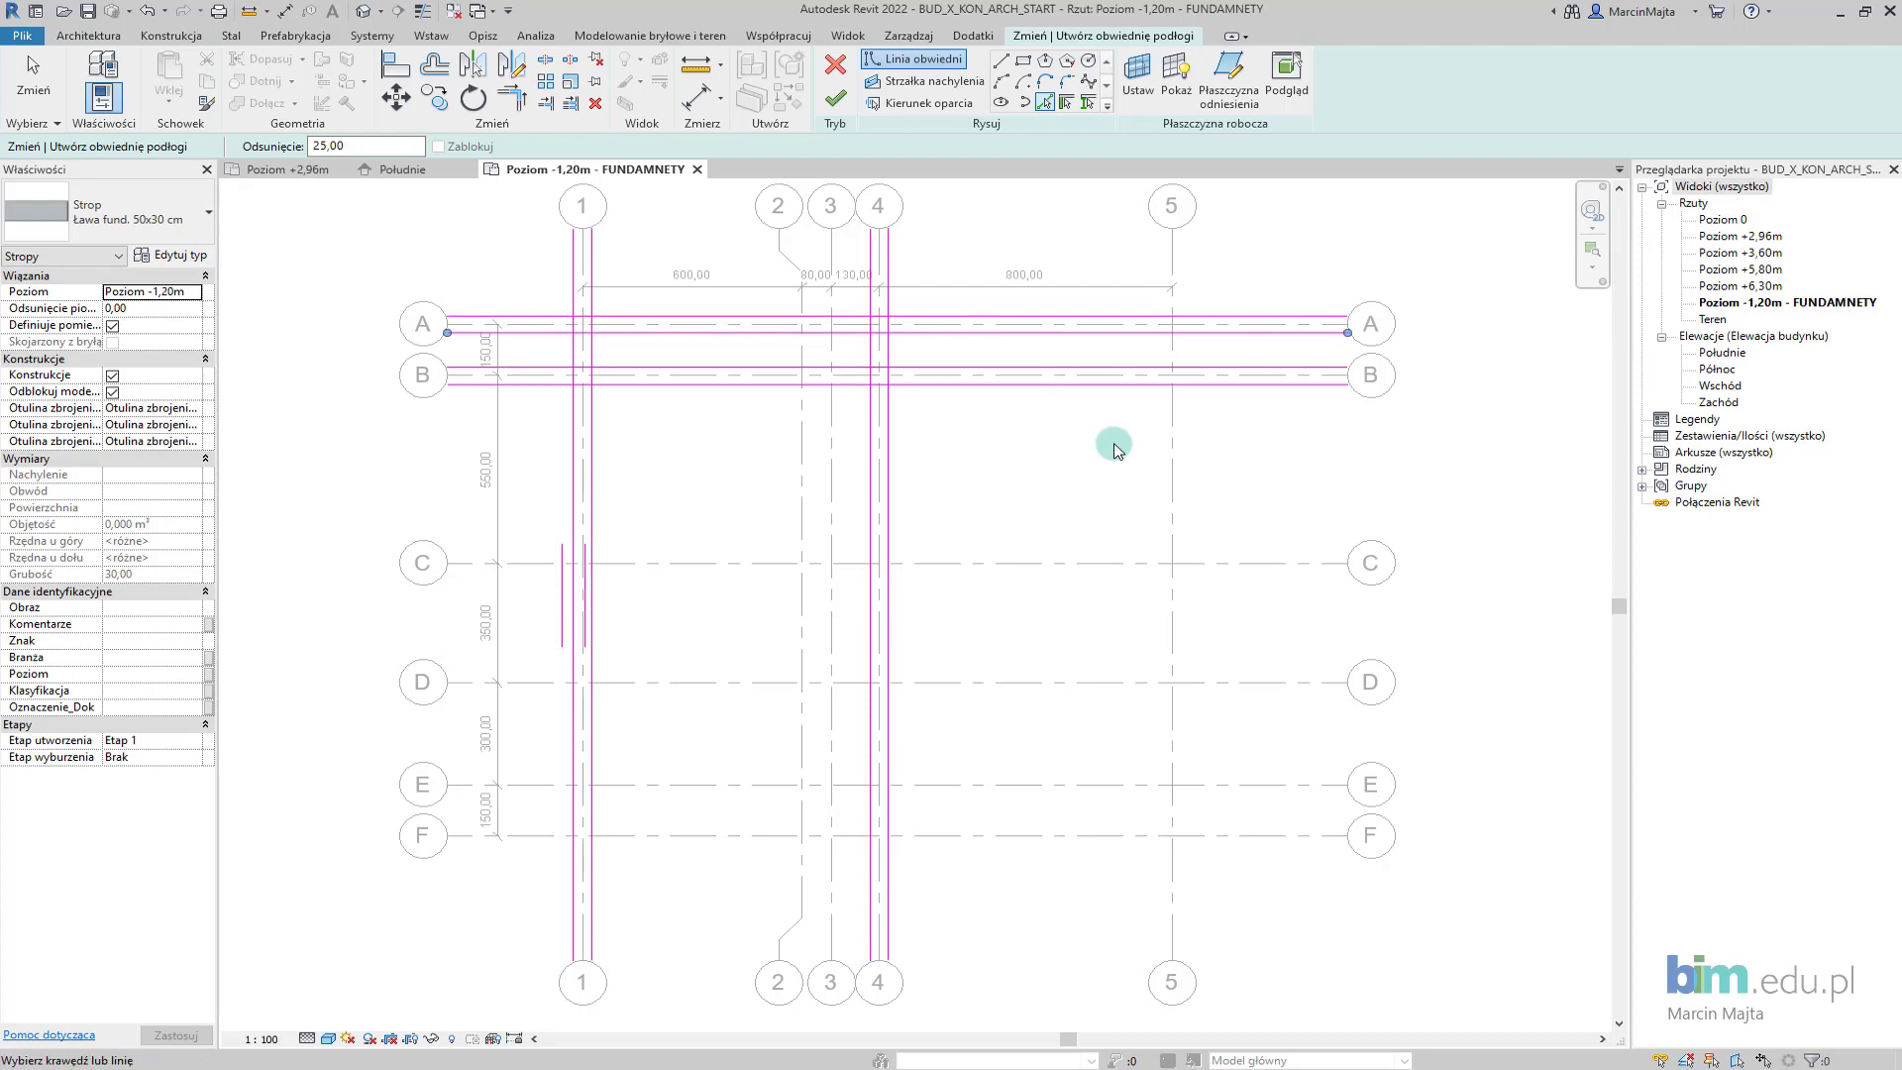
{"action": "left_click", "coordinate": [1171, 469]}
{"action": "left_click", "coordinate": [1179, 477]}
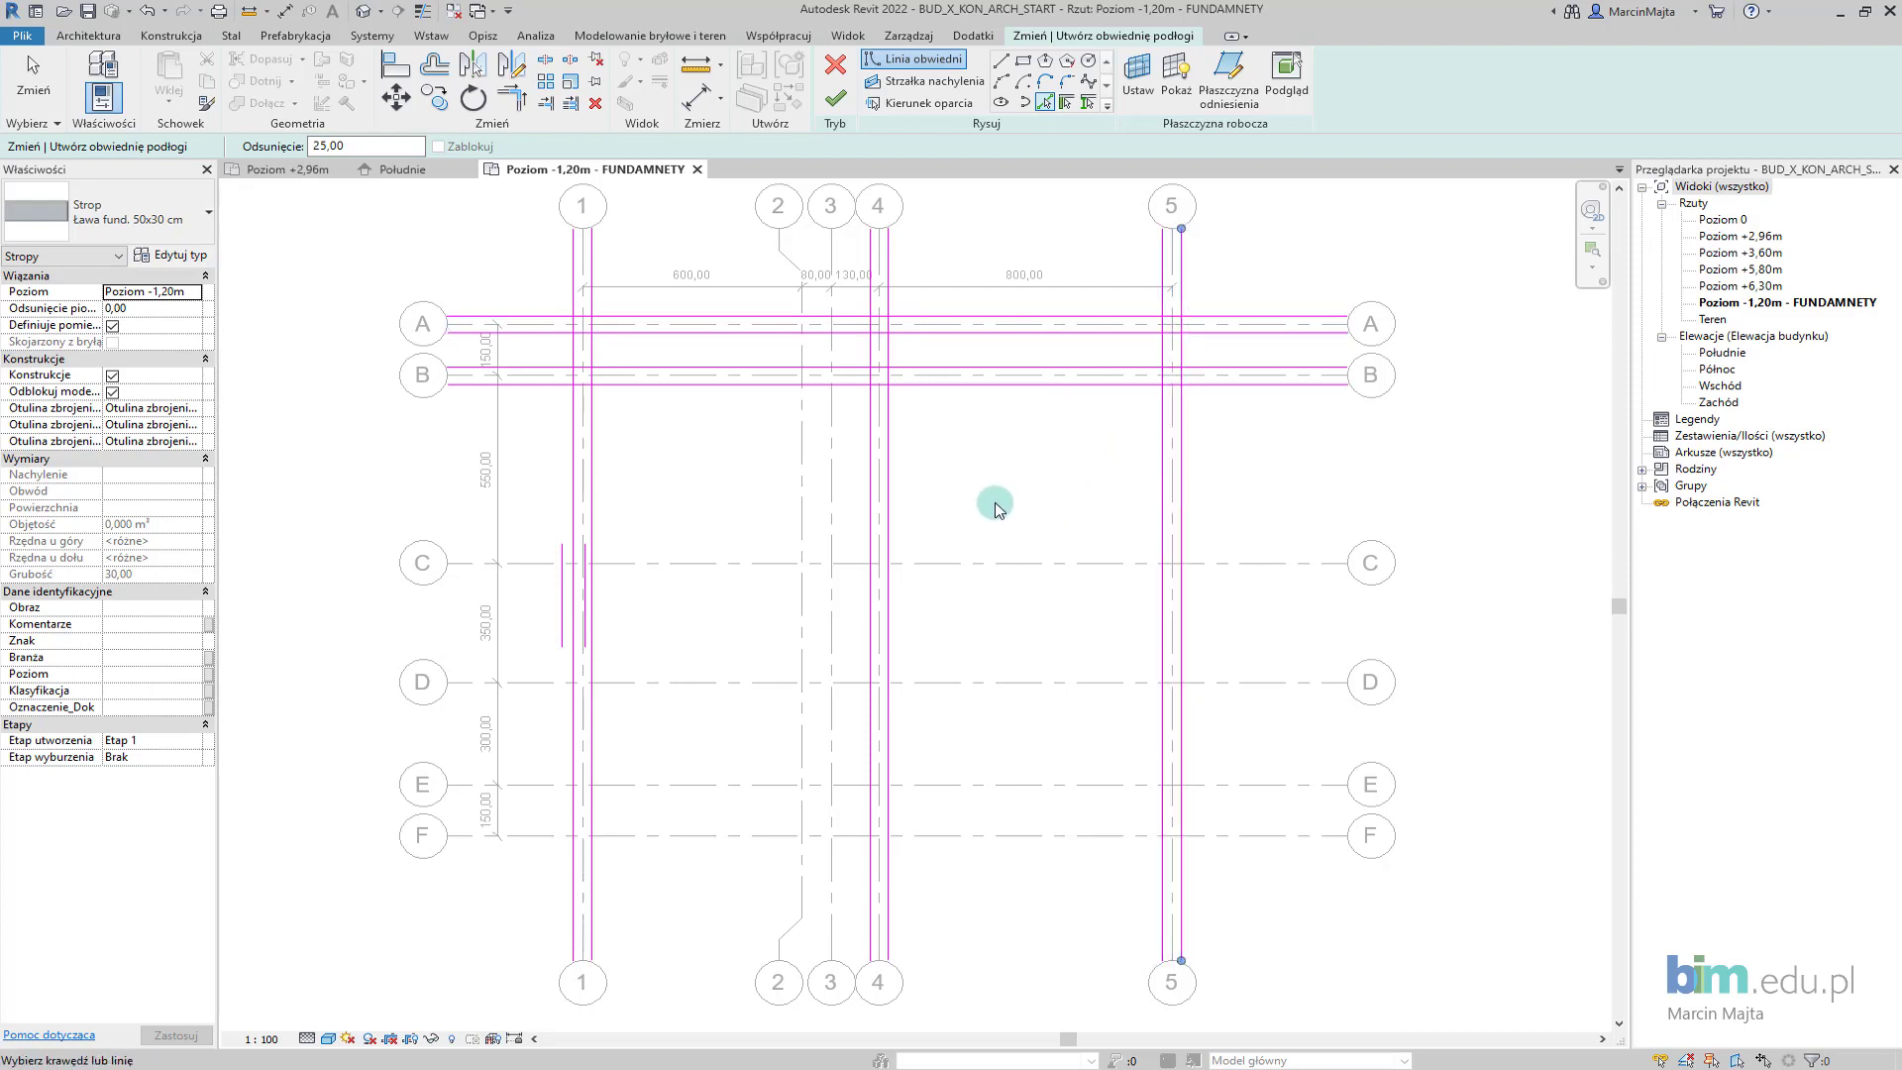
{"action": "left_click", "coordinate": [837, 482]}
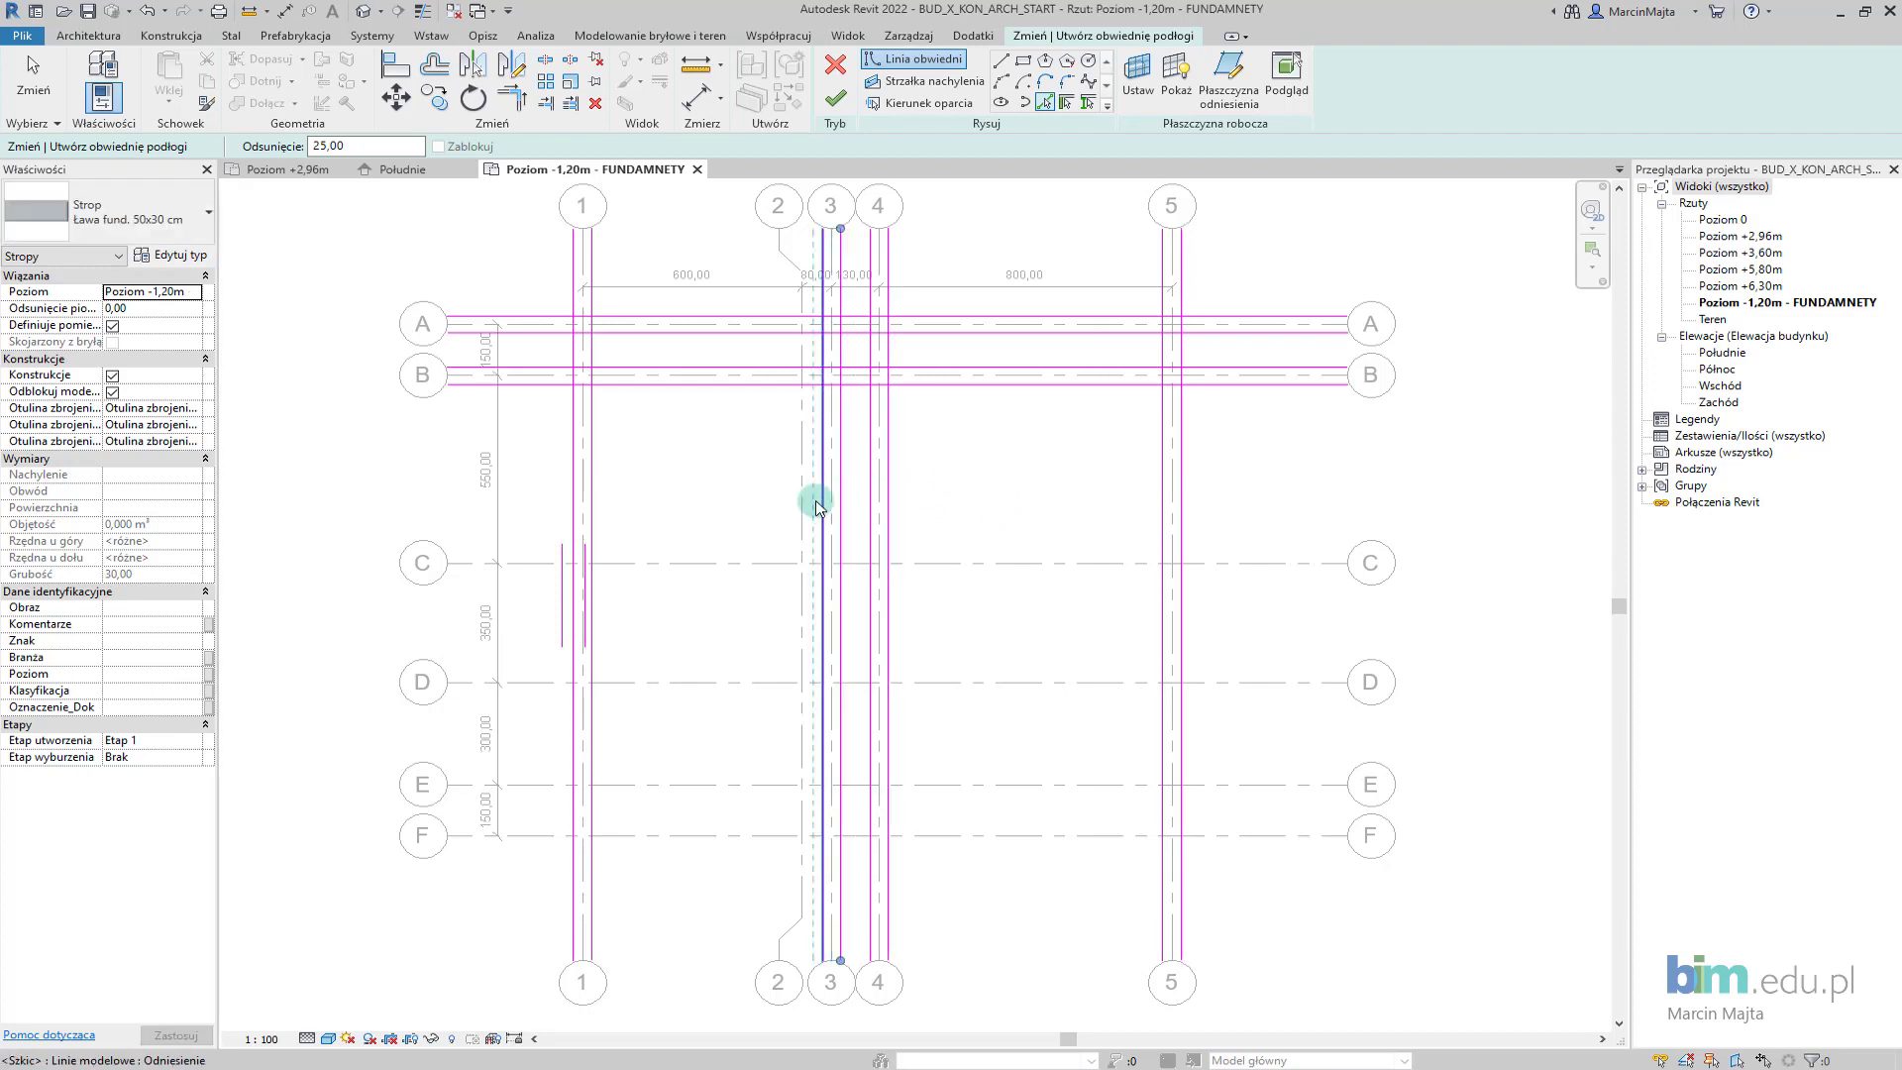
{"action": "left_click", "coordinate": [670, 568]}
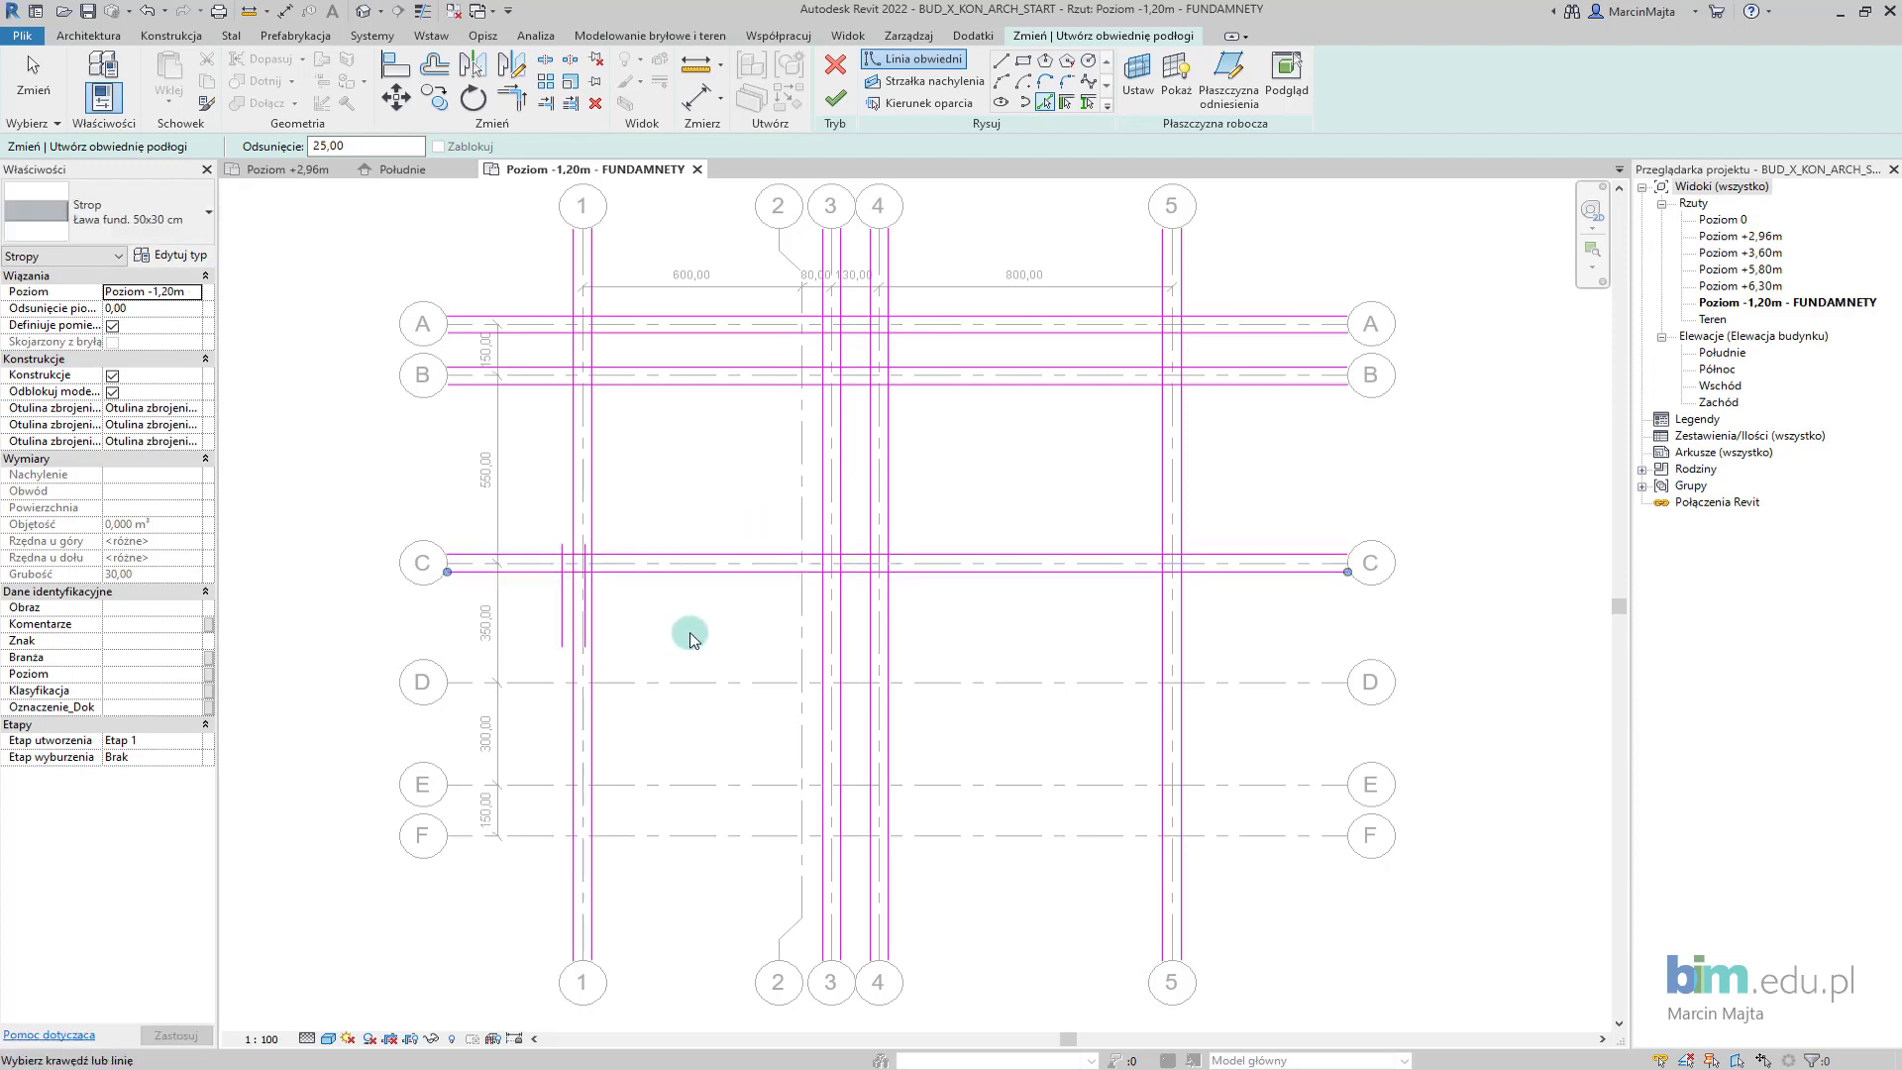
{"action": "left_click", "coordinate": [802, 674]}
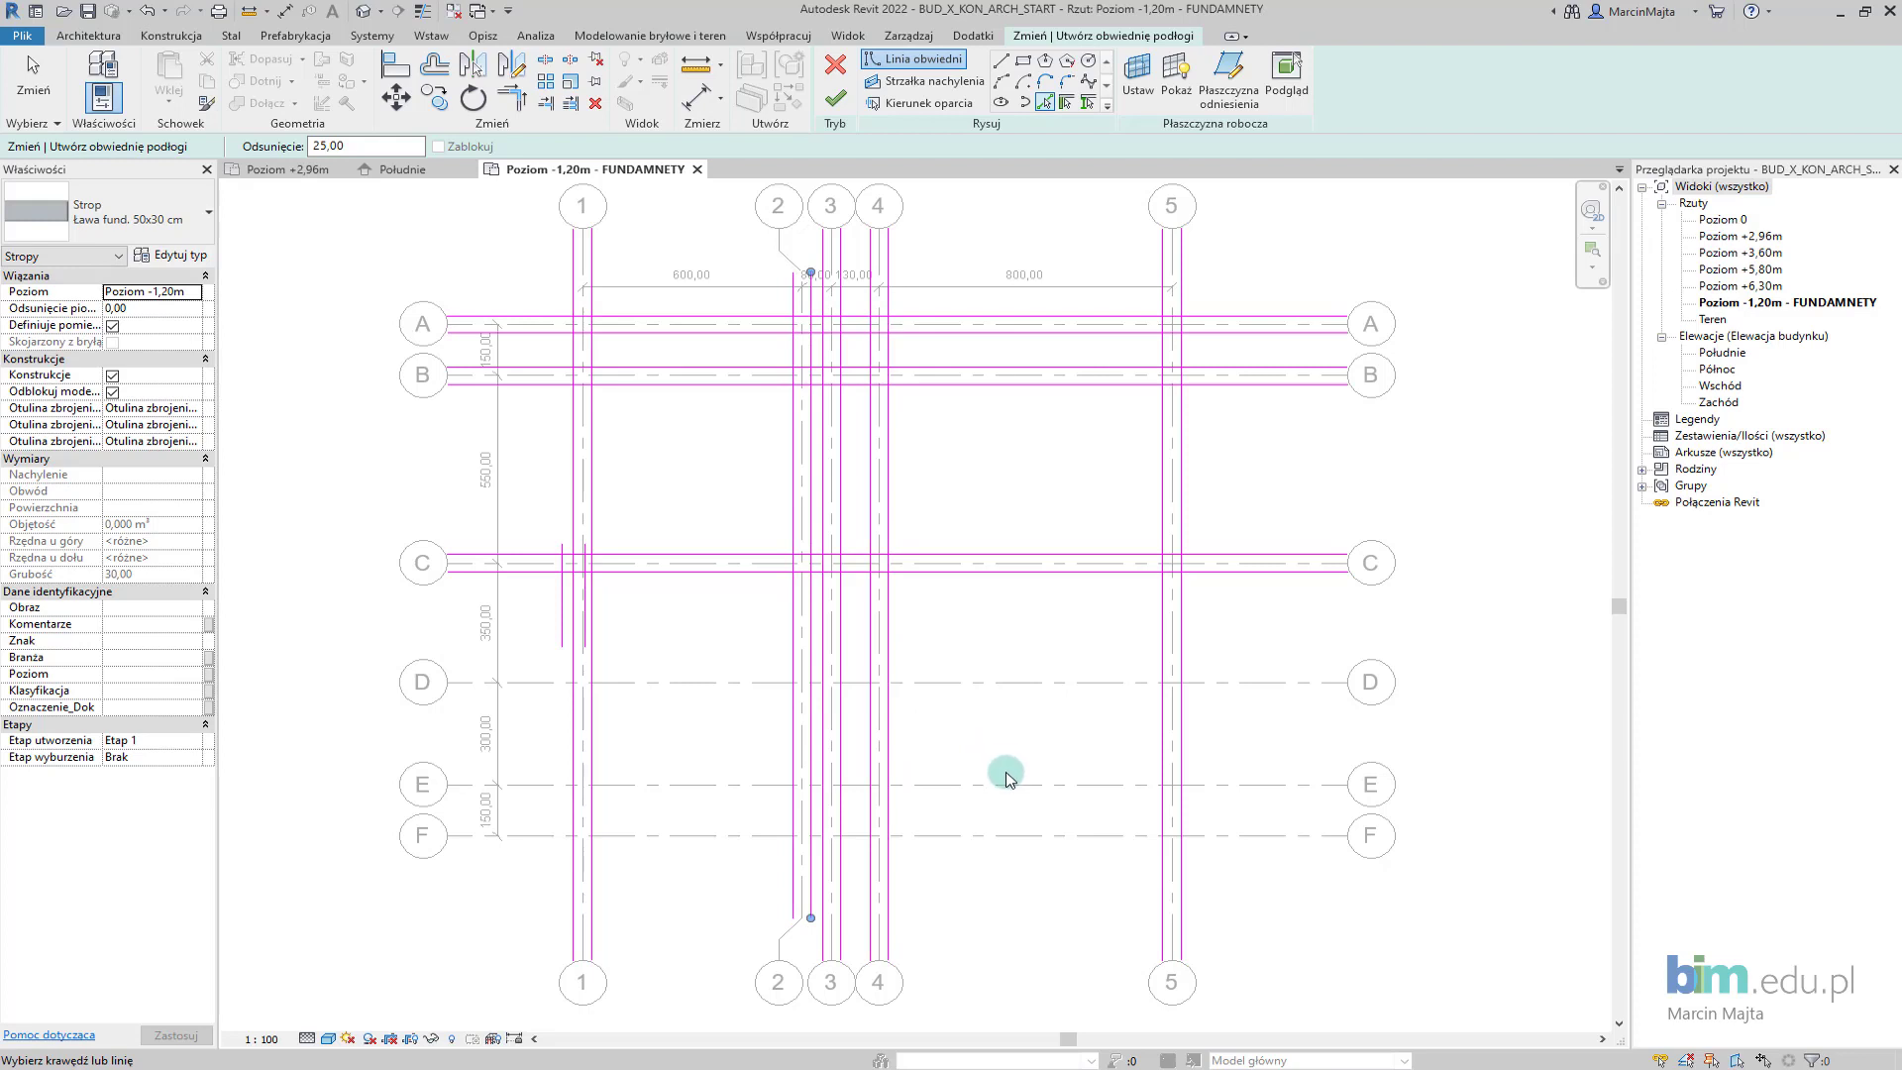
{"action": "left_click", "coordinate": [1006, 785]}
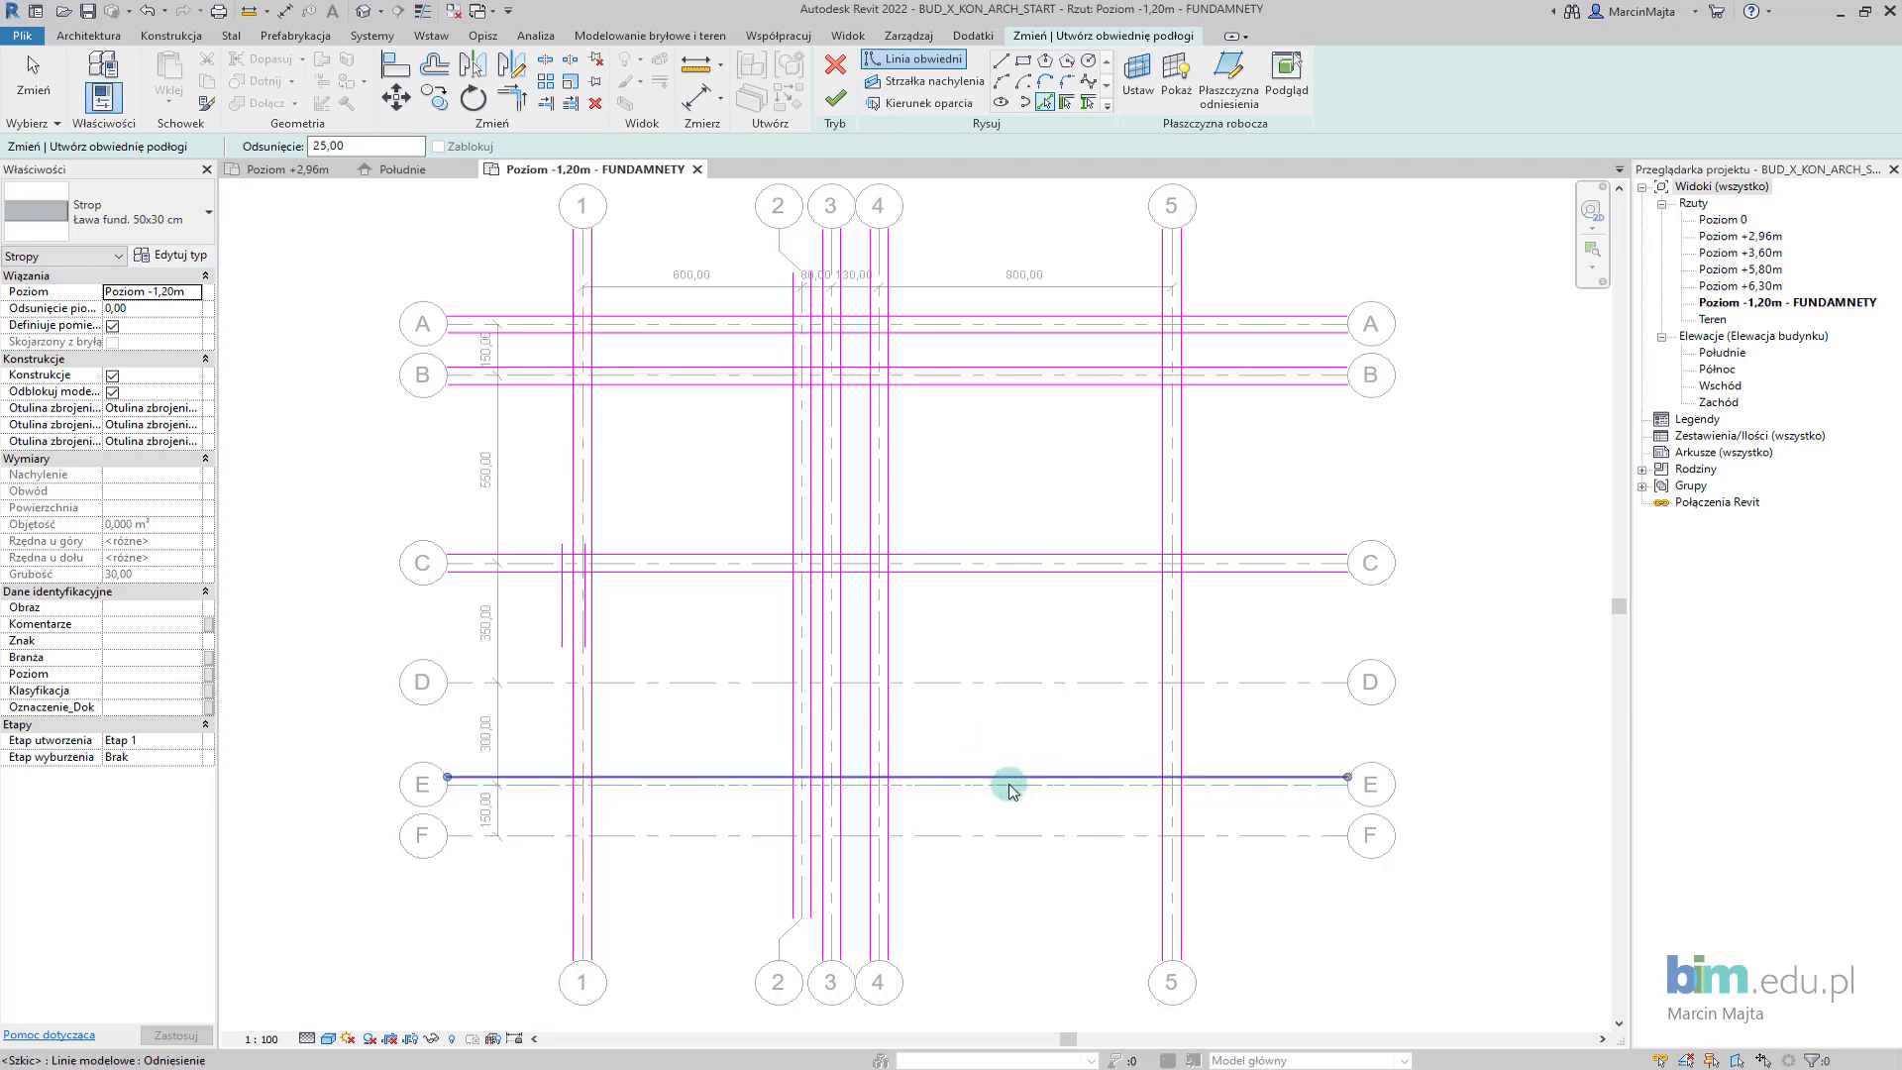
{"action": "left_click", "coordinate": [1007, 840]}
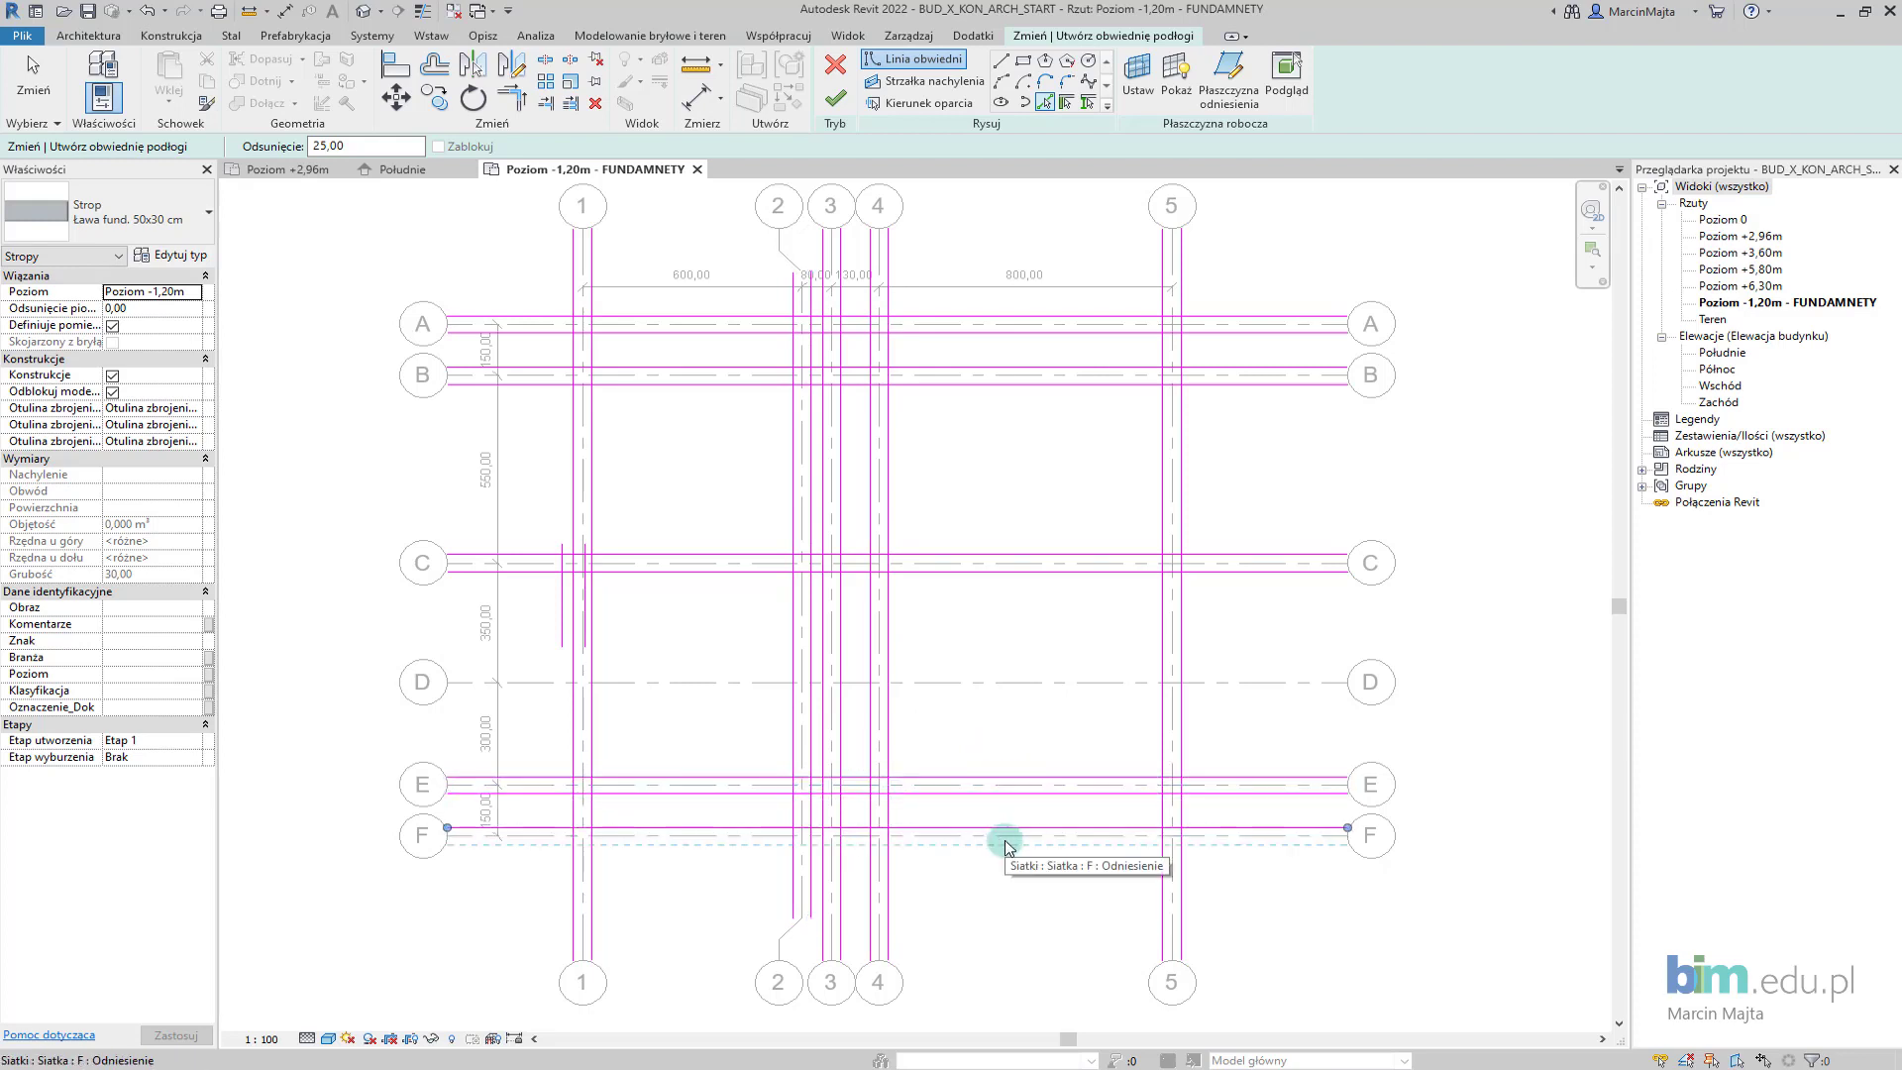
{"action": "left_click", "coordinate": [1041, 696]}
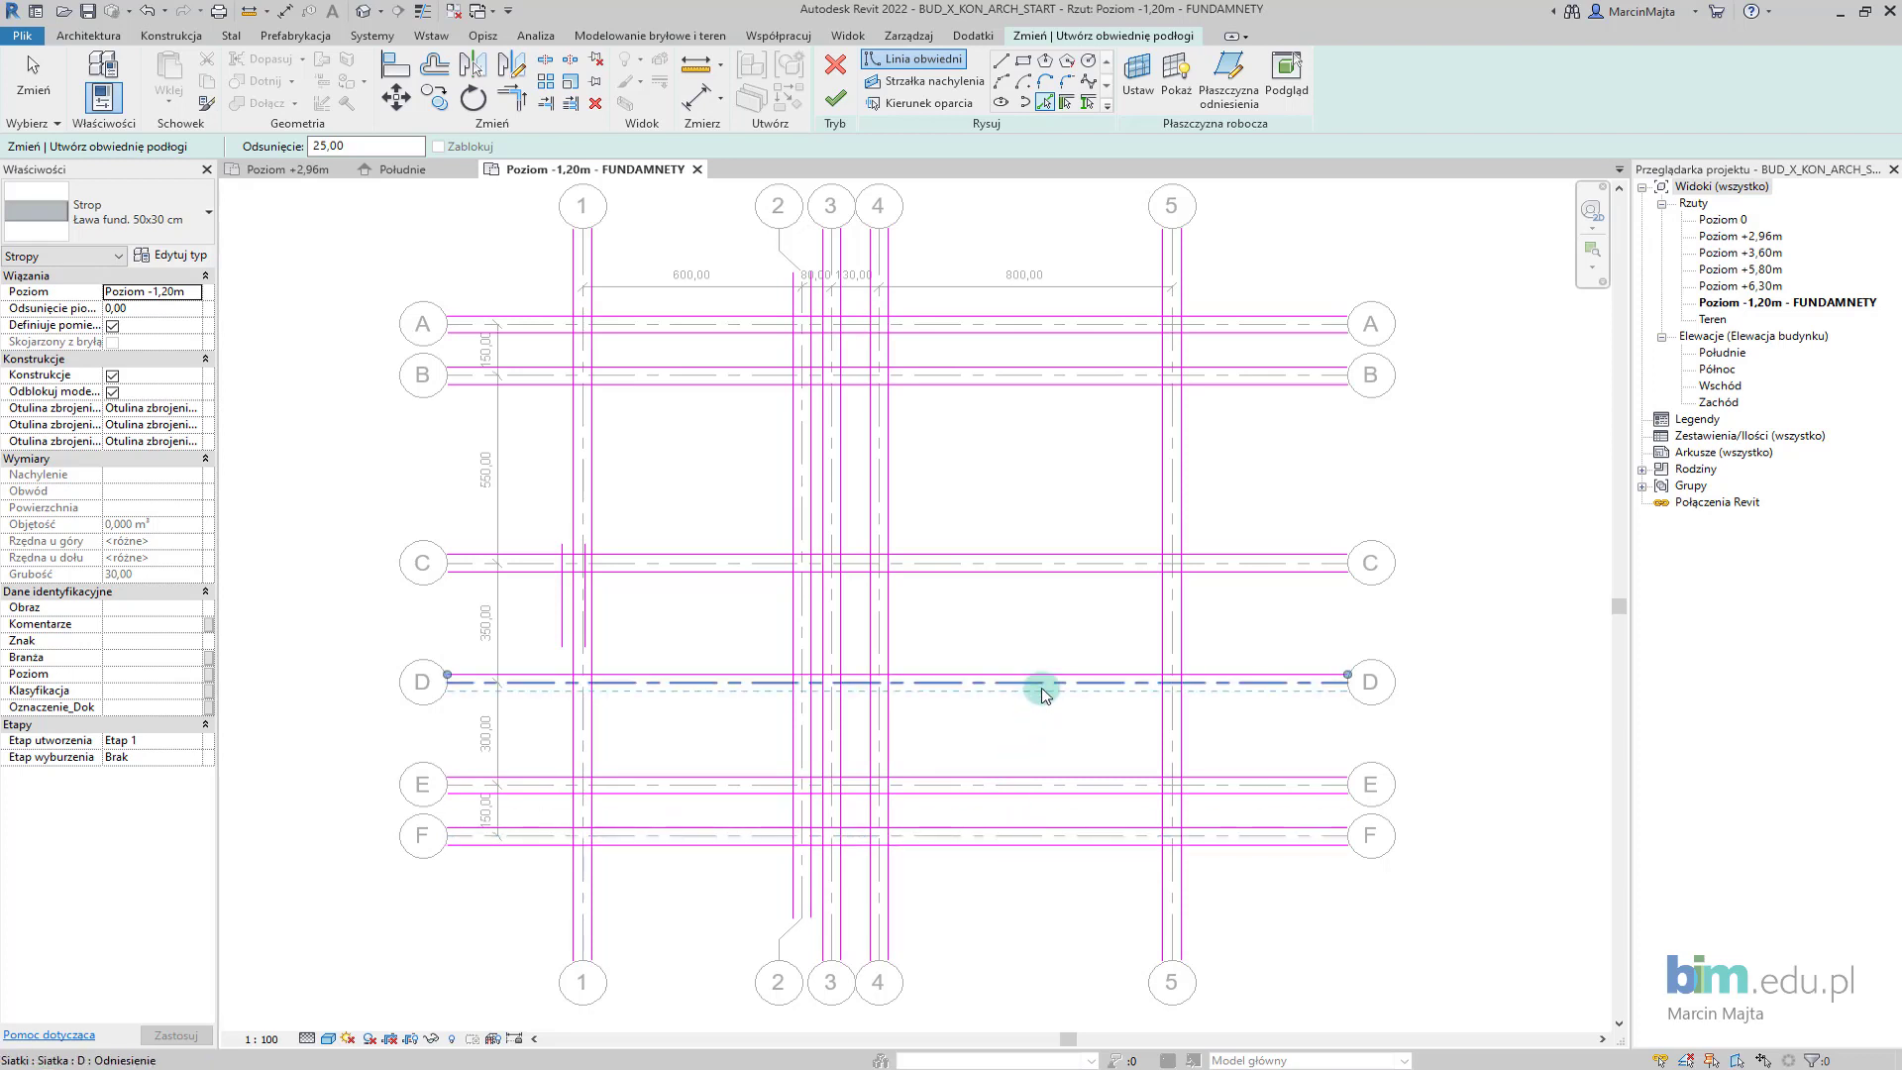
{"action": "key", "text": "Escape"}
{"action": "key", "text": "Escape"}
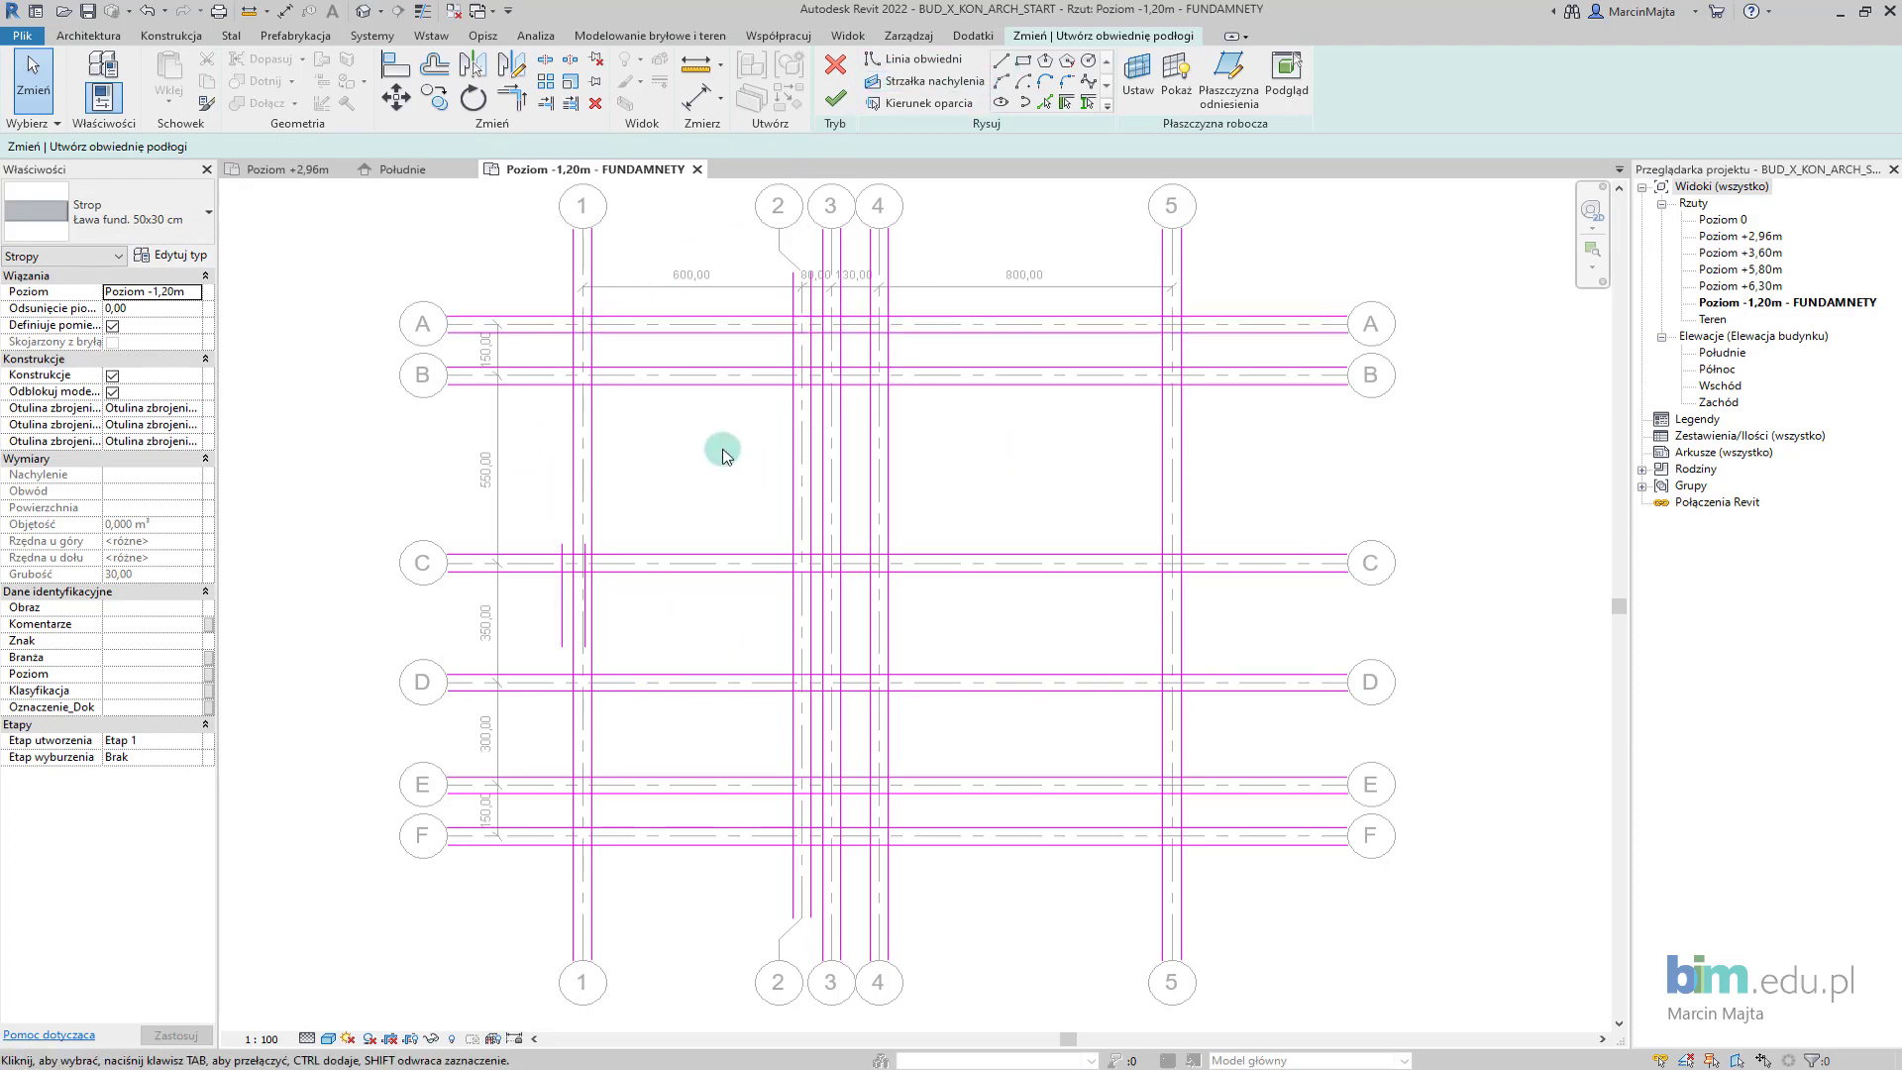
Trim the grid A and grid 1 boundary lines into a top-left corner with TR.
{"action": "middle_click_drag", "start_coordinate": [686, 503], "coordinate": [741, 493]}
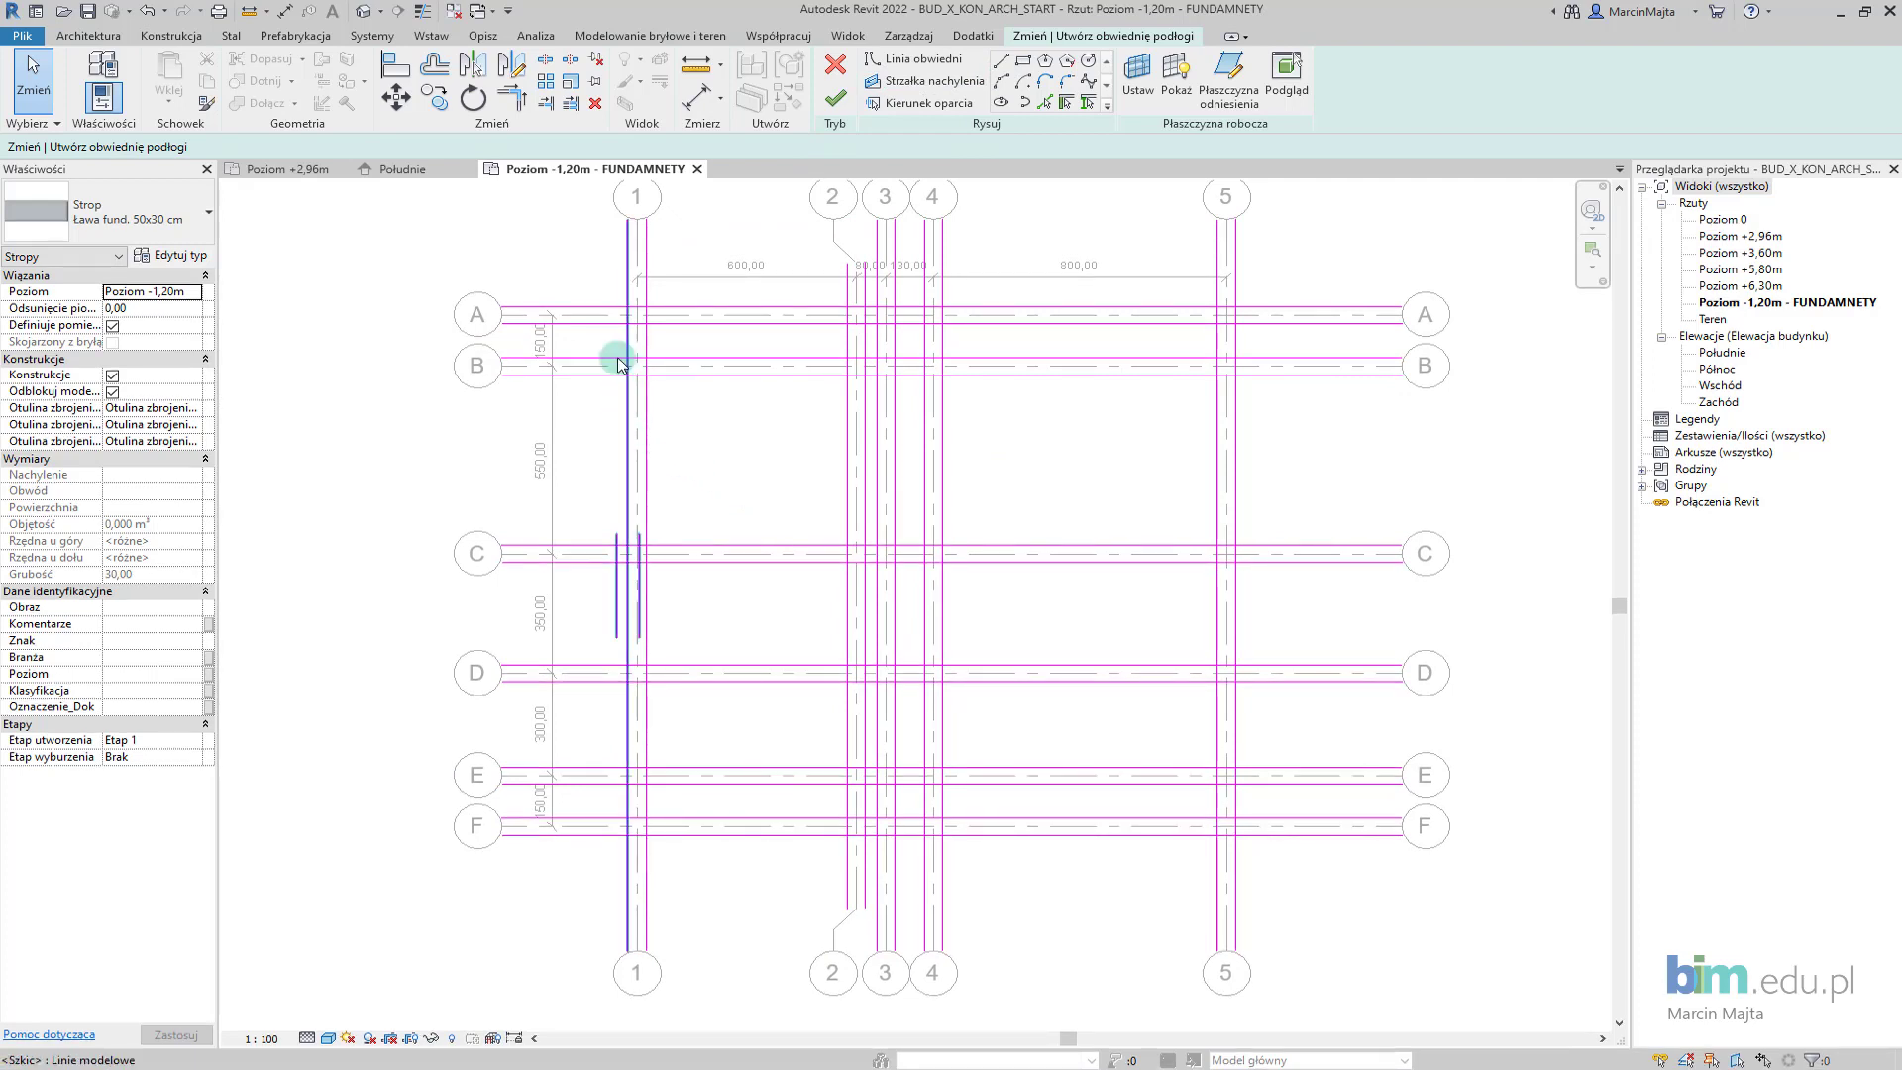
{"action": "key", "text": "t"}
{"action": "key", "text": "r"}
{"action": "scroll", "coordinate": [628, 311], "scroll_direction": "up", "scroll_amount": 2}
{"action": "scroll", "coordinate": [625, 317], "scroll_direction": "up", "scroll_amount": 2}
{"action": "left_click", "coordinate": [621, 317]}
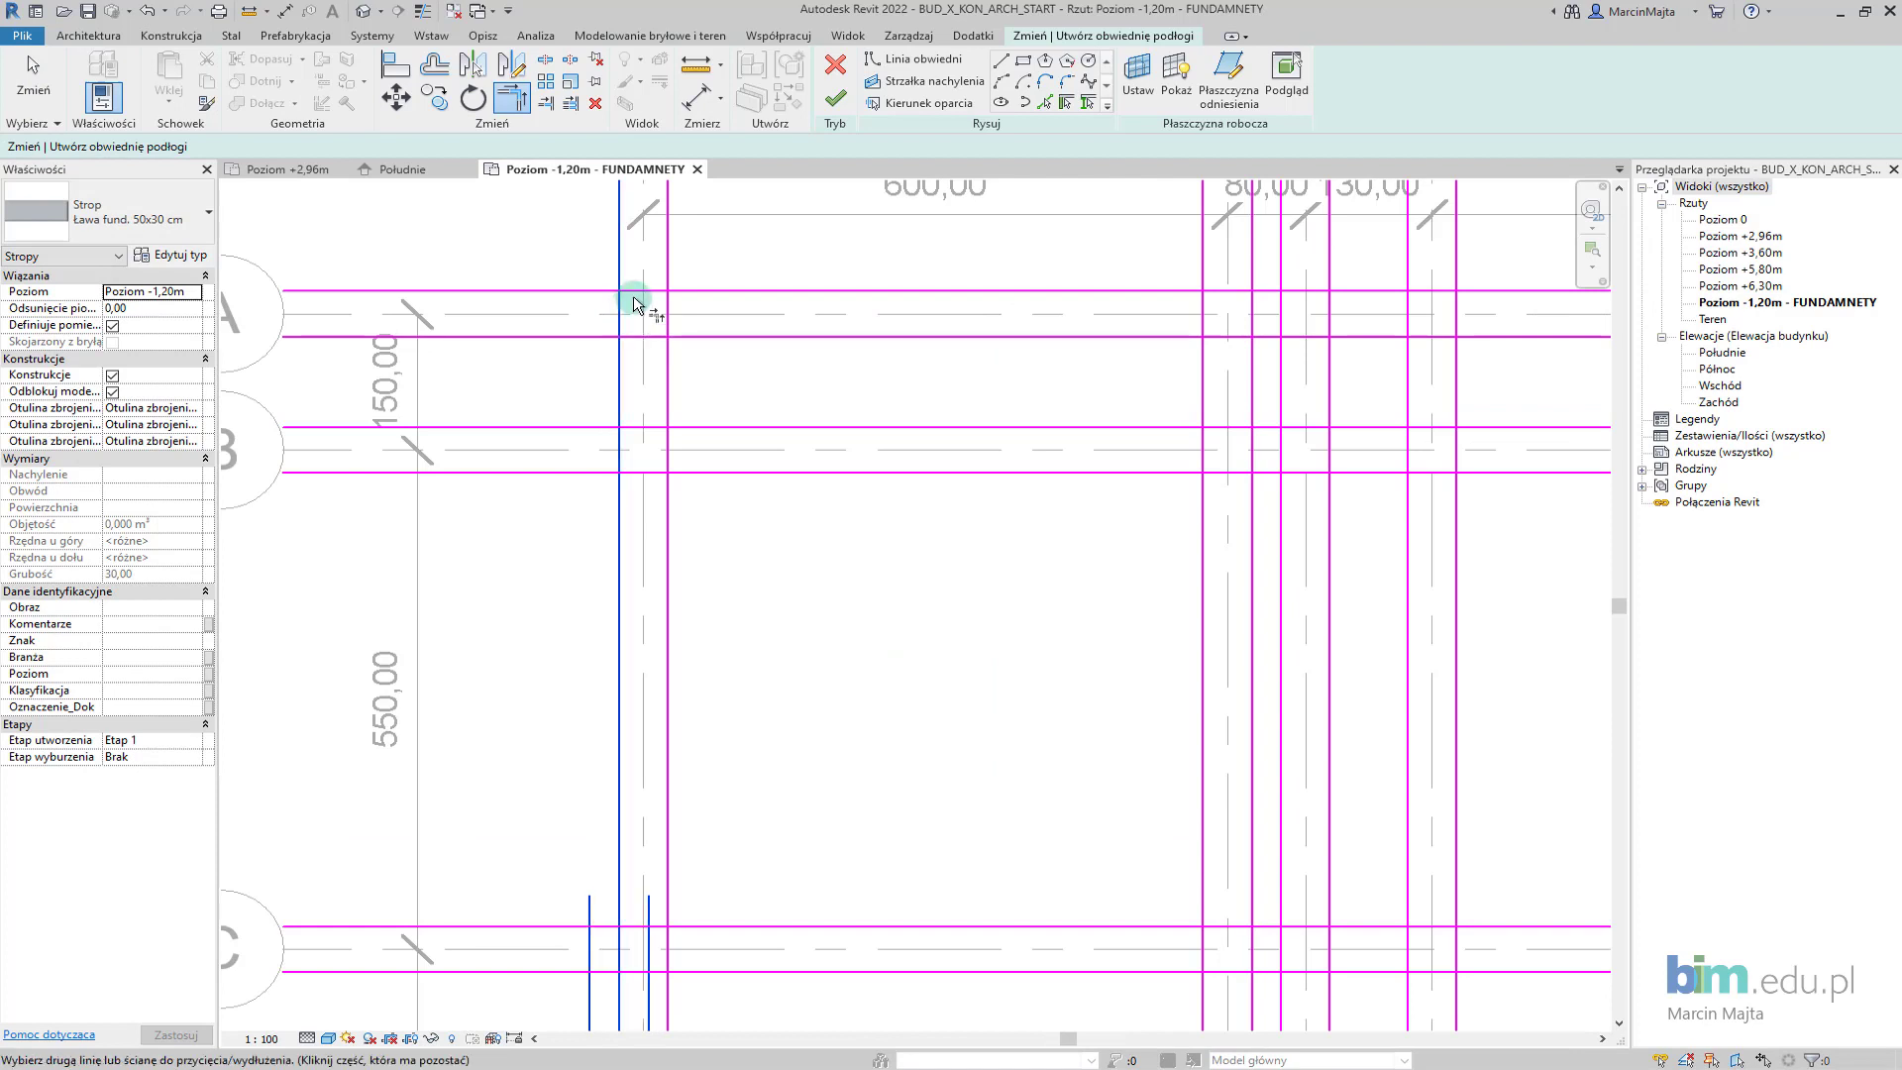
{"action": "left_click", "coordinate": [631, 292]}
{"action": "scroll", "coordinate": [635, 314], "scroll_direction": "up", "scroll_amount": 2}
{"action": "scroll", "coordinate": [637, 313], "scroll_direction": "up", "scroll_amount": 2}
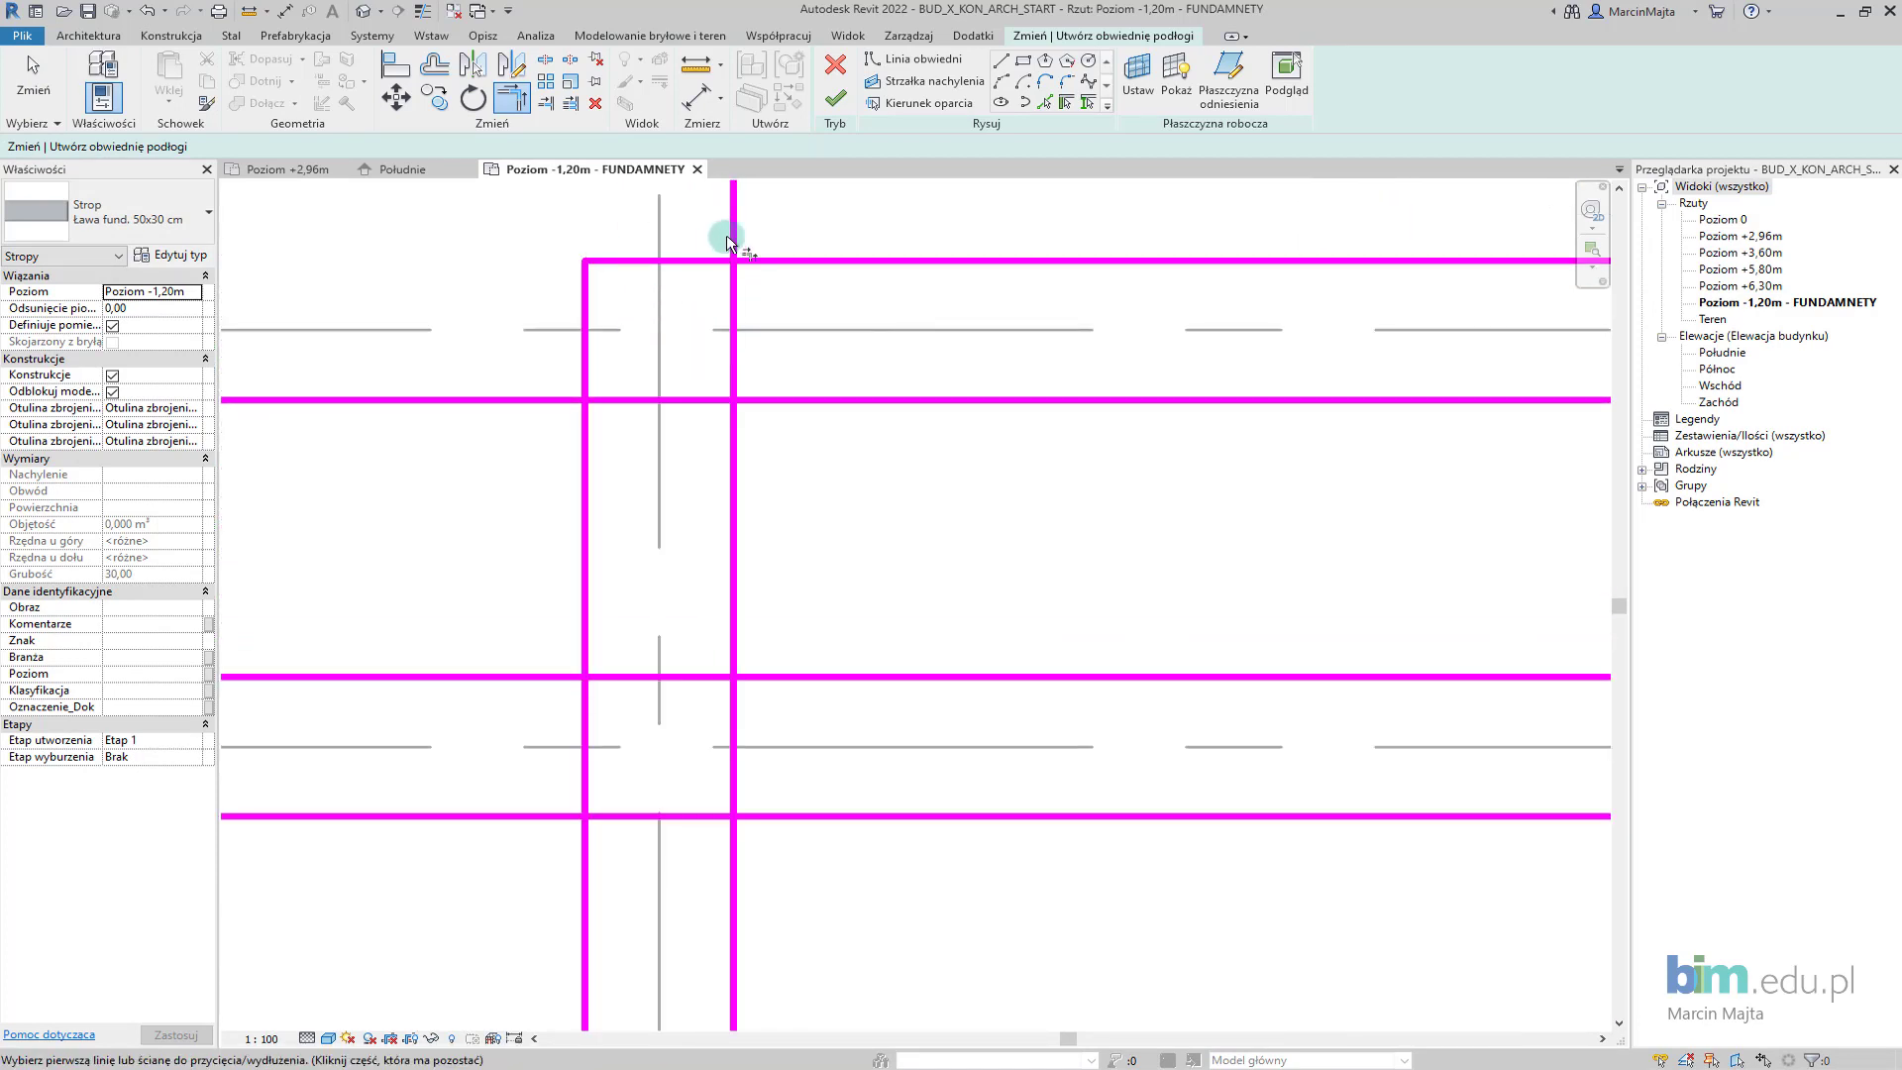
{"action": "key", "text": "Escape"}
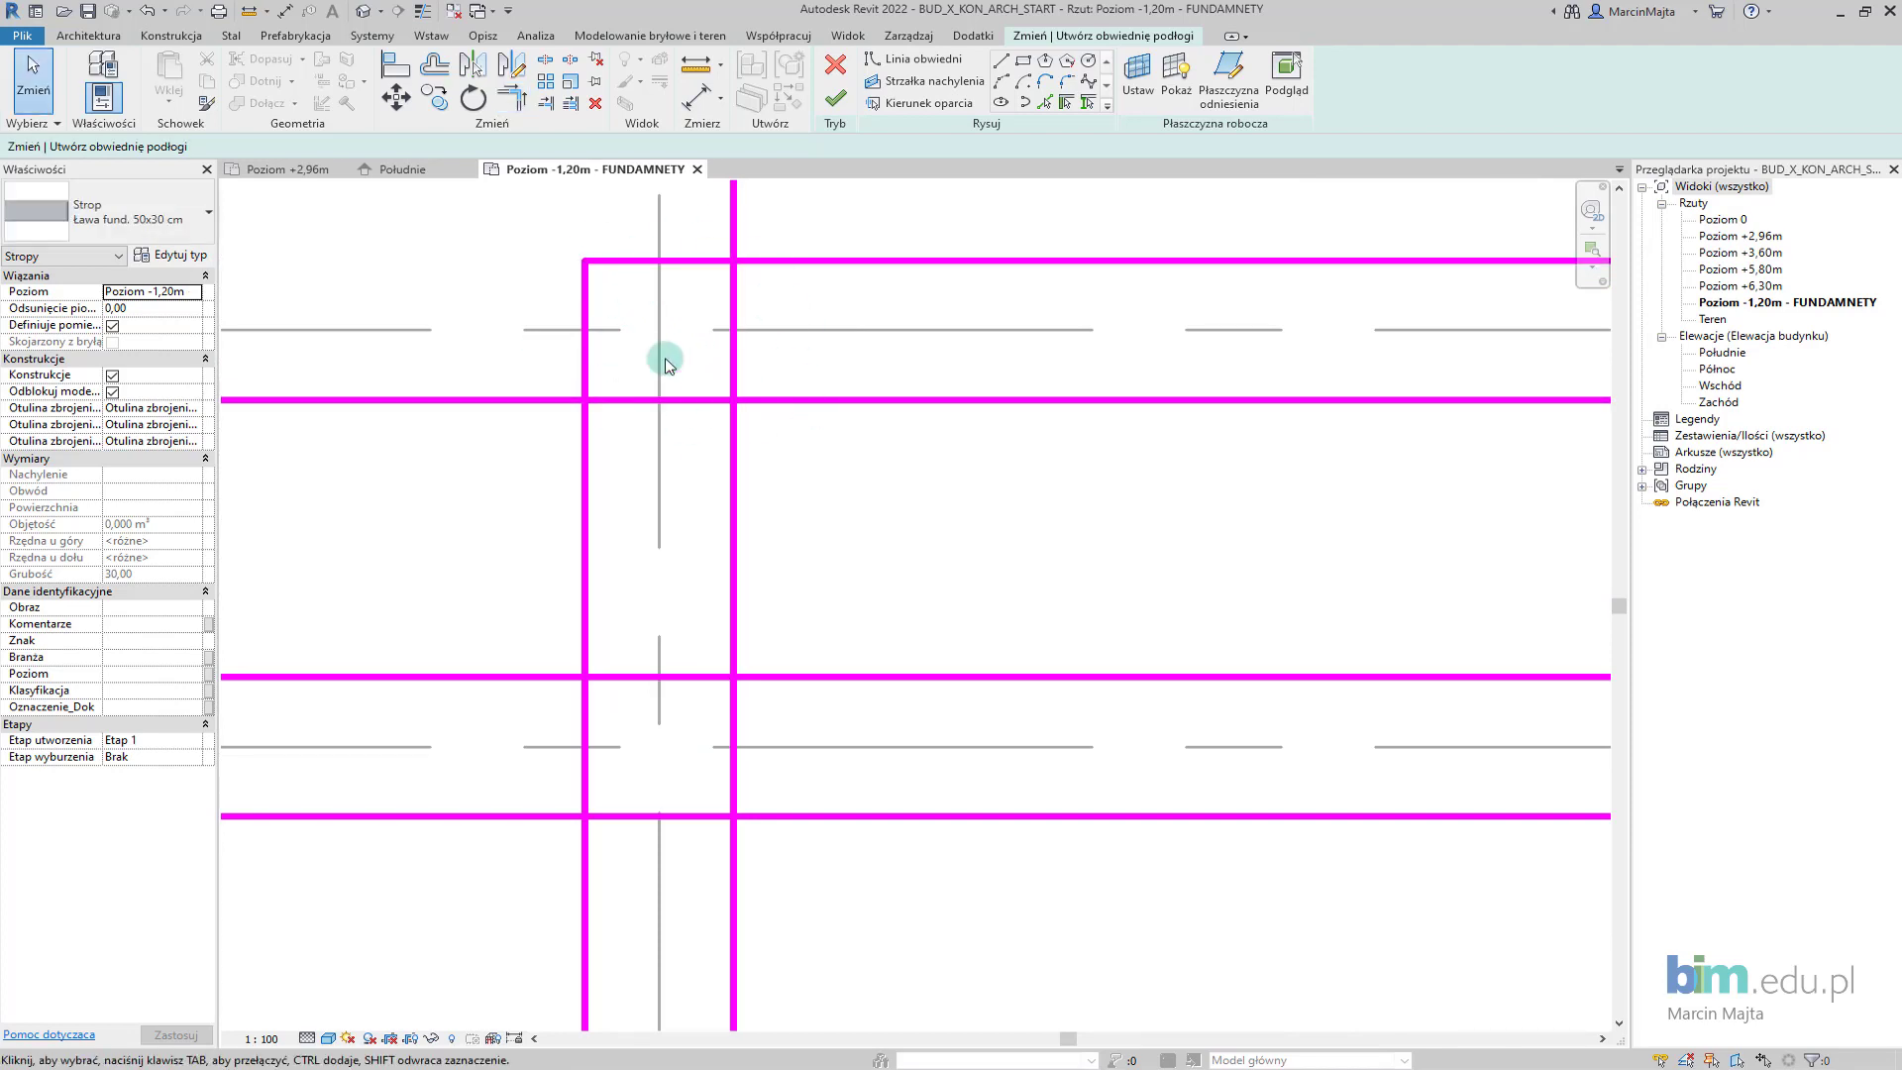
{"action": "scroll", "coordinate": [743, 253], "scroll_direction": "up", "scroll_amount": 4}
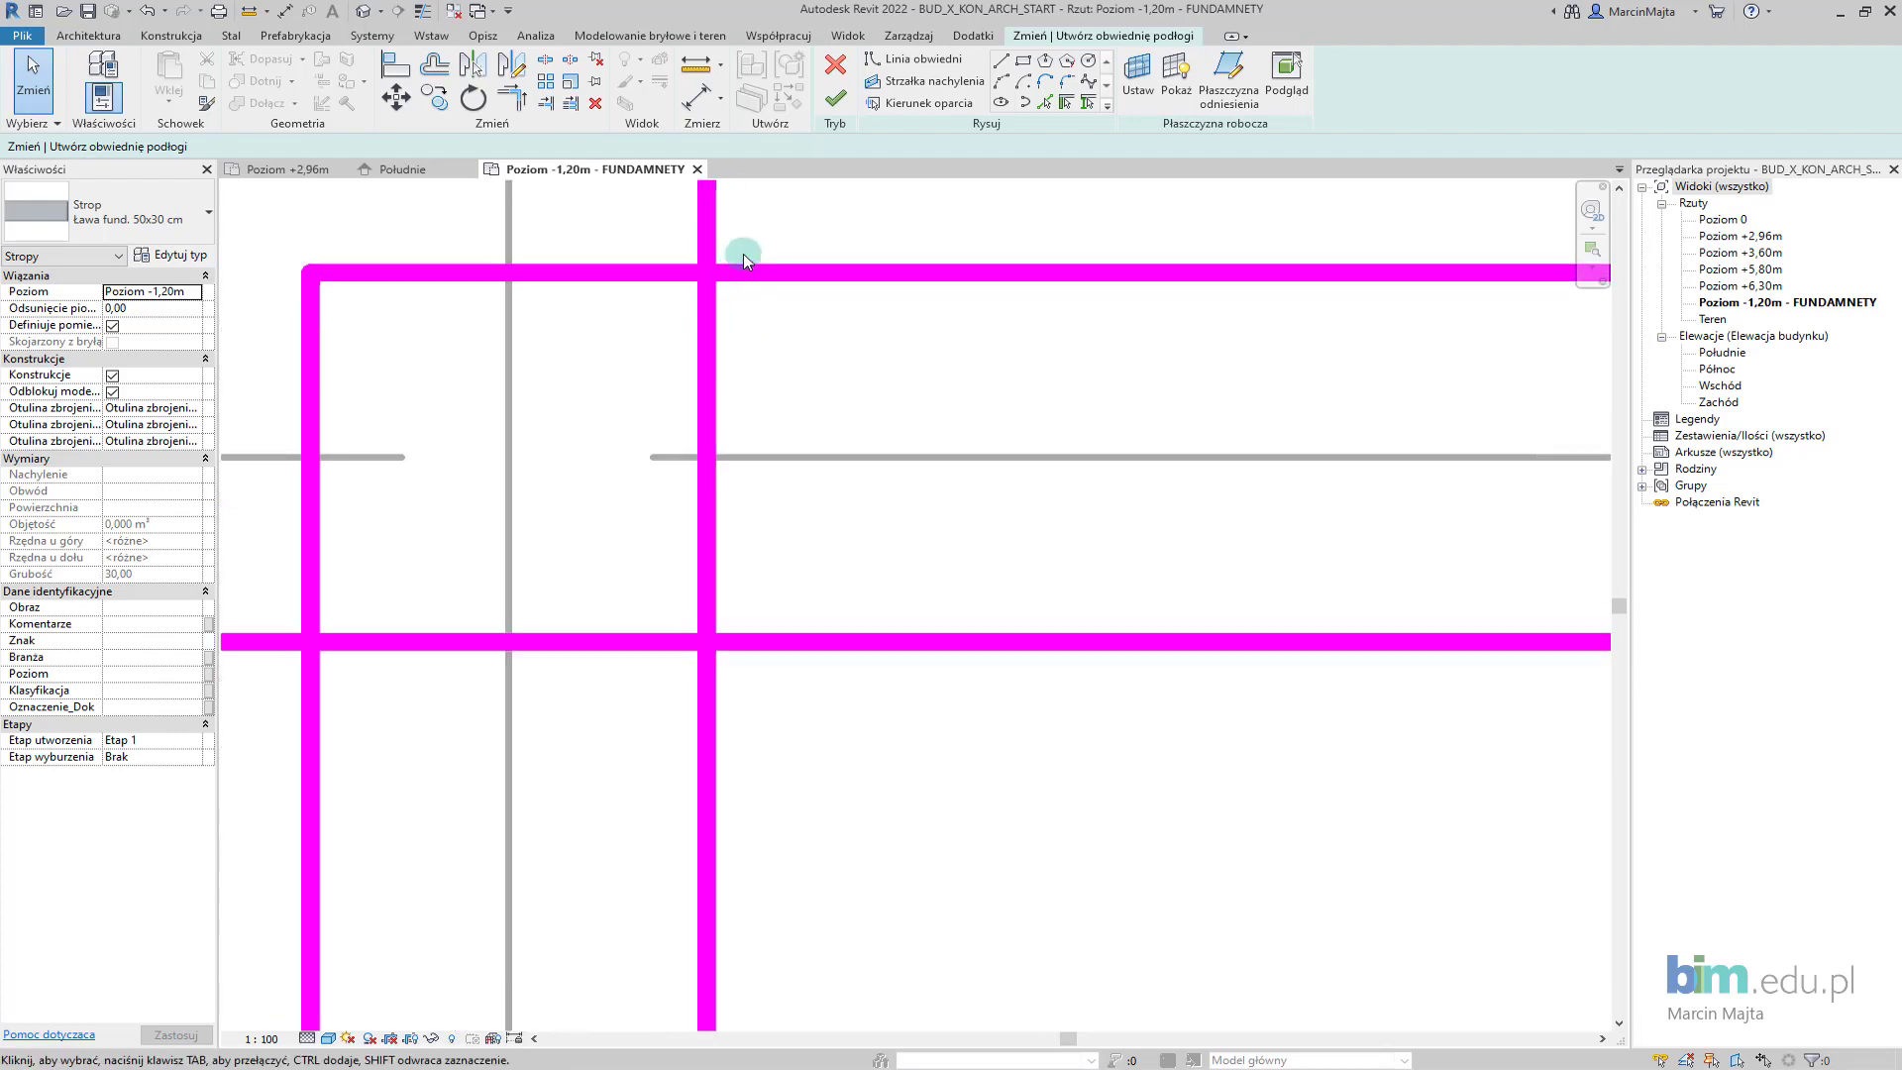
{"action": "scroll", "coordinate": [733, 297], "scroll_direction": "down", "scroll_amount": 2}
{"action": "scroll", "coordinate": [746, 369], "scroll_direction": "down", "scroll_amount": 1}
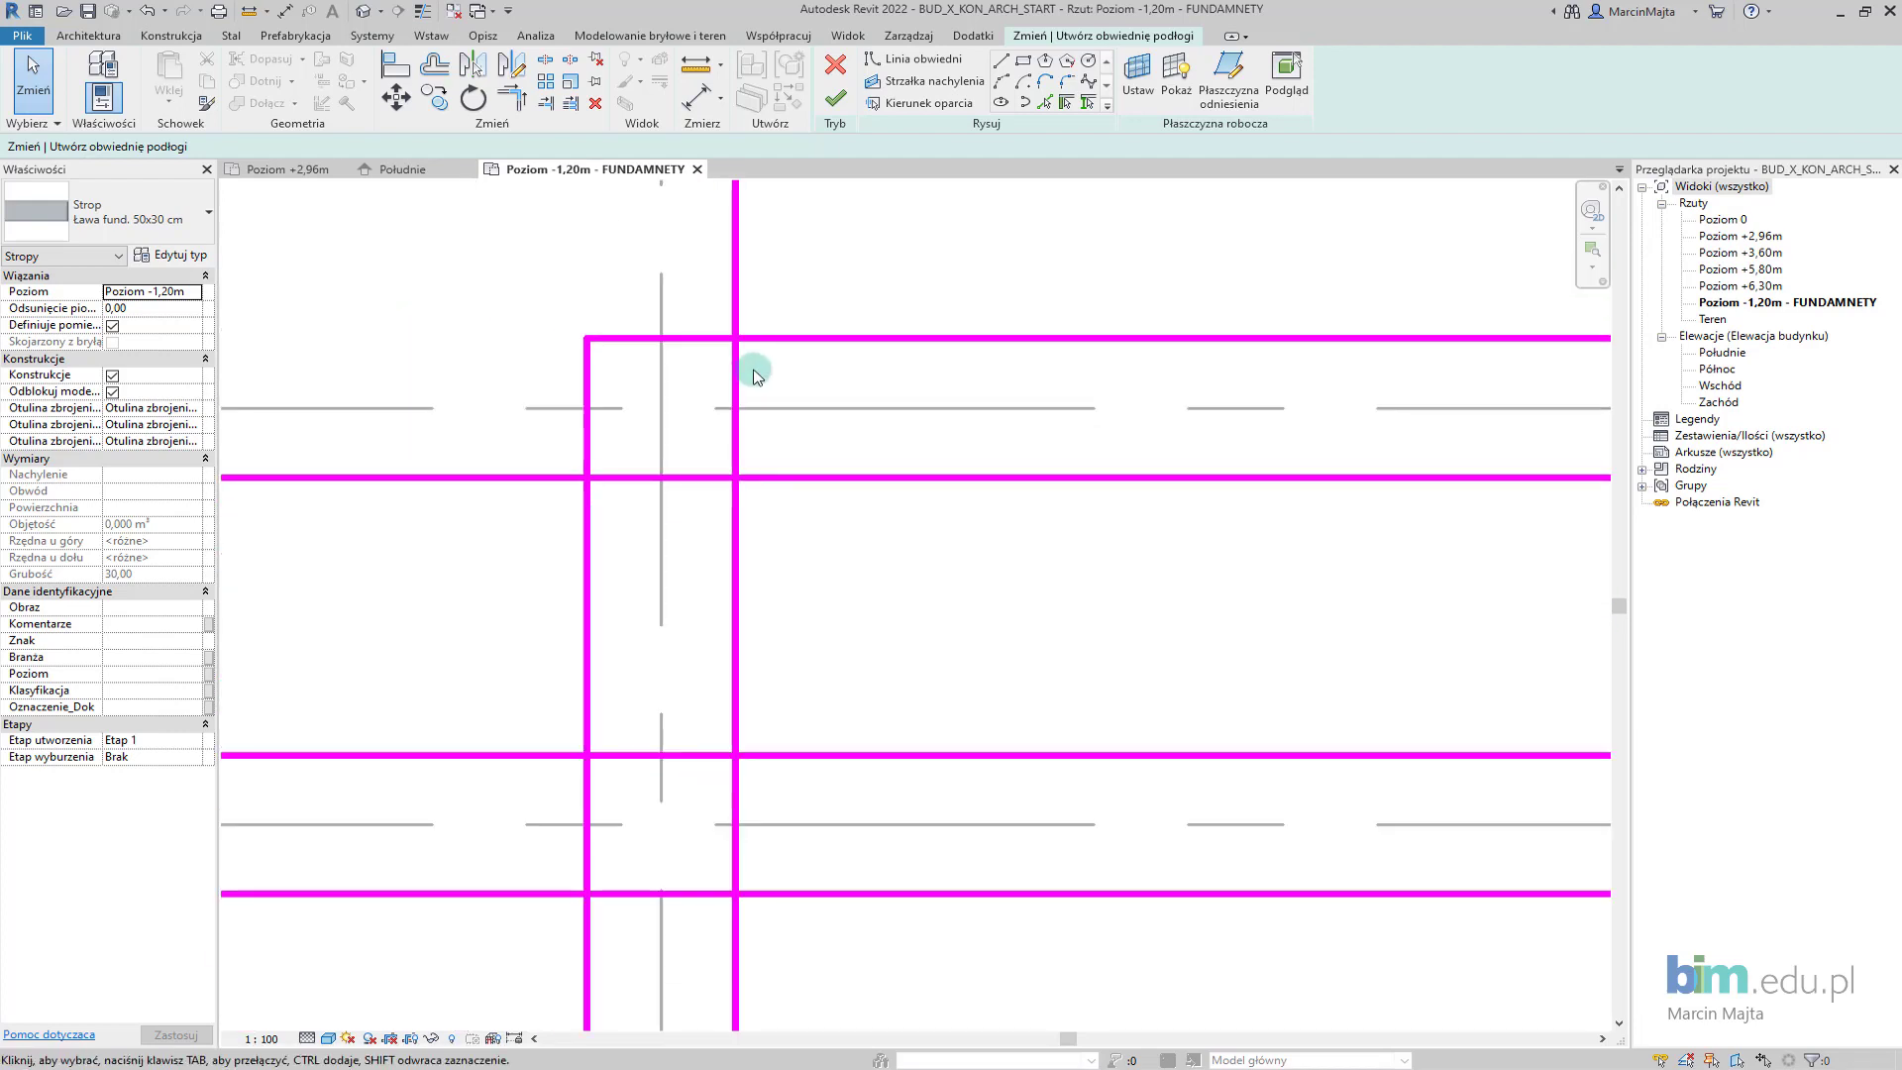
{"action": "scroll", "coordinate": [733, 364], "scroll_direction": "down", "scroll_amount": 1}
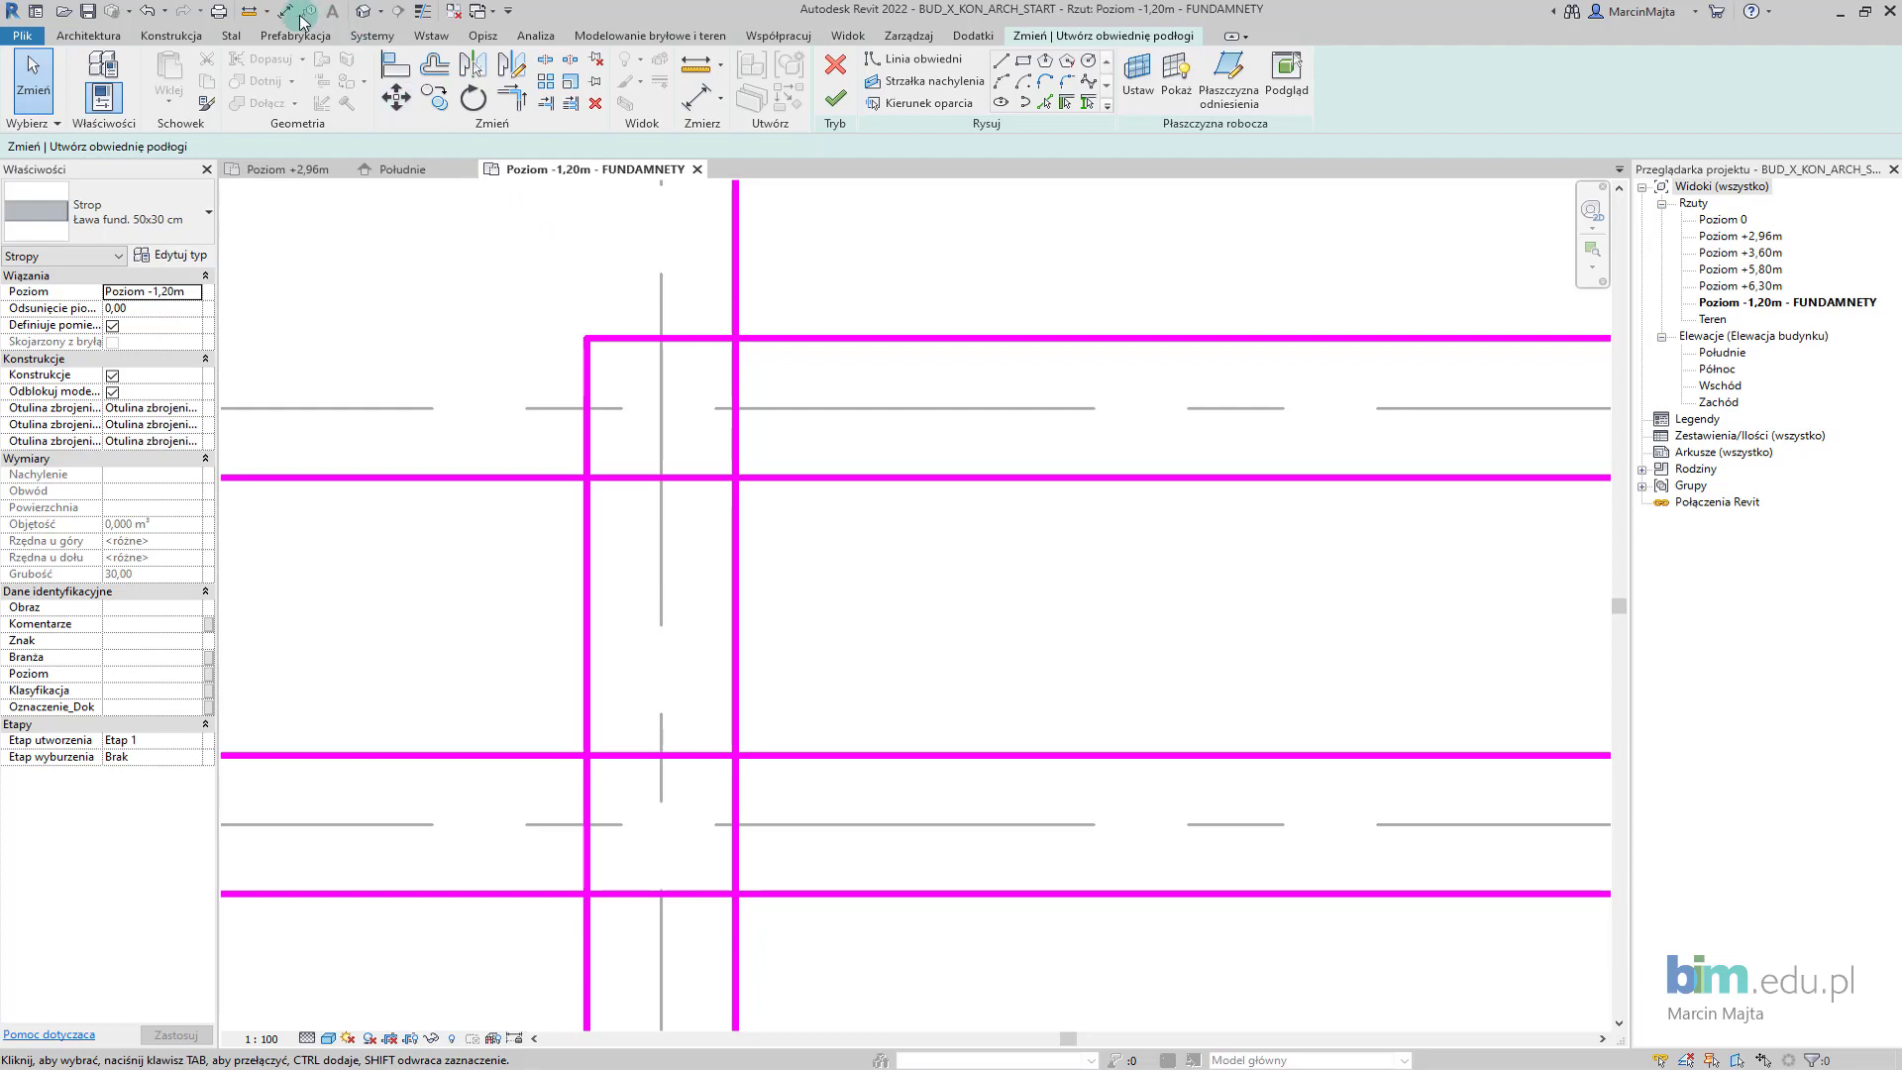
Turn on Thin Lines and trim two inner boundary corners near grid B.
{"action": "left_click", "coordinate": [428, 14]}
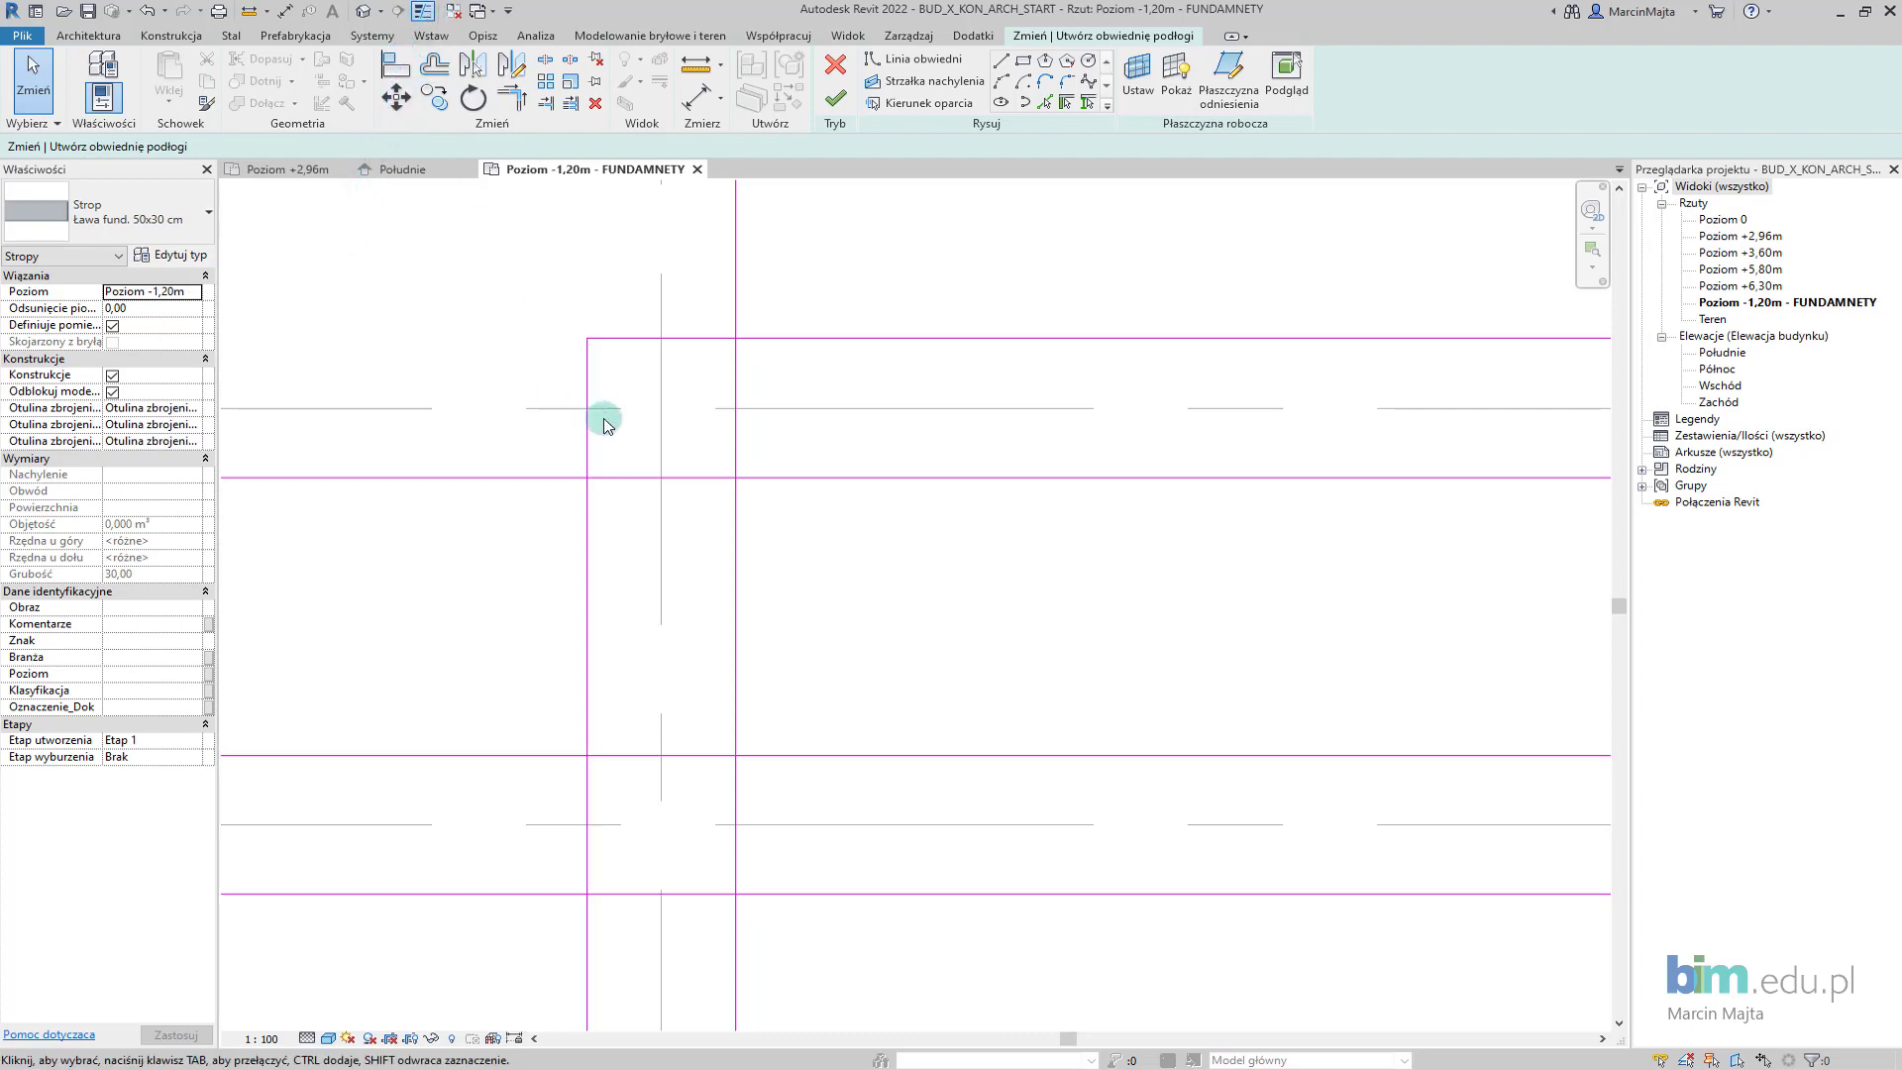
{"action": "scroll", "coordinate": [607, 424], "scroll_direction": "down", "scroll_amount": 2}
{"action": "scroll", "coordinate": [587, 456], "scroll_direction": "down", "scroll_amount": 1}
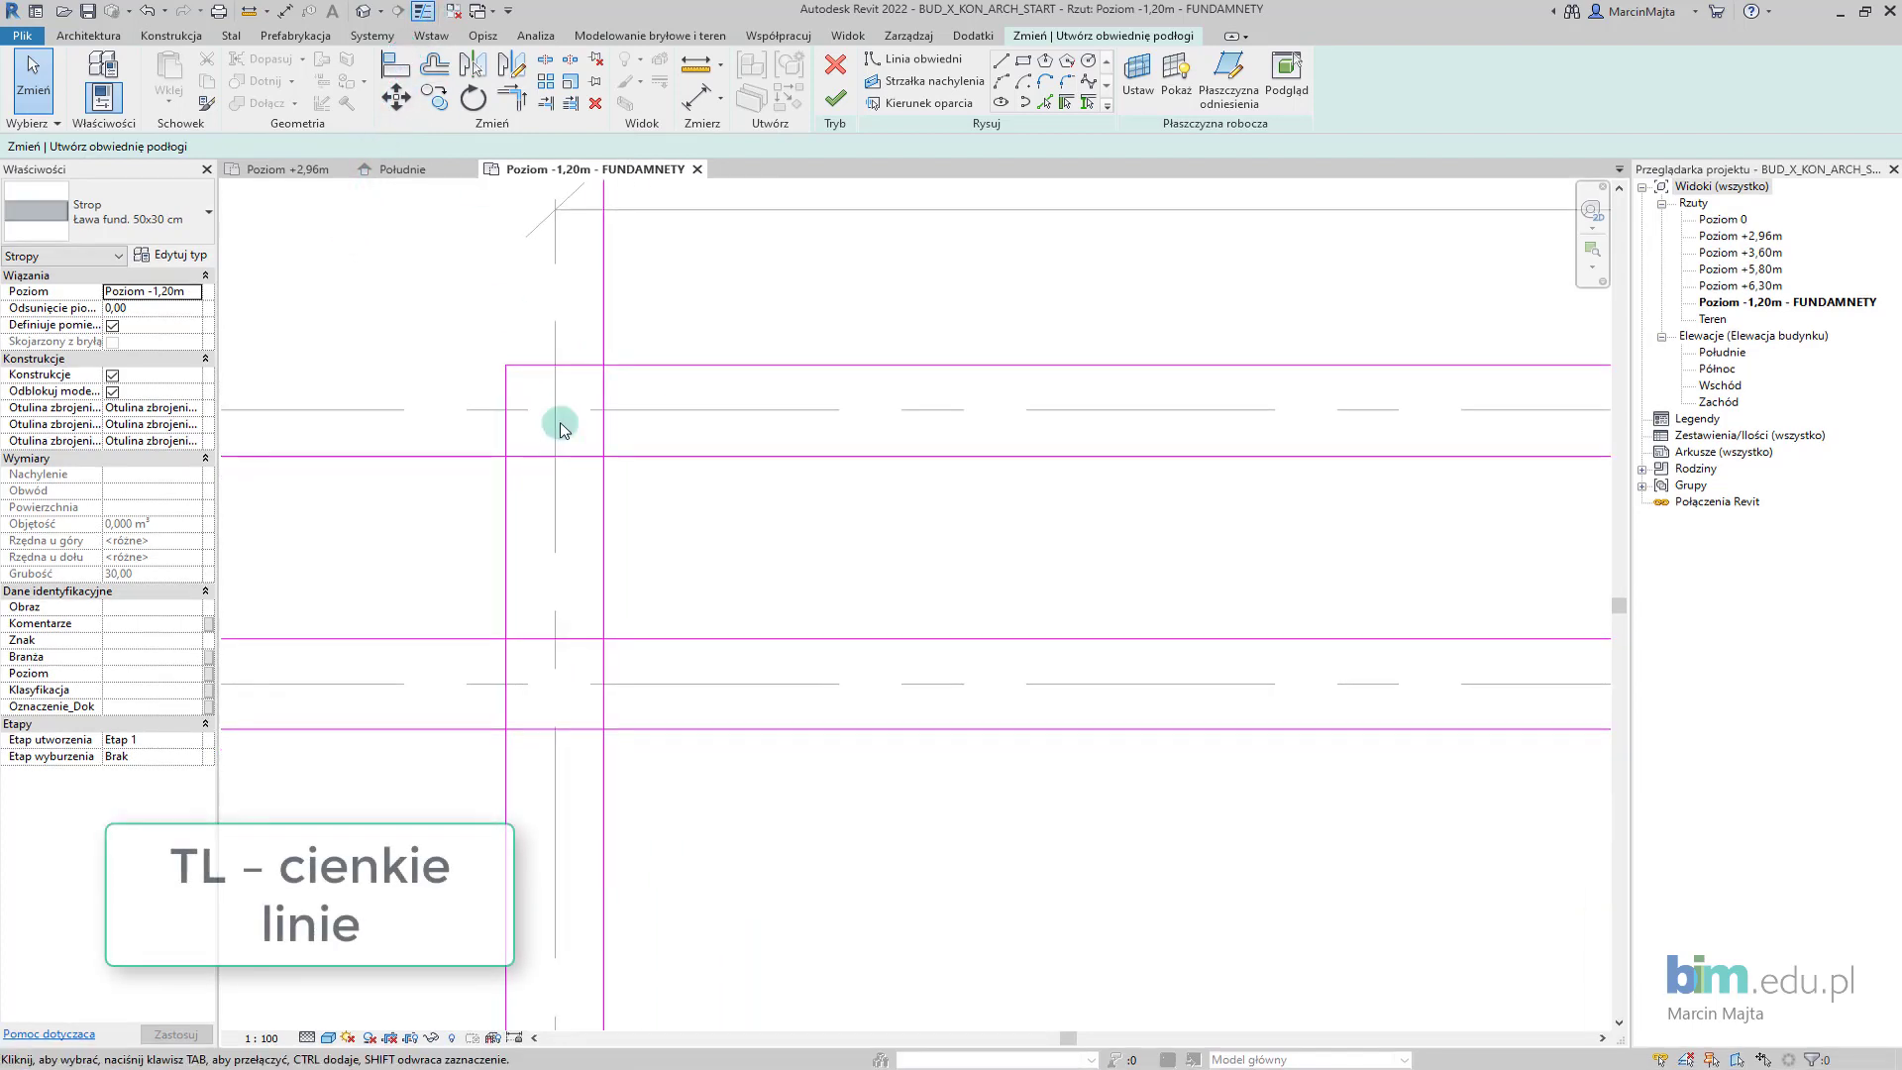
{"action": "key", "text": "t"}
{"action": "key", "text": "r"}
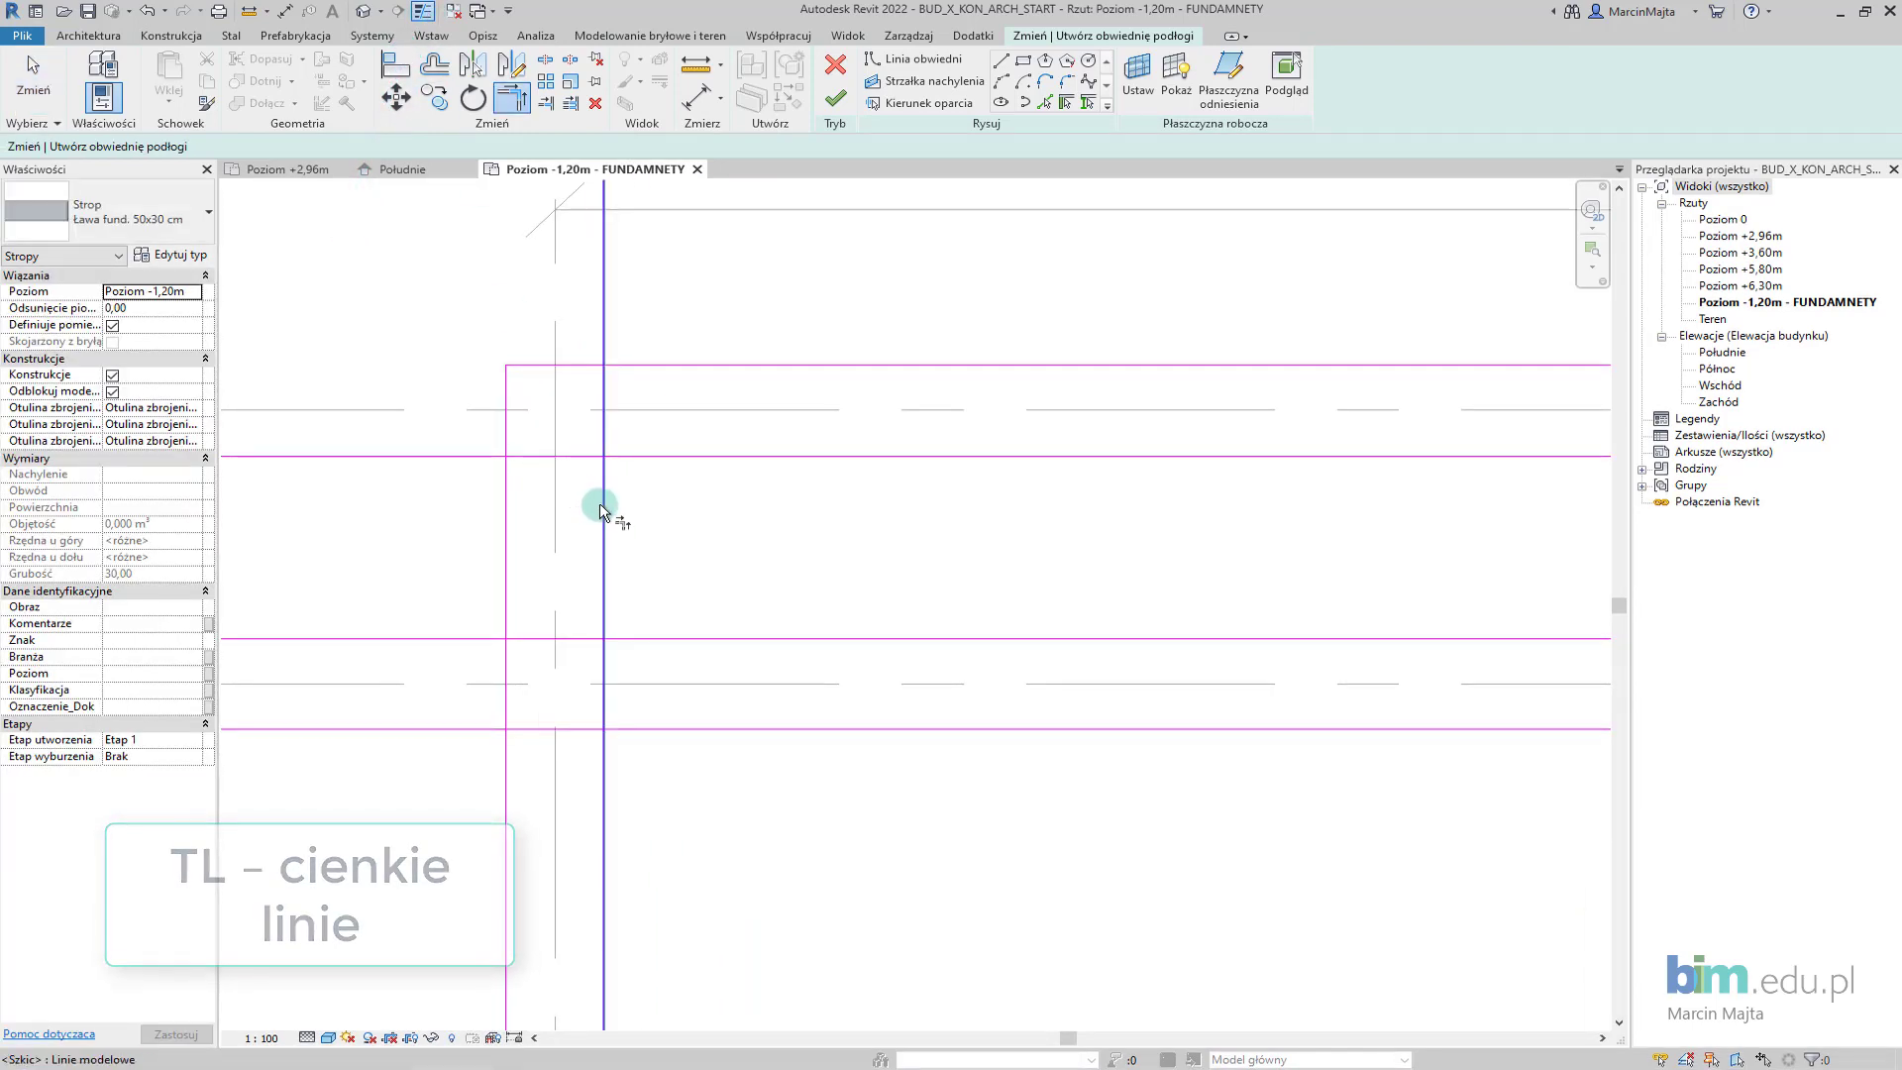
{"action": "scroll", "coordinate": [600, 511], "scroll_direction": "down", "scroll_amount": 2}
{"action": "scroll", "coordinate": [604, 510], "scroll_direction": "down", "scroll_amount": 2}
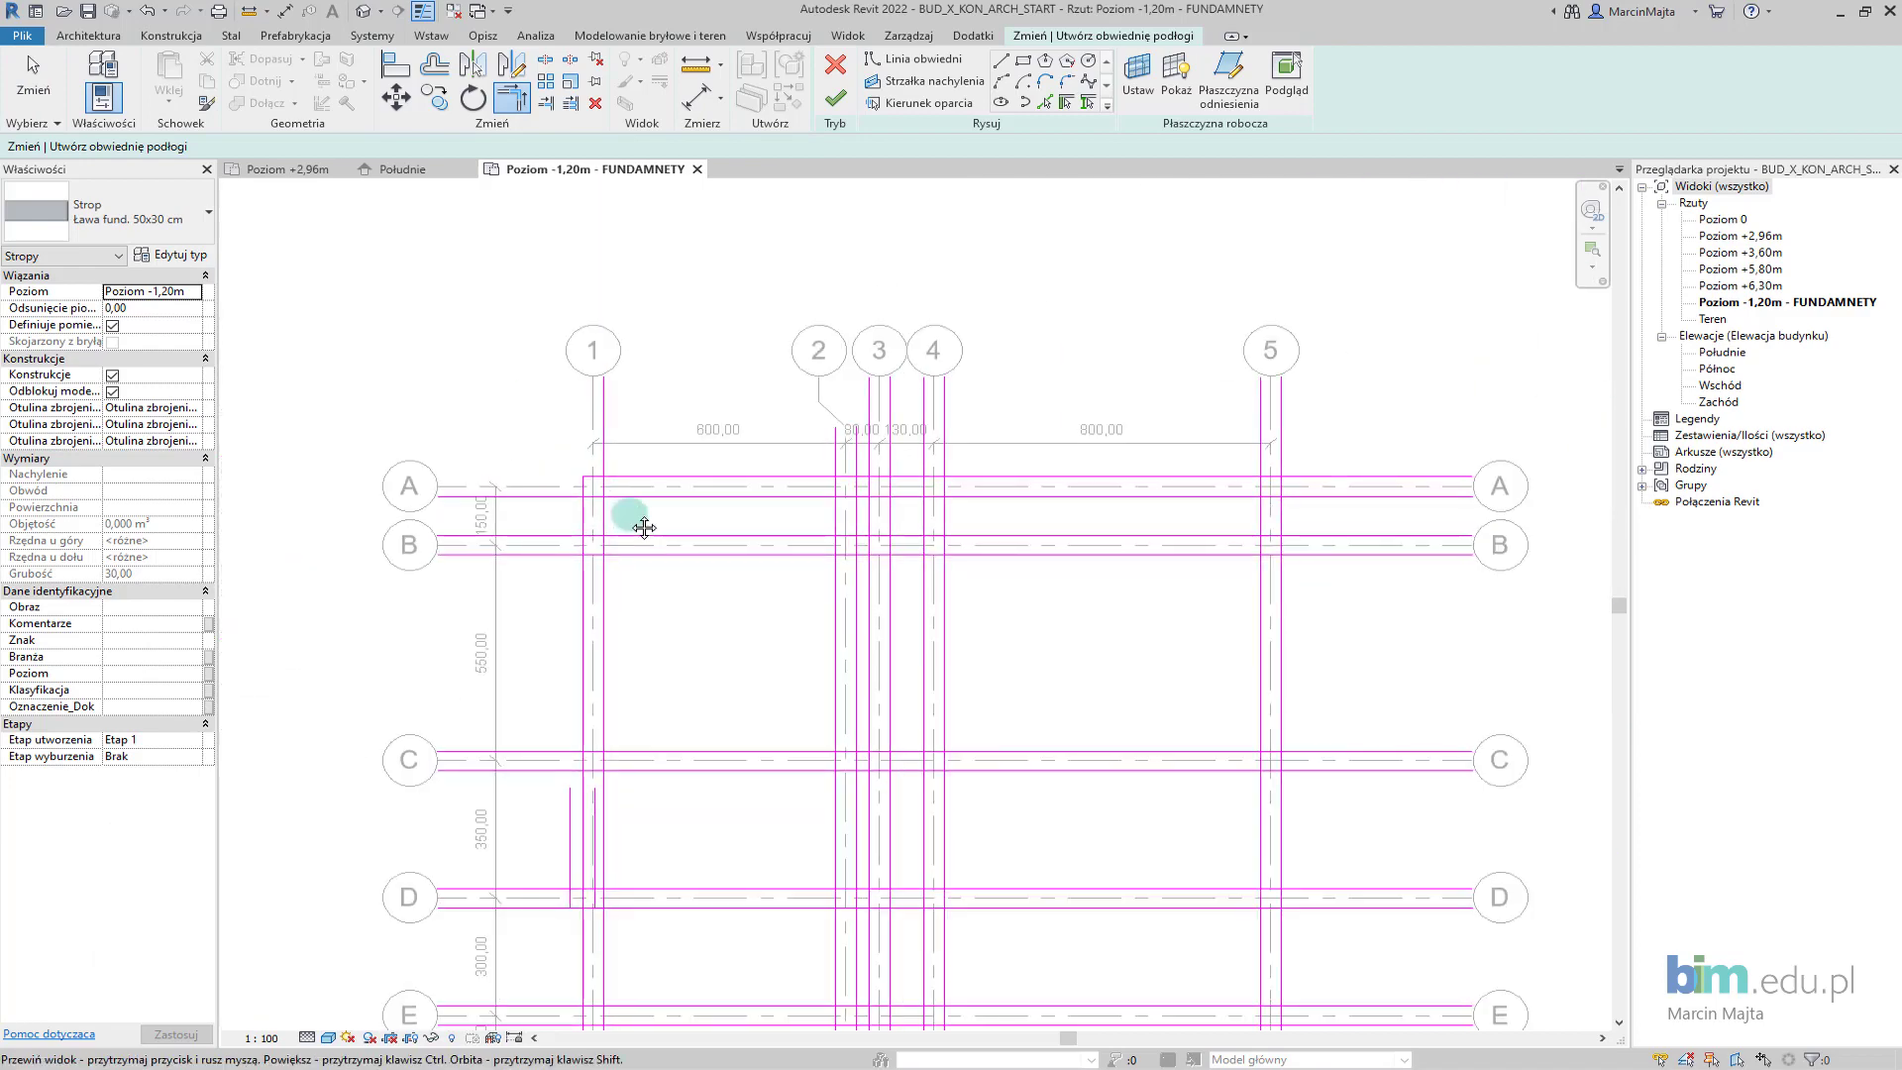
{"action": "scroll", "coordinate": [599, 496], "scroll_direction": "up", "scroll_amount": 2}
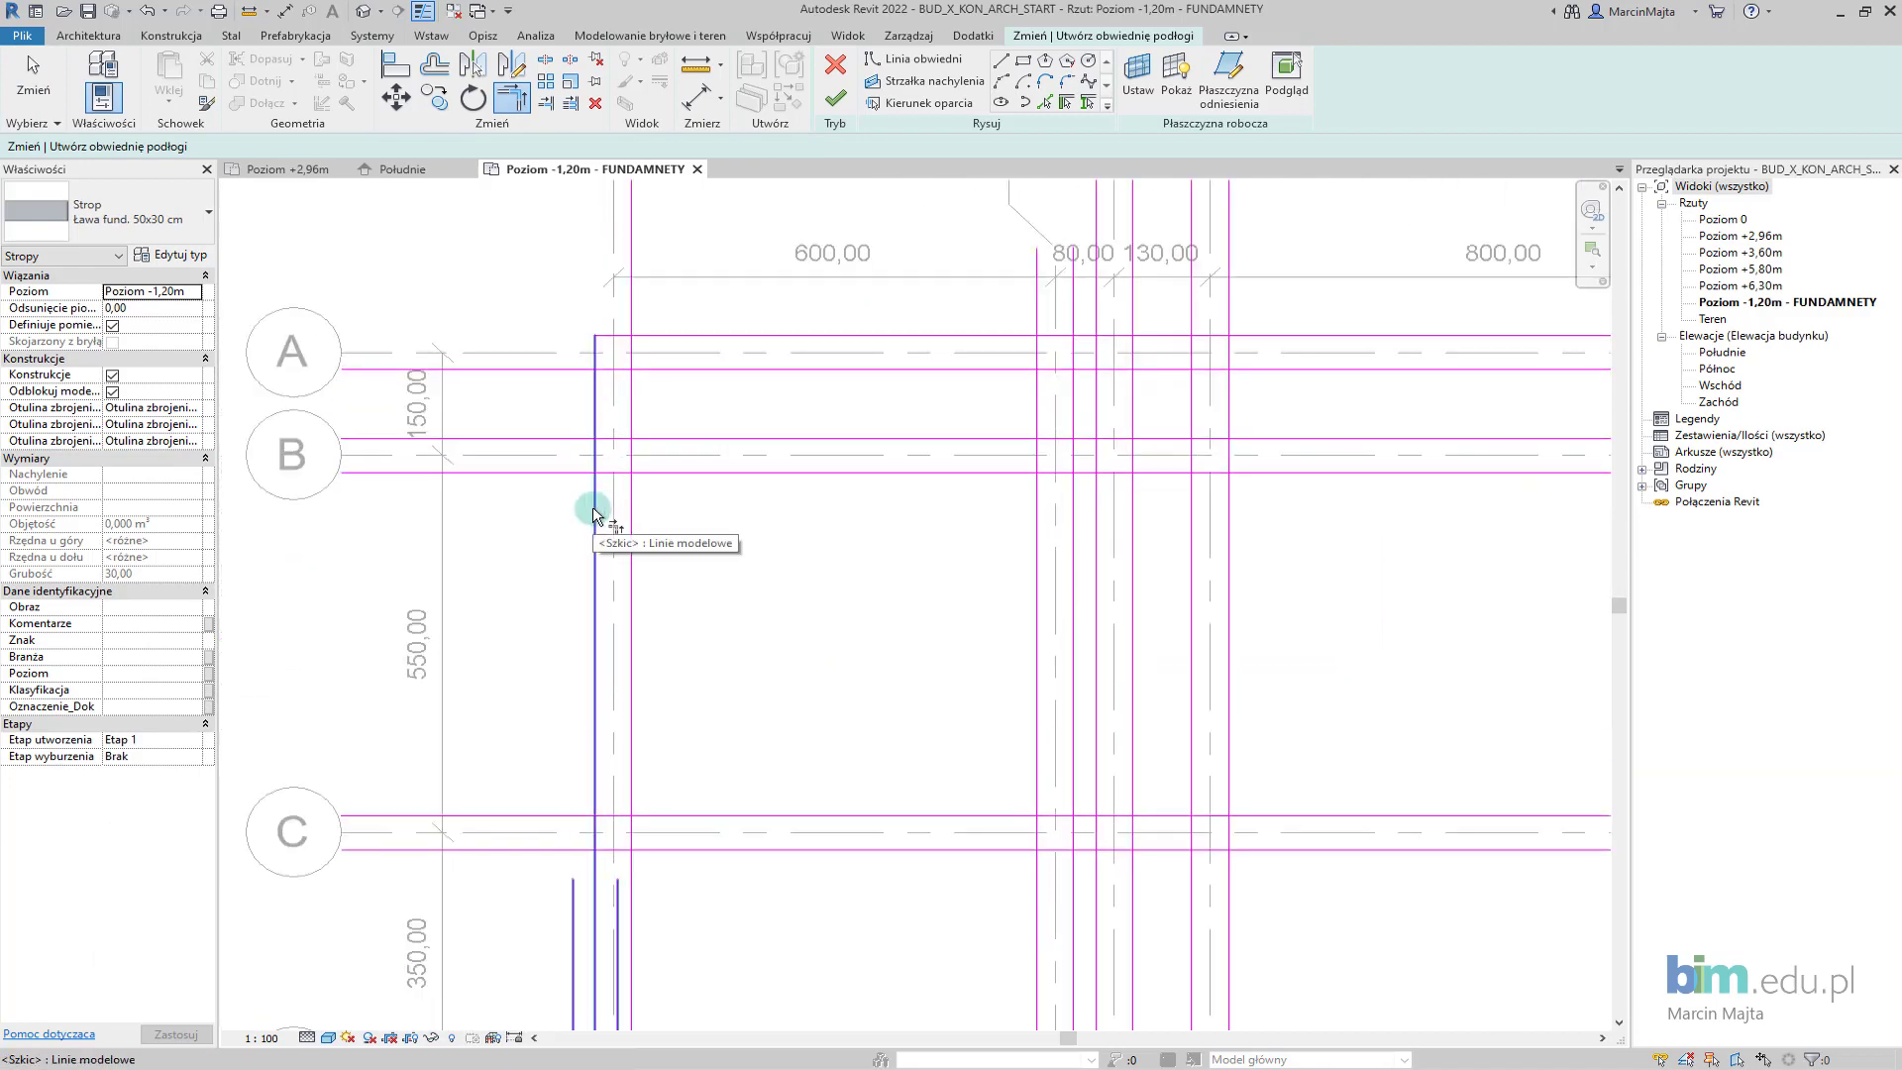
{"action": "left_click", "coordinate": [594, 513]}
{"action": "left_click", "coordinate": [615, 439]}
{"action": "left_click", "coordinate": [634, 501]}
{"action": "left_click", "coordinate": [664, 473]}
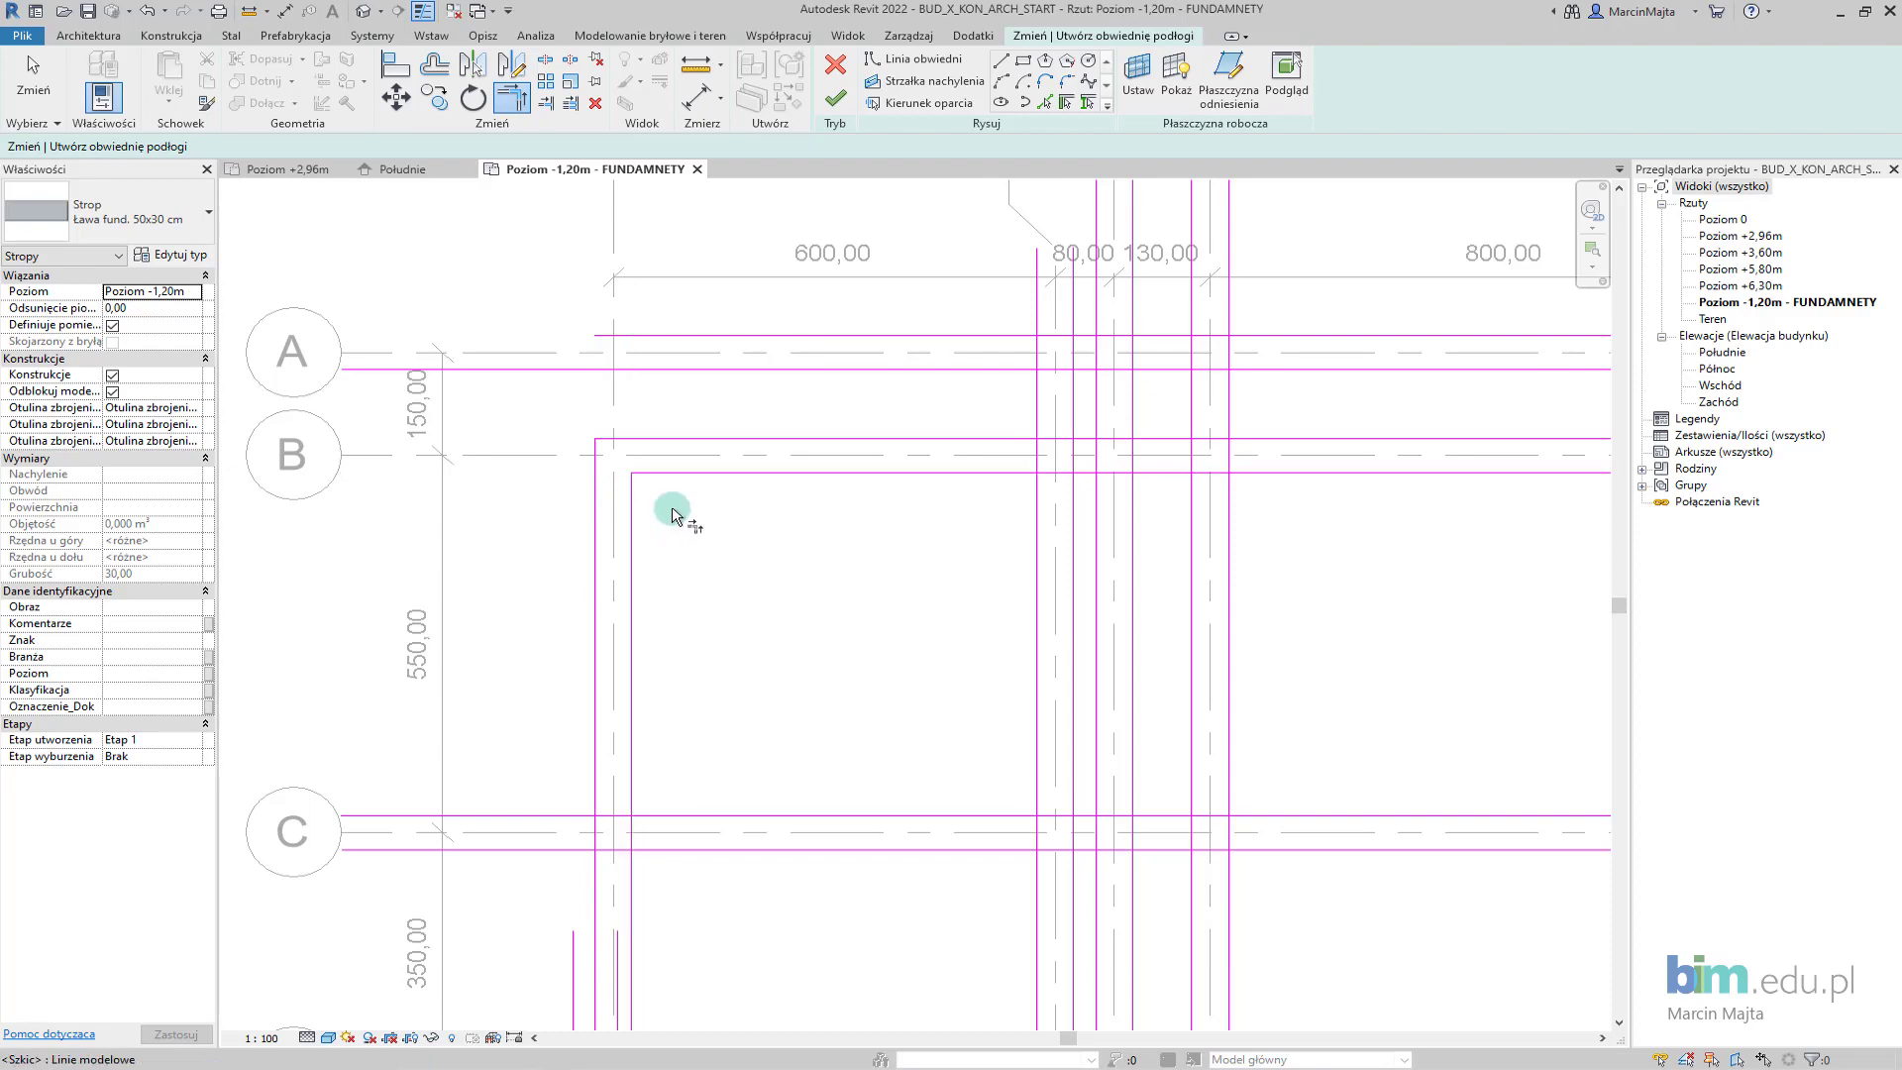
Trim the outer corner where the grid F and grid 1 boundary lines meet.
{"action": "scroll", "coordinate": [673, 514], "scroll_direction": "down", "scroll_amount": 2}
{"action": "scroll", "coordinate": [730, 548], "scroll_direction": "down", "scroll_amount": 2}
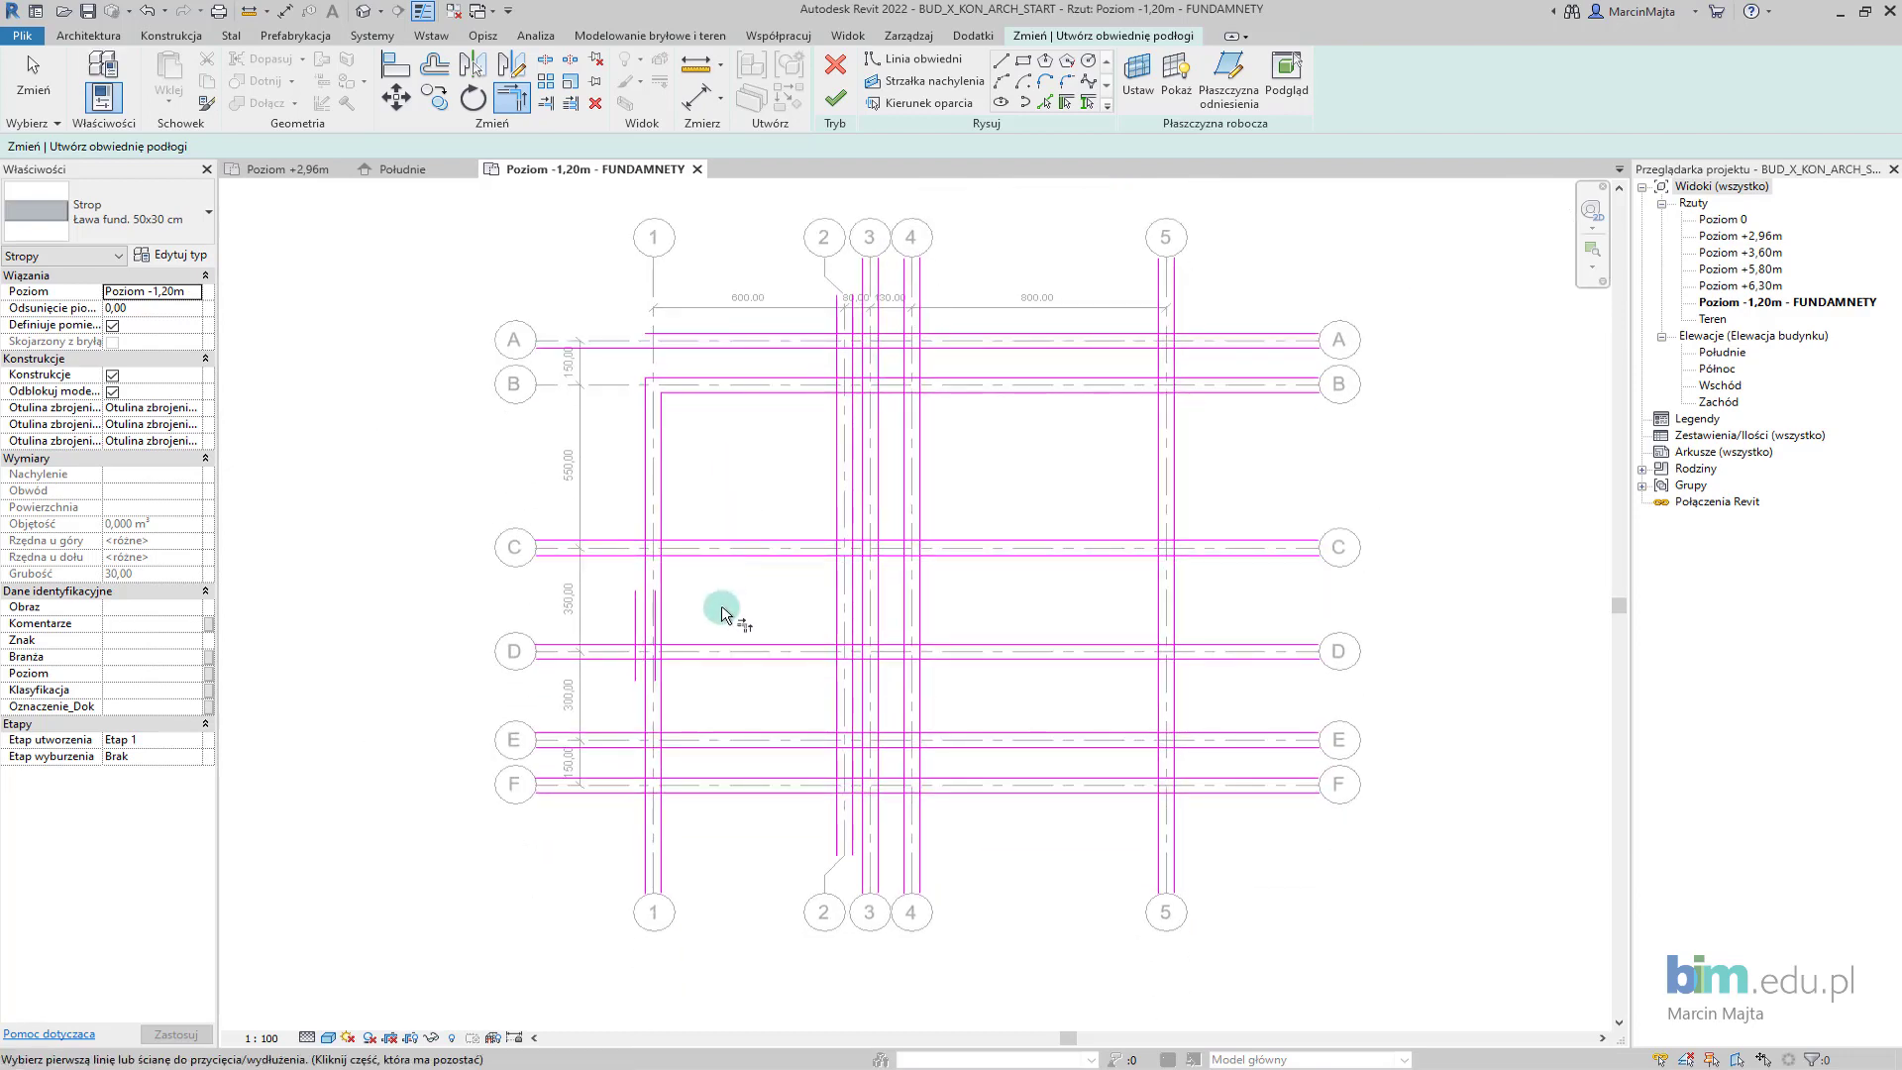
{"action": "scroll", "coordinate": [729, 594], "scroll_direction": "up", "scroll_amount": 1}
{"action": "scroll", "coordinate": [679, 730], "scroll_direction": "up", "scroll_amount": 1}
{"action": "scroll", "coordinate": [634, 753], "scroll_direction": "up", "scroll_amount": 3}
{"action": "left_click", "coordinate": [607, 728]}
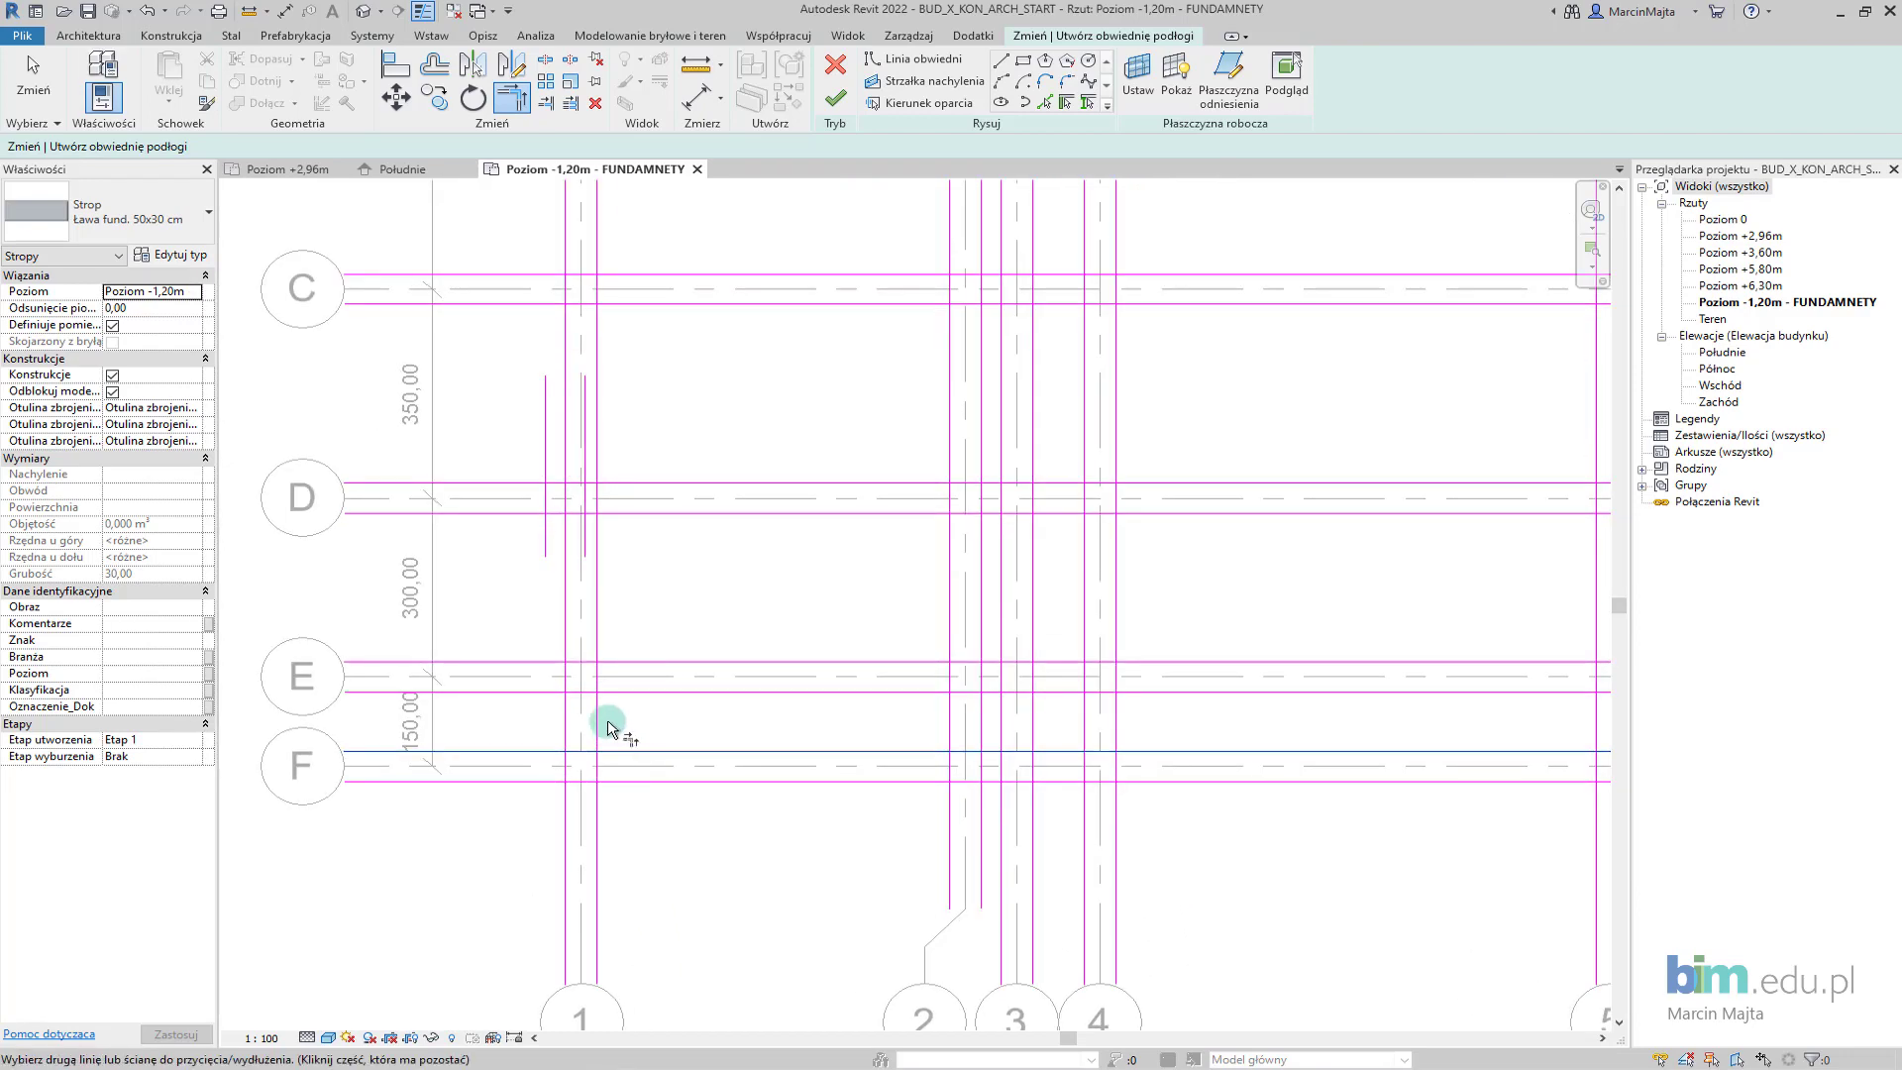
{"action": "left_click", "coordinate": [634, 779]}
{"action": "left_click", "coordinate": [562, 713]}
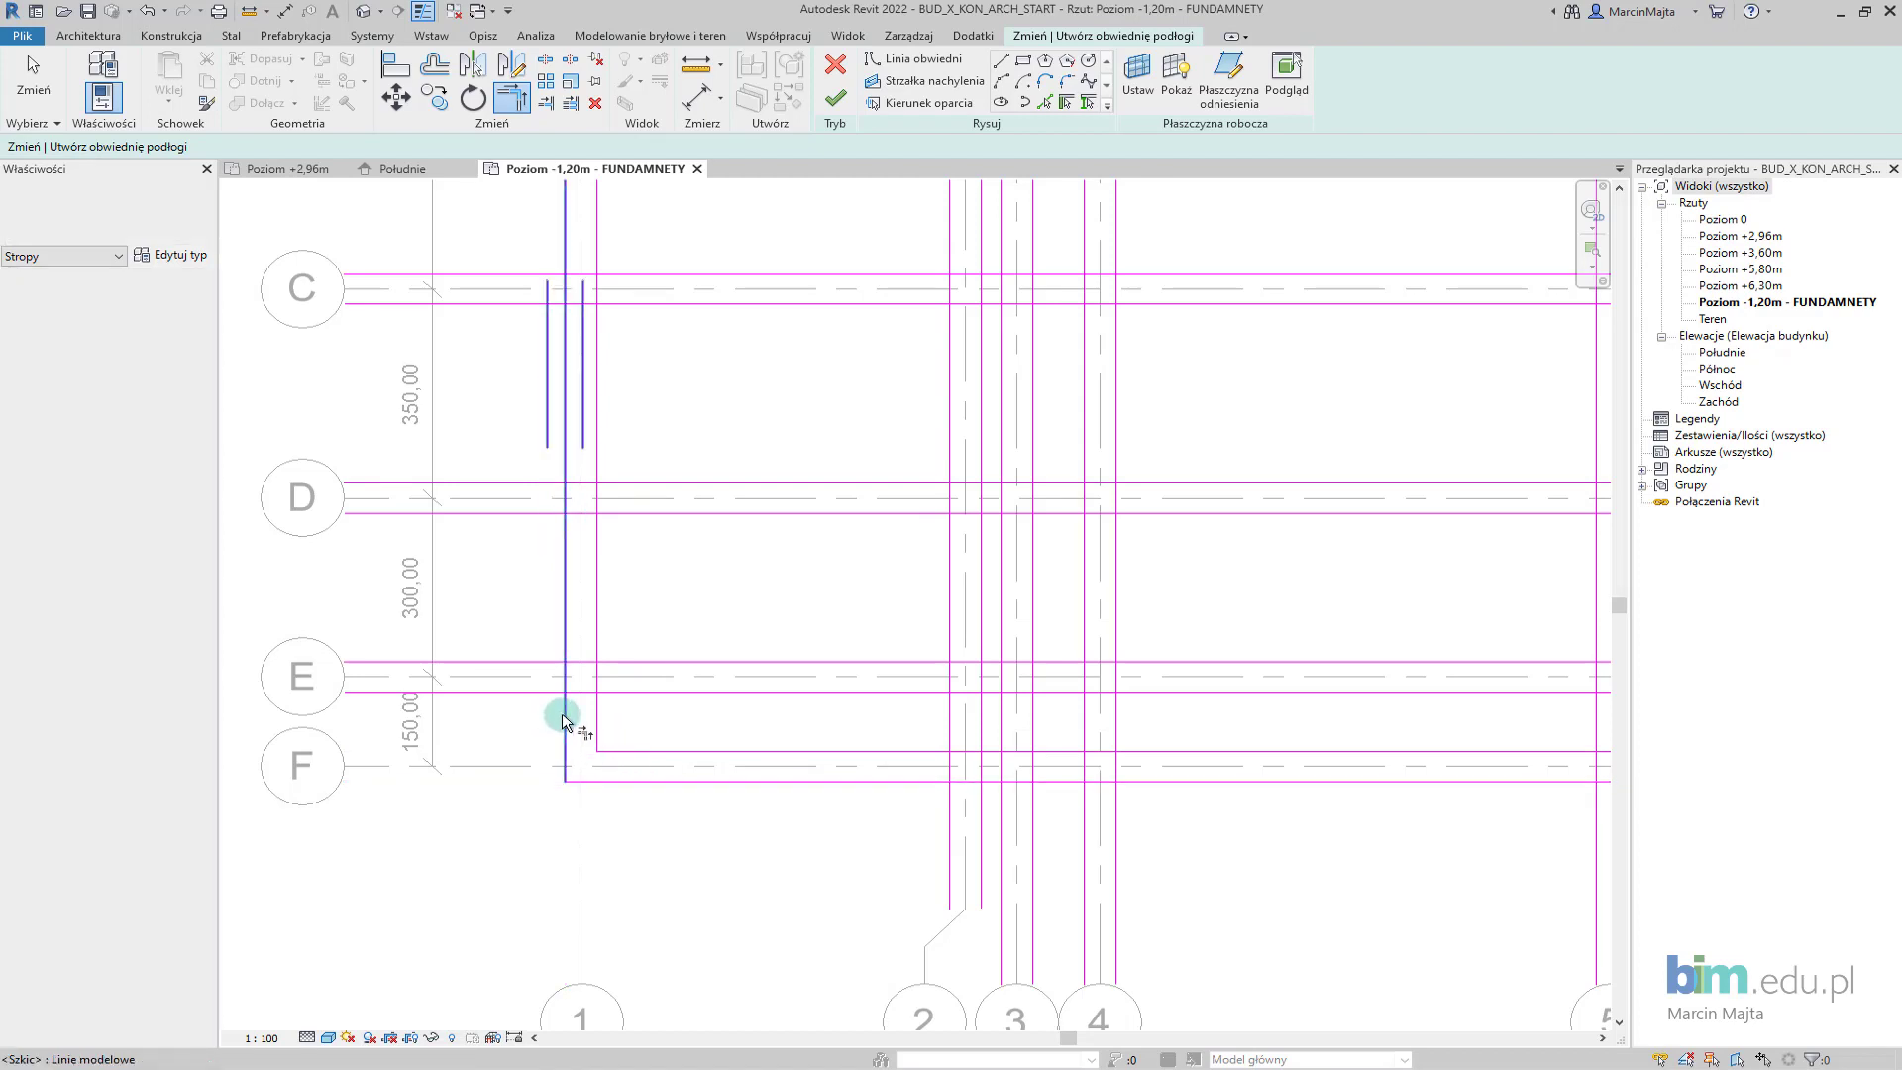
{"action": "key", "text": "Escape"}
{"action": "key", "text": "Escape"}
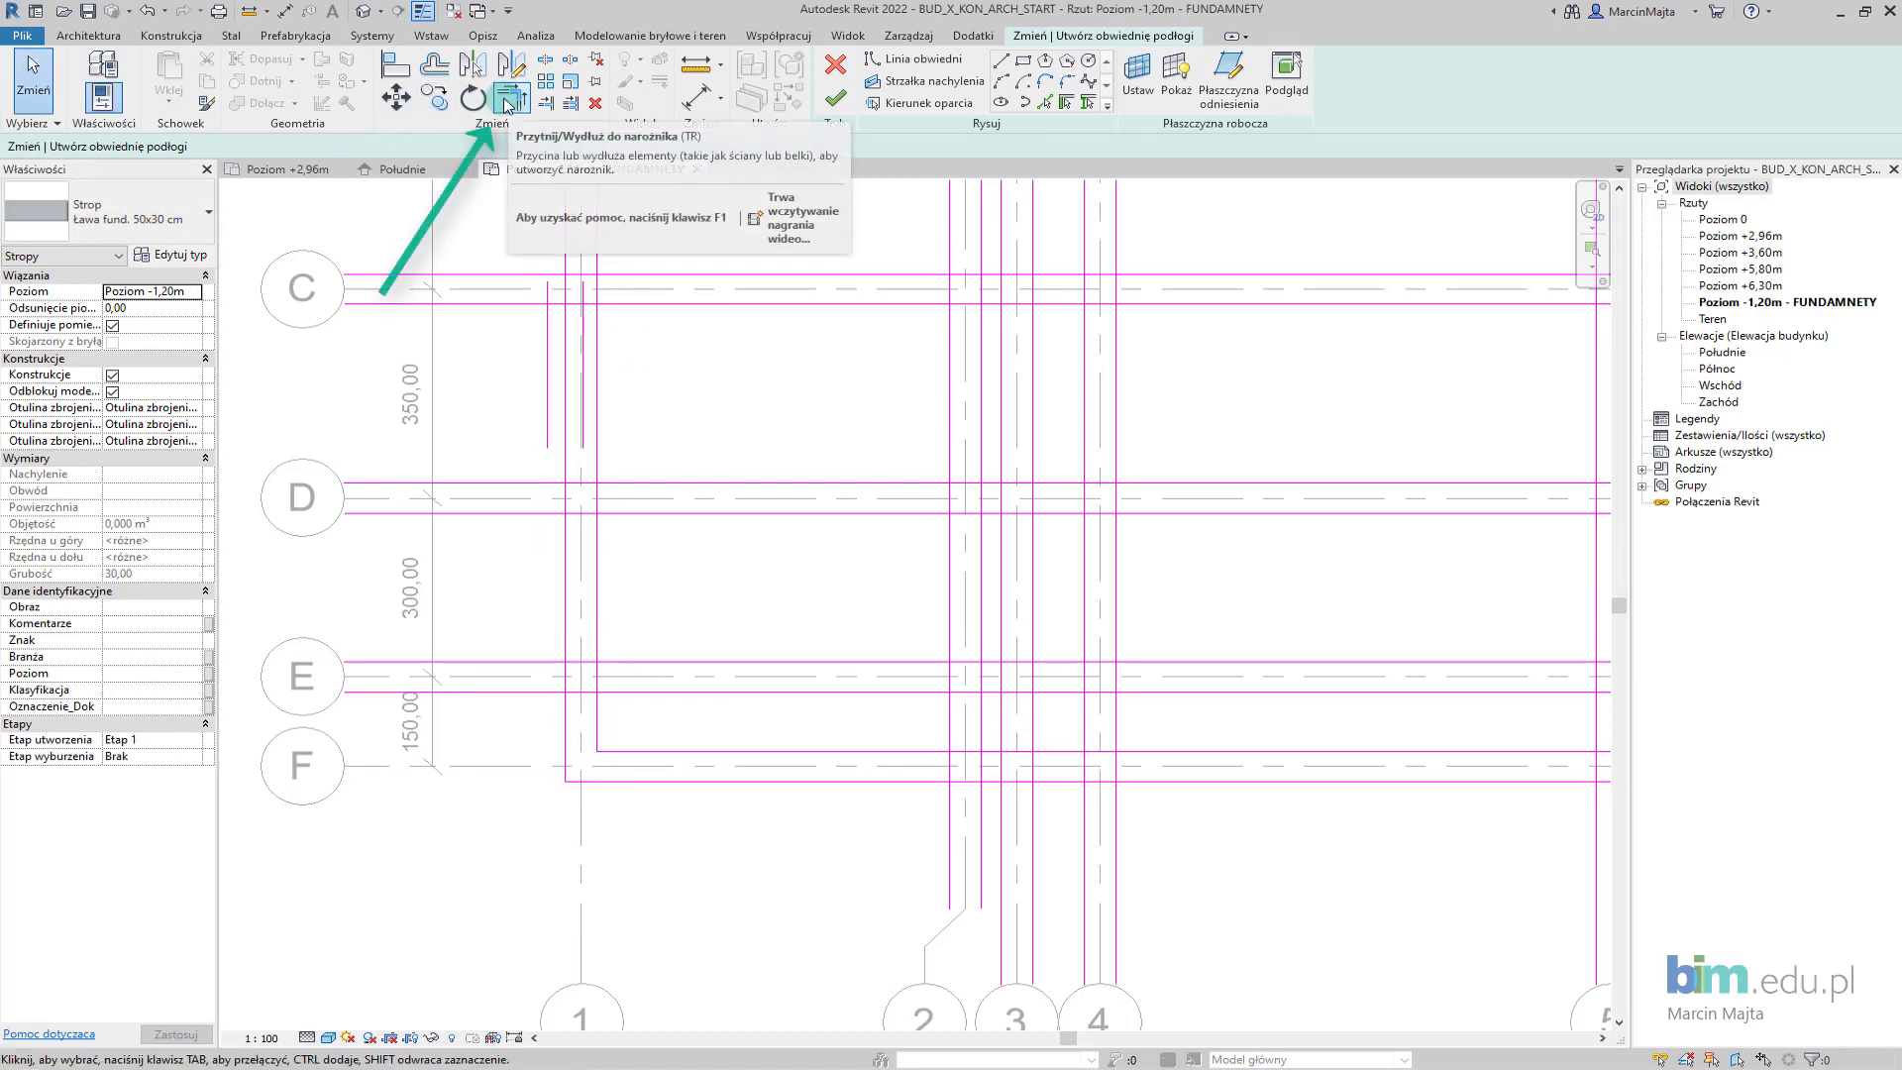
Trim two boundary corners in the area of grids 2–5 and A–D.
{"action": "mouse_move", "coordinate": [862, 454]}
{"action": "middle_mouse_down"}
{"action": "mouse_move", "coordinate": [853, 527]}
{"action": "mouse_move", "coordinate": [814, 597]}
{"action": "middle_mouse_up"}
{"action": "scroll", "coordinate": [814, 597], "scroll_direction": "down", "scroll_amount": 1}
{"action": "scroll", "coordinate": [793, 581], "scroll_direction": "down", "scroll_amount": 1}
{"action": "scroll", "coordinate": [692, 598], "scroll_direction": "down", "scroll_amount": 1}
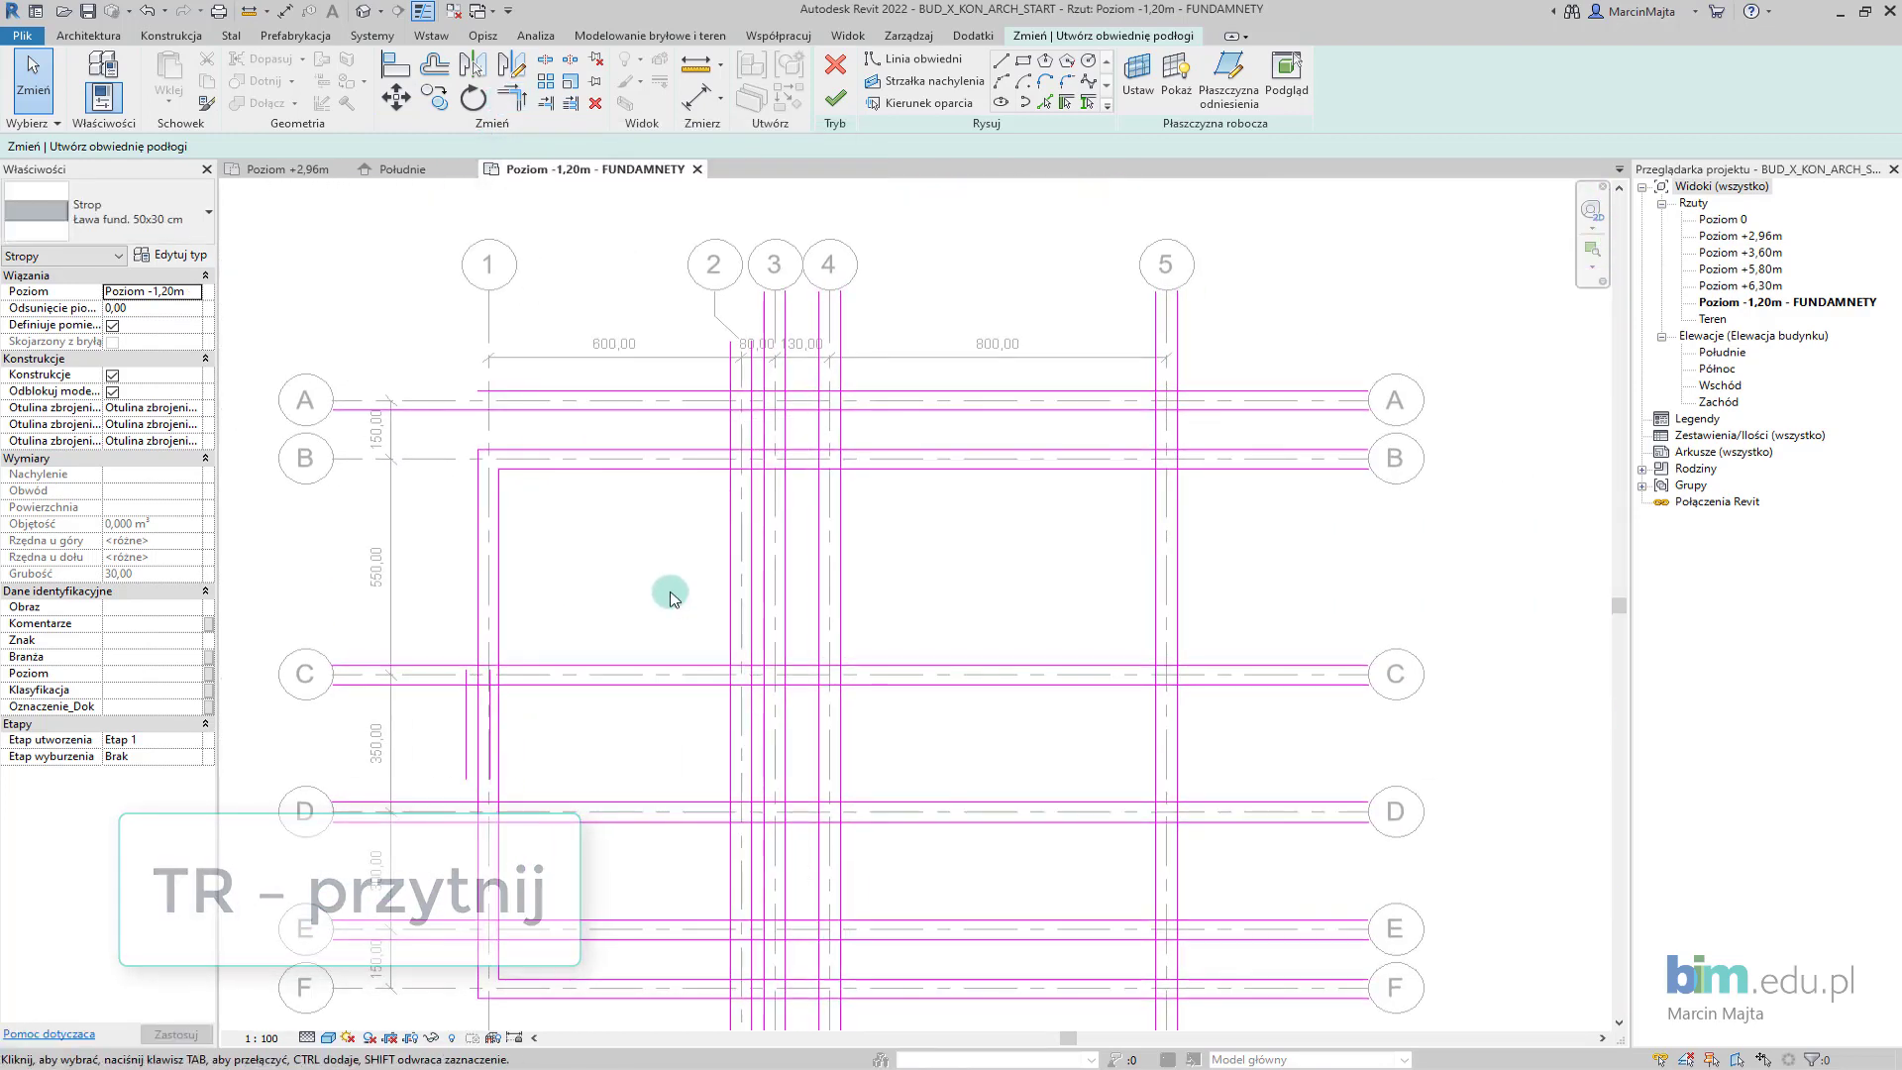
{"action": "middle_click_drag", "start_coordinate": [683, 603], "coordinate": [626, 563]}
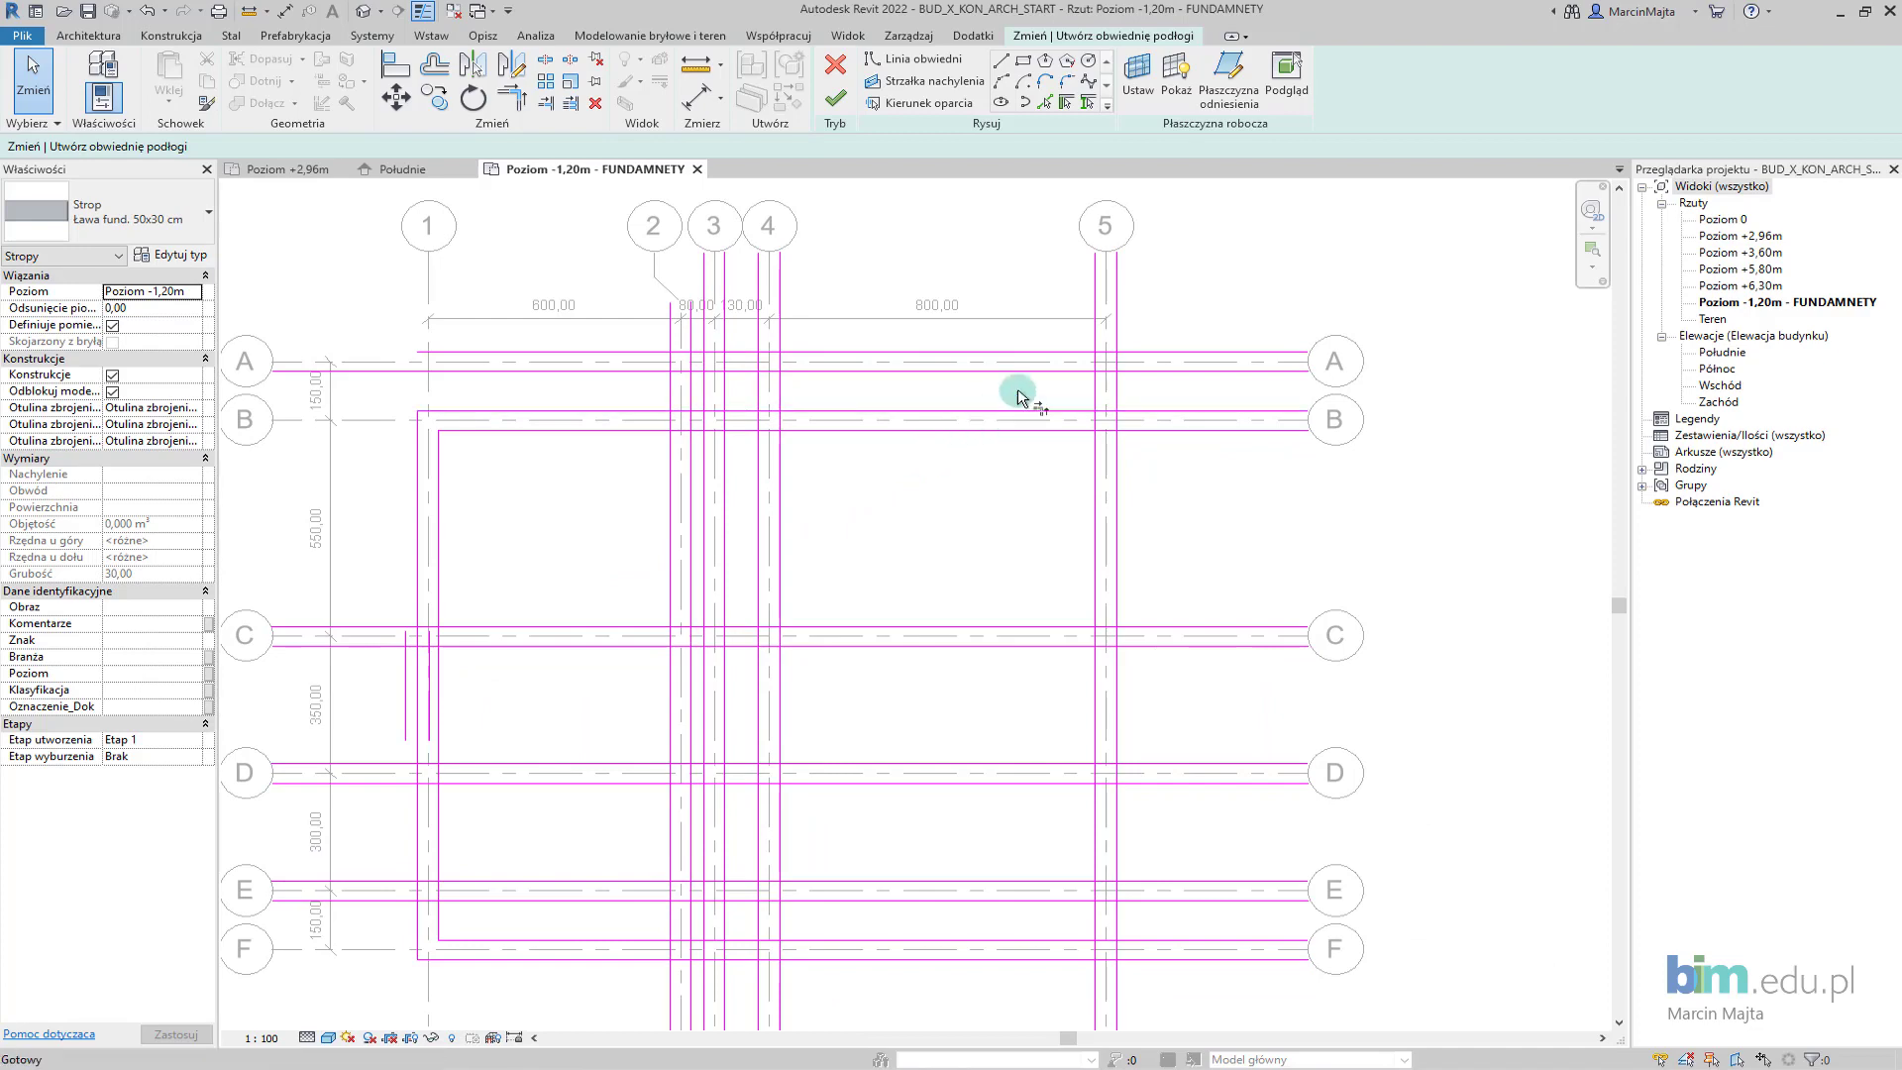
{"action": "scroll", "coordinate": [1018, 397], "scroll_direction": "up", "scroll_amount": 3}
{"action": "scroll", "coordinate": [1098, 346], "scroll_direction": "up", "scroll_amount": 2}
{"action": "key", "text": "t"}
{"action": "key", "text": "r"}
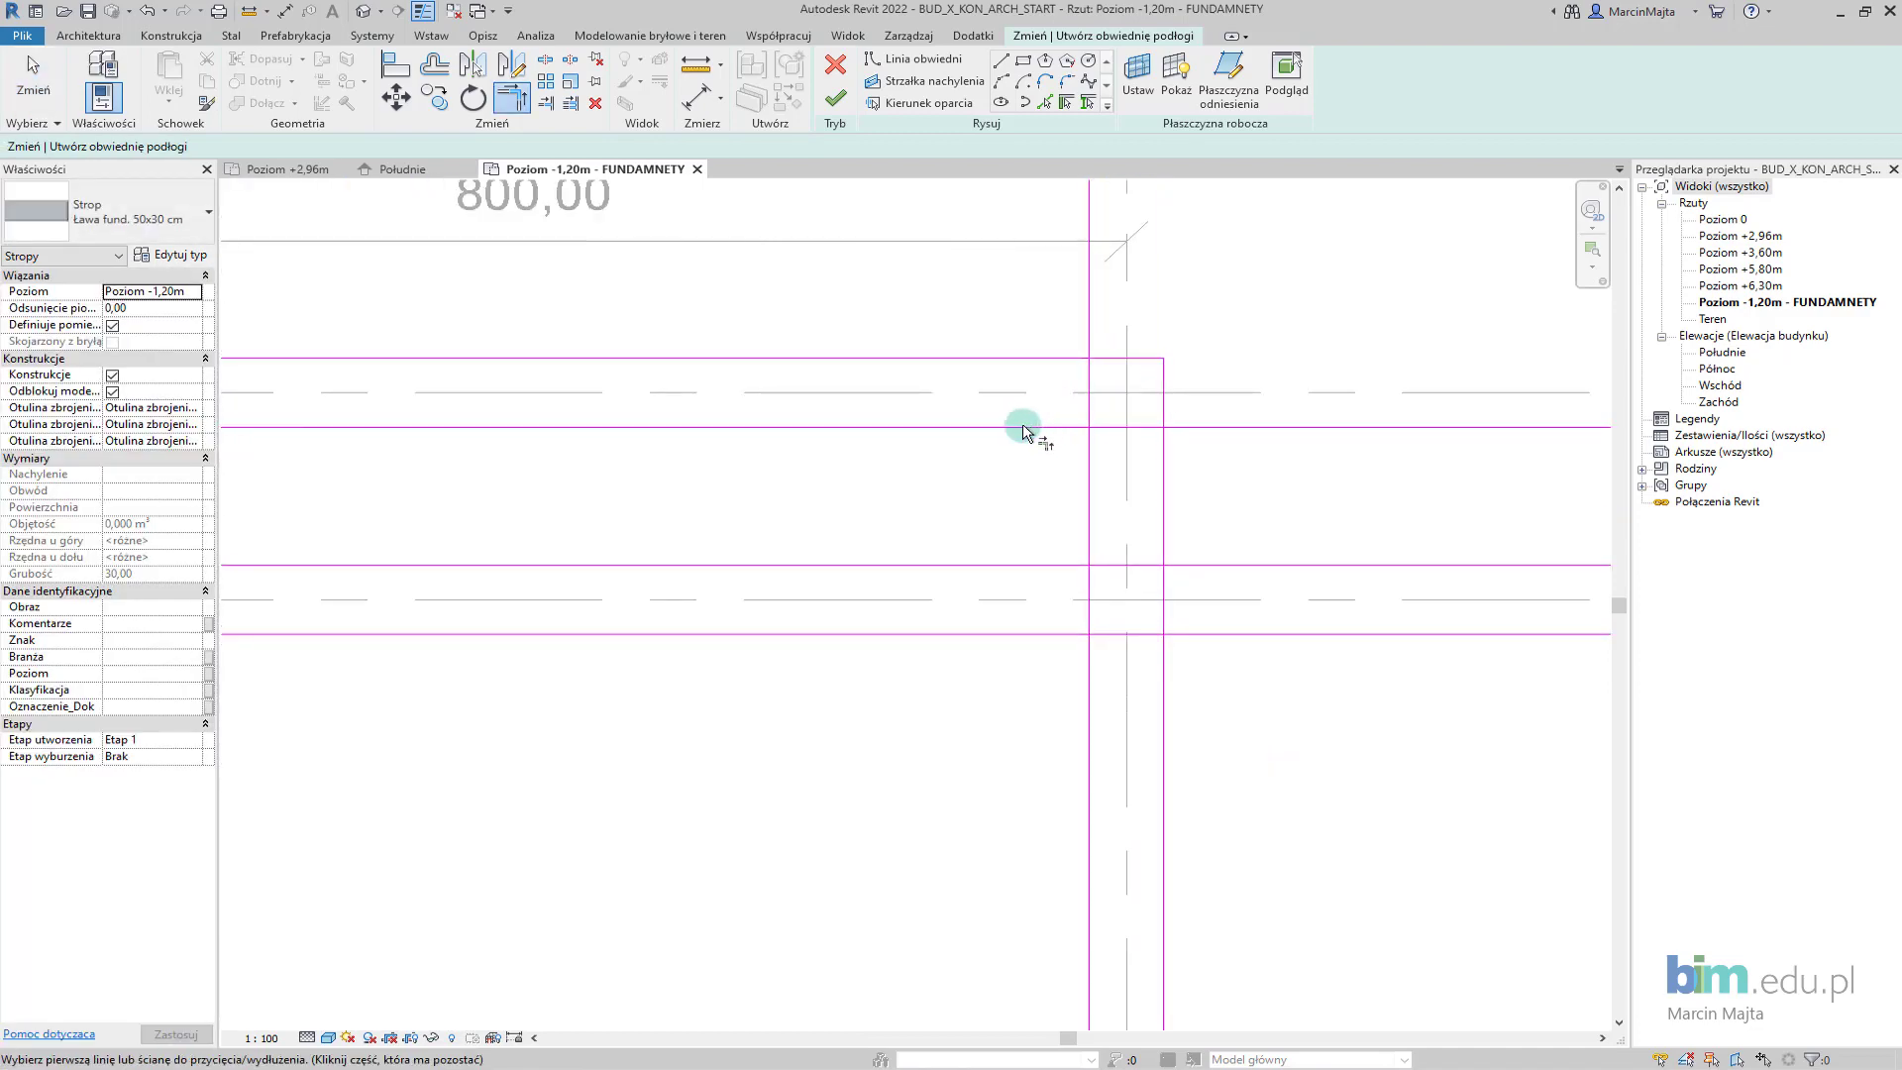
{"action": "scroll", "coordinate": [925, 518], "scroll_direction": "down", "scroll_amount": 2}
{"action": "scroll", "coordinate": [901, 518], "scroll_direction": "down", "scroll_amount": 2}
{"action": "mouse_move", "coordinate": [901, 518]}
{"action": "middle_mouse_down"}
{"action": "mouse_move", "coordinate": [902, 636]}
{"action": "mouse_move", "coordinate": [1006, 598]}
{"action": "middle_mouse_up"}
{"action": "scroll", "coordinate": [637, 485], "scroll_direction": "up", "scroll_amount": 3}
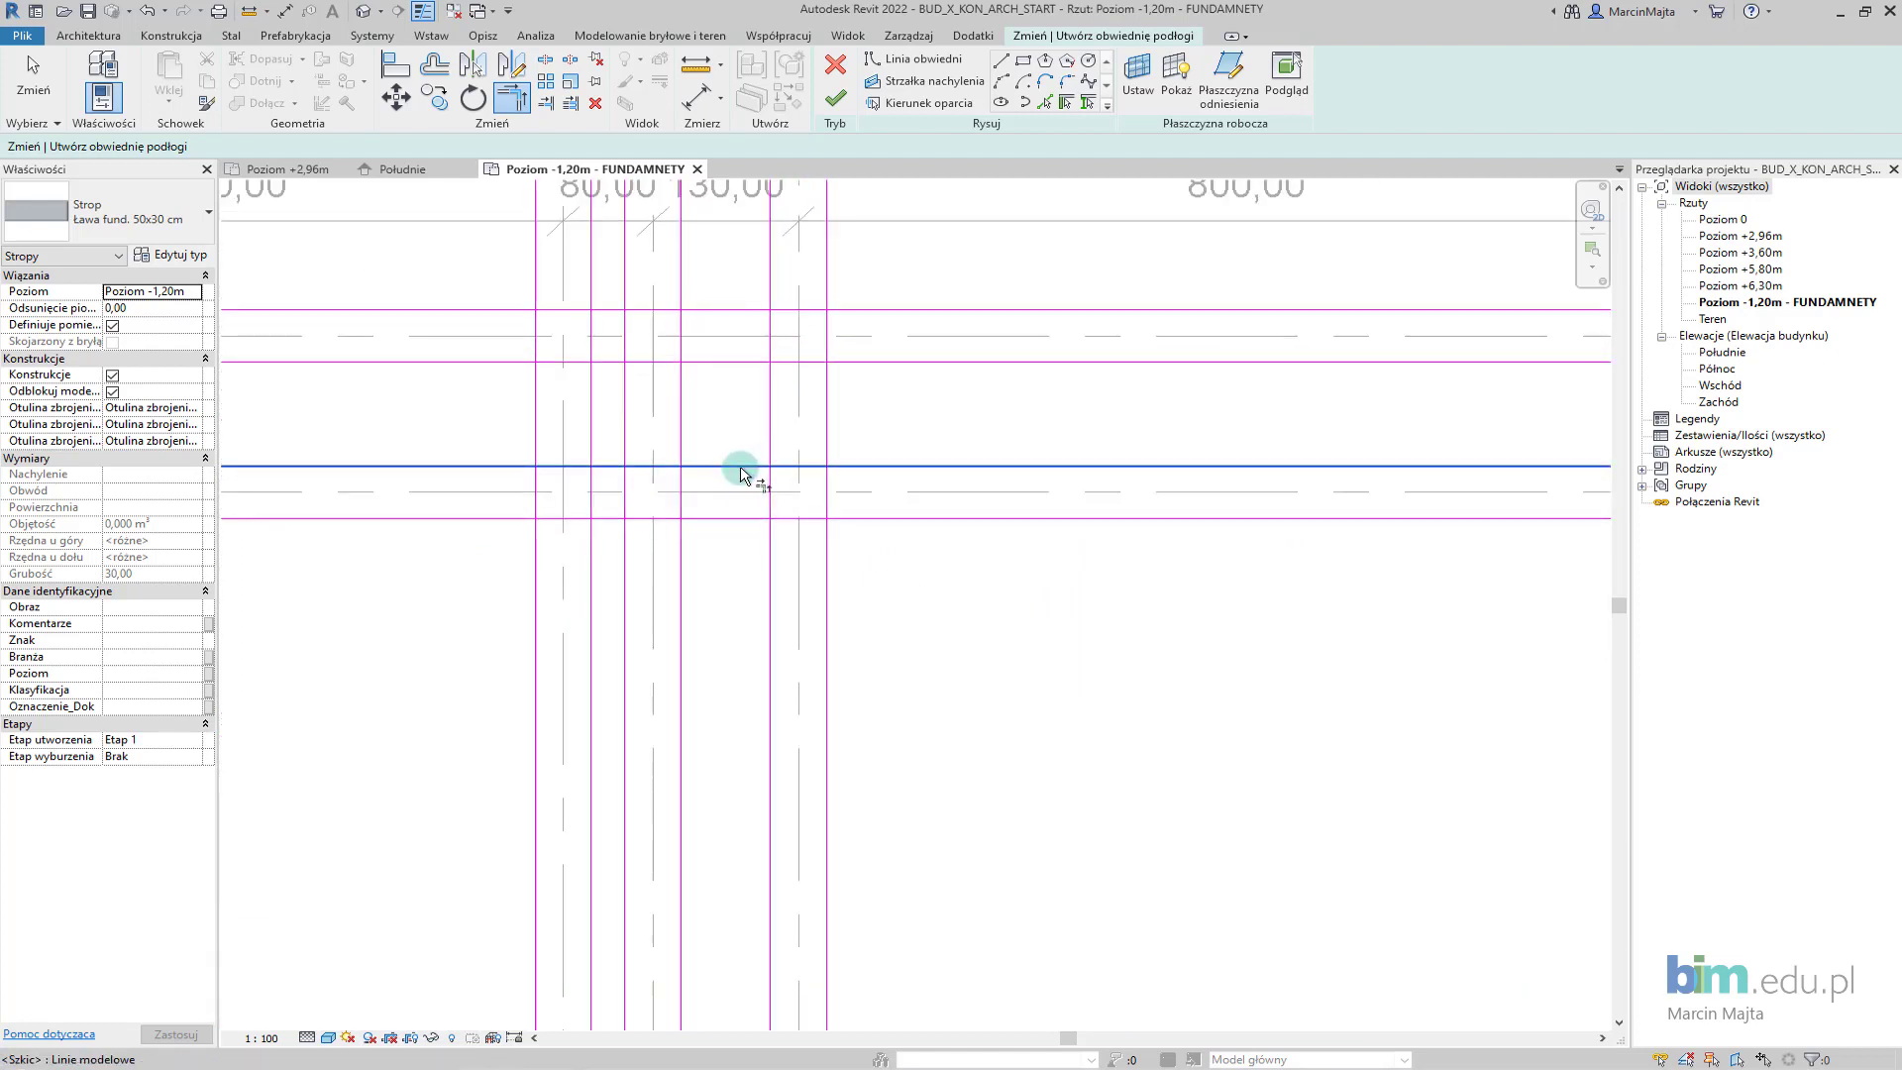
{"action": "left_click", "coordinate": [741, 468]}
{"action": "left_click", "coordinate": [770, 426]}
{"action": "left_click", "coordinate": [747, 517]}
{"action": "left_click", "coordinate": [827, 473]}
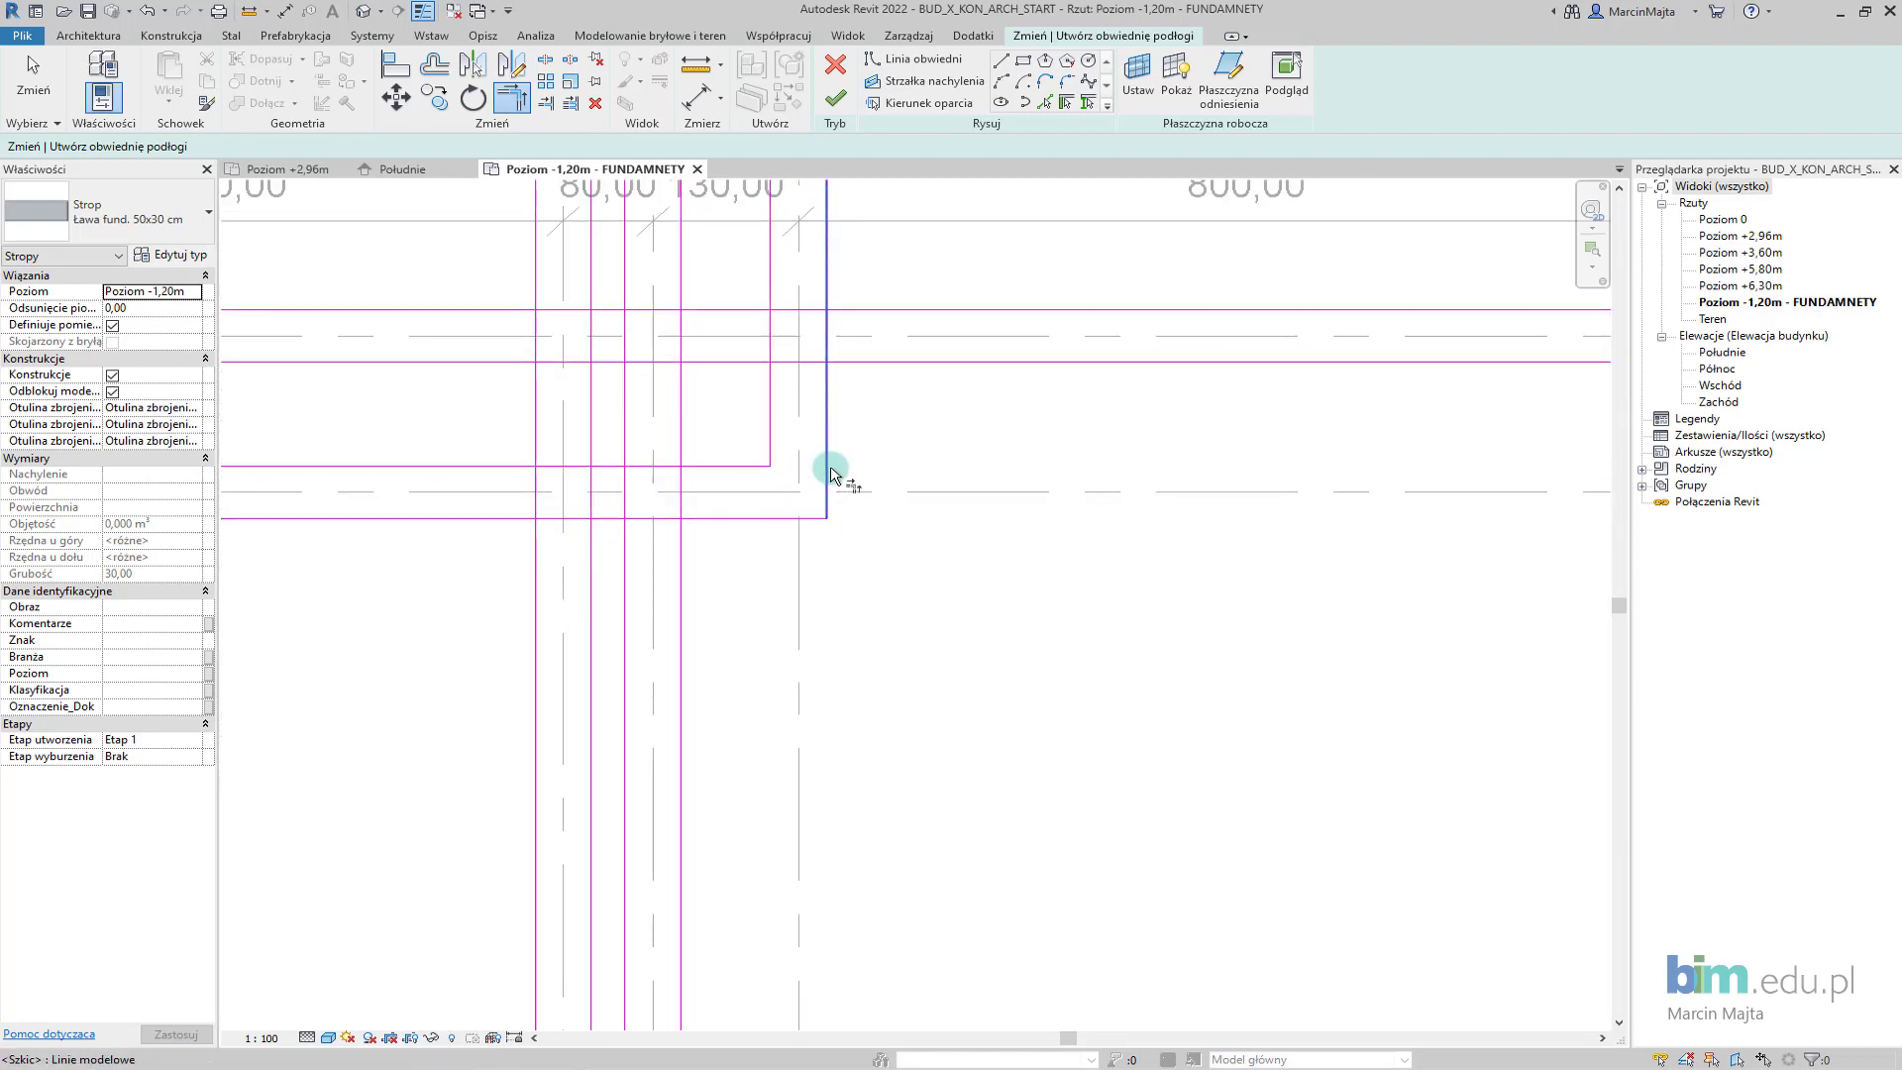
Close two more corners near grid 4/B by trimming horizontal and vertical lines.
{"action": "scroll", "coordinate": [831, 473], "scroll_direction": "down", "scroll_amount": 4}
{"action": "scroll", "coordinate": [883, 496], "scroll_direction": "down", "scroll_amount": 2}
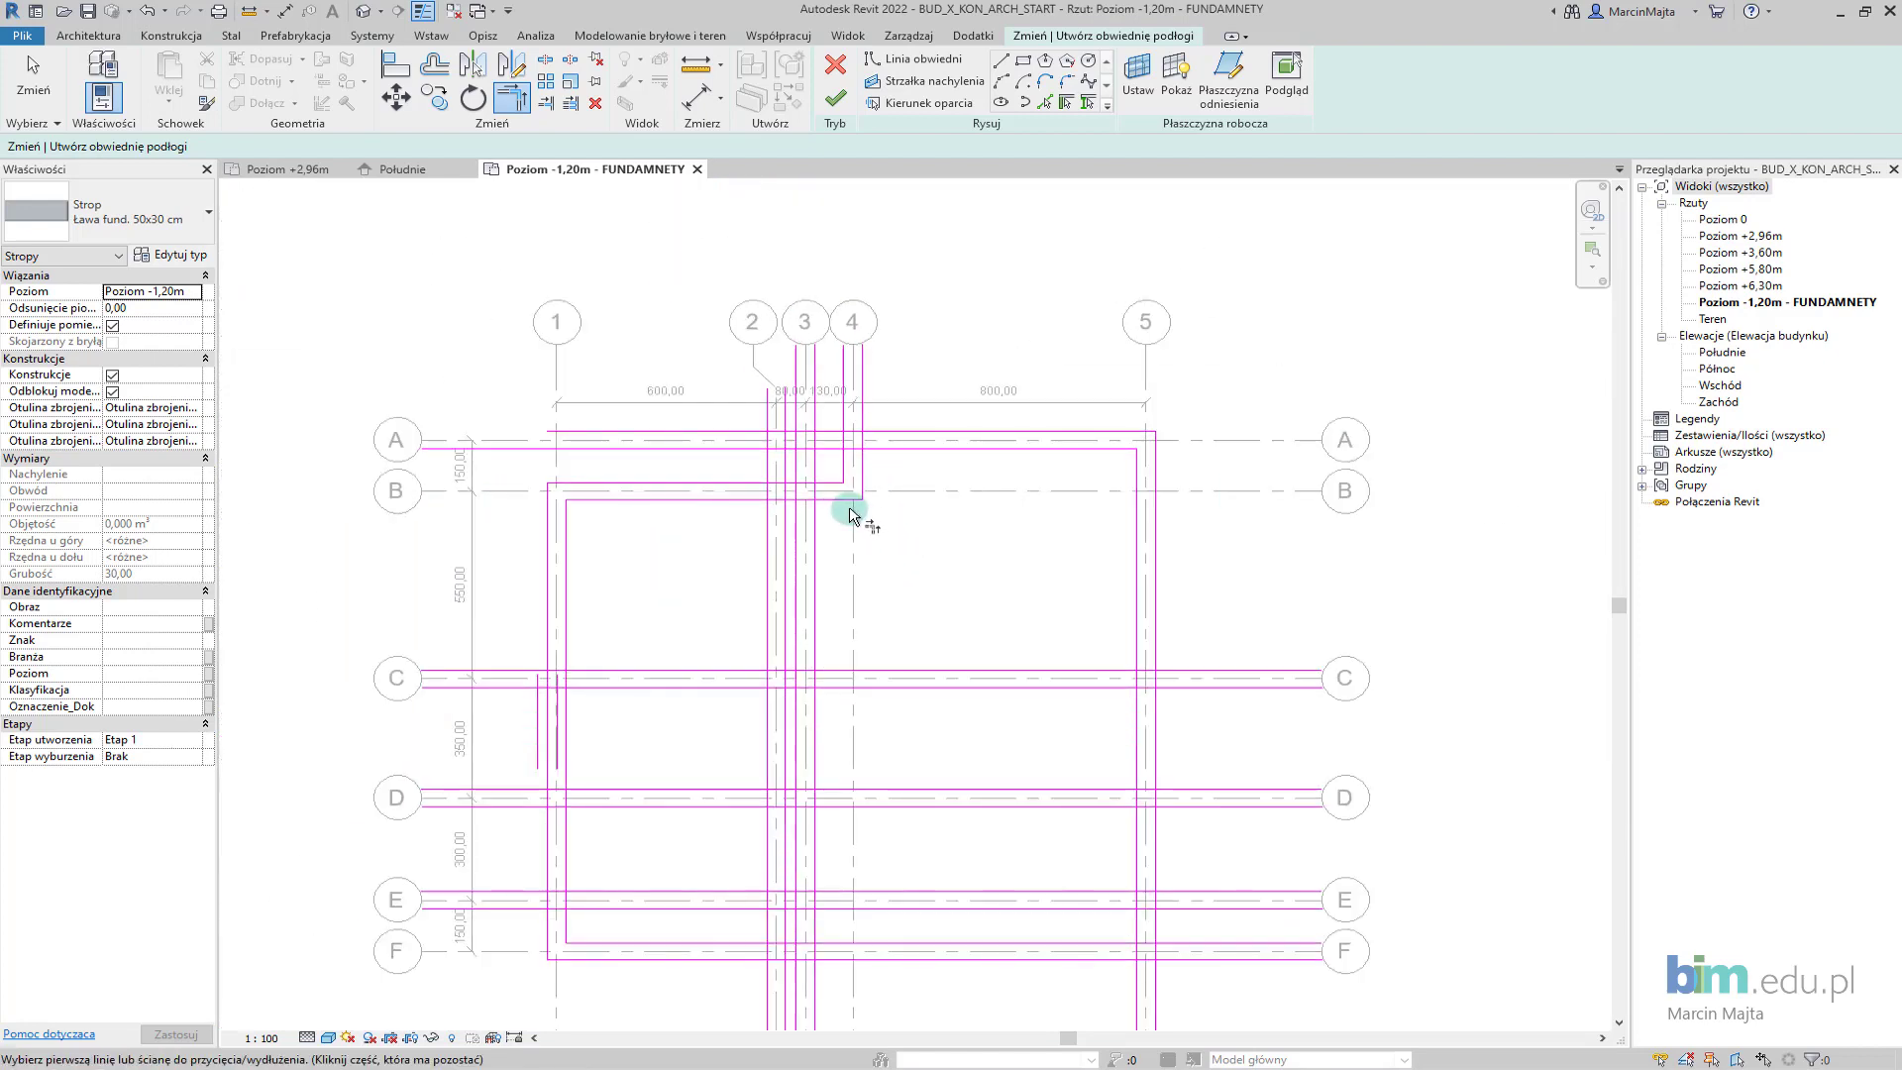
{"action": "scroll", "coordinate": [849, 514], "scroll_direction": "up", "scroll_amount": 2}
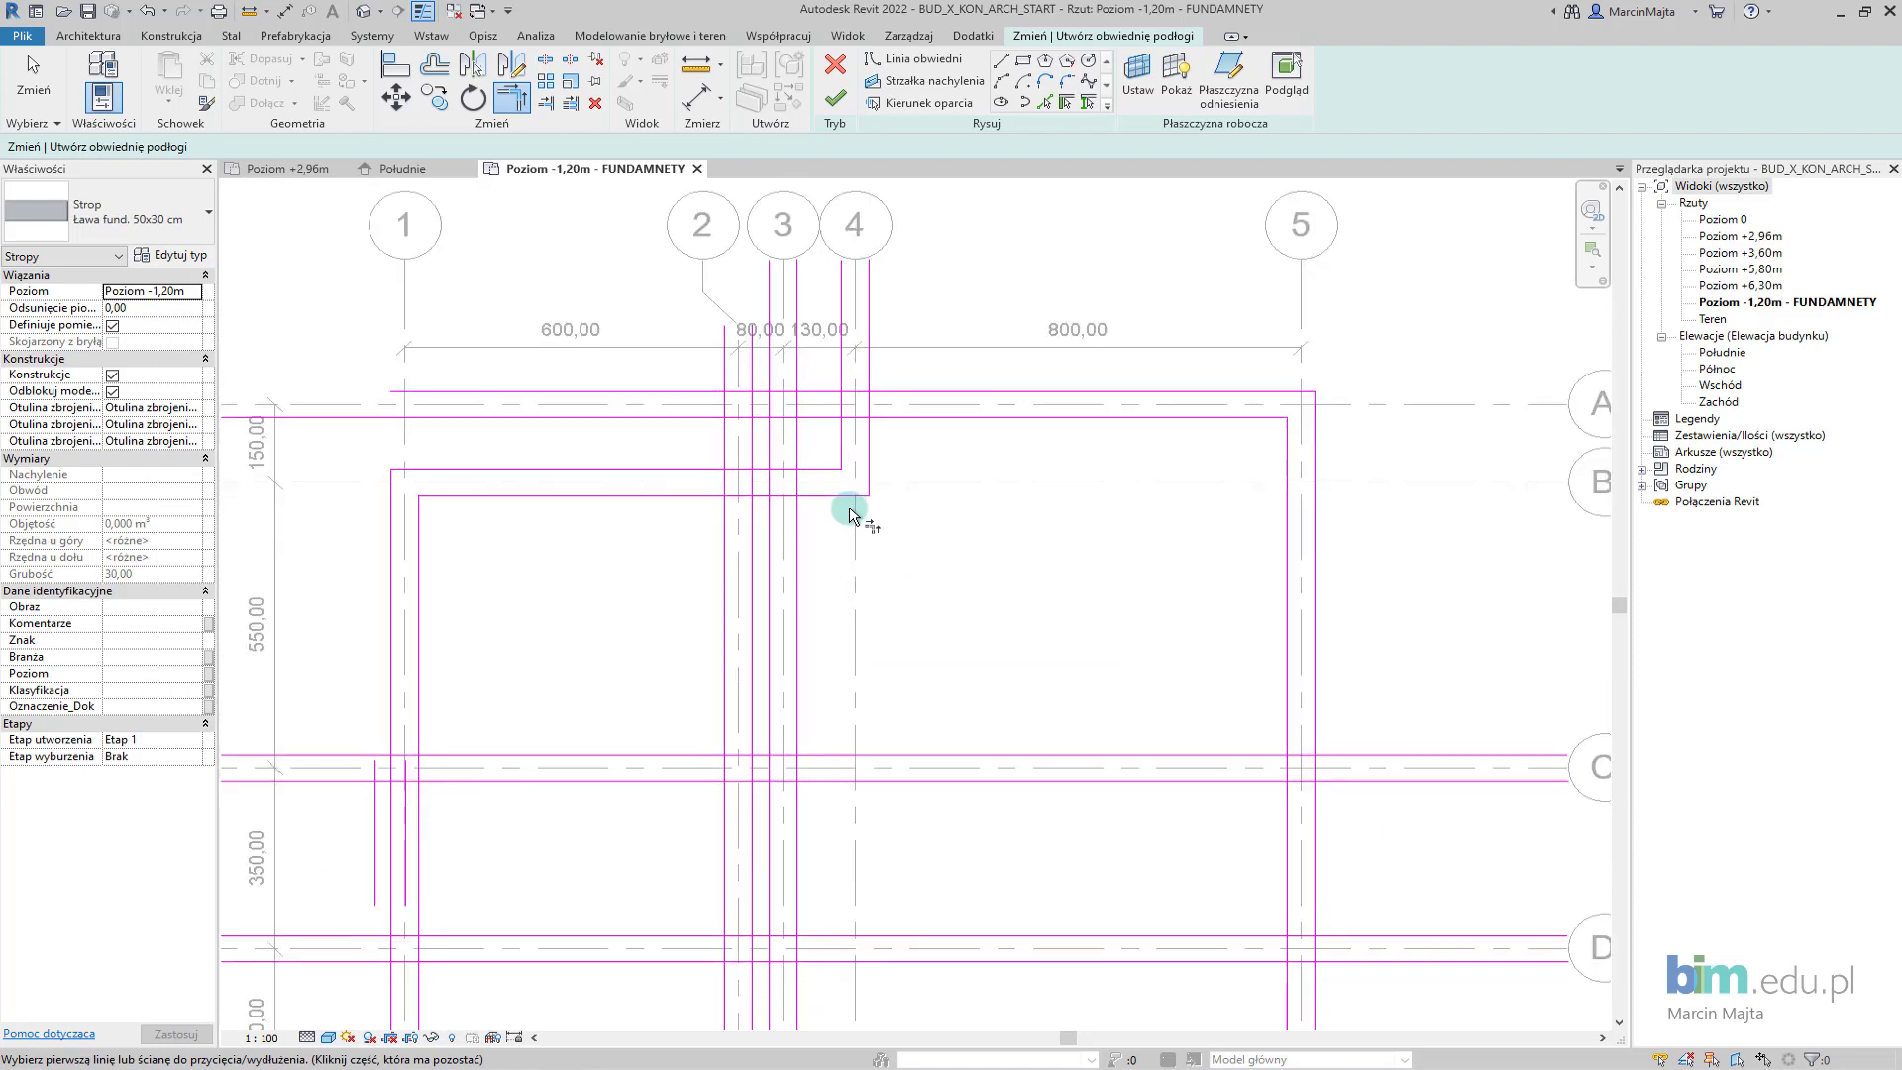
{"action": "scroll", "coordinate": [857, 434], "scroll_direction": "up", "scroll_amount": 2}
{"action": "left_click", "coordinate": [868, 442]}
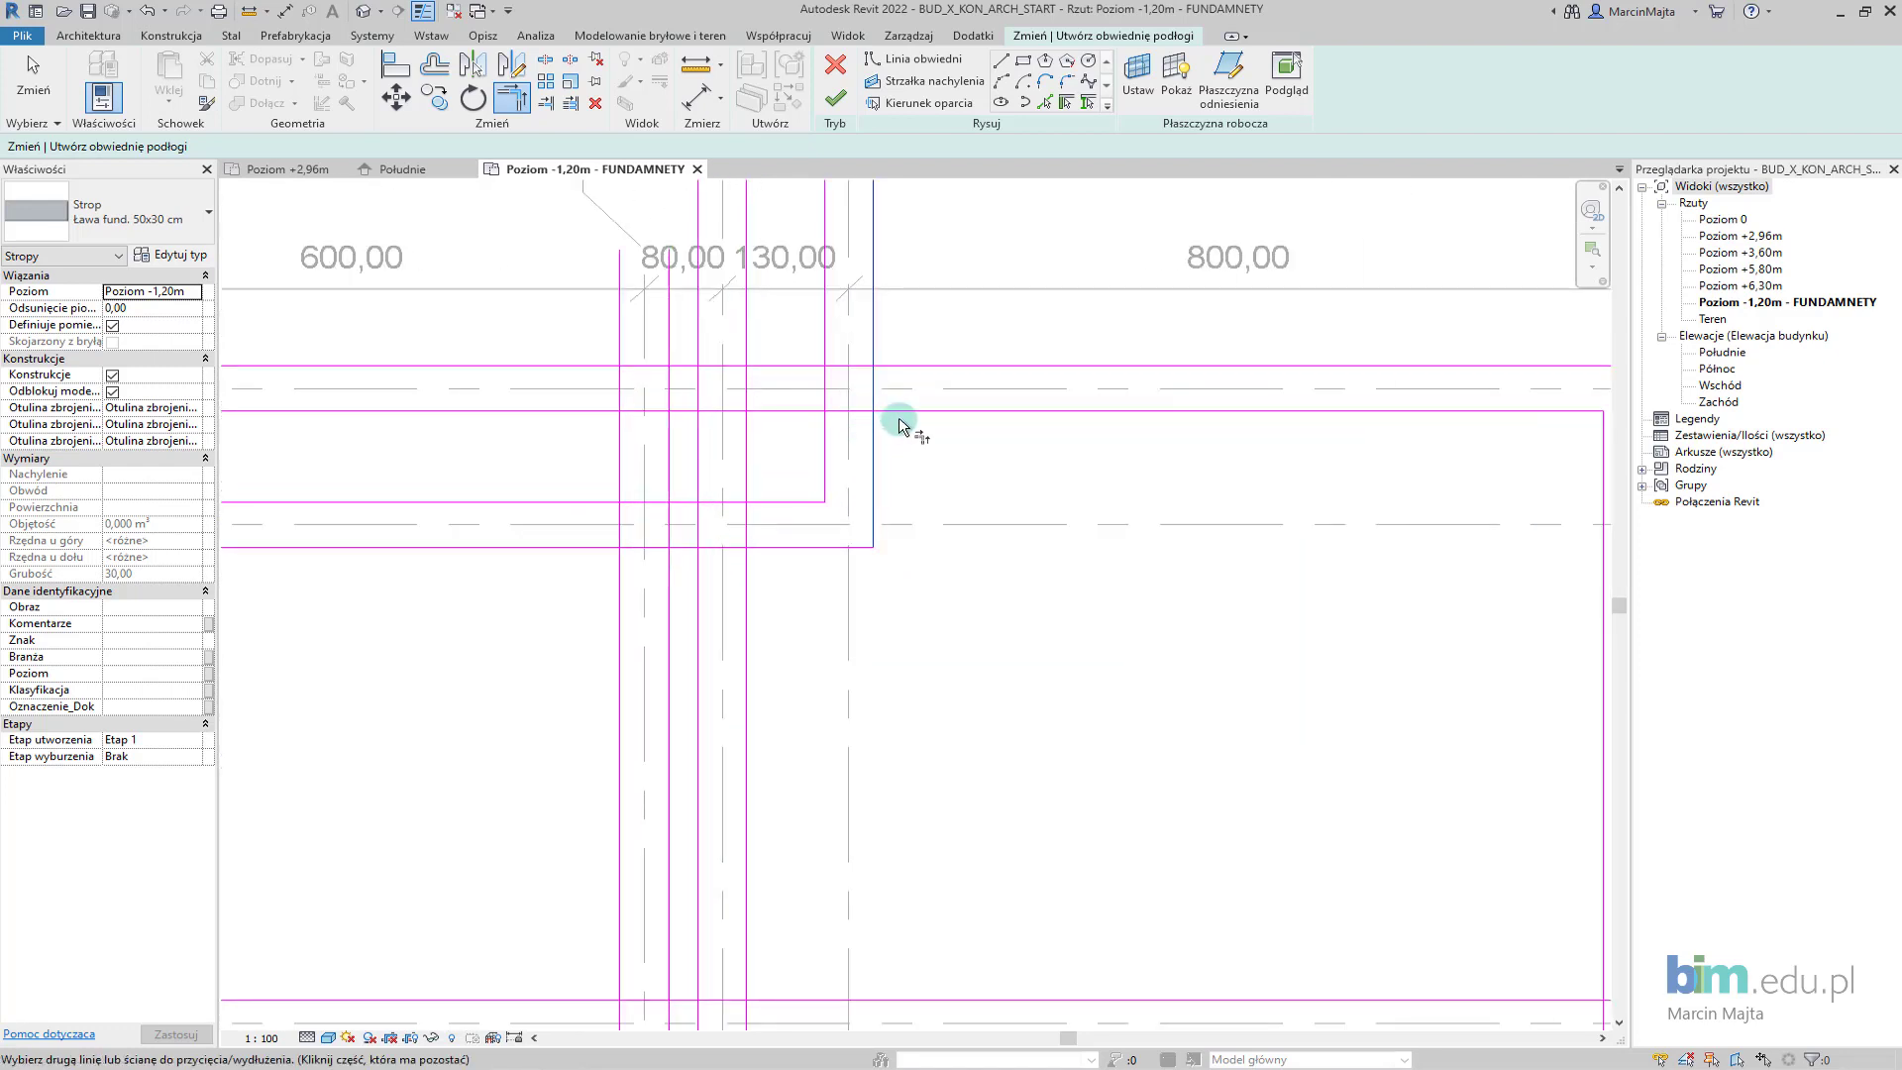
{"action": "left_click", "coordinate": [891, 412]}
{"action": "left_click", "coordinate": [829, 429]}
{"action": "left_click", "coordinate": [891, 366]}
{"action": "scroll", "coordinate": [859, 560], "scroll_direction": "down", "scroll_amount": 2}
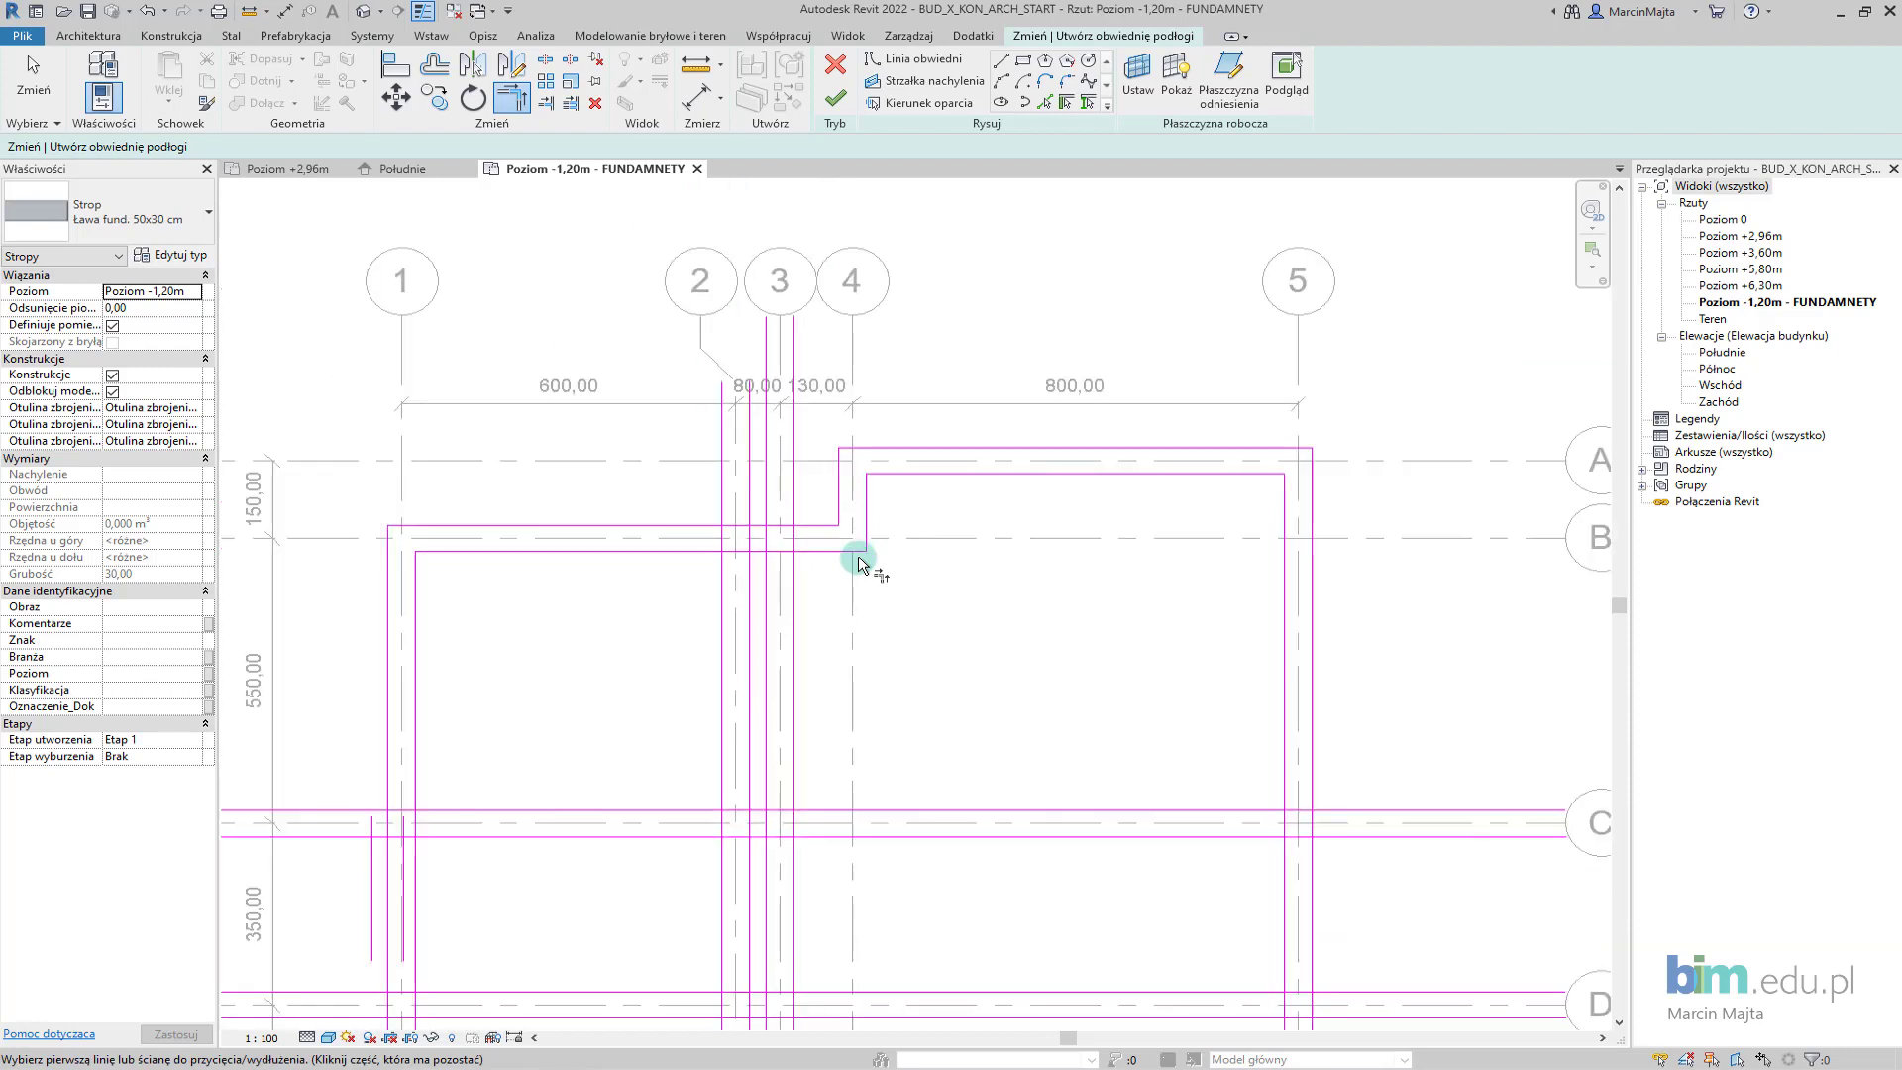
{"action": "scroll", "coordinate": [867, 580], "scroll_direction": "down", "scroll_amount": 2}
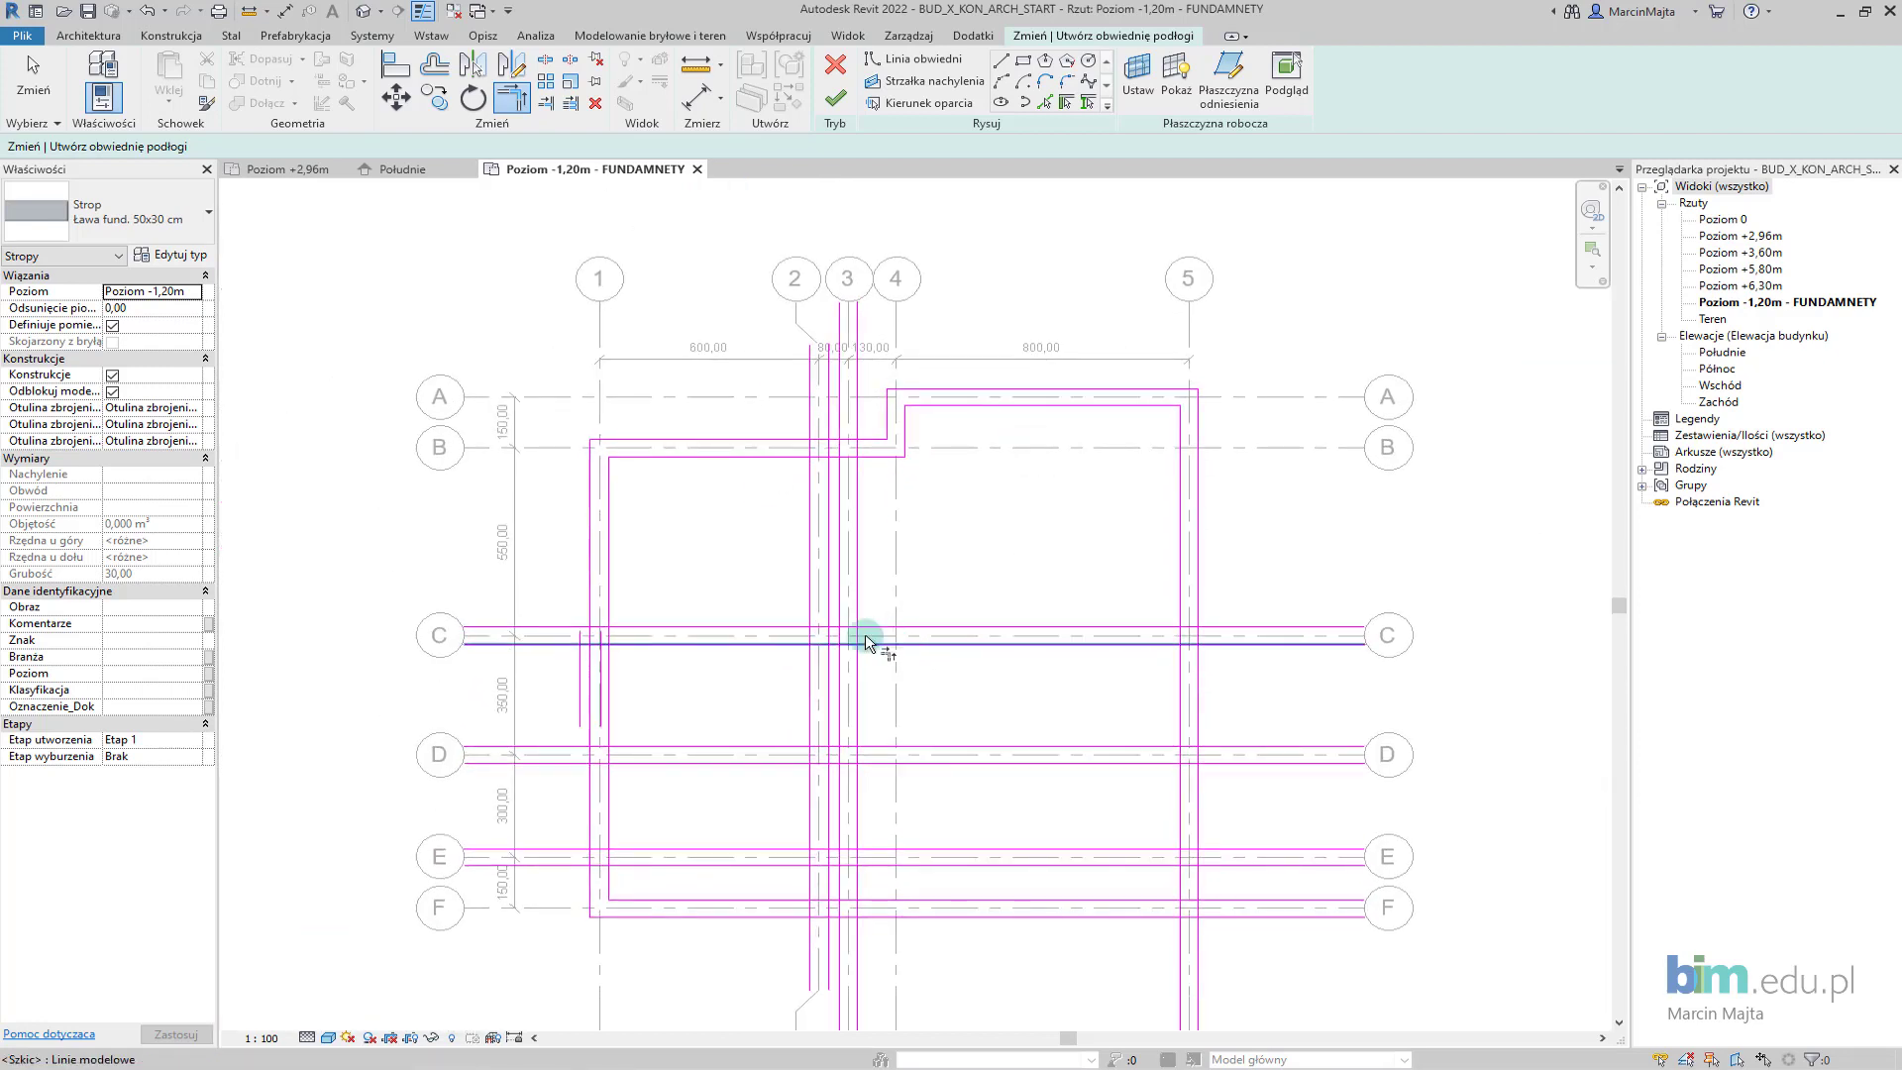
{"action": "scroll", "coordinate": [885, 571], "scroll_direction": "up", "scroll_amount": 1}
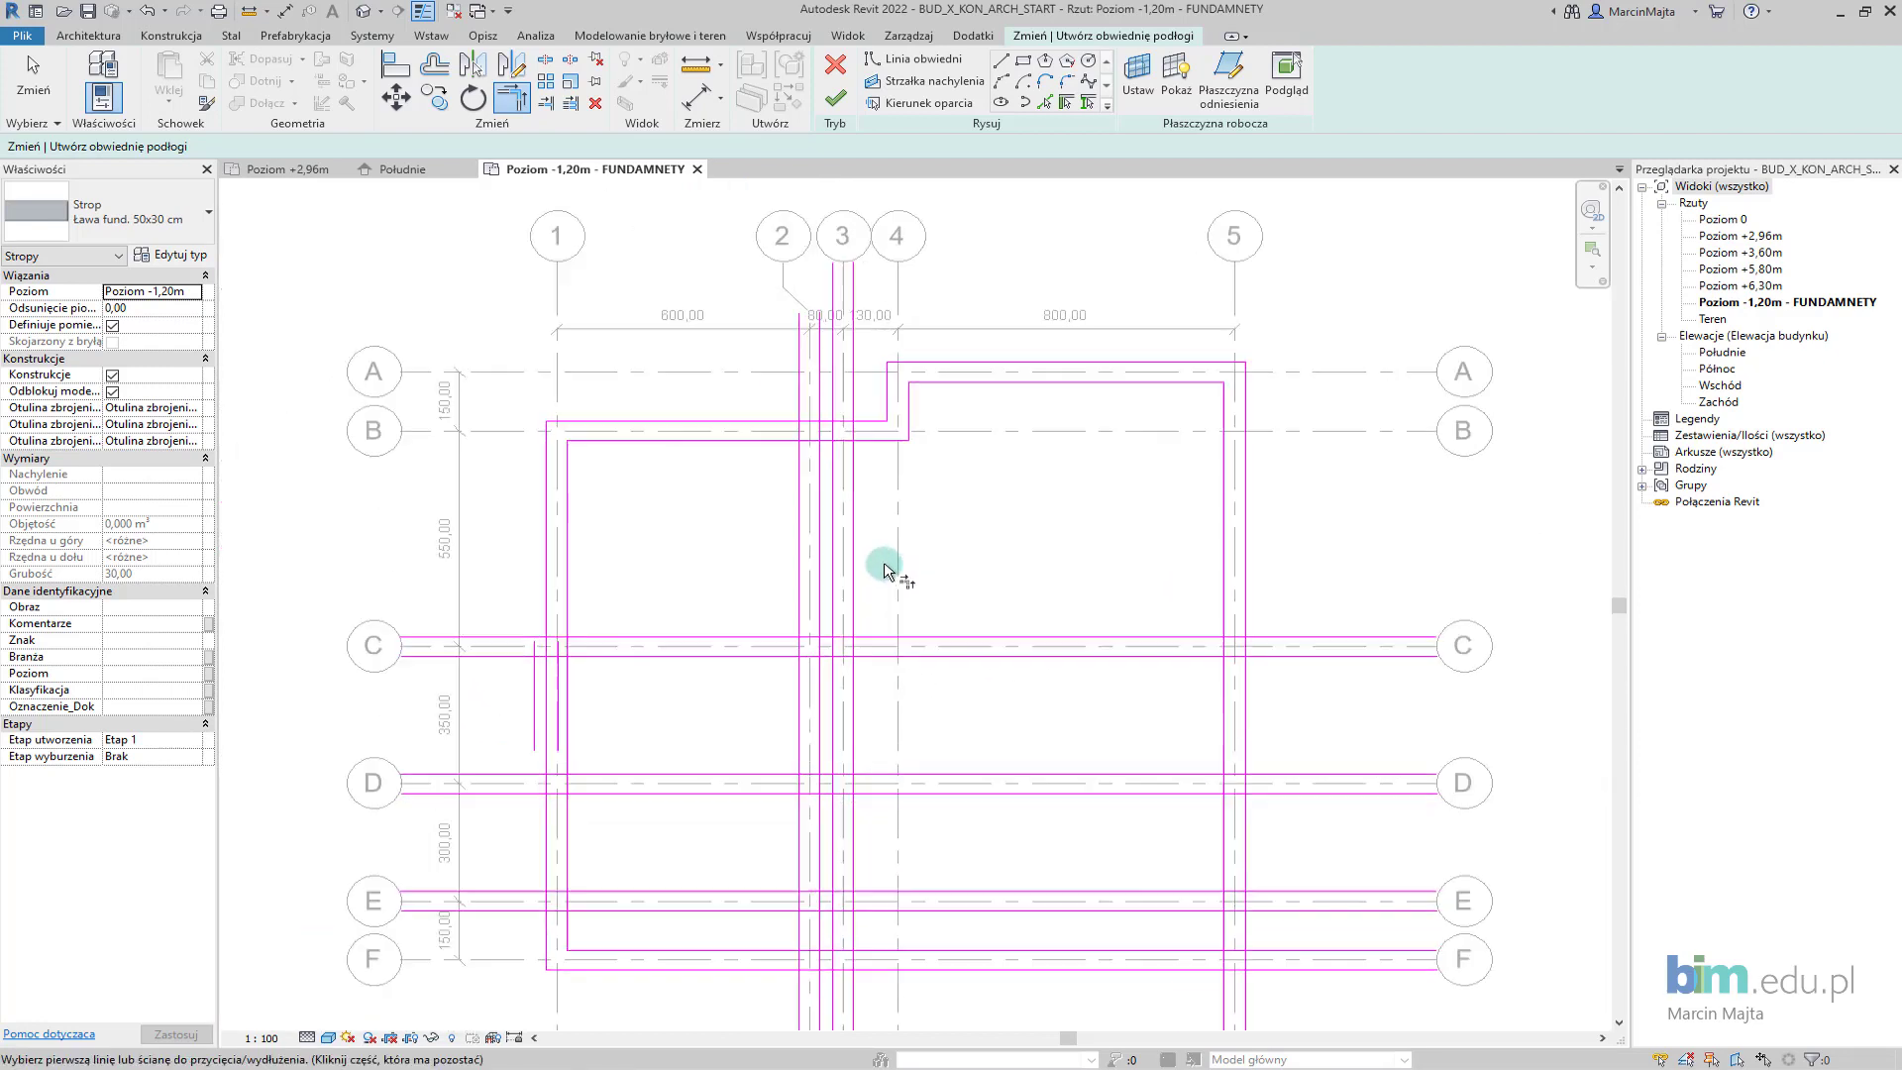
{"action": "scroll", "coordinate": [884, 569], "scroll_direction": "up", "scroll_amount": 1}
Restart Trim/Extend to Corner and pick the horizontal boundary line near grid C.
{"action": "middle_click_drag", "start_coordinate": [867, 580], "coordinate": [900, 544]}
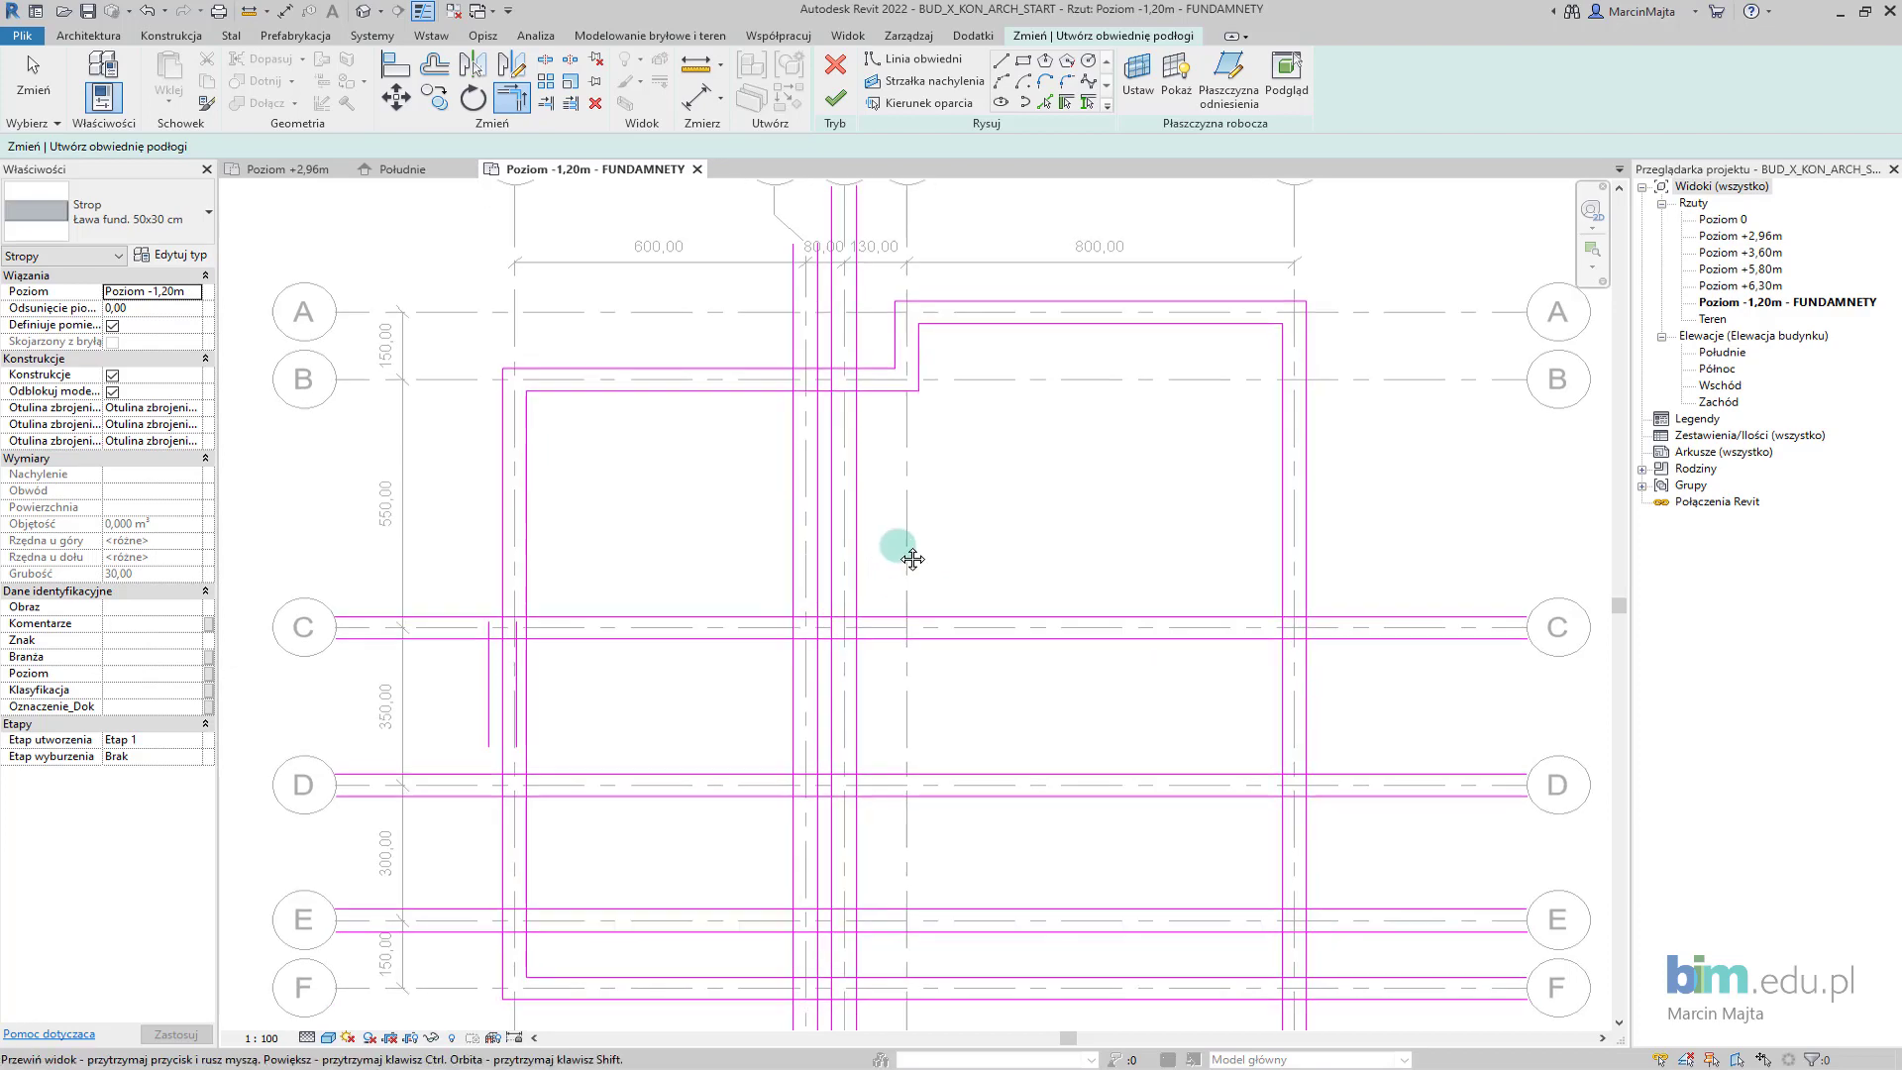
{"action": "scroll", "coordinate": [837, 573], "scroll_direction": "up", "scroll_amount": 1}
{"action": "scroll", "coordinate": [830, 582], "scroll_direction": "down", "scroll_amount": 1}
{"action": "key", "text": "Escape"}
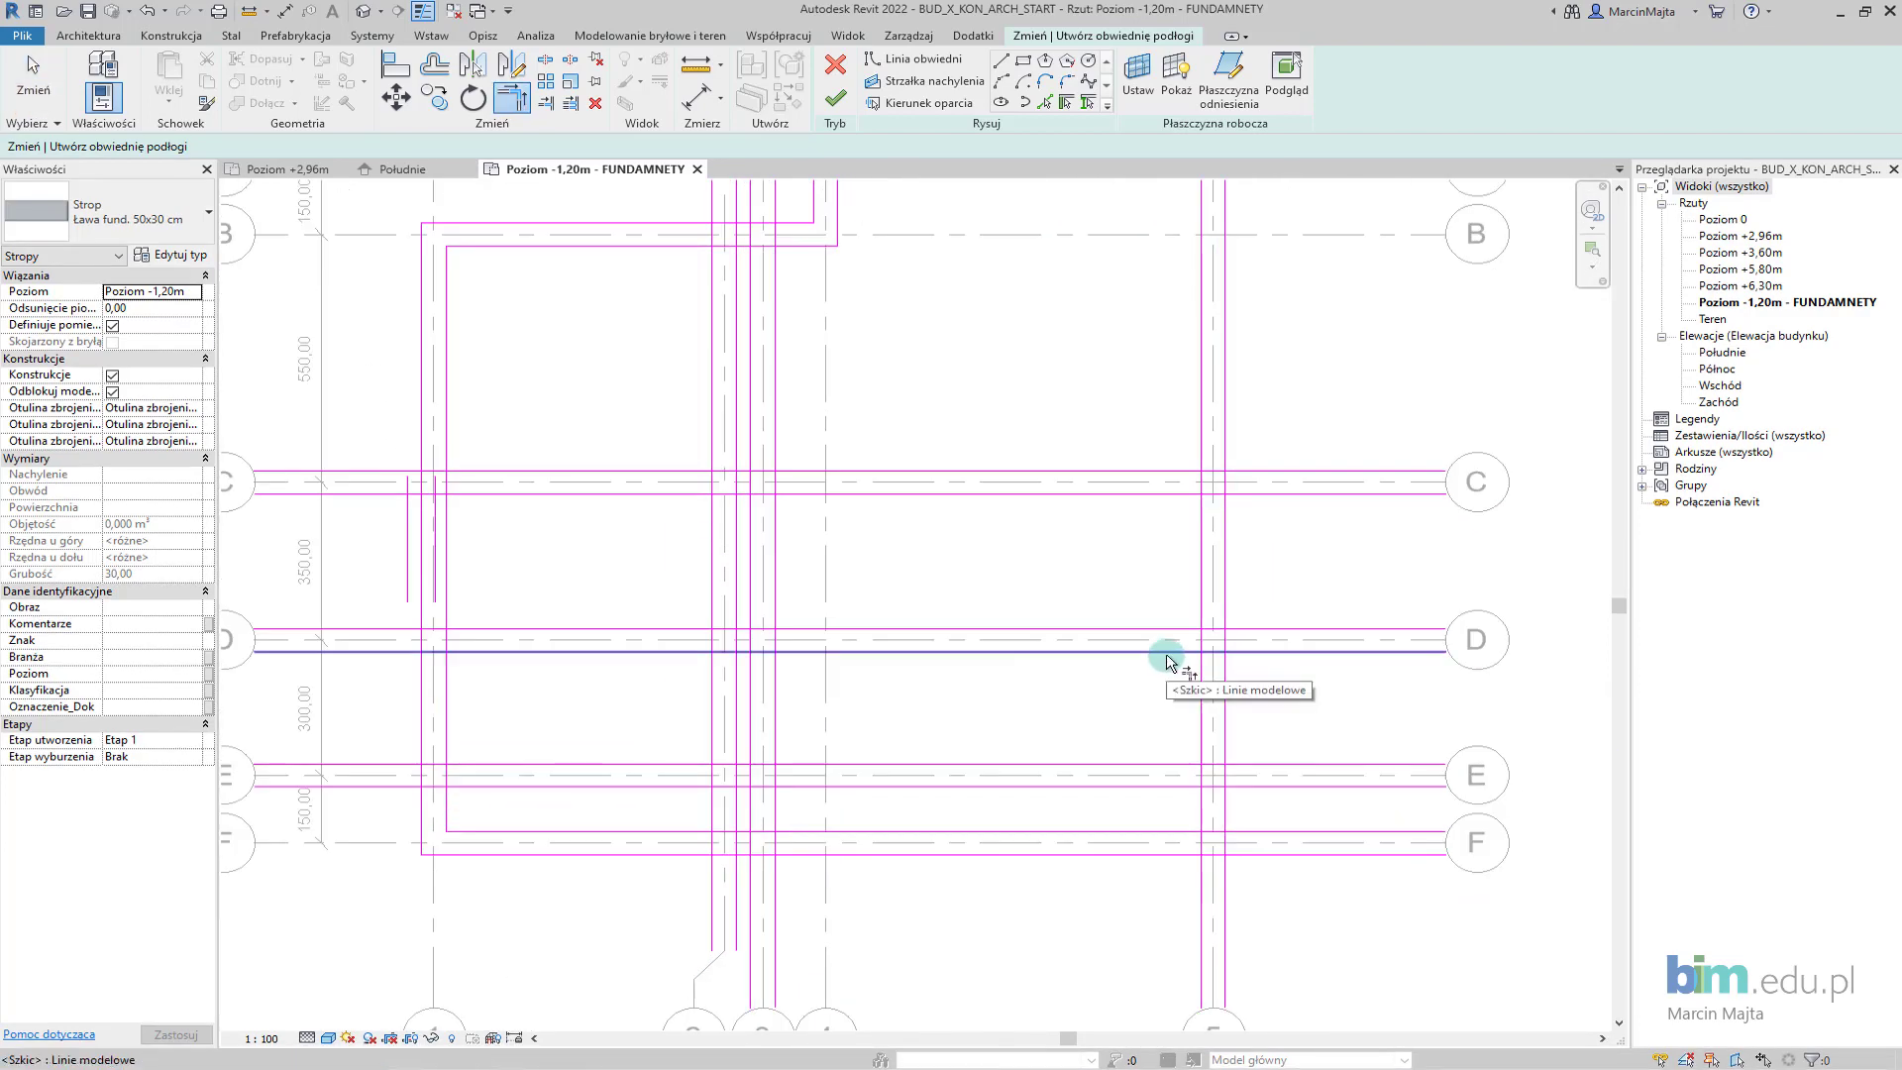
{"action": "key", "text": "t"}
{"action": "key", "text": "r"}
{"action": "scroll", "coordinate": [849, 713], "scroll_direction": "up", "scroll_amount": 1}
{"action": "scroll", "coordinate": [800, 733], "scroll_direction": "down", "scroll_amount": 2}
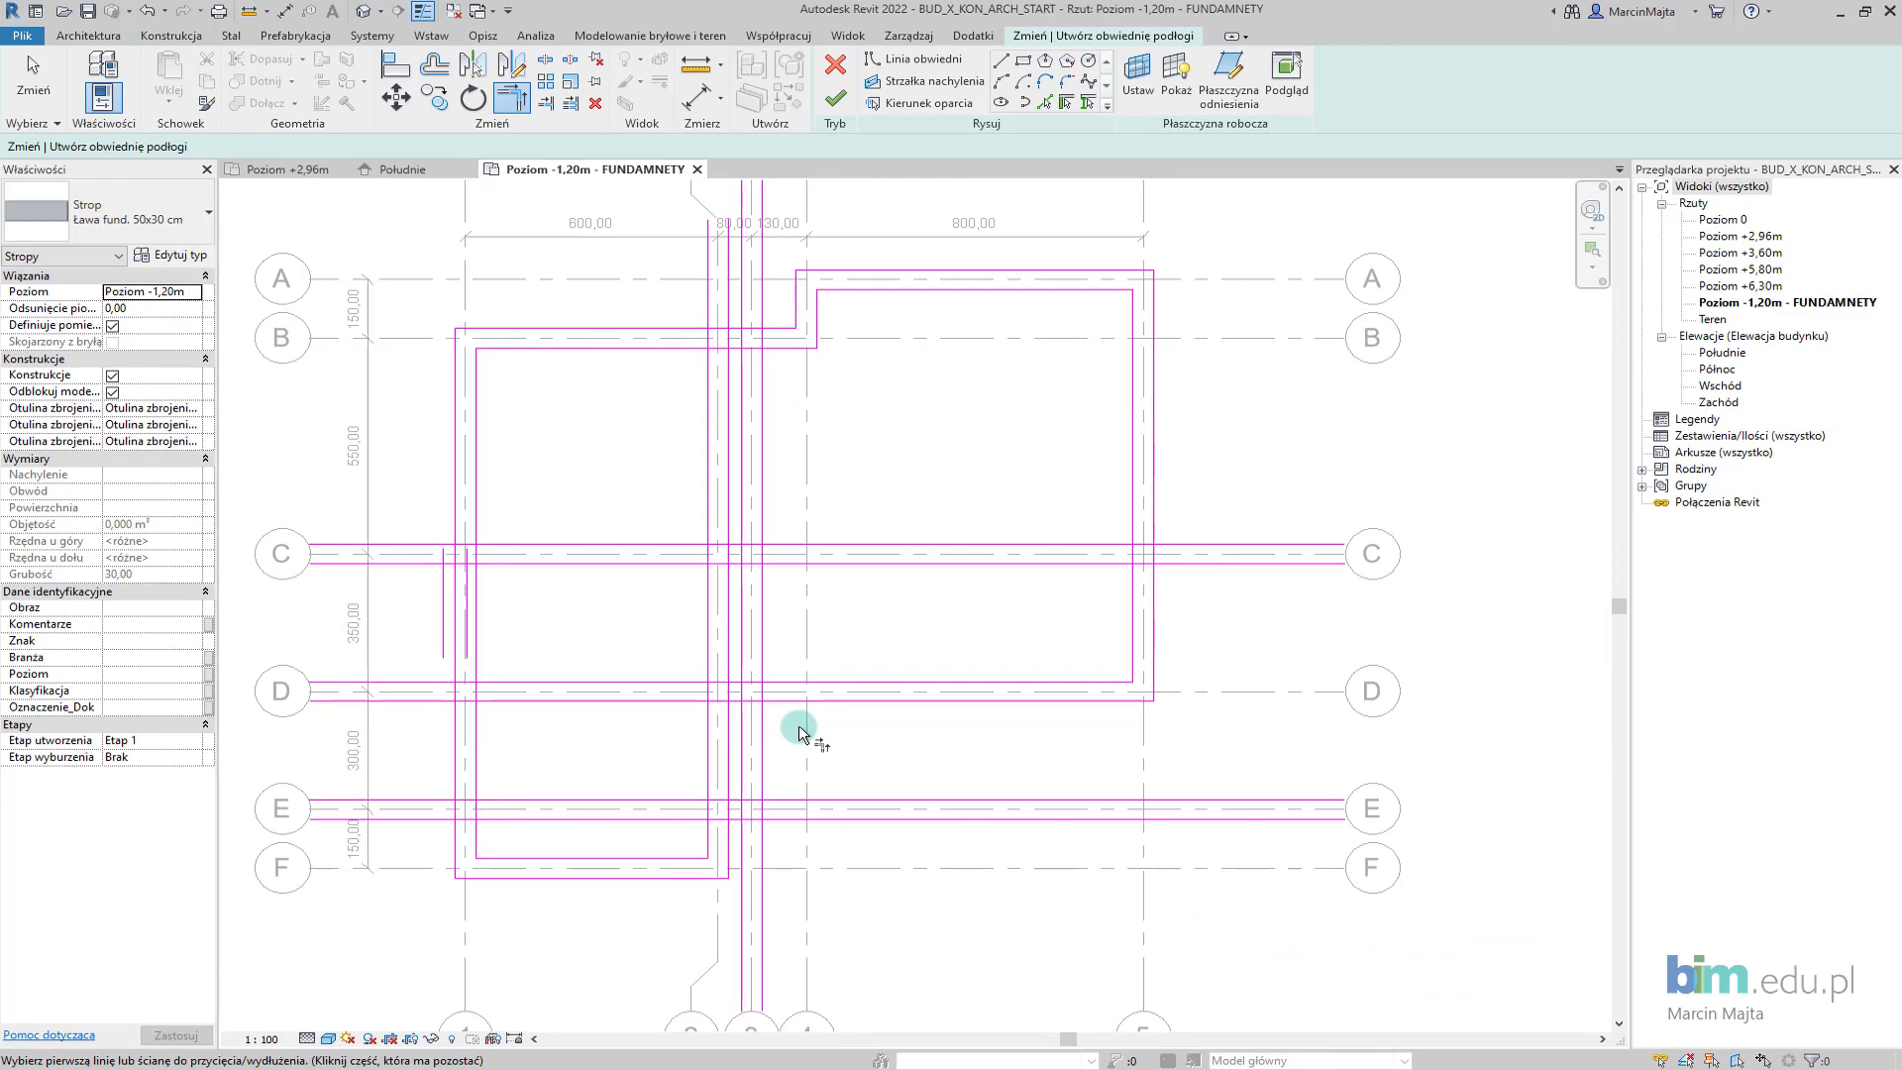
{"action": "key", "text": "Escape"}
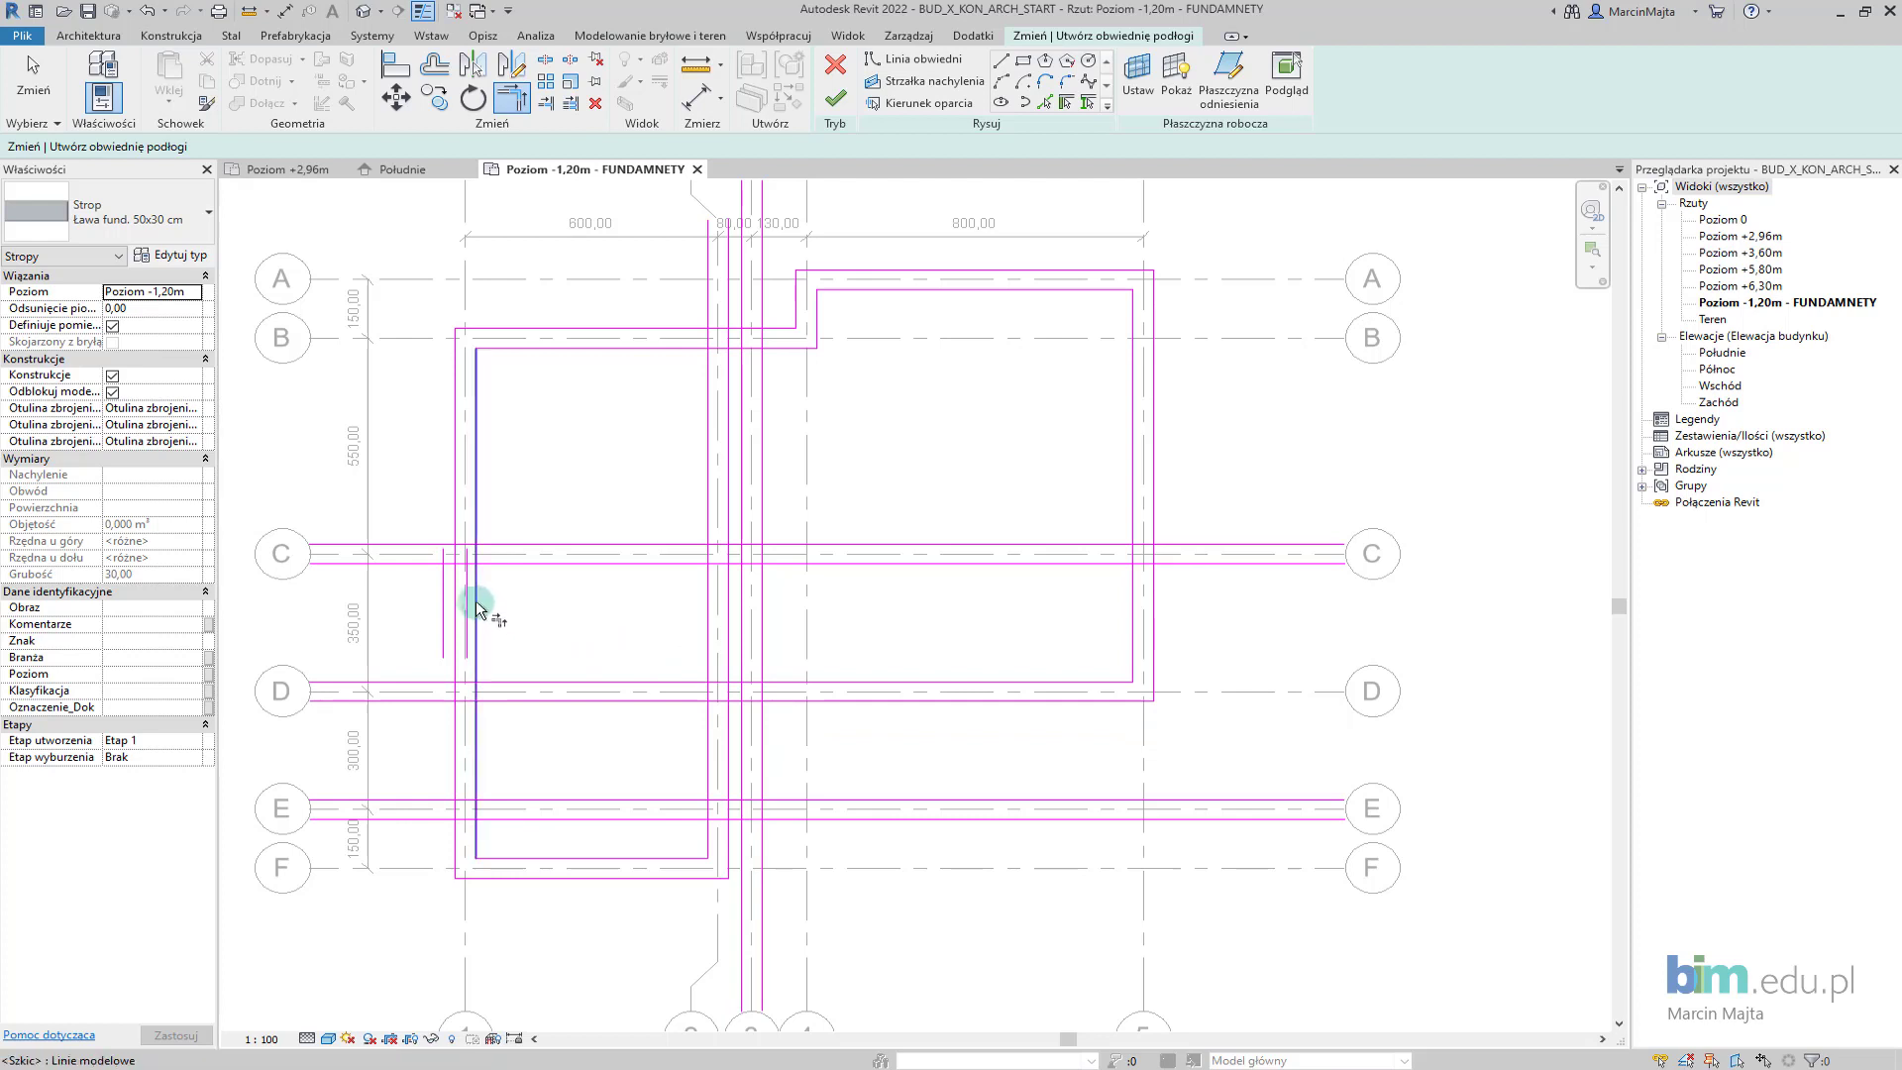
{"action": "scroll", "coordinate": [446, 594], "scroll_direction": "up", "scroll_amount": 3}
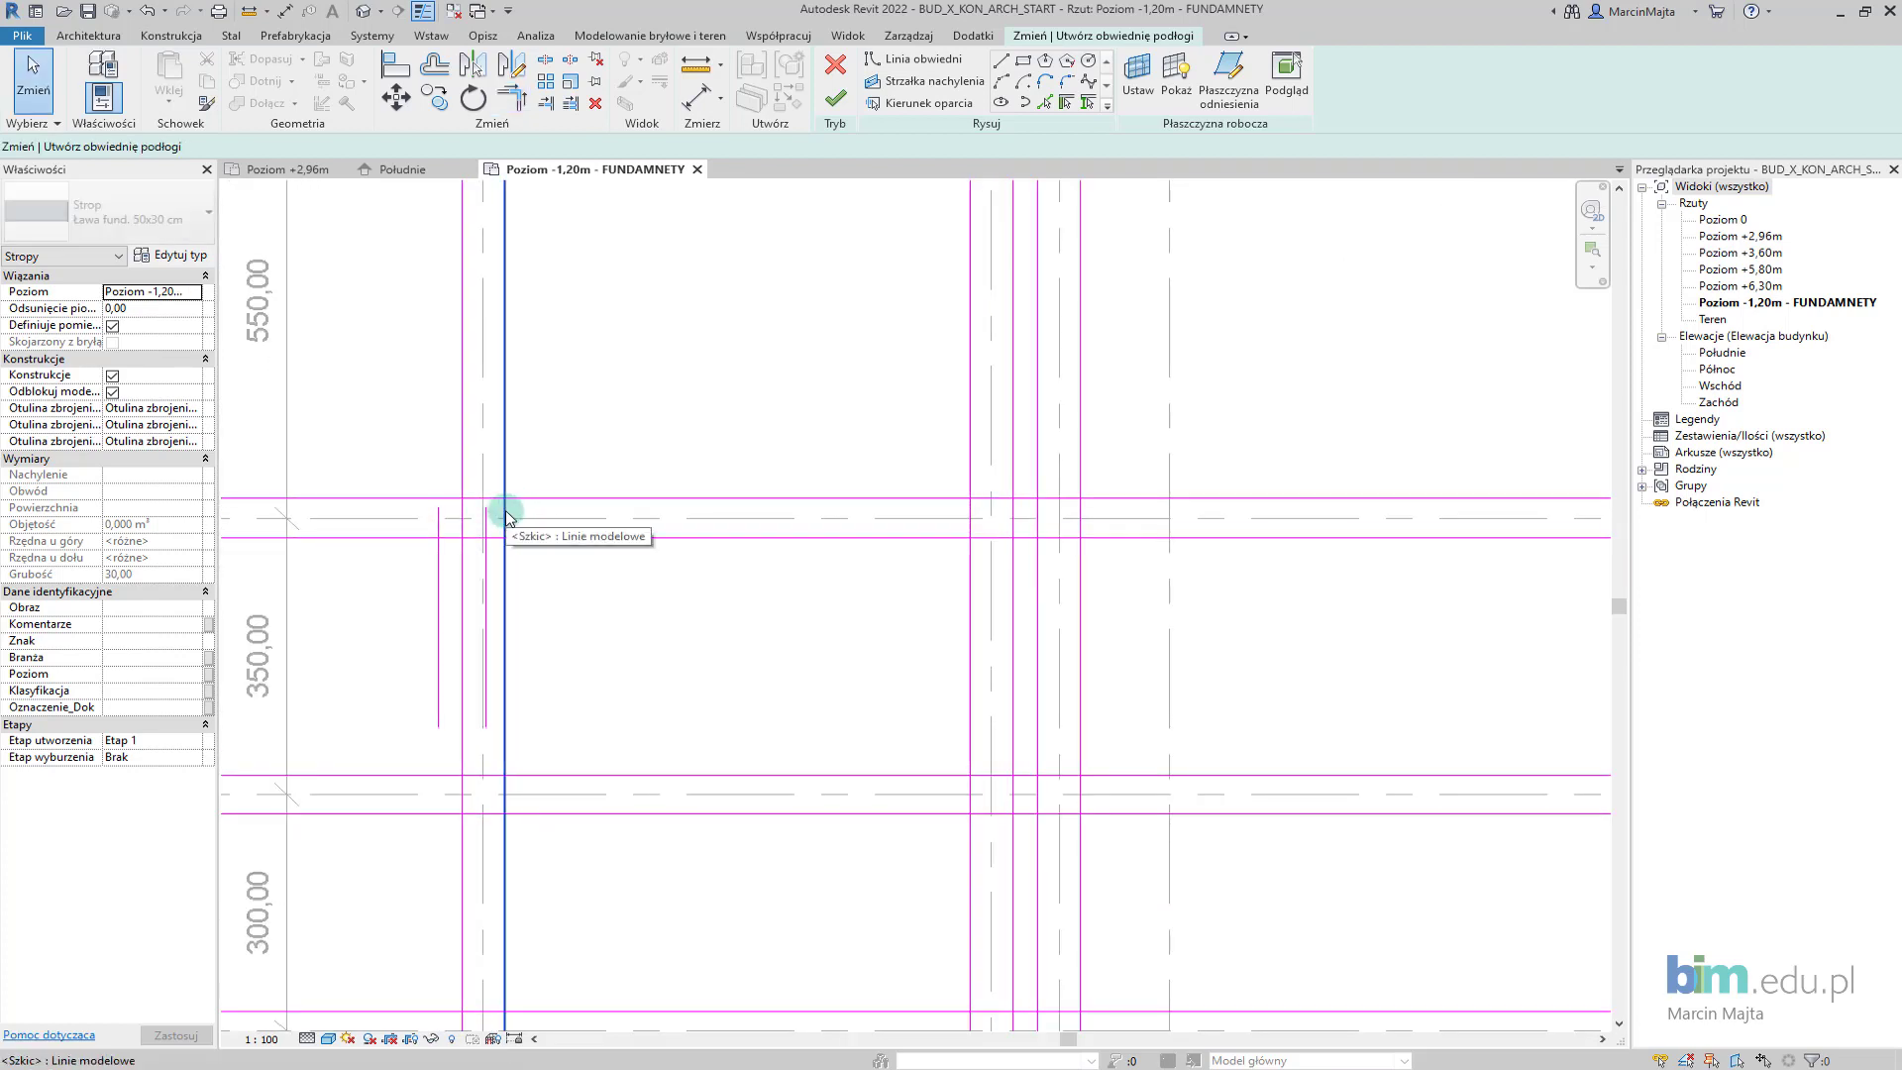
{"action": "key", "text": "t"}
{"action": "key", "text": "r"}
{"action": "left_click", "coordinate": [510, 498]}
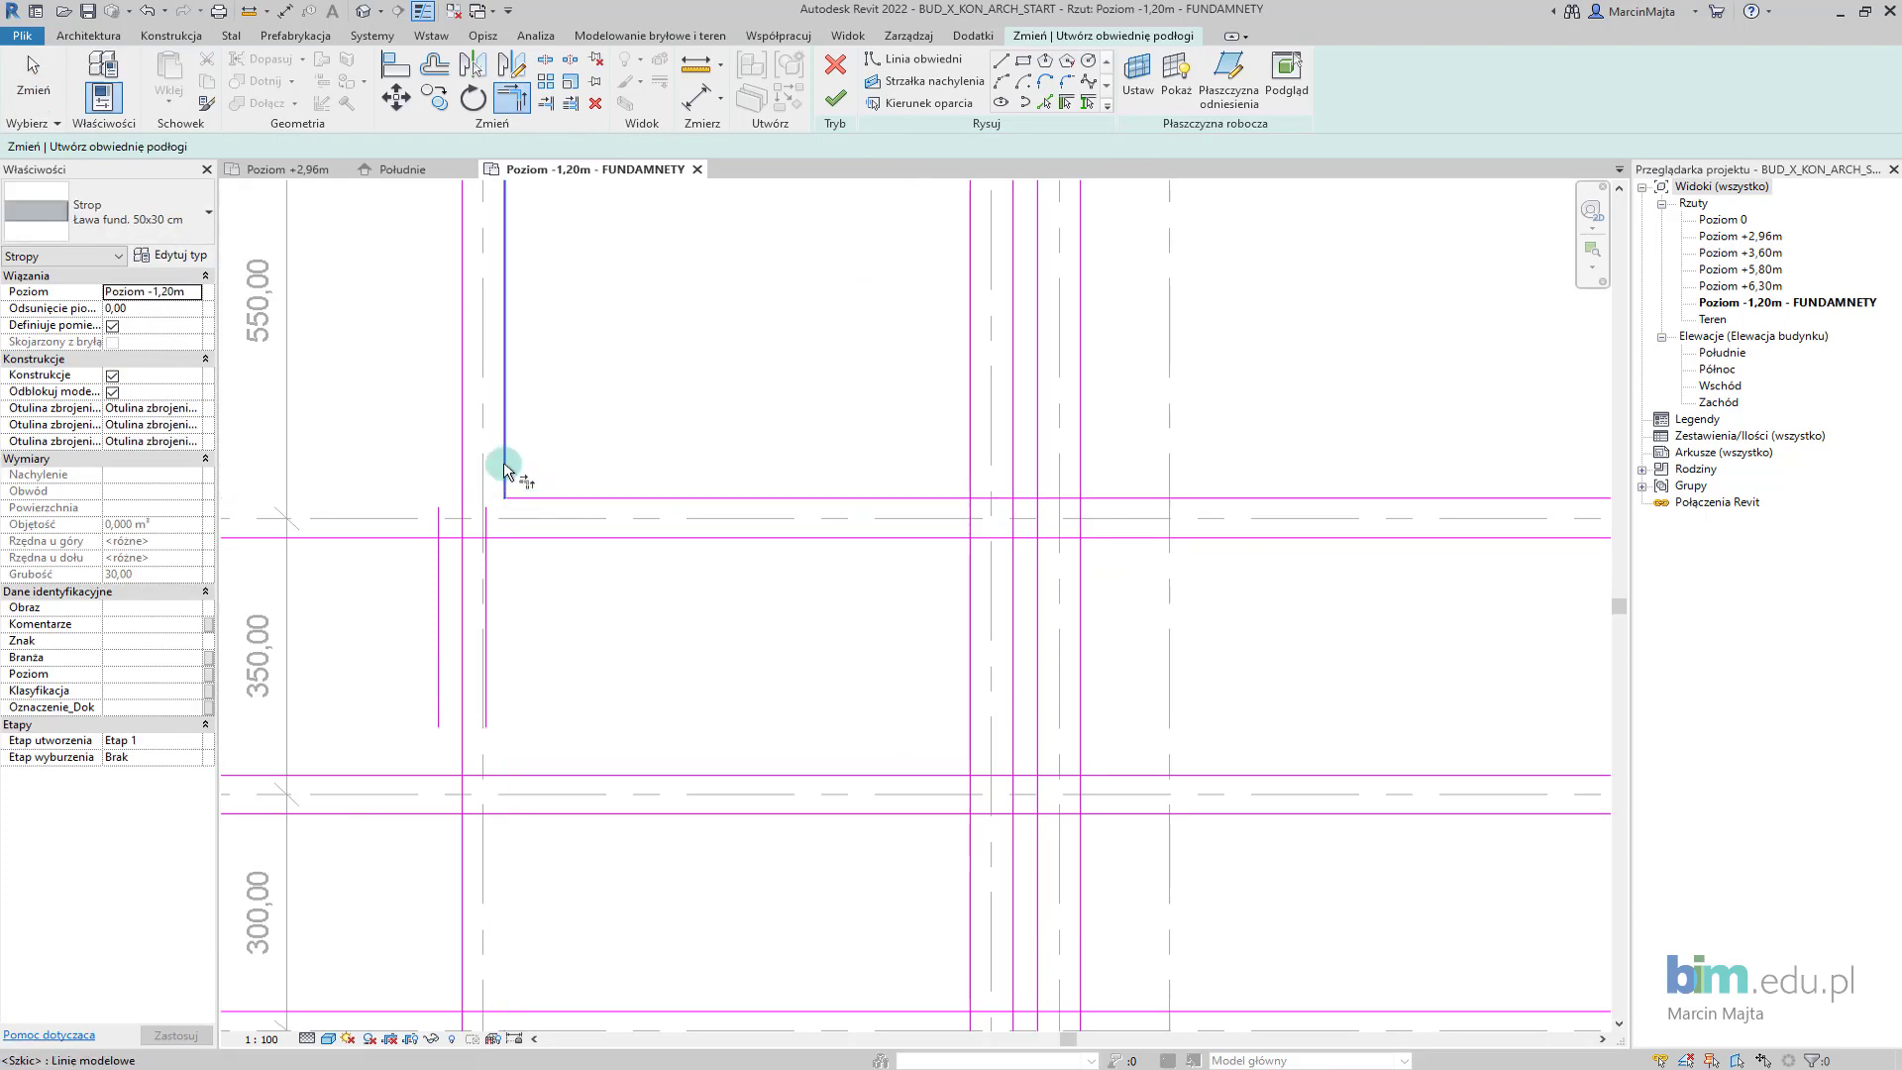
{"action": "scroll", "coordinate": [538, 666], "scroll_direction": "down", "scroll_amount": 3}
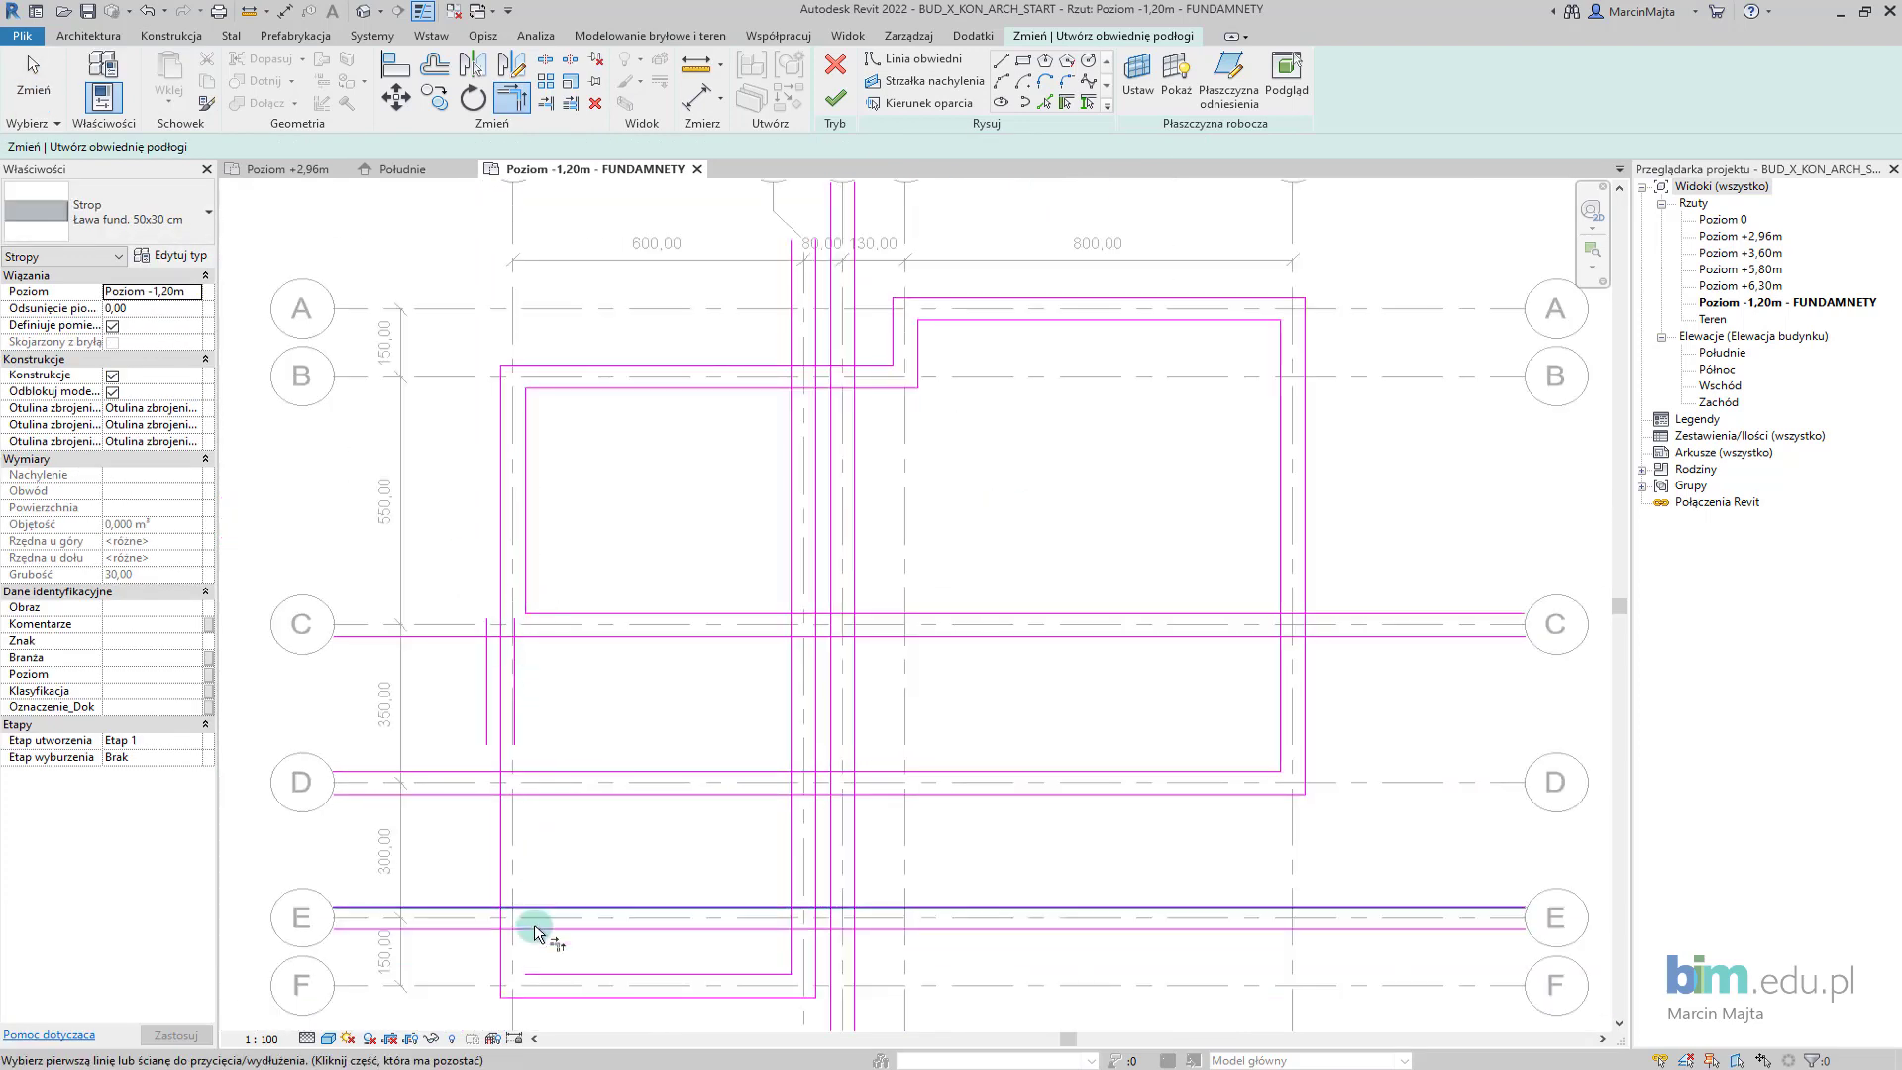
{"action": "scroll", "coordinate": [523, 759], "scroll_direction": "up", "scroll_amount": 3}
{"action": "key", "text": "t"}
{"action": "key", "text": "r"}
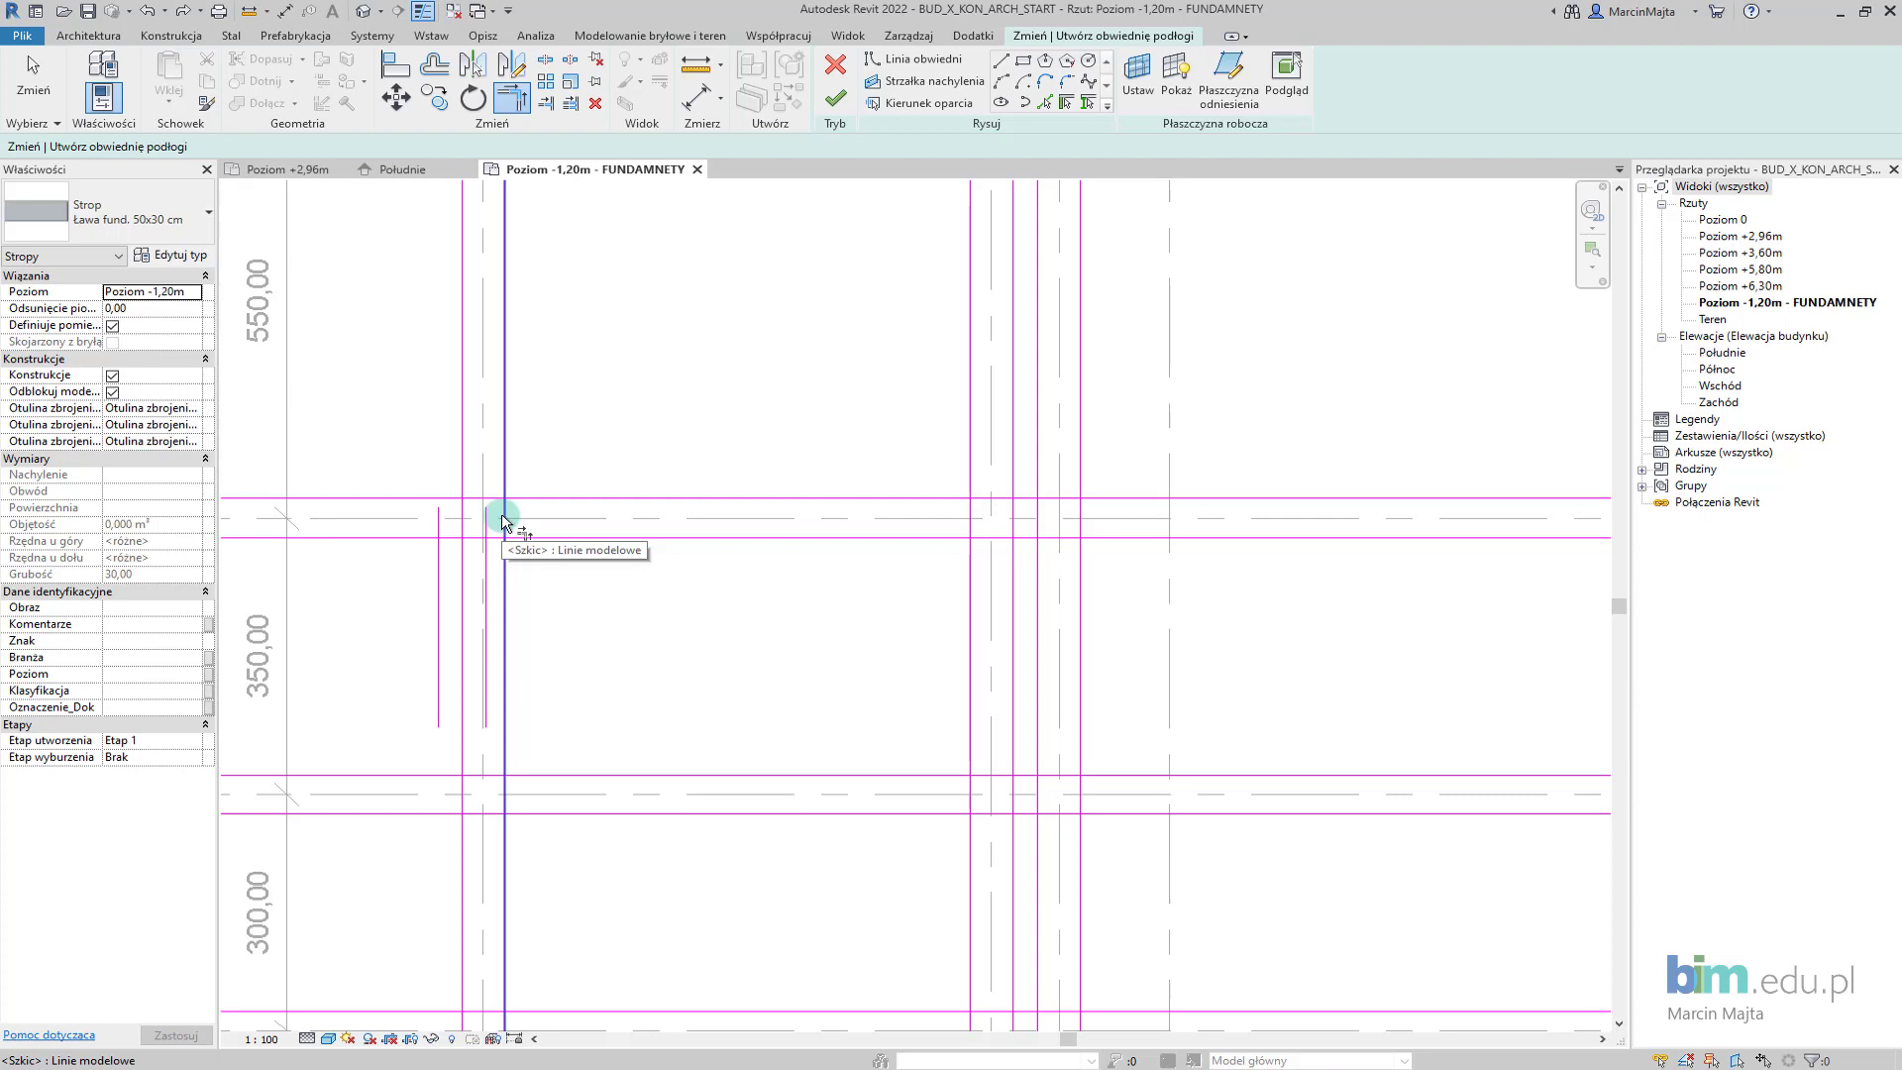
Split the left boundary line at grid C and corner both pieces with the adjacent horizontal lines.
{"action": "key", "text": "s"}
{"action": "key", "text": "l"}
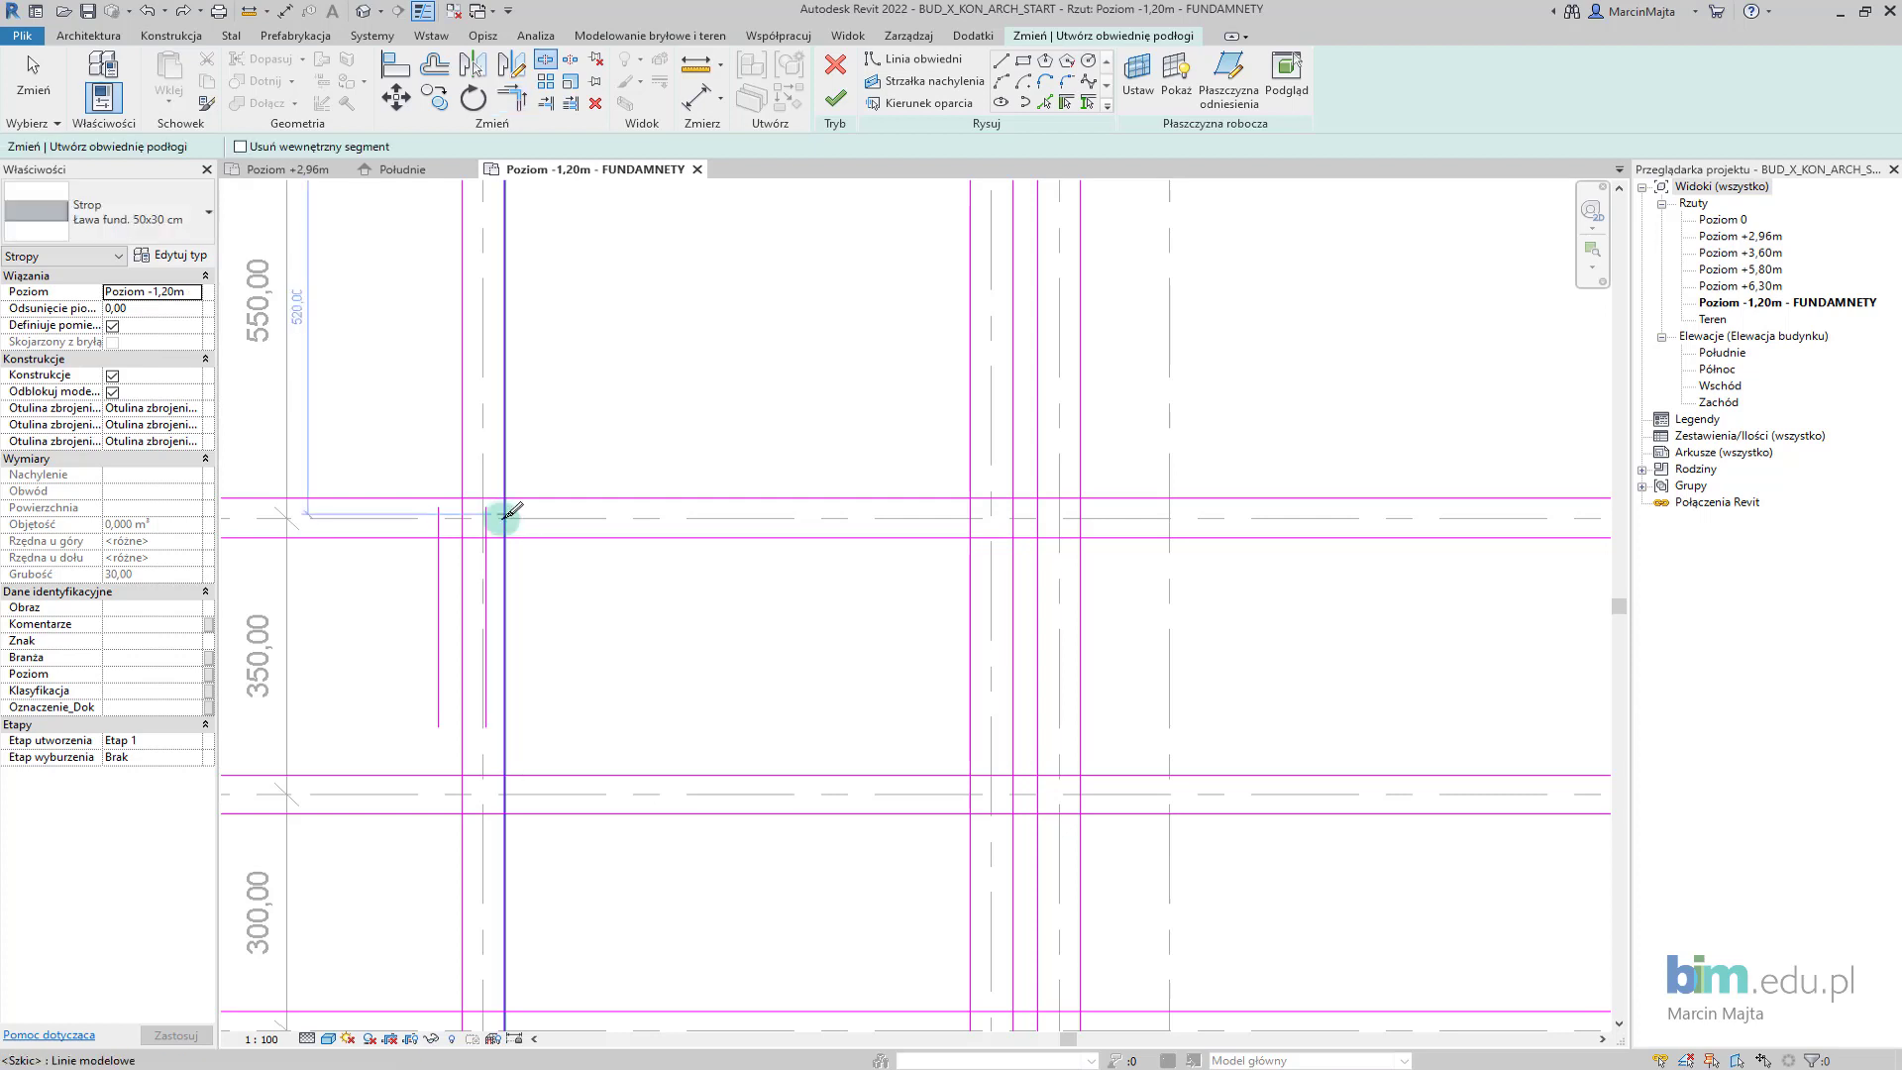
{"action": "left_click", "coordinate": [498, 512]}
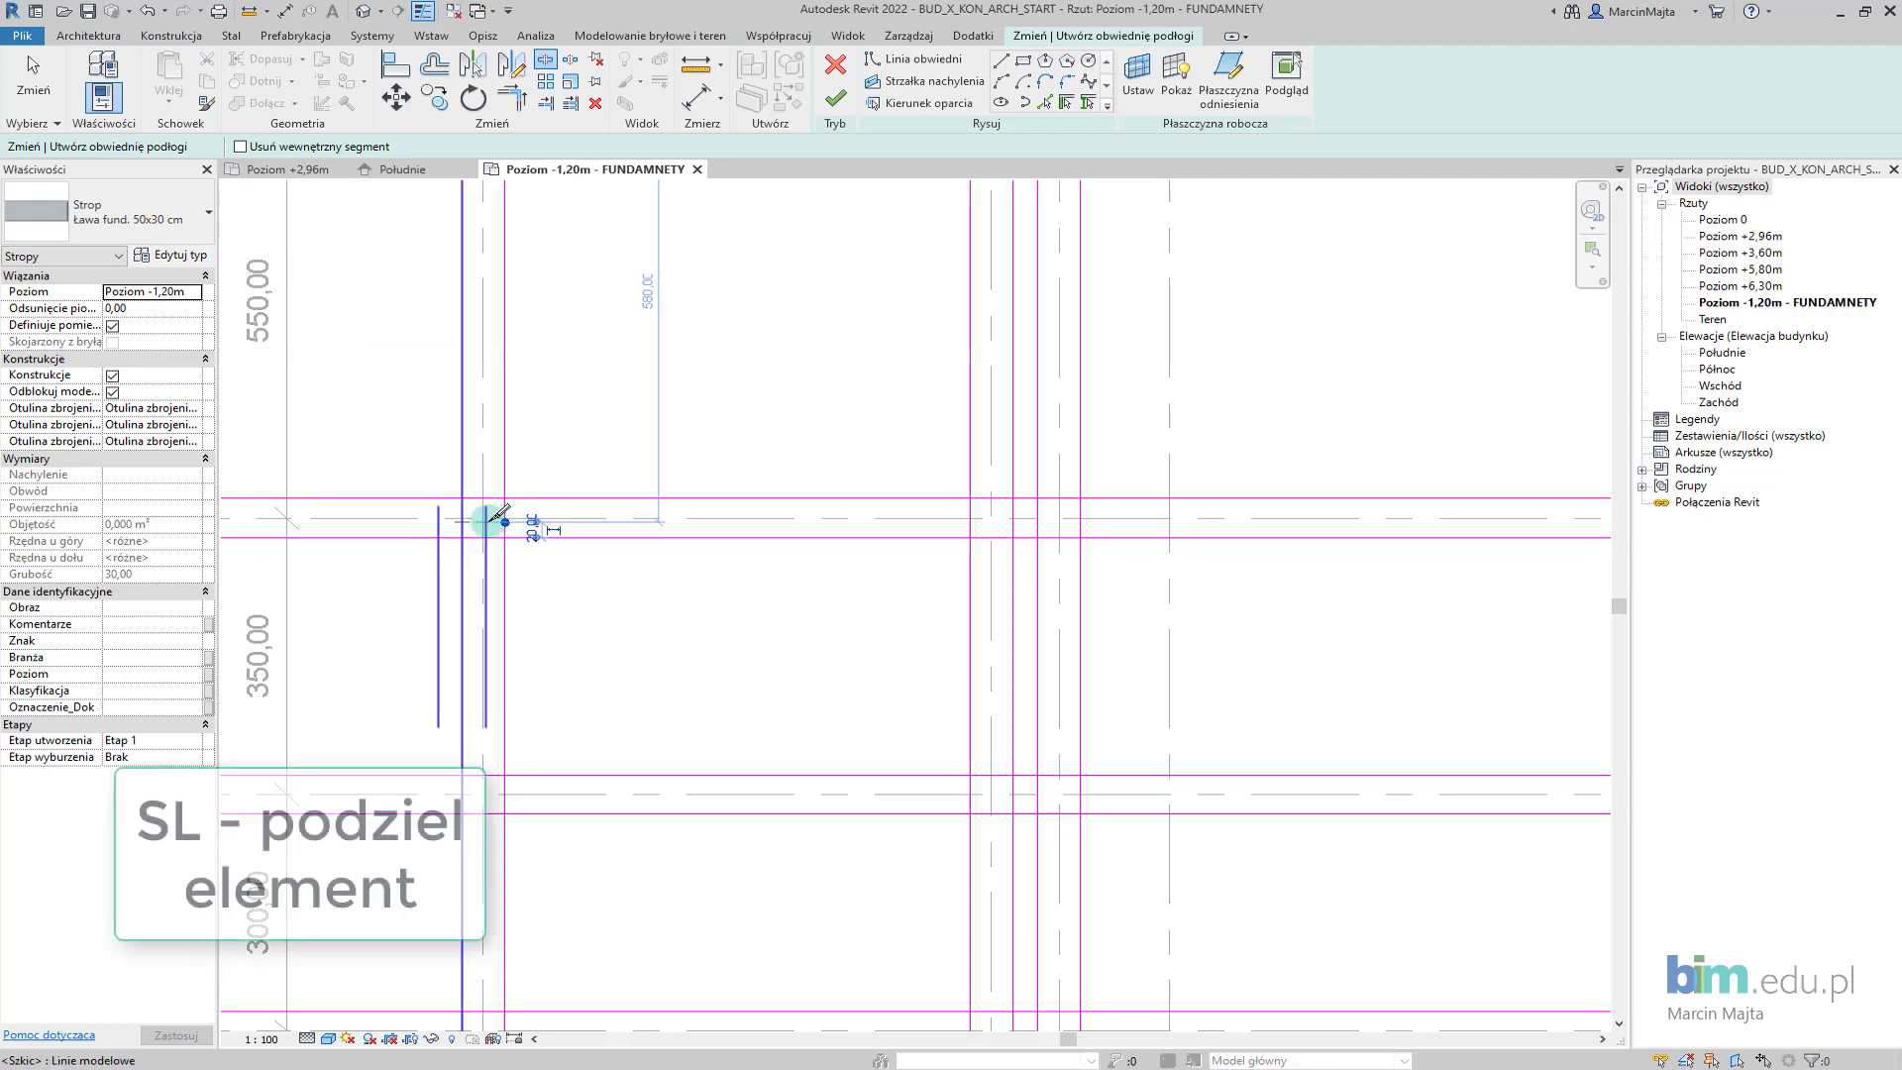
{"action": "key", "text": "t"}
{"action": "key", "text": "r"}
{"action": "left_click", "coordinate": [515, 503]}
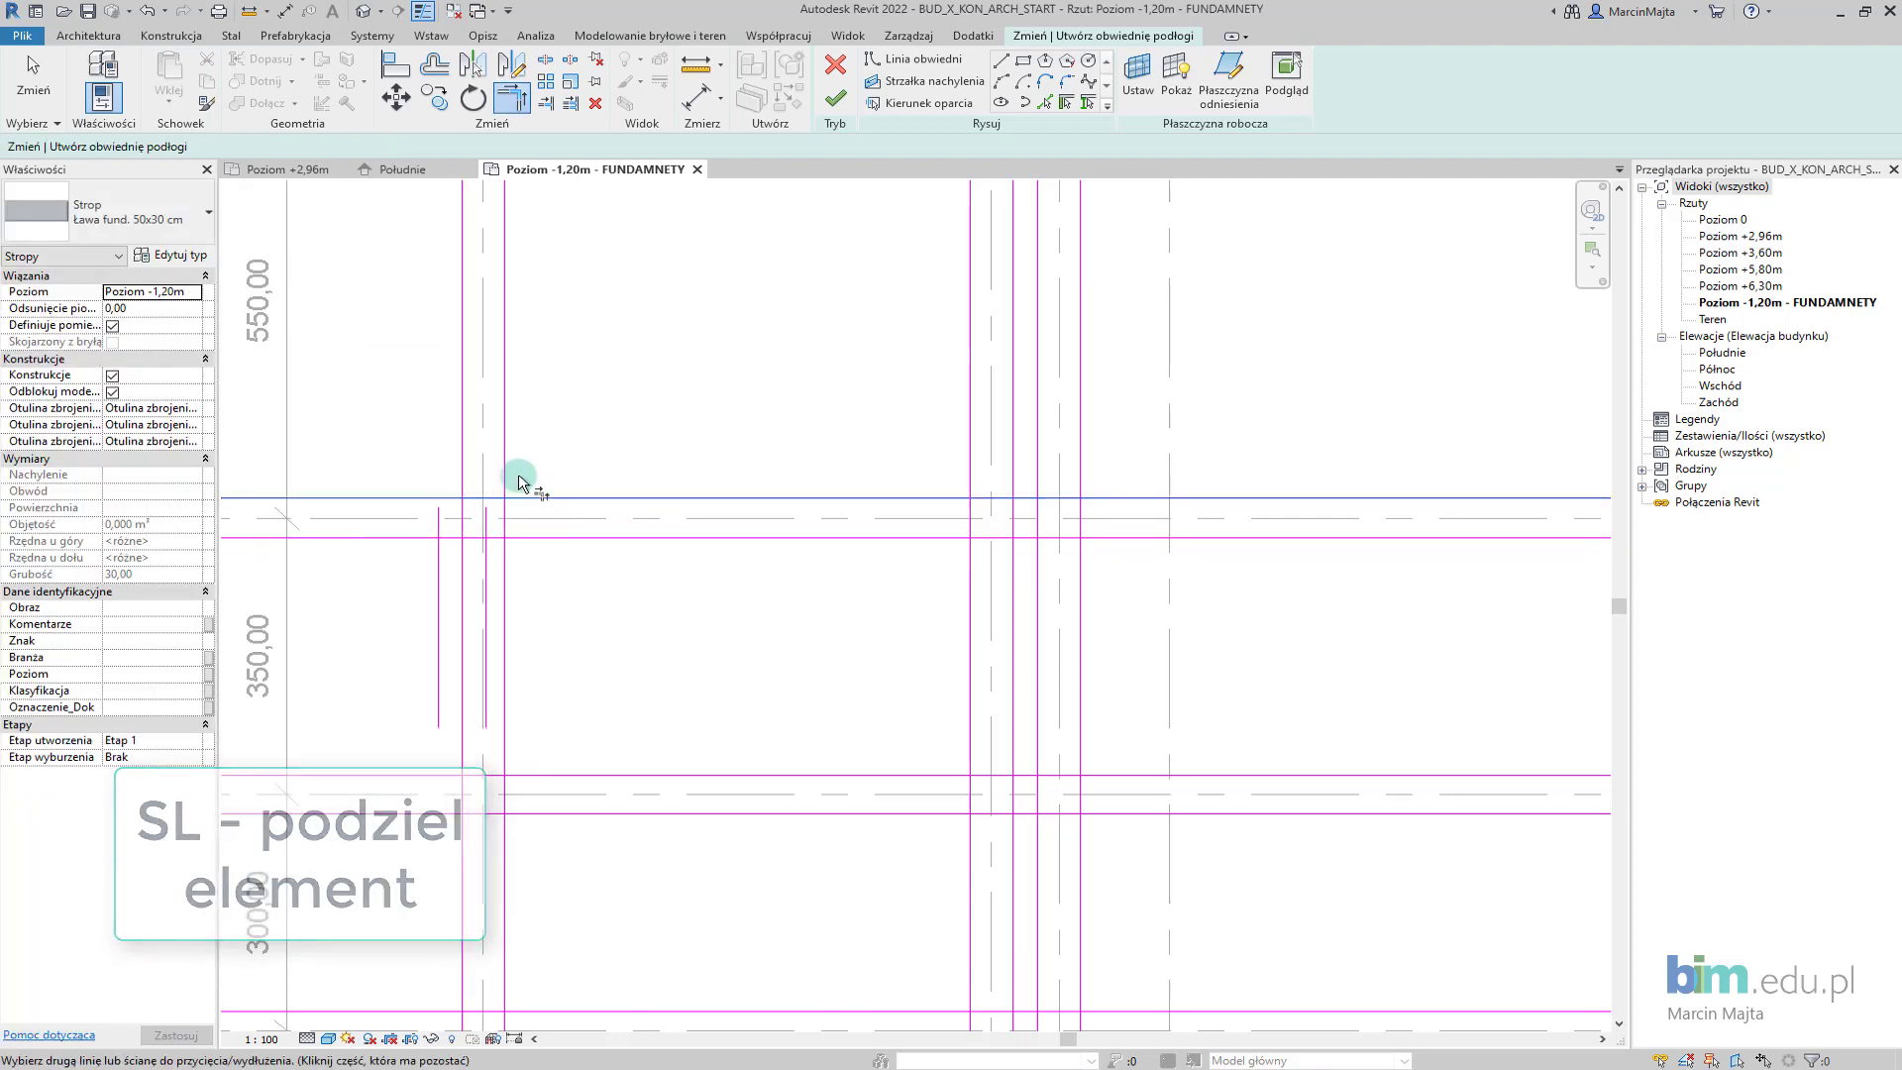
{"action": "left_click", "coordinate": [511, 460]}
{"action": "left_click", "coordinate": [535, 538]}
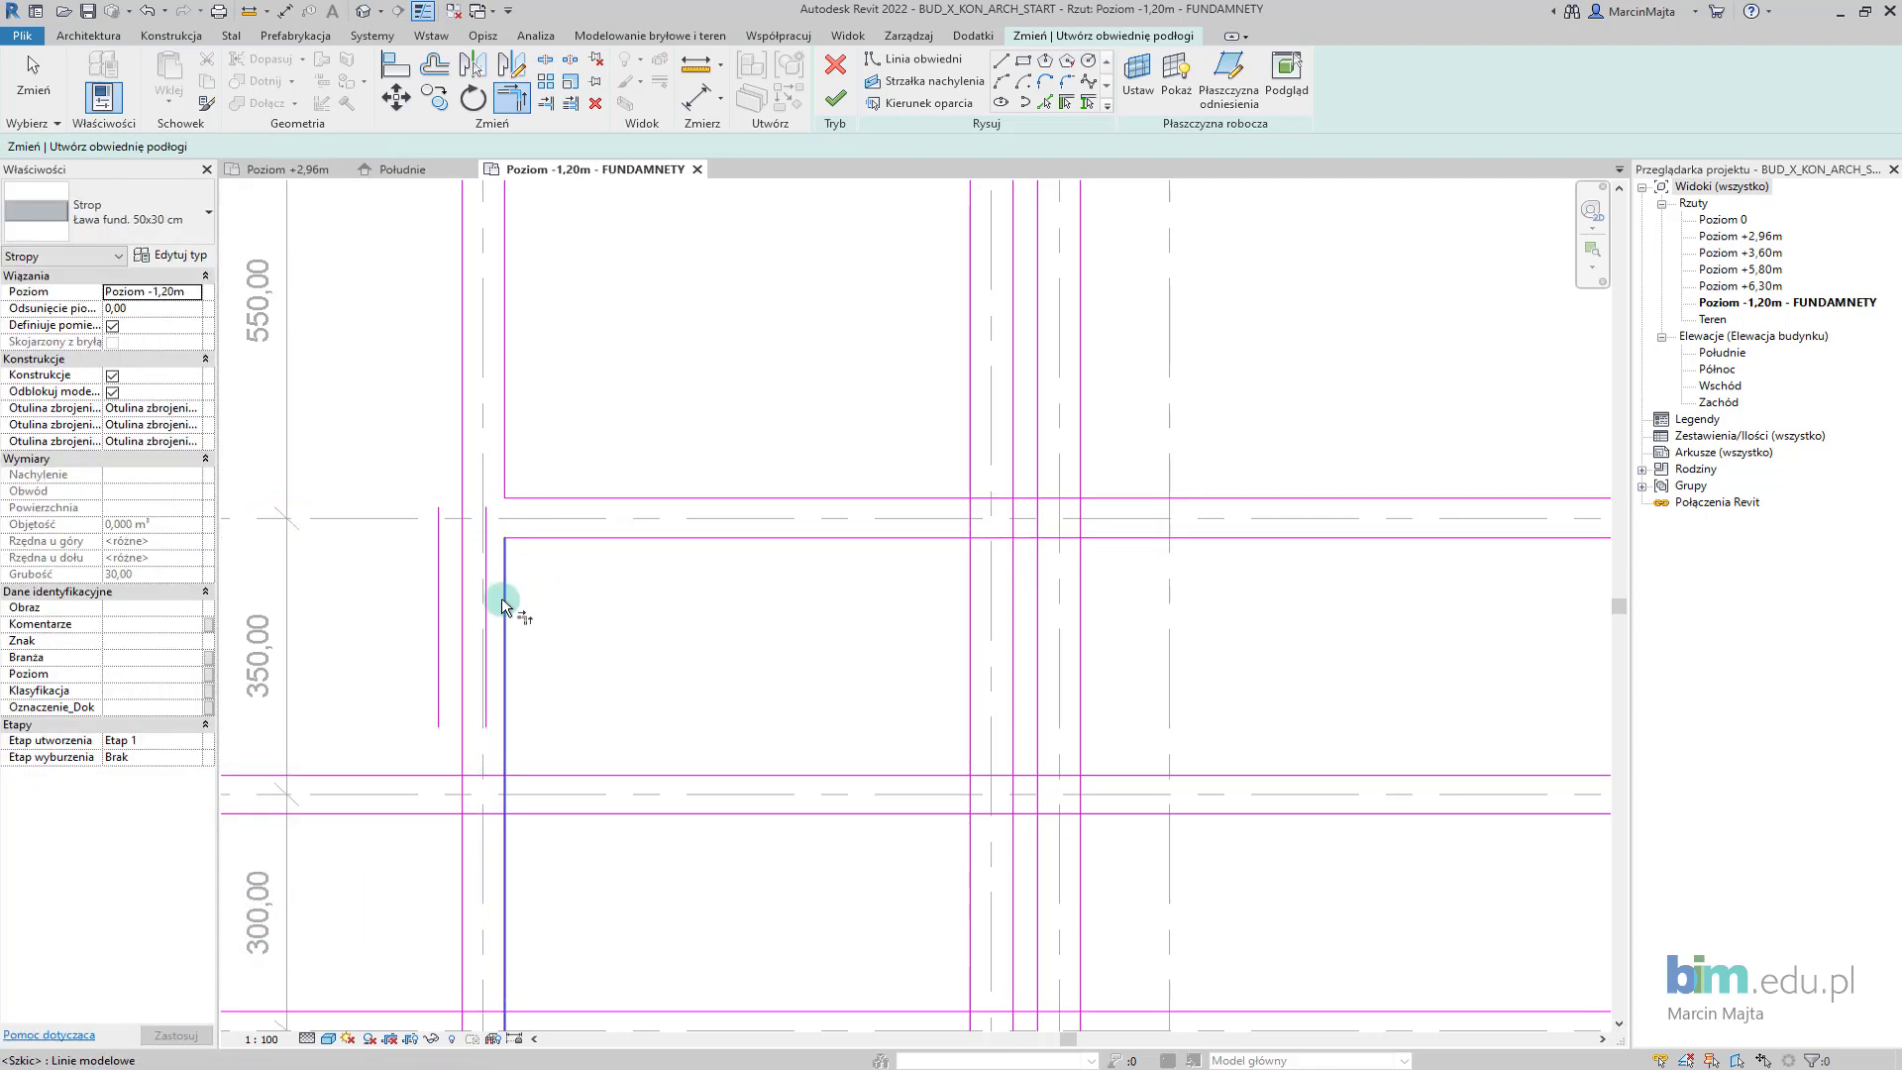
{"action": "left_click", "coordinate": [501, 605]}
{"action": "scroll", "coordinate": [551, 658], "scroll_direction": "down", "scroll_amount": 2}
{"action": "middle_click_drag", "start_coordinate": [565, 688], "coordinate": [615, 658]}
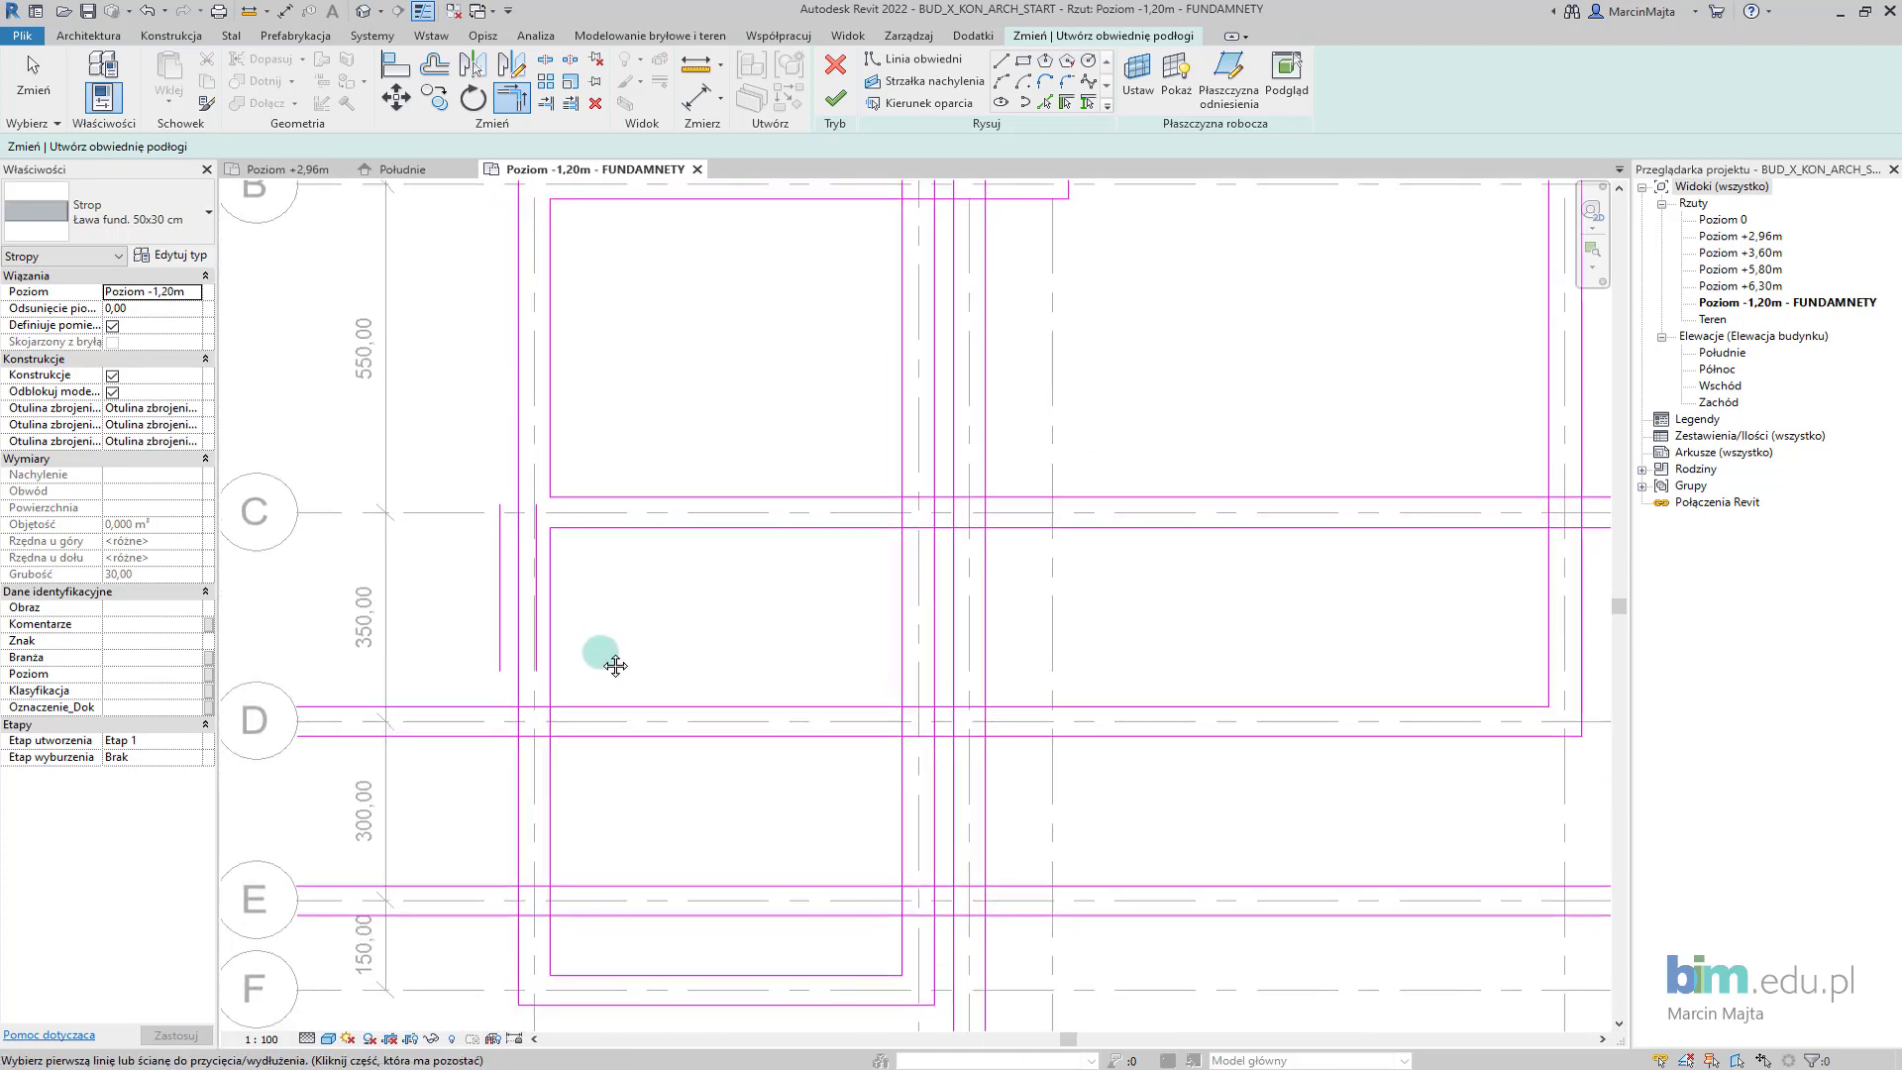
{"action": "scroll", "coordinate": [599, 622], "scroll_direction": "down", "scroll_amount": 1}
{"action": "scroll", "coordinate": [634, 673], "scroll_direction": "down", "scroll_amount": 1}
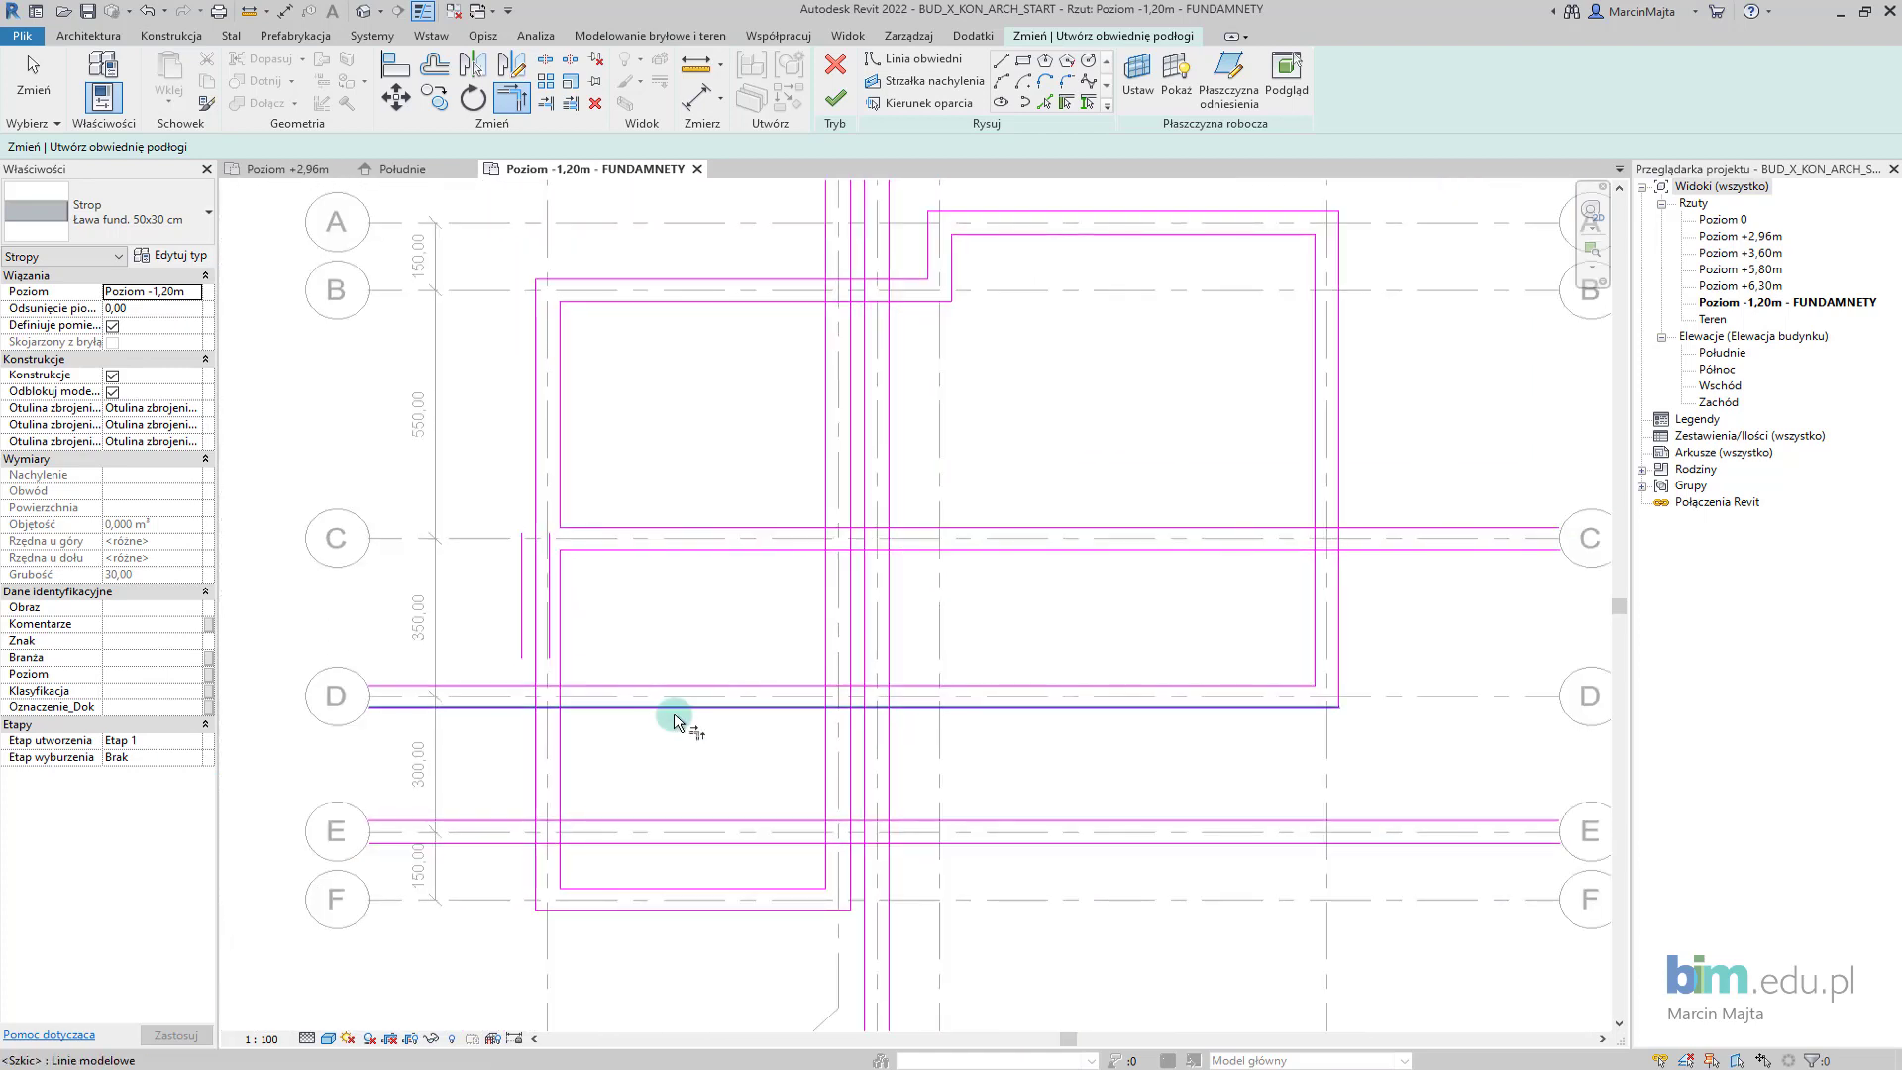
{"action": "middle_click_drag", "start_coordinate": [674, 721], "coordinate": [645, 722]}
{"action": "middle_click_drag", "start_coordinate": [578, 531], "coordinate": [547, 521]}
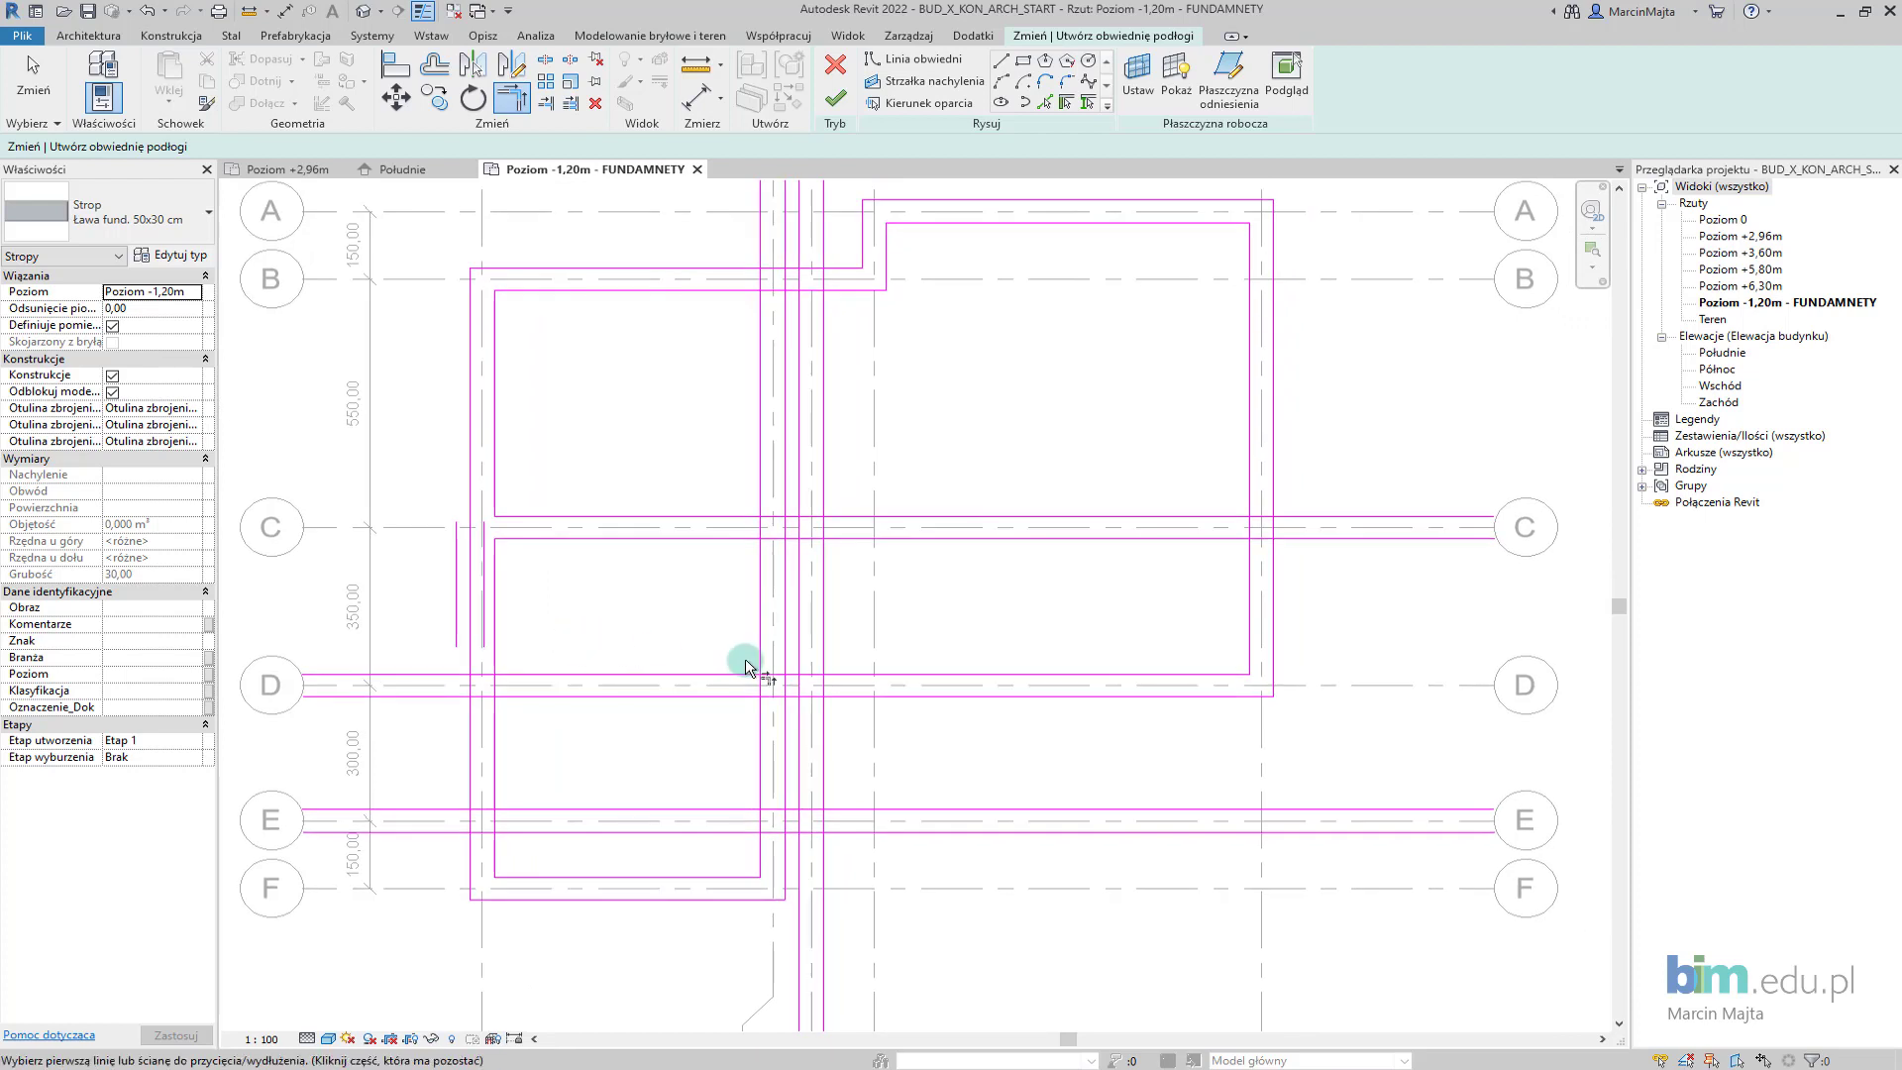
{"action": "mouse_move", "coordinate": [745, 667]}
{"action": "middle_mouse_down"}
{"action": "mouse_move", "coordinate": [701, 675]}
{"action": "mouse_move", "coordinate": [833, 594]}
{"action": "middle_mouse_up"}
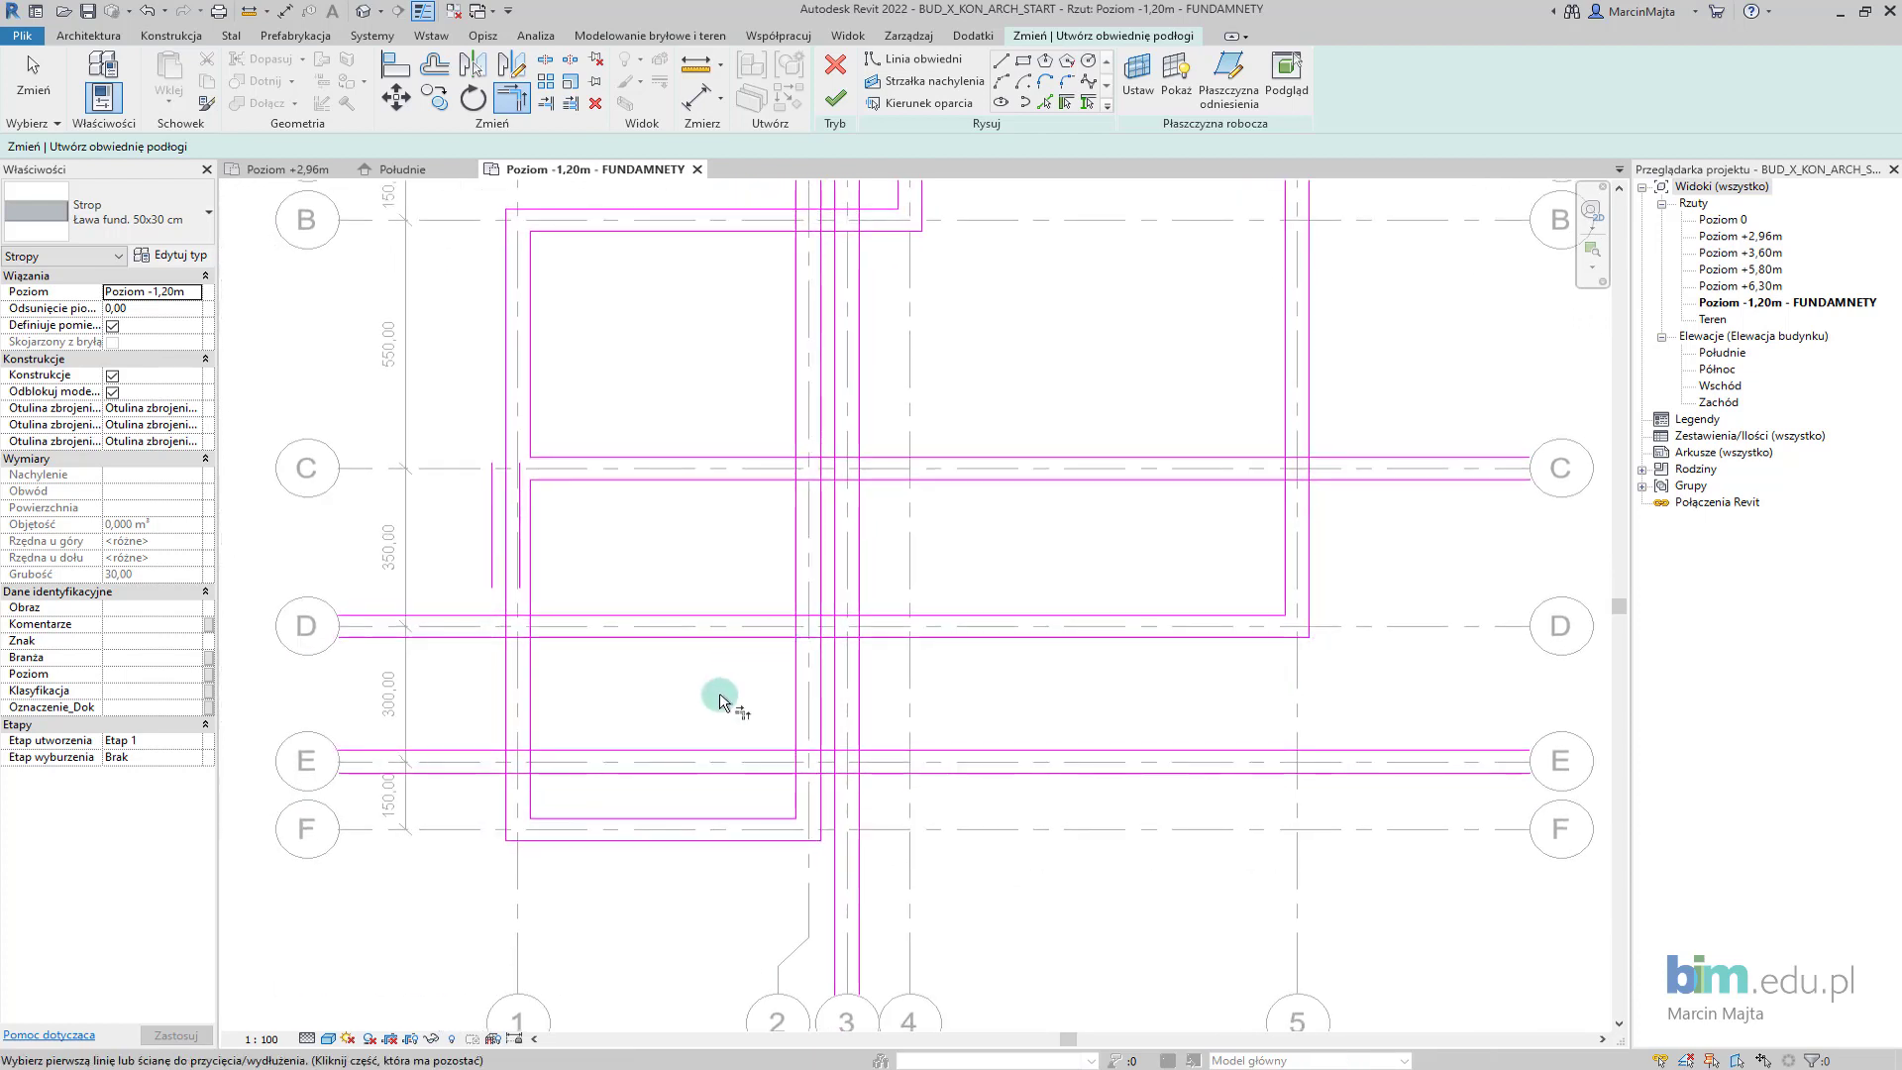
{"action": "middle_click_drag", "start_coordinate": [728, 698], "coordinate": [744, 737]}
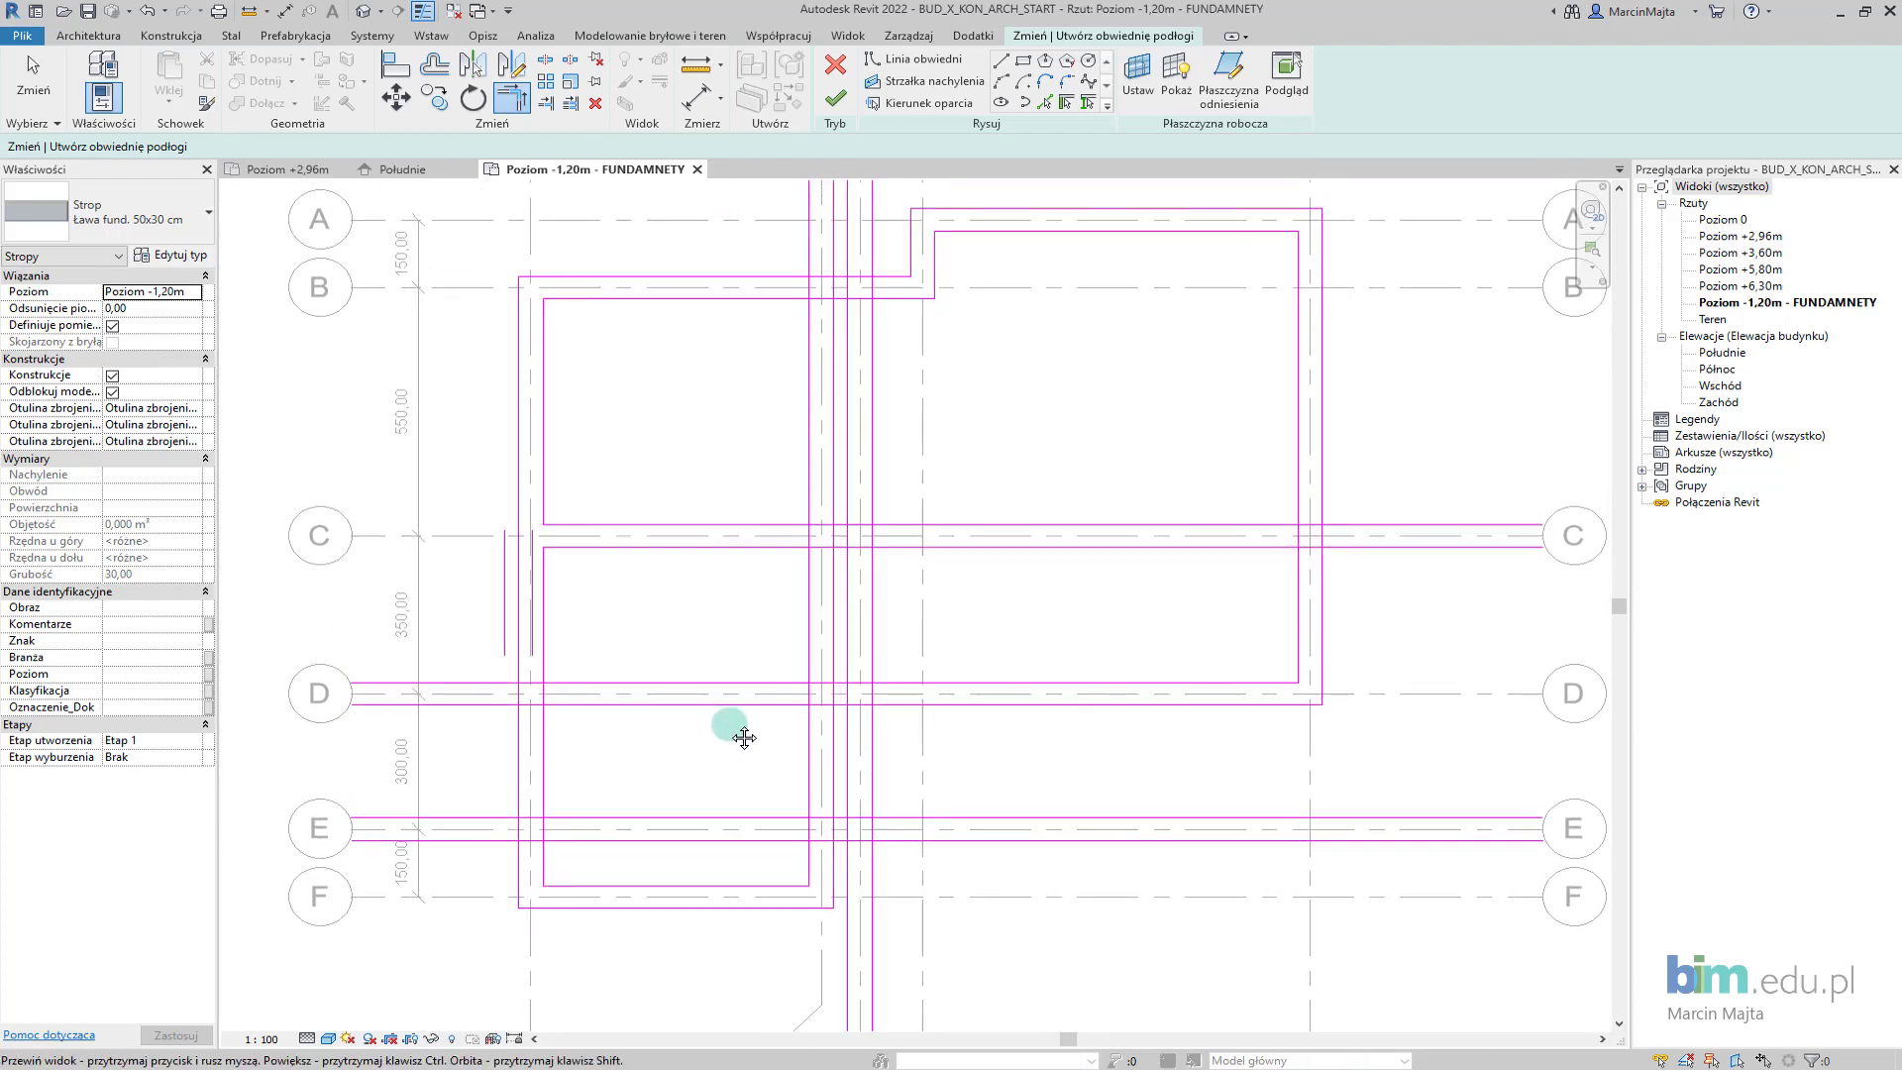
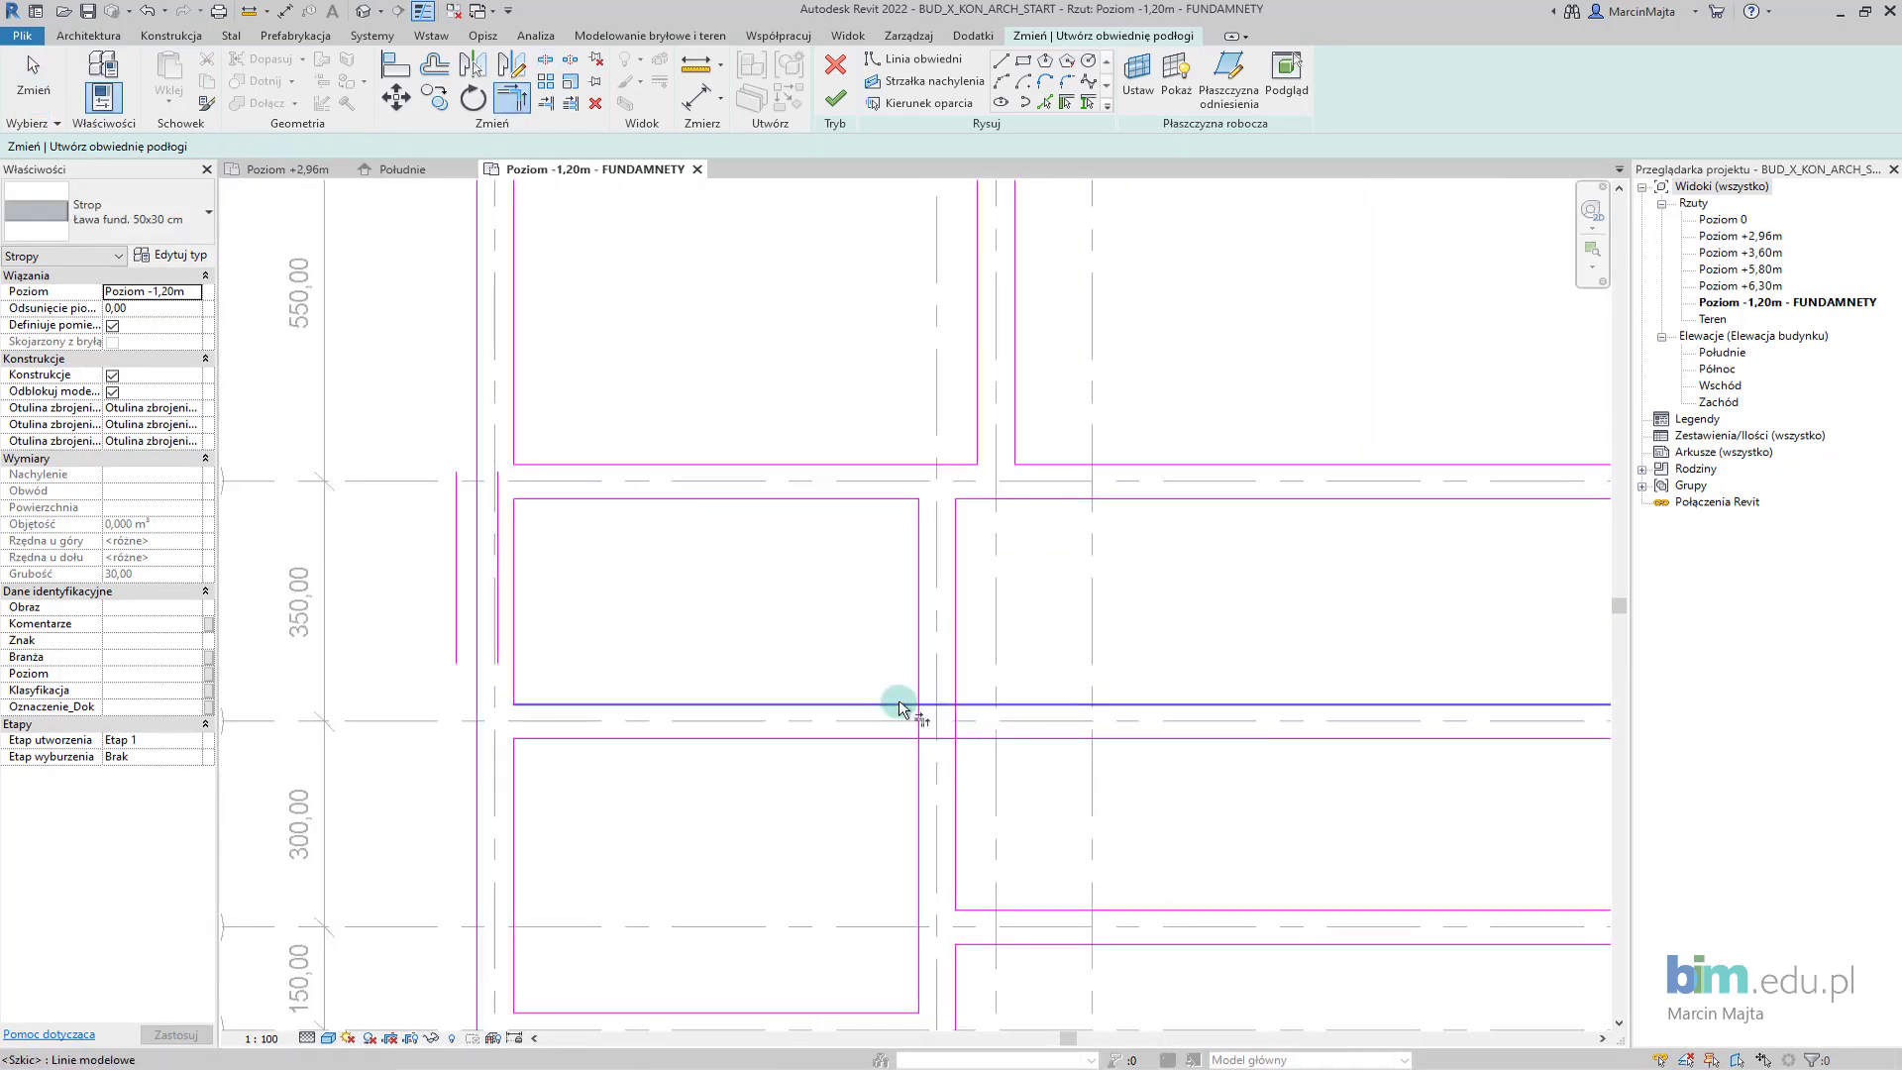
Trim the footing's horizontal boundary line to a clean corner at grid D, then pan to the lower bays.
{"action": "scroll", "coordinate": [870, 650], "scroll_direction": "down", "scroll_amount": 1}
{"action": "scroll", "coordinate": [913, 709], "scroll_direction": "up", "scroll_amount": 1}
{"action": "left_click", "coordinate": [948, 761]}
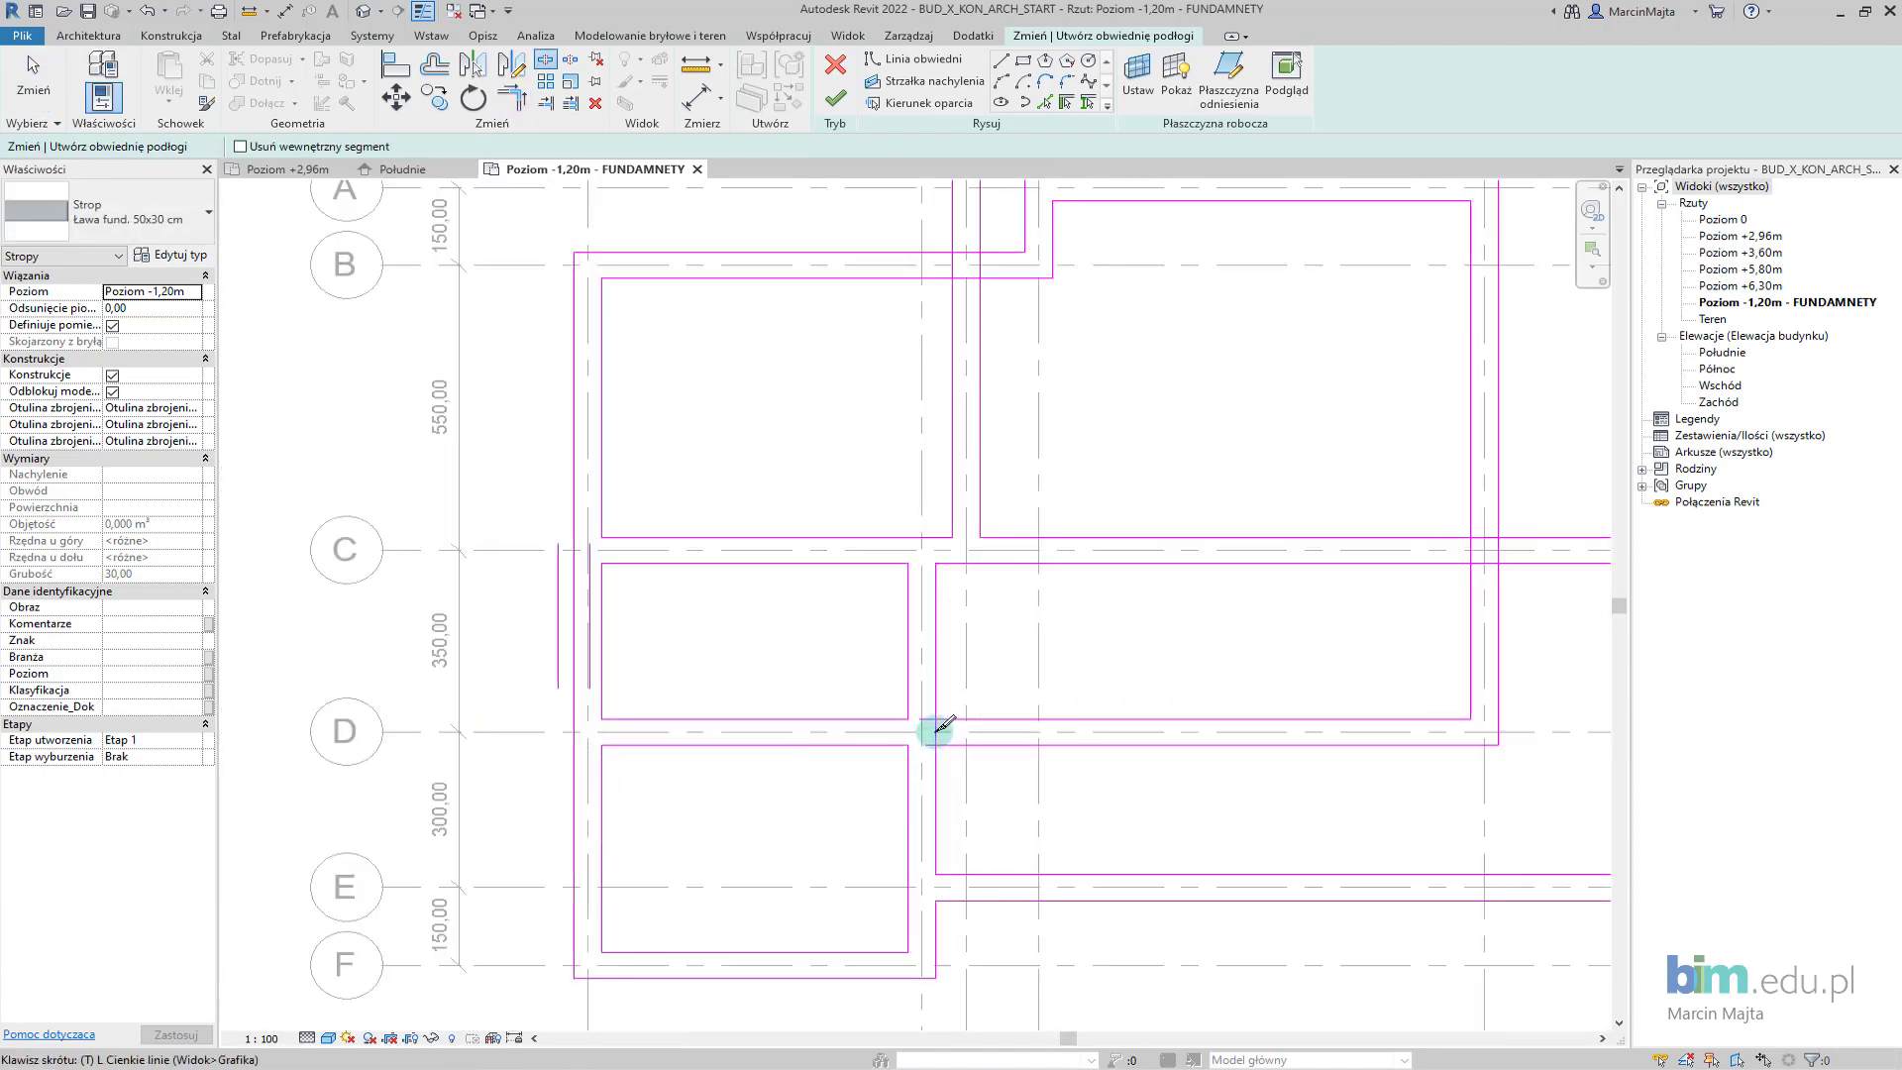
{"action": "scroll", "coordinate": [968, 730], "scroll_direction": "down", "scroll_amount": 1}
{"action": "key", "text": "s"}
{"action": "key", "text": "l"}
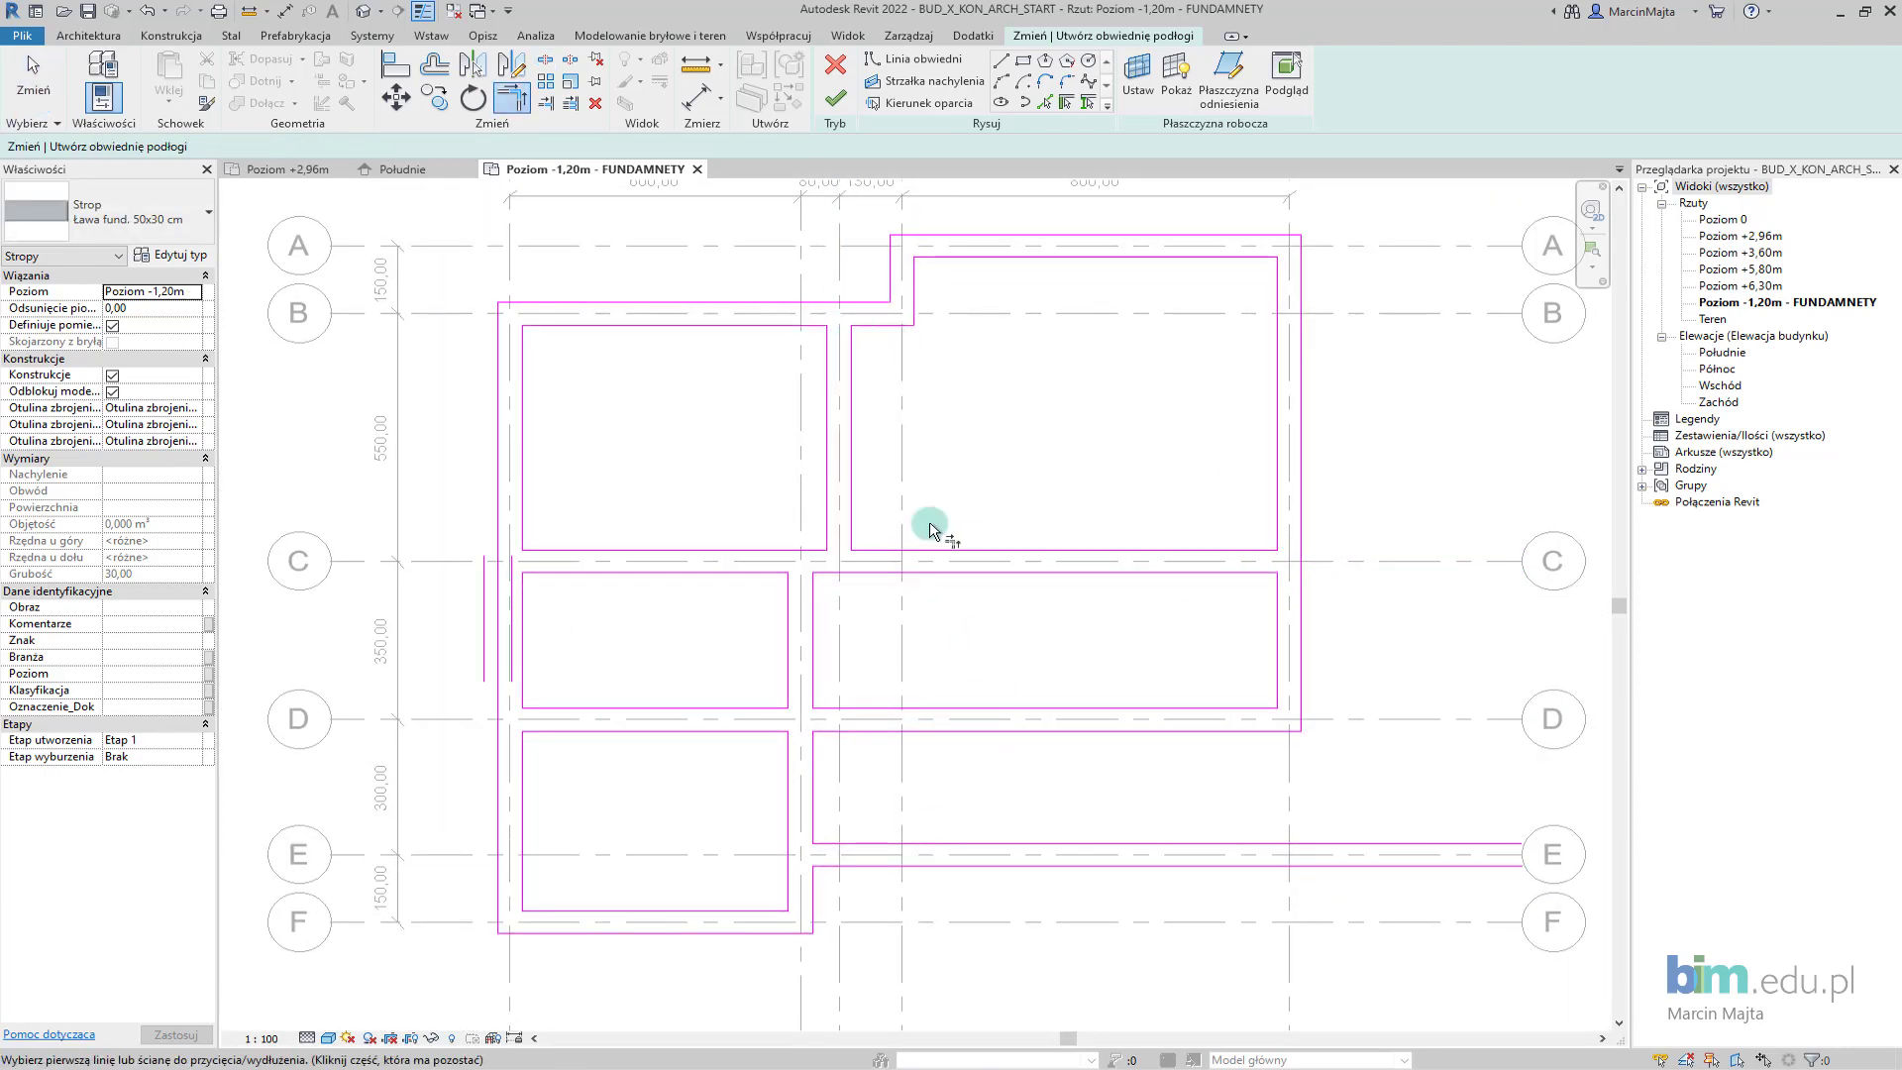
{"action": "key", "text": "Escape"}
{"action": "middle_click_drag", "start_coordinate": [986, 696], "coordinate": [1018, 645]}
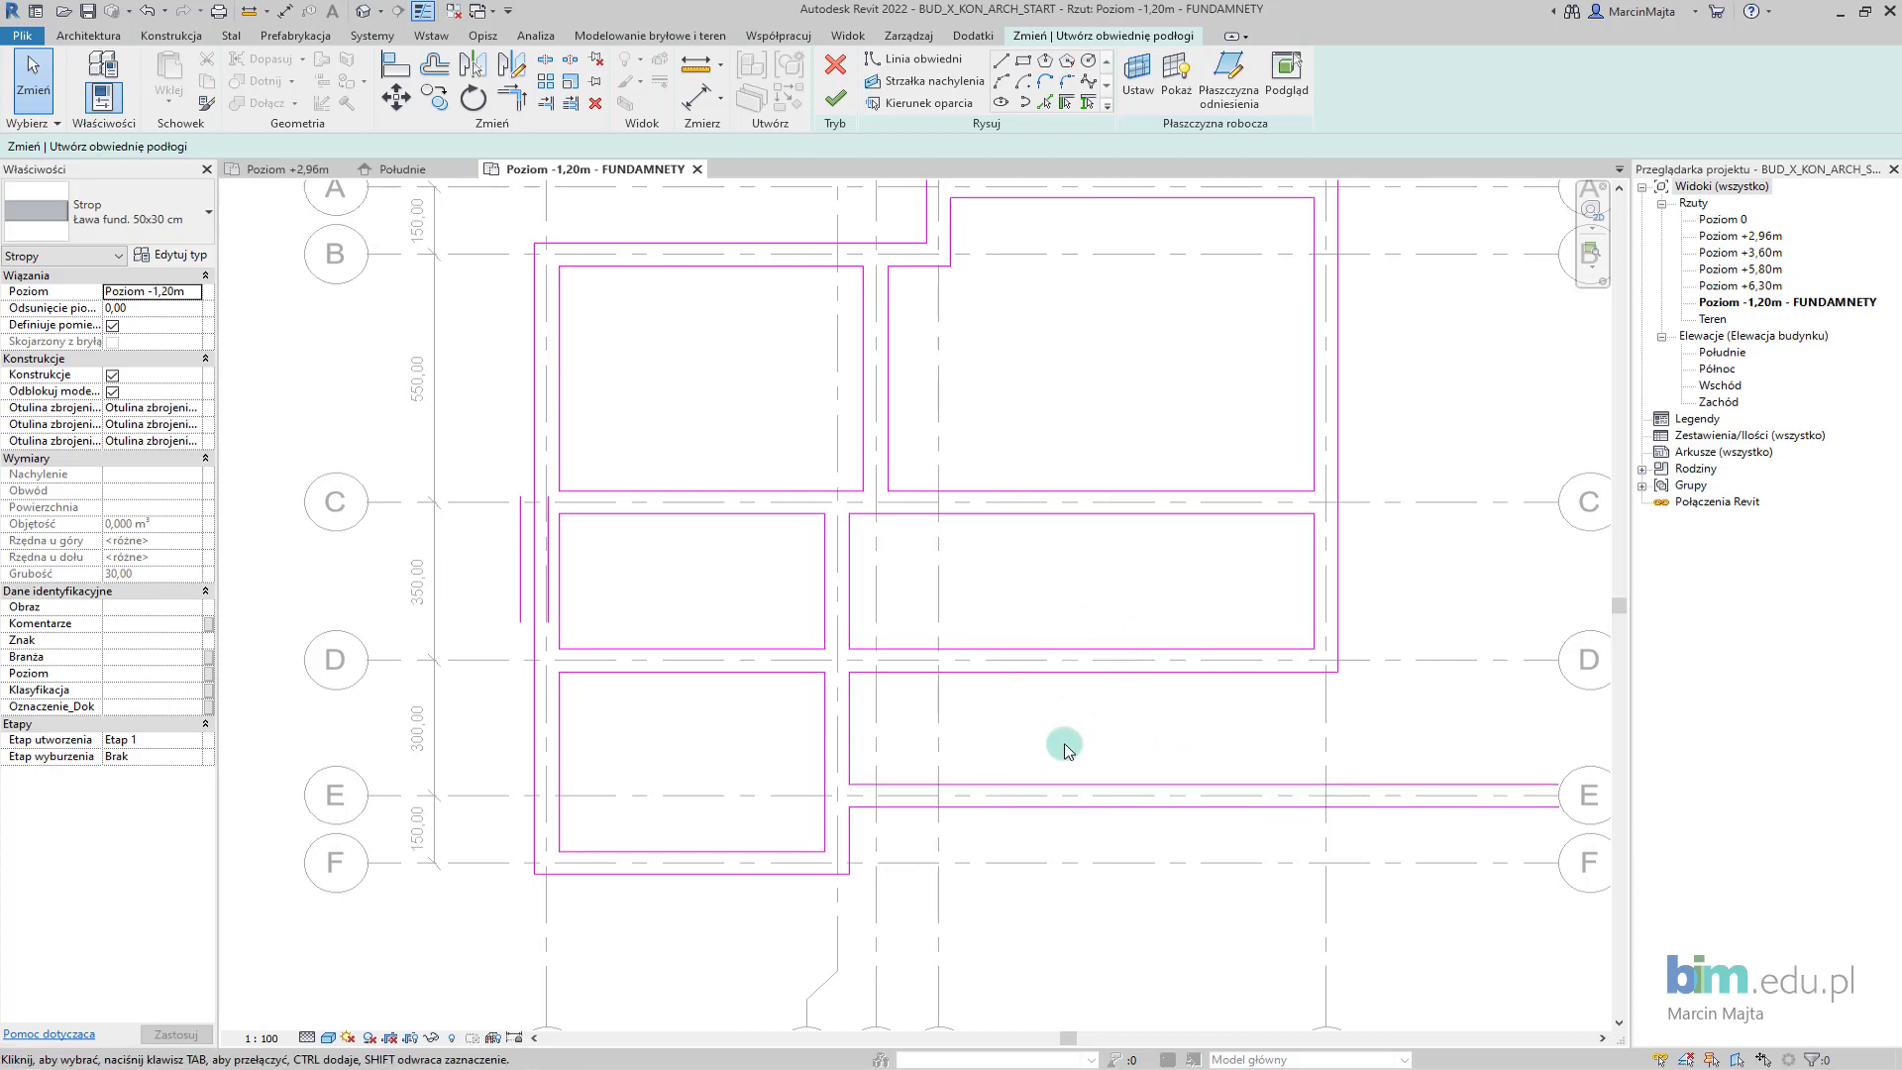
{"action": "middle_click_drag", "start_coordinate": [1053, 745], "coordinate": [1086, 723]}
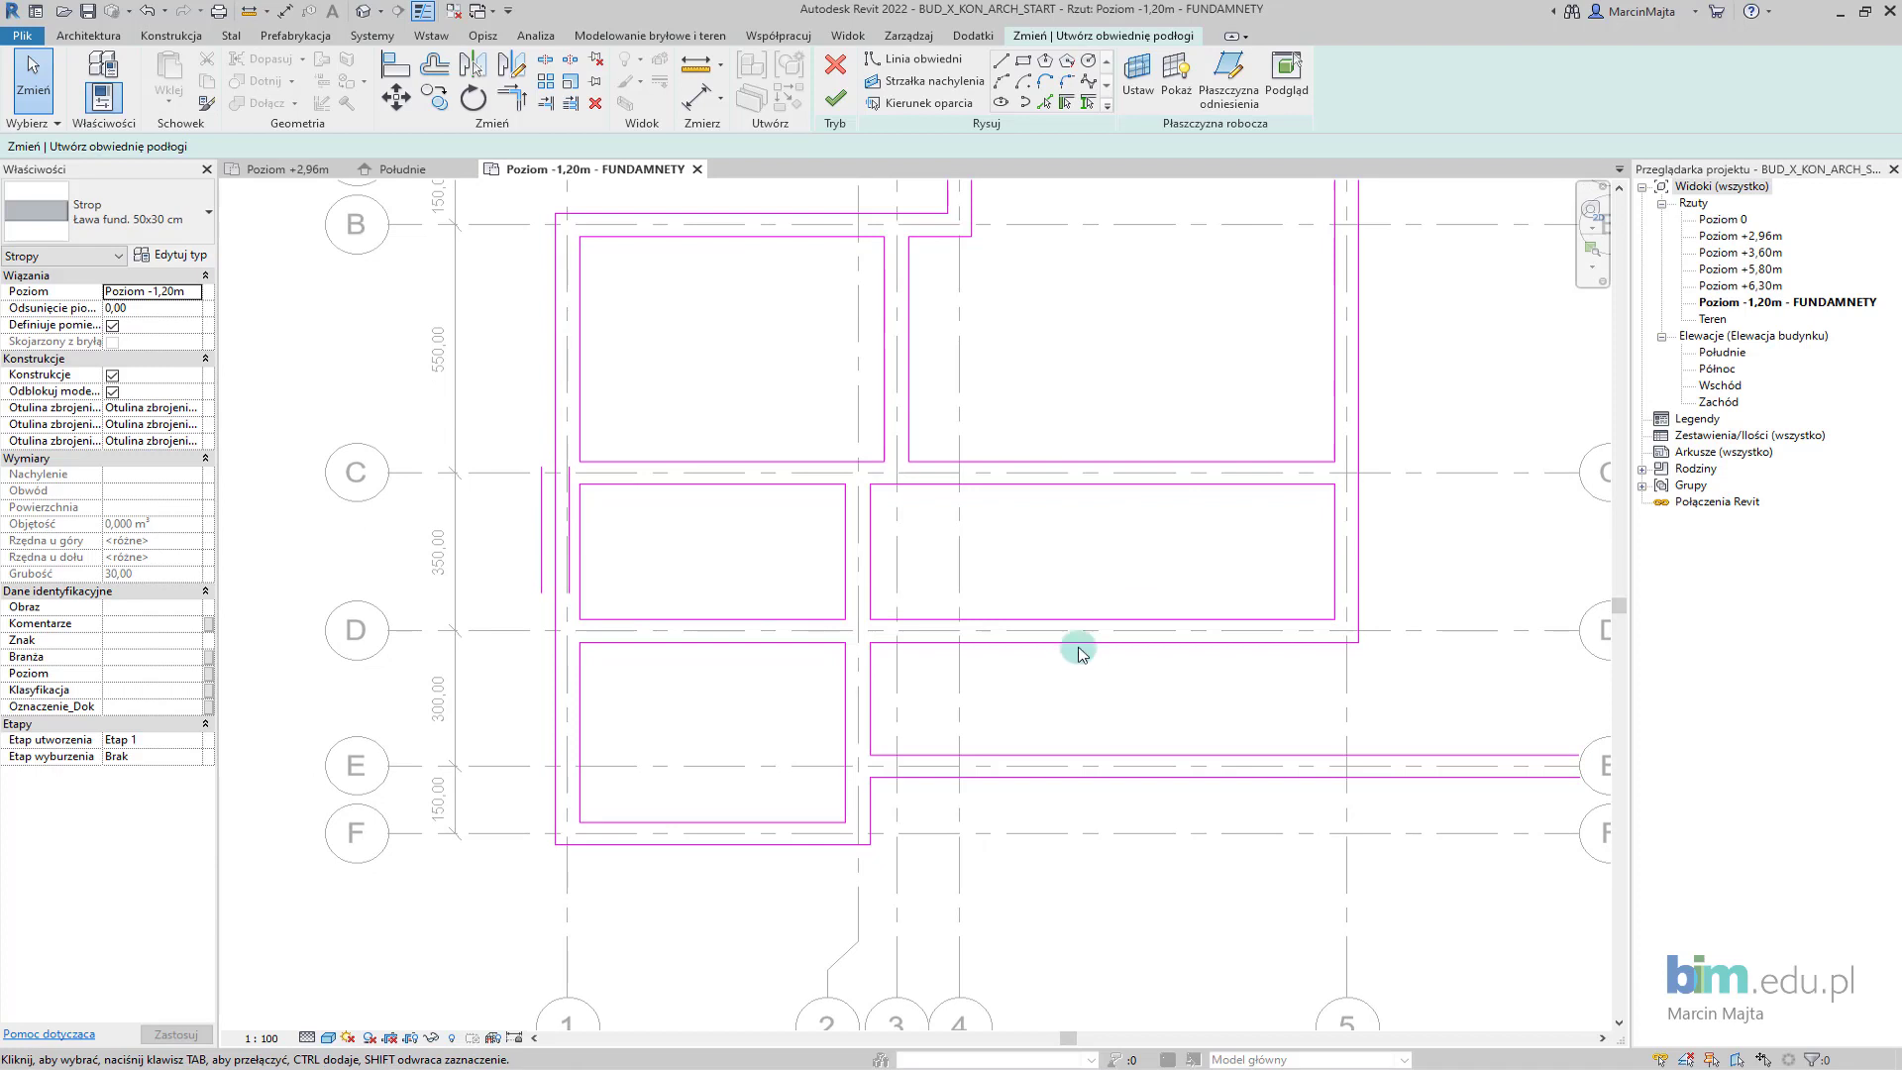
Sketch a short vertical boundary line in the D–E bay, plus a parallel one picked at 50 offset.
{"action": "left_click", "coordinate": [1003, 61]}
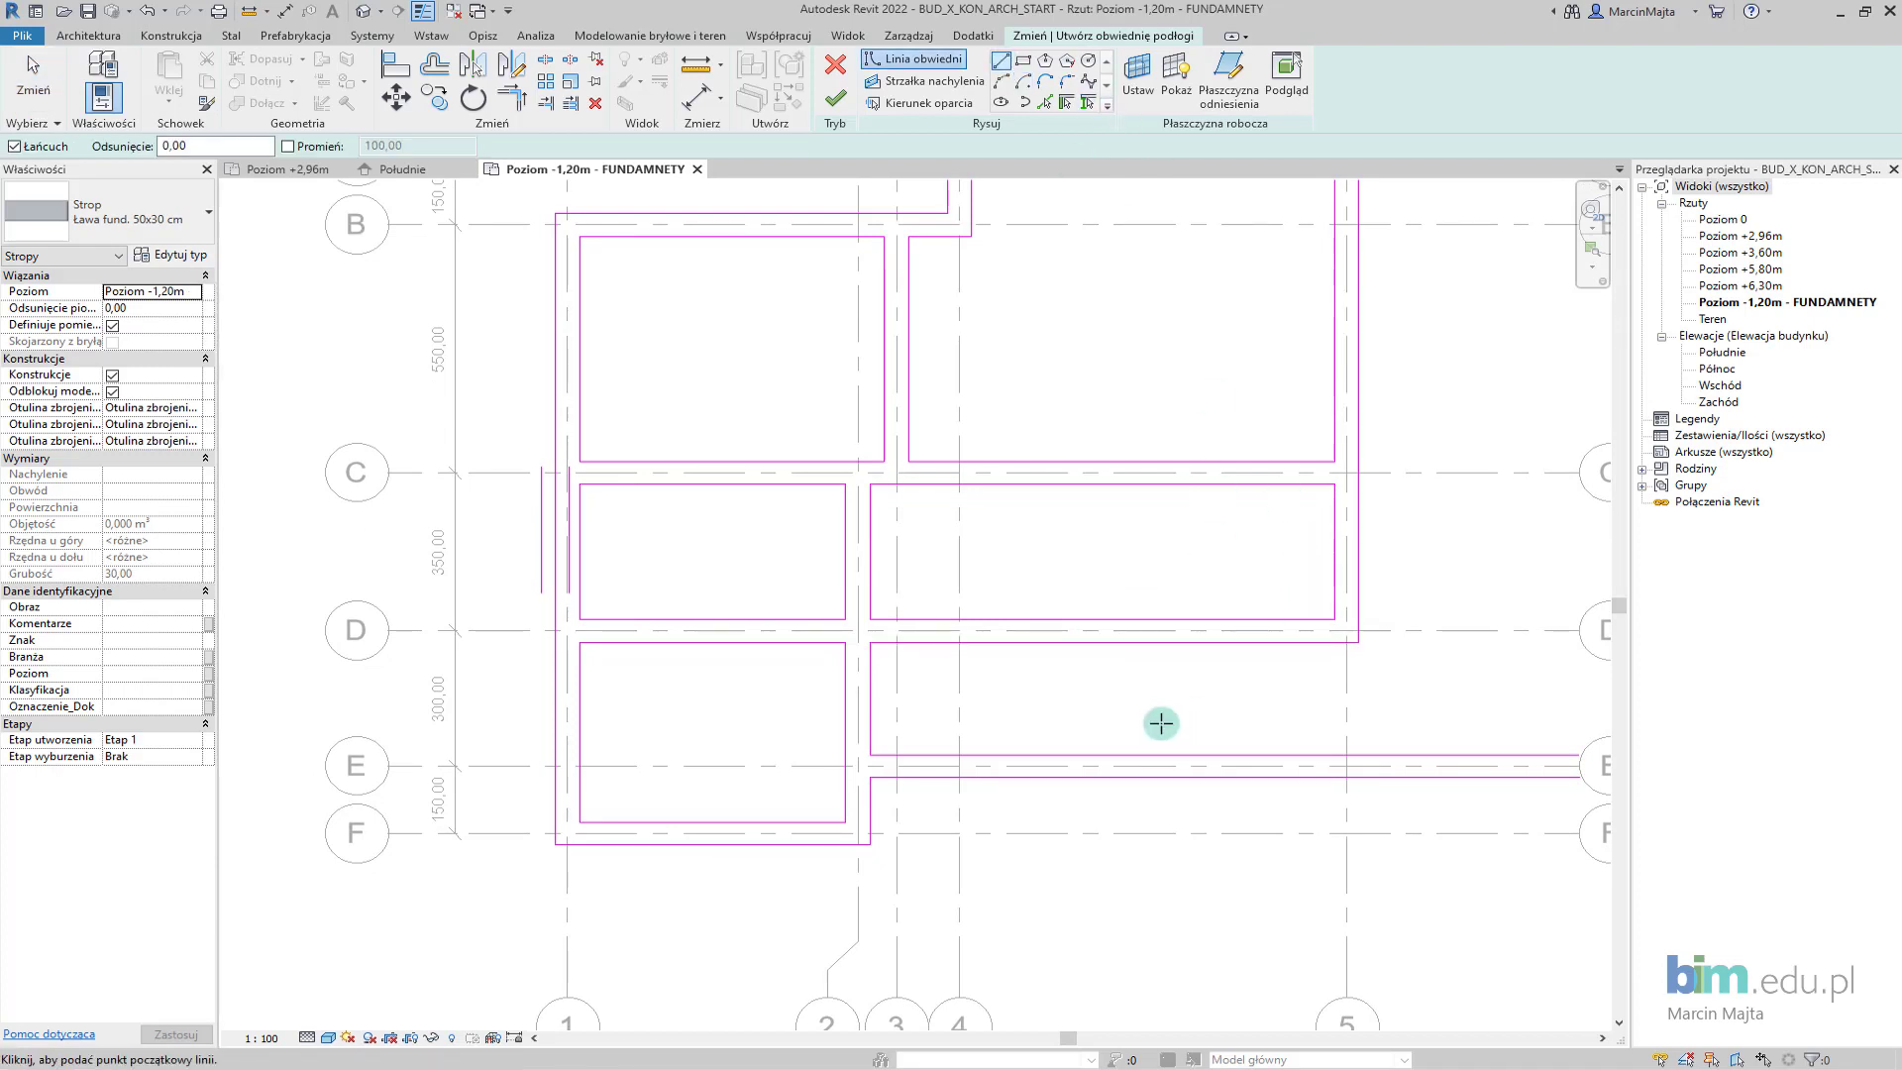
{"action": "scroll", "coordinate": [1161, 723], "scroll_direction": "up", "scroll_amount": 2}
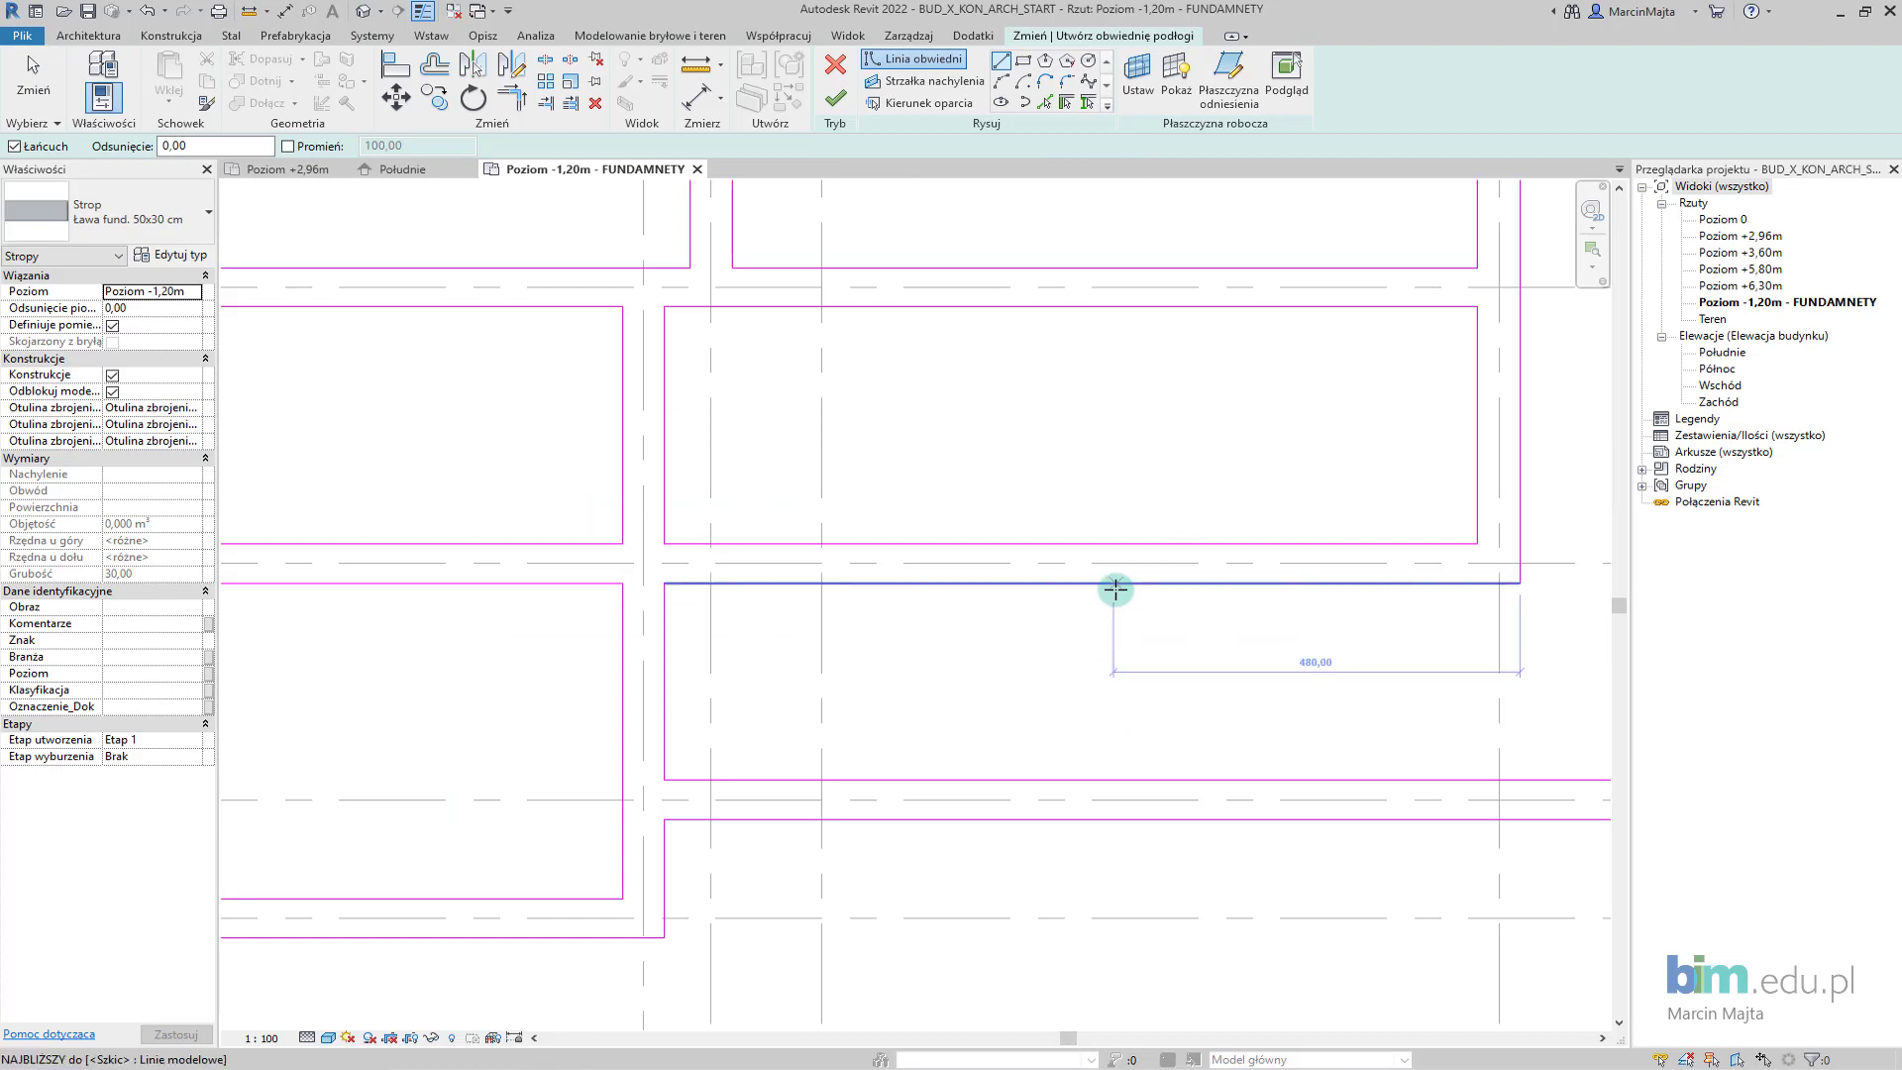
{"action": "left_click", "coordinate": [1114, 587]}
{"action": "left_click", "coordinate": [1062, 741]}
{"action": "key", "text": "Escape"}
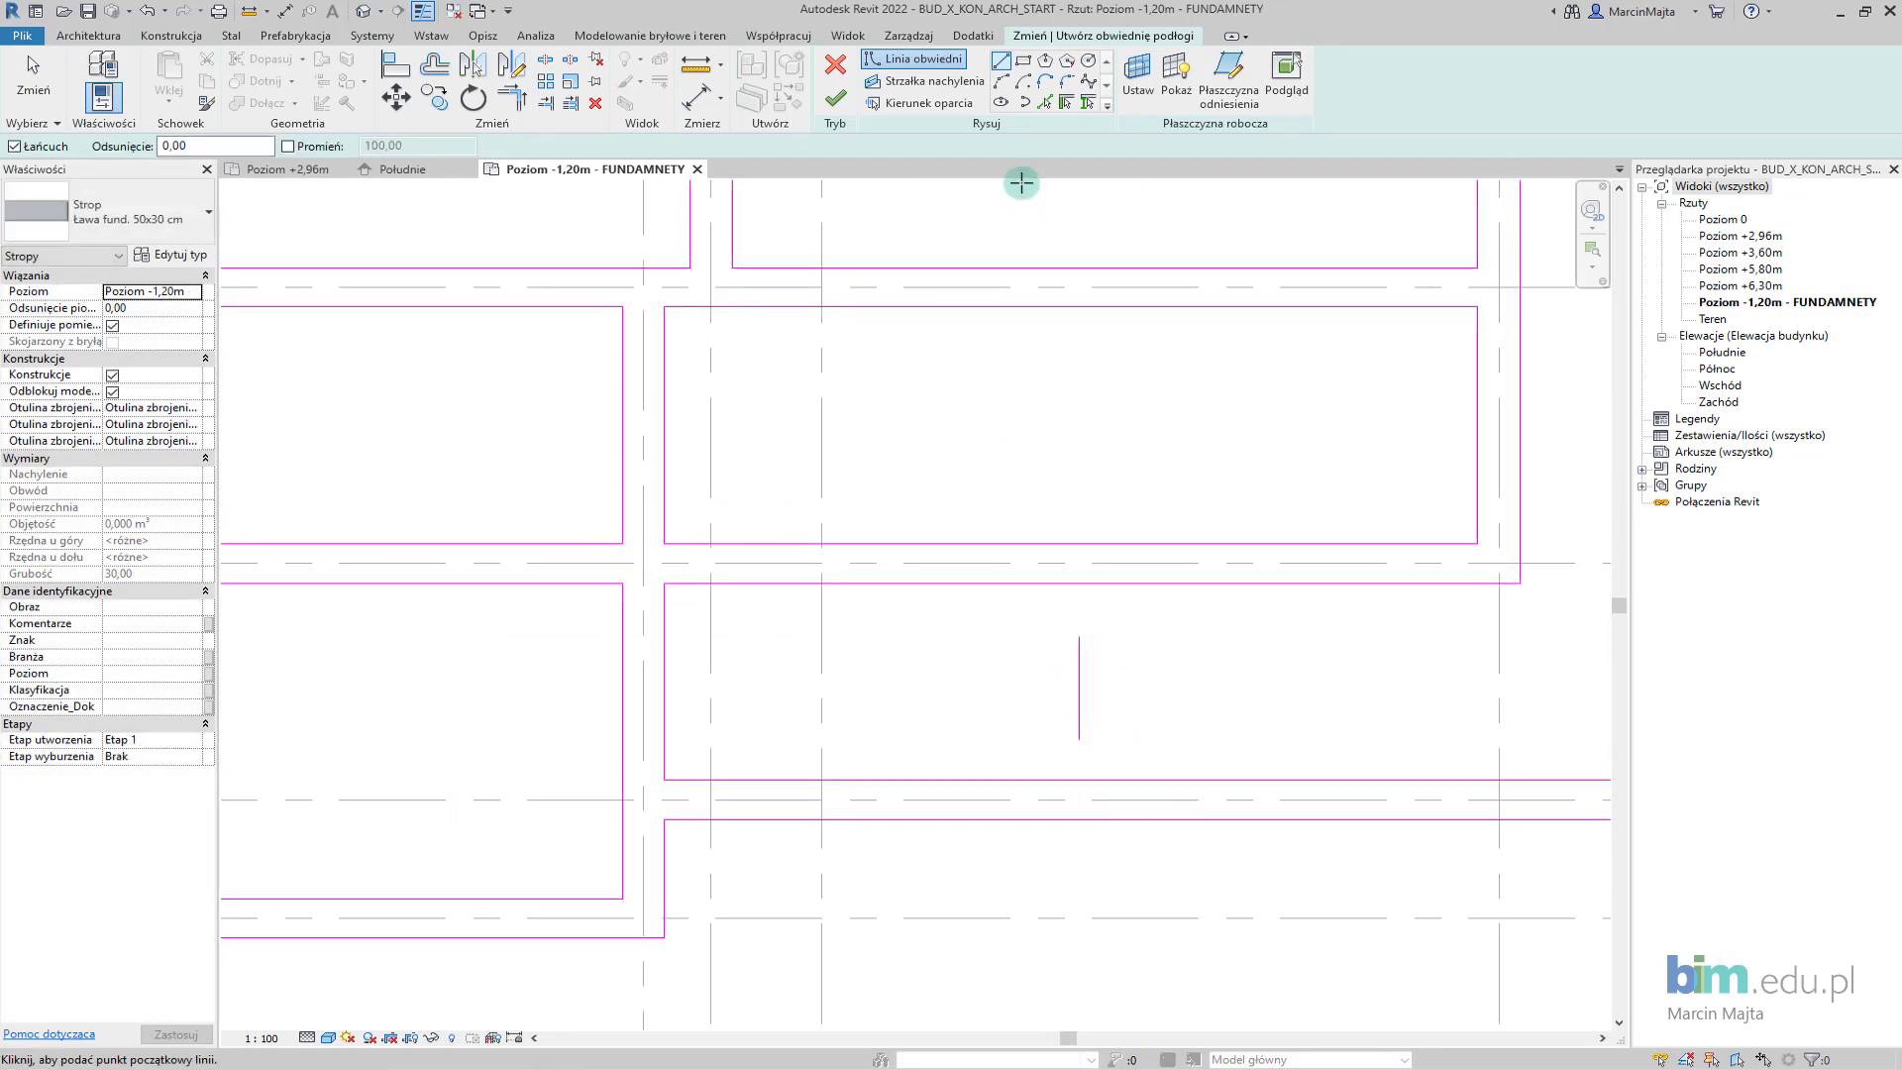
{"action": "left_click", "coordinate": [1045, 103]}
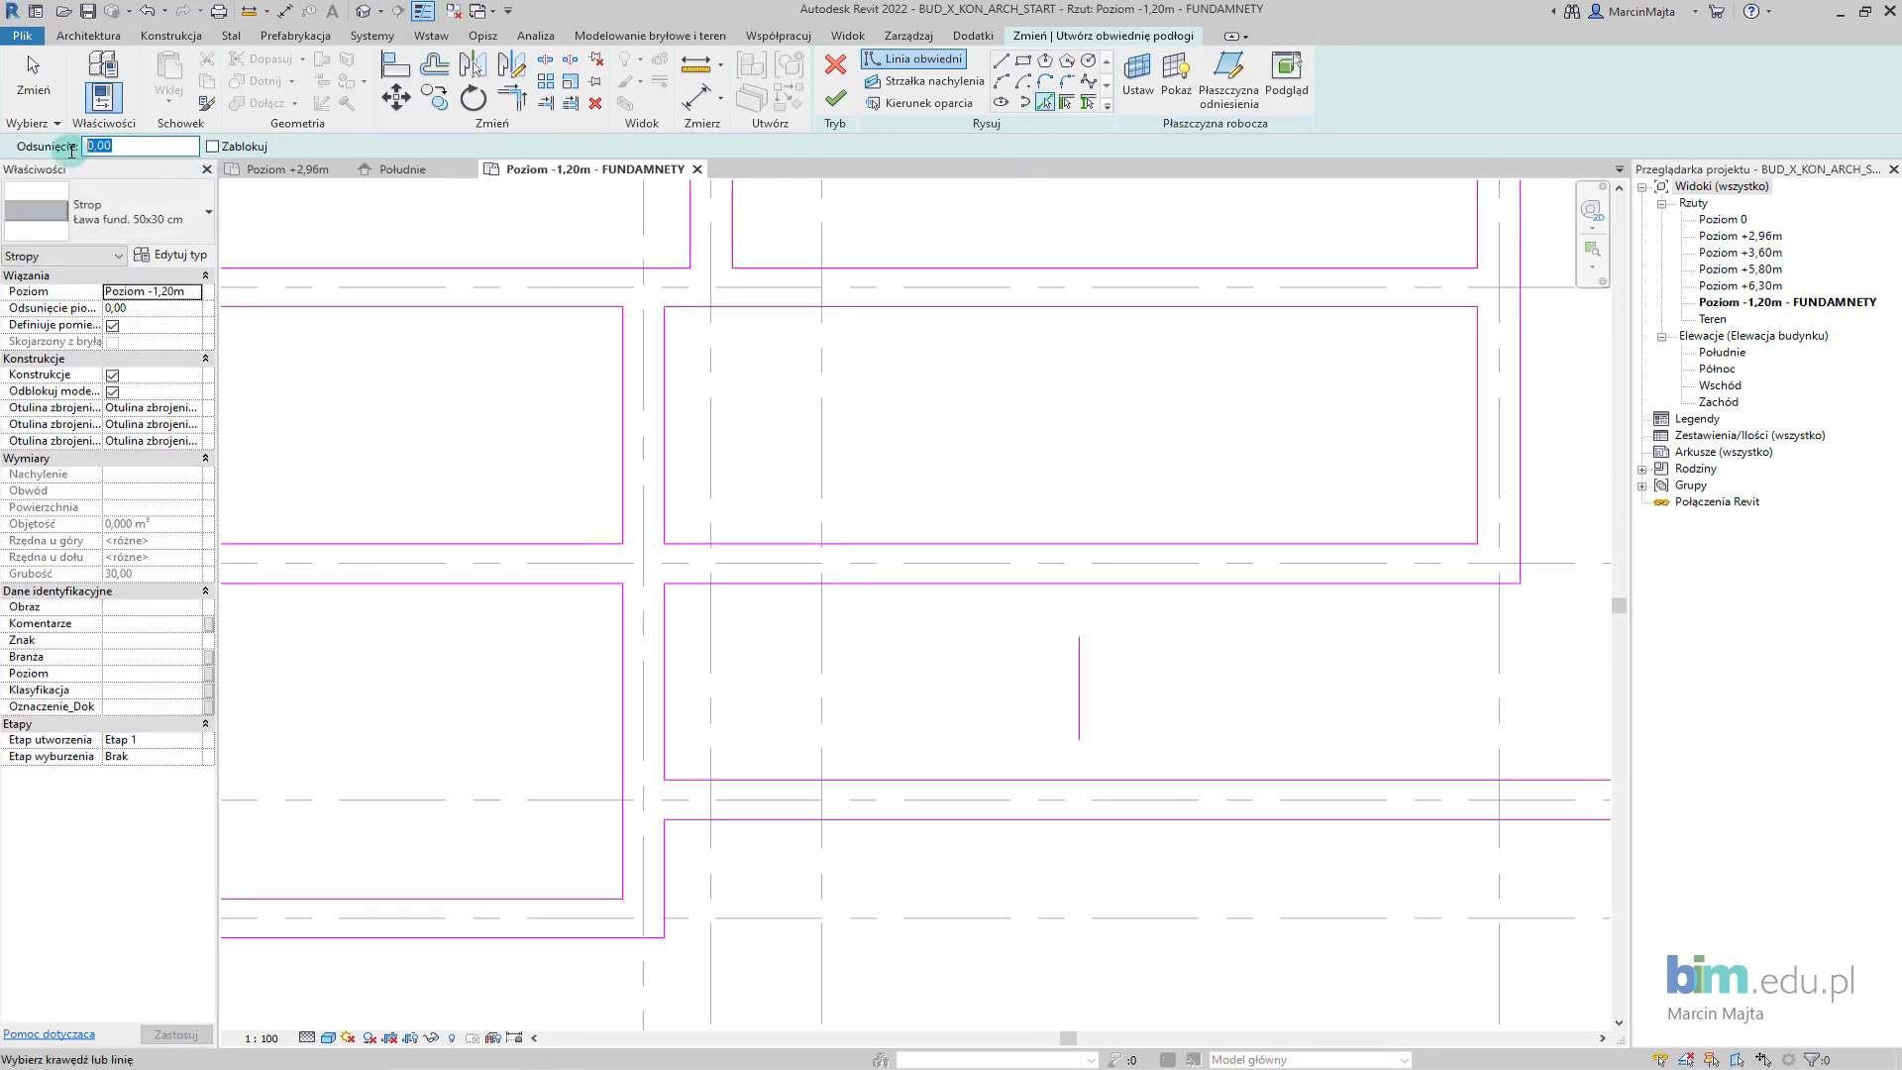
{"action": "type", "text": "50"}
{"action": "key", "text": "Return"}
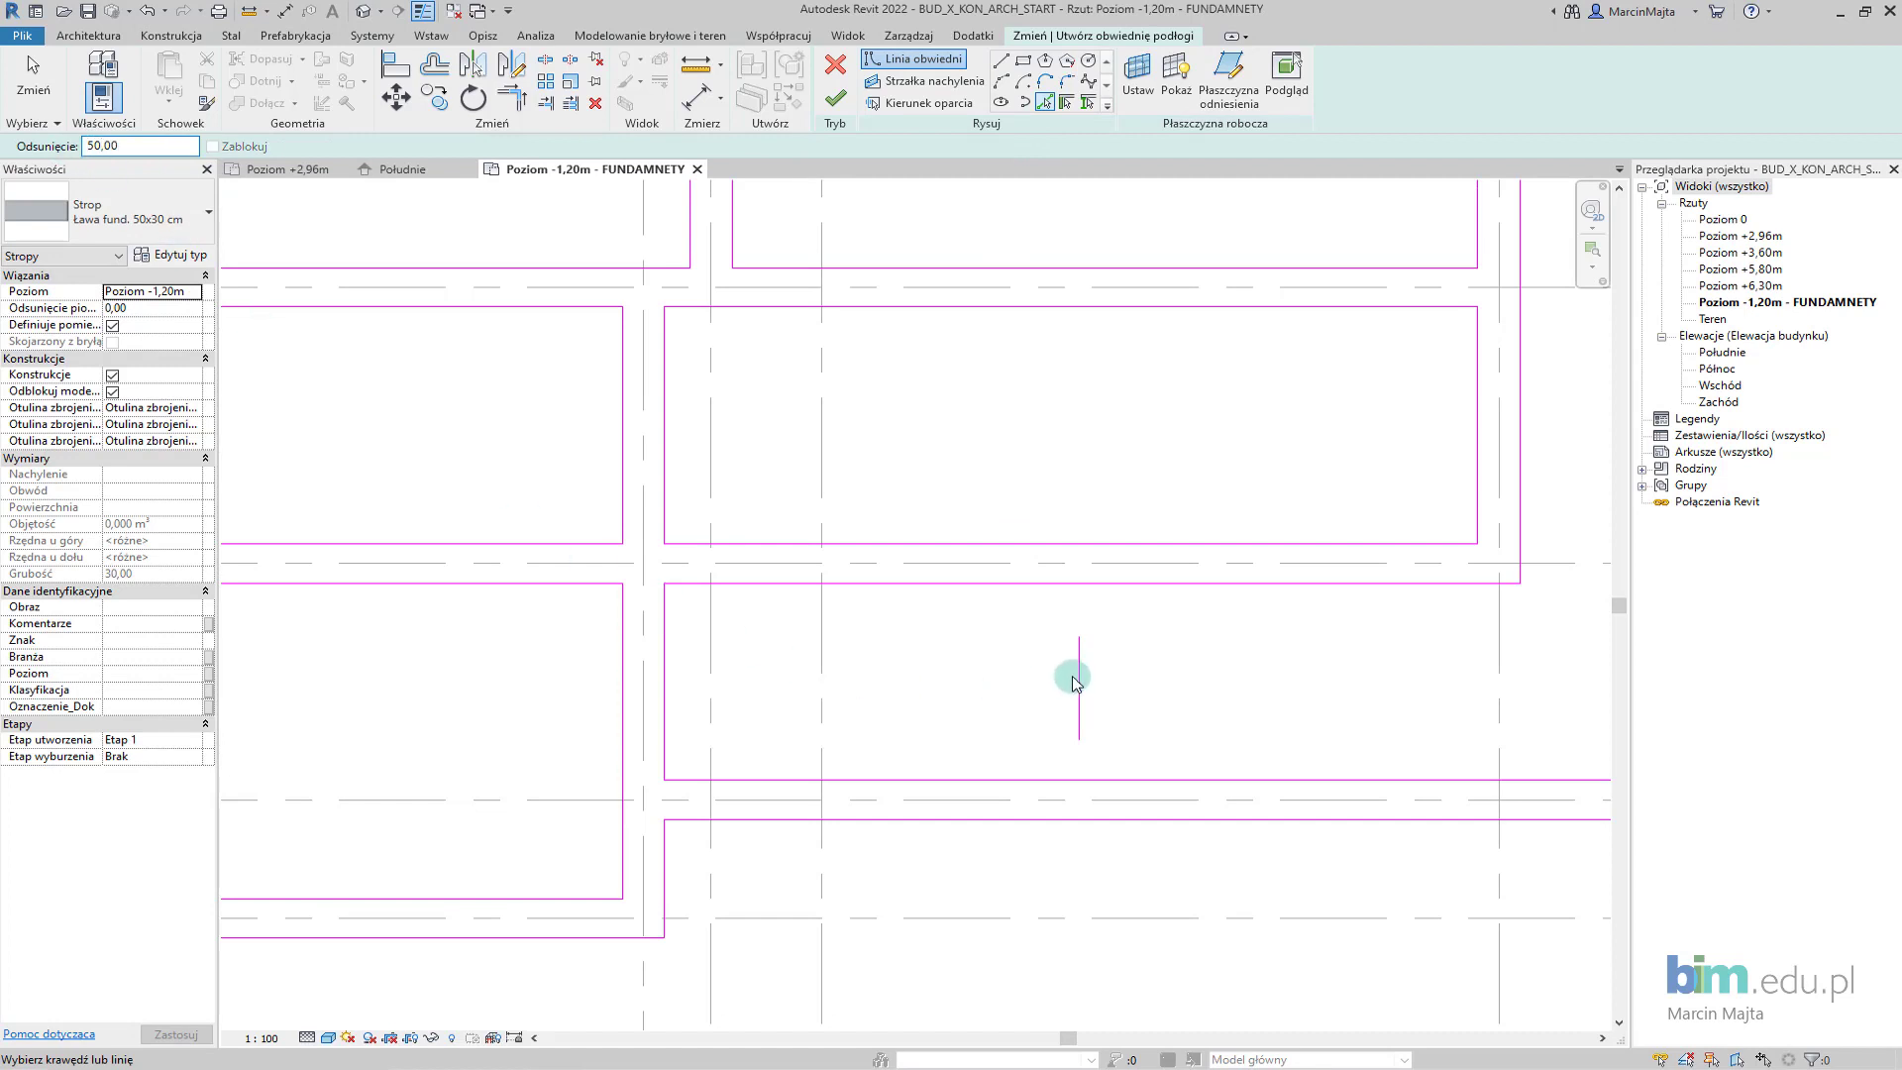
{"action": "key", "text": "Escape"}
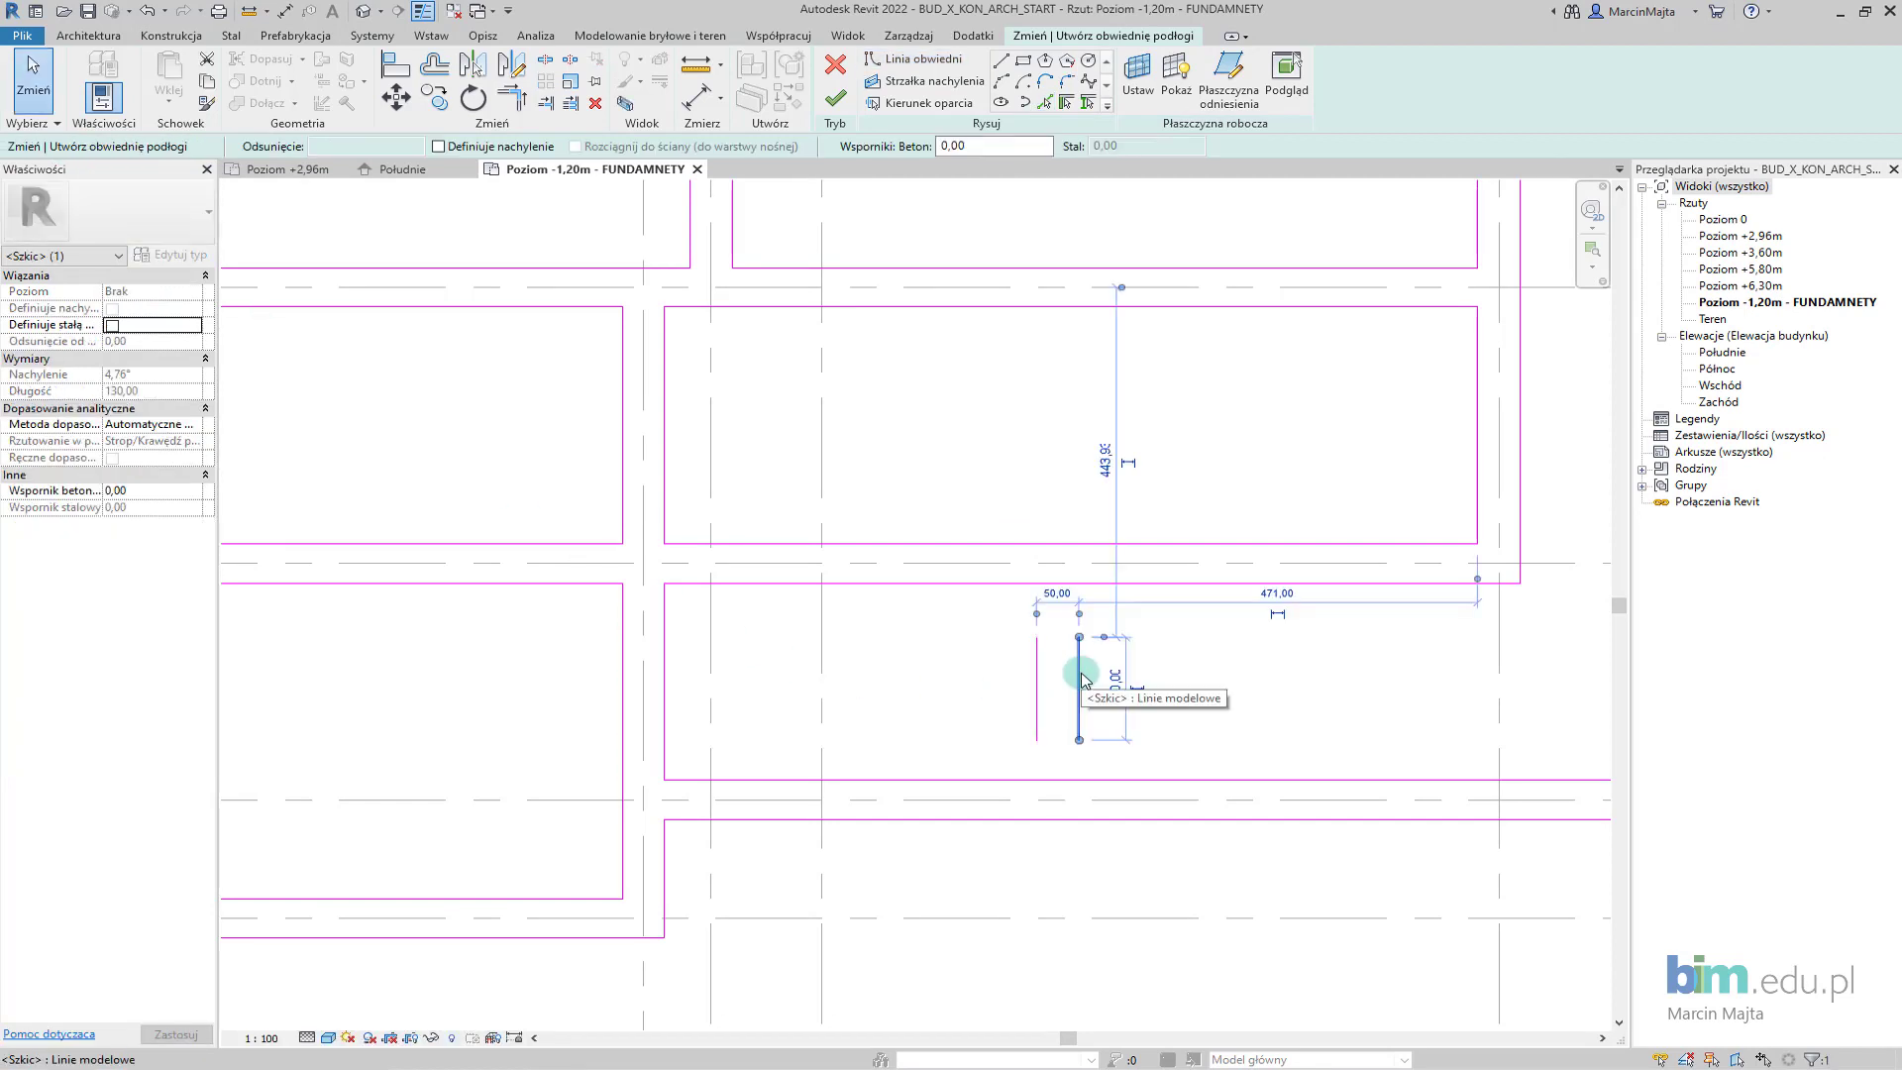
Position the vertical lines 400 from the right edge and 50 apart.
{"action": "left_click", "coordinate": [1082, 678]}
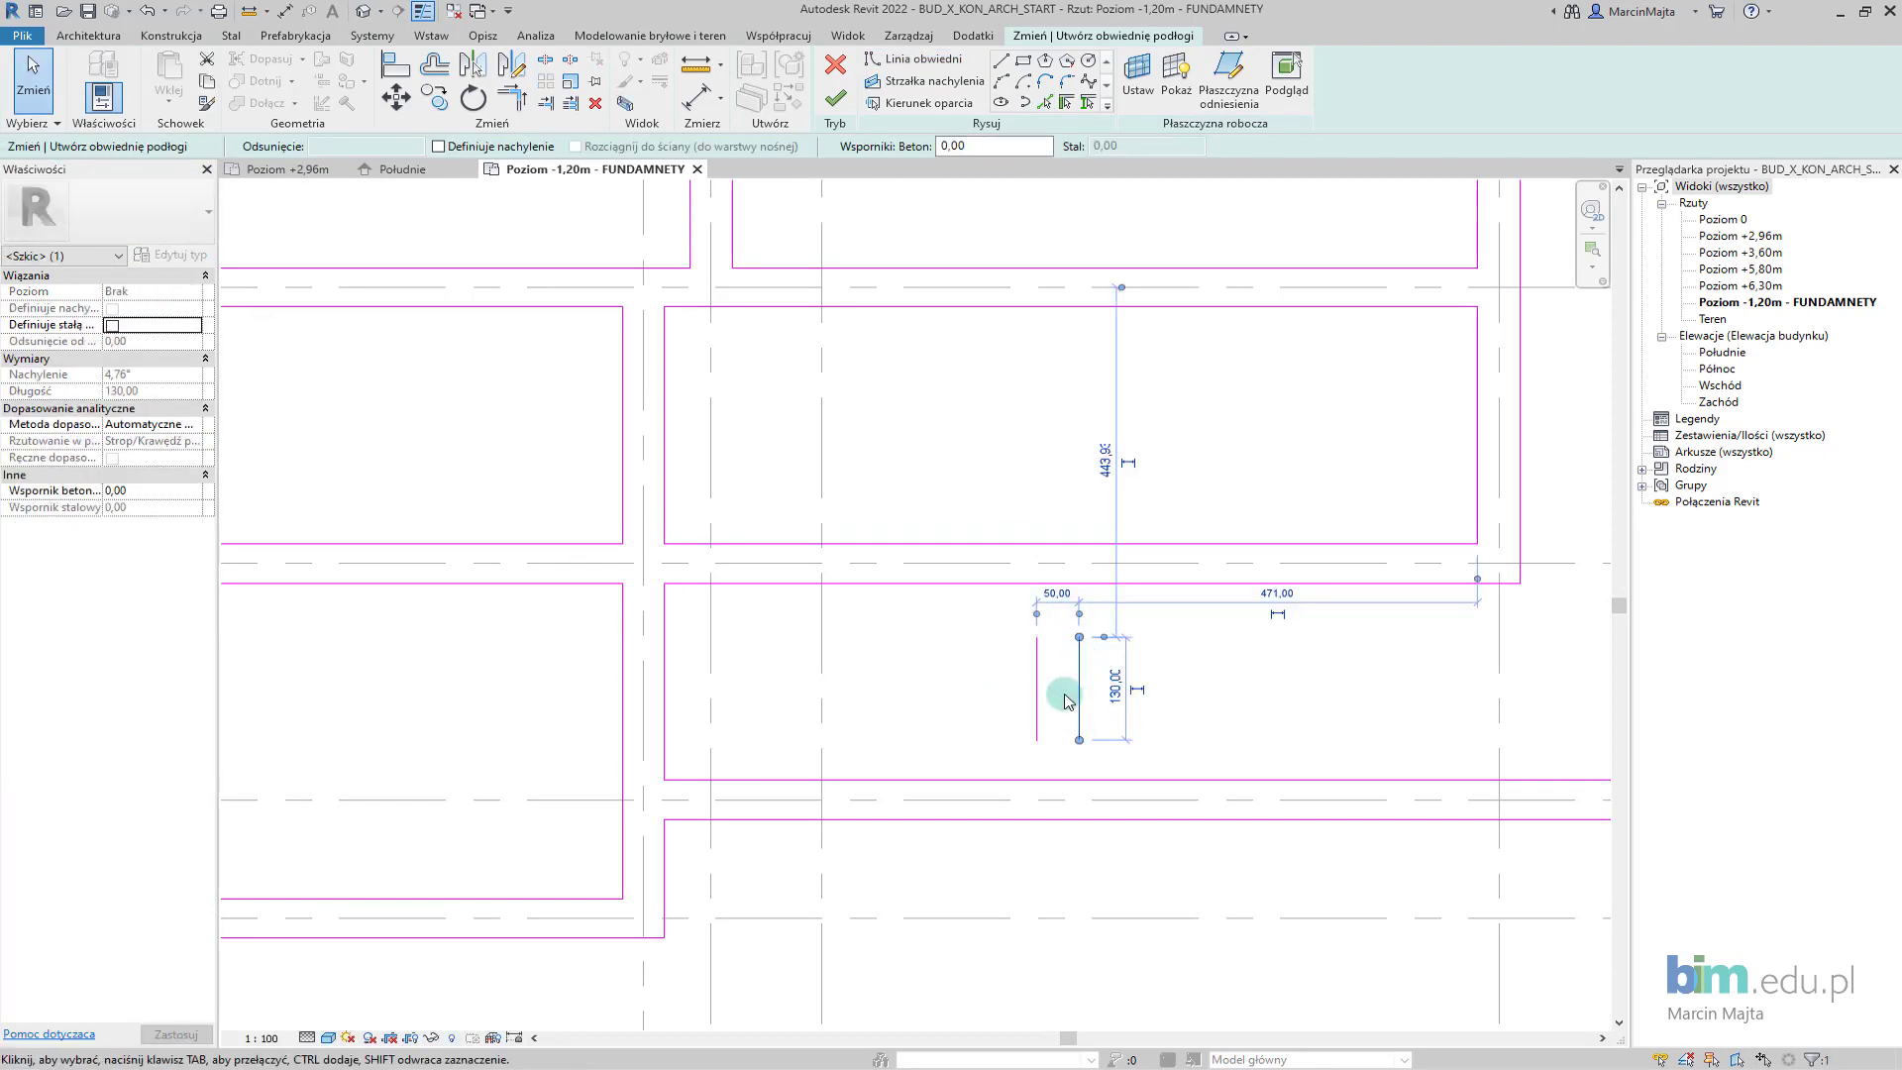
{"action": "left_click", "coordinate": [1278, 594]}
{"action": "type", "text": "400"}
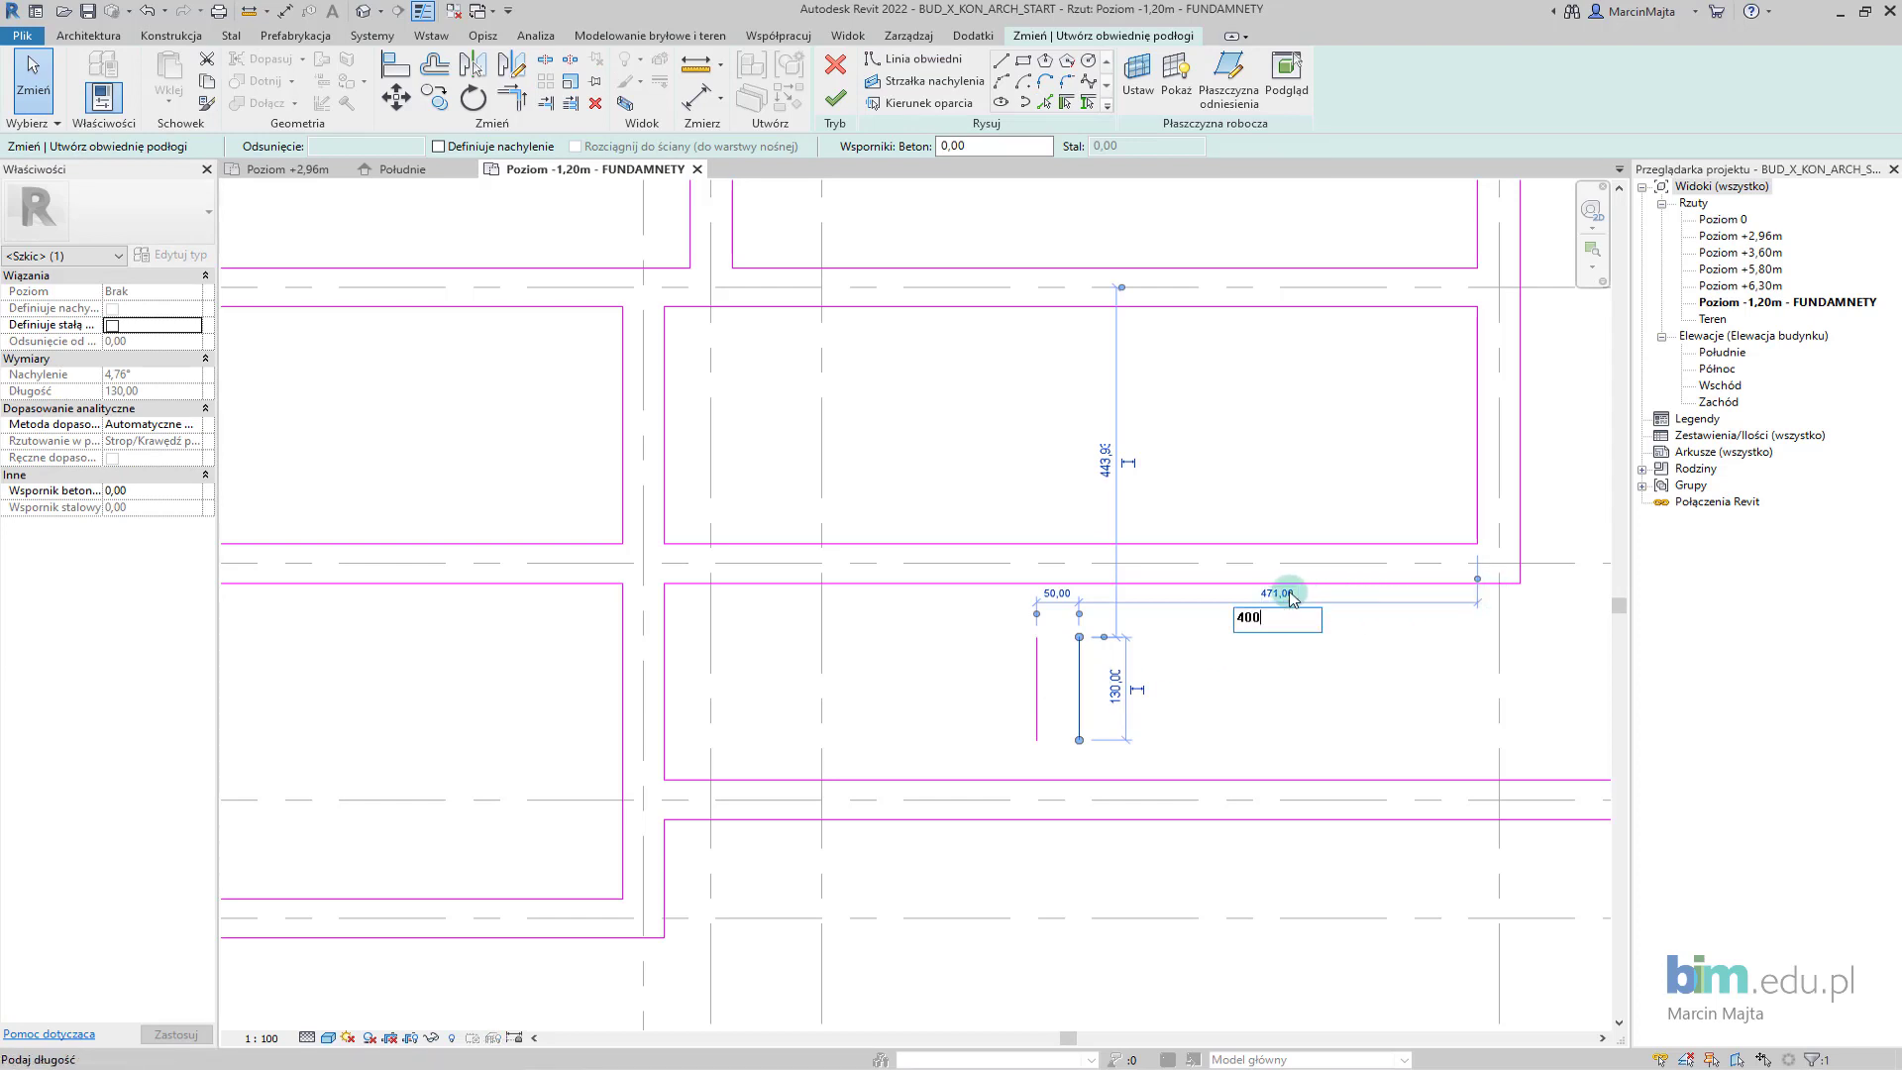
{"action": "key", "text": "Return"}
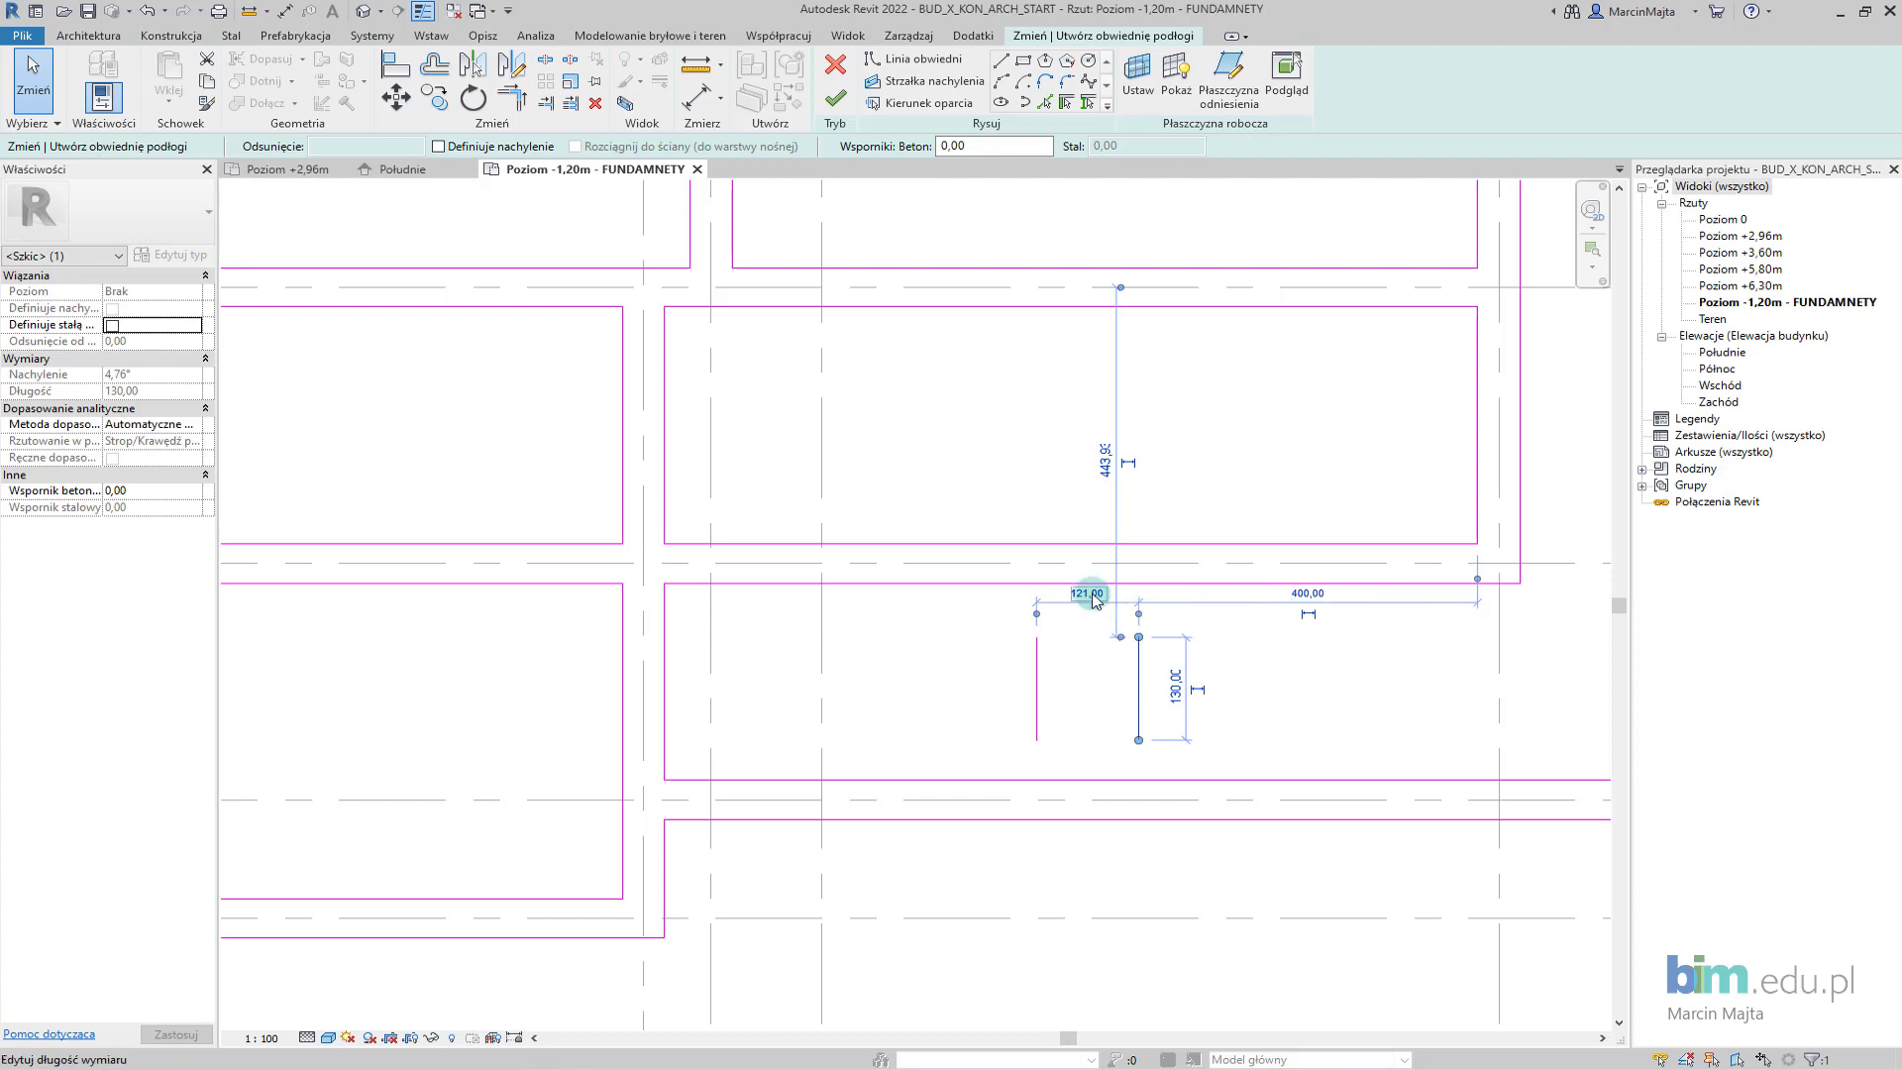
{"action": "key", "text": "Escape"}
{"action": "left_click", "coordinate": [1038, 680]}
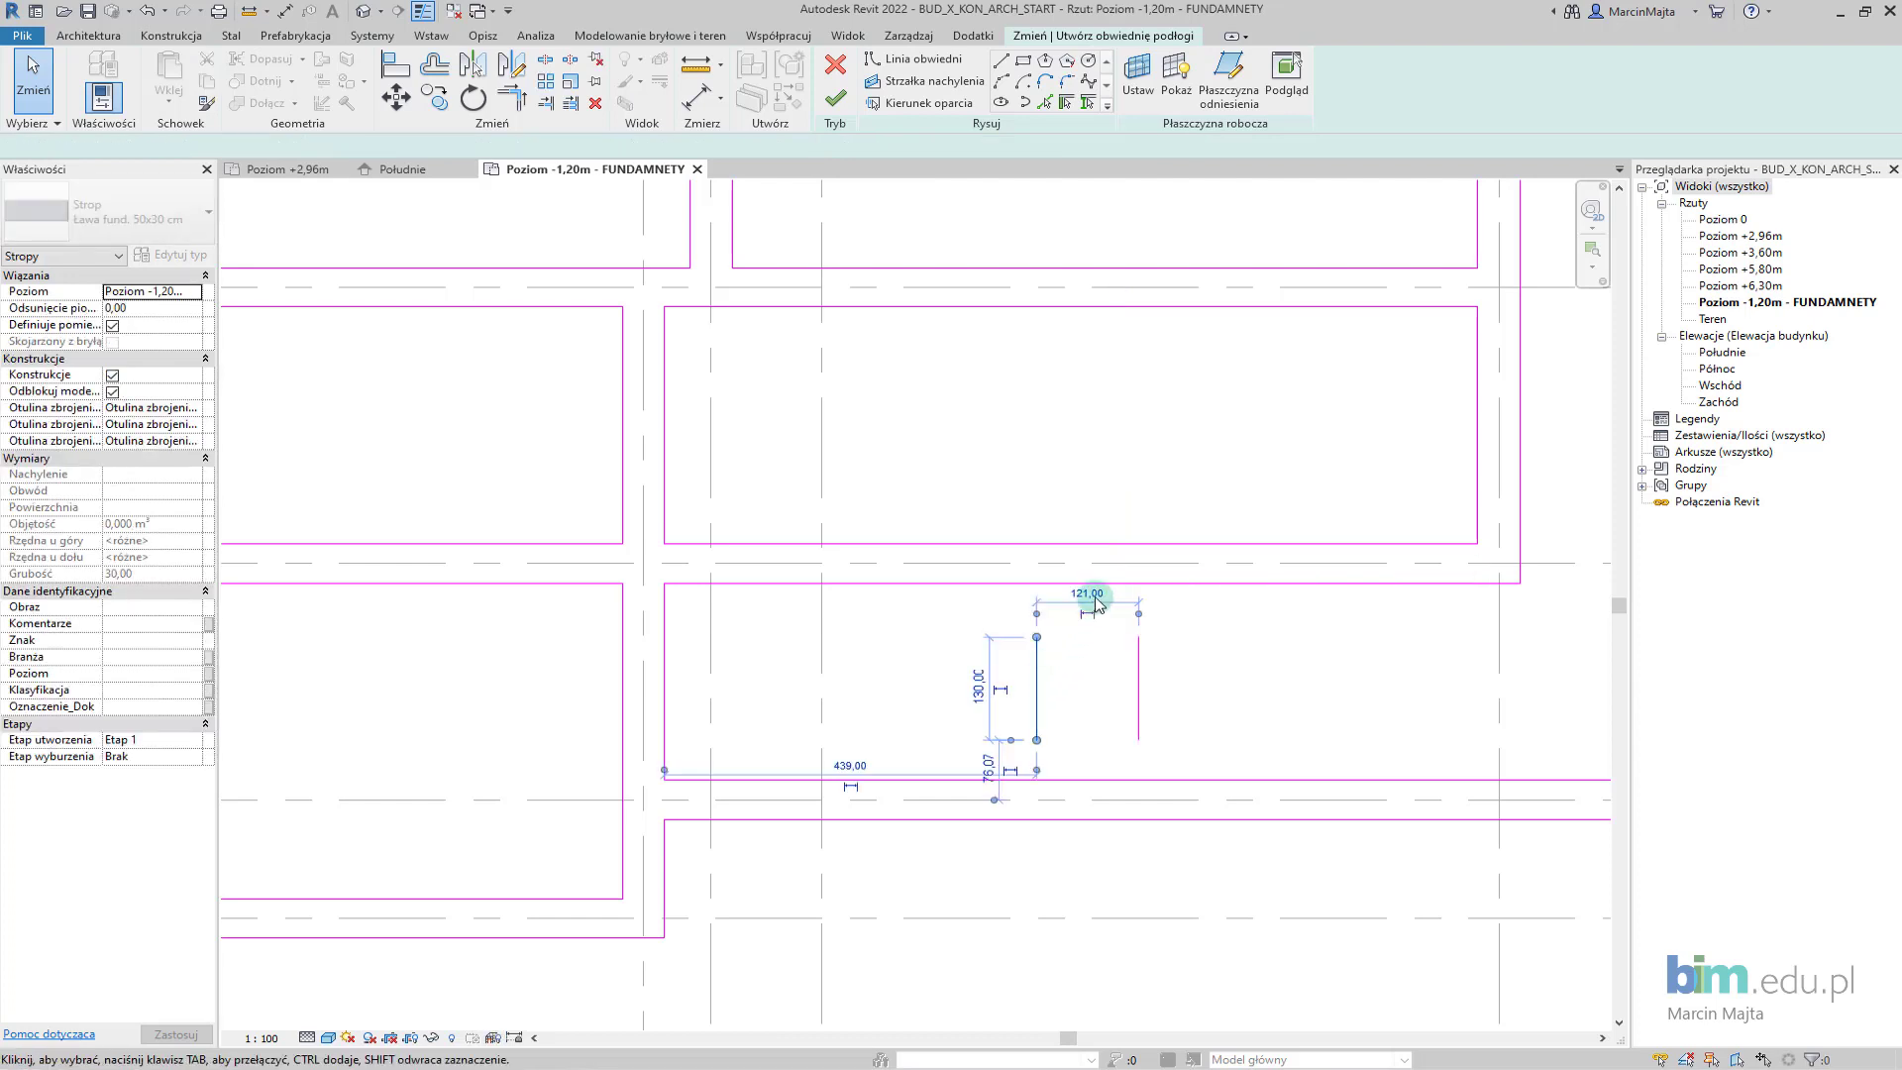
{"action": "left_click", "coordinate": [1096, 594]}
{"action": "type", "text": "50"}
{"action": "key", "text": "Return"}
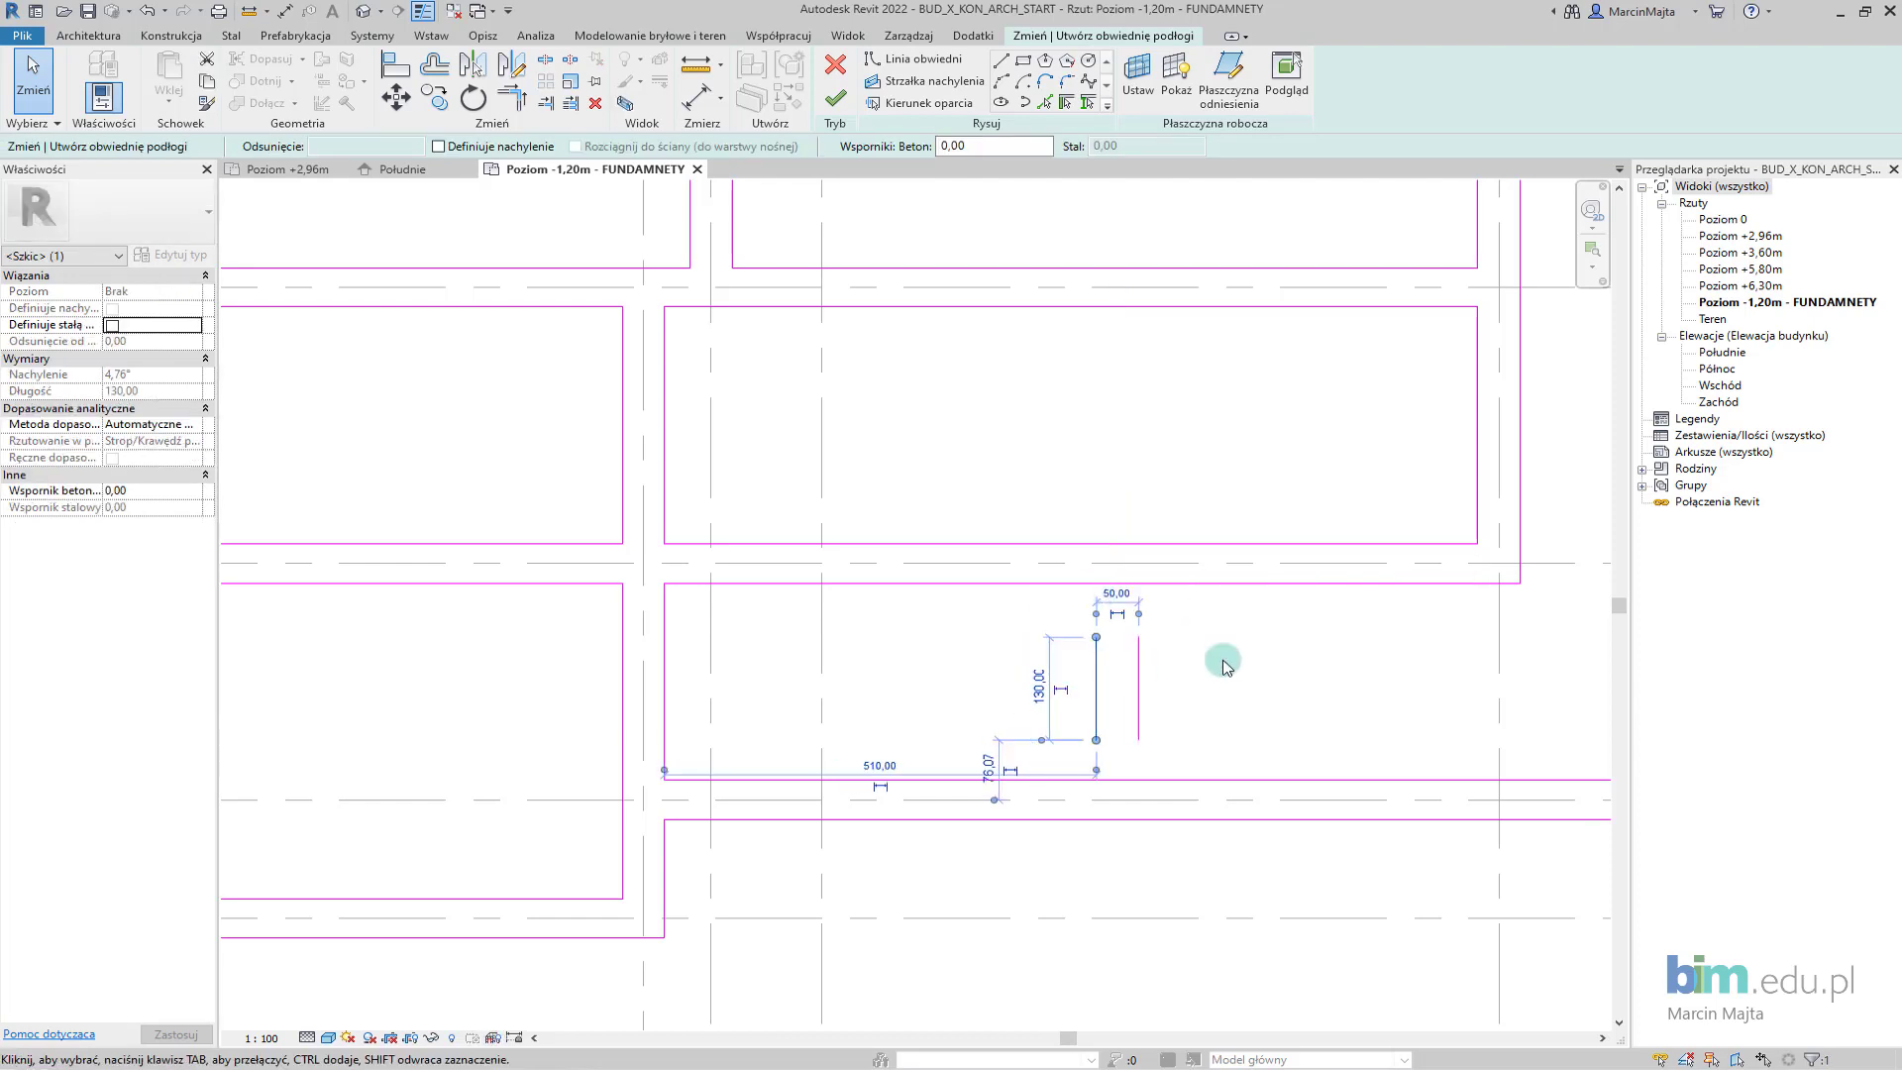
{"action": "key", "text": "Escape"}
{"action": "scroll", "coordinate": [1046, 683], "scroll_direction": "down", "scroll_amount": 1}
{"action": "scroll", "coordinate": [1049, 679], "scroll_direction": "down", "scroll_amount": 1}
{"action": "left_click", "coordinate": [1119, 683]}
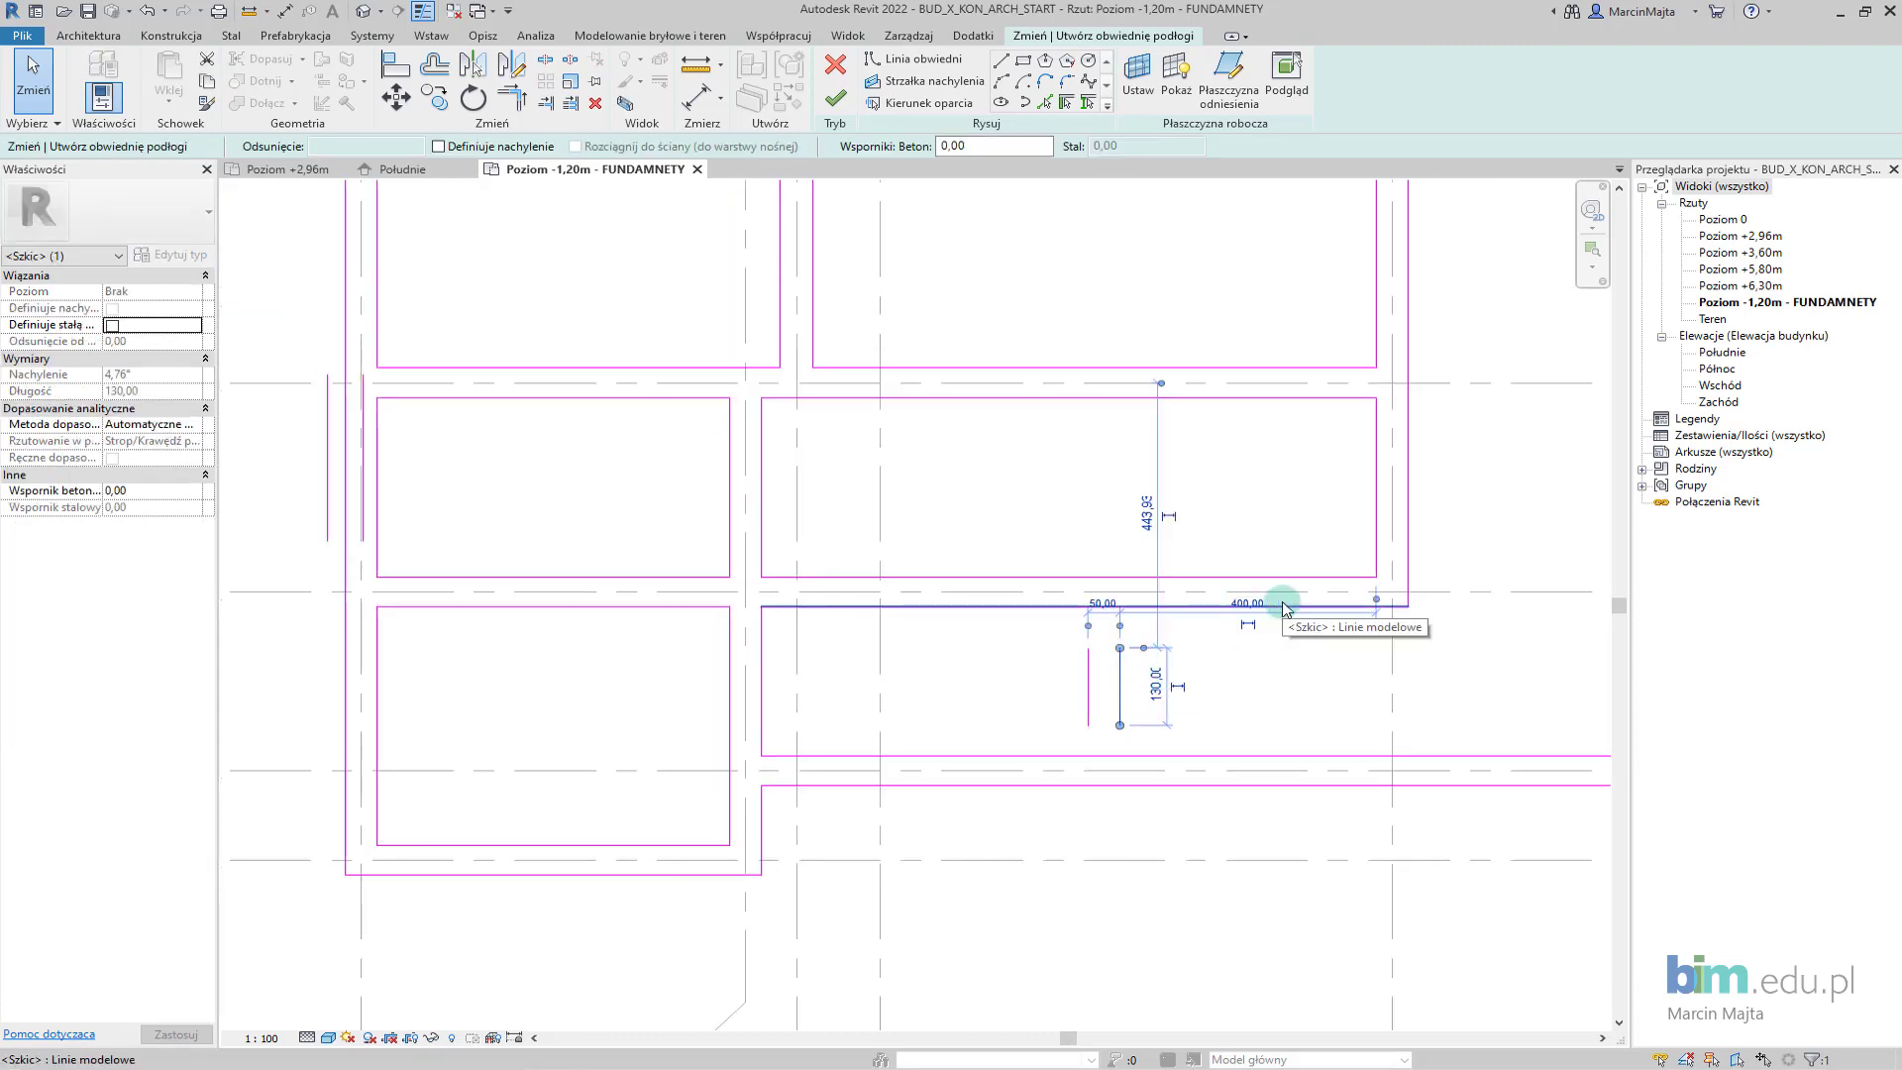
Trim the new vertical line and the long horizontal line into corners with the bottom edge.
{"action": "key", "text": "Escape"}
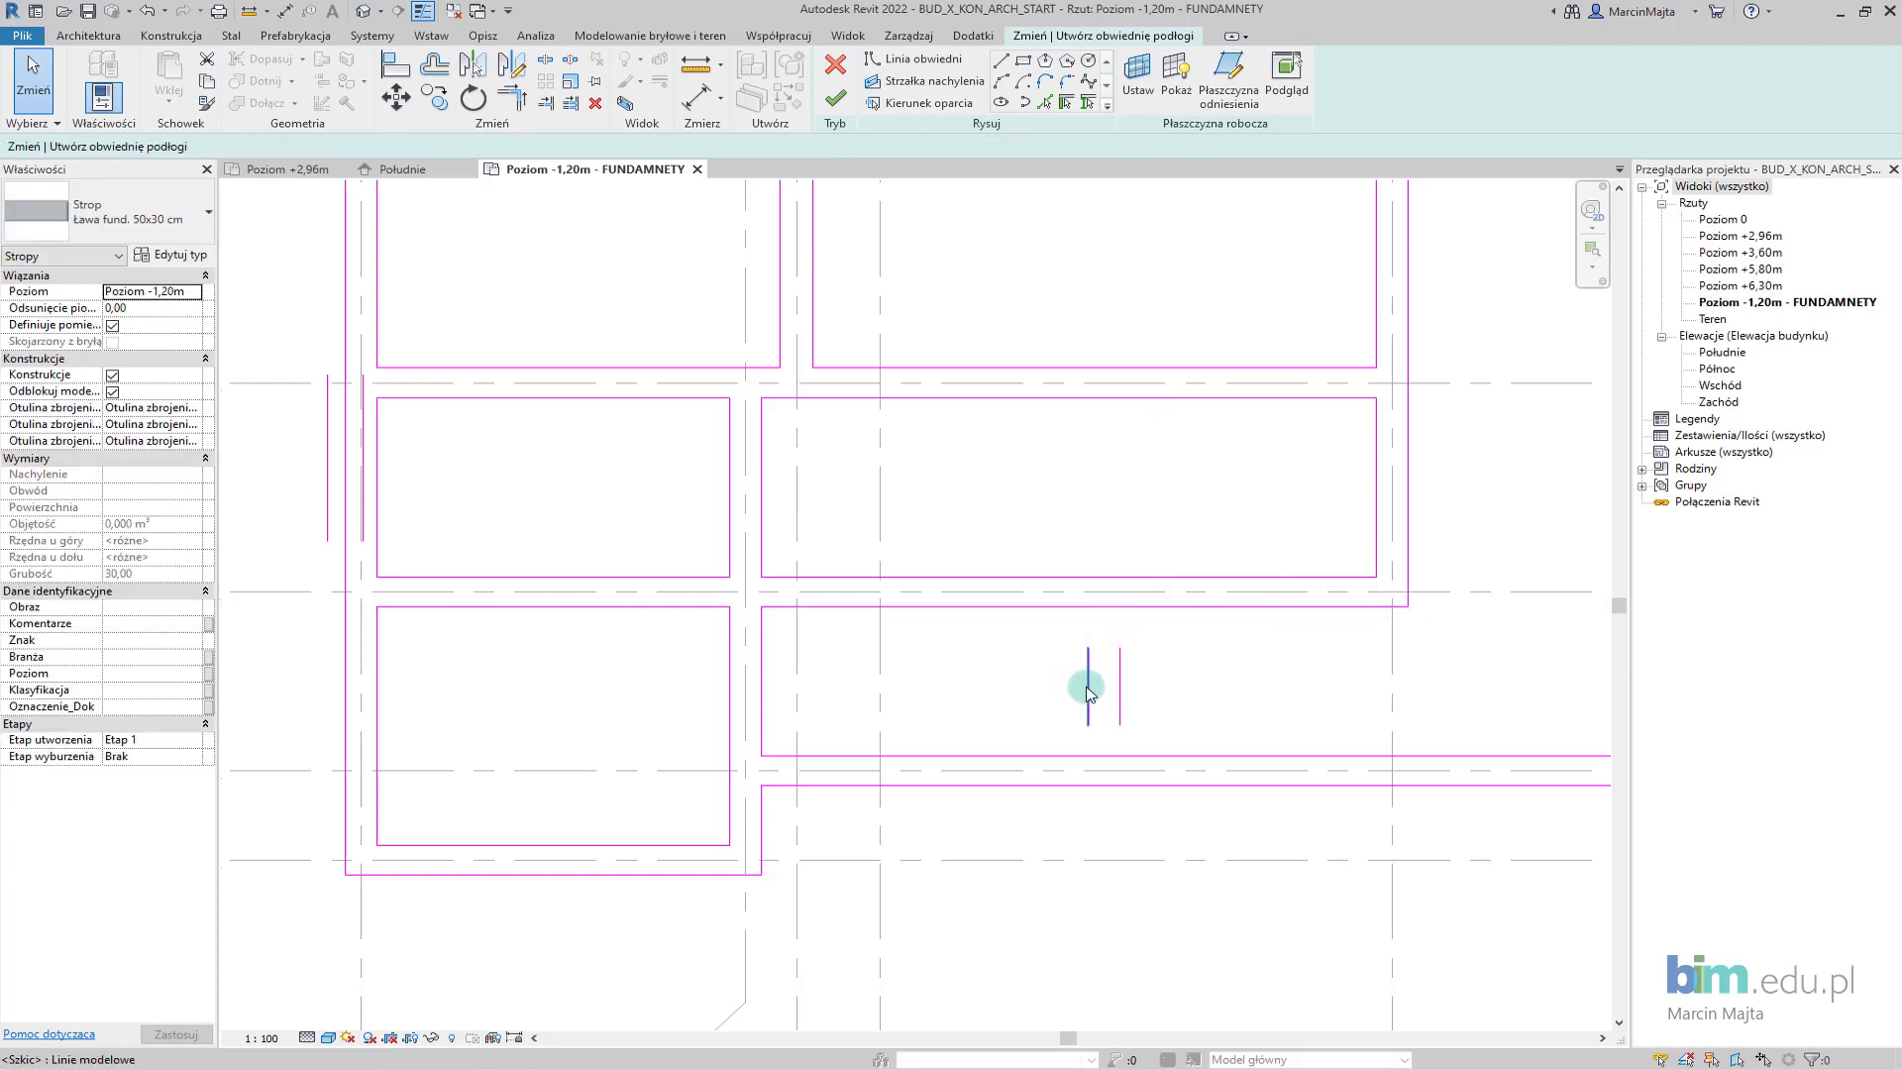
{"action": "key", "text": "t"}
{"action": "key", "text": "r"}
{"action": "left_click", "coordinate": [1118, 680]}
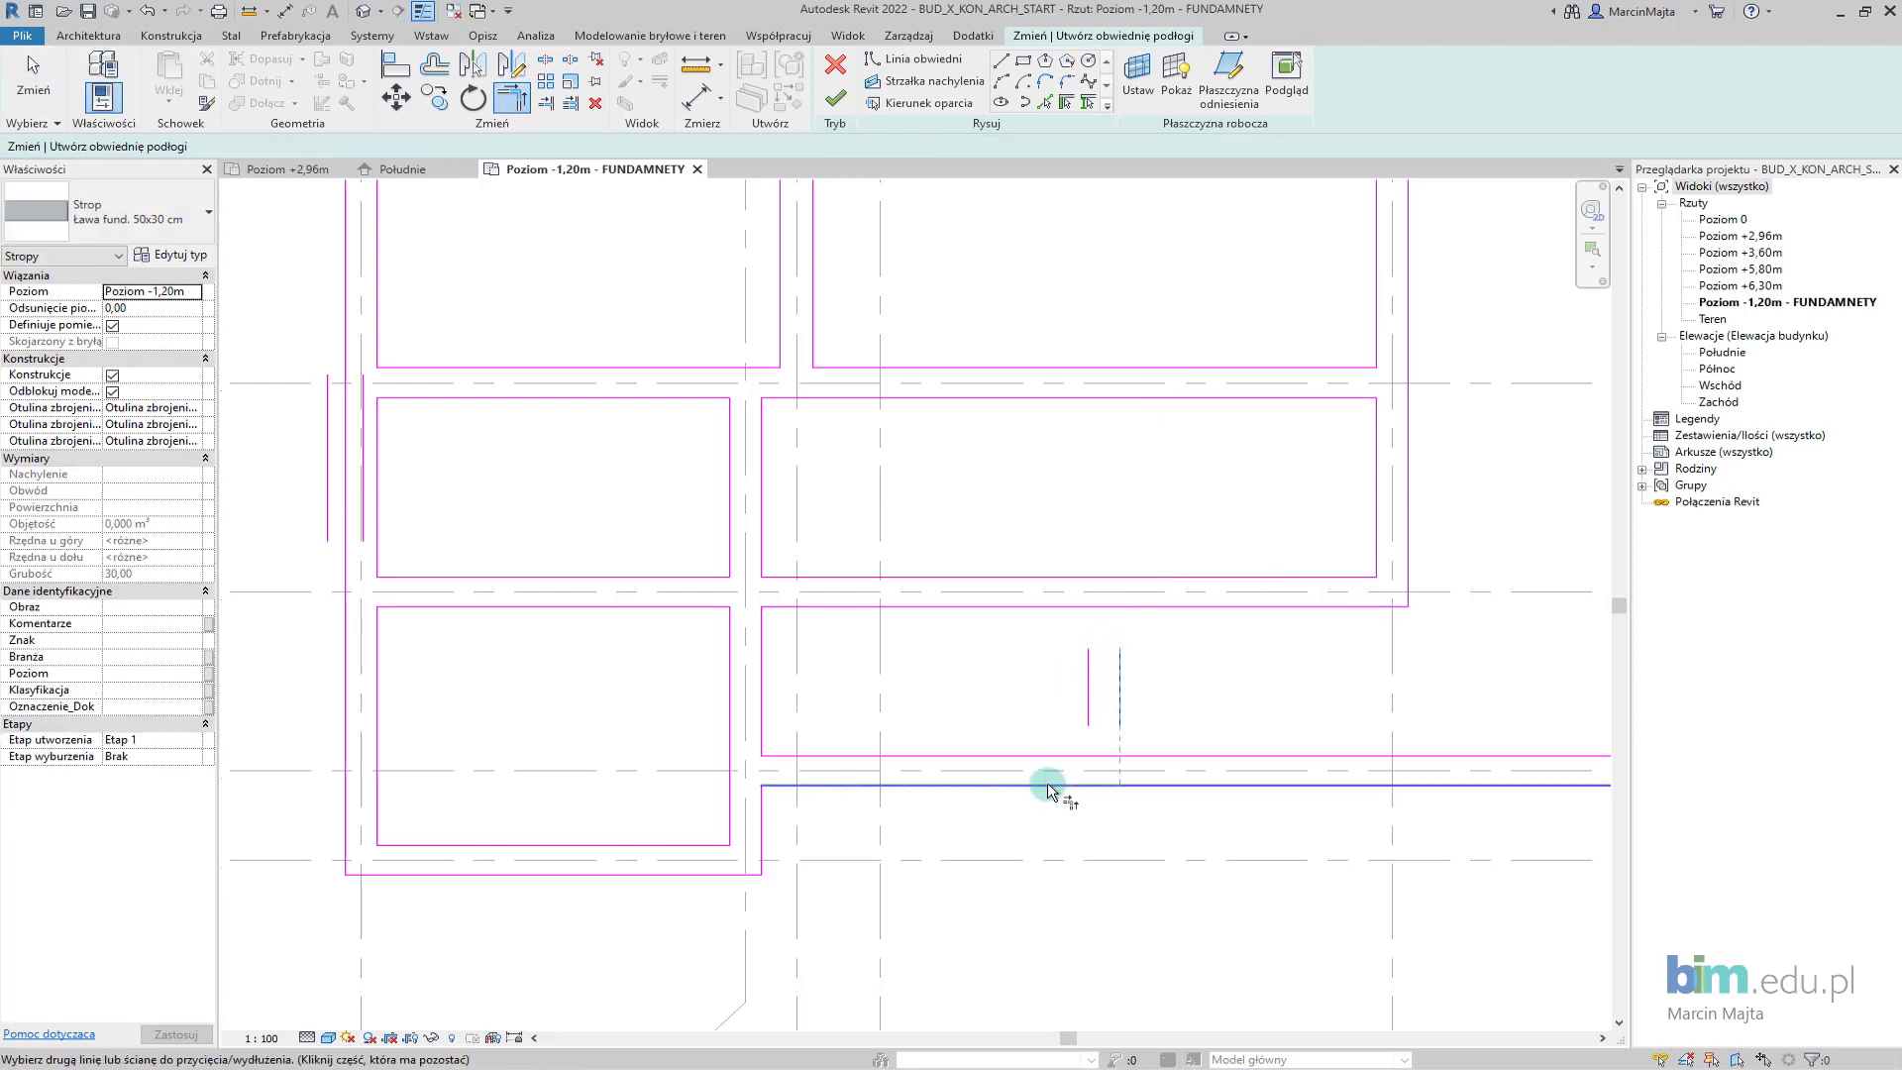
{"action": "left_click", "coordinate": [1053, 784]}
{"action": "left_click", "coordinate": [1088, 681]}
{"action": "left_click", "coordinate": [1040, 756]}
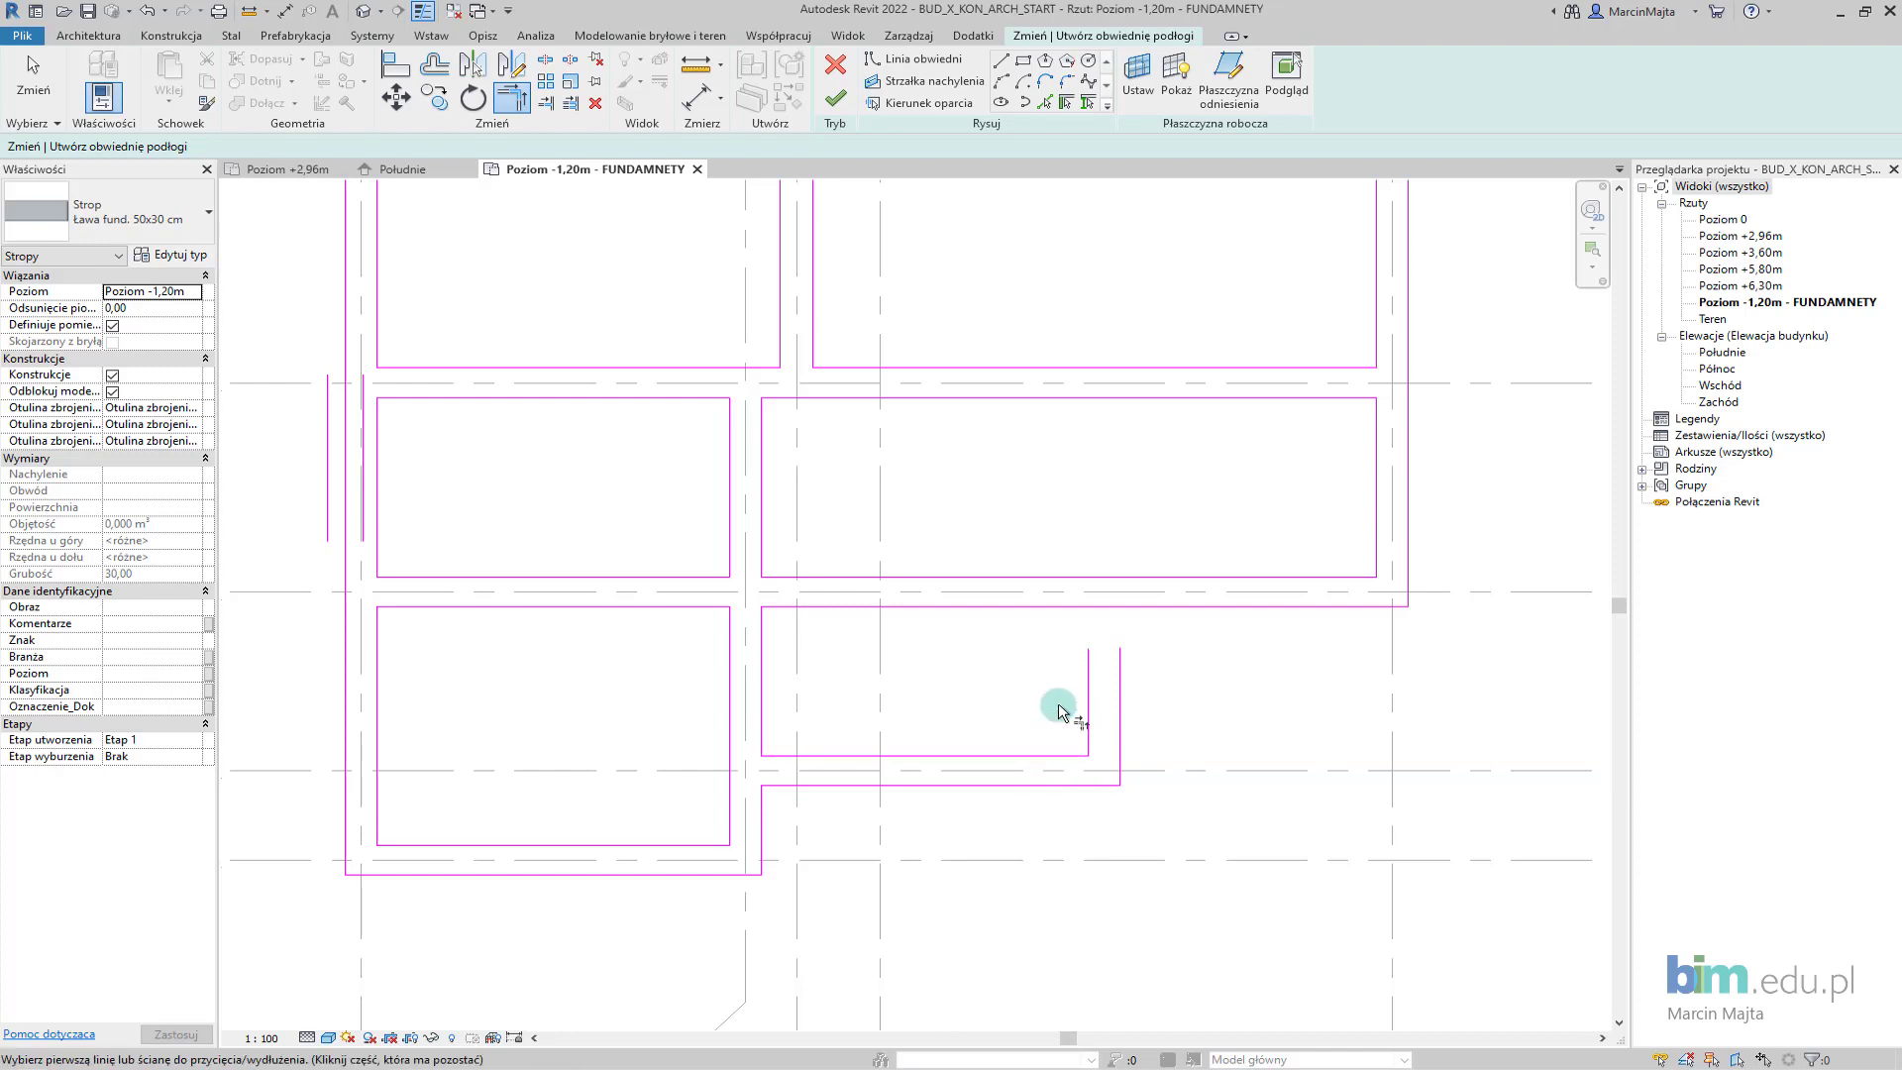
{"action": "key", "text": "Escape"}
{"action": "key", "text": "Escape"}
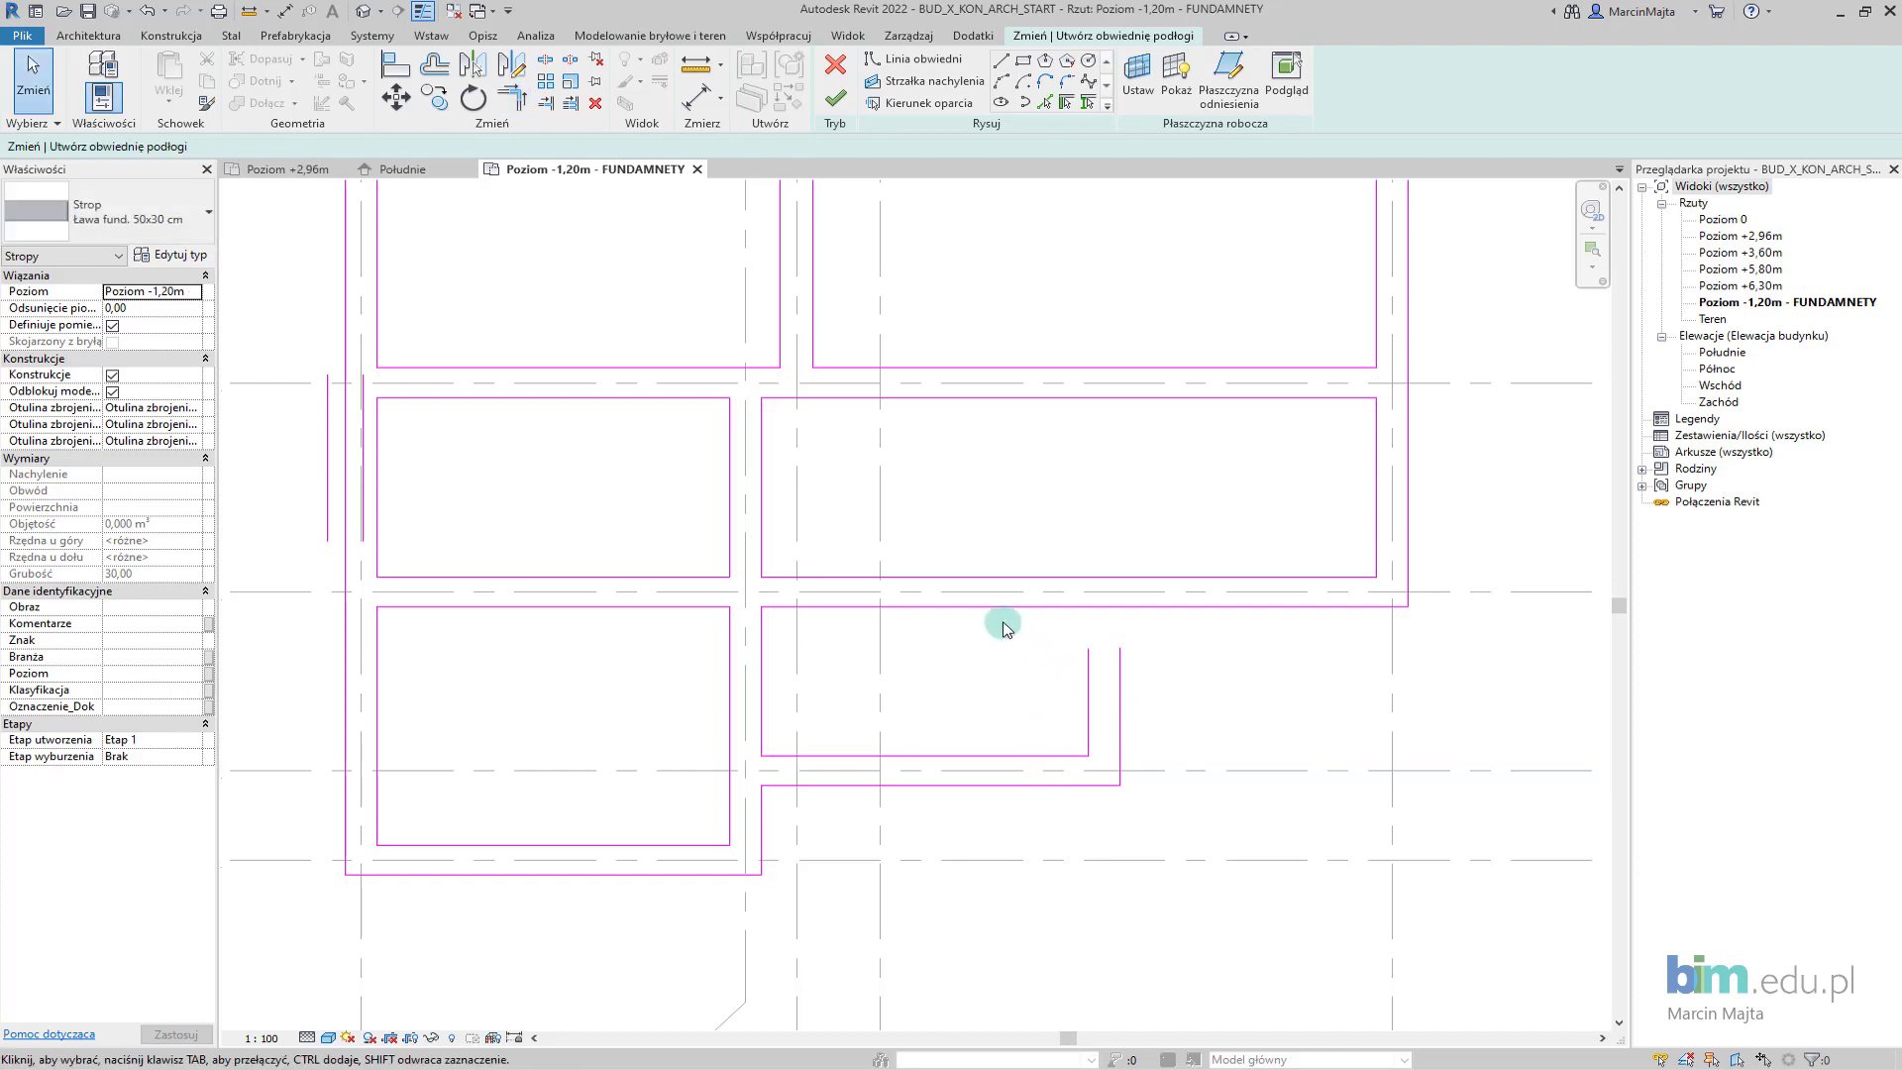
Trim the horizontal boundary line along grid D into a corner with the vertical line.
{"action": "left_click", "coordinate": [949, 576]}
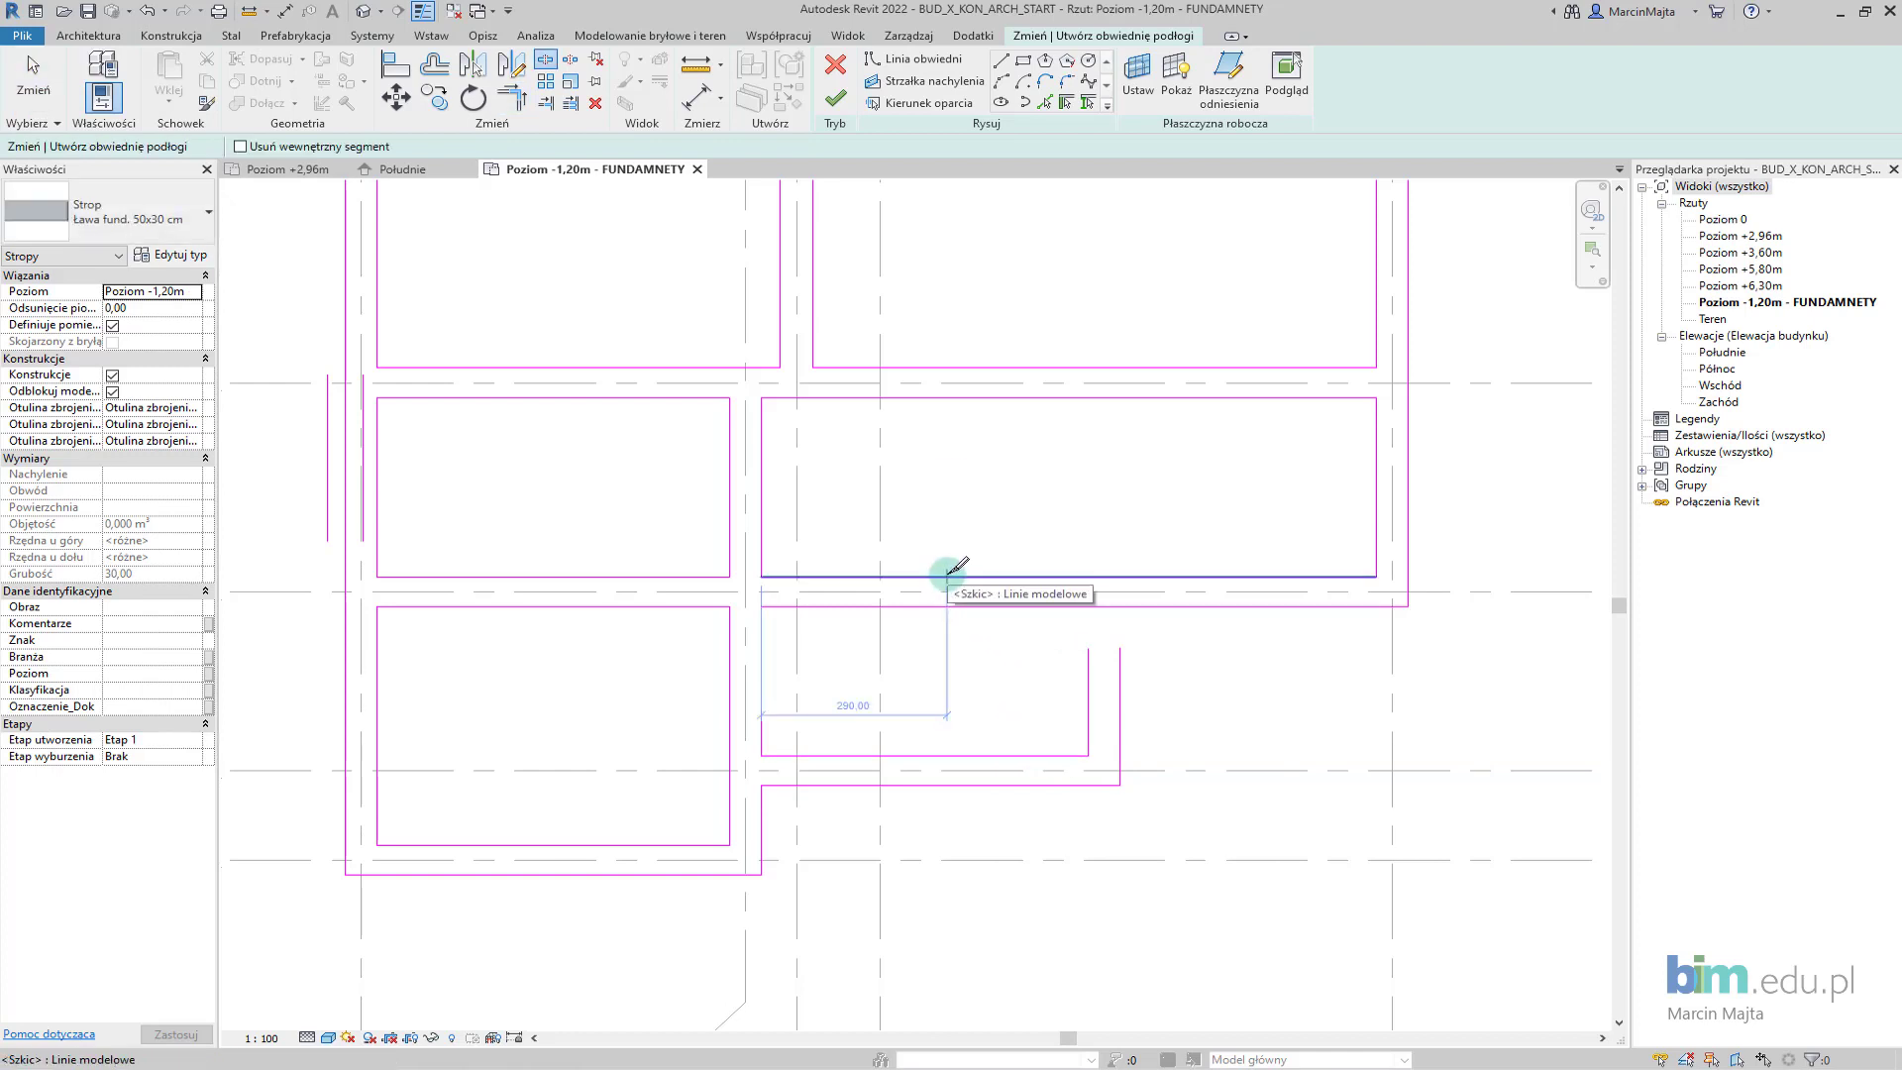
{"action": "left_click", "coordinate": [1103, 605]}
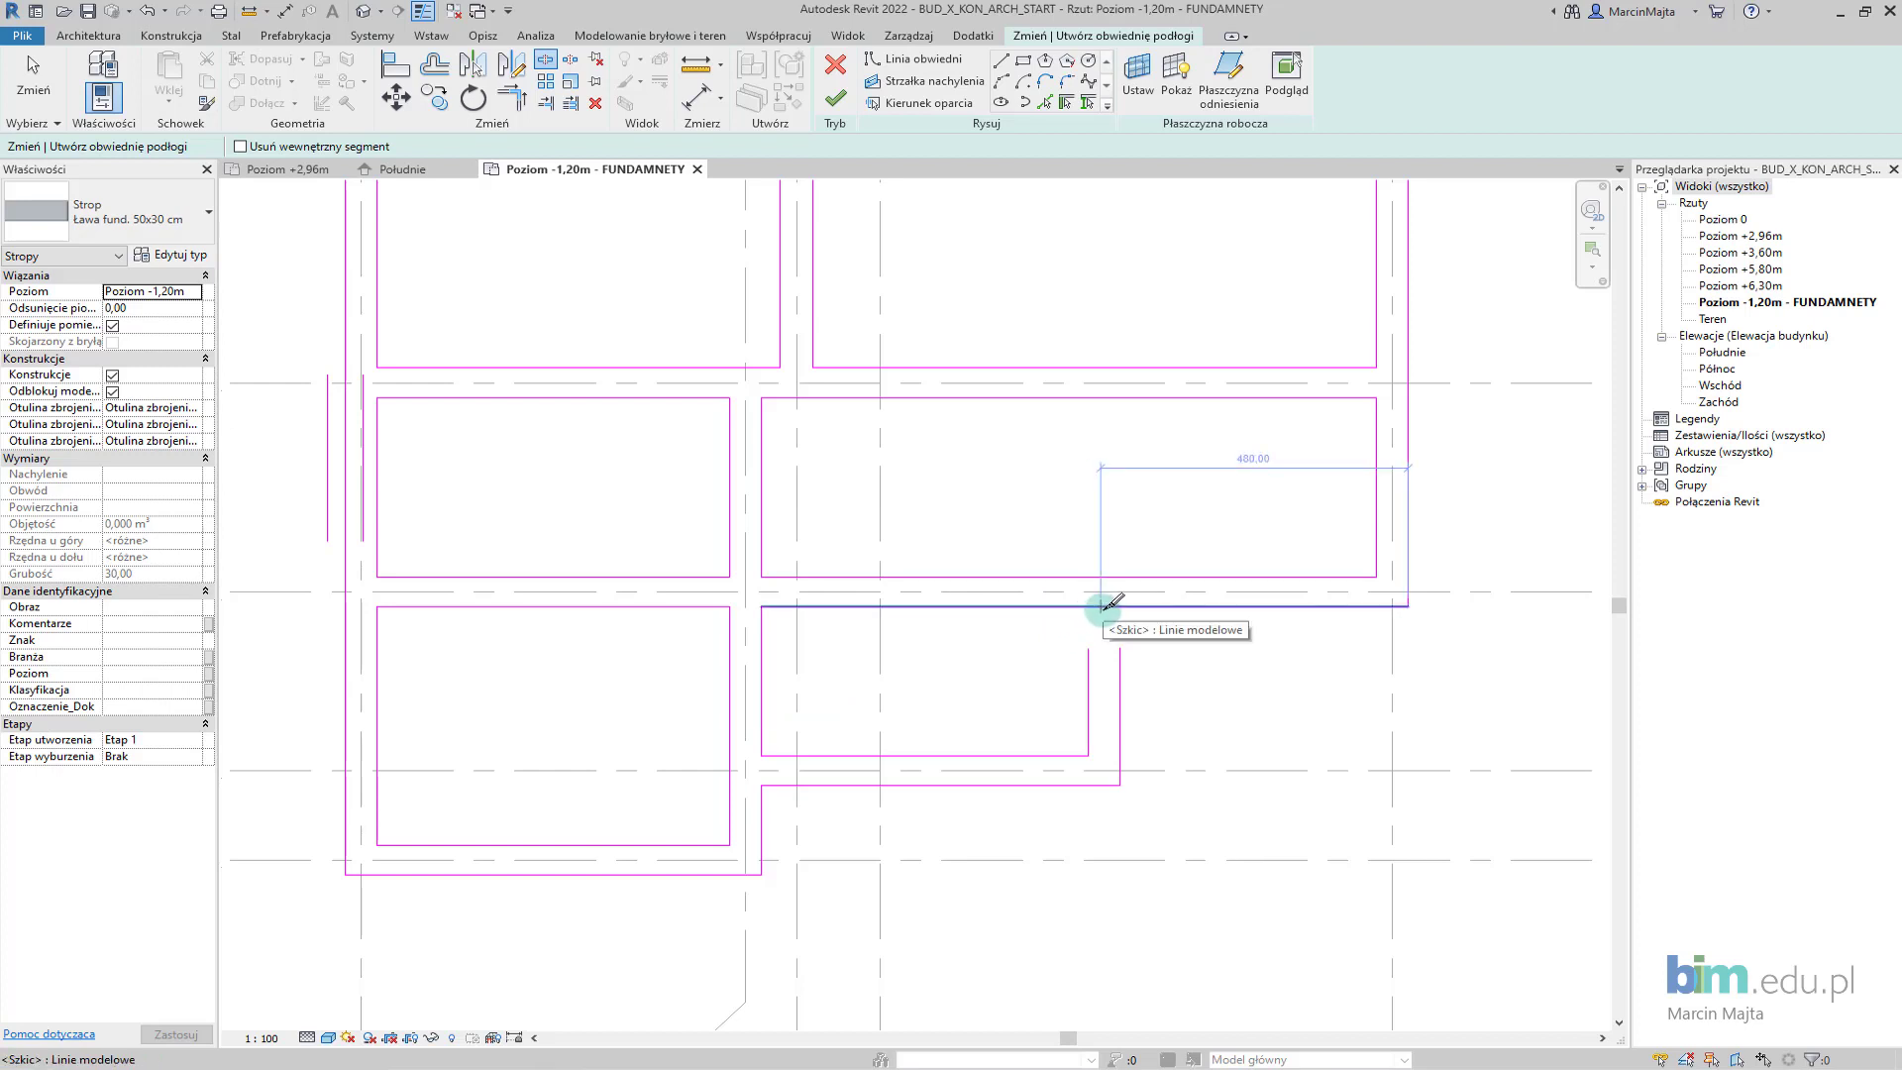
{"action": "left_click", "coordinate": [1103, 606]}
{"action": "key", "text": "t"}
{"action": "key", "text": "r"}
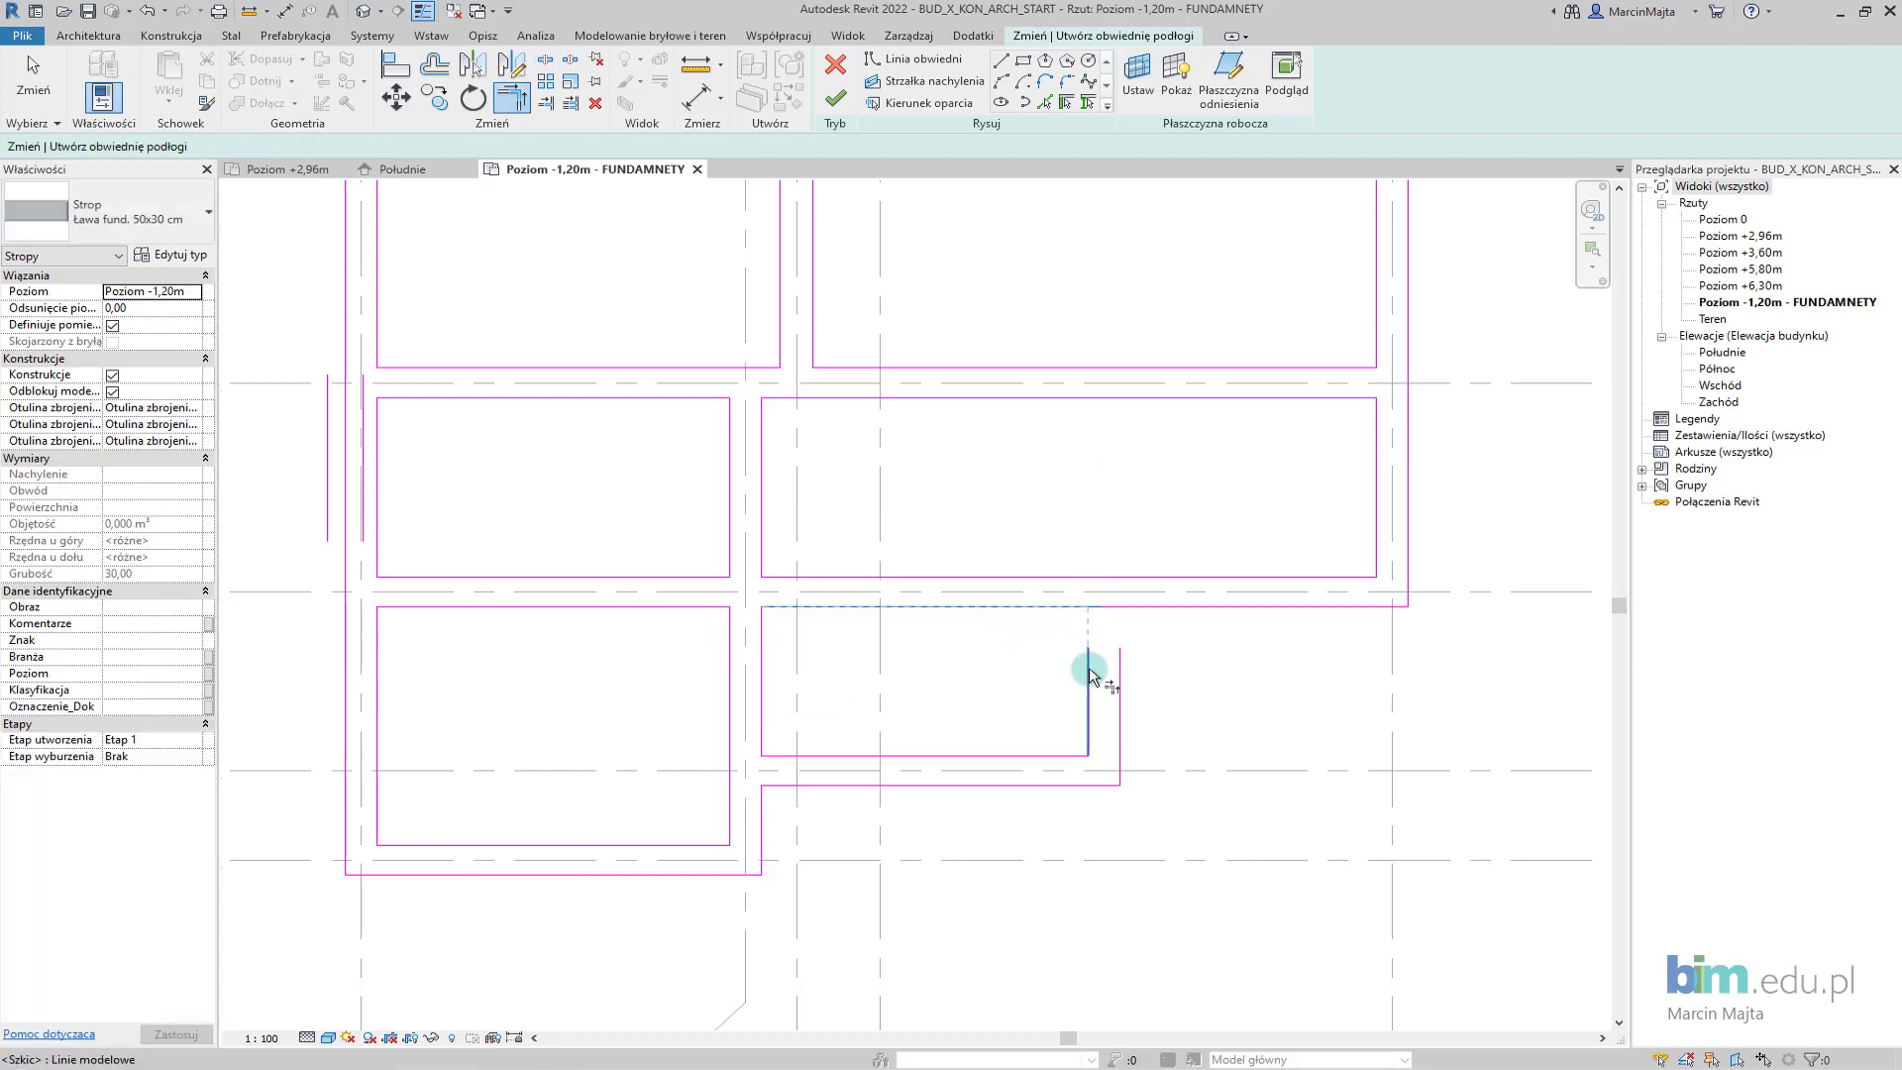
{"action": "left_click", "coordinate": [1121, 672]}
{"action": "left_click", "coordinate": [1151, 606]}
{"action": "scroll", "coordinate": [1104, 790], "scroll_direction": "down", "scroll_amount": 2}
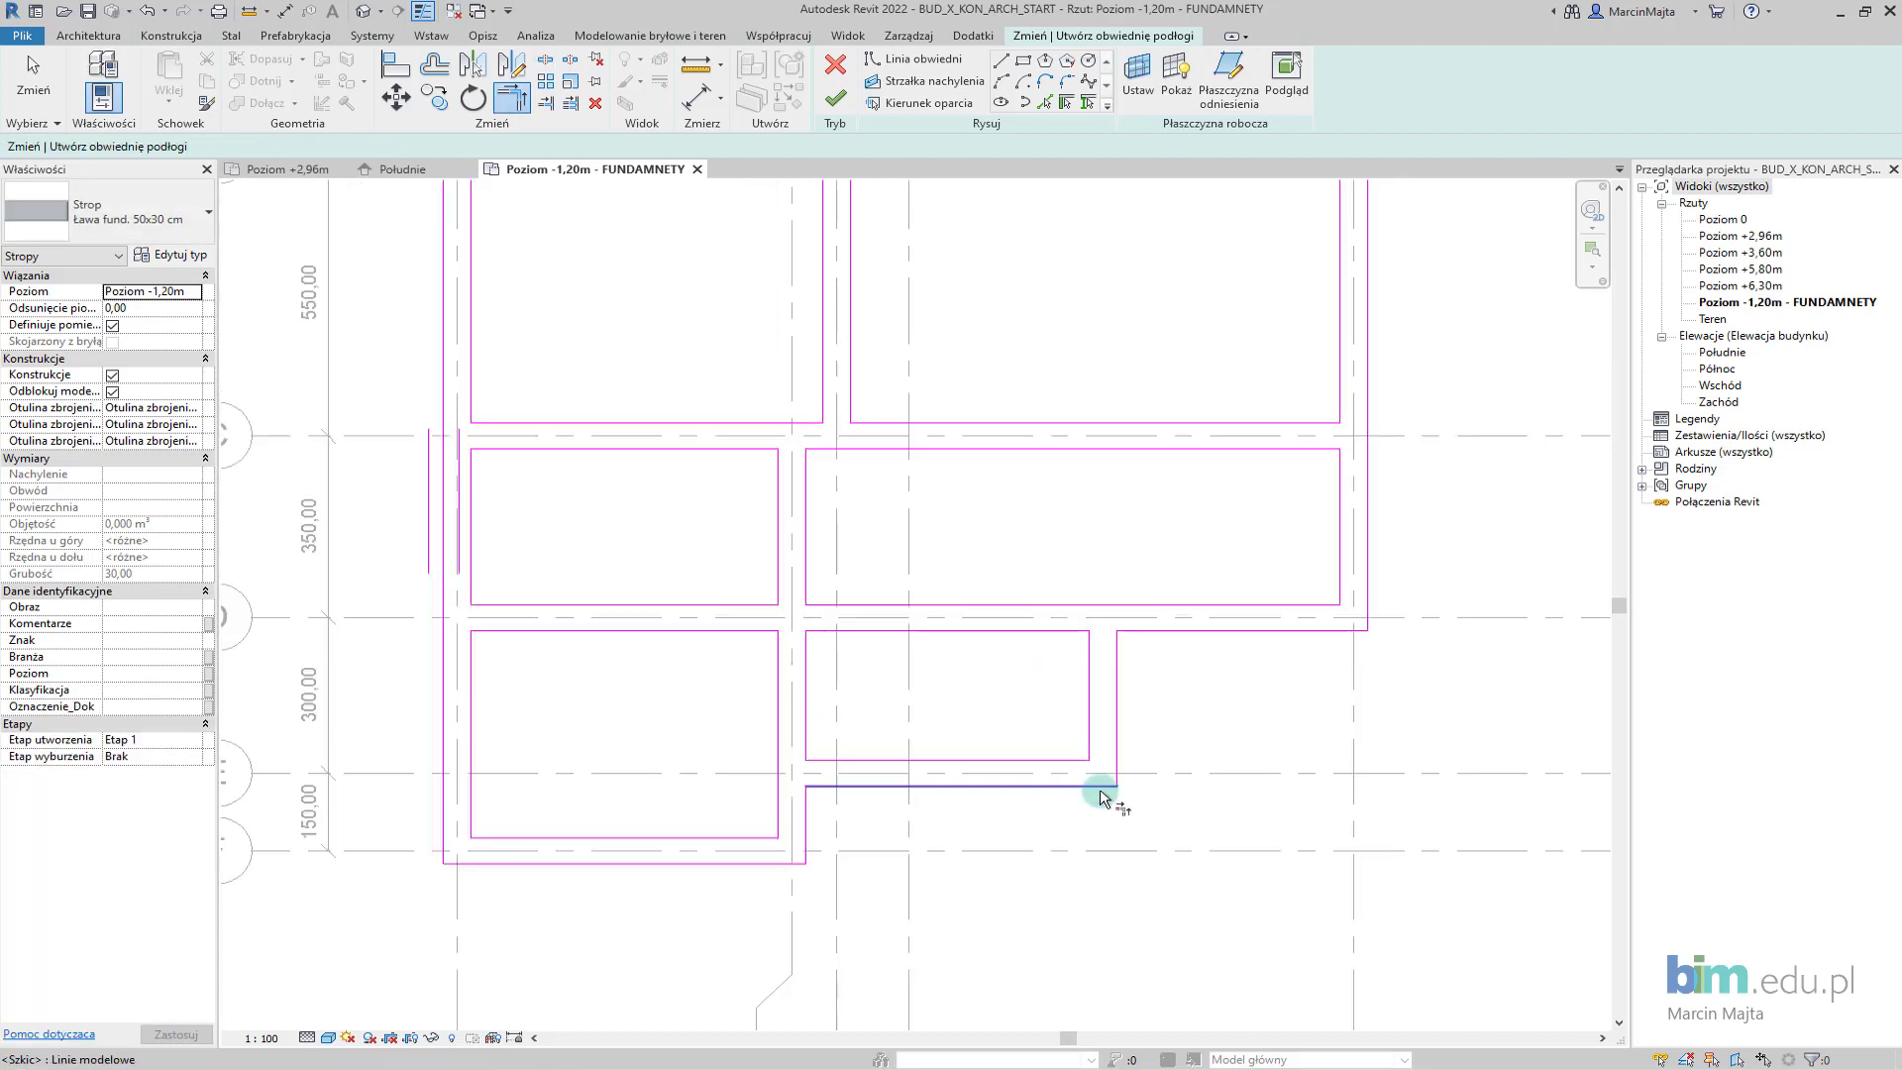
{"action": "mouse_move", "coordinate": [1095, 789]}
{"action": "middle_mouse_down"}
{"action": "mouse_move", "coordinate": [1094, 748]}
{"action": "mouse_move", "coordinate": [1054, 837]}
{"action": "middle_mouse_up"}
{"action": "key", "text": "Escape"}
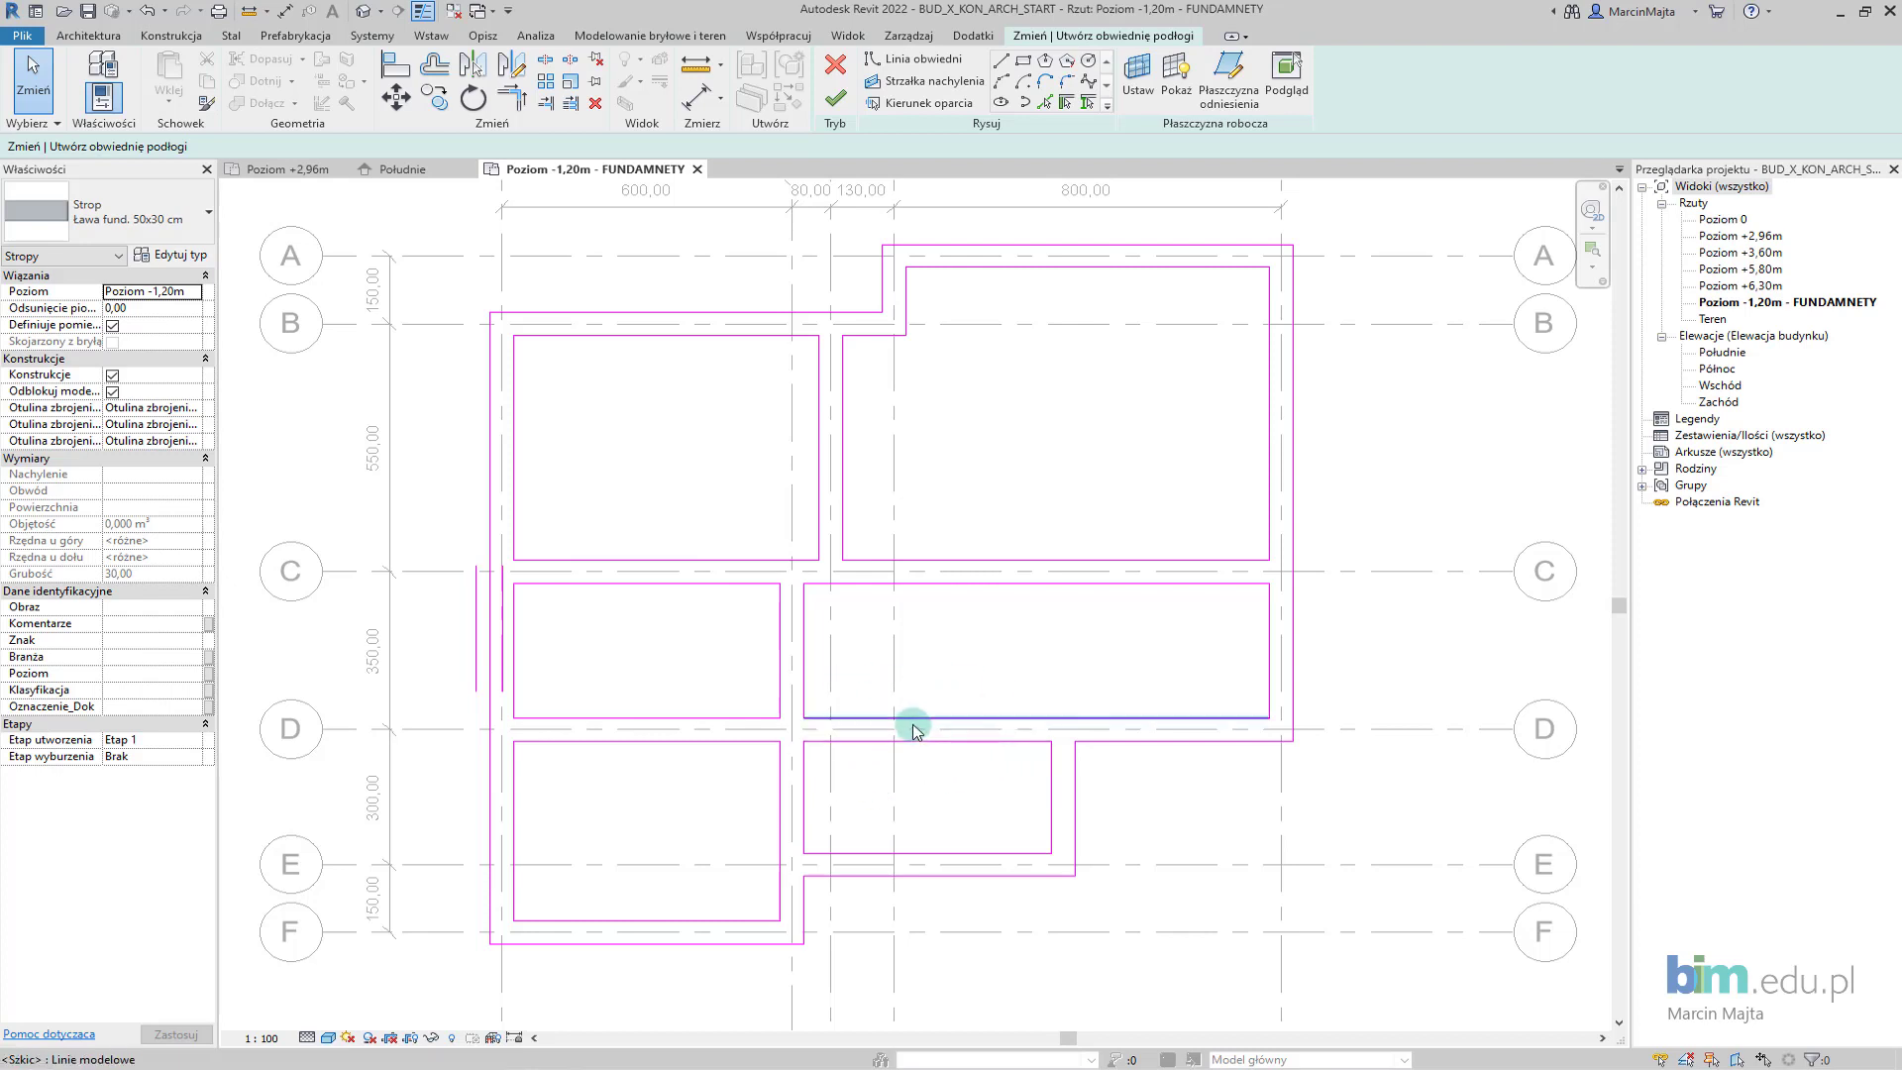
Join the next horizontal sketch line to its vertical line at a corner.
{"action": "key", "text": "t"}
{"action": "key", "text": "r"}
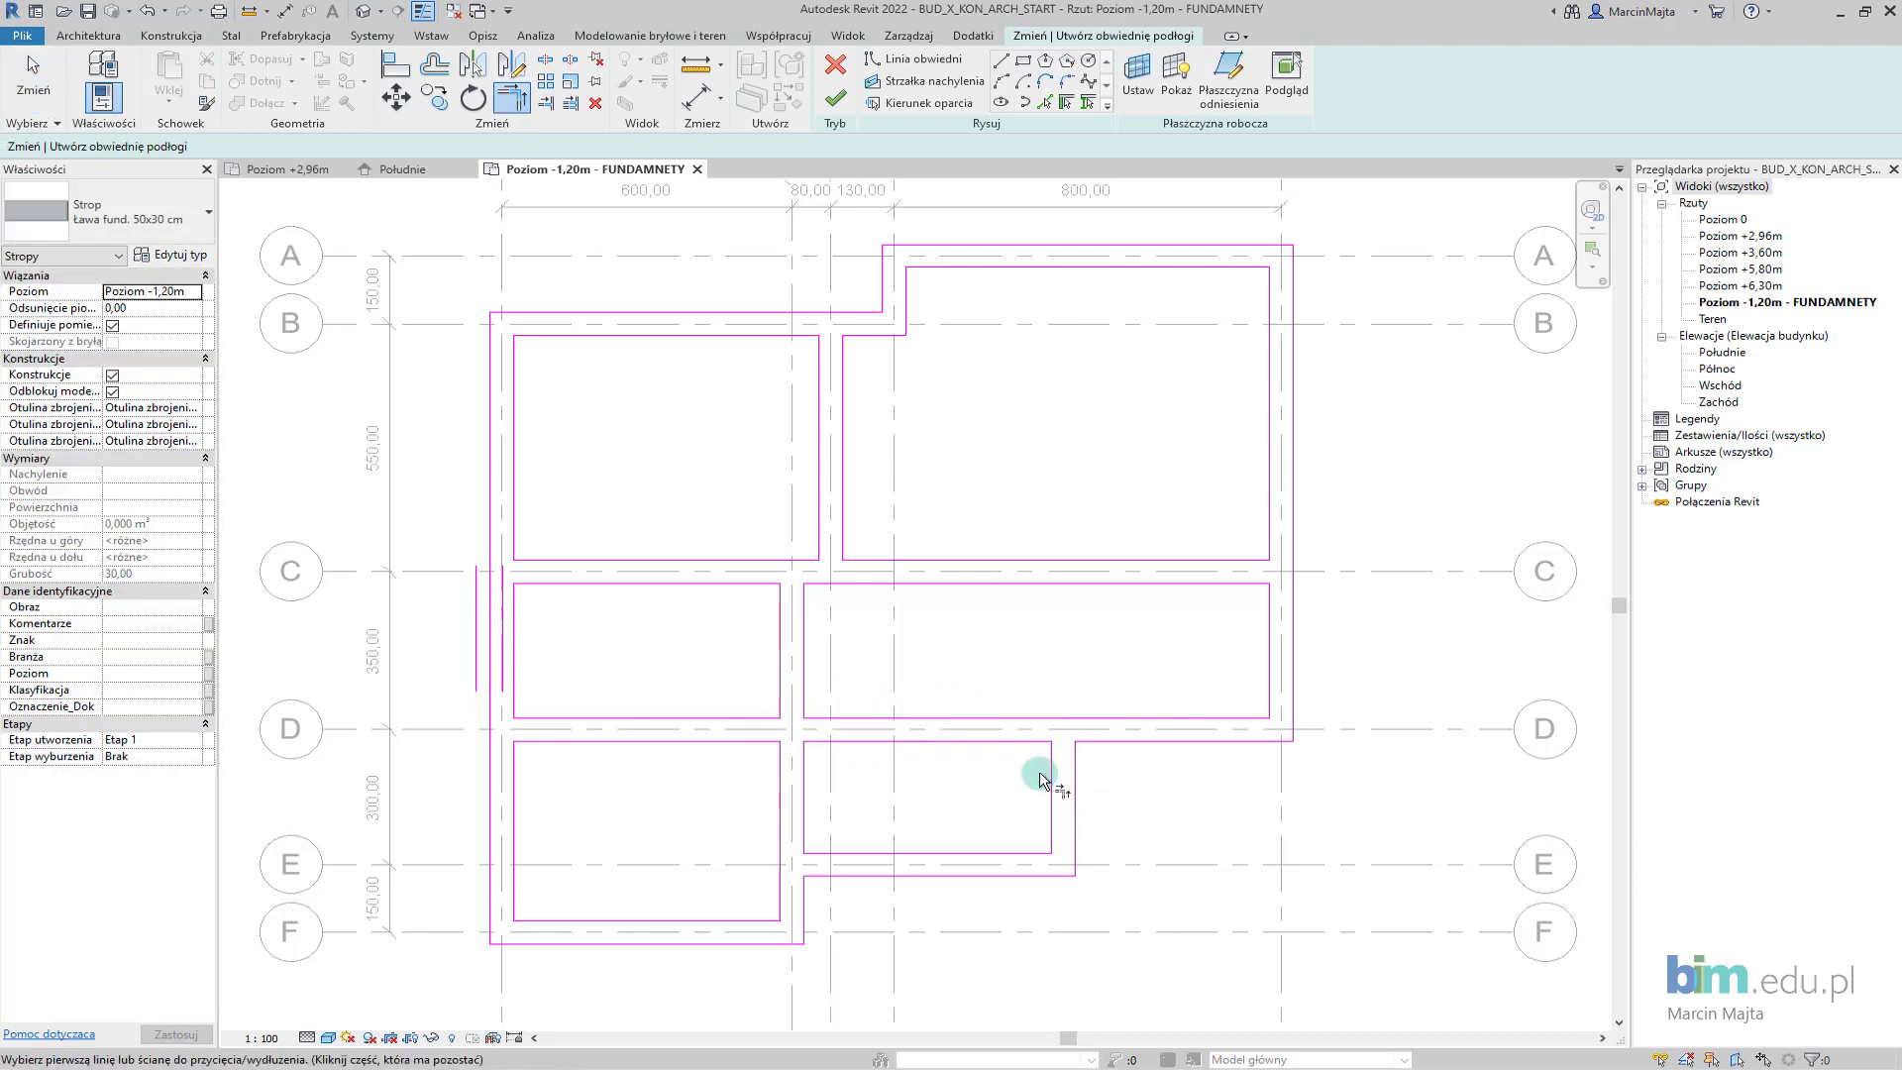
{"action": "left_click", "coordinate": [1072, 719]}
{"action": "left_click", "coordinate": [1053, 771]}
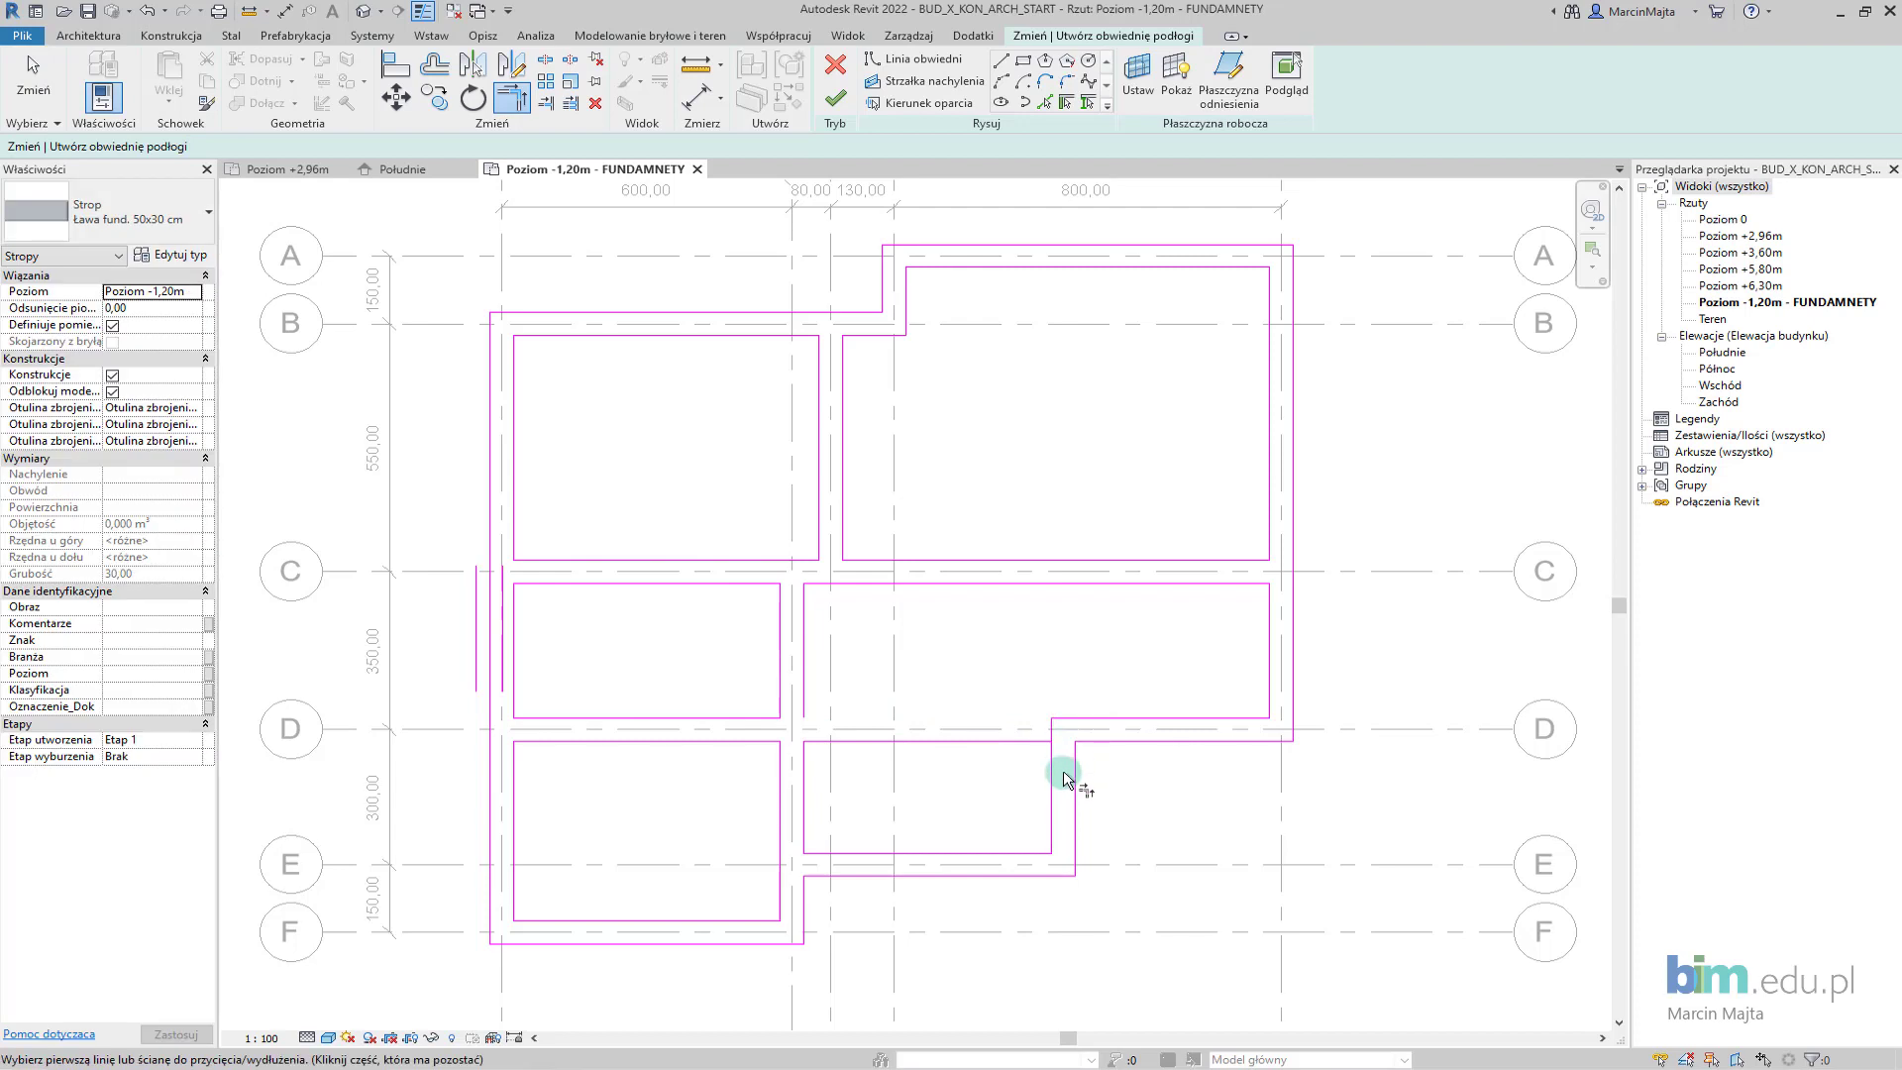
{"action": "key", "text": "Escape"}
{"action": "left_click", "coordinate": [830, 742]}
{"action": "key", "text": "Escape"}
Join the short vertical sketch line to the bottom line, then view the whole foundation.
{"action": "left_click", "coordinate": [805, 773]}
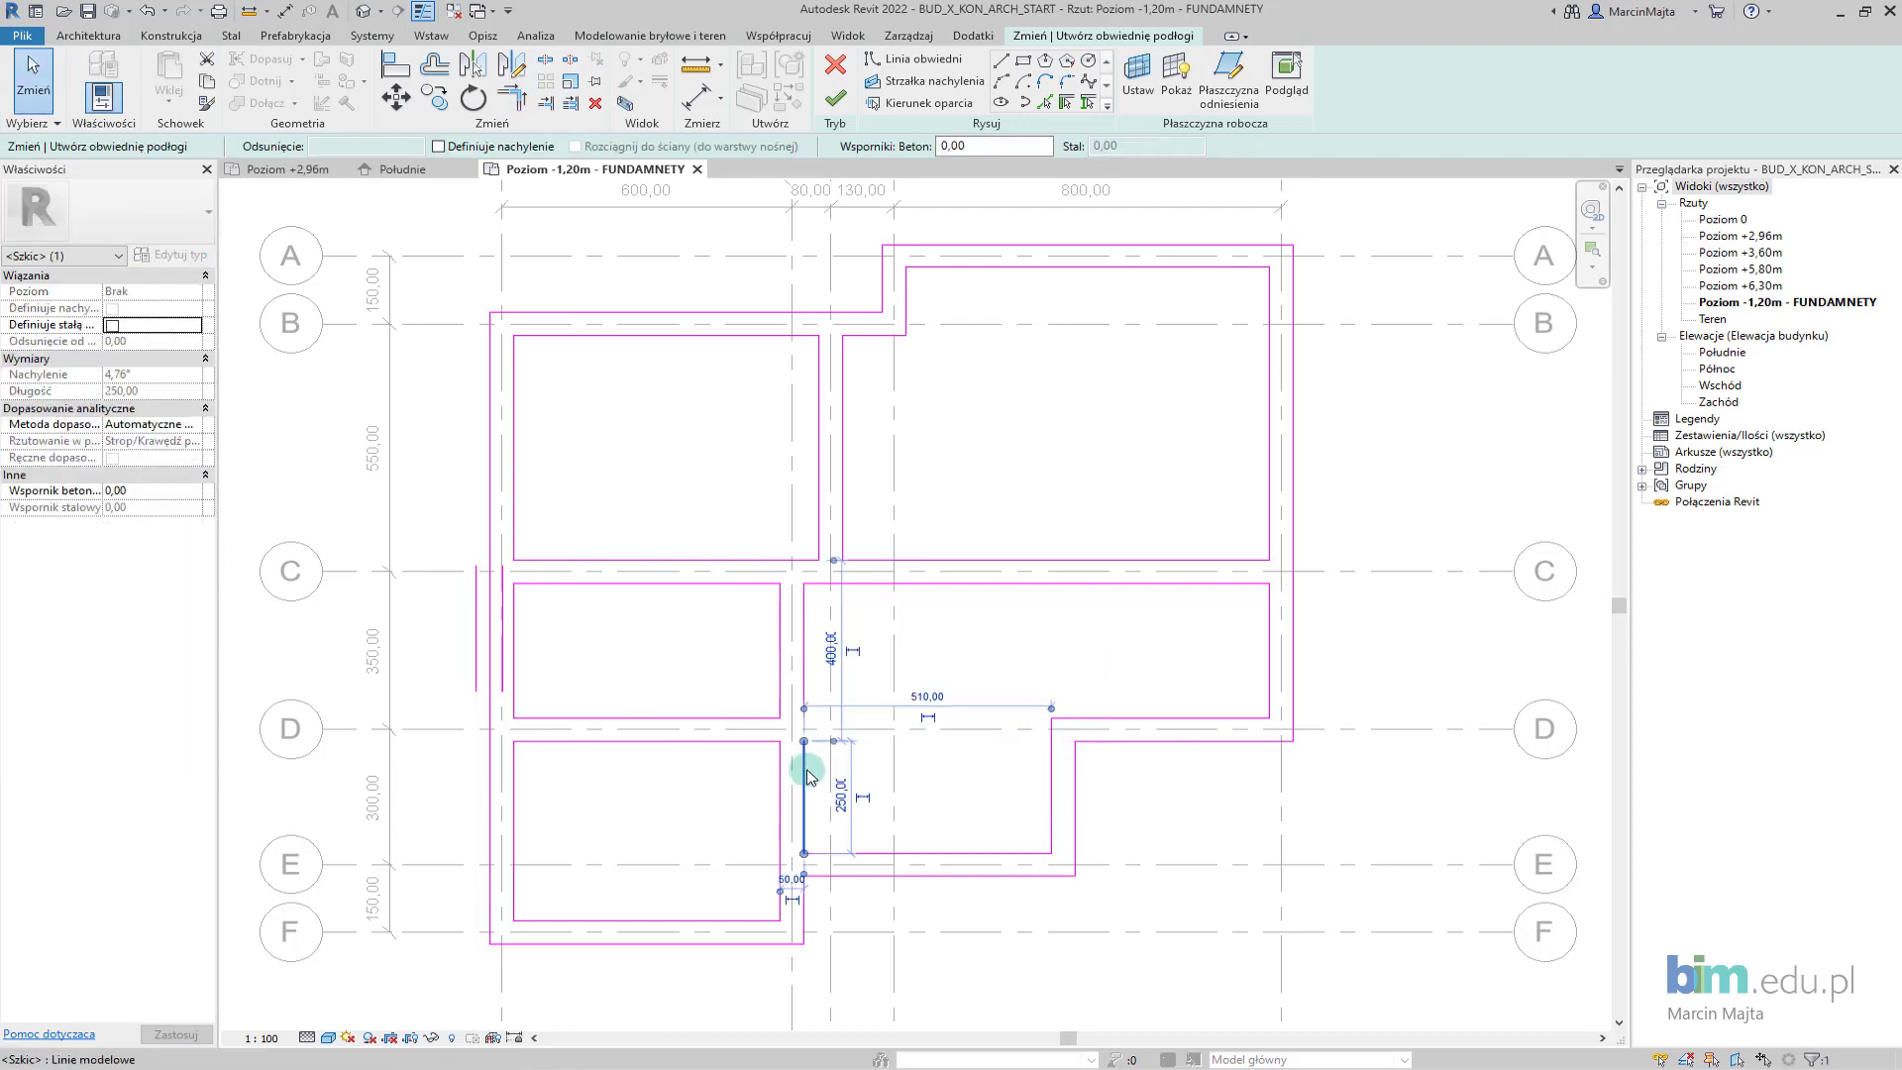
{"action": "key", "text": "Escape"}
{"action": "key", "text": "t"}
{"action": "key", "text": "r"}
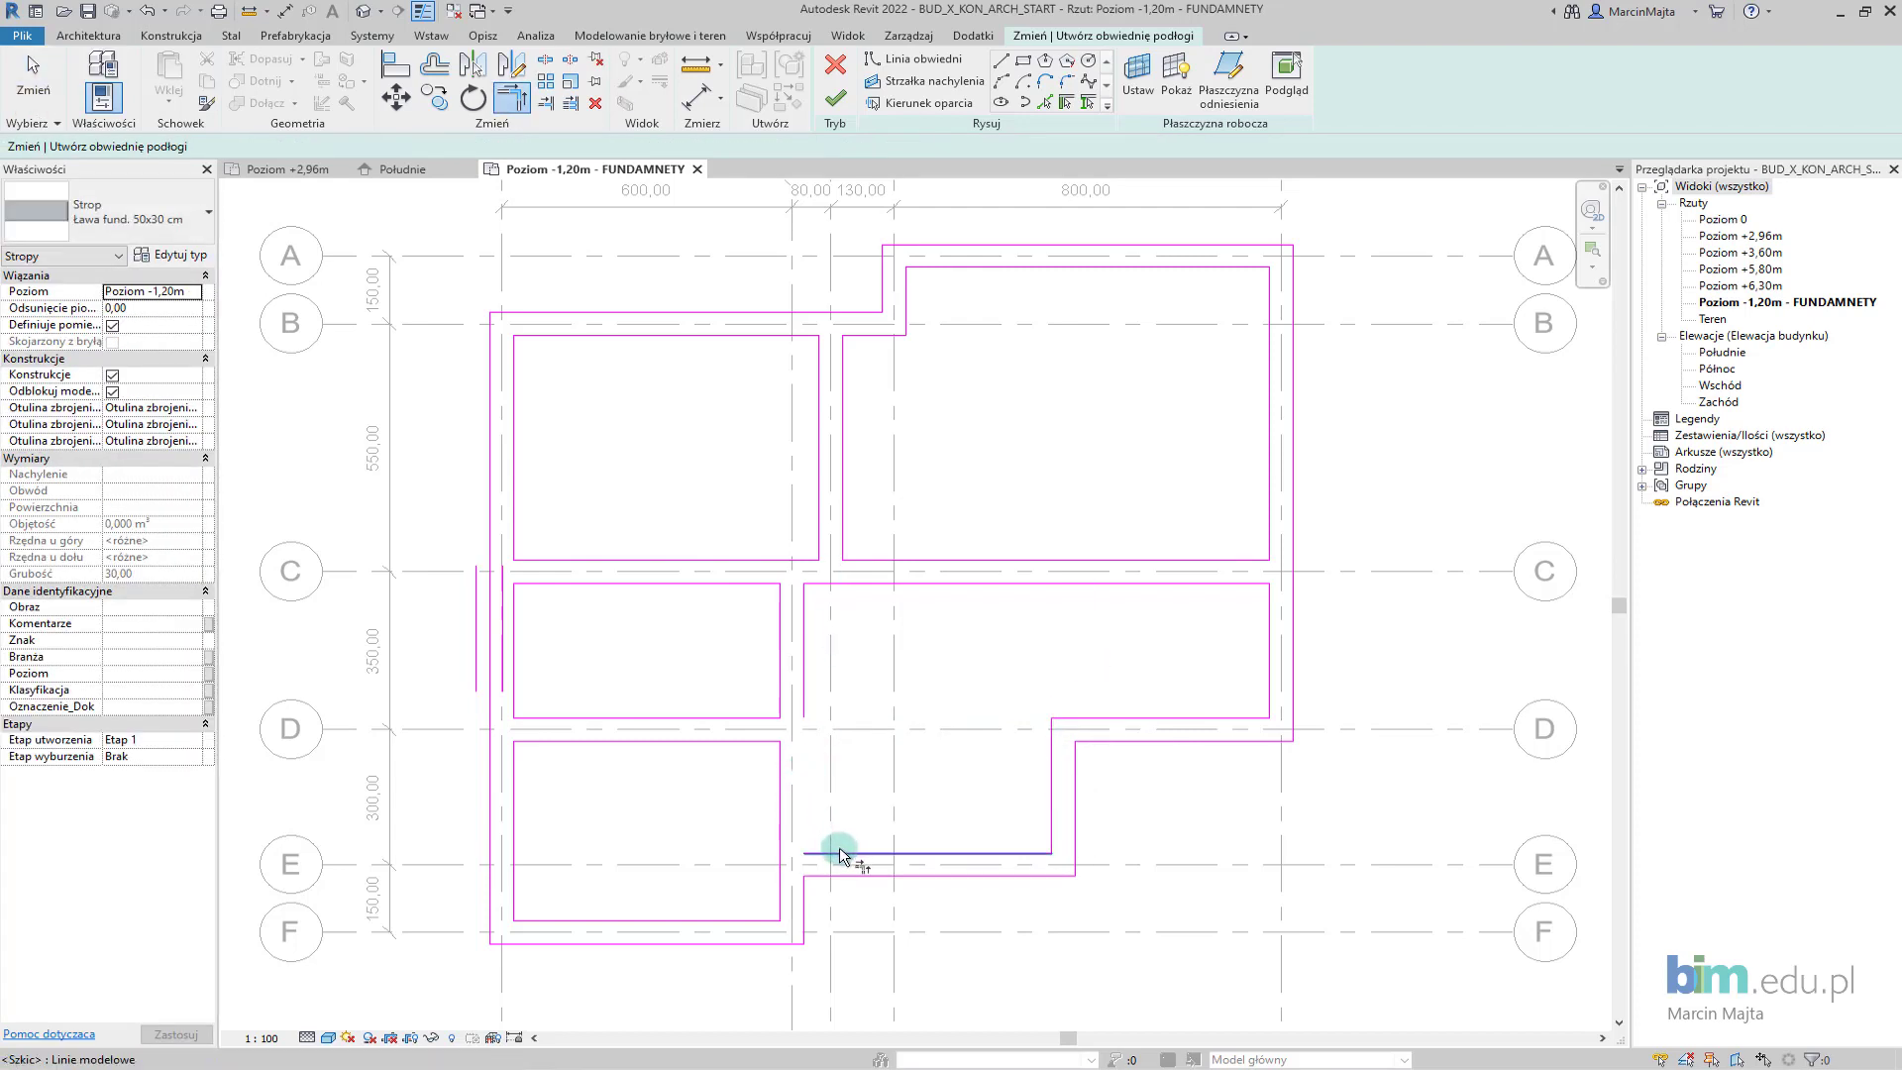
{"action": "left_click", "coordinate": [837, 852]}
{"action": "left_click", "coordinate": [806, 713]}
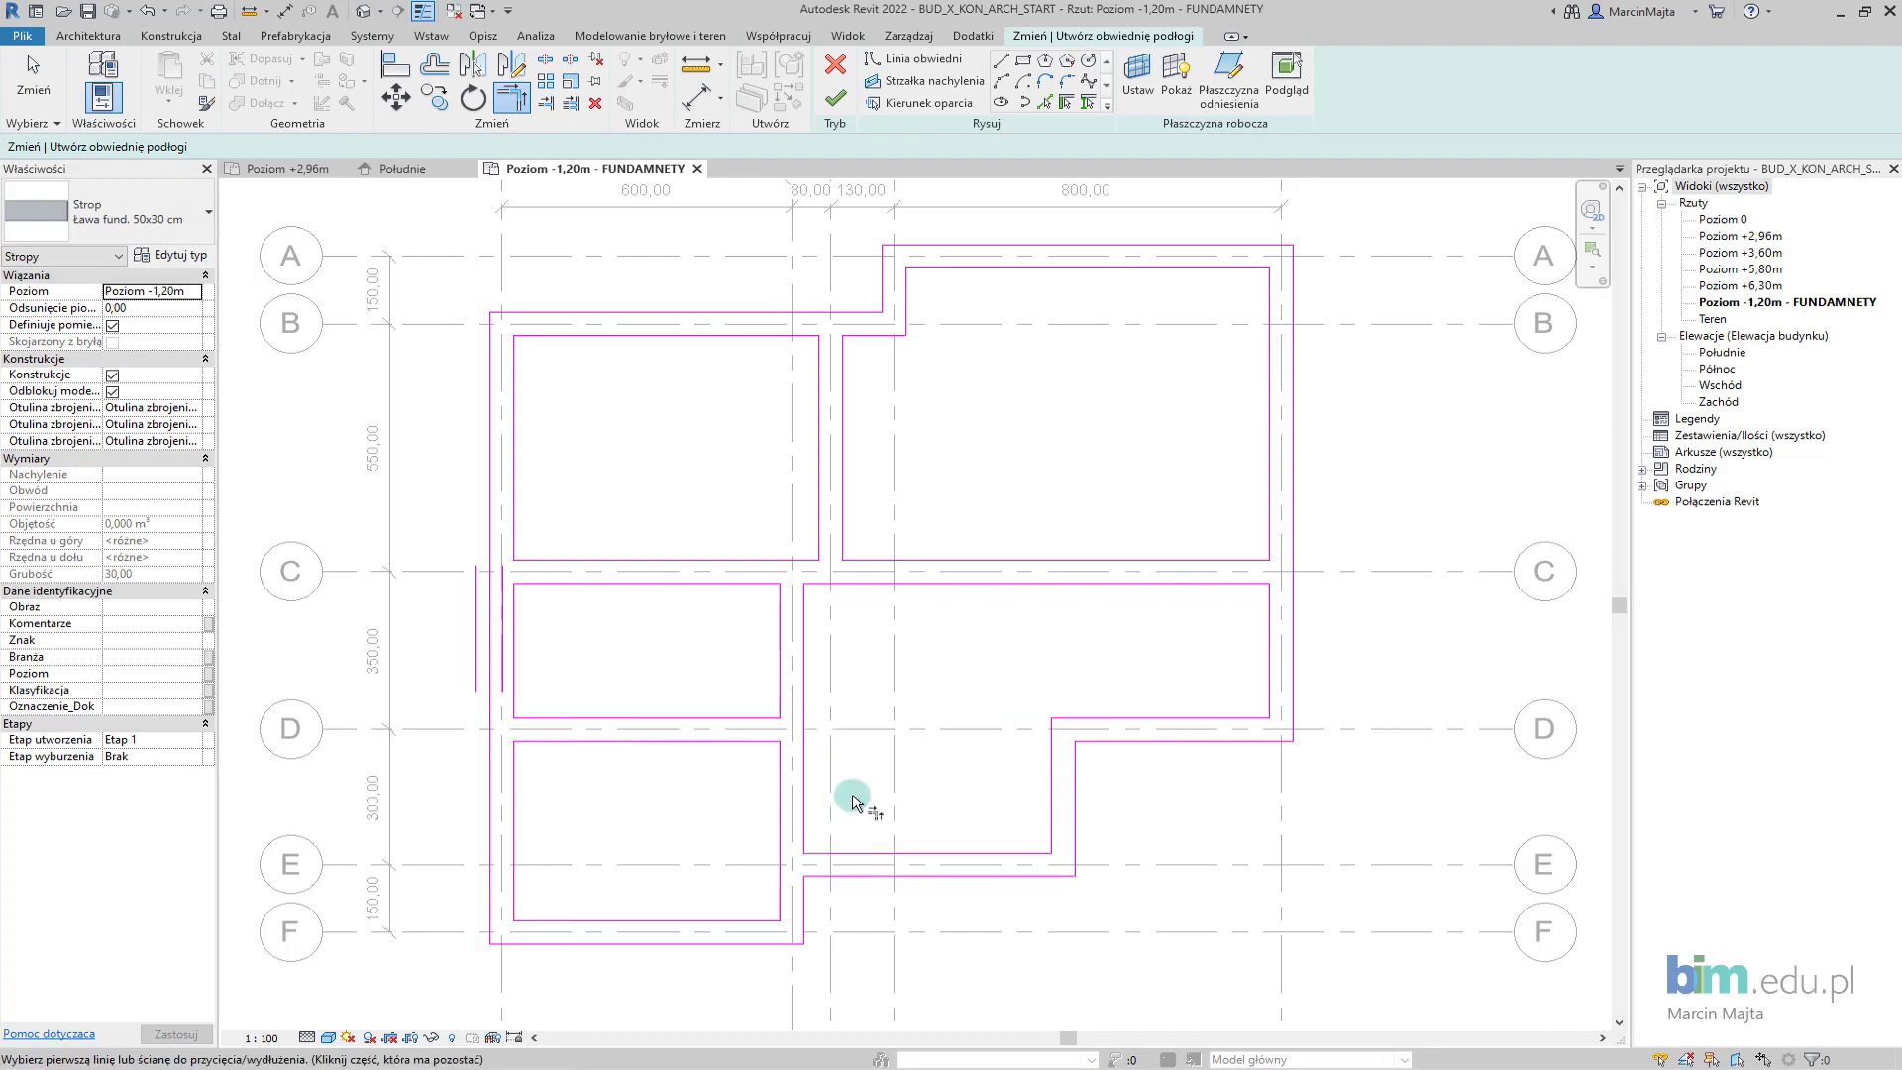
{"action": "scroll", "coordinate": [855, 778], "scroll_direction": "down", "scroll_amount": 2}
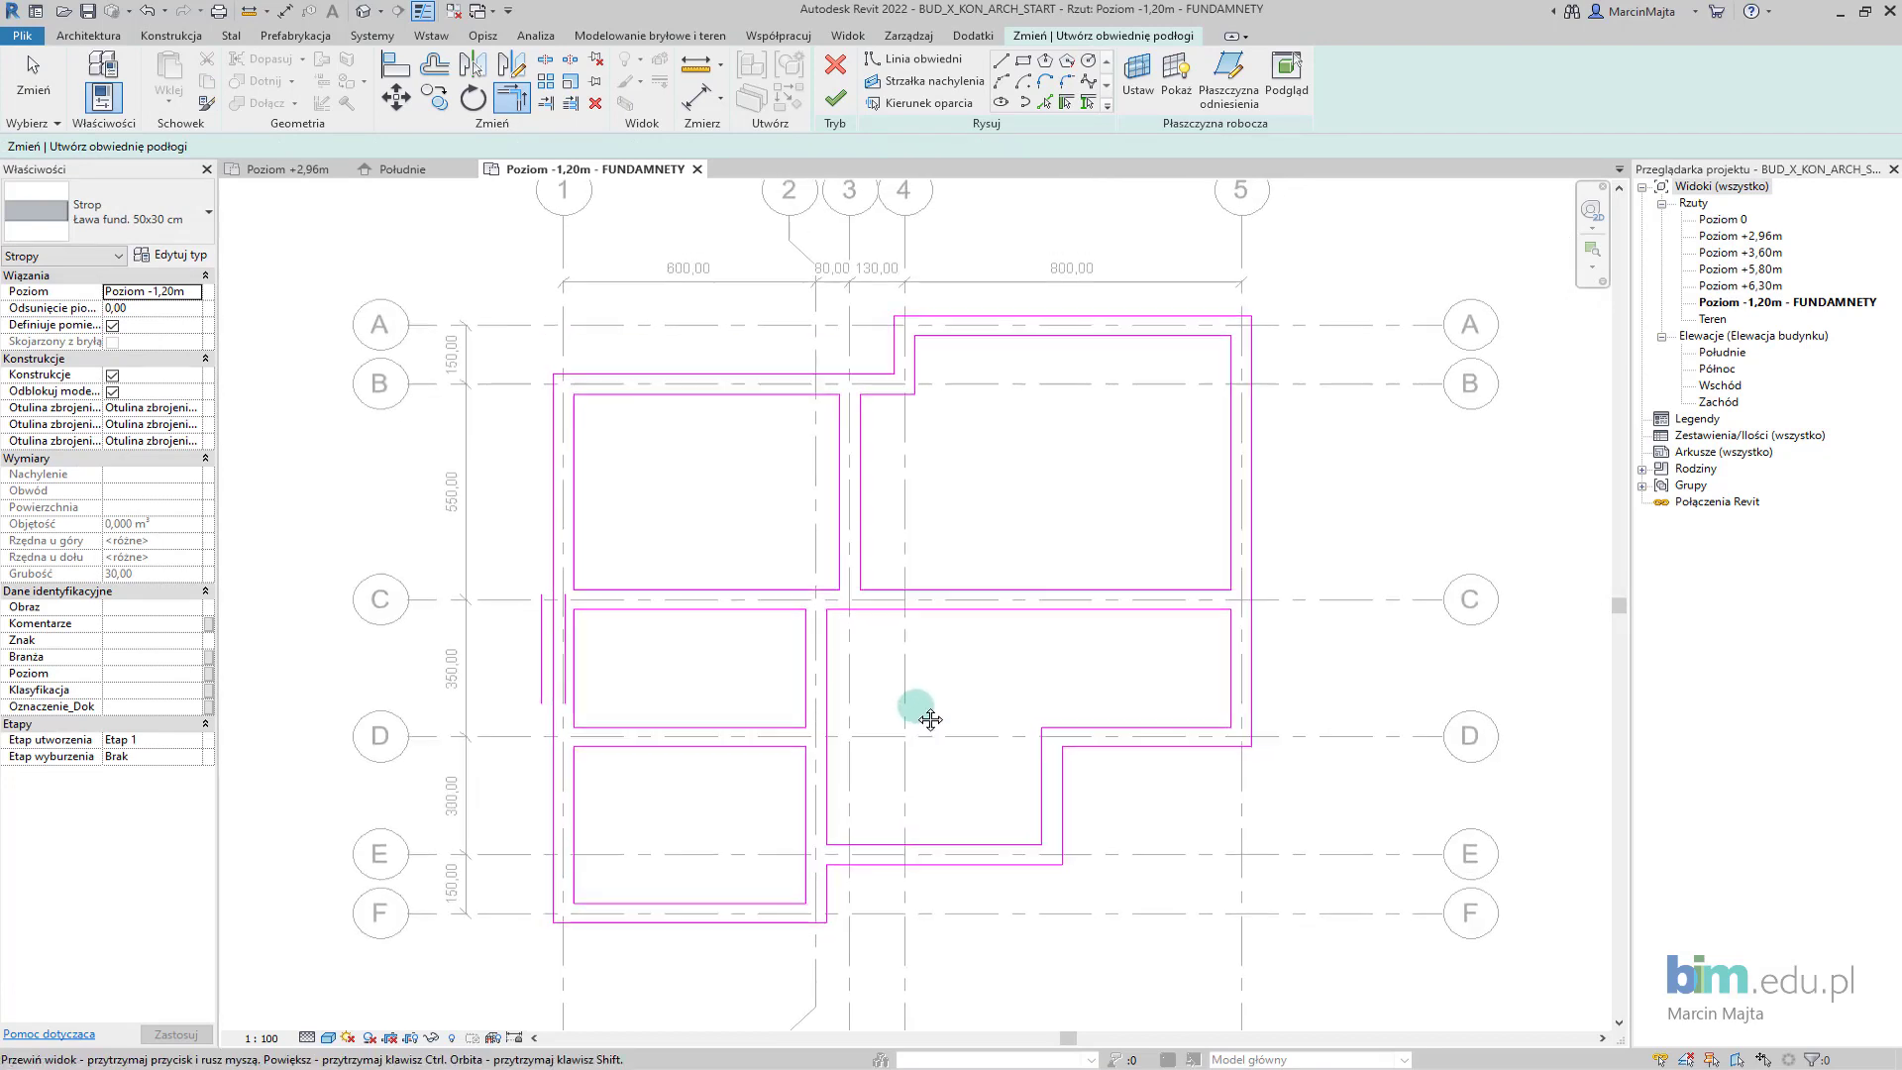
{"action": "mouse_move", "coordinate": [914, 710]}
{"action": "middle_mouse_down"}
{"action": "mouse_move", "coordinate": [923, 753]}
{"action": "mouse_move", "coordinate": [906, 724]}
{"action": "middle_mouse_up"}
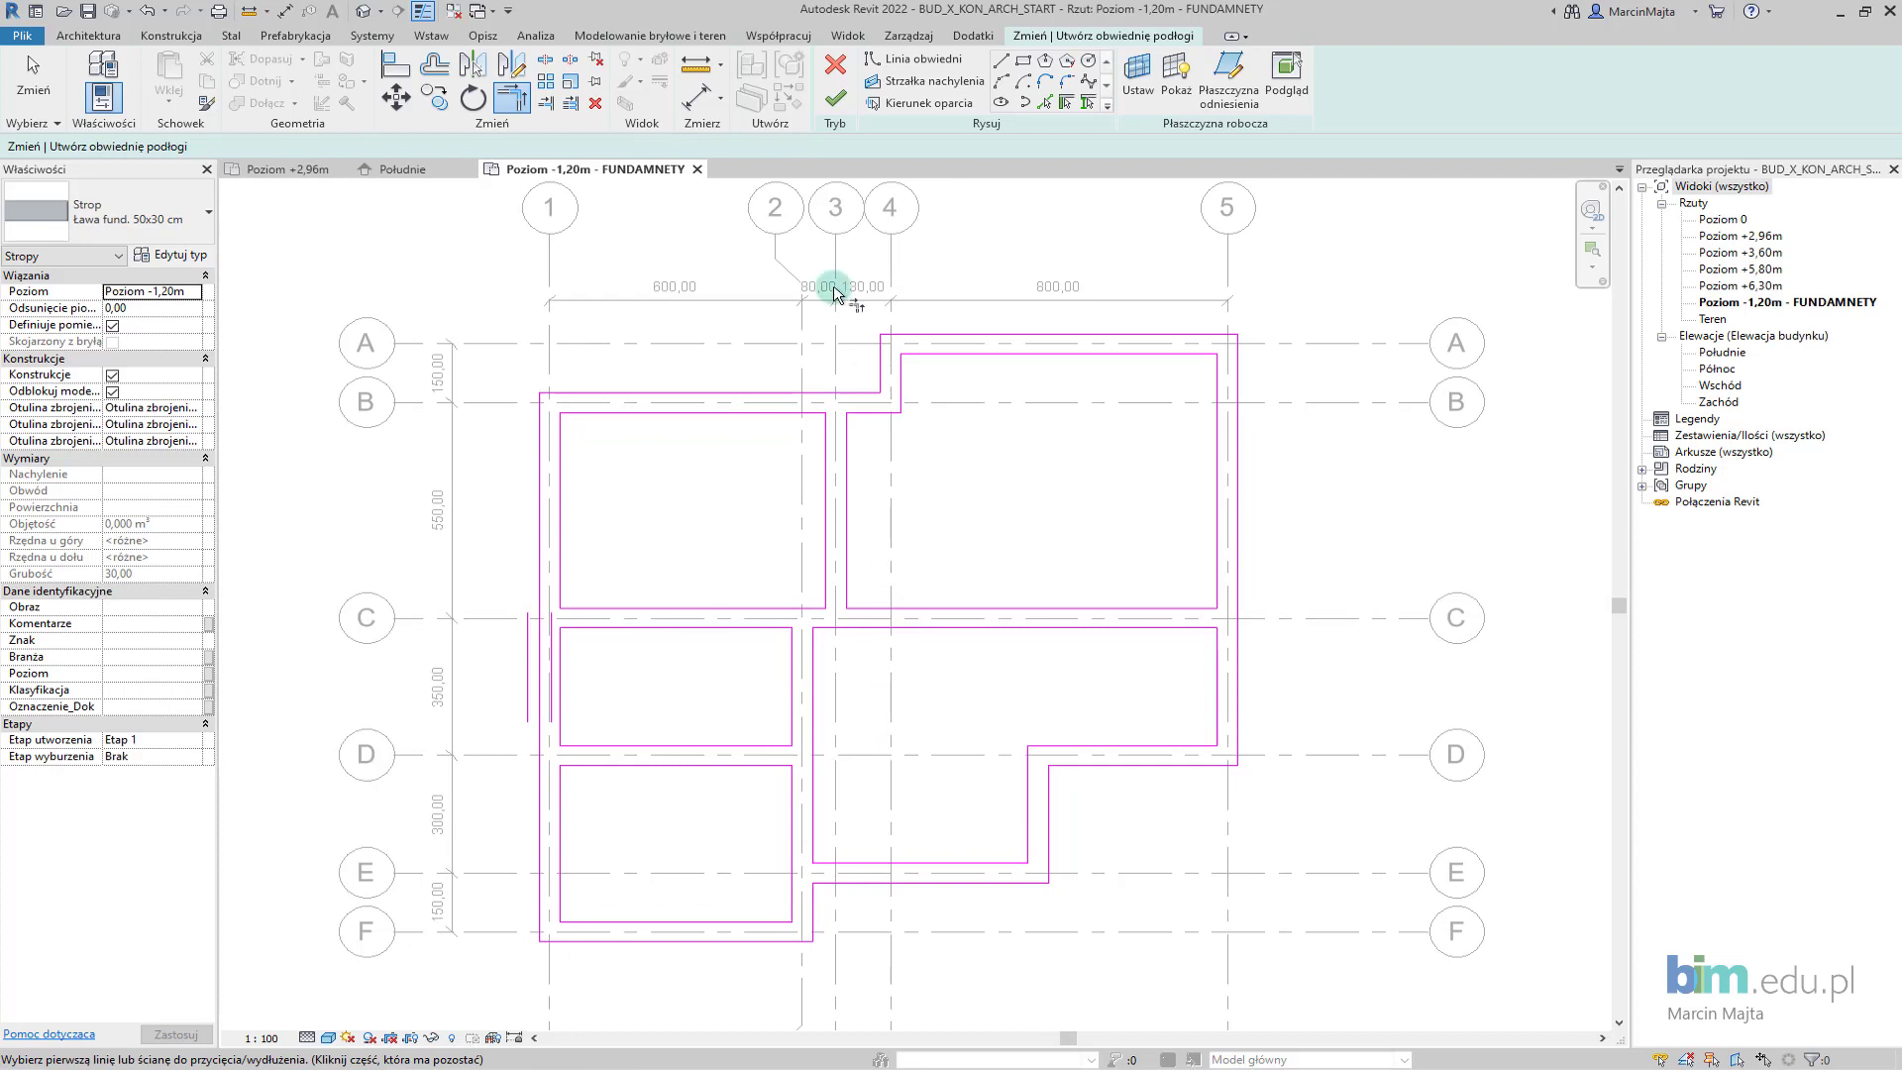
Finish the Ława fund. 50x30 cm slab sketch and switch to the default 3D view.
{"action": "left_click", "coordinate": [838, 97]}
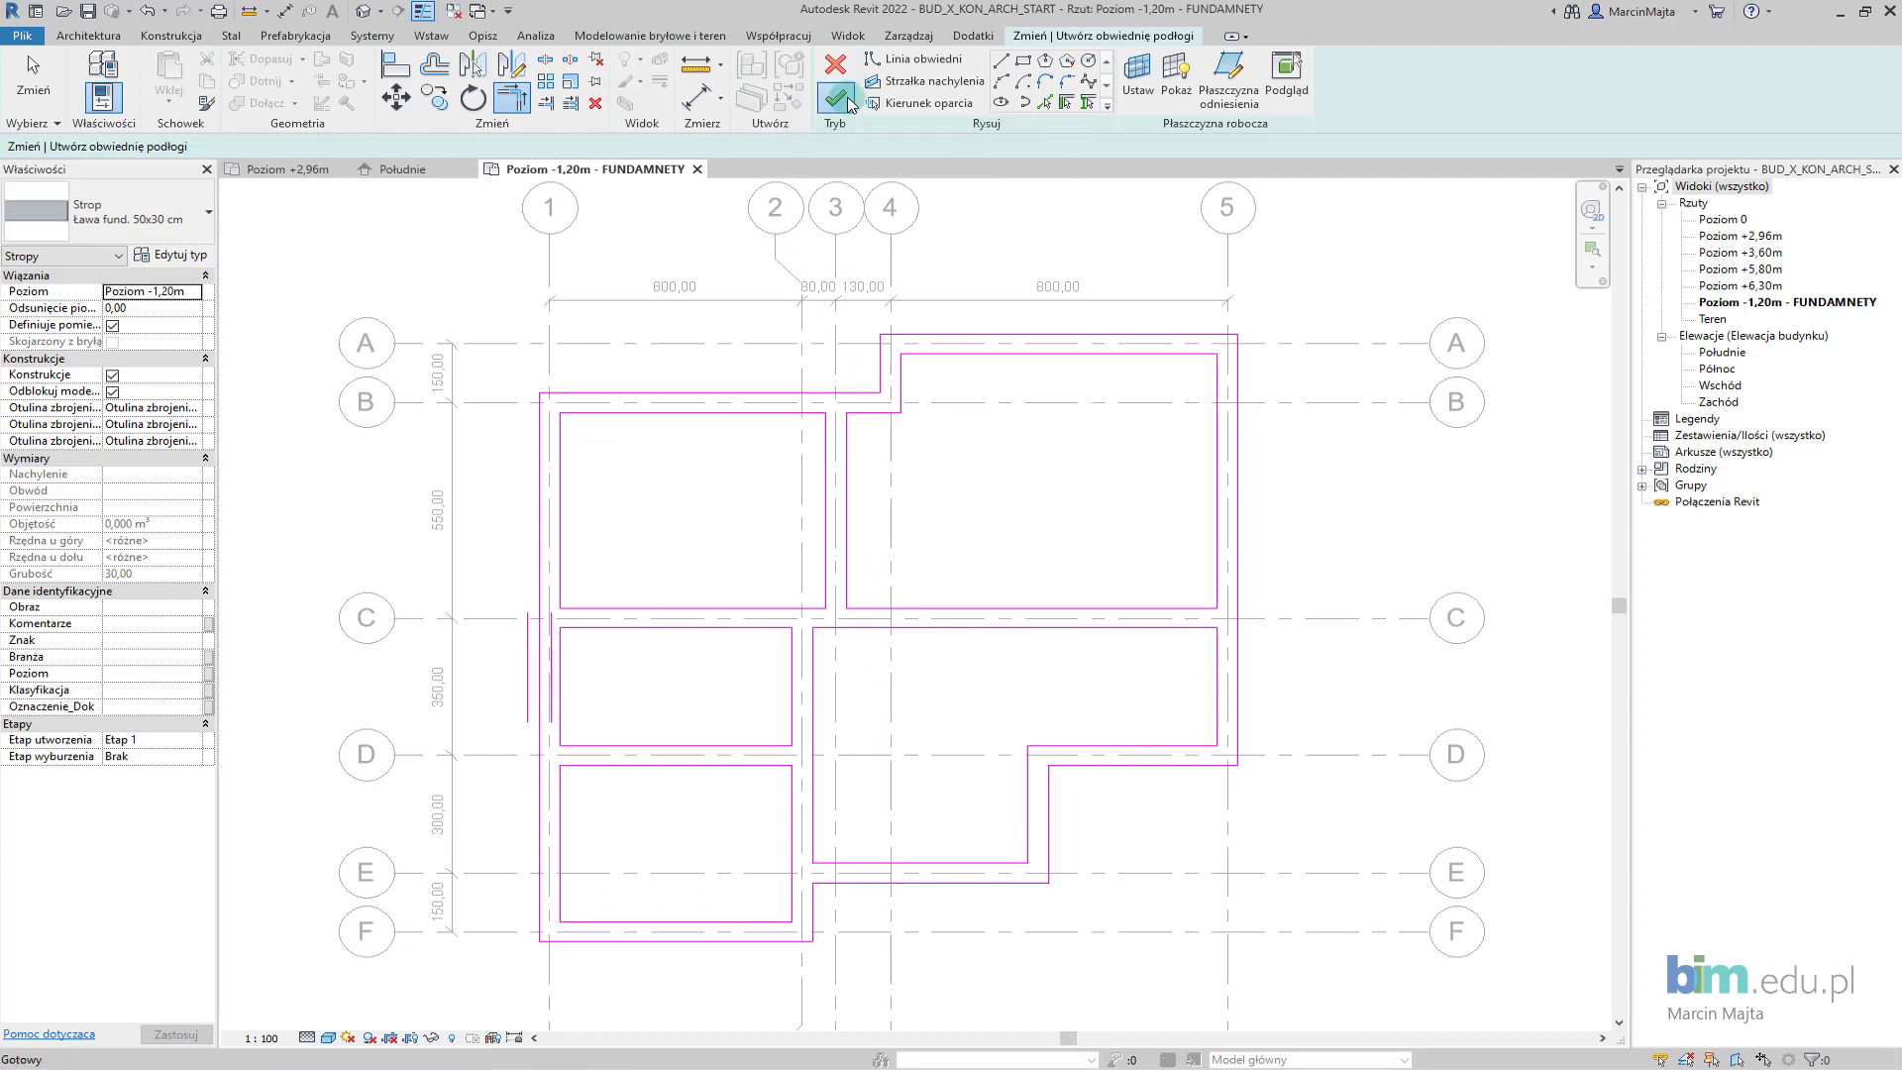
{"action": "key", "text": "Escape"}
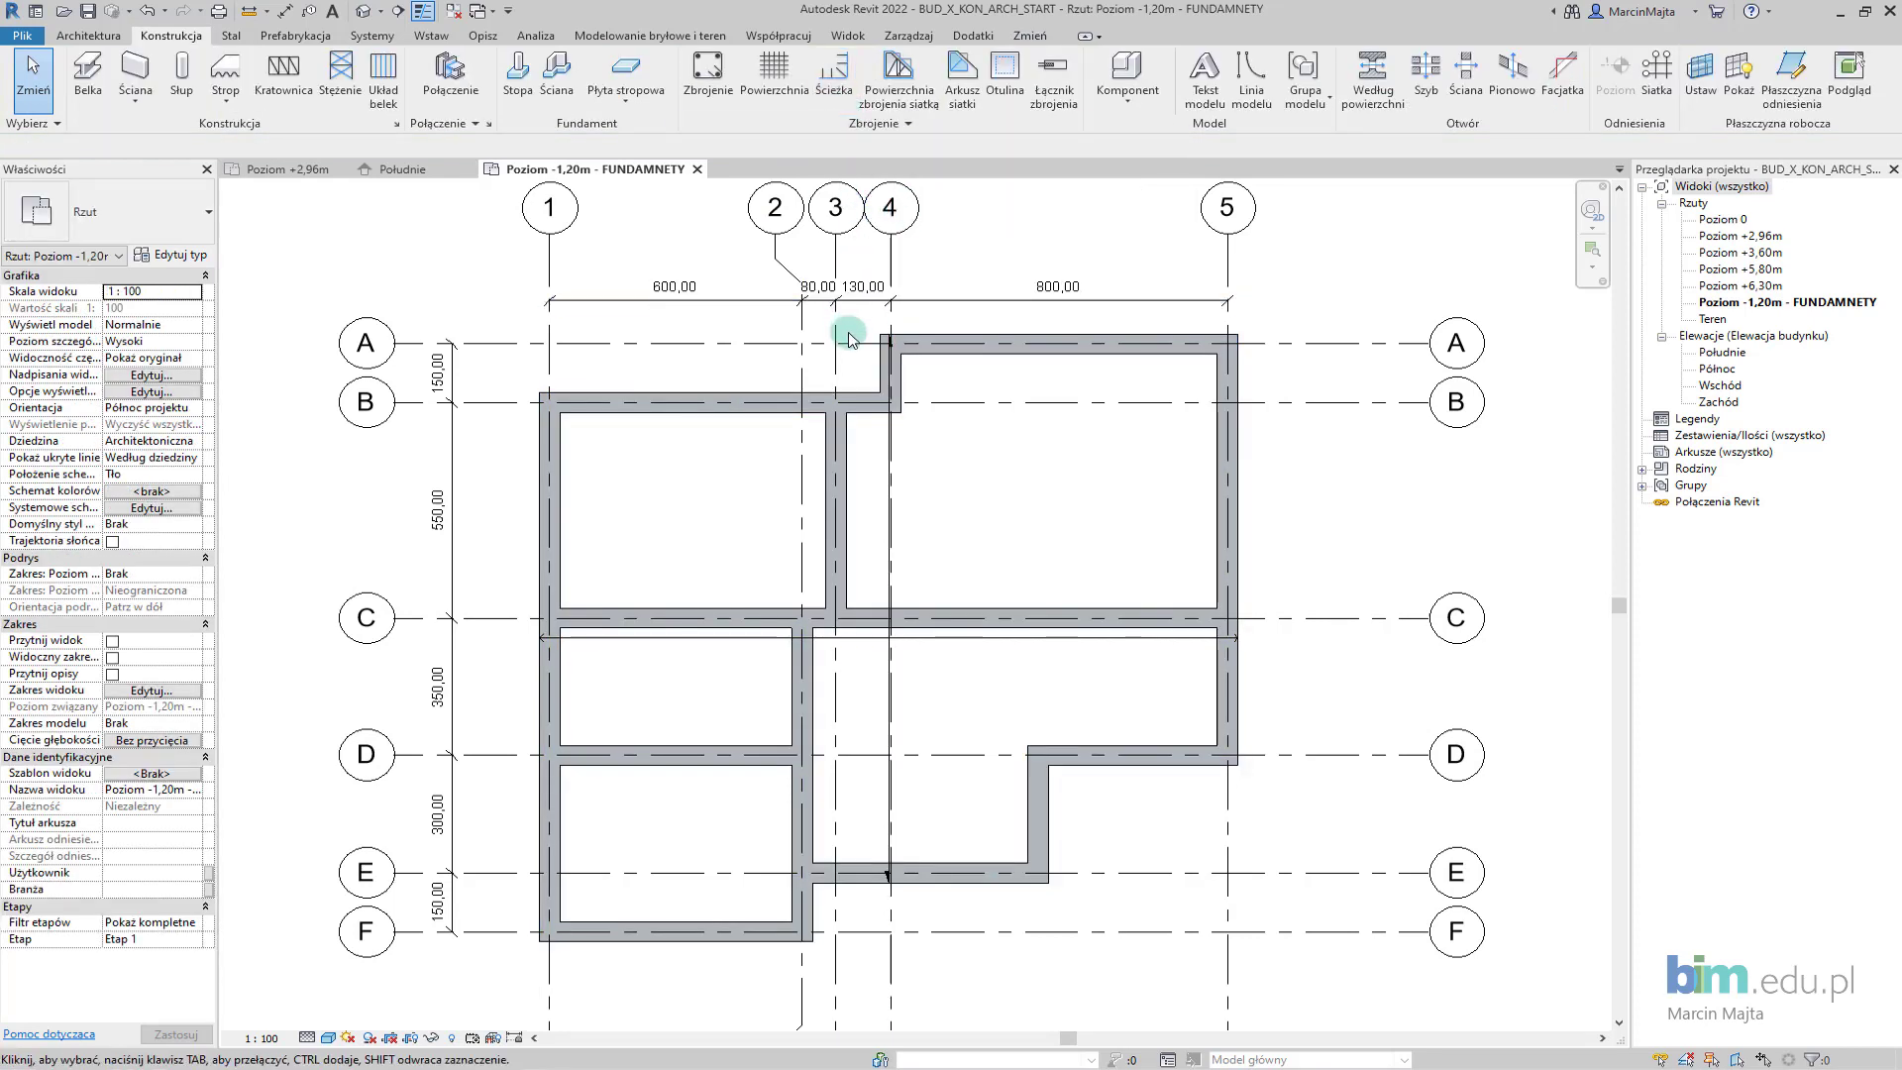
{"action": "left_click", "coordinate": [549, 257]}
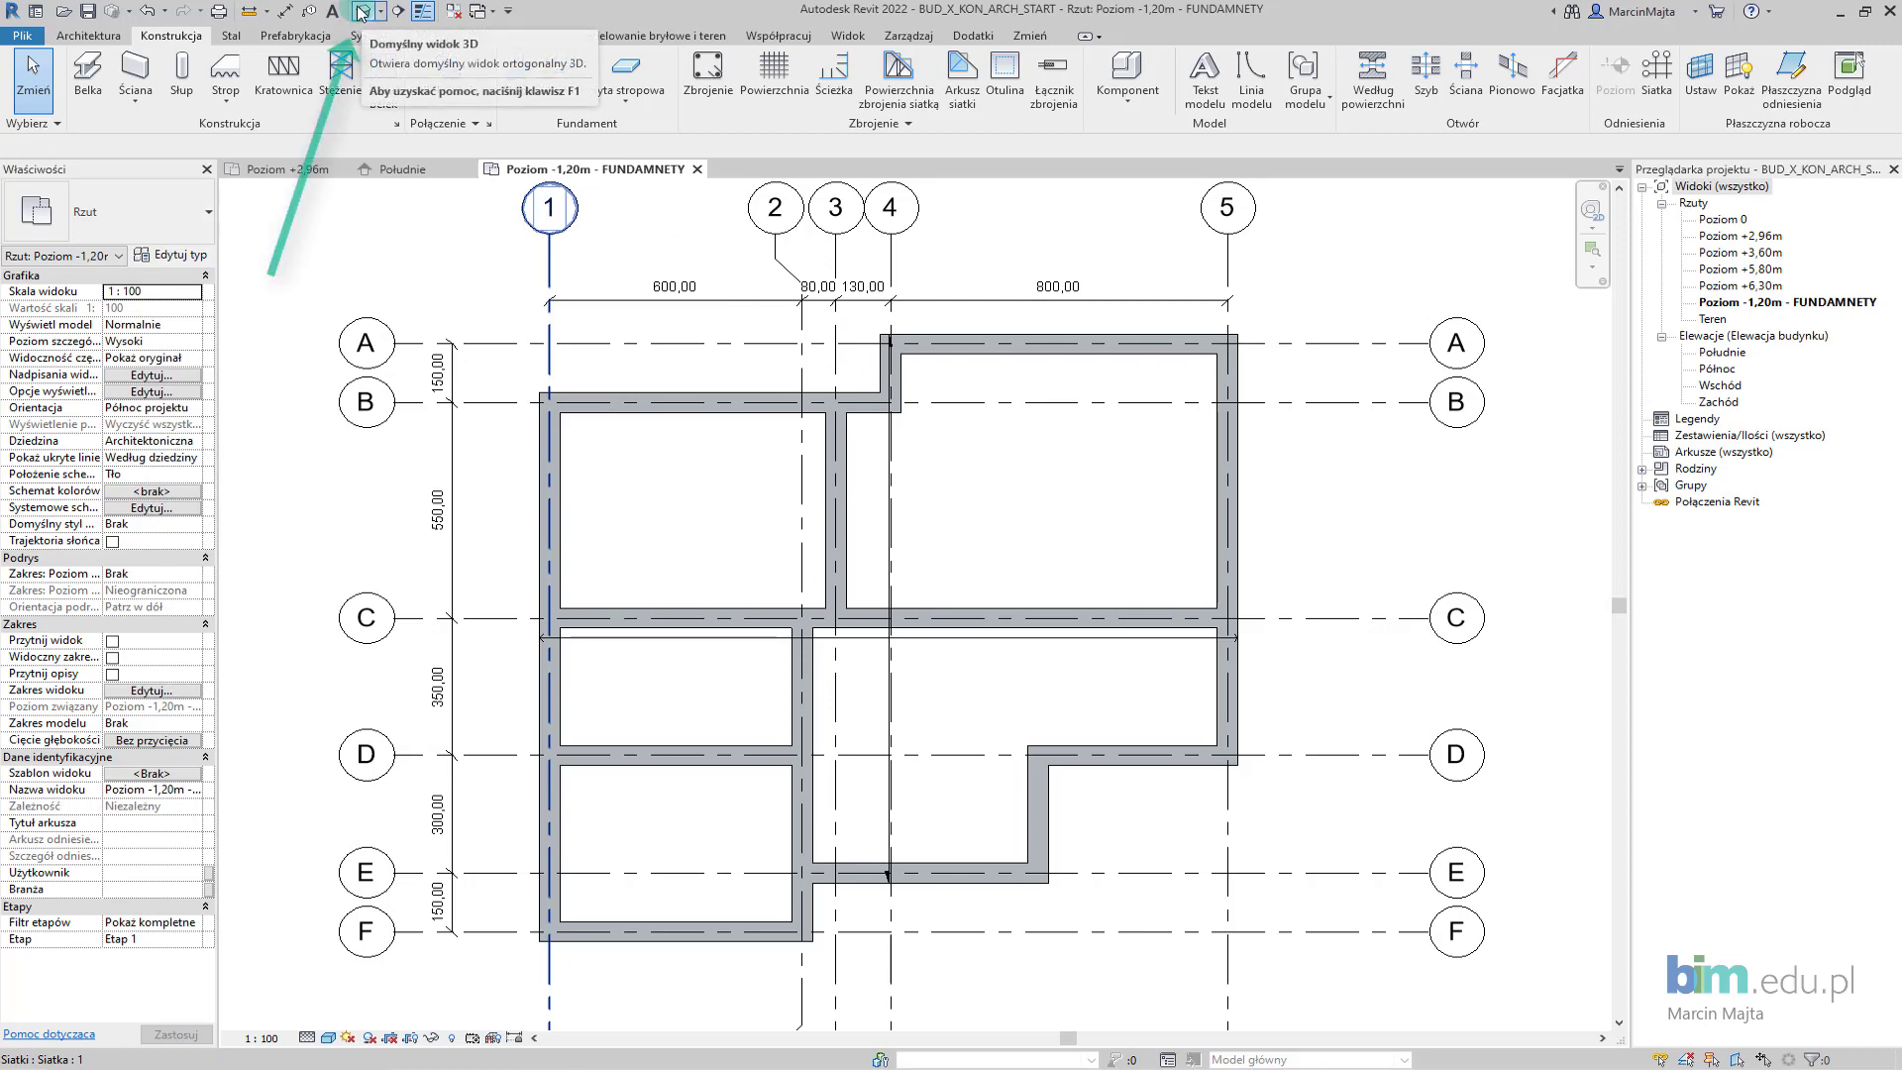
{"action": "left_click", "coordinate": [363, 12]}
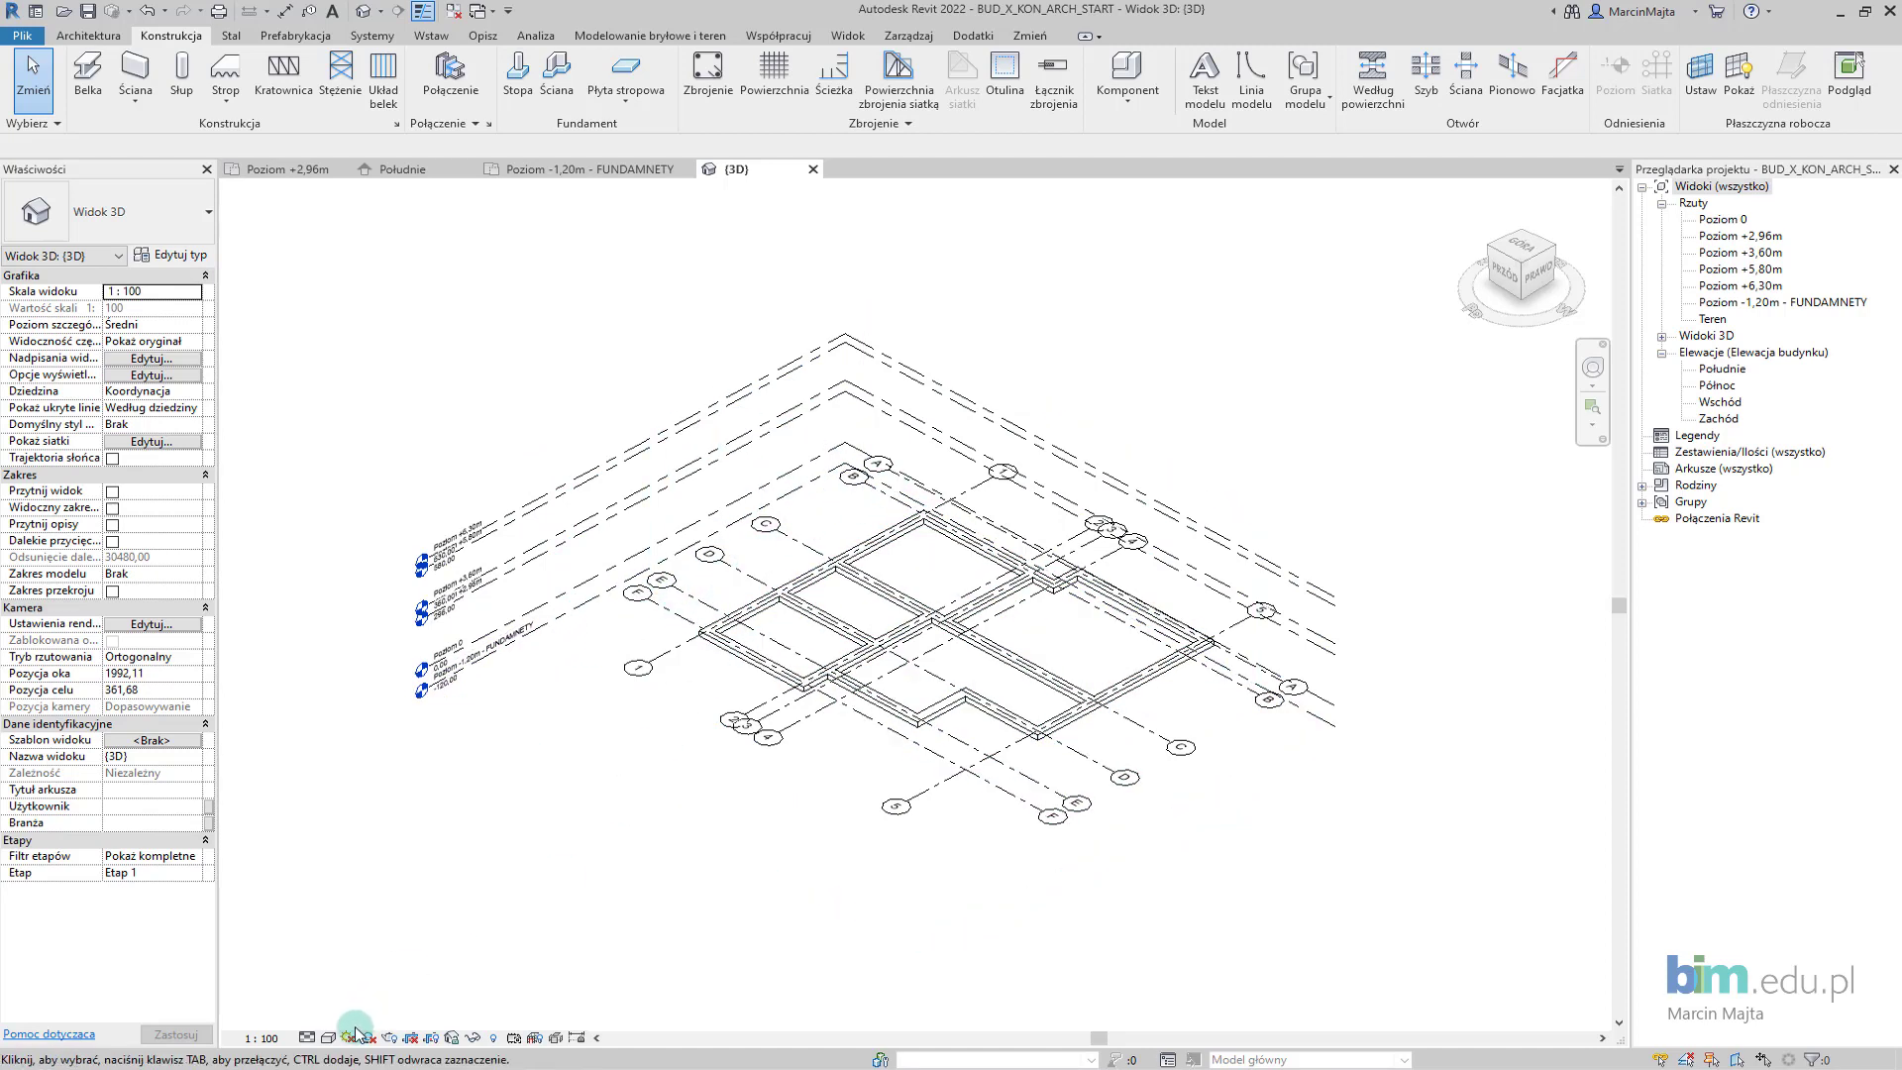
Set the 3D view to Wysoki detail level and Spójne kolory visual style, then zoom to inspect.
{"action": "left_click", "coordinate": [306, 1037]}
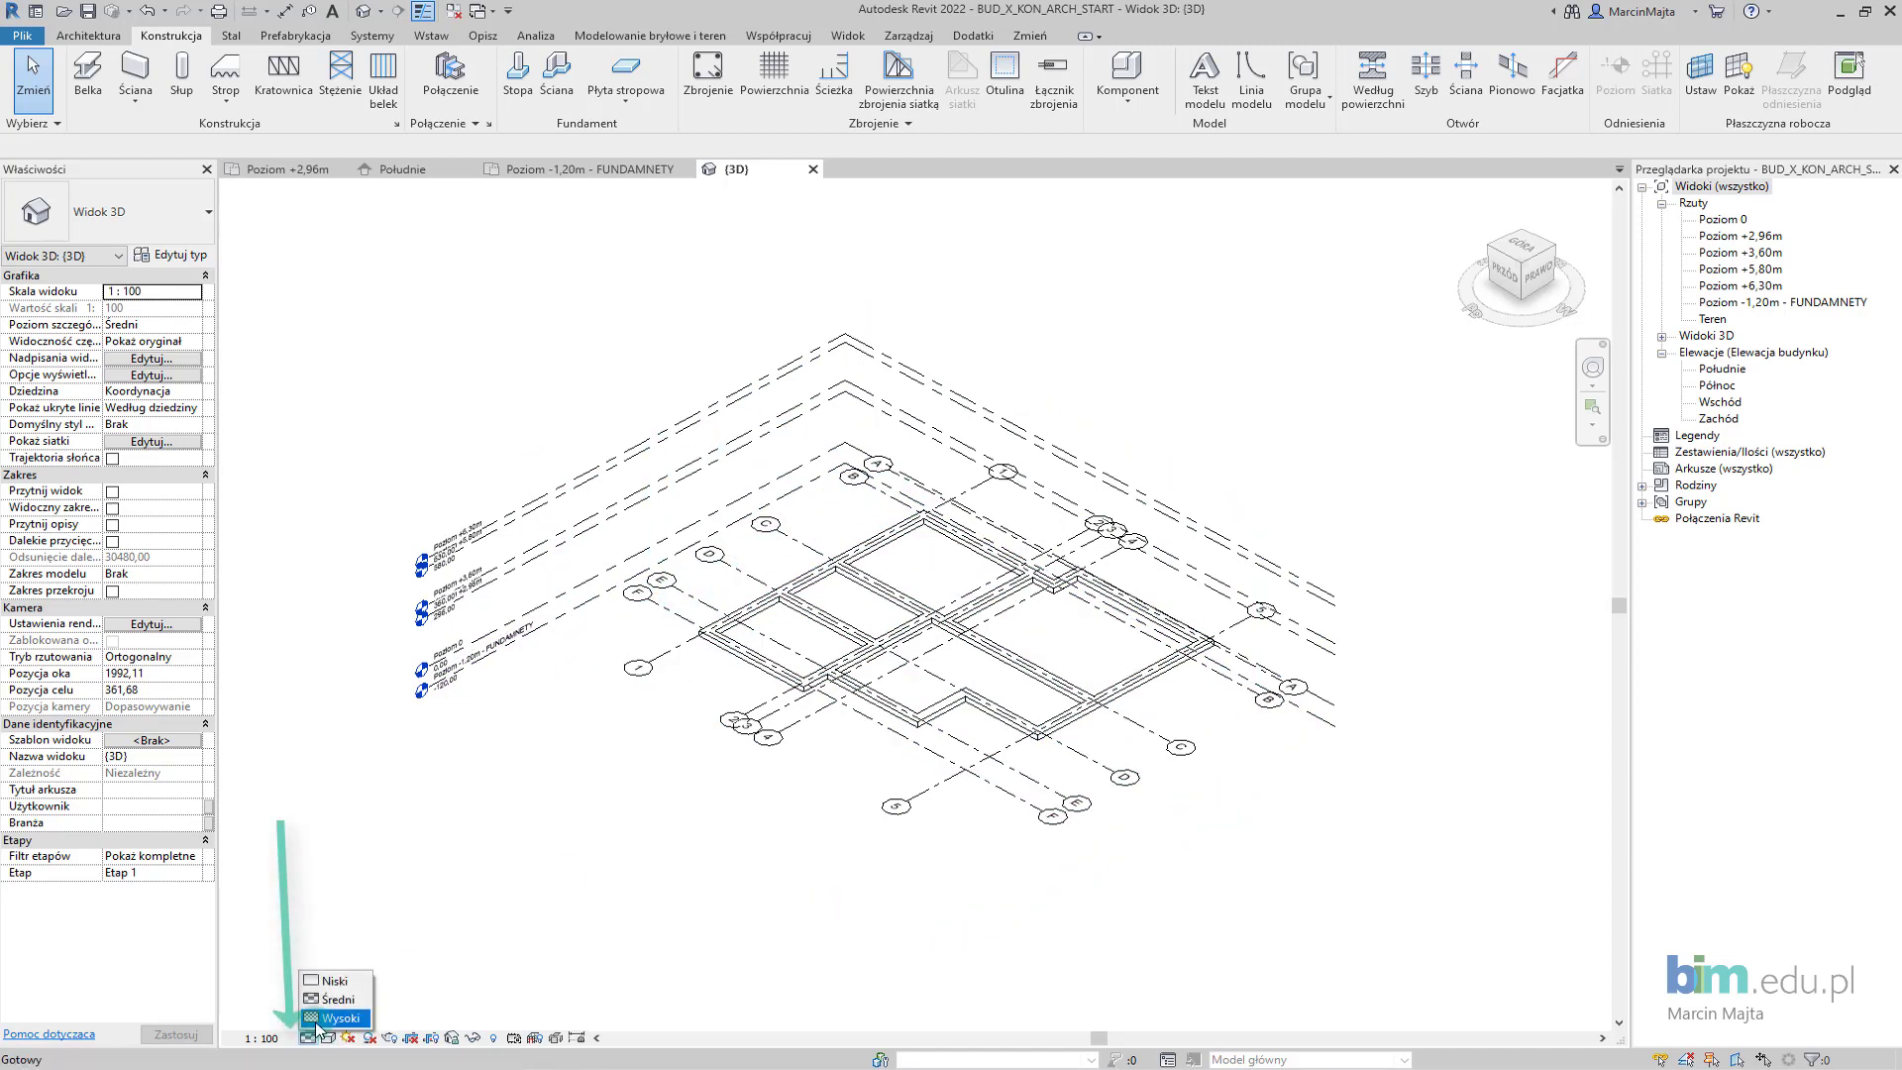
{"action": "left_click", "coordinate": [327, 1018]}
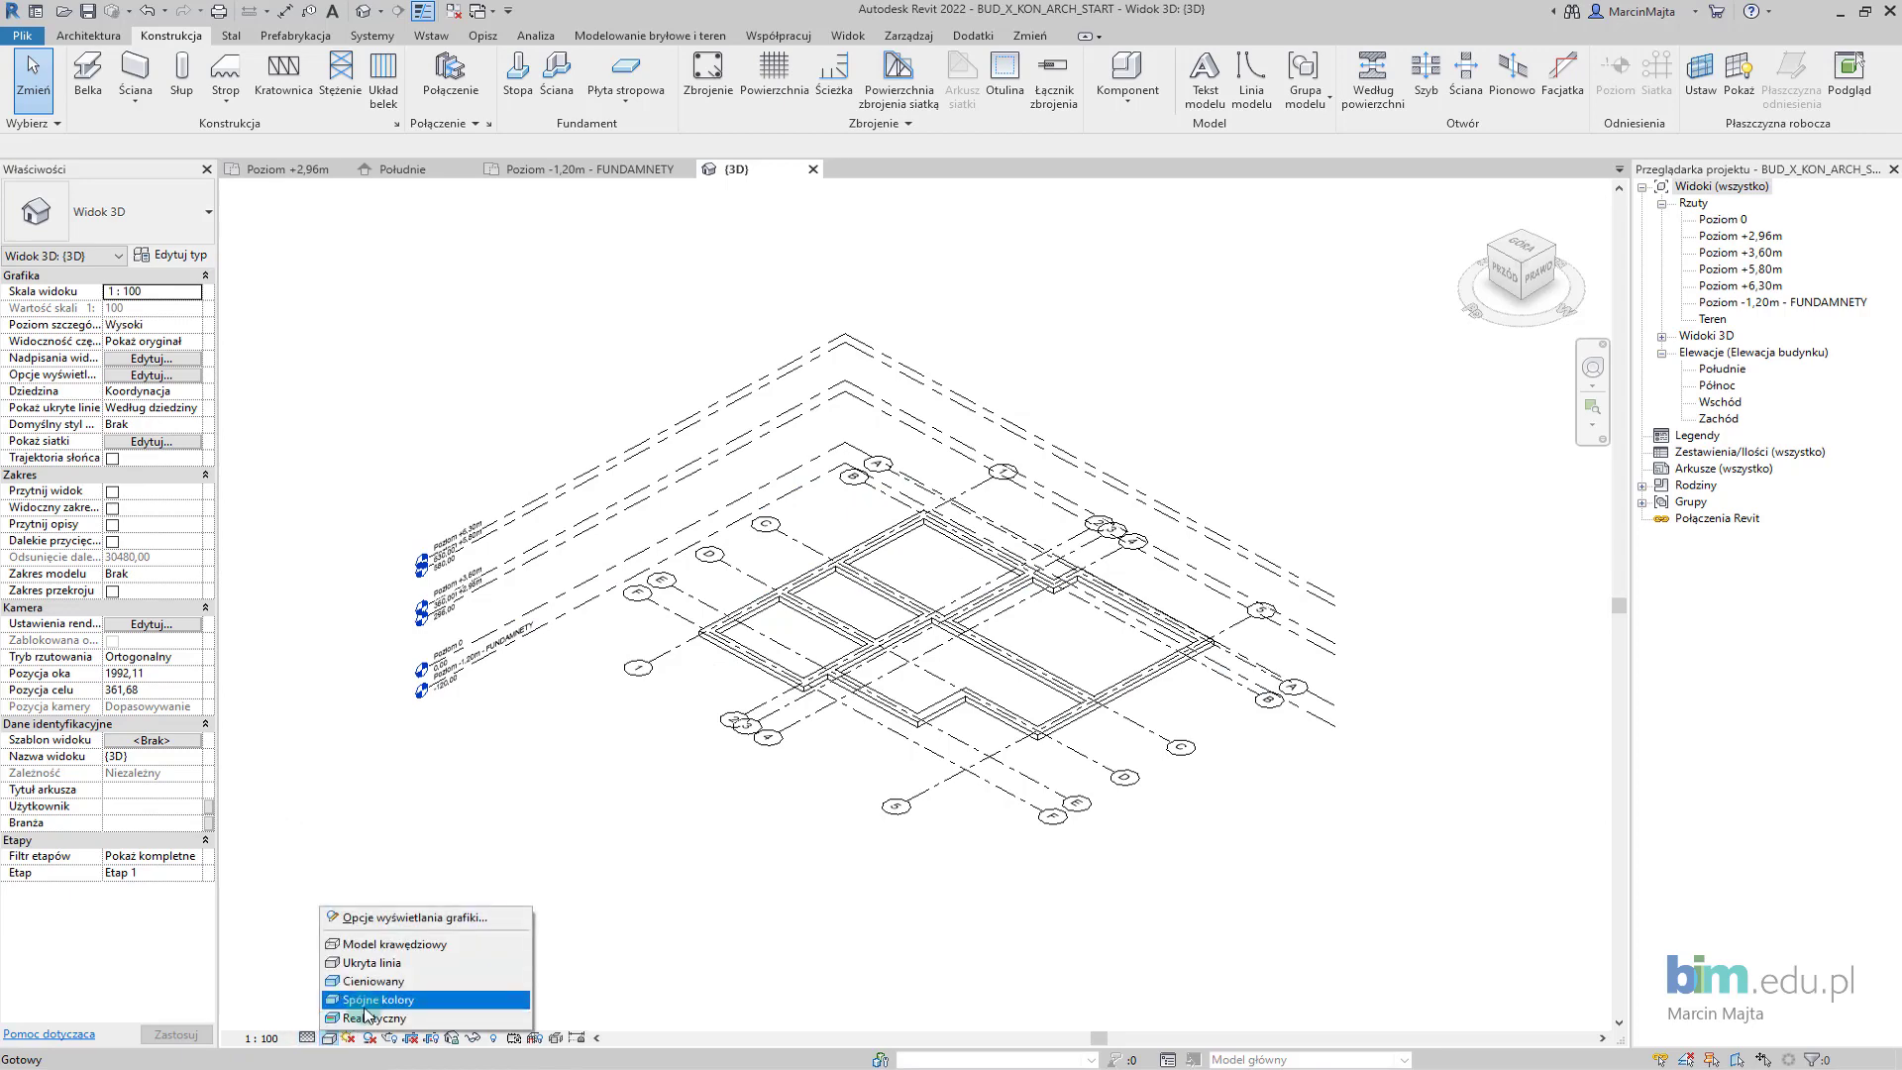
{"action": "left_click", "coordinate": [366, 1002]}
{"action": "scroll", "coordinate": [1117, 751], "scroll_direction": "up", "scroll_amount": 1}
{"action": "scroll", "coordinate": [1164, 755], "scroll_direction": "up", "scroll_amount": 2}
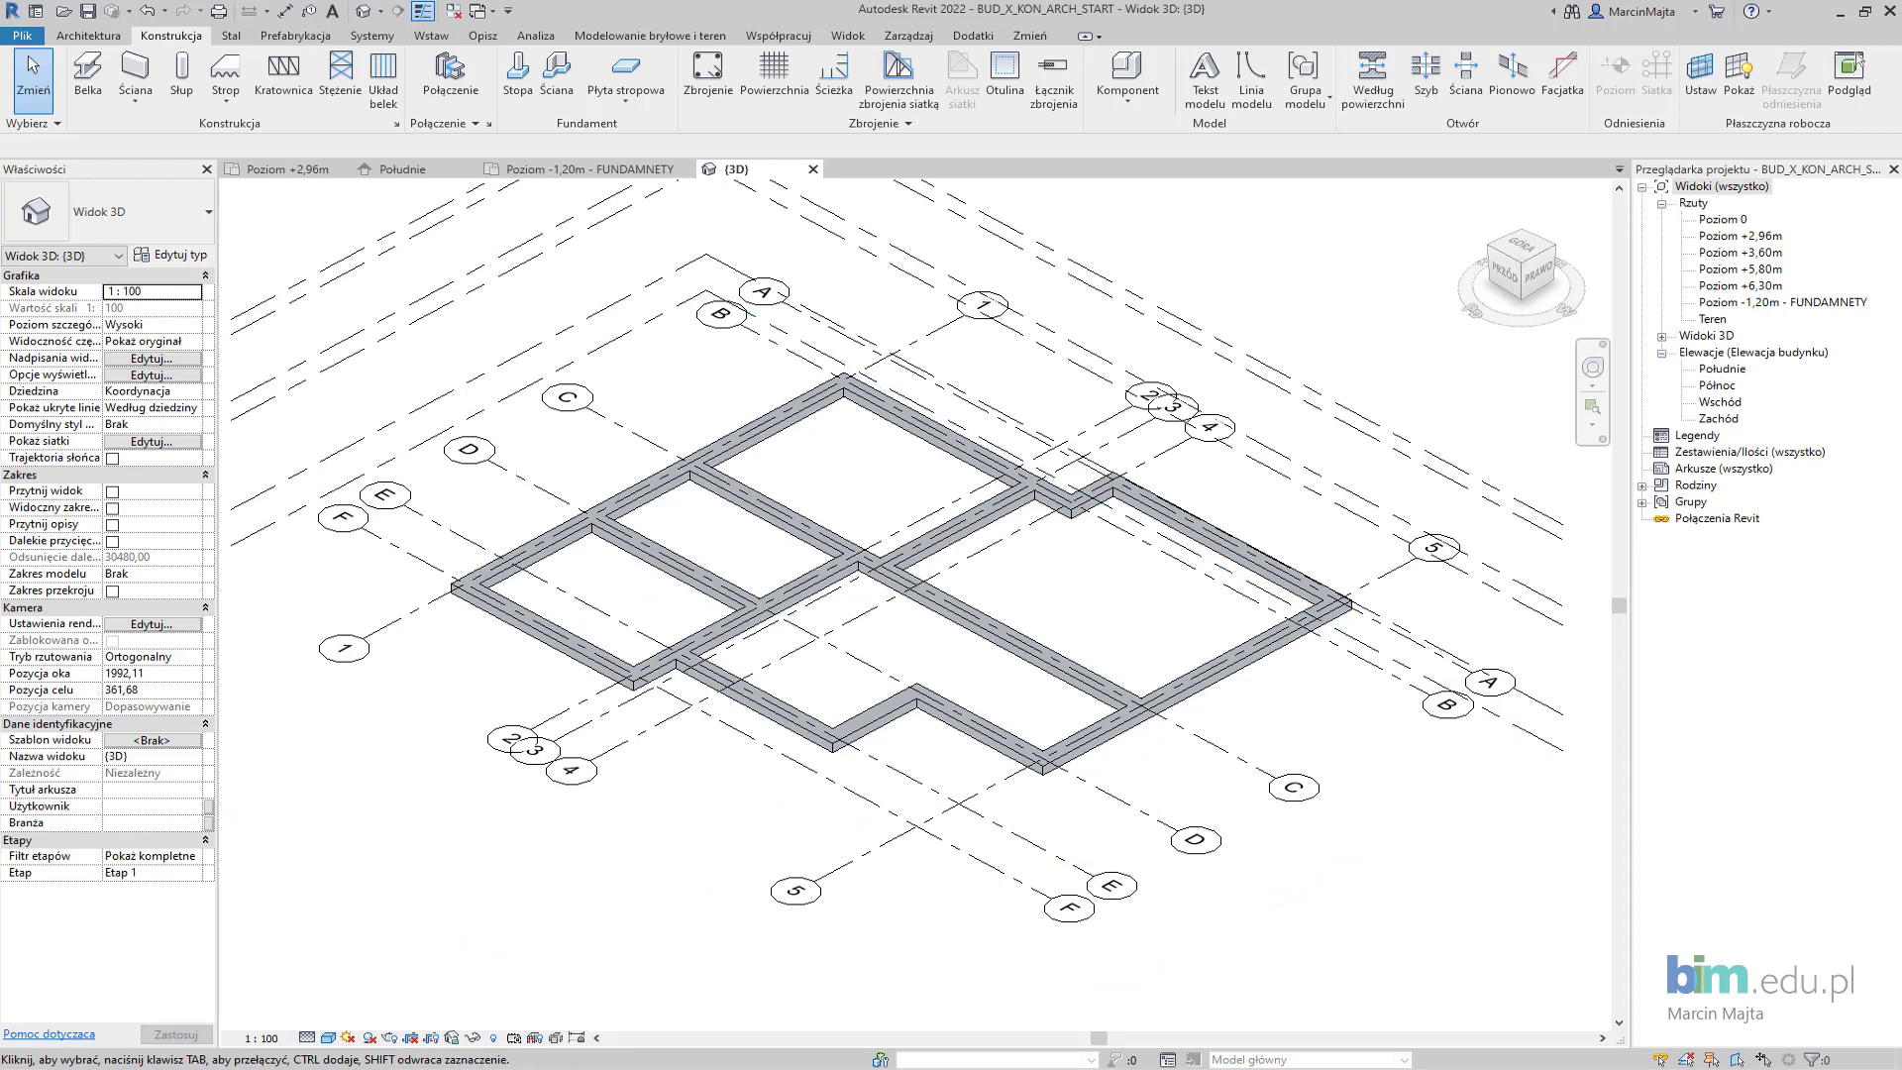
{"action": "scroll", "coordinate": [1107, 582], "scroll_direction": "down", "scroll_amount": 2}
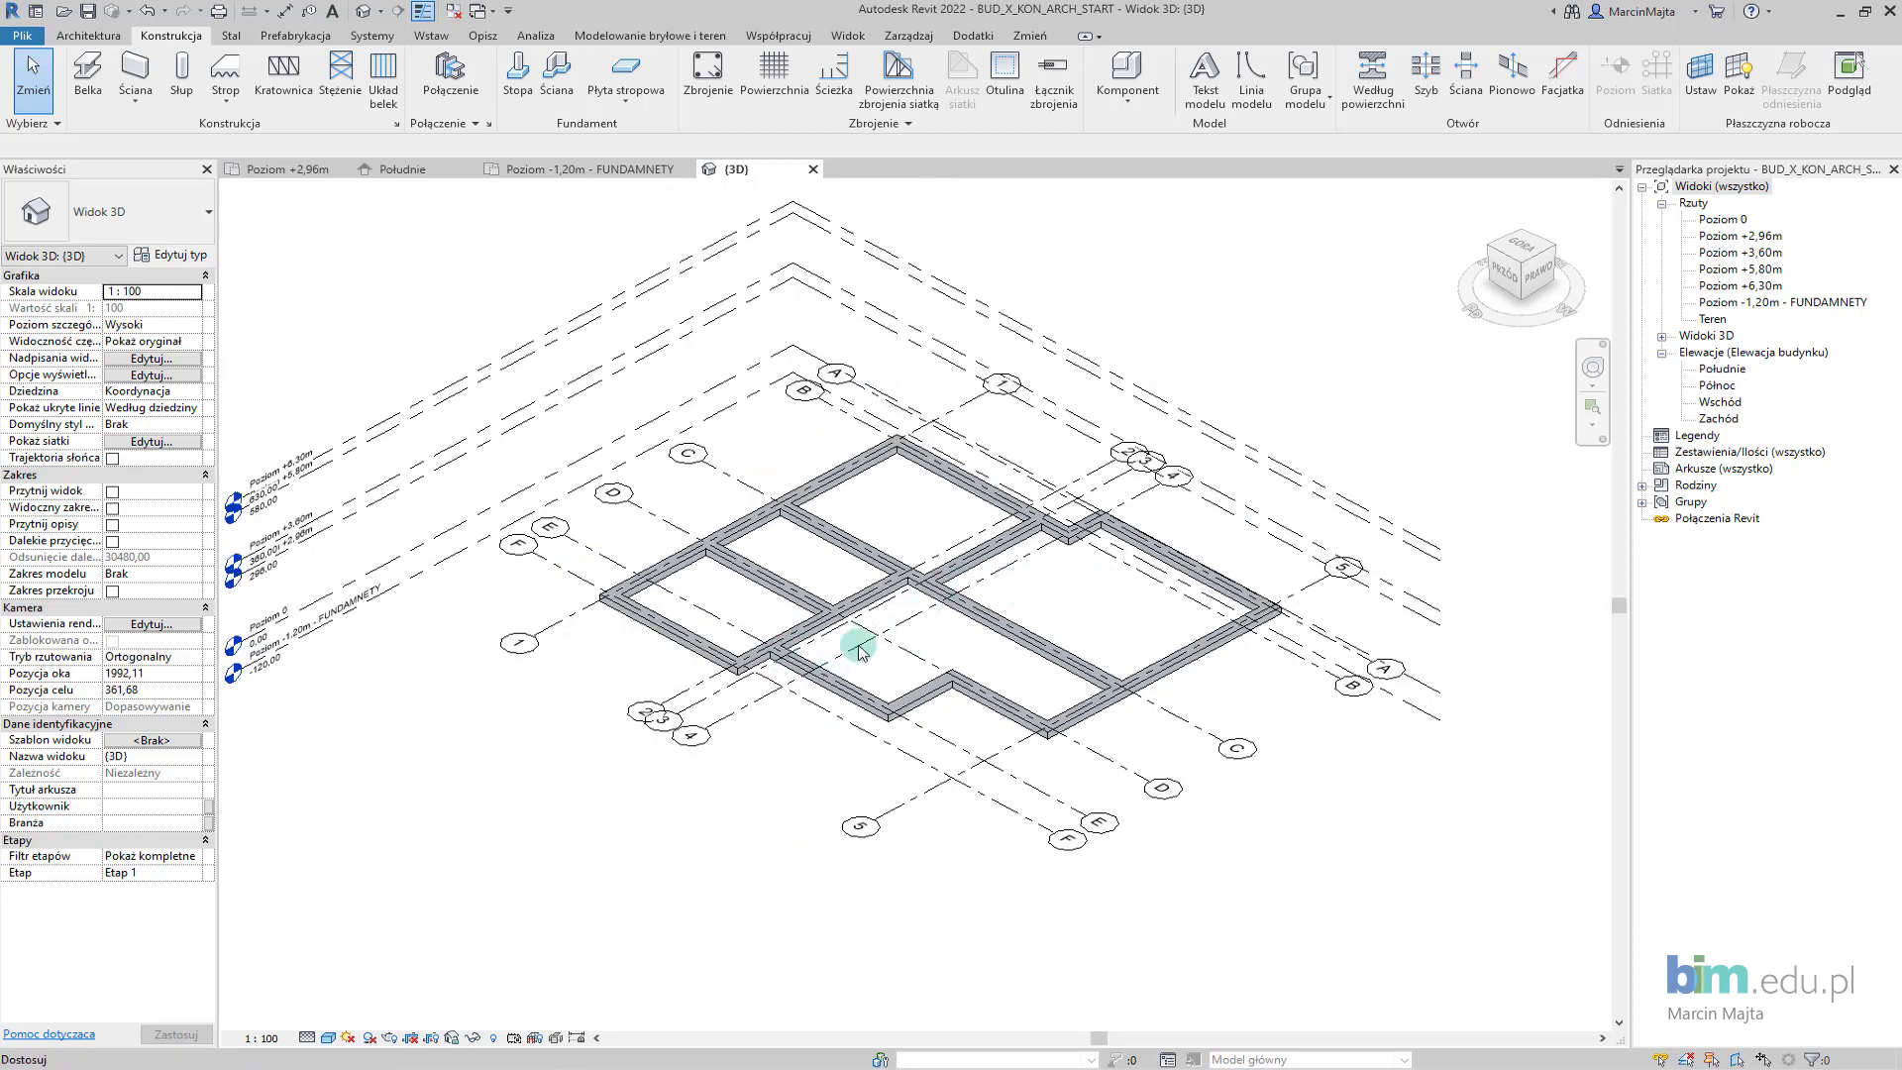
Return to the FUNDAMNETY plan and open the footing slab's boundary for editing.
{"action": "left_click", "coordinate": [547, 177]}
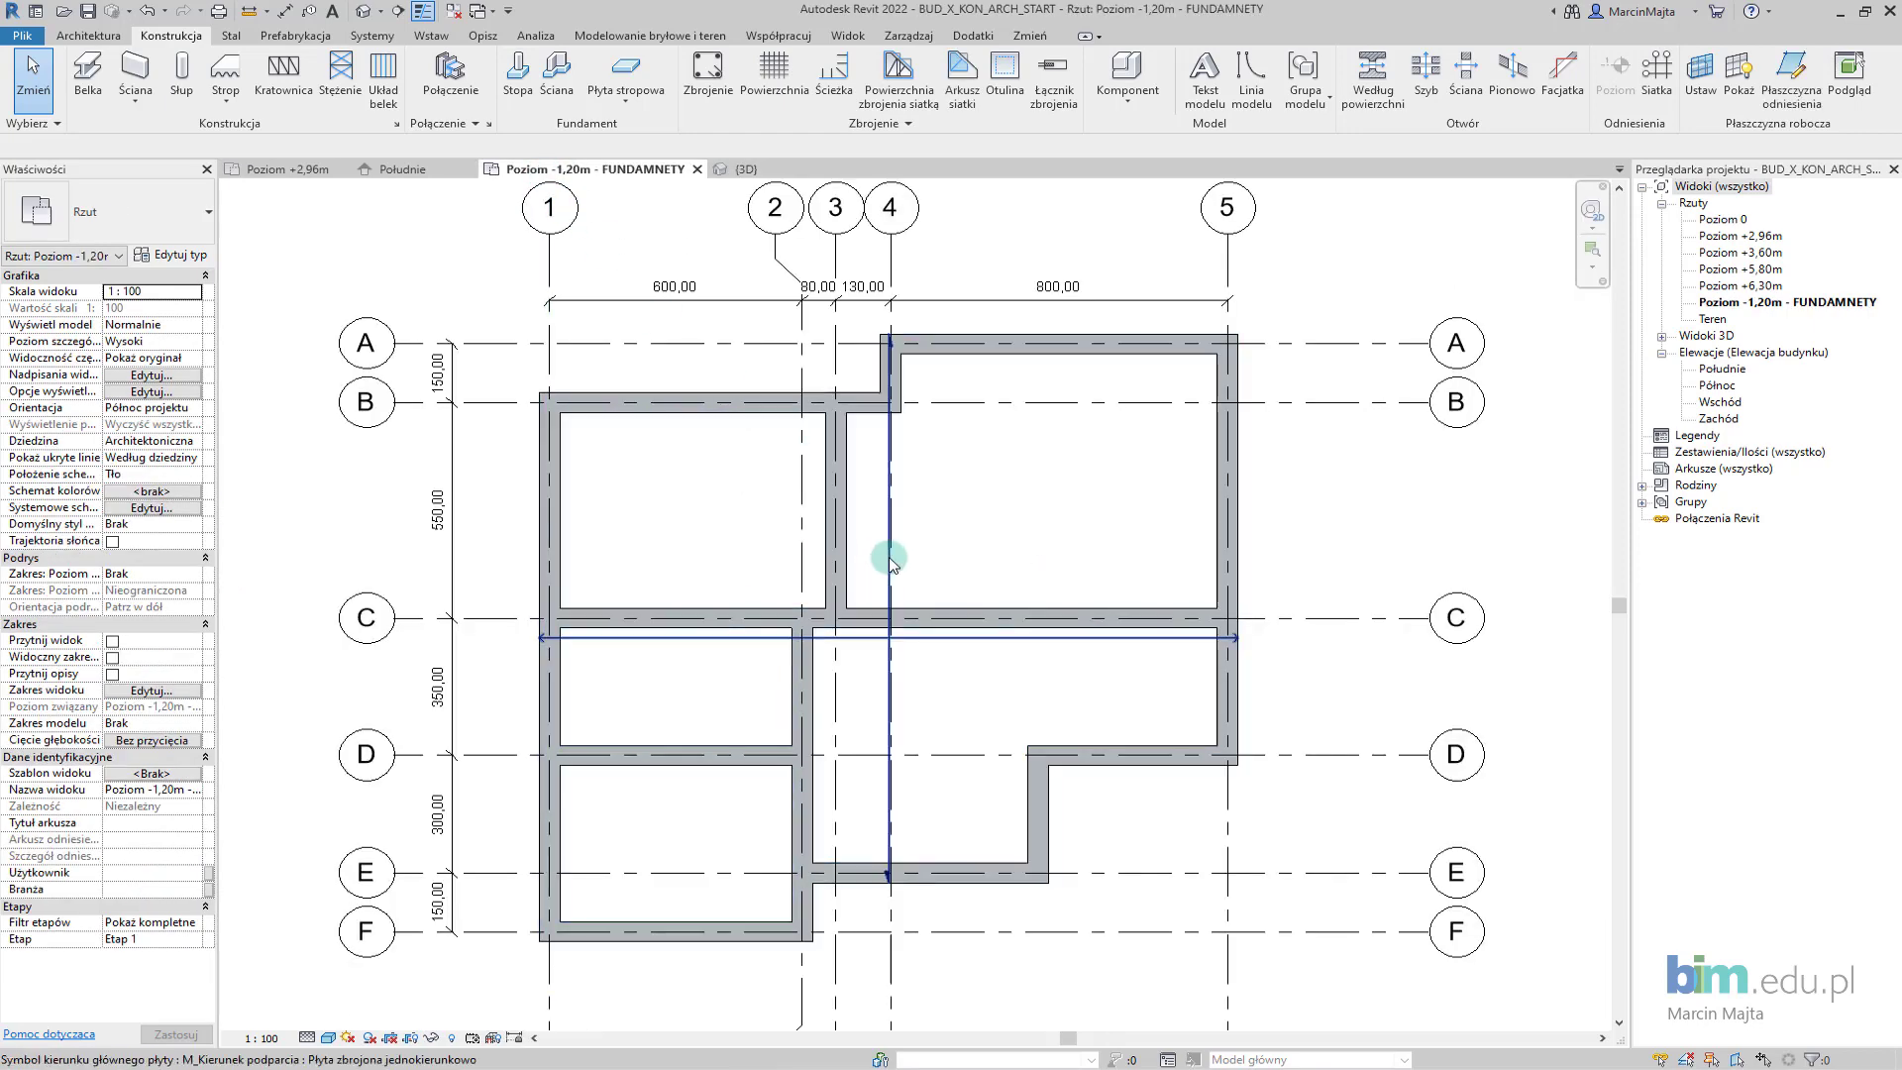
{"action": "scroll", "coordinate": [904, 513], "scroll_direction": "up", "scroll_amount": 2}
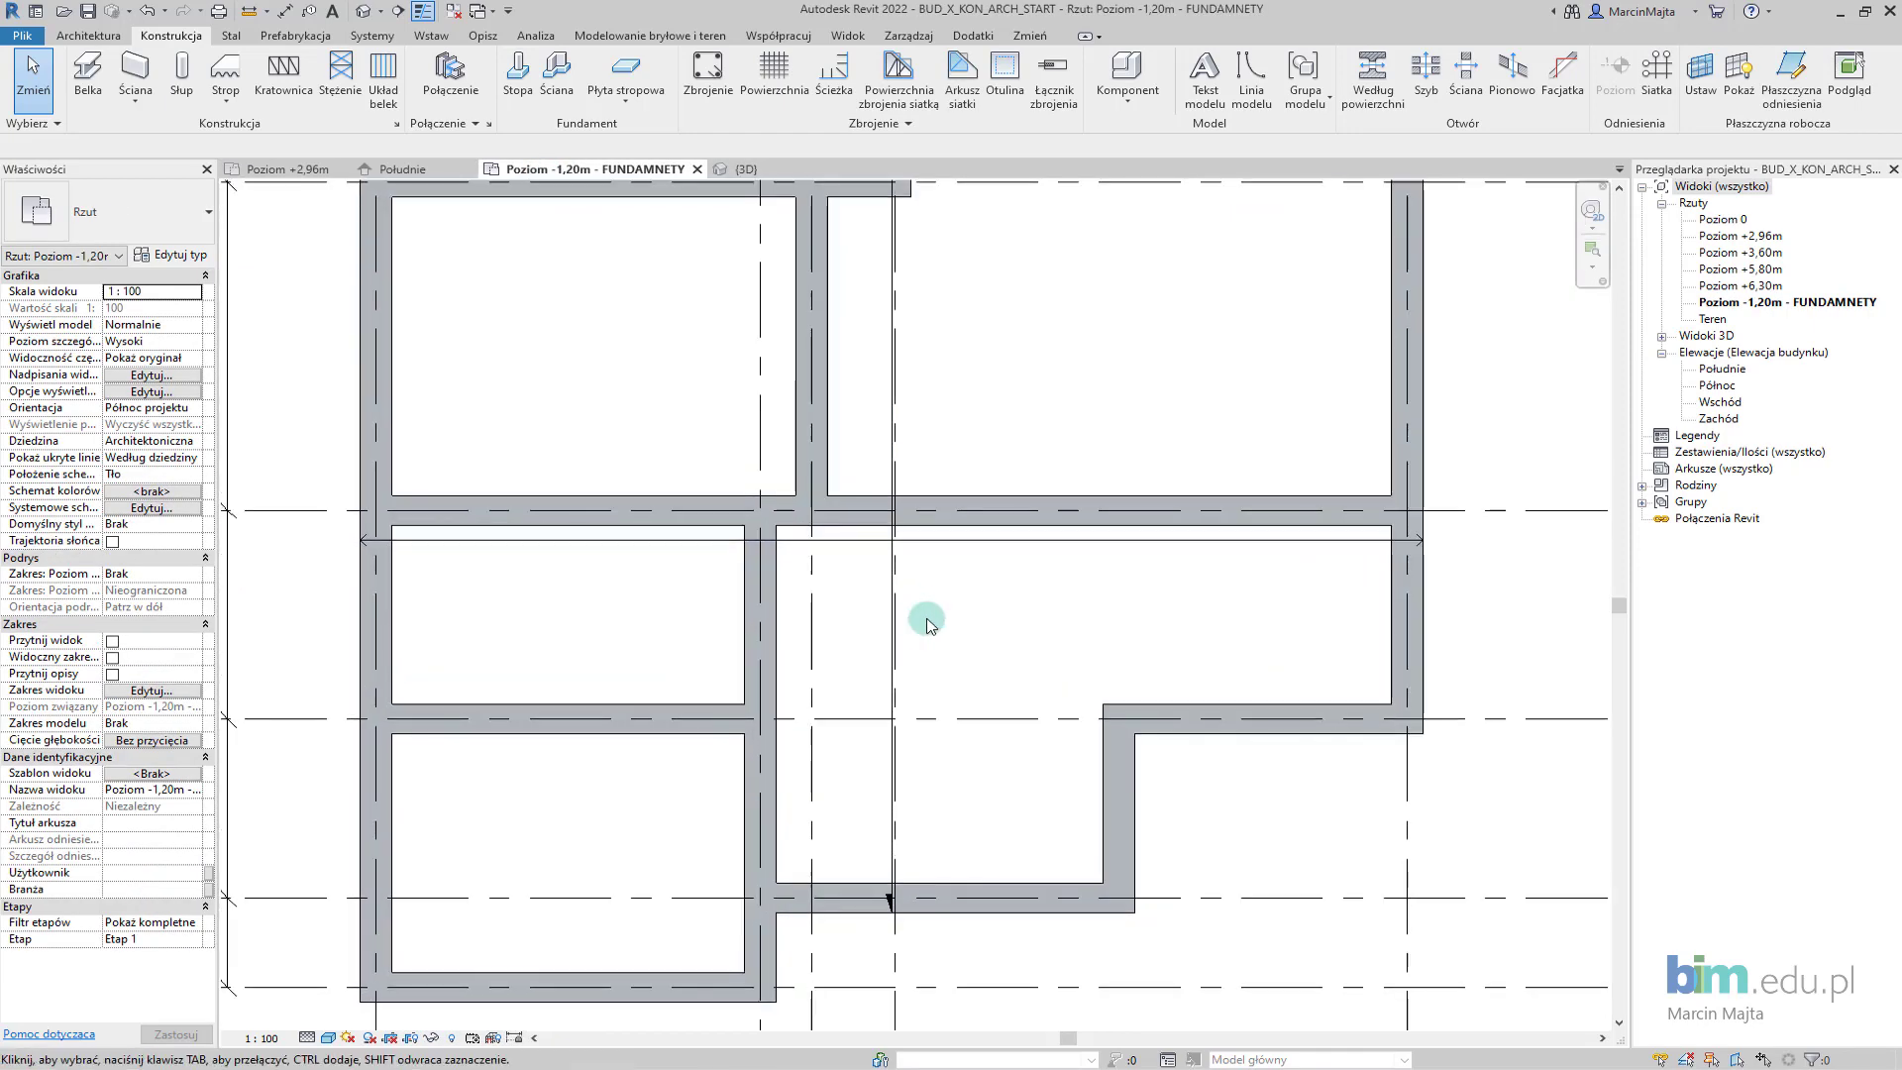
{"action": "left_click", "coordinate": [748, 582]}
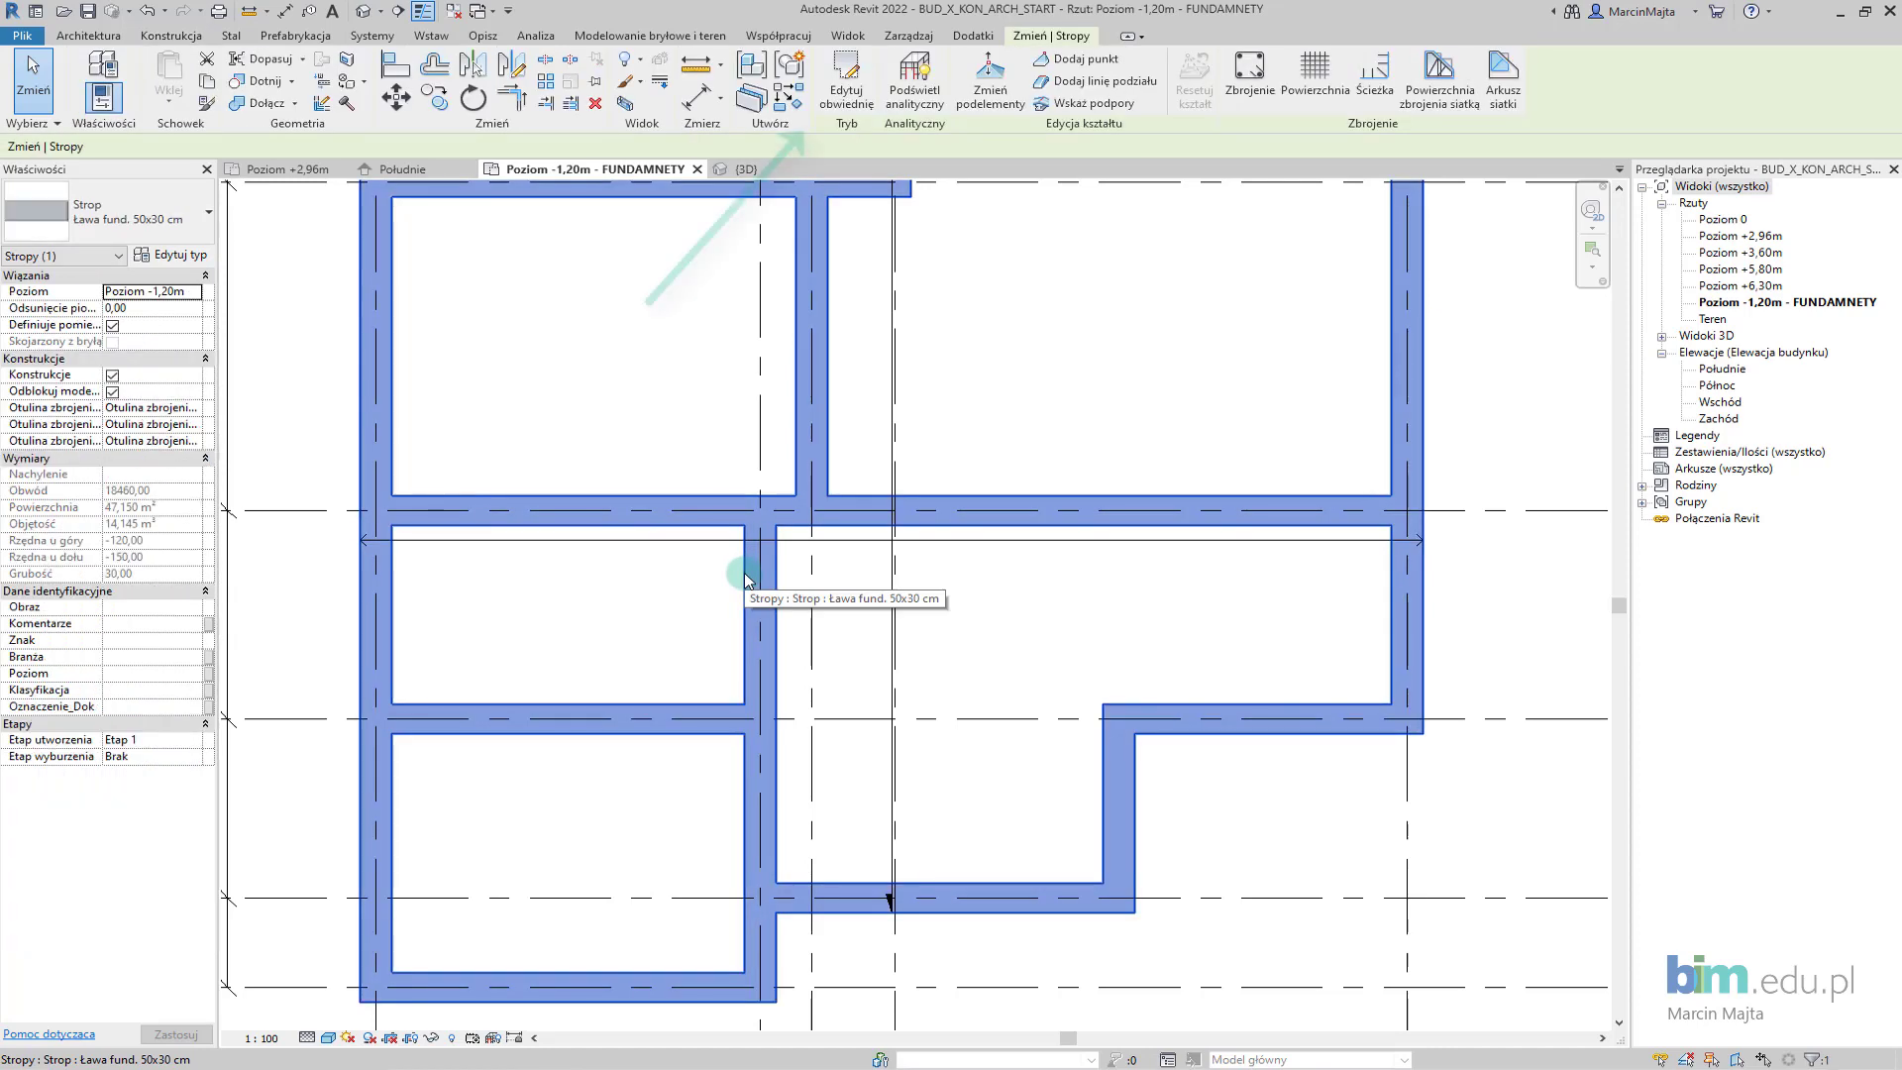
{"action": "left_click", "coordinate": [835, 111]}
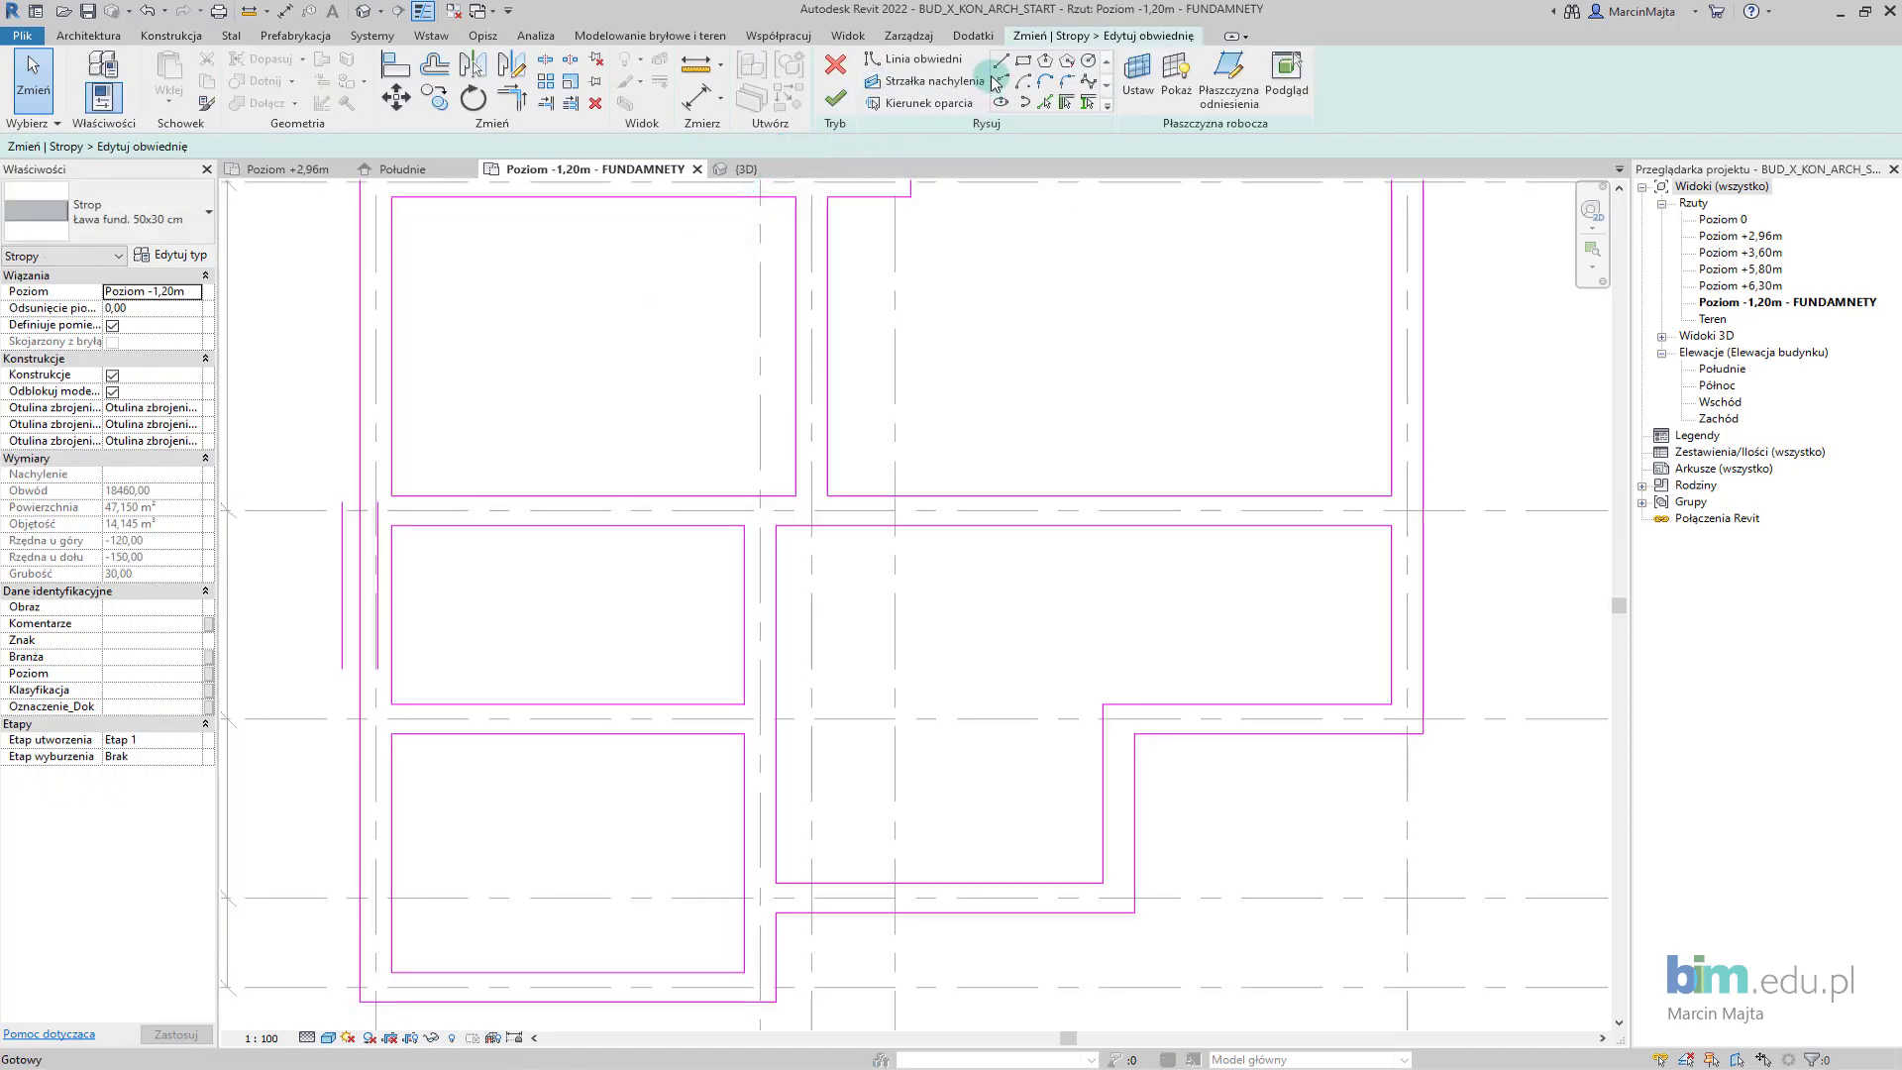
Add a boundary line picked at an offset from grid 4.
{"action": "left_click", "coordinate": [1046, 103]}
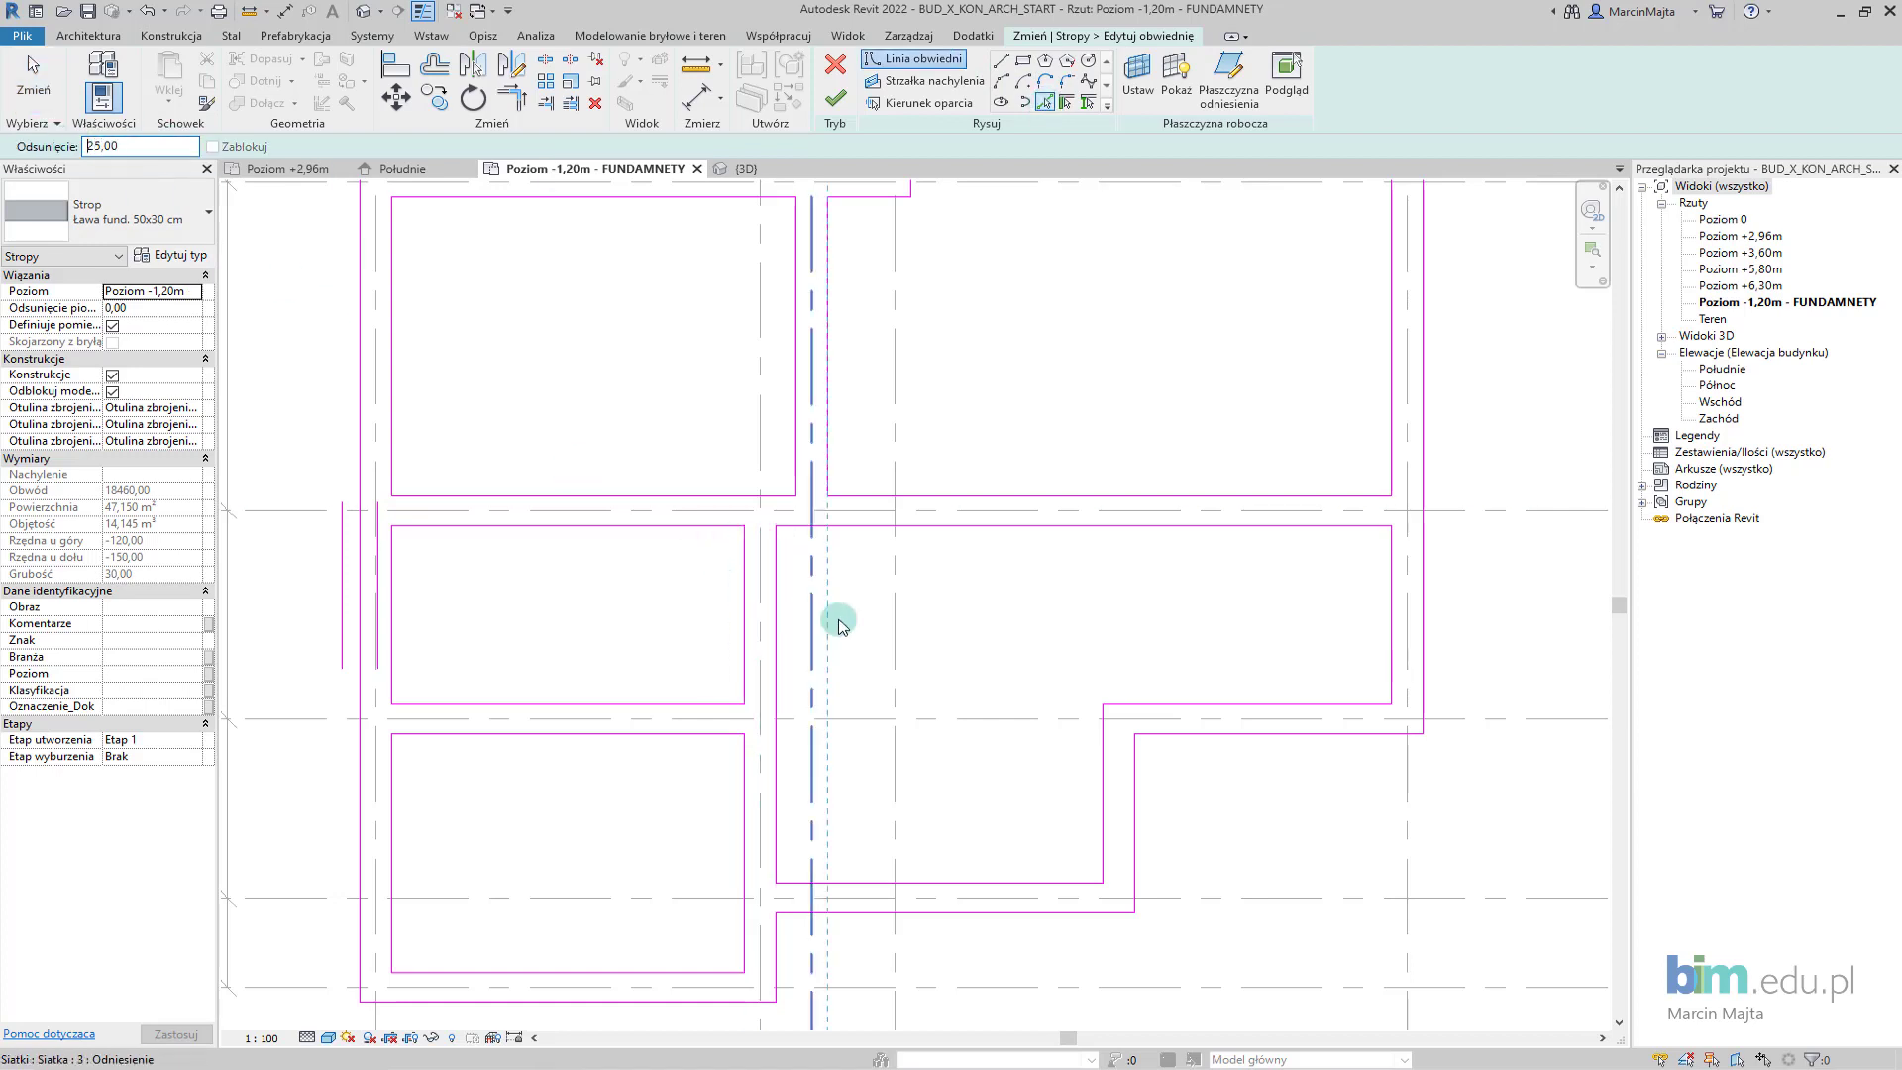
{"action": "left_click", "coordinate": [898, 624]}
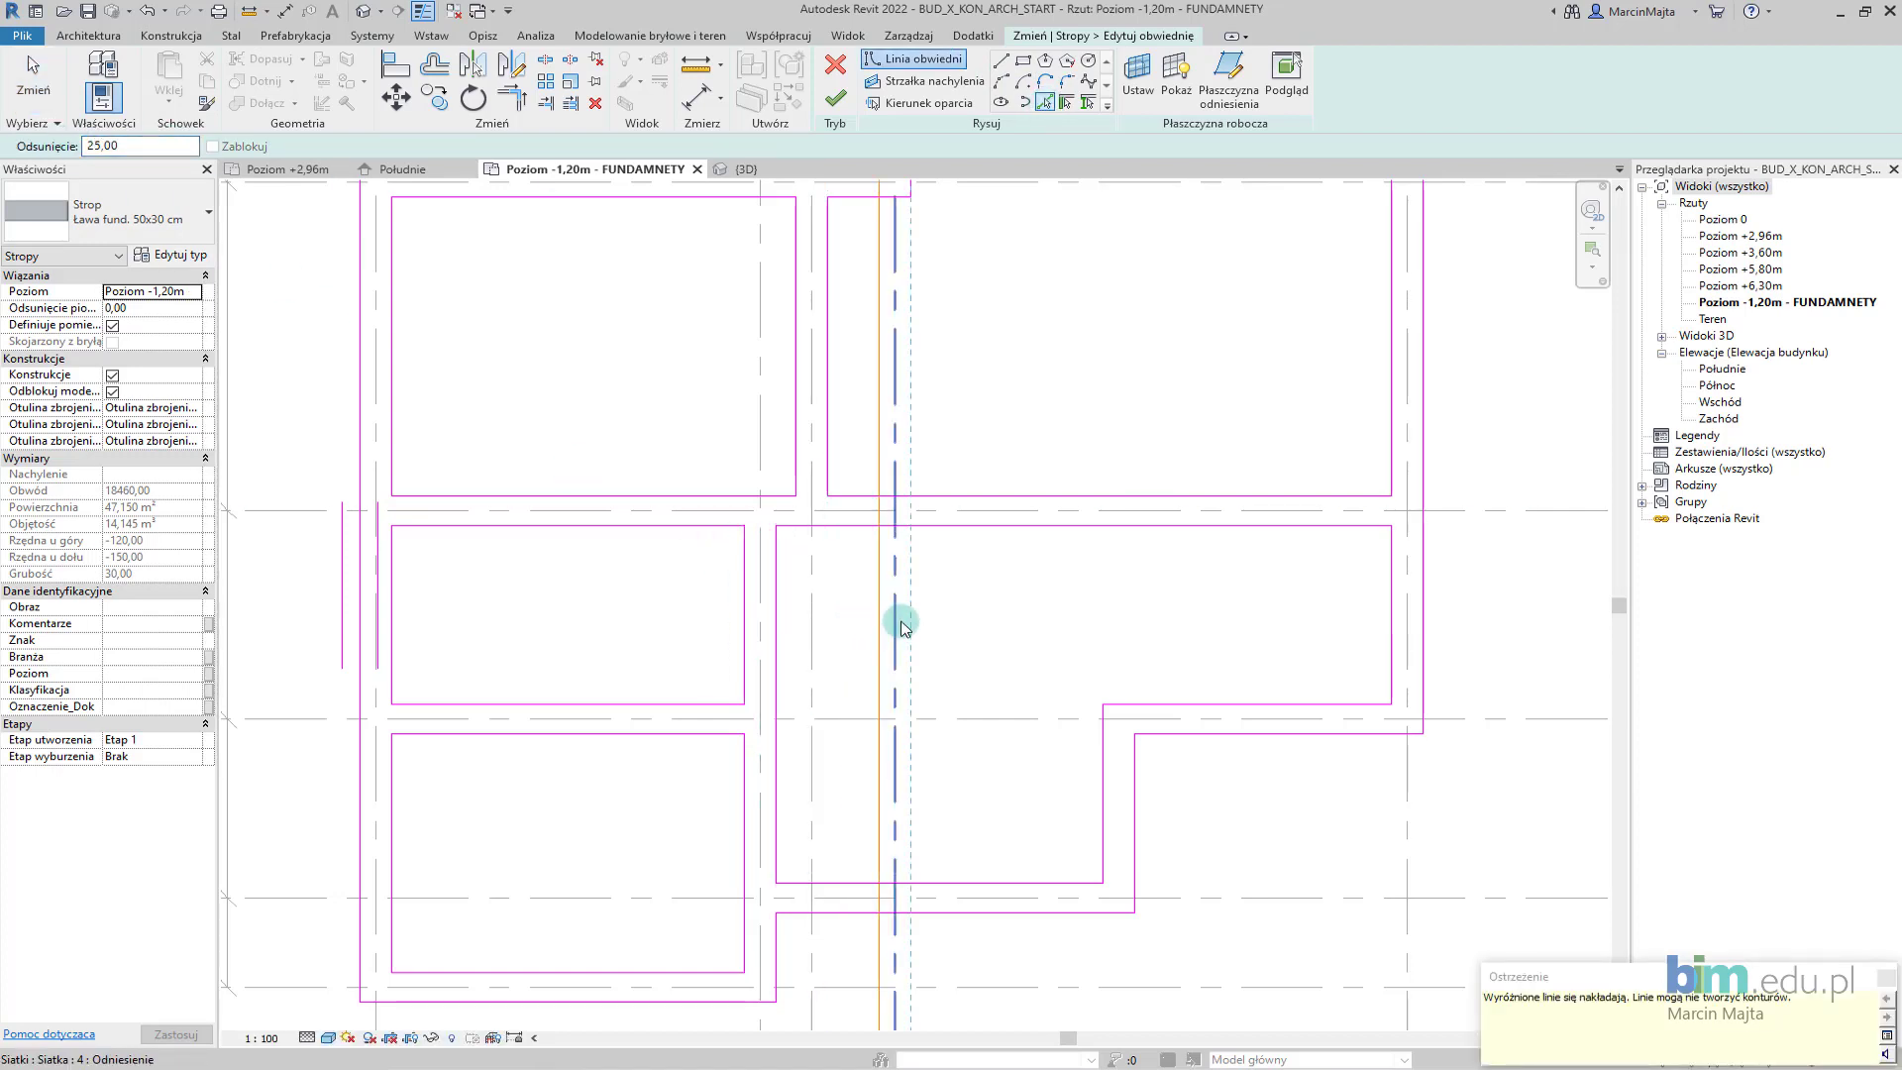
{"action": "scroll", "coordinate": [898, 619], "scroll_direction": "down", "scroll_amount": 1}
{"action": "scroll", "coordinate": [902, 585], "scroll_direction": "down", "scroll_amount": 1}
{"action": "scroll", "coordinate": [904, 543], "scroll_direction": "down", "scroll_amount": 1}
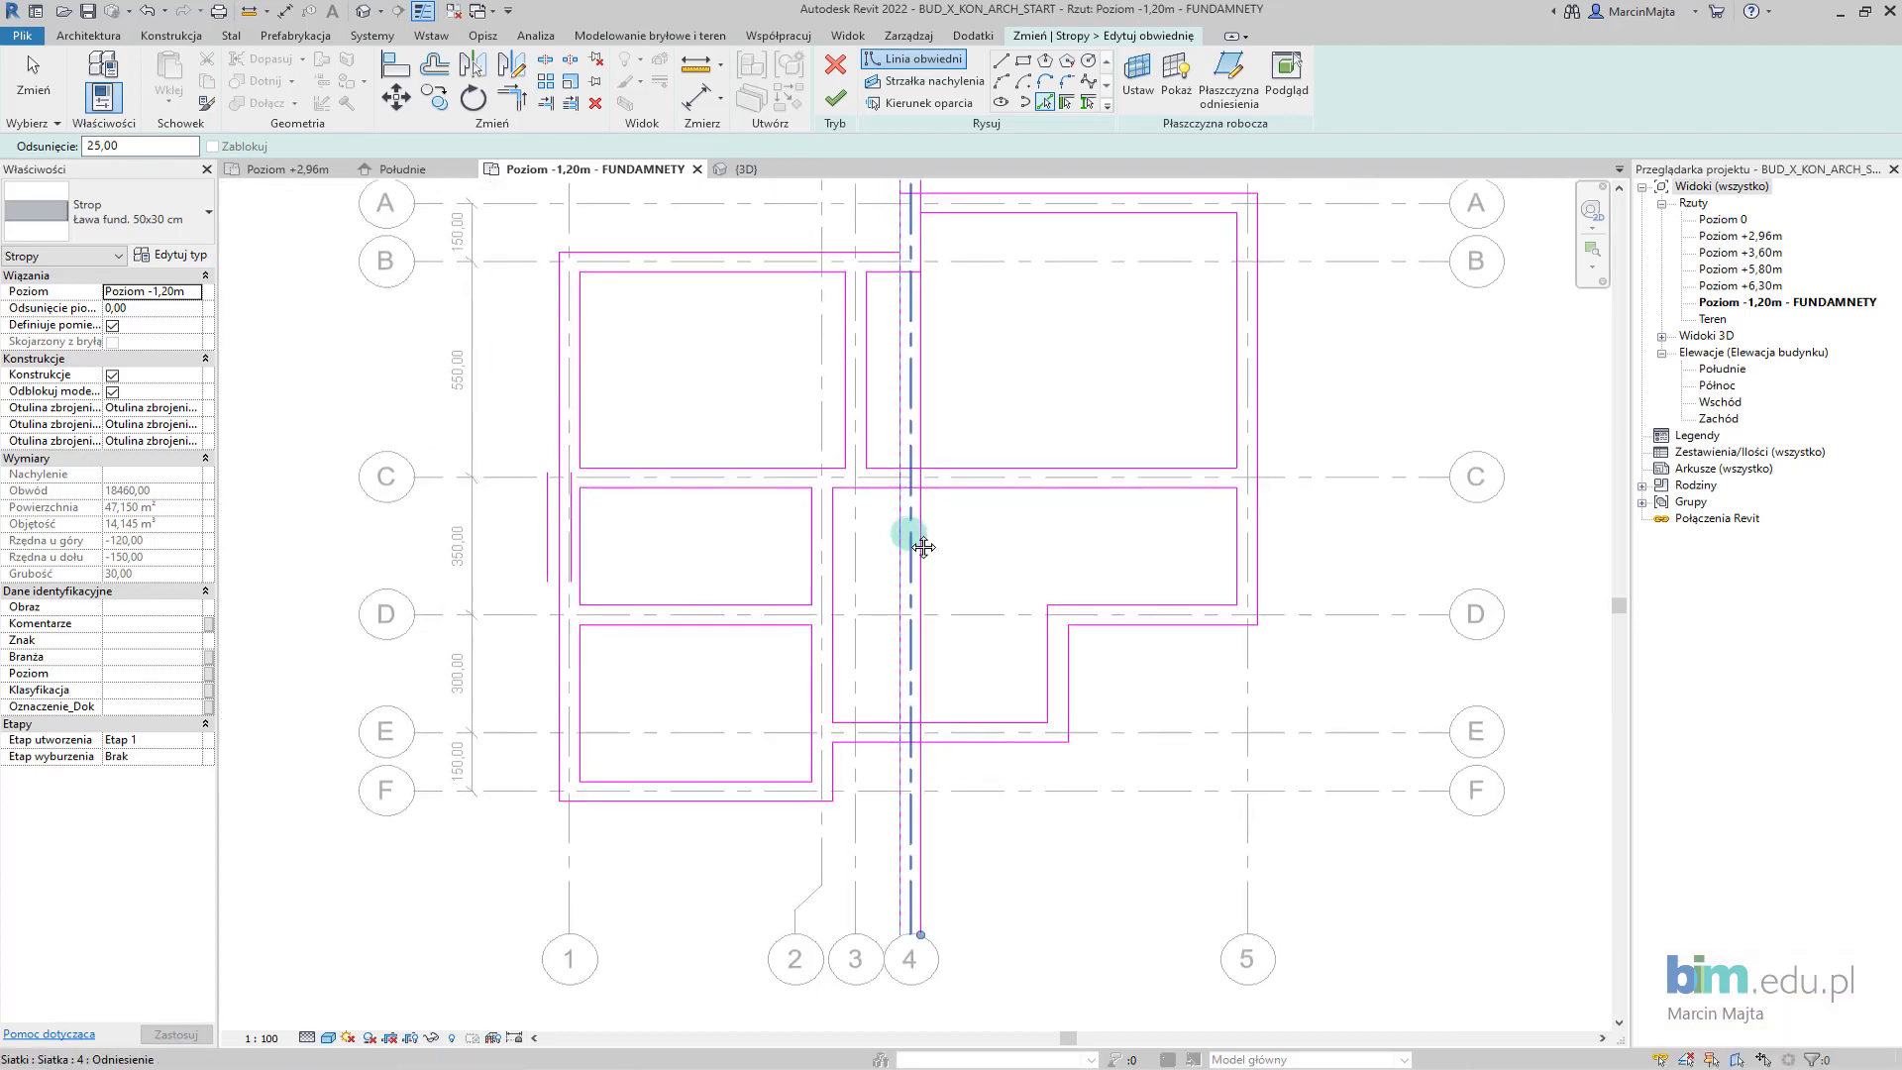
{"action": "scroll", "coordinate": [905, 544], "scroll_direction": "down", "scroll_amount": 1}
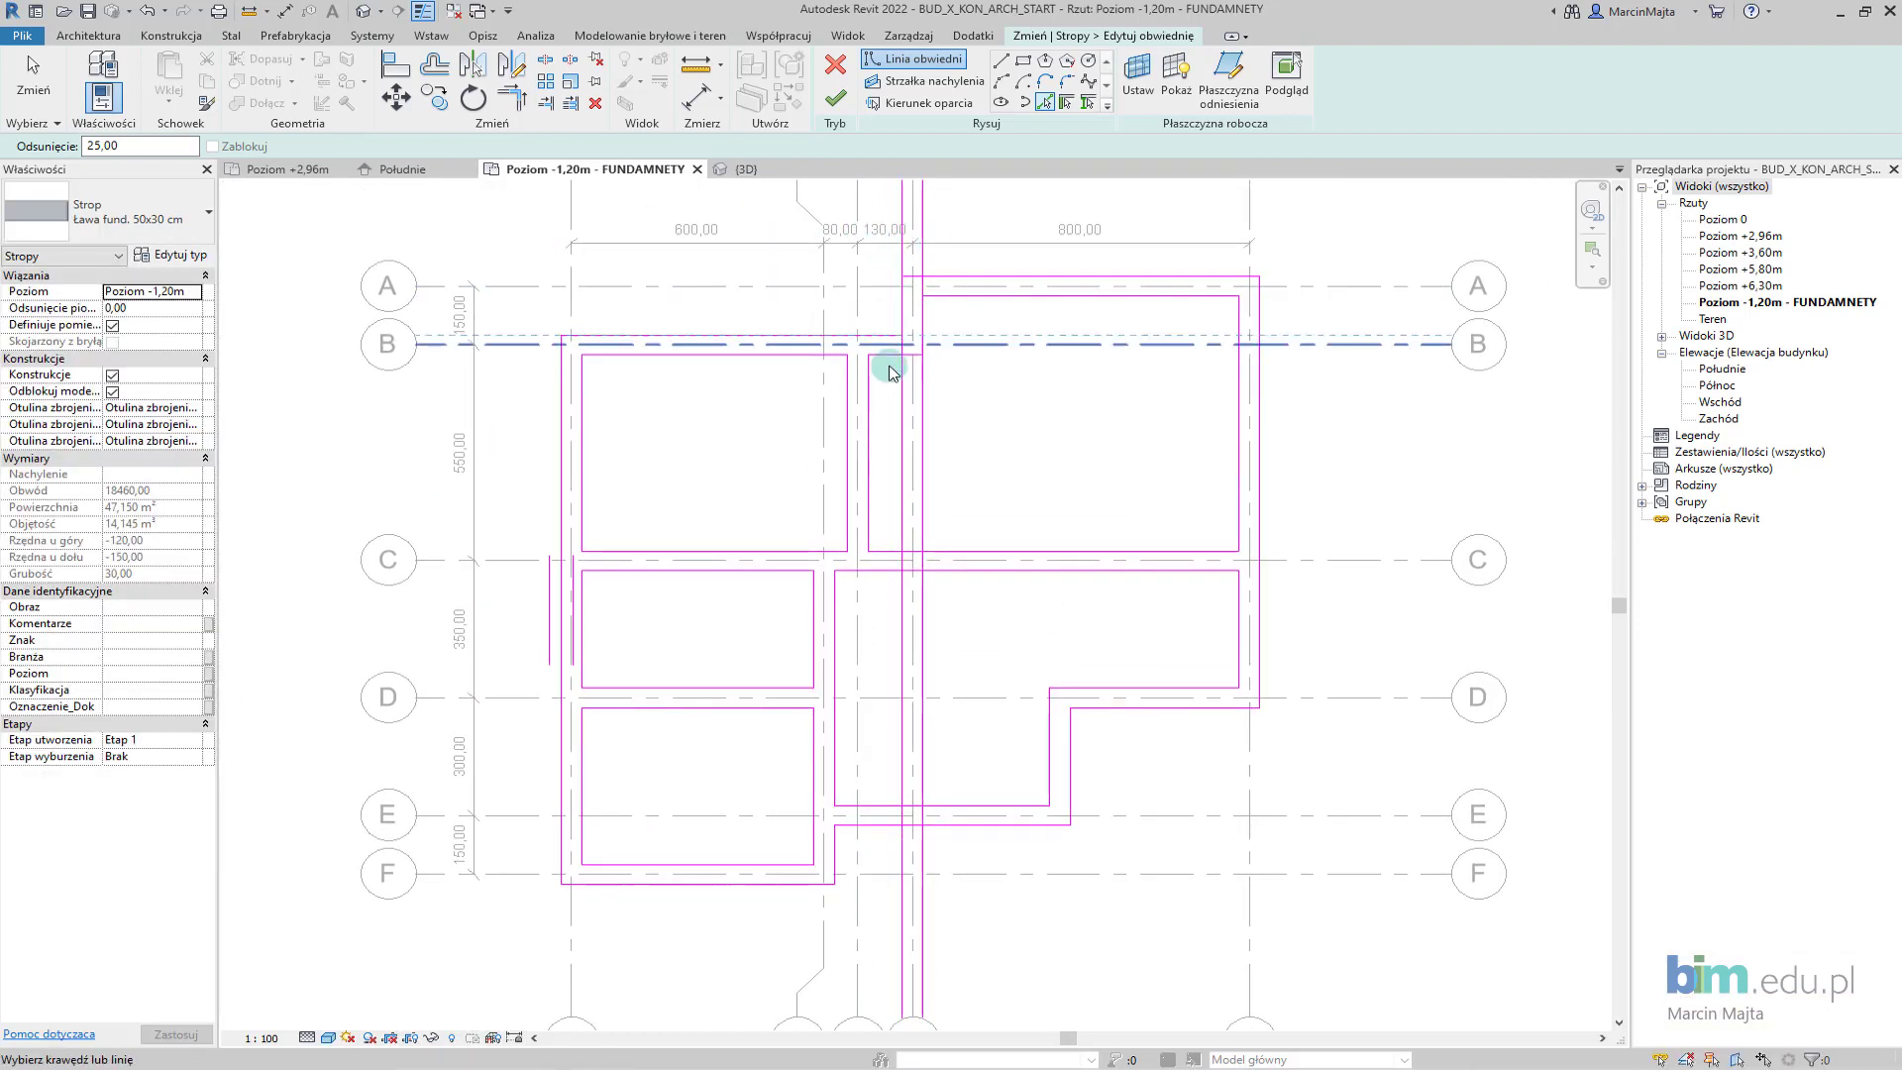
{"action": "key", "text": "Escape"}
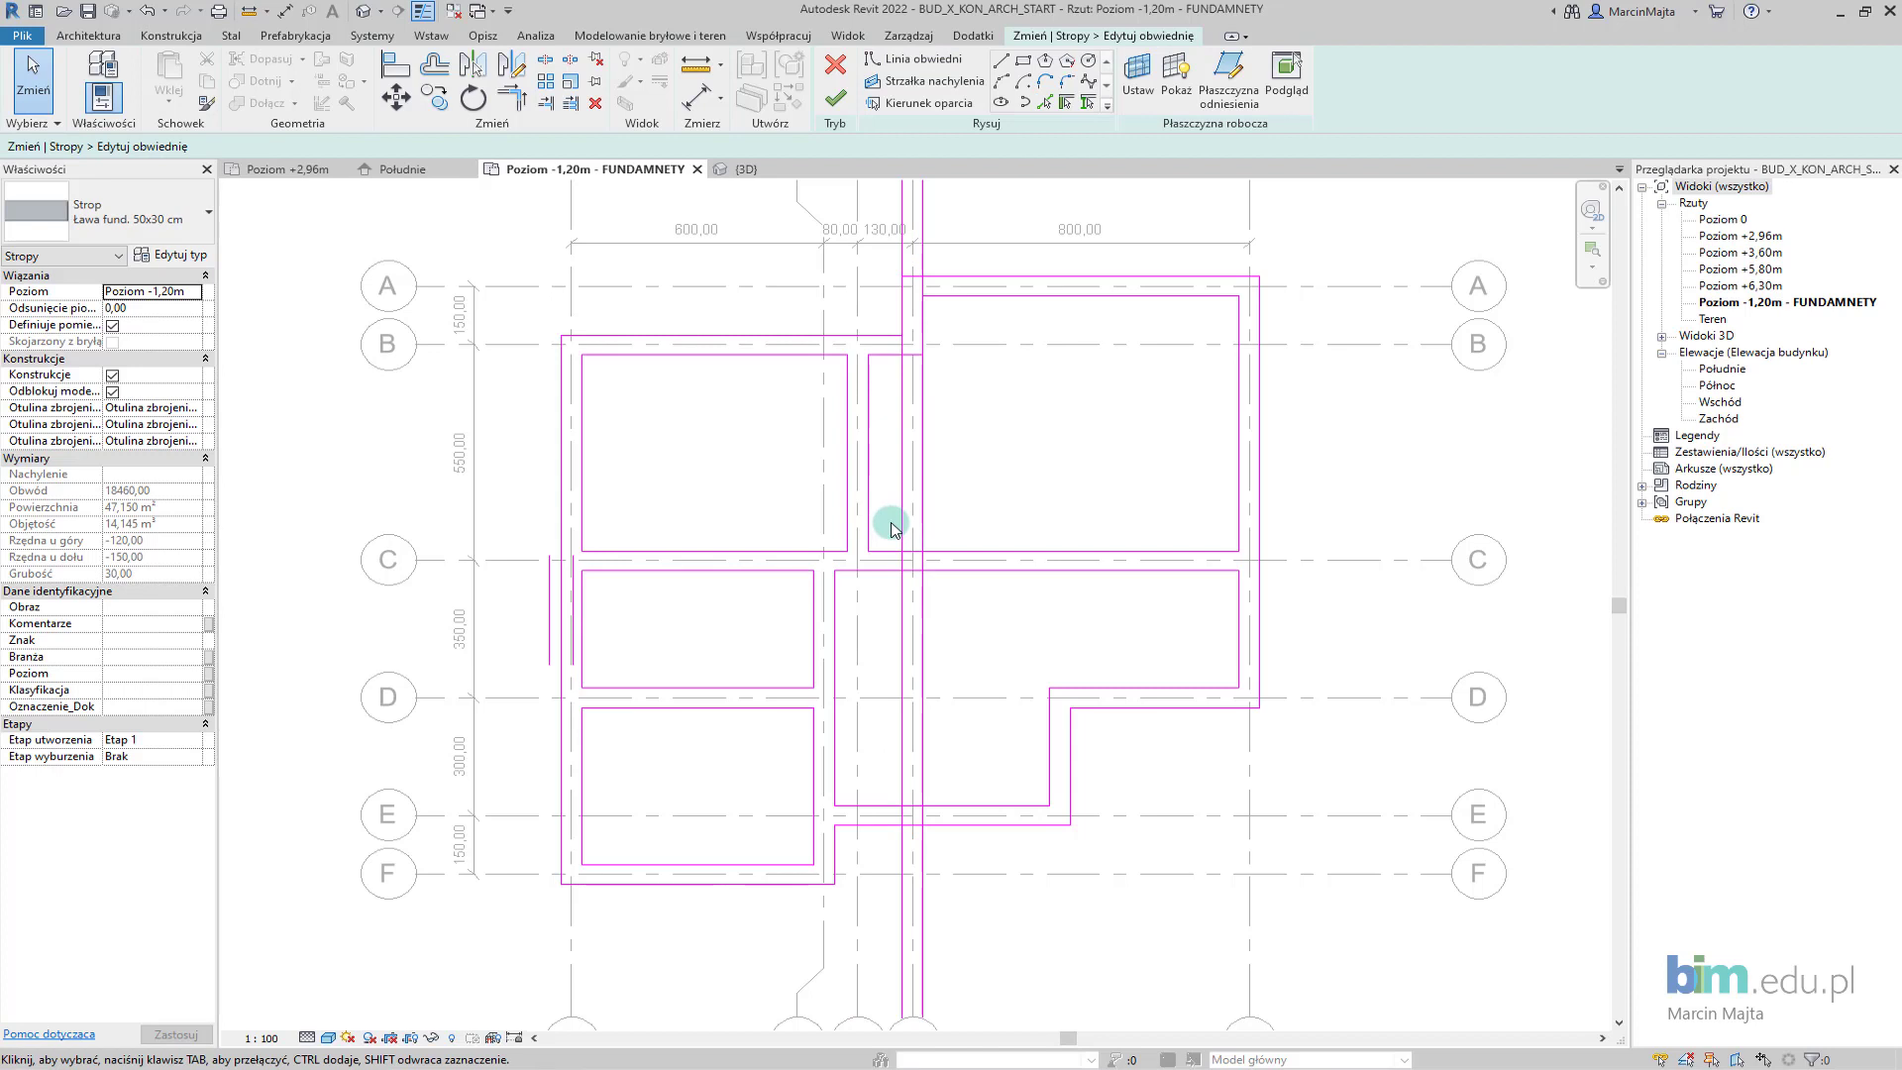
Split the existing boundary edges where the new grid-4 strip crosses them.
{"action": "key", "text": "s"}
{"action": "key", "text": "l"}
{"action": "scroll", "coordinate": [892, 540], "scroll_direction": "up", "scroll_amount": 1}
{"action": "scroll", "coordinate": [906, 573], "scroll_direction": "up", "scroll_amount": 2}
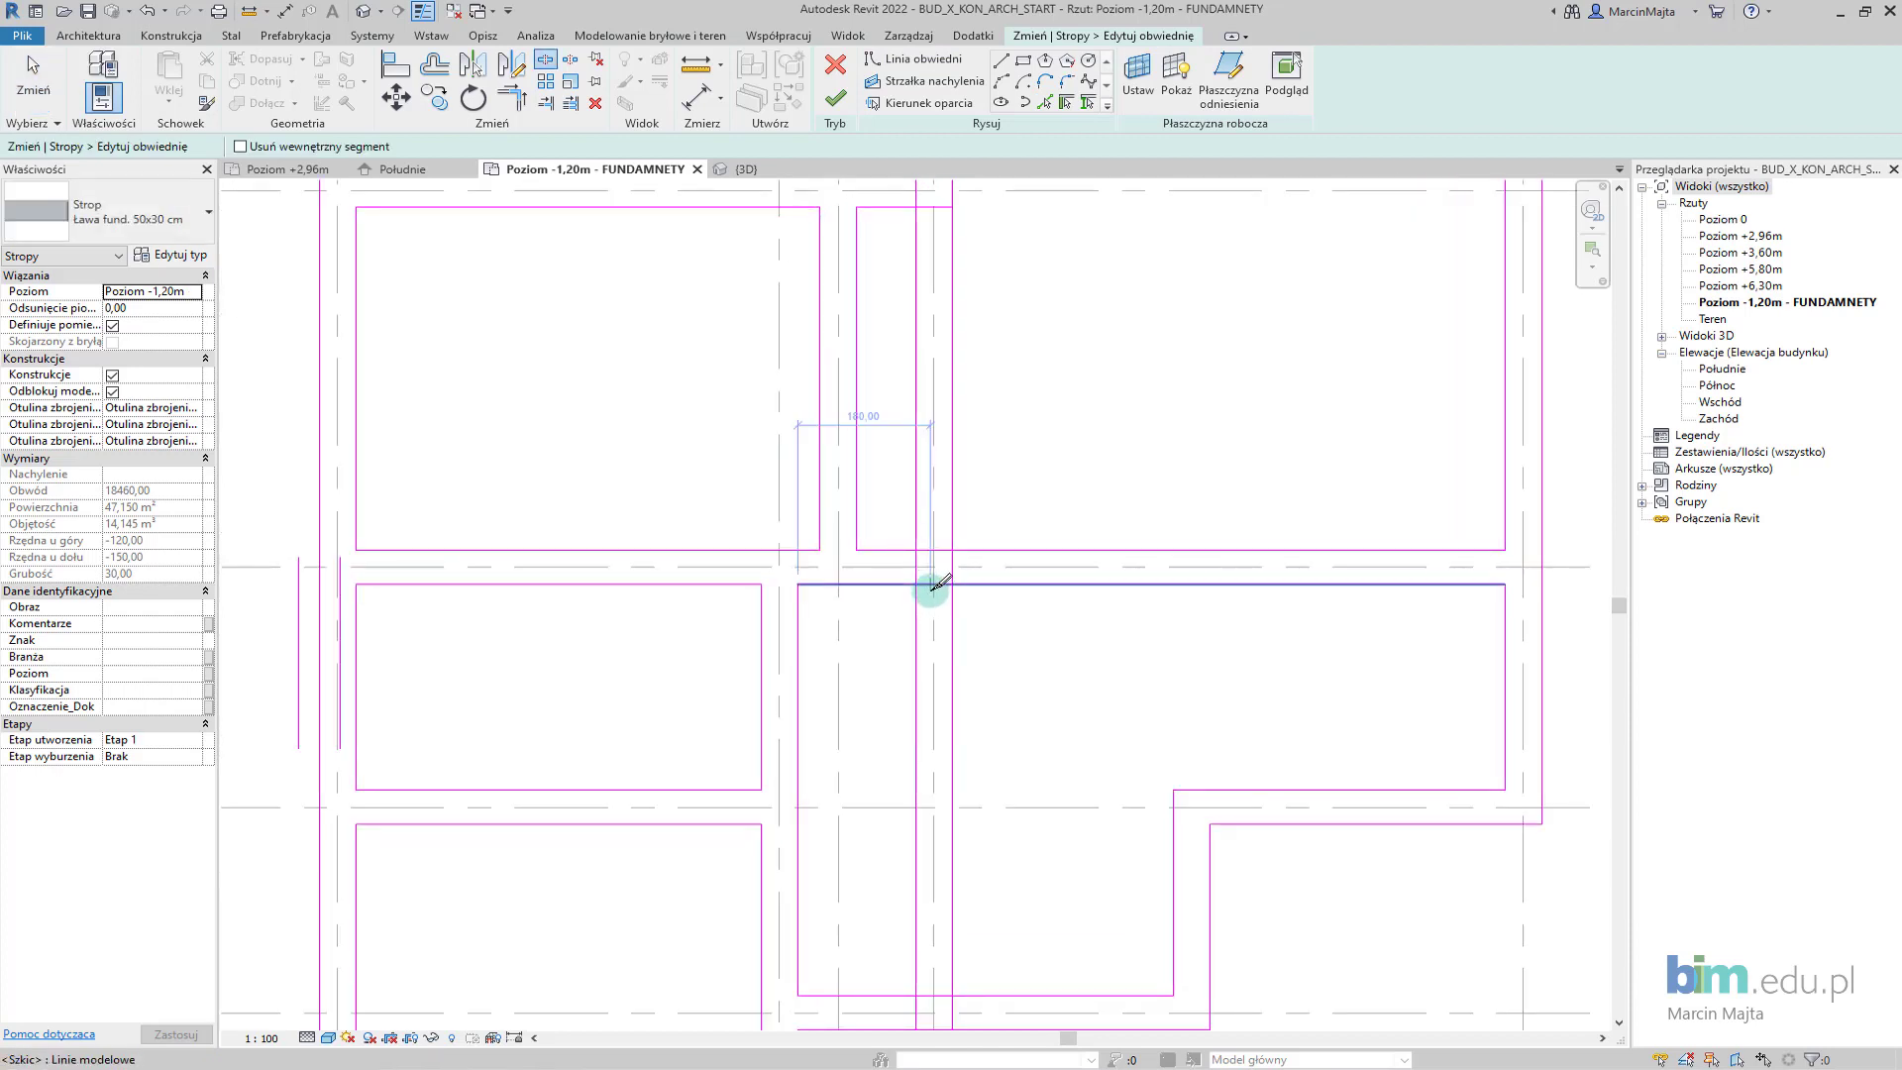
{"action": "left_click", "coordinate": [933, 585]}
{"action": "middle_click_drag", "start_coordinate": [990, 783], "coordinate": [958, 476]}
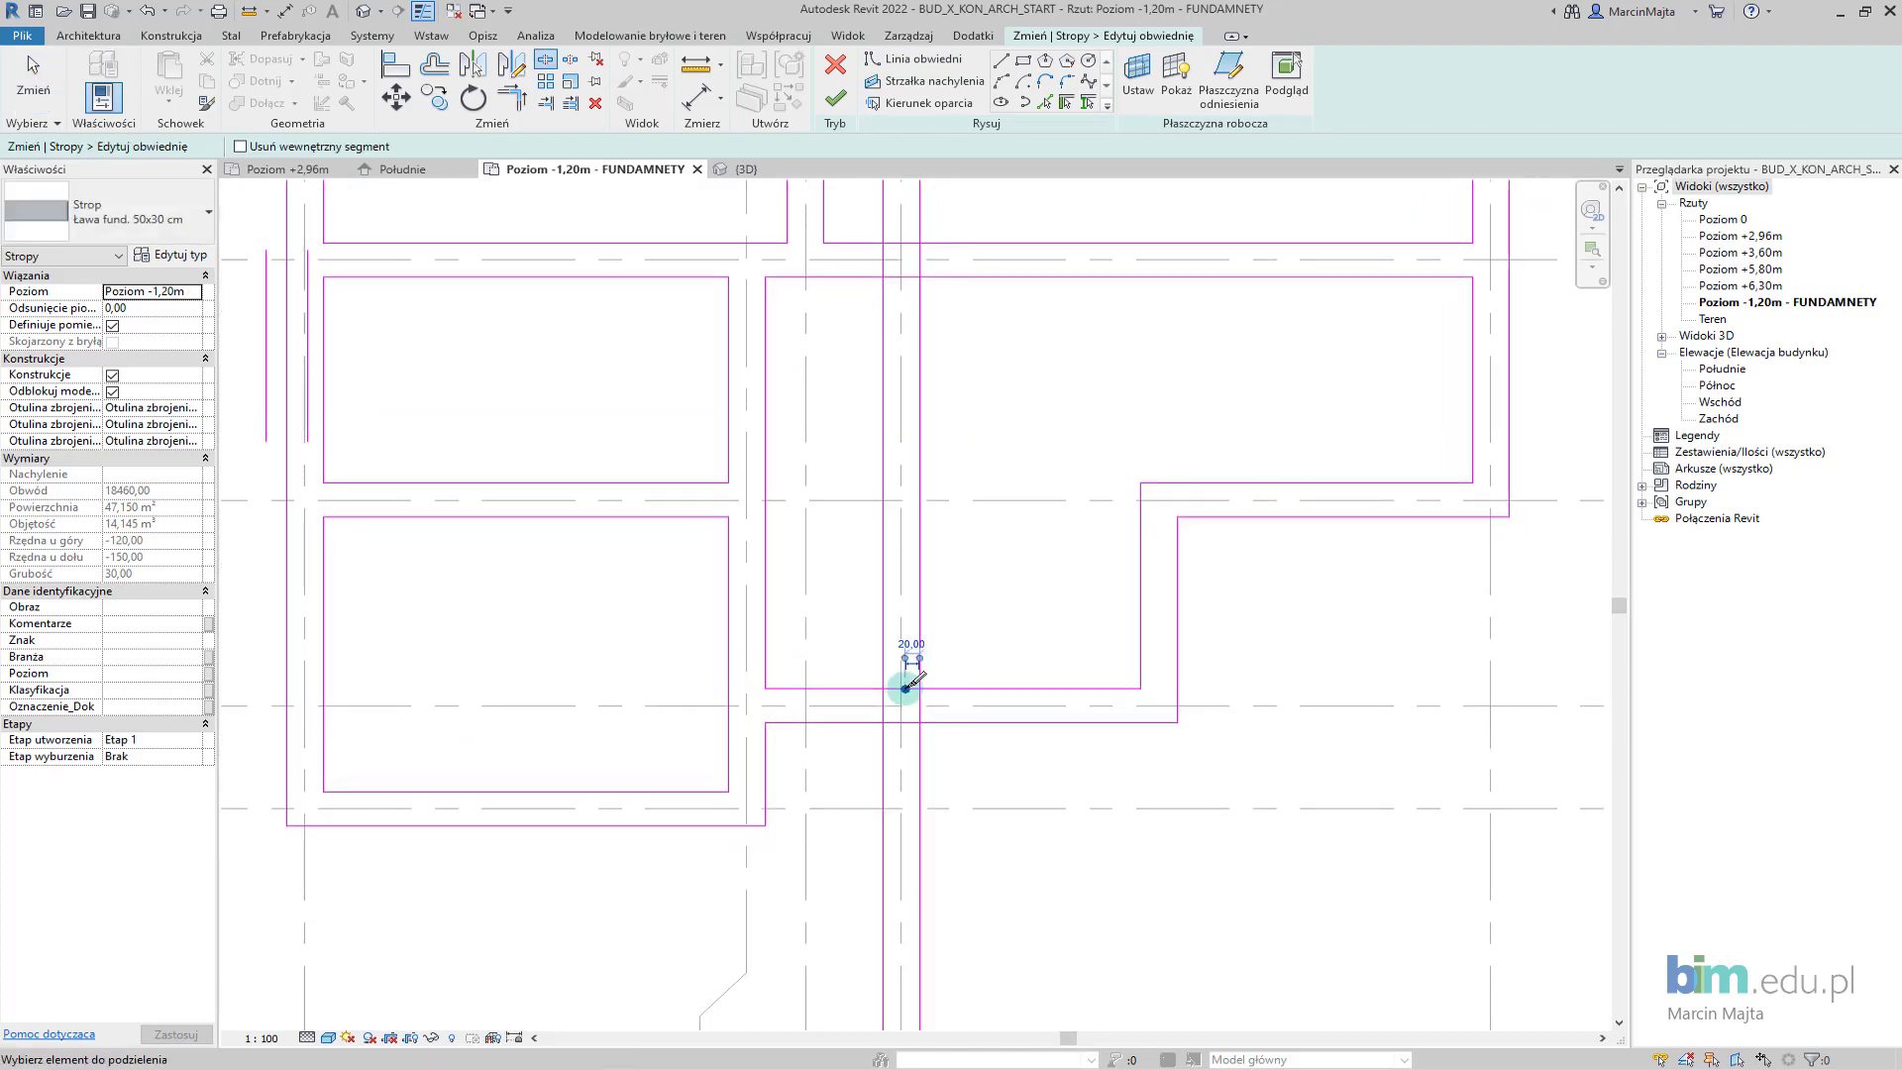
{"action": "left_click", "coordinate": [905, 685]}
Trim the split segments and new lines into clean corners, then zoom to fit the plan.
{"action": "key", "text": "t"}
{"action": "key", "text": "r"}
{"action": "left_click", "coordinate": [866, 688]}
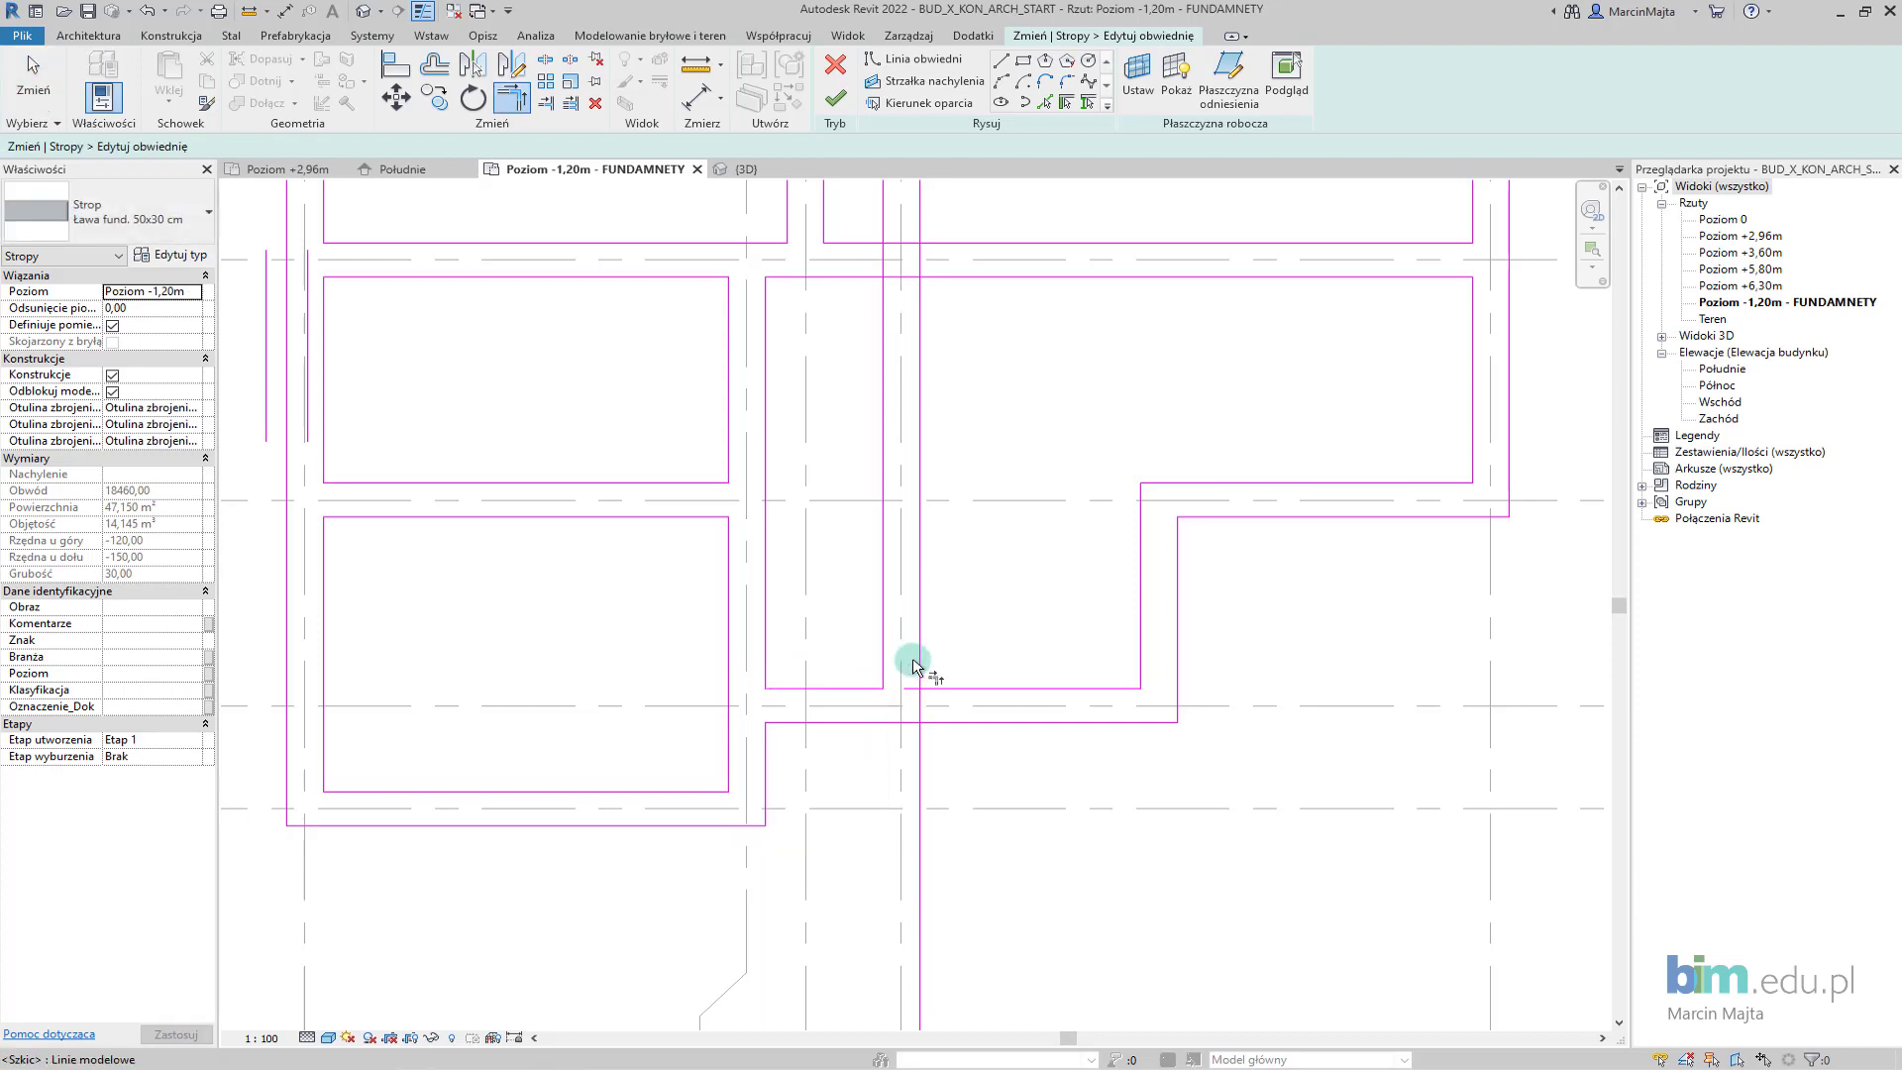
{"action": "left_click", "coordinate": [917, 667]}
{"action": "scroll", "coordinate": [941, 515], "scroll_direction": "down", "scroll_amount": 3}
{"action": "scroll", "coordinate": [906, 498], "scroll_direction": "up", "scroll_amount": 5}
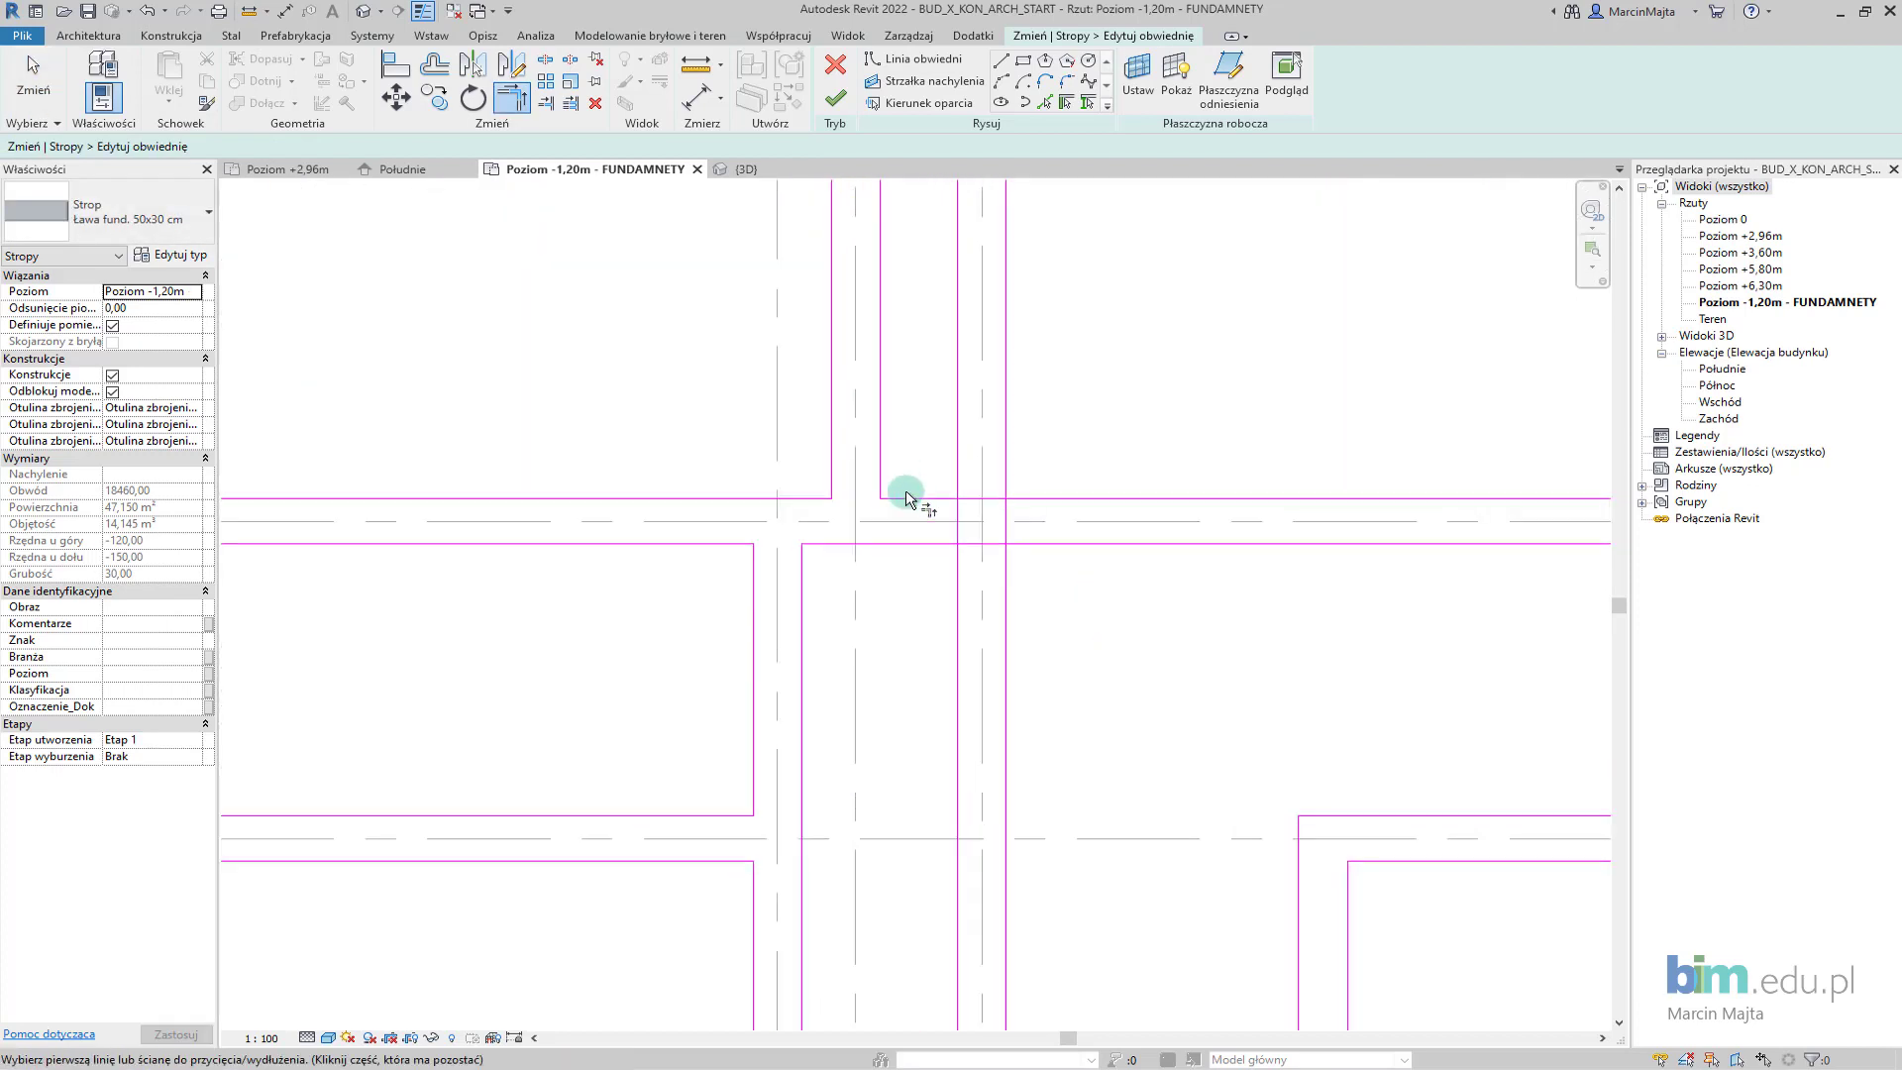
{"action": "left_click", "coordinate": [912, 543]}
{"action": "left_click", "coordinate": [958, 595]}
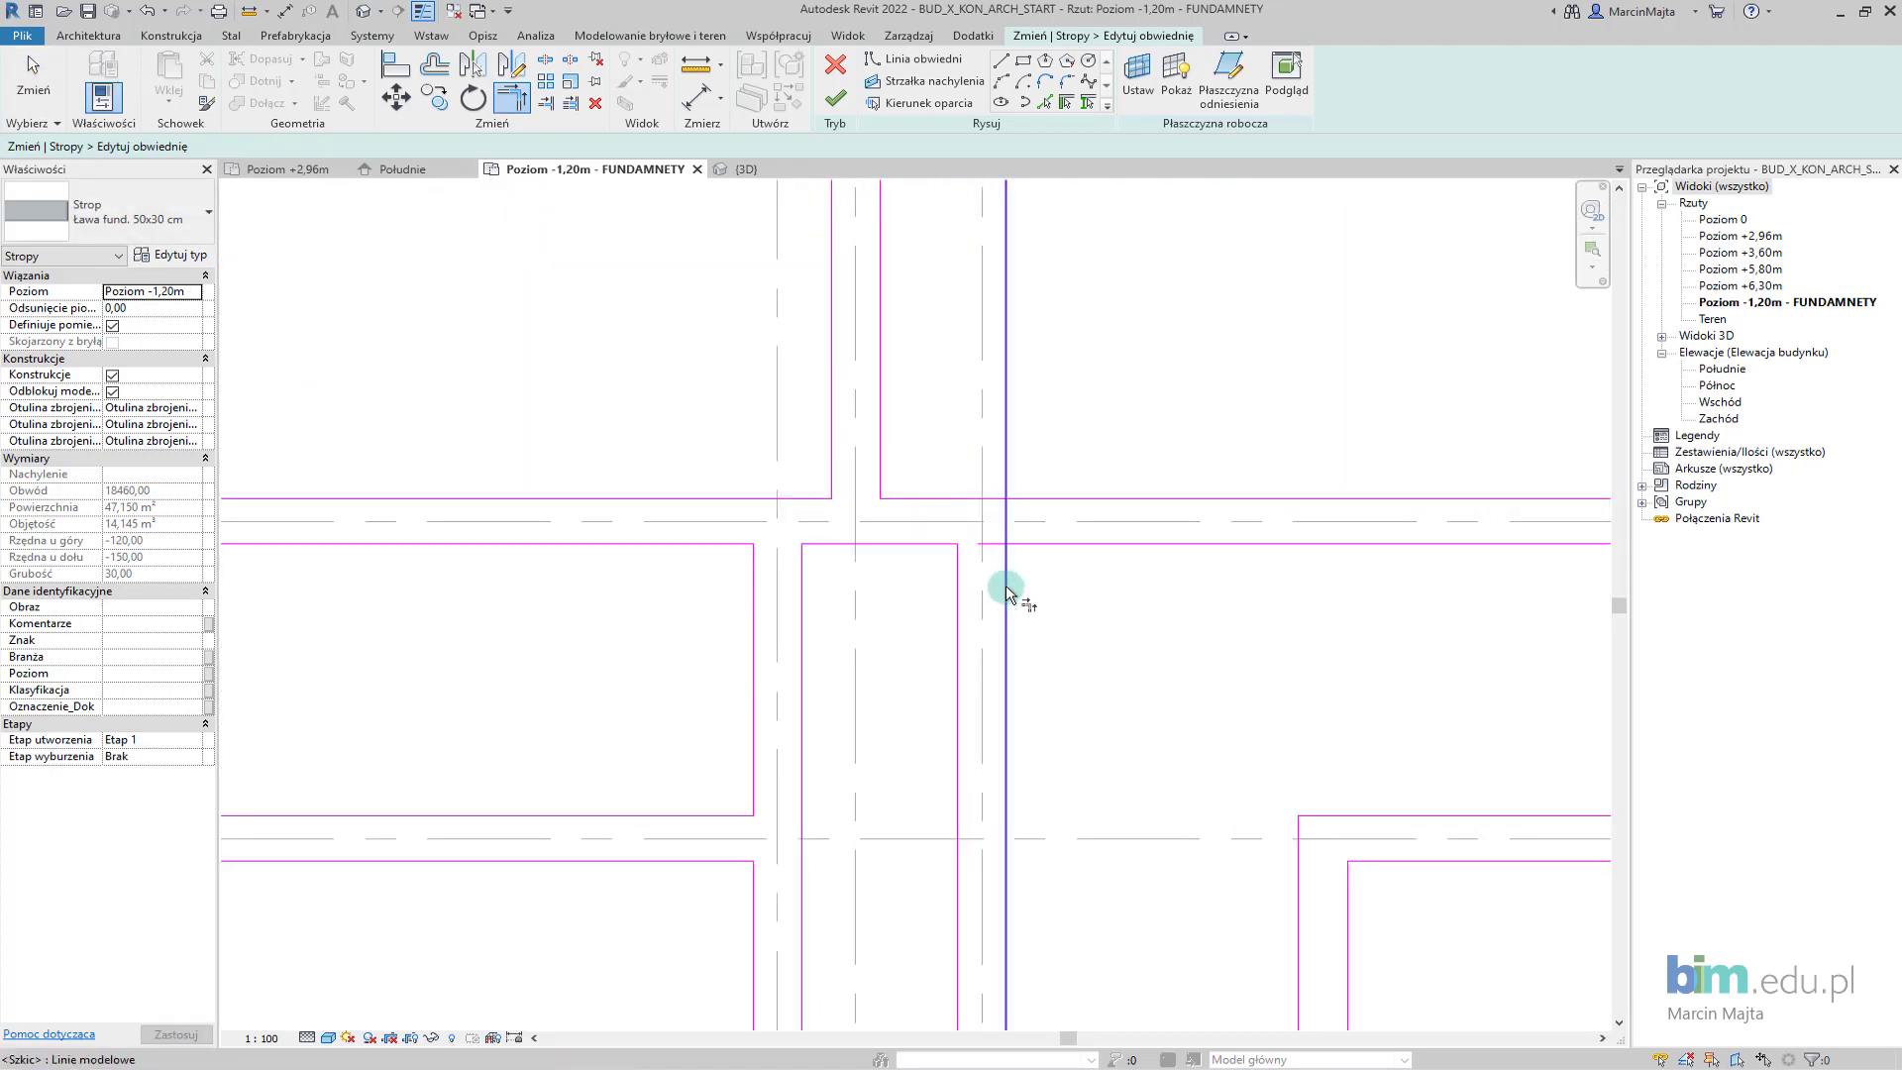
{"action": "left_click", "coordinate": [1047, 543]}
{"action": "scroll", "coordinate": [1060, 574], "scroll_direction": "down", "scroll_amount": 5}
{"action": "key", "text": "Escape"}
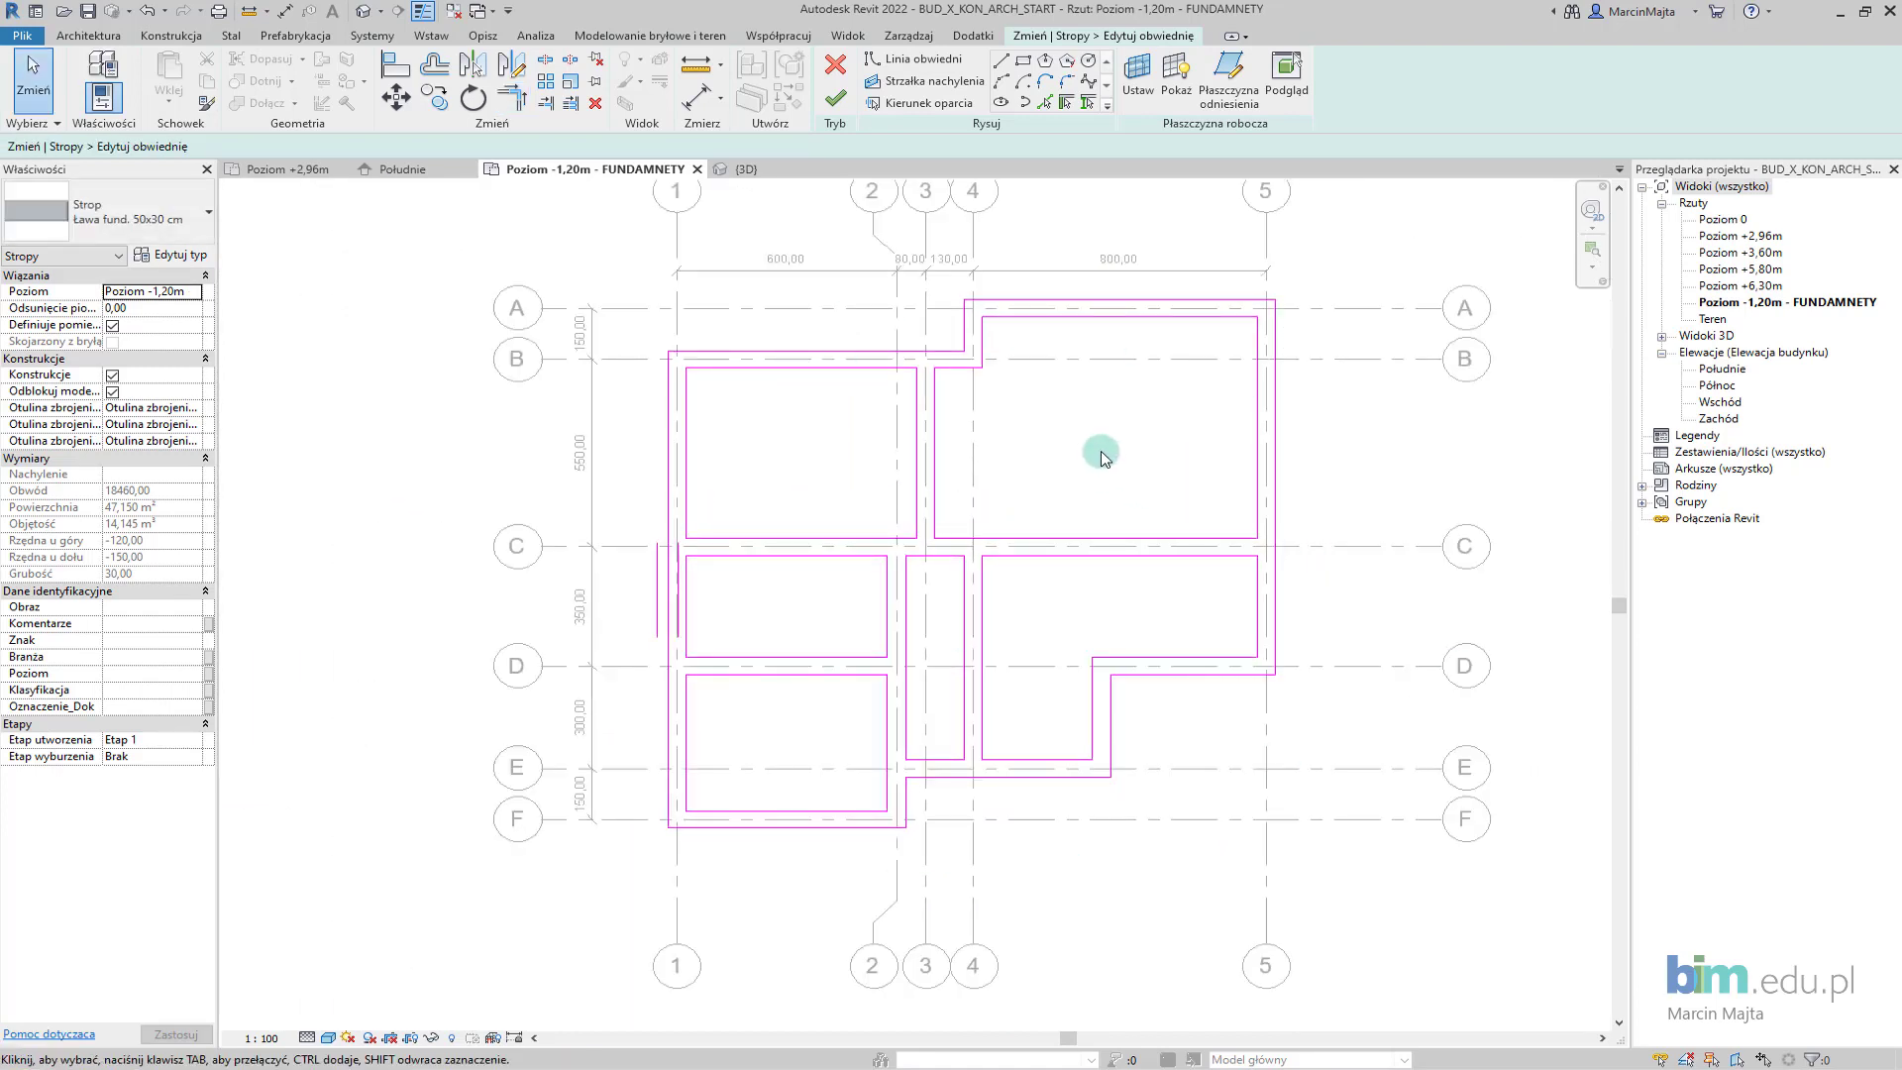
{"action": "key", "text": "z"}
{"action": "key", "text": "f"}
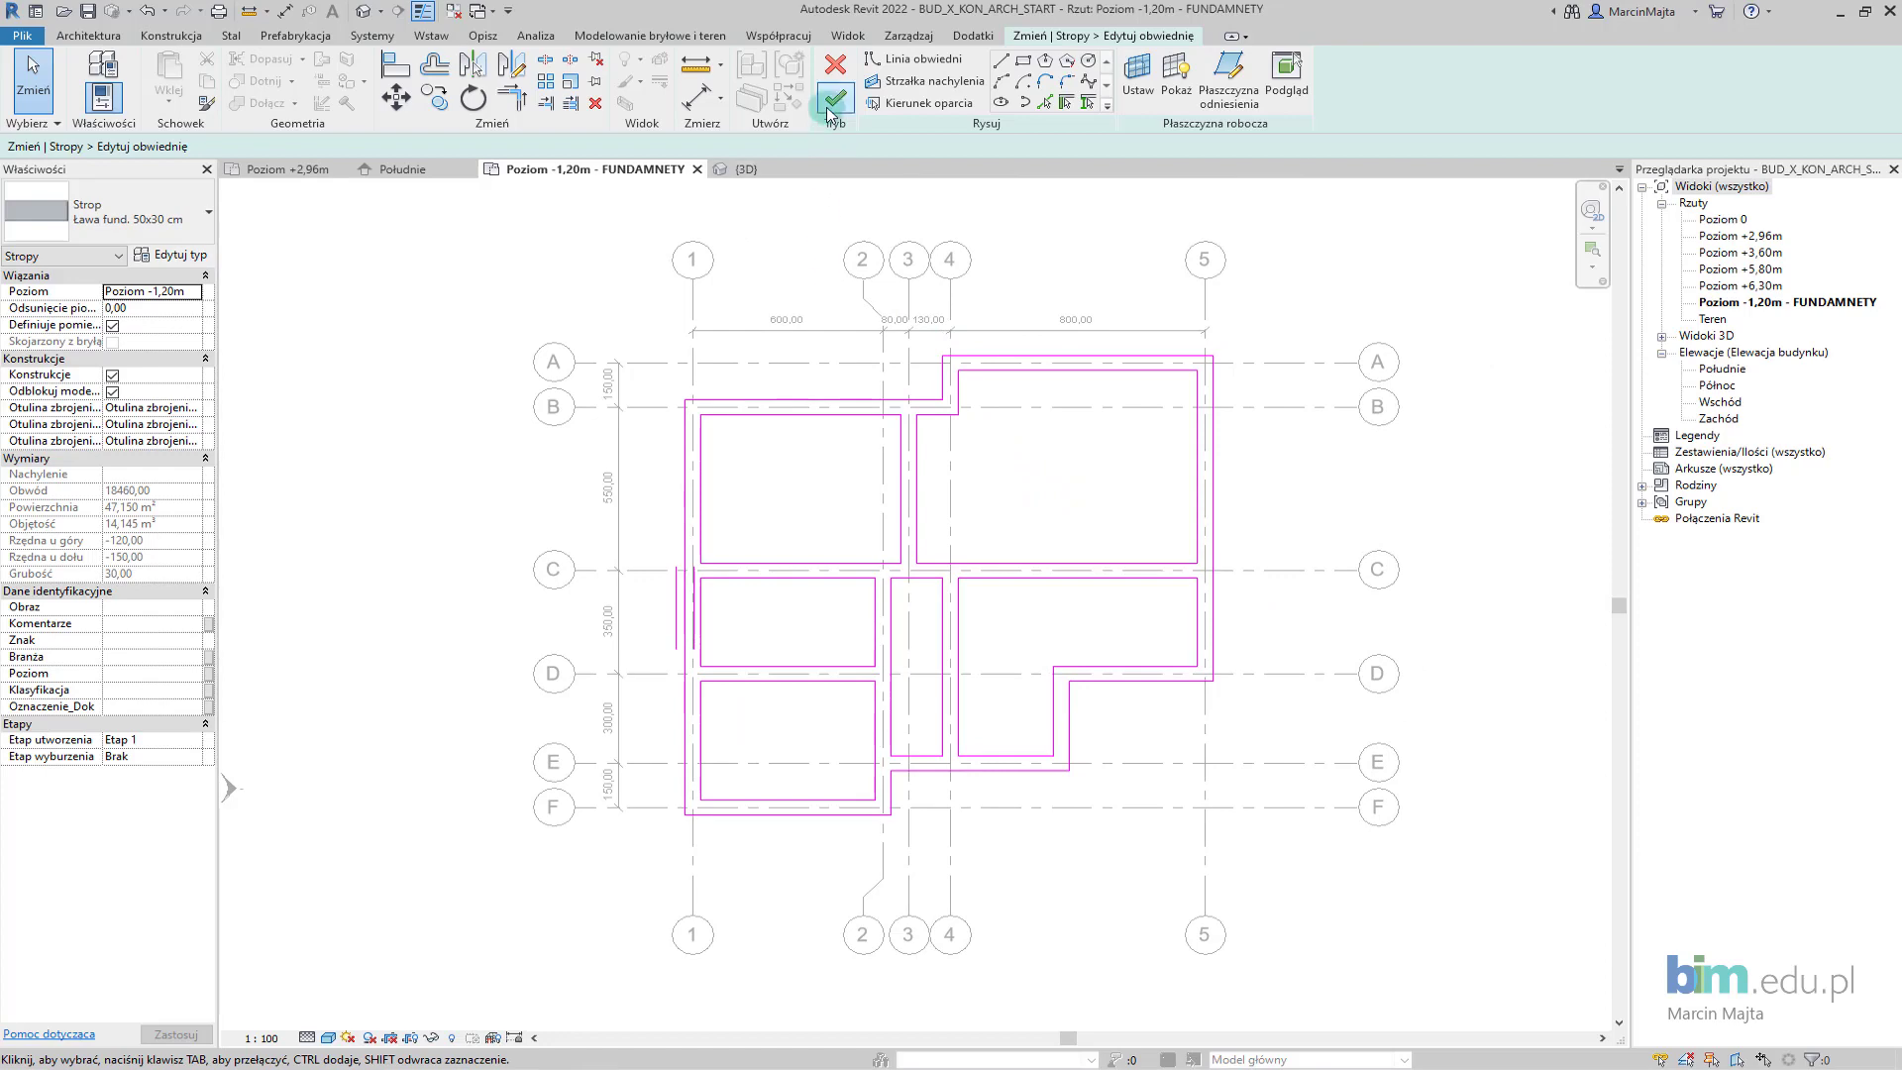
Finish the footing slab sketch and delete its span-direction symbol.
{"action": "left_click", "coordinate": [834, 99]}
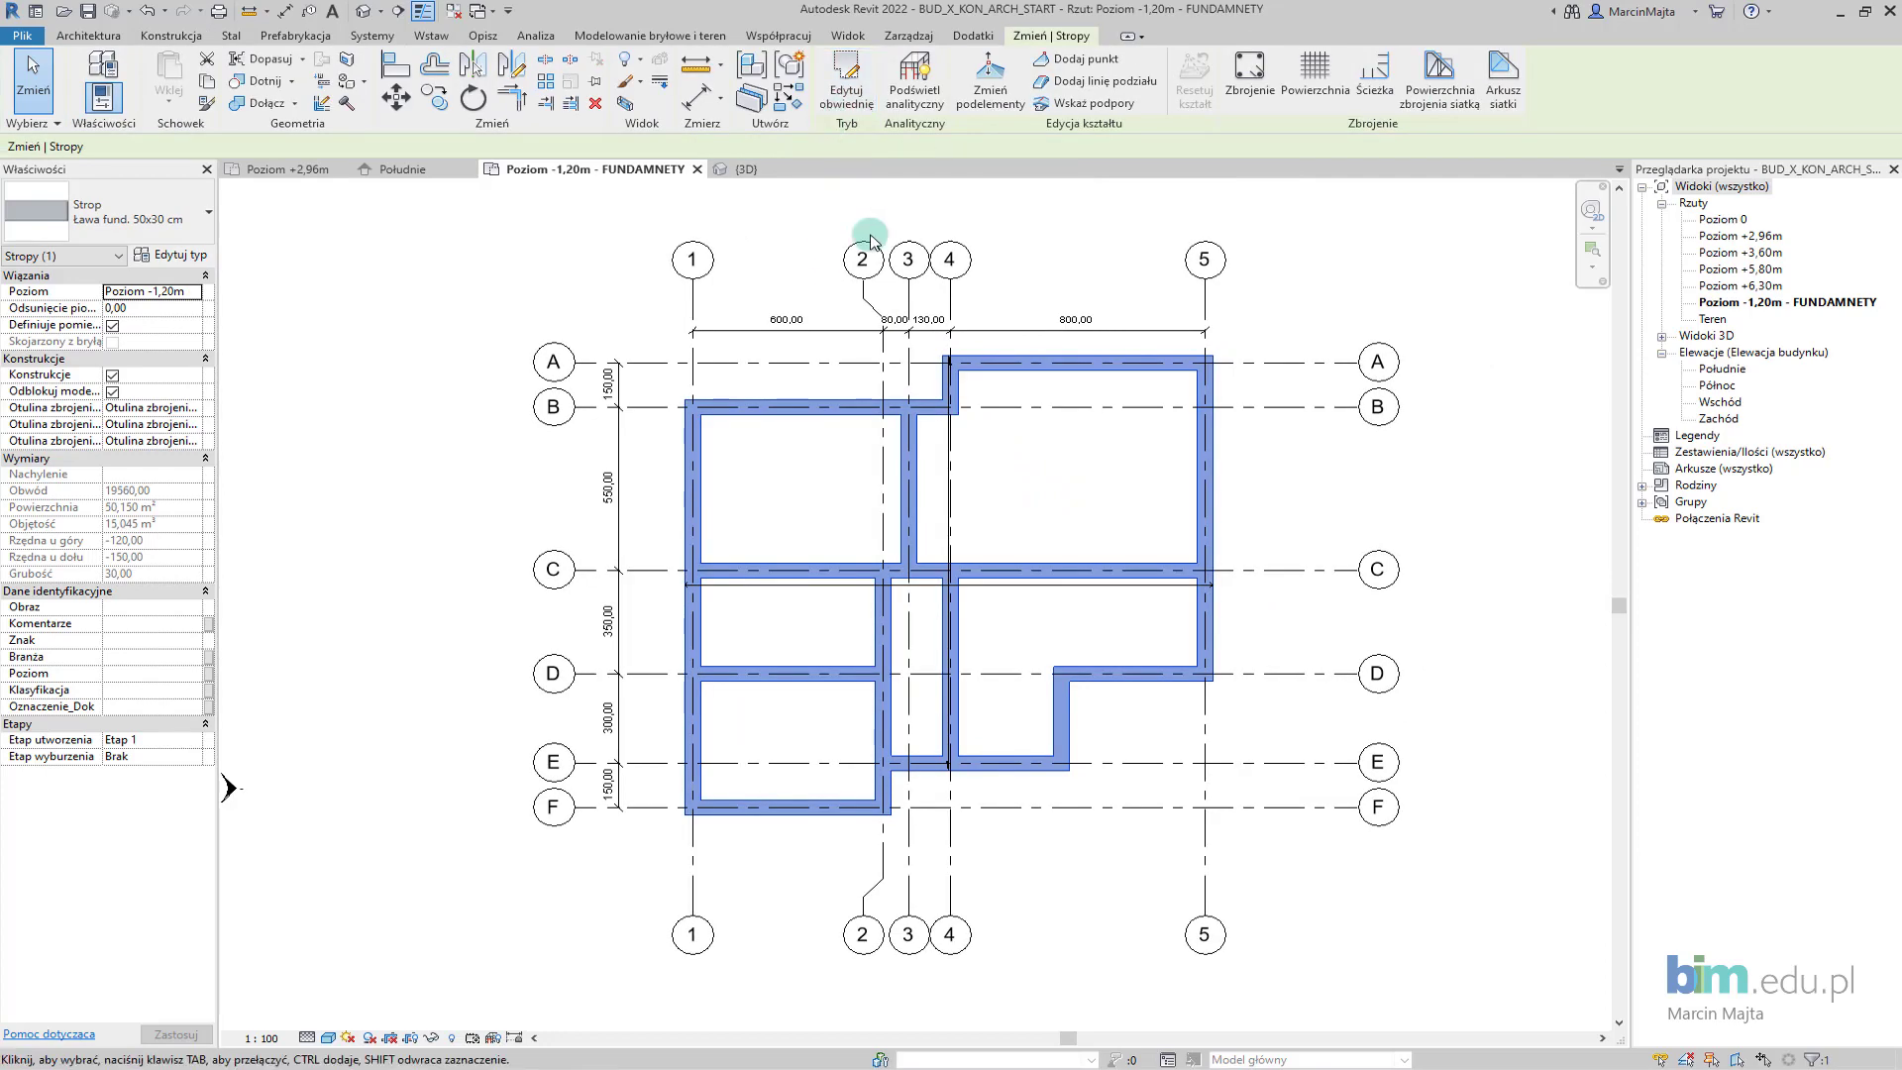
{"action": "key", "text": "Escape"}
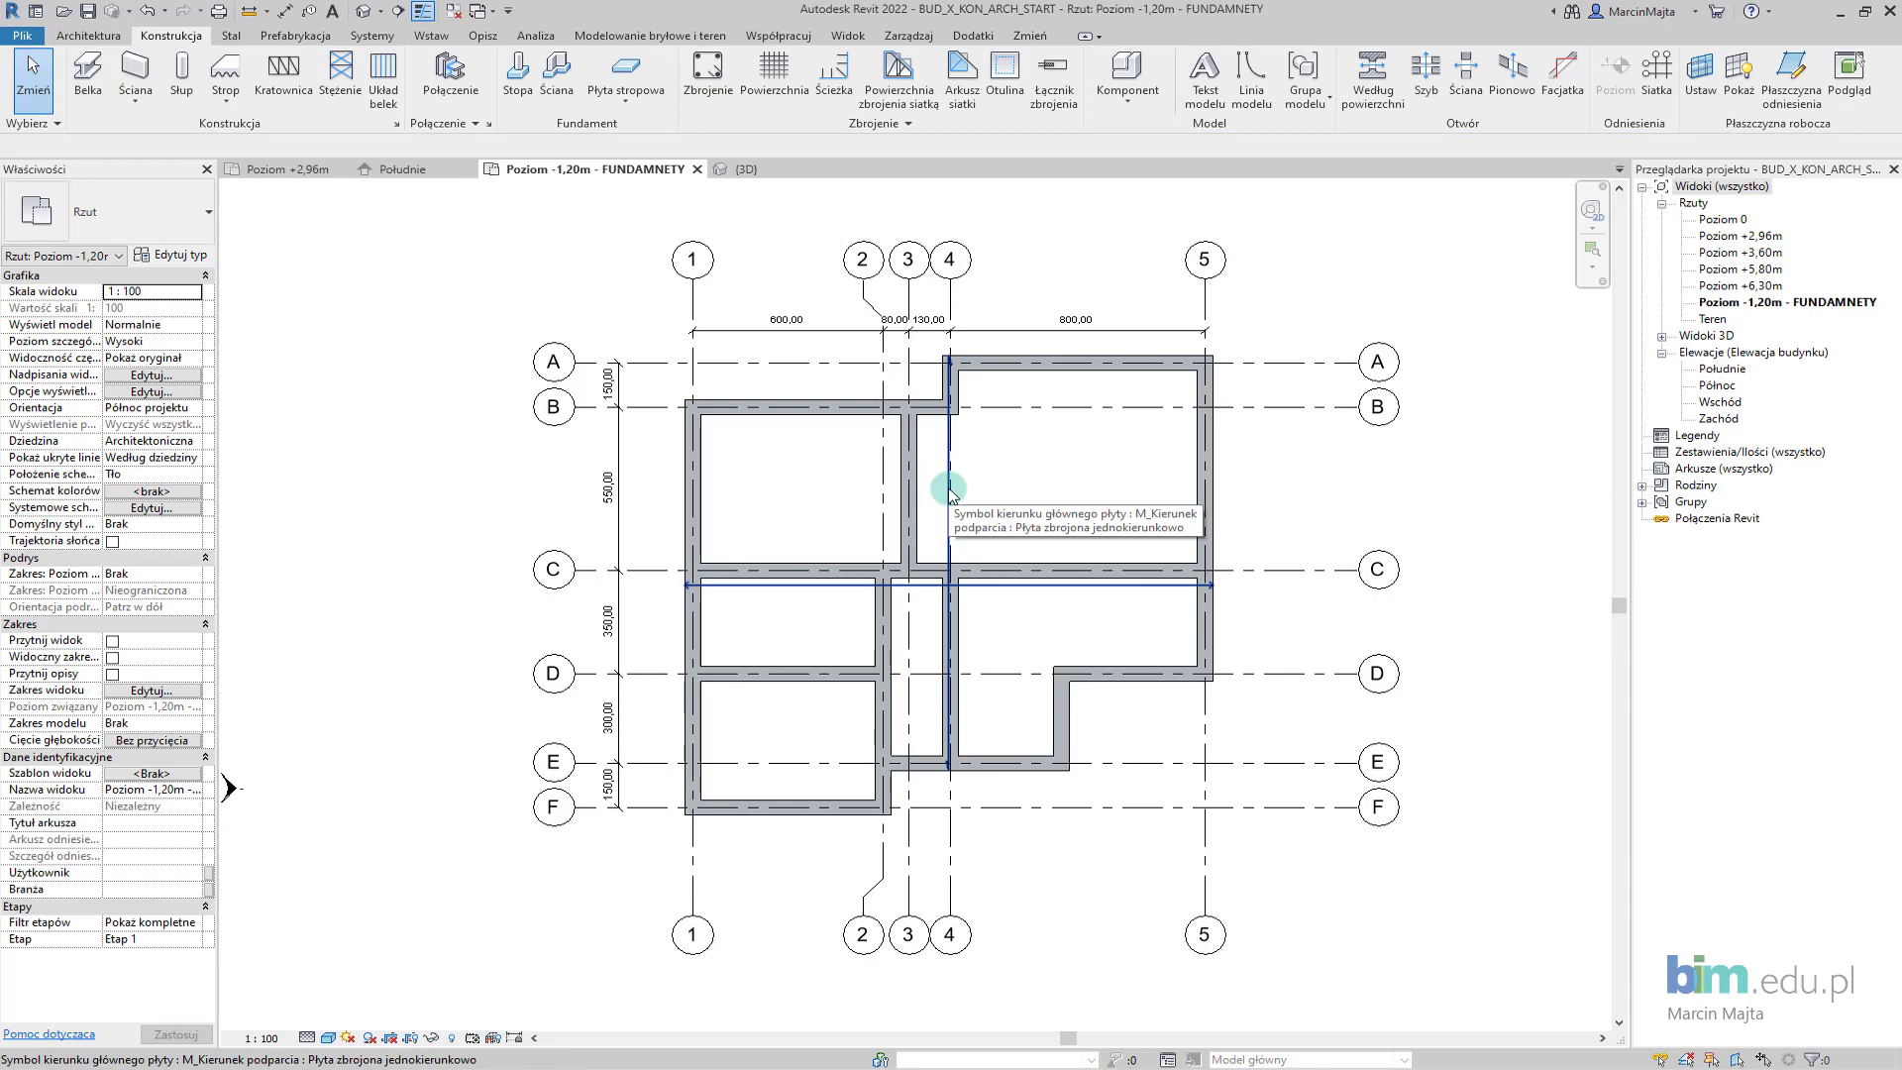
{"action": "left_click", "coordinate": [949, 492]}
{"action": "key", "text": "Delete"}
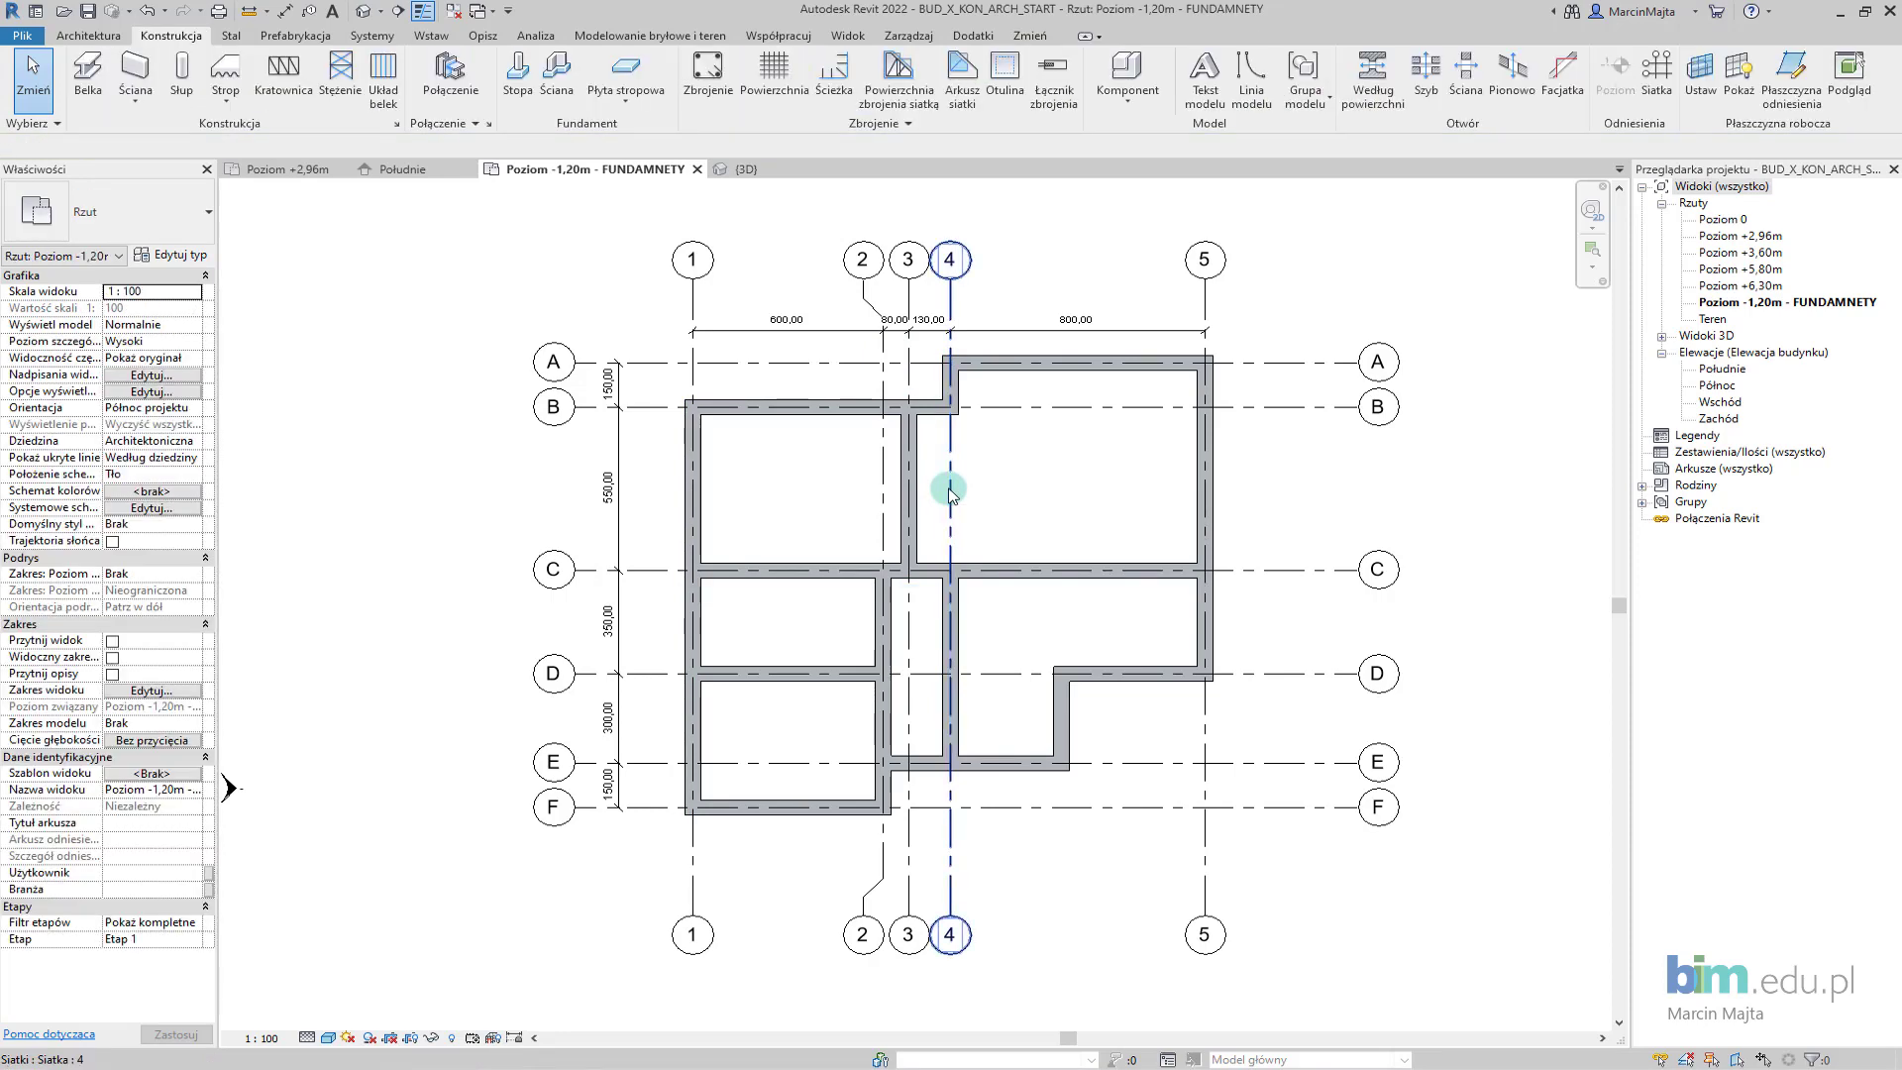
Zoom in on the plan and select the foundation slab again.
{"action": "scroll", "coordinate": [995, 548], "scroll_direction": "up", "scroll_amount": 1}
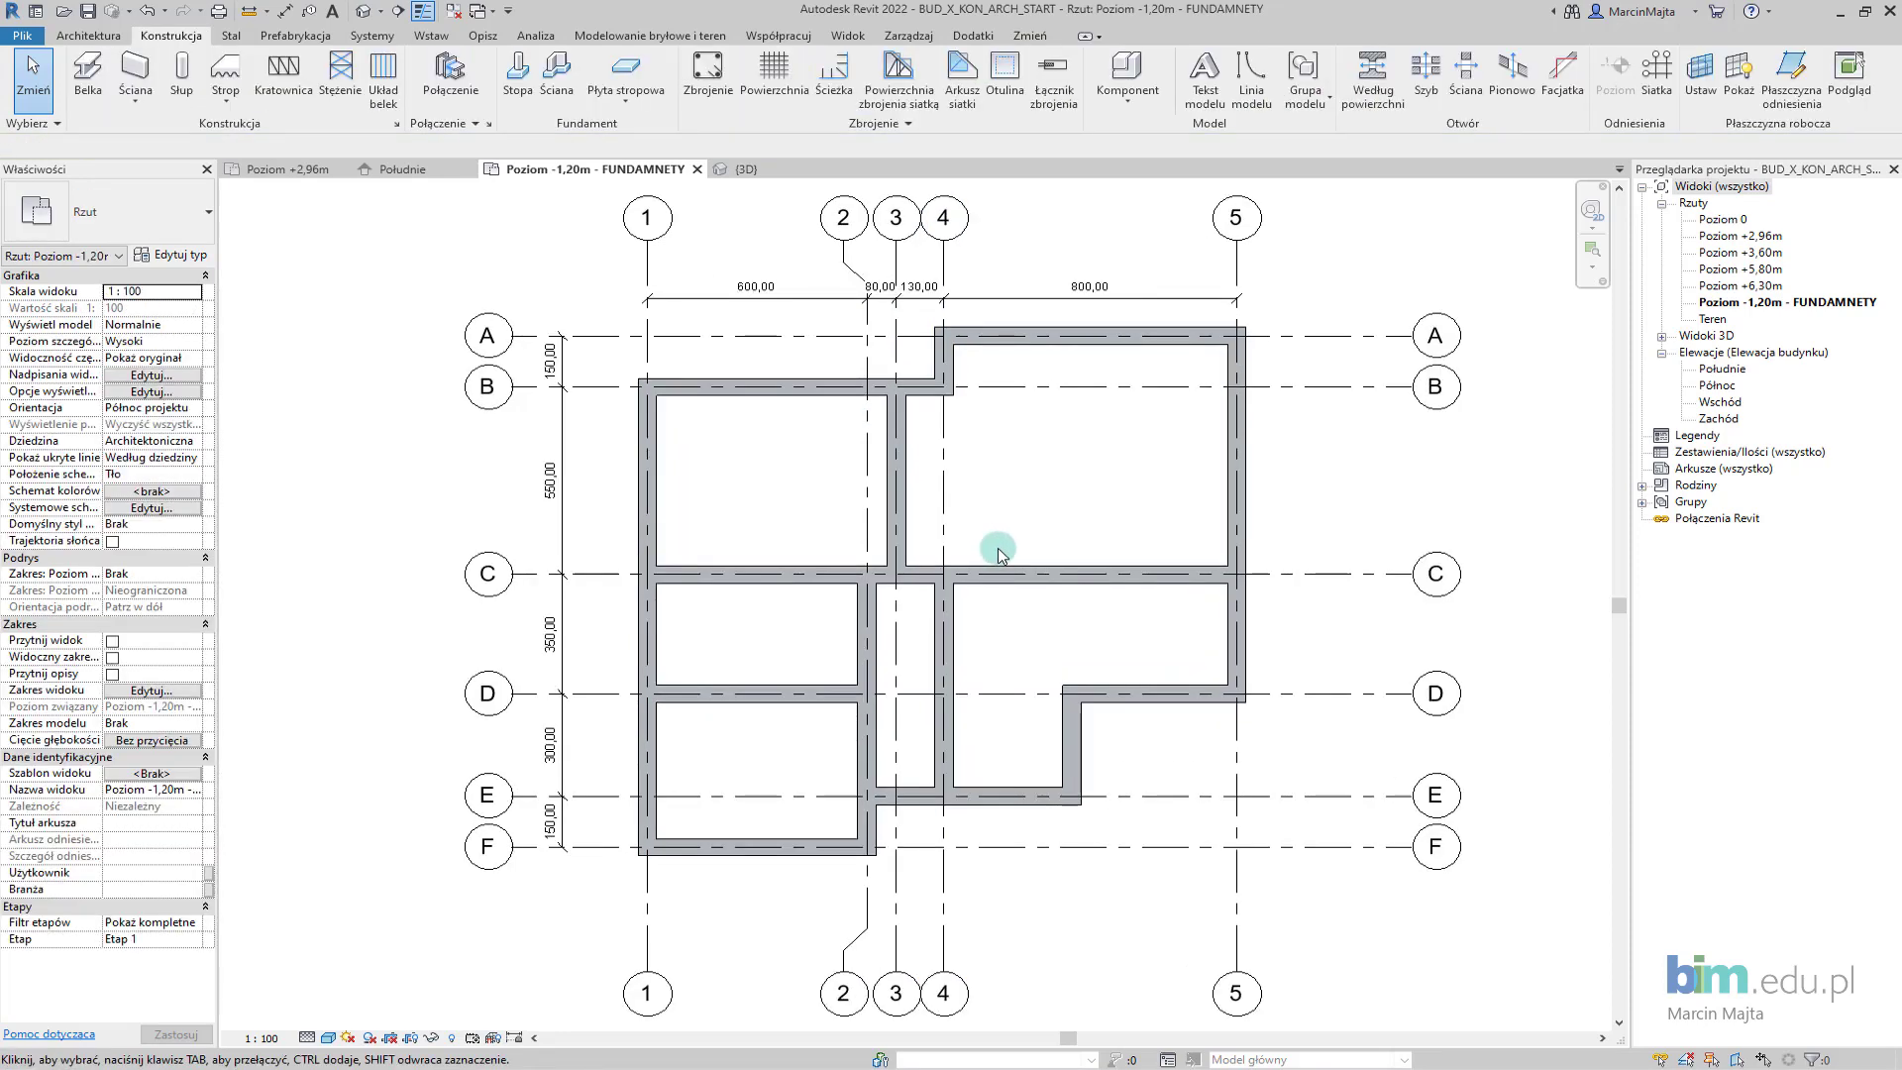
{"action": "middle_click_drag", "start_coordinate": [994, 544], "coordinate": [974, 535]}
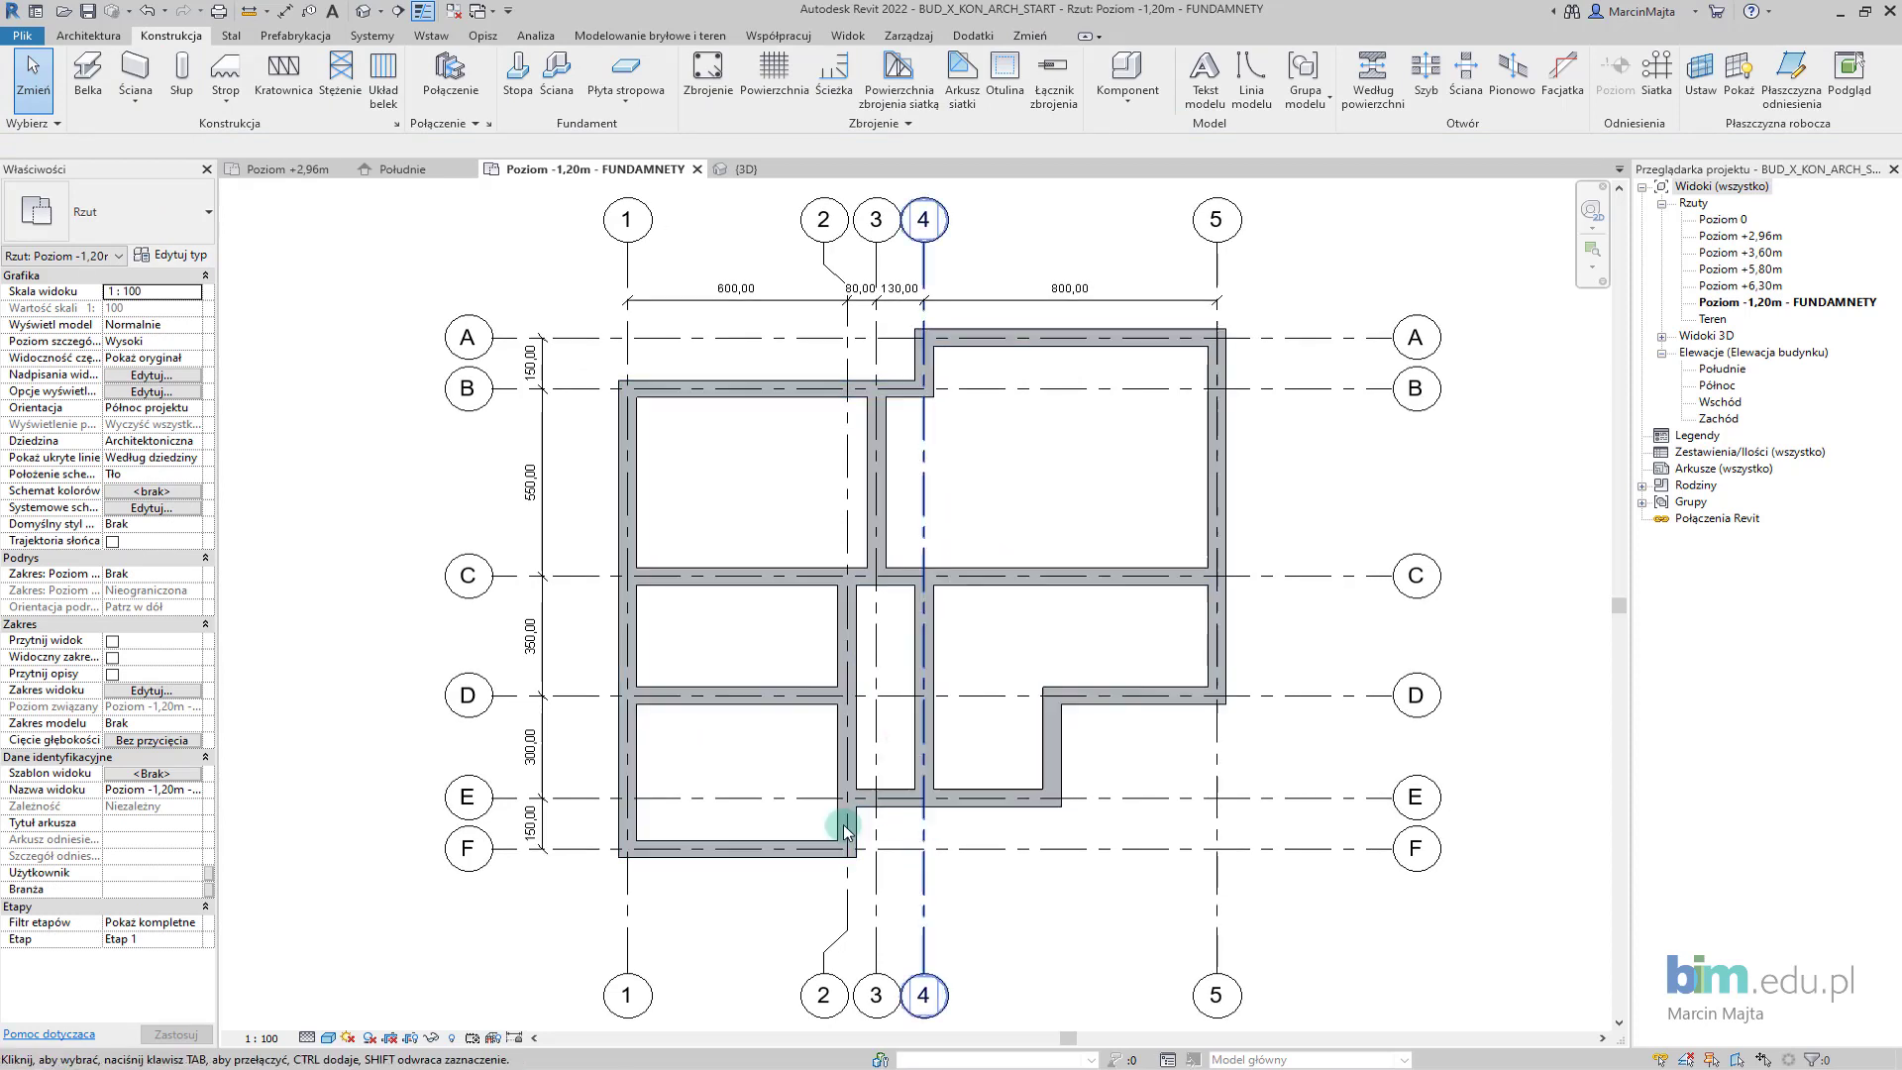
{"action": "scroll", "coordinate": [871, 753], "scroll_direction": "up", "scroll_amount": 2}
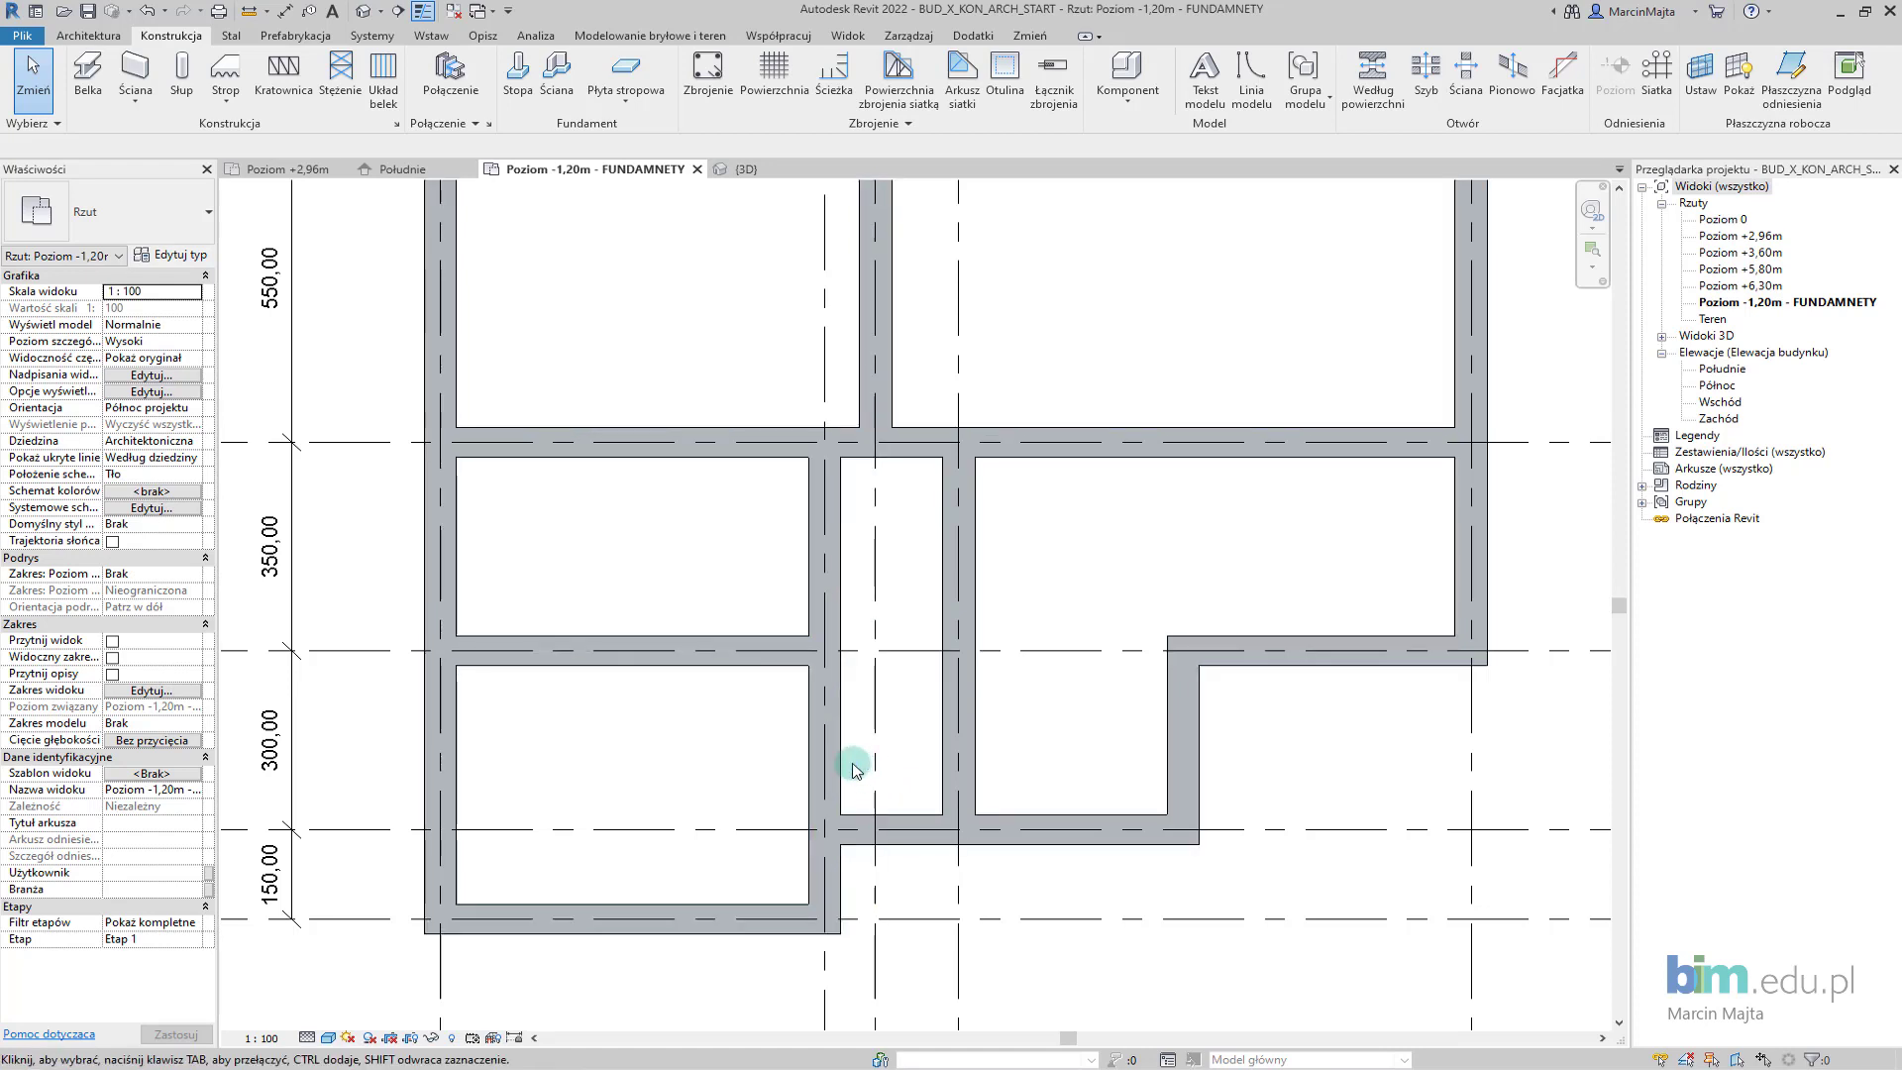
{"action": "left_click", "coordinate": [850, 847]}
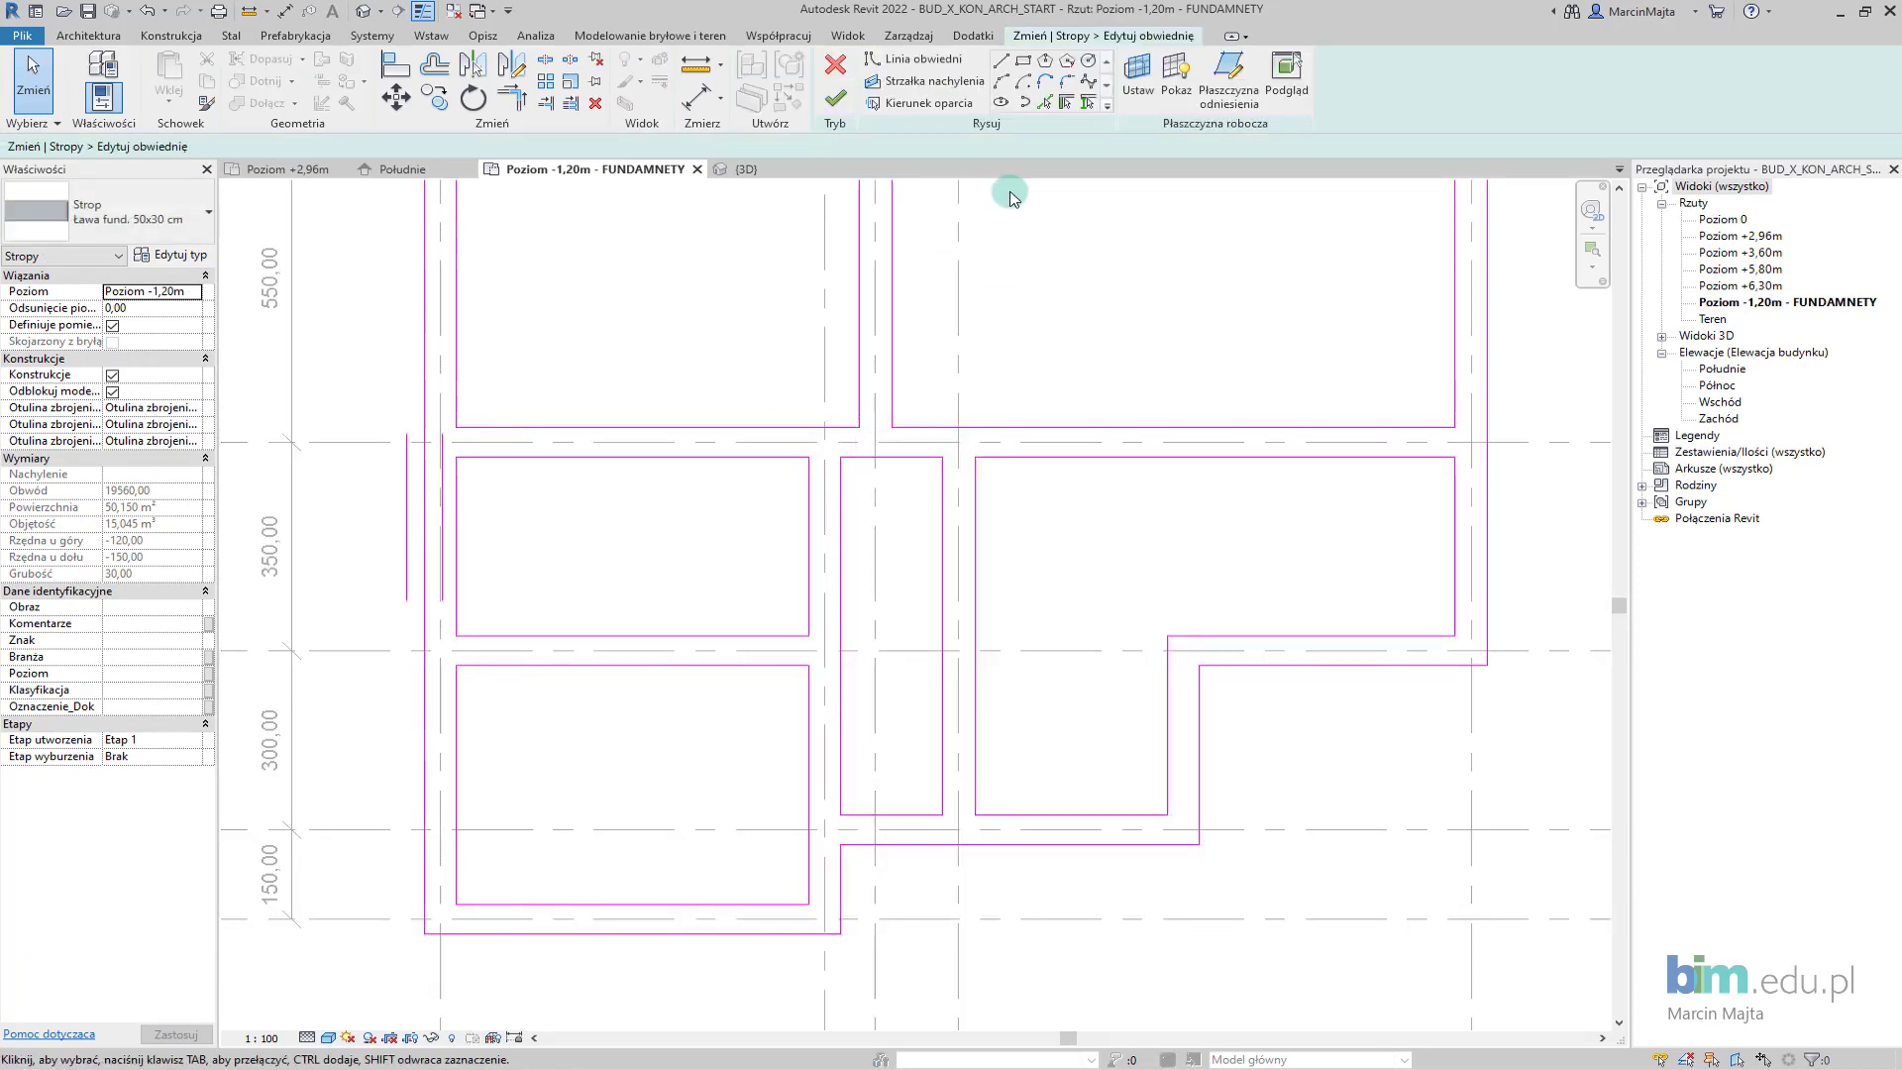
Draw new boundary lines from grid E: 100 vertically, then 30 horizontally.
{"action": "left_click", "coordinate": [914, 58]}
{"action": "scroll", "coordinate": [849, 862], "scroll_direction": "up", "scroll_amount": 3}
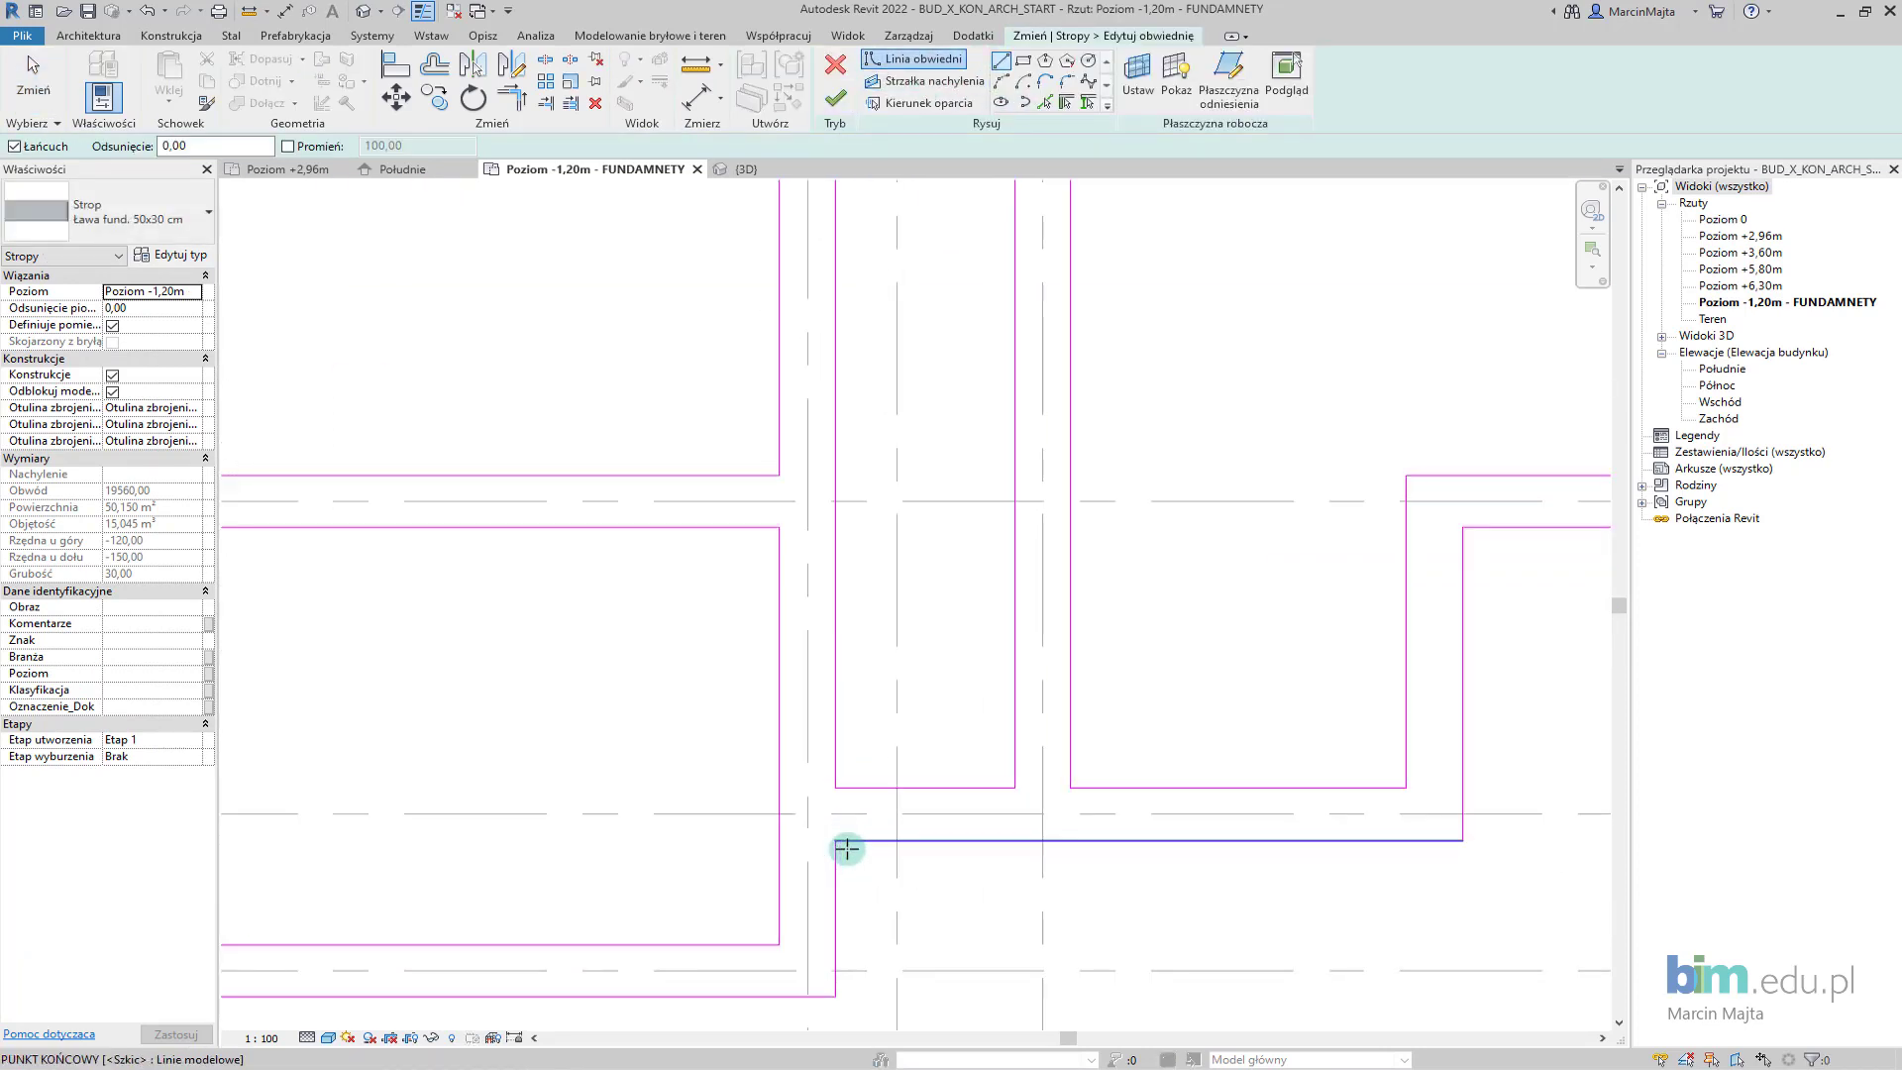
{"action": "scroll", "coordinate": [837, 832], "scroll_direction": "up", "scroll_amount": 2}
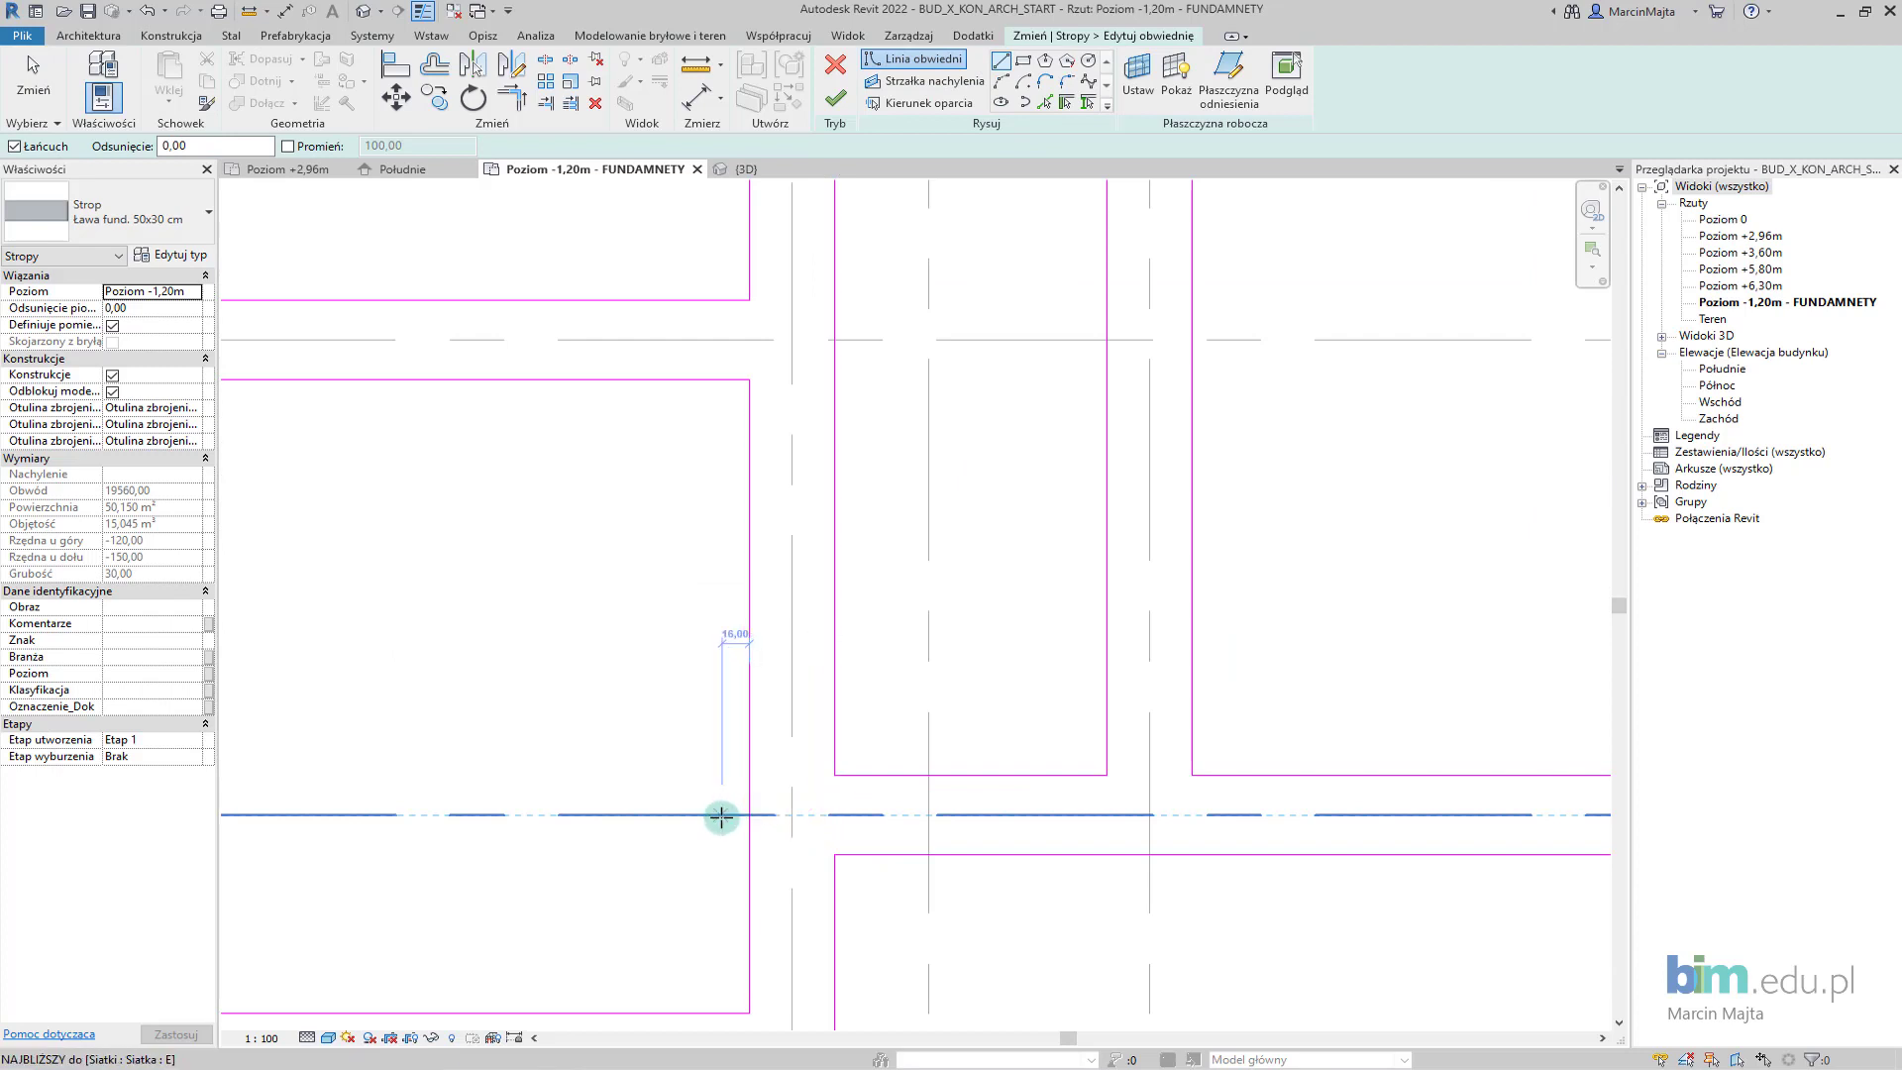
{"action": "left_click", "coordinate": [879, 816]}
{"action": "type", "text": "100"}
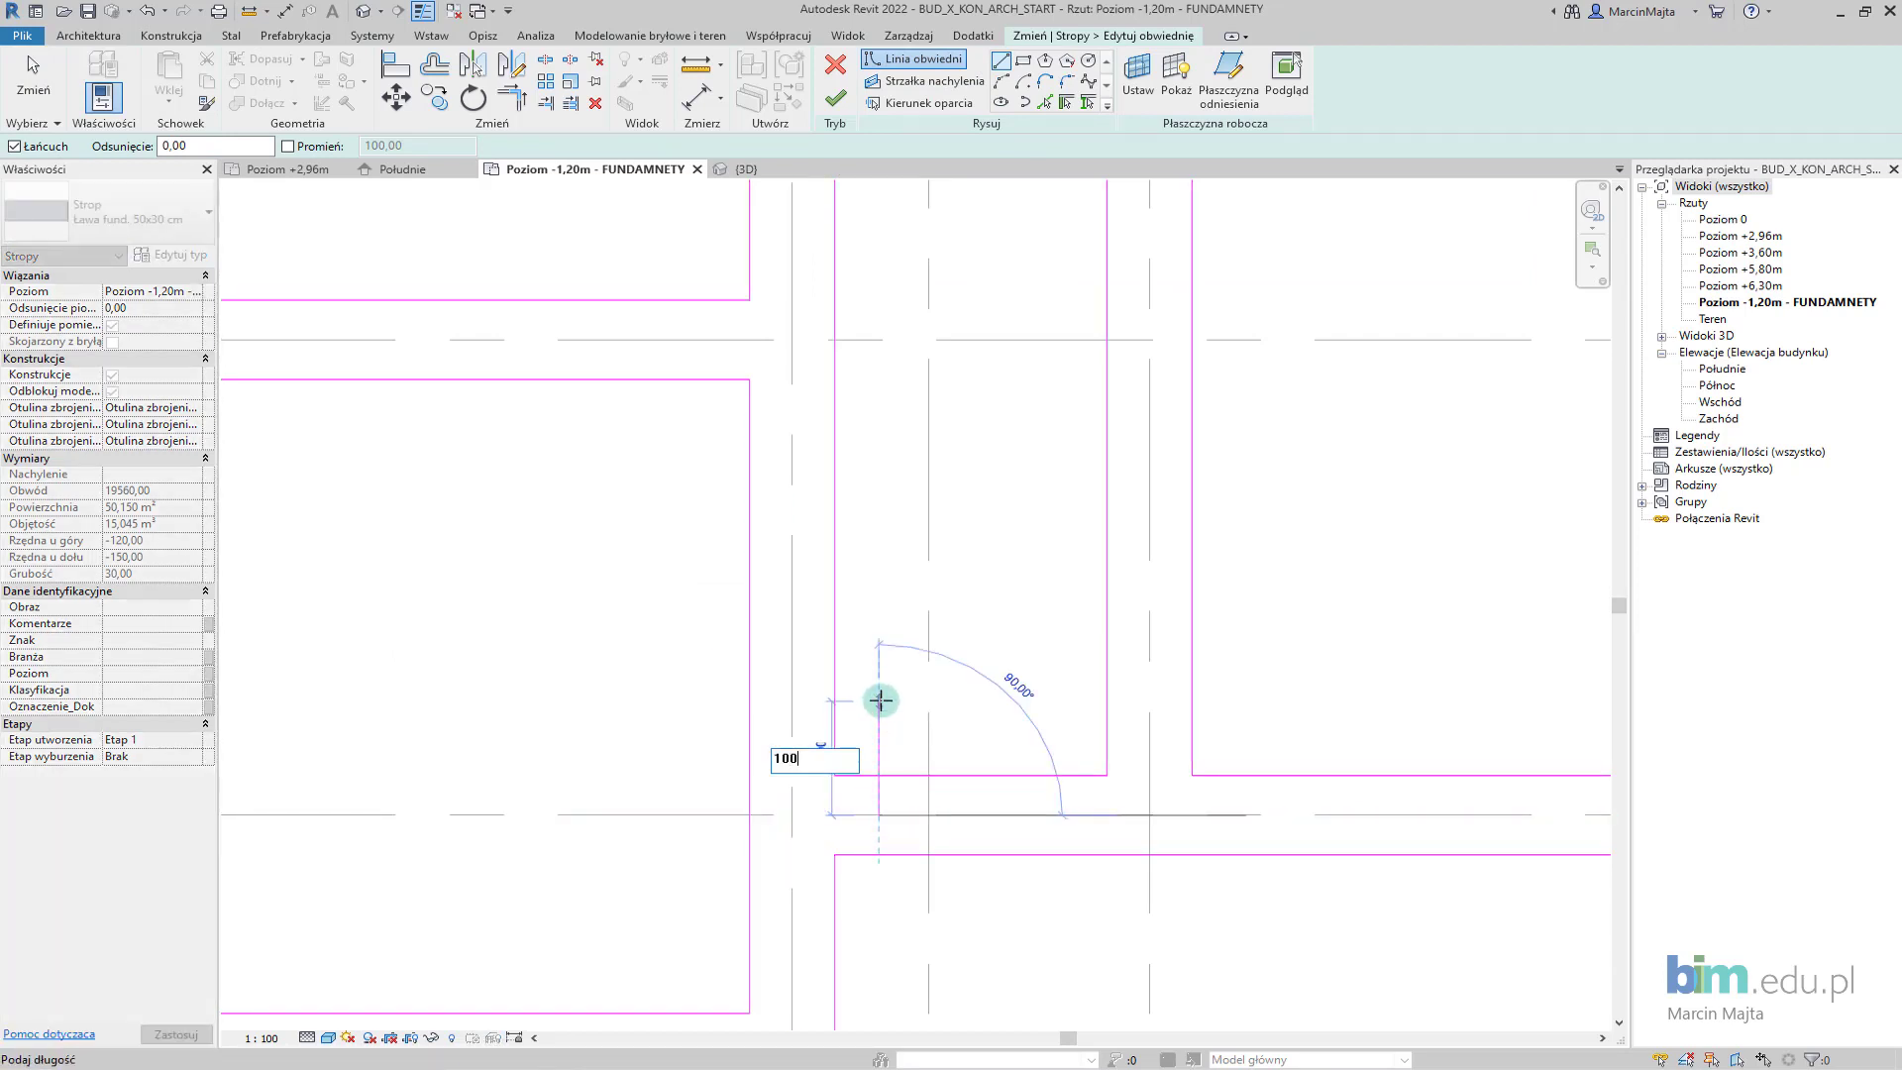
{"action": "key", "text": "Return"}
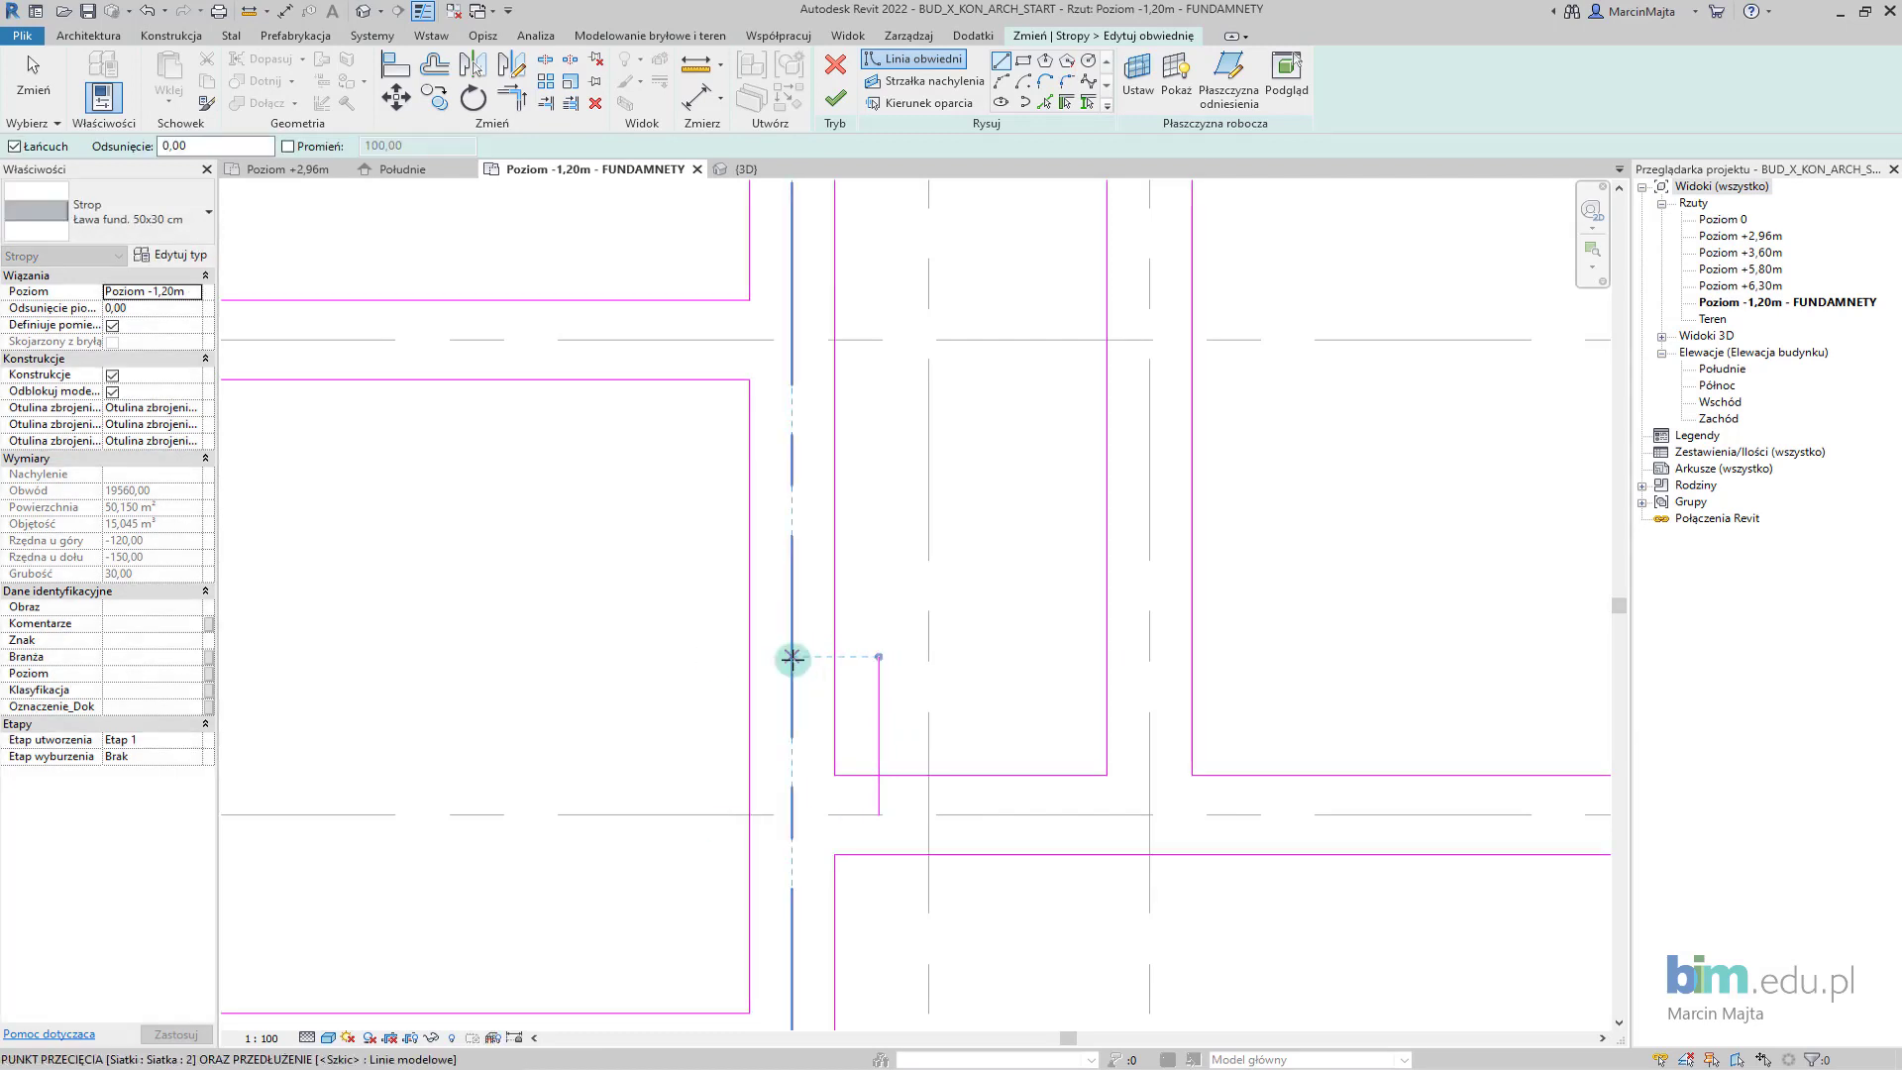
{"action": "type", "text": "30"}
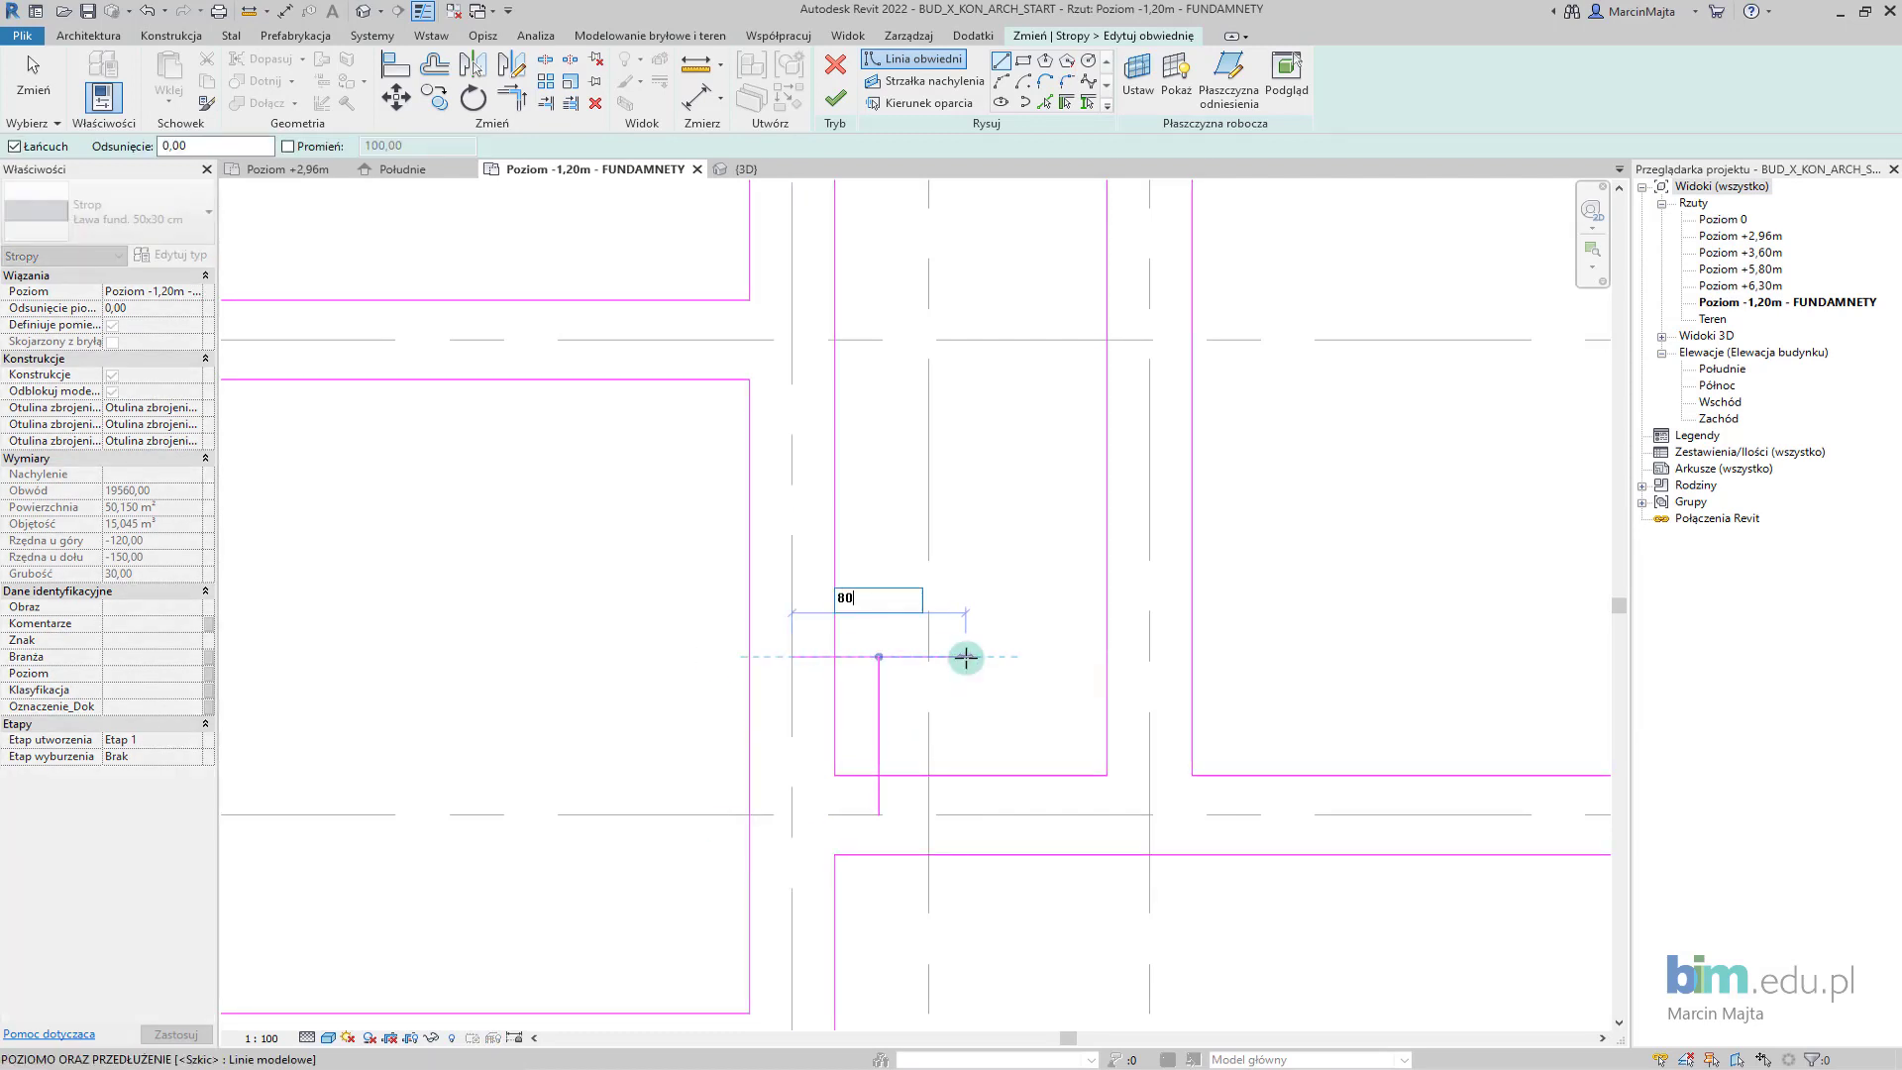
{"action": "key", "text": "Return"}
{"action": "key", "text": "Escape"}
{"action": "key", "text": "Escape"}
Move the new vertical sketch line further to the right.
{"action": "left_click", "coordinate": [879, 738]}
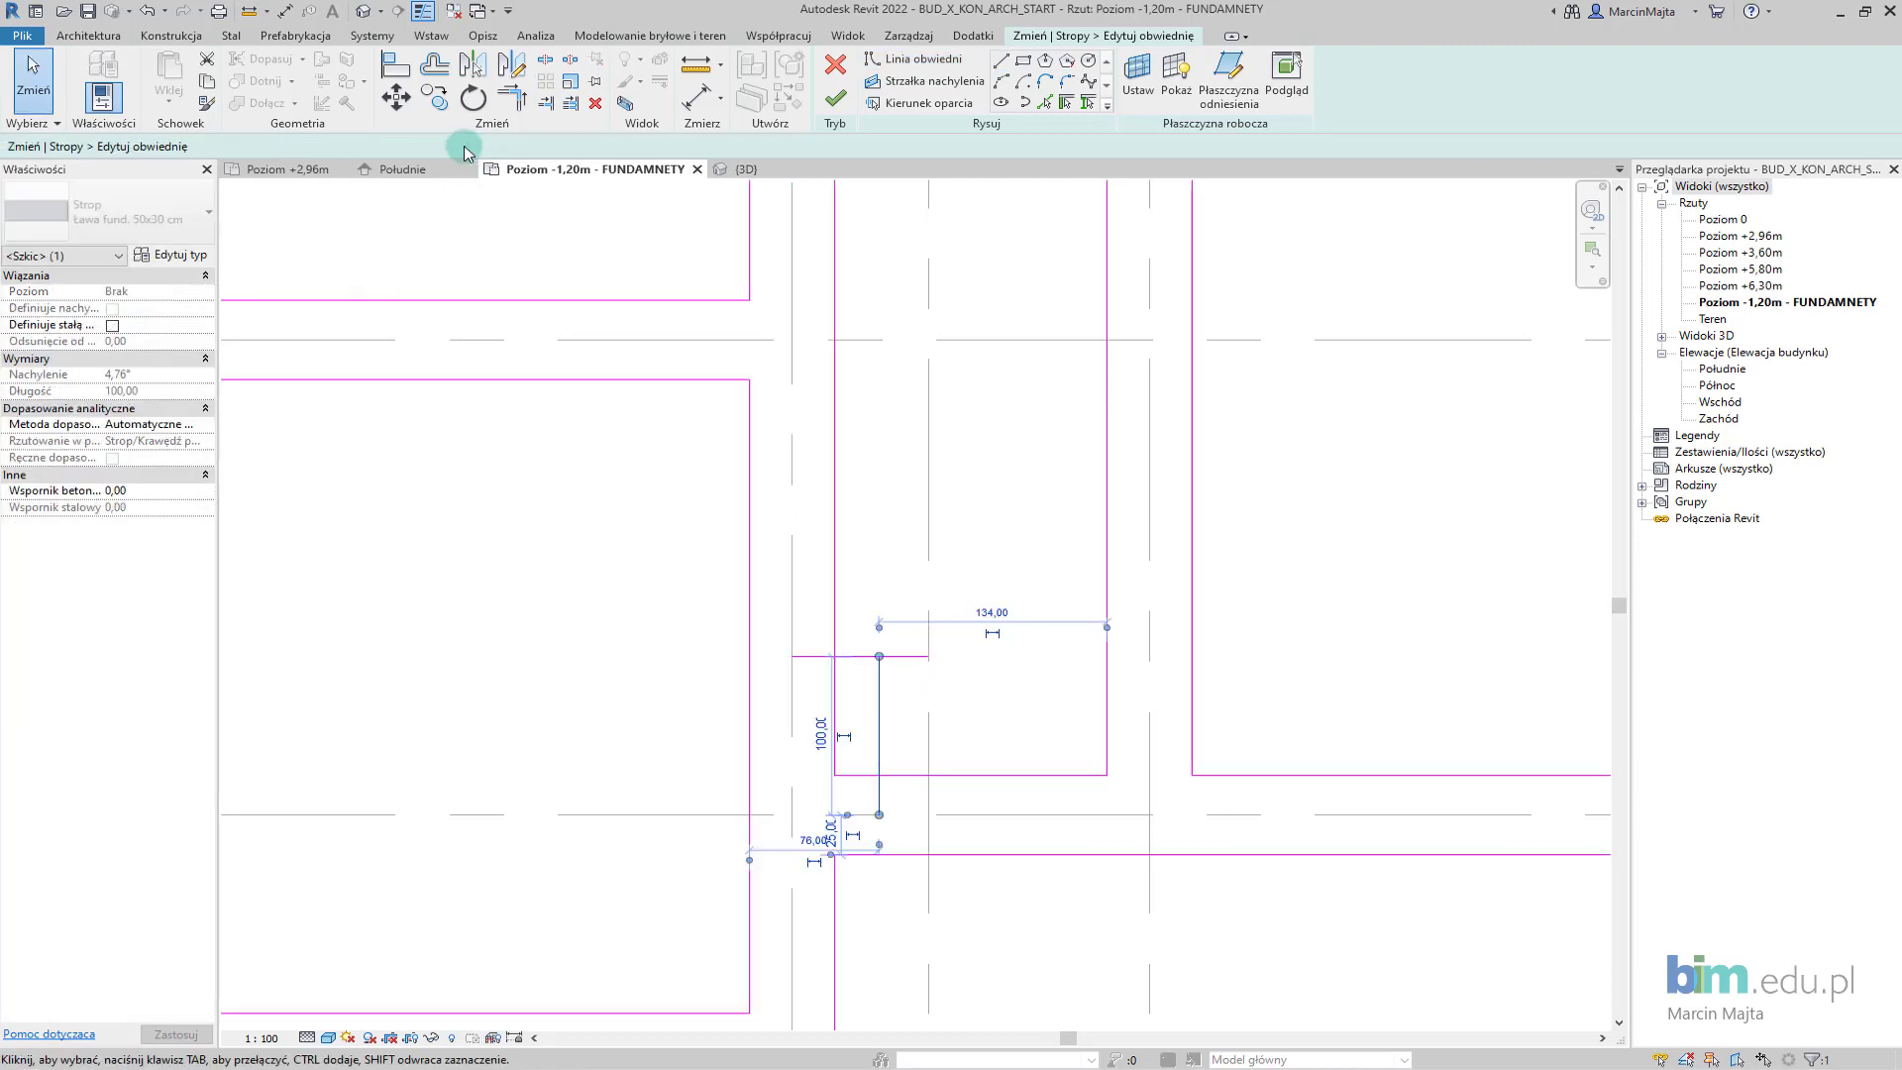
{"action": "left_click", "coordinate": [396, 96]}
{"action": "left_click", "coordinate": [878, 657]}
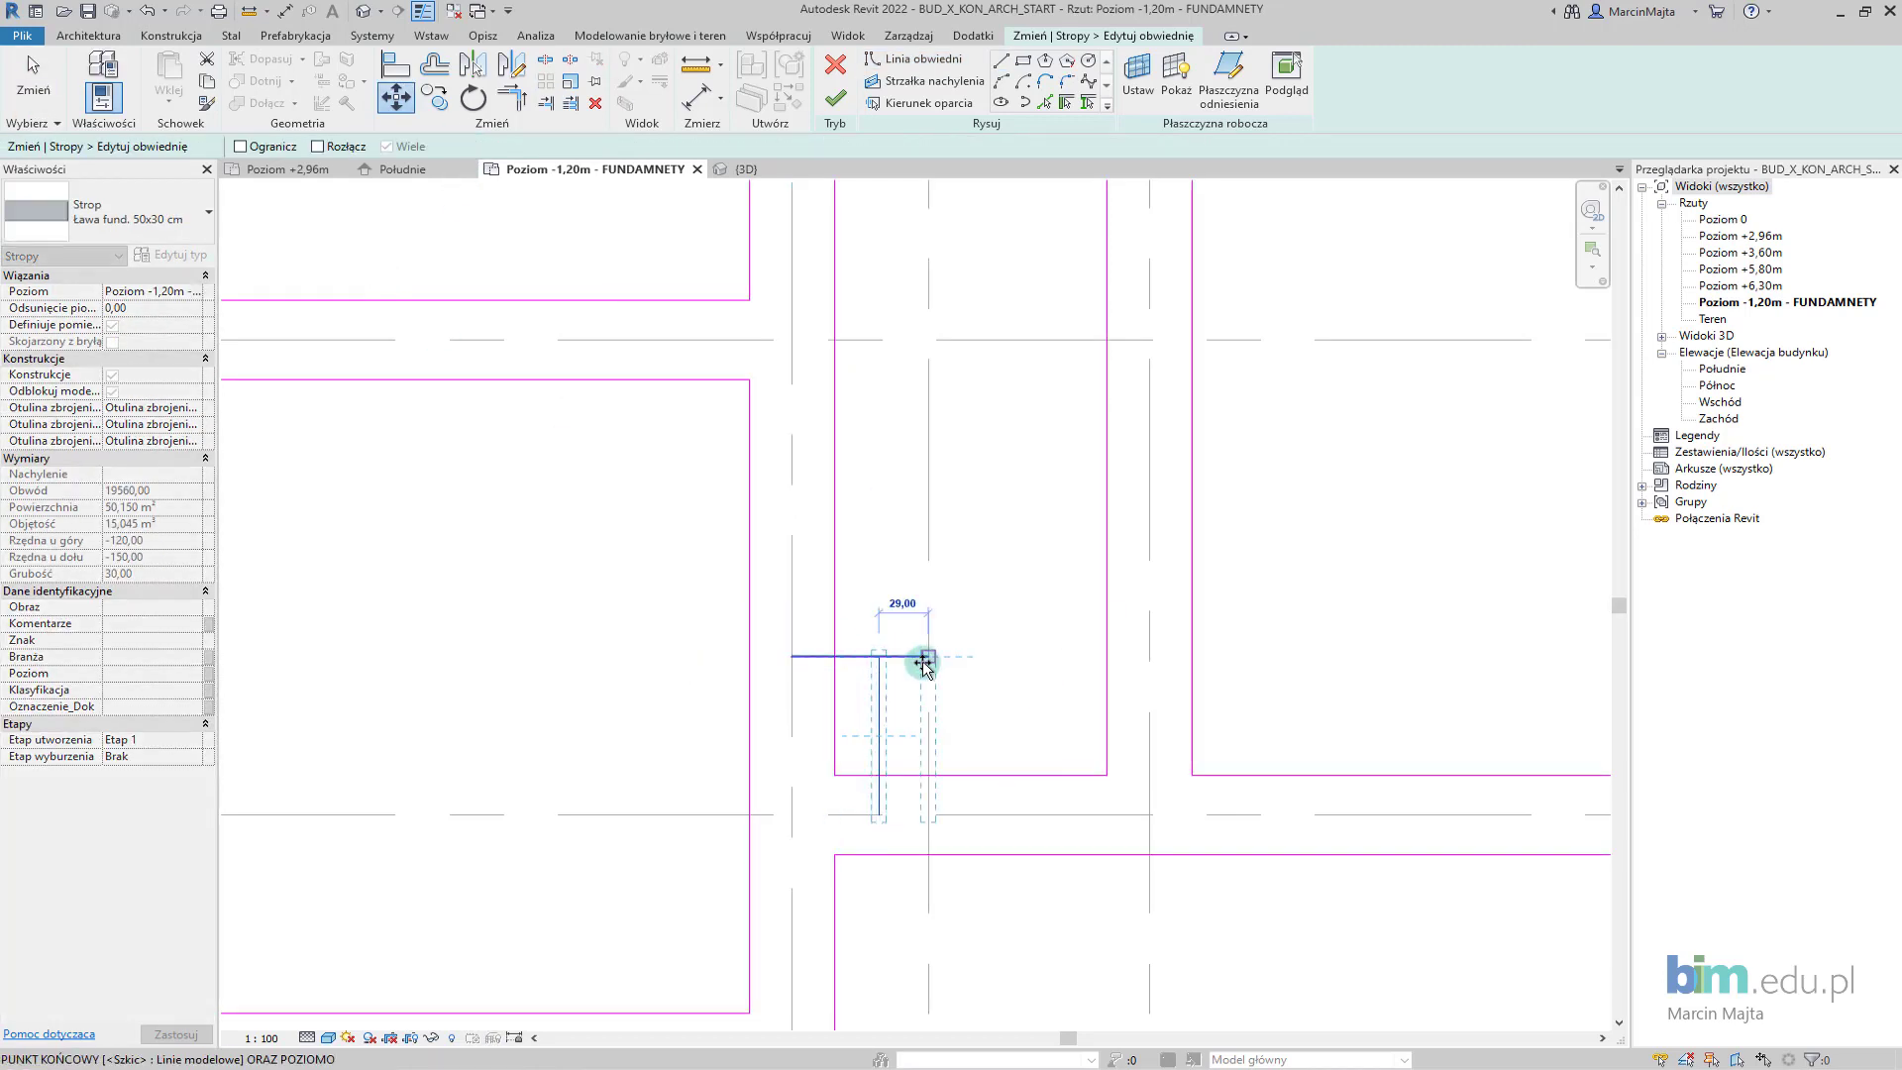
{"action": "left_click", "coordinate": [927, 656]}
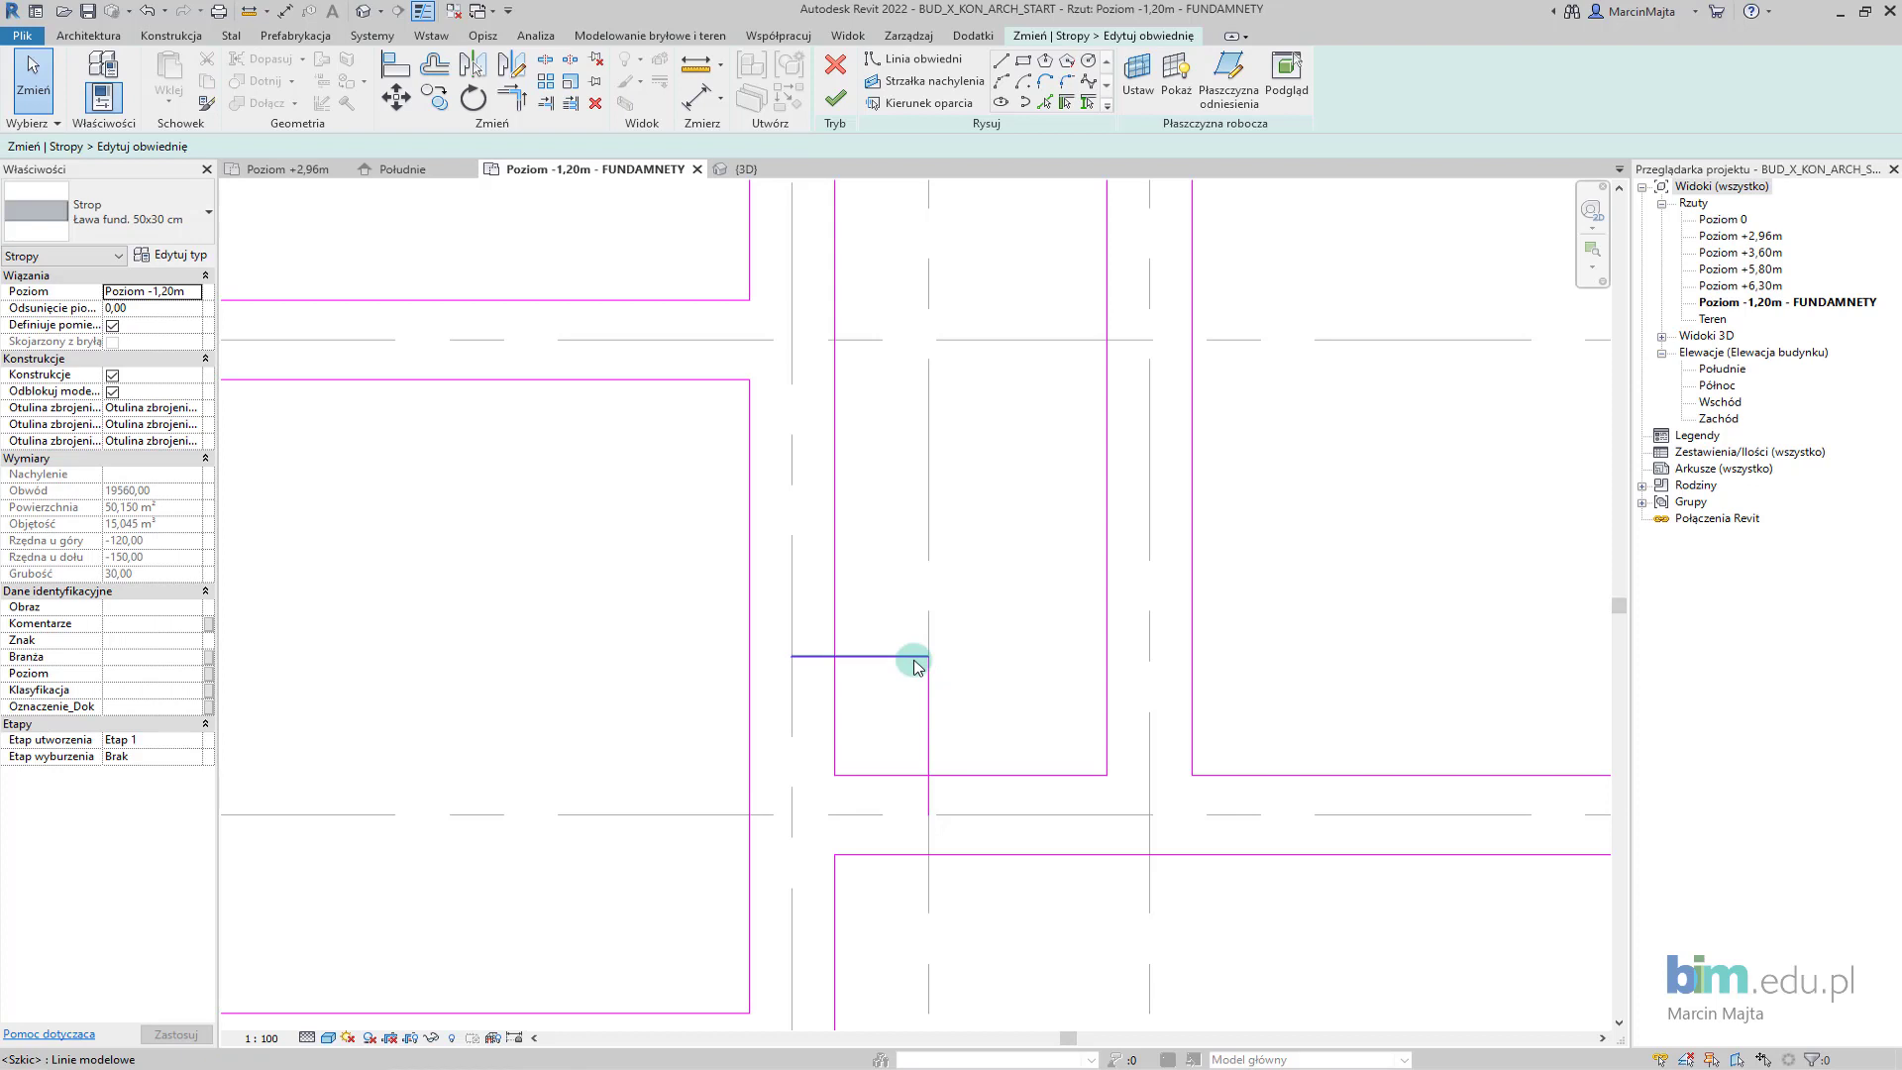
Trim the adjoining lines into corners and finish the slab, now 50,563 m².
{"action": "key", "text": "t"}
{"action": "key", "text": "r"}
{"action": "left_click", "coordinate": [872, 655]}
{"action": "left_click", "coordinate": [835, 599]}
{"action": "left_click", "coordinate": [928, 709]}
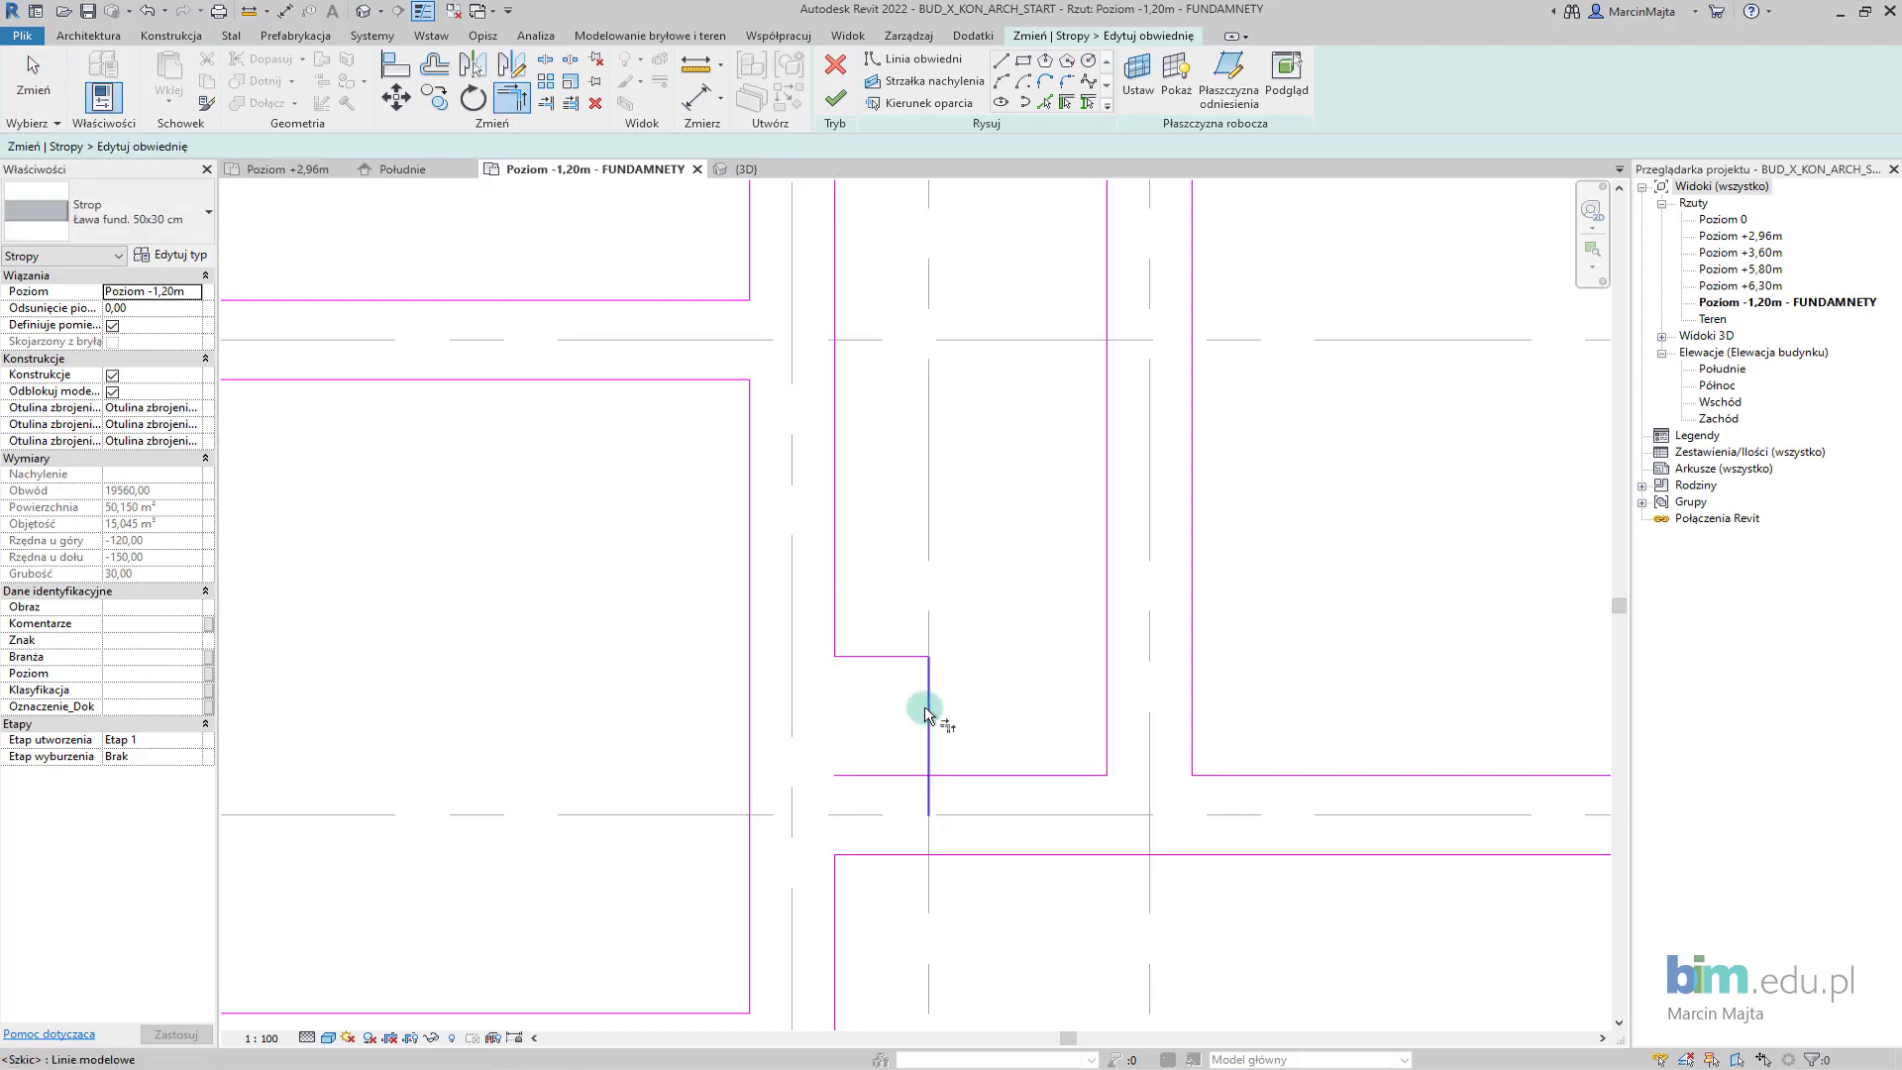
{"action": "left_click", "coordinate": [985, 775]}
{"action": "scroll", "coordinate": [975, 693], "scroll_direction": "down", "scroll_amount": 2}
{"action": "scroll", "coordinate": [965, 698], "scroll_direction": "down", "scroll_amount": 1}
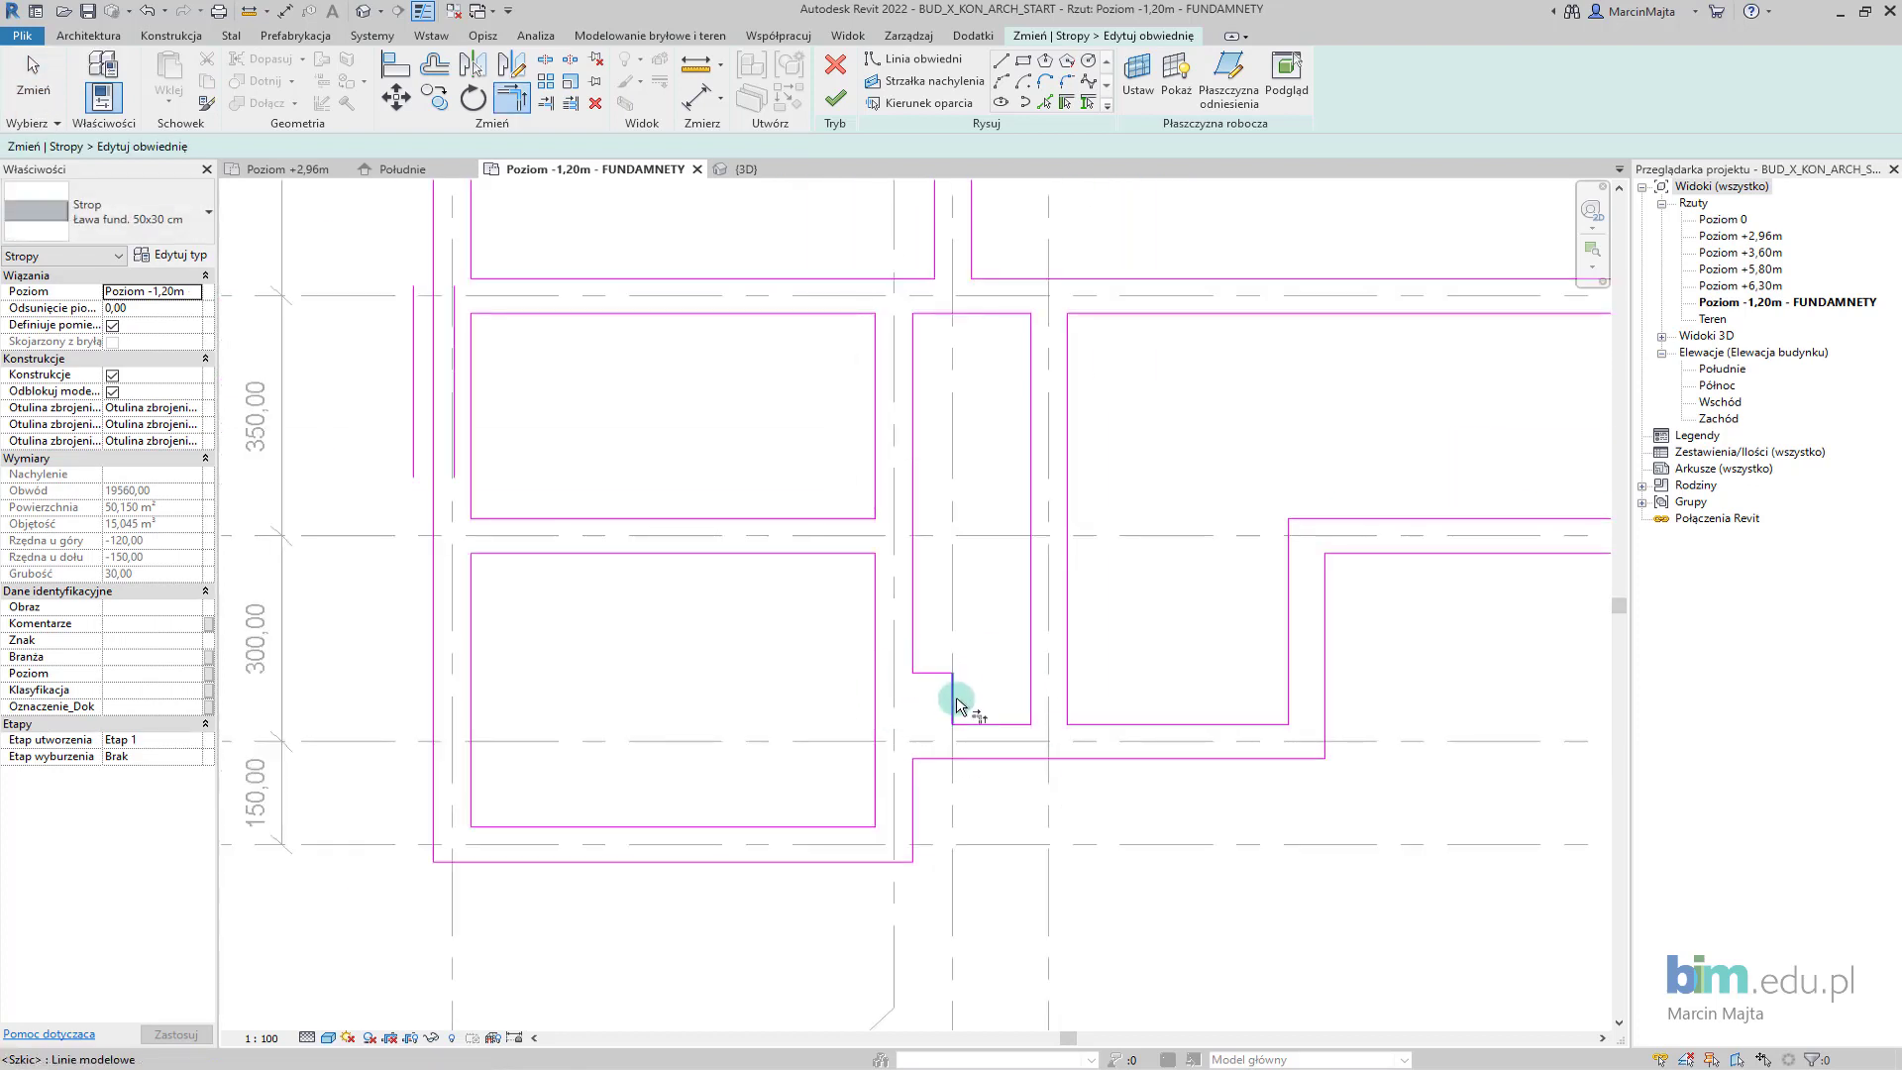
{"action": "scroll", "coordinate": [957, 705], "scroll_direction": "down", "scroll_amount": 1}
{"action": "scroll", "coordinate": [951, 673], "scroll_direction": "down", "scroll_amount": 1}
{"action": "scroll", "coordinate": [946, 644], "scroll_direction": "down", "scroll_amount": 1}
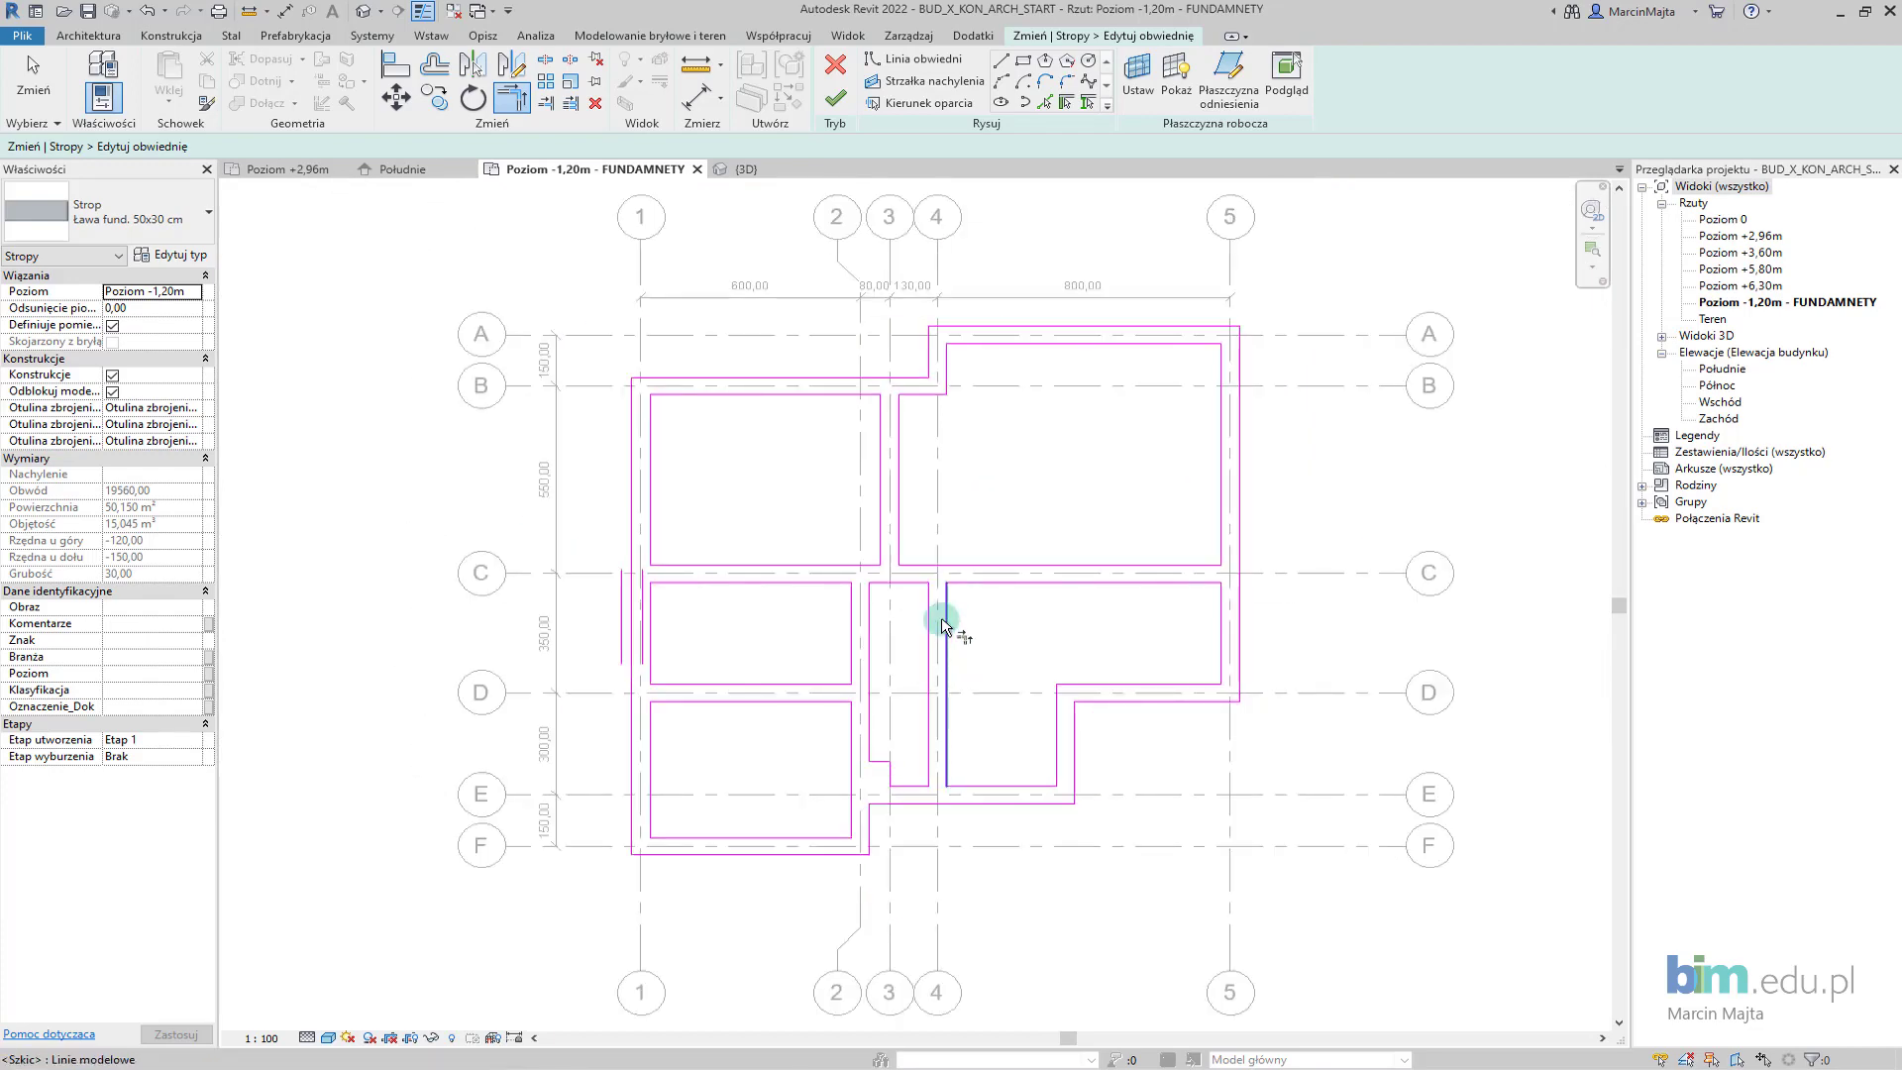
{"action": "left_click", "coordinate": [835, 98]}
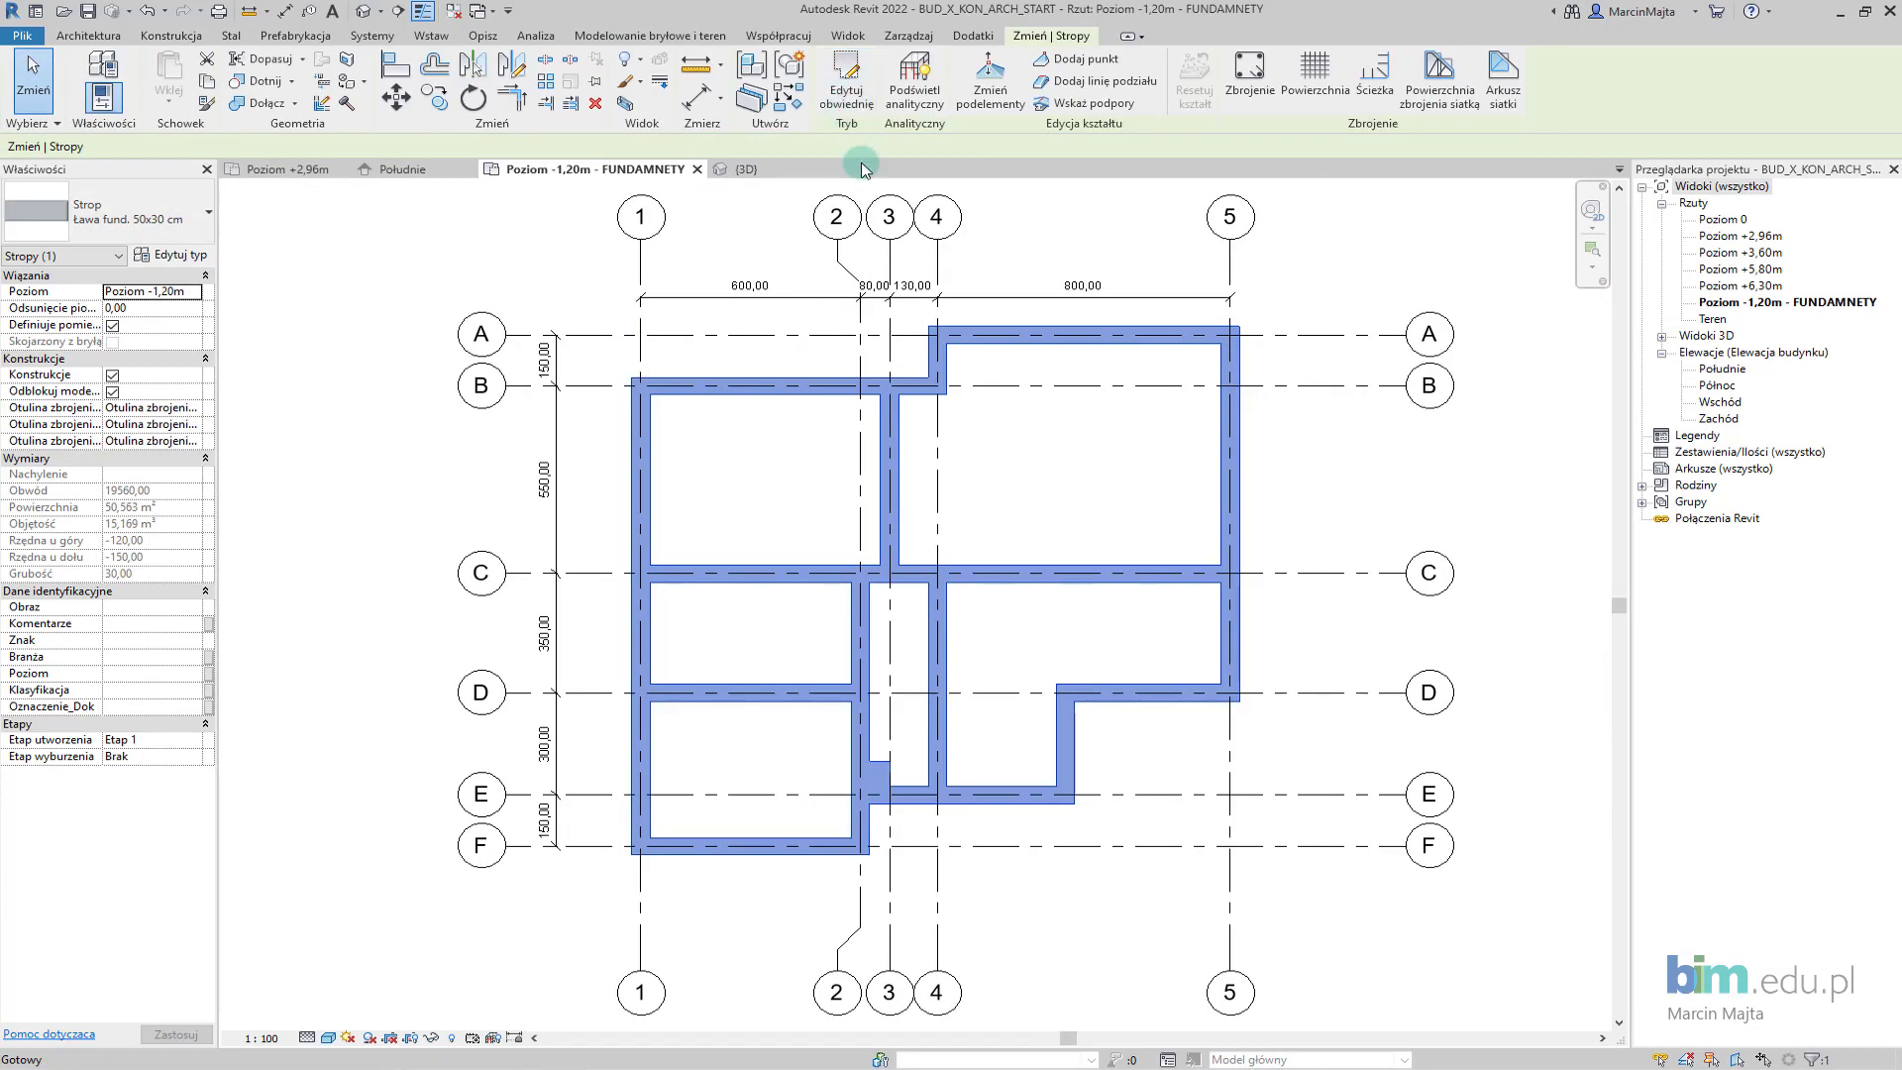
Start placing a structural wall, keeping the Ściana żelbetowa gr.20 cm type.
{"action": "left_click", "coordinate": [1080, 495]}
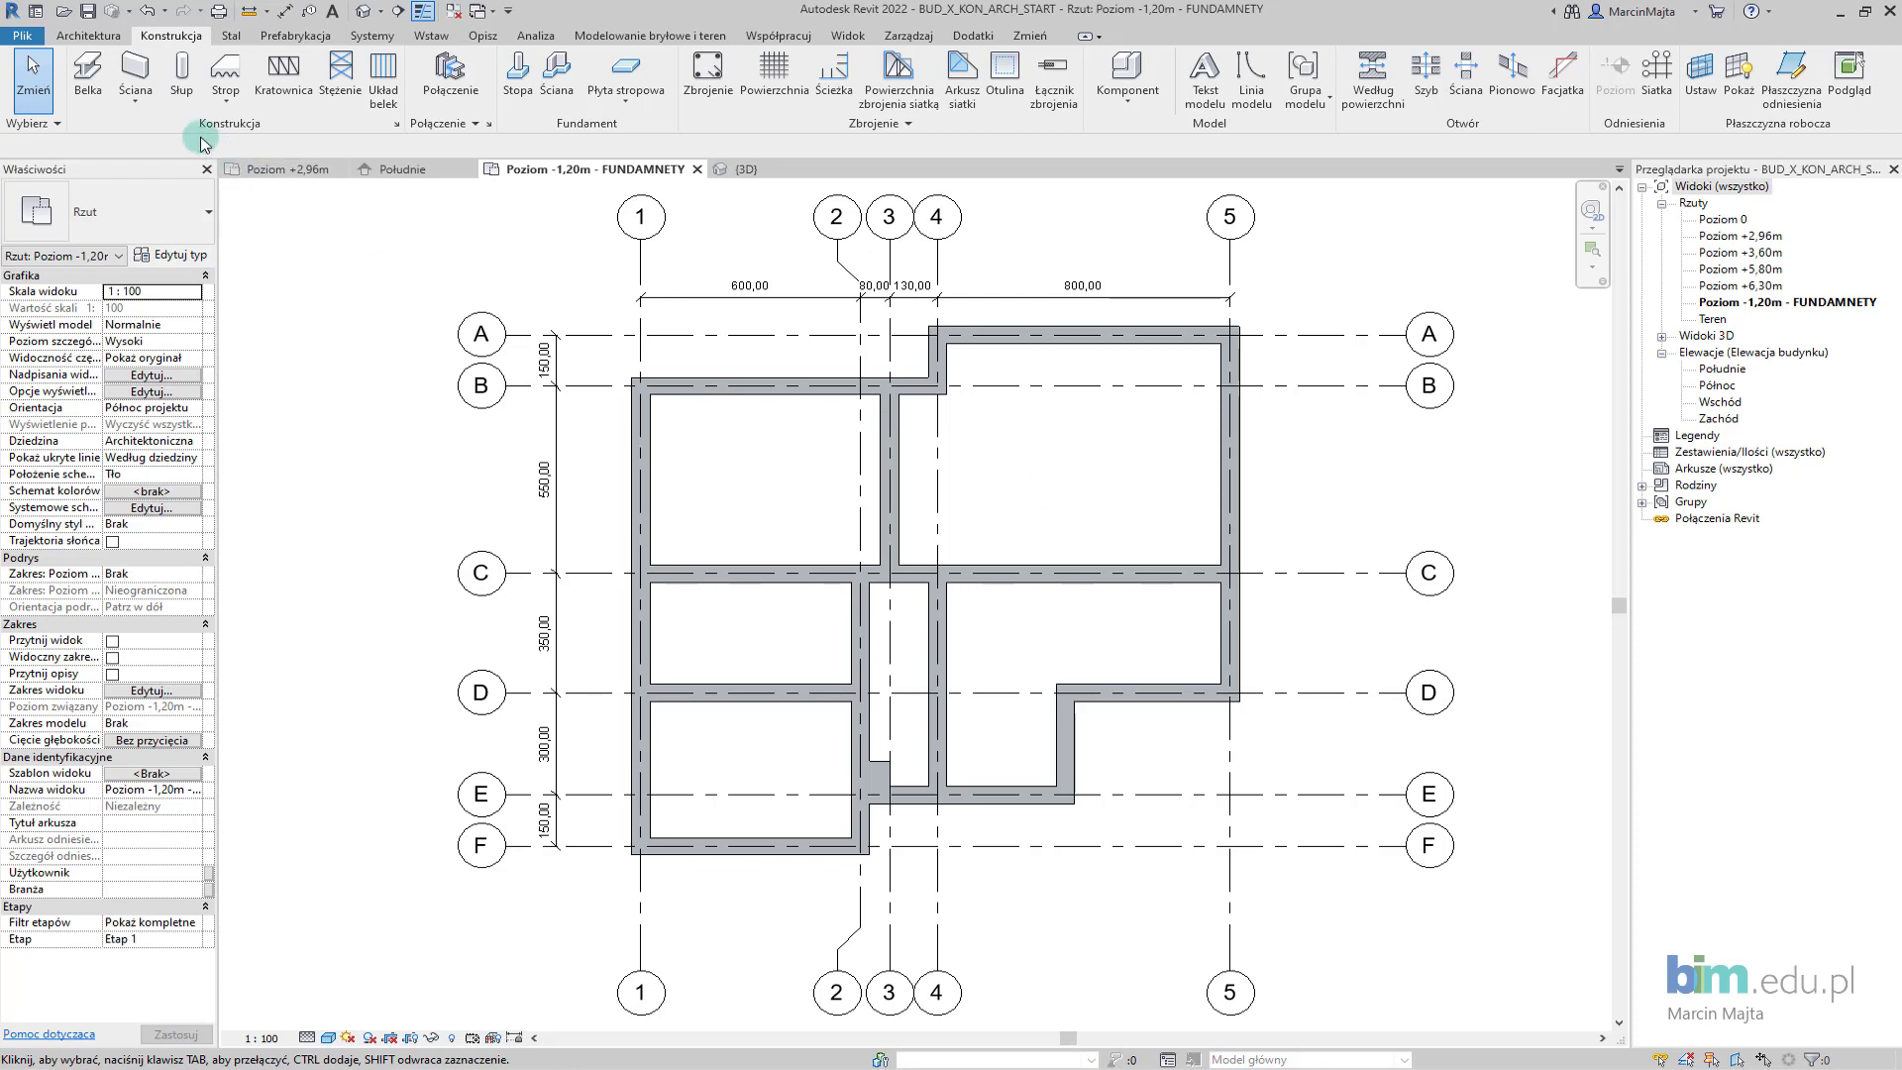
{"action": "left_click", "coordinate": [137, 116]}
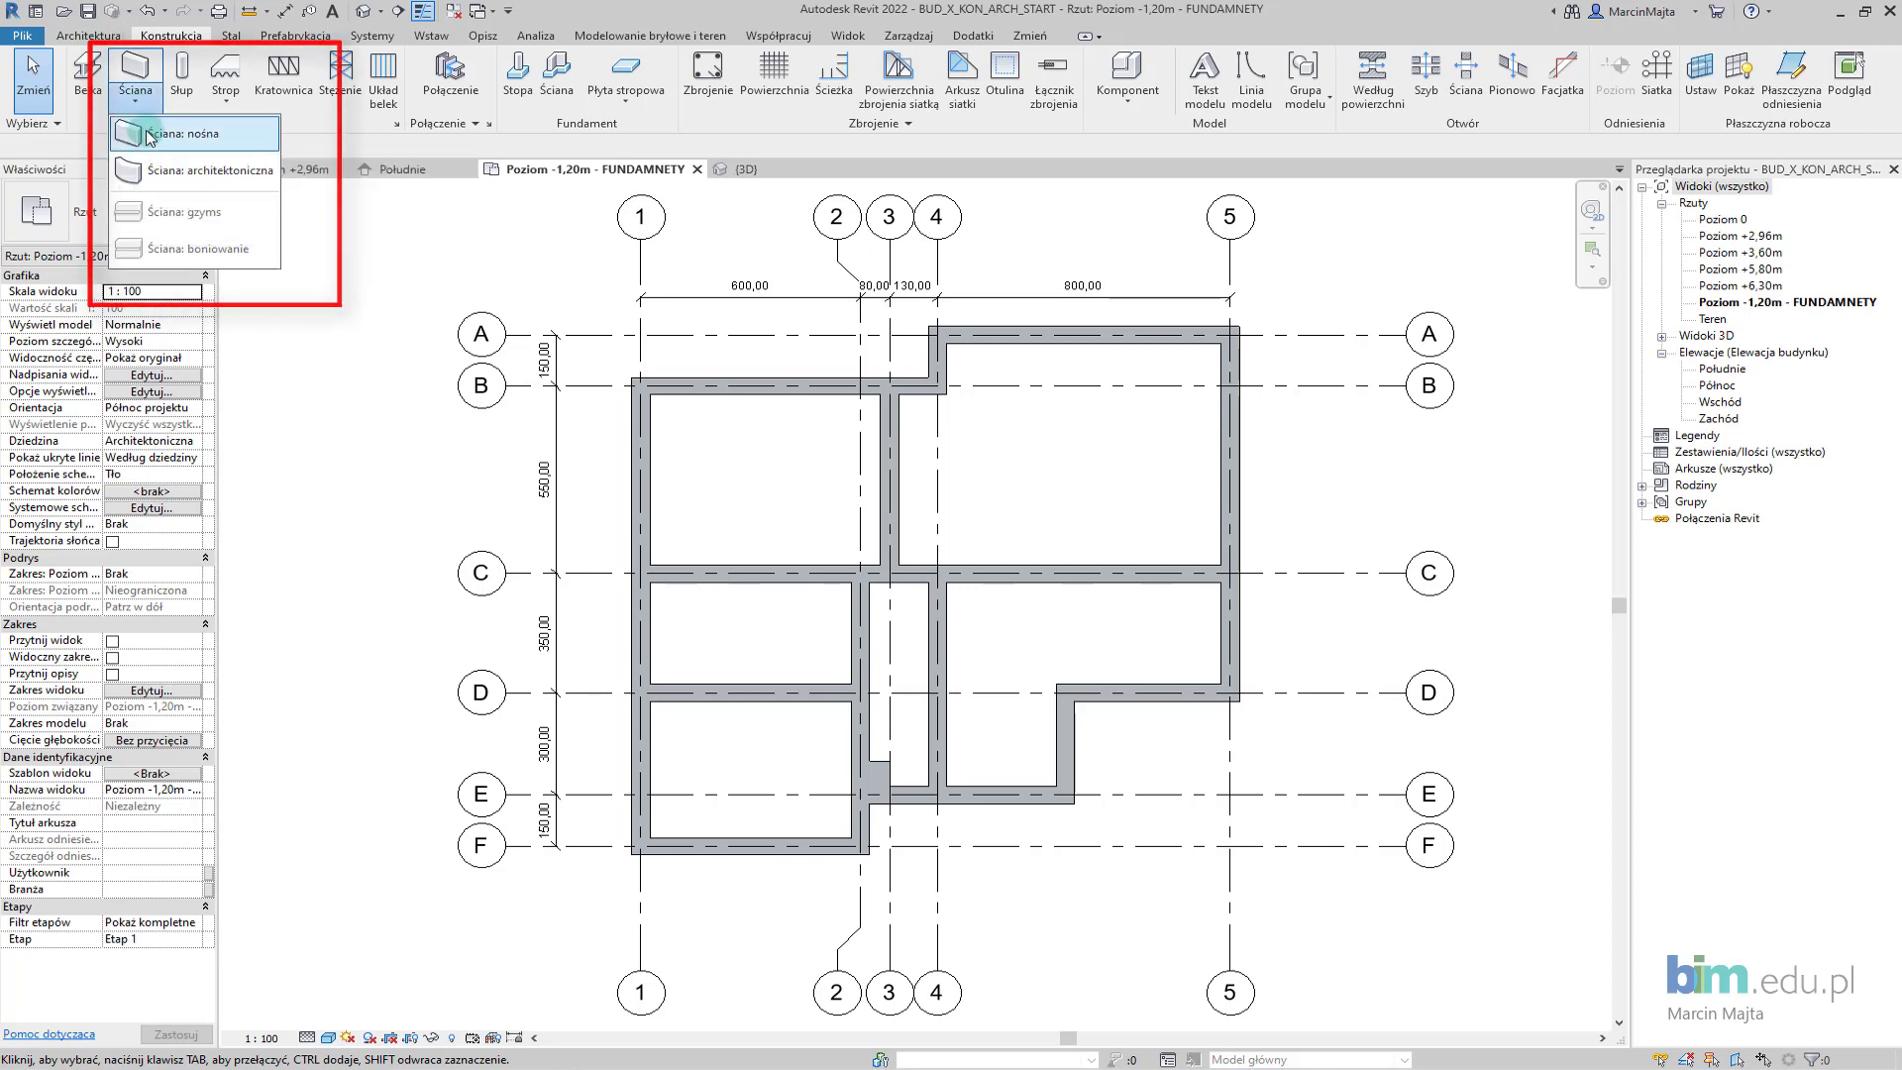
{"action": "left_click", "coordinate": [149, 135]}
{"action": "left_click", "coordinate": [208, 226]}
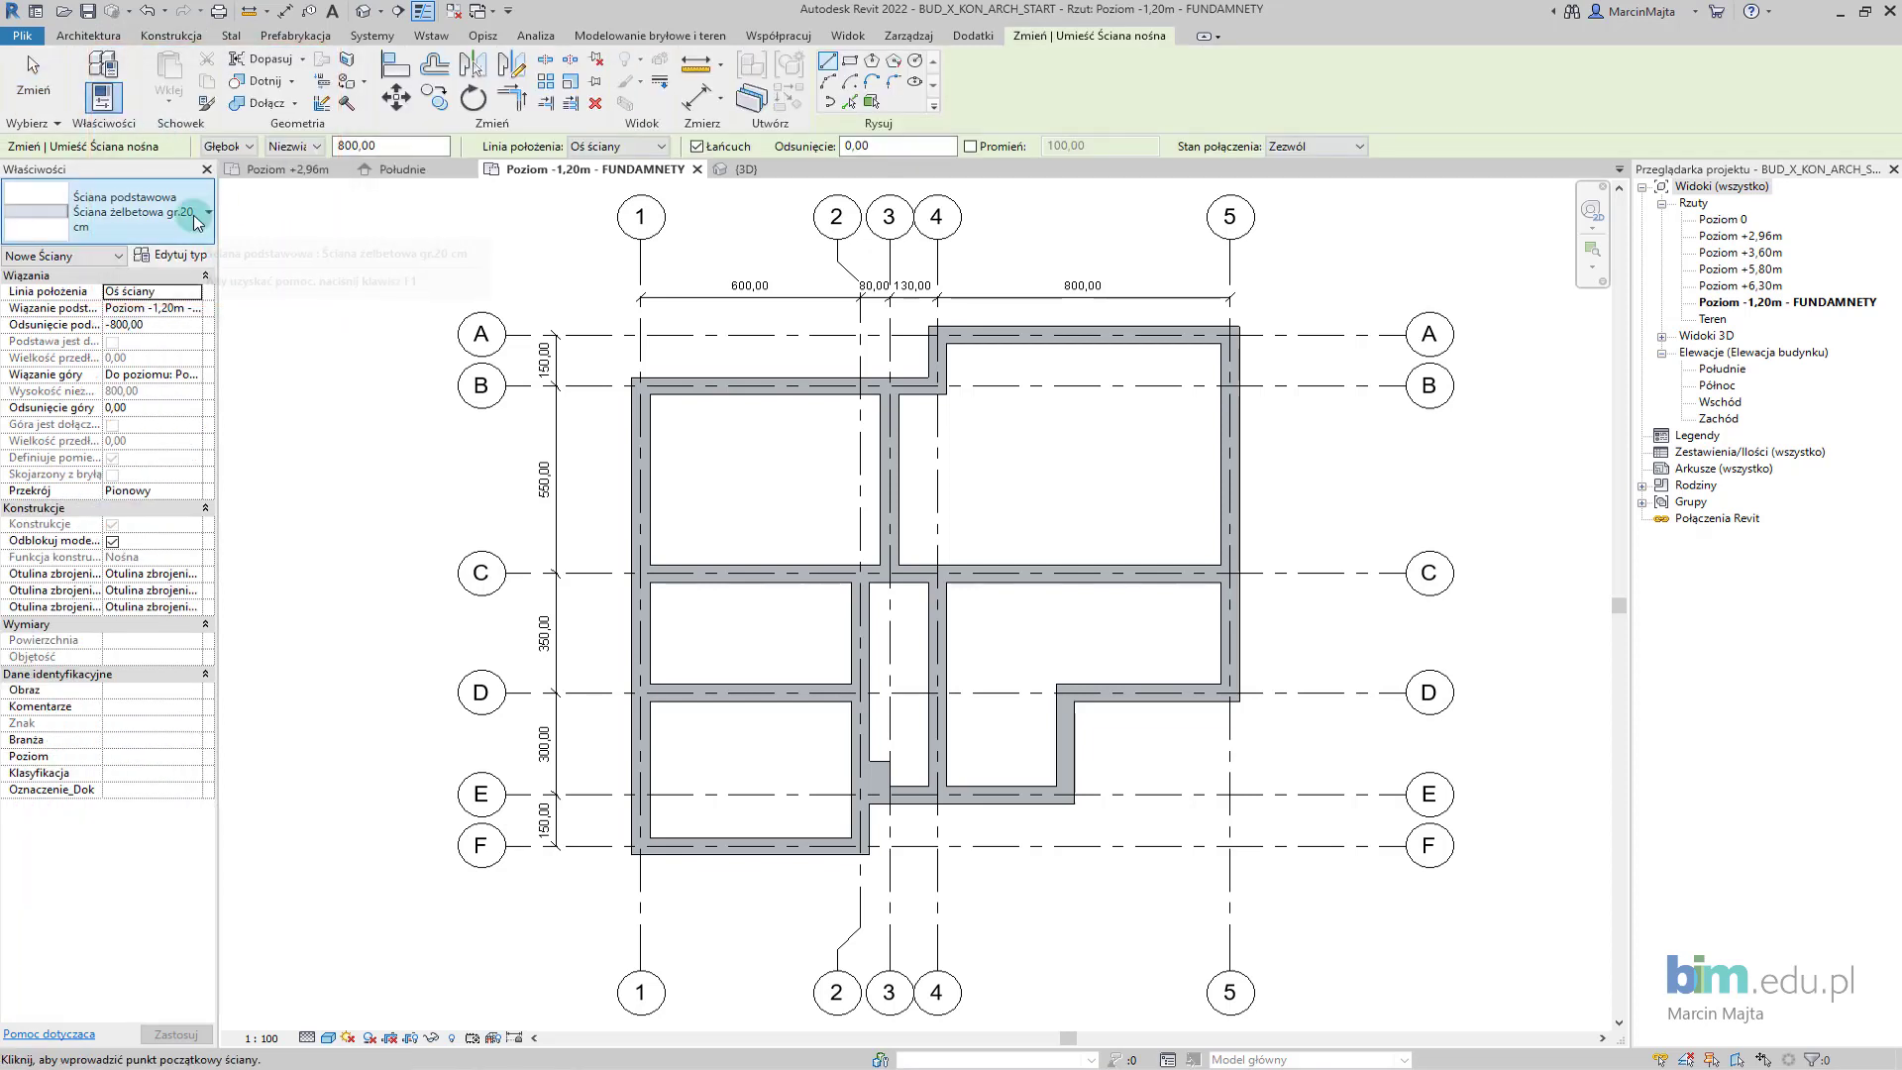
{"action": "left_click", "coordinate": [191, 158]}
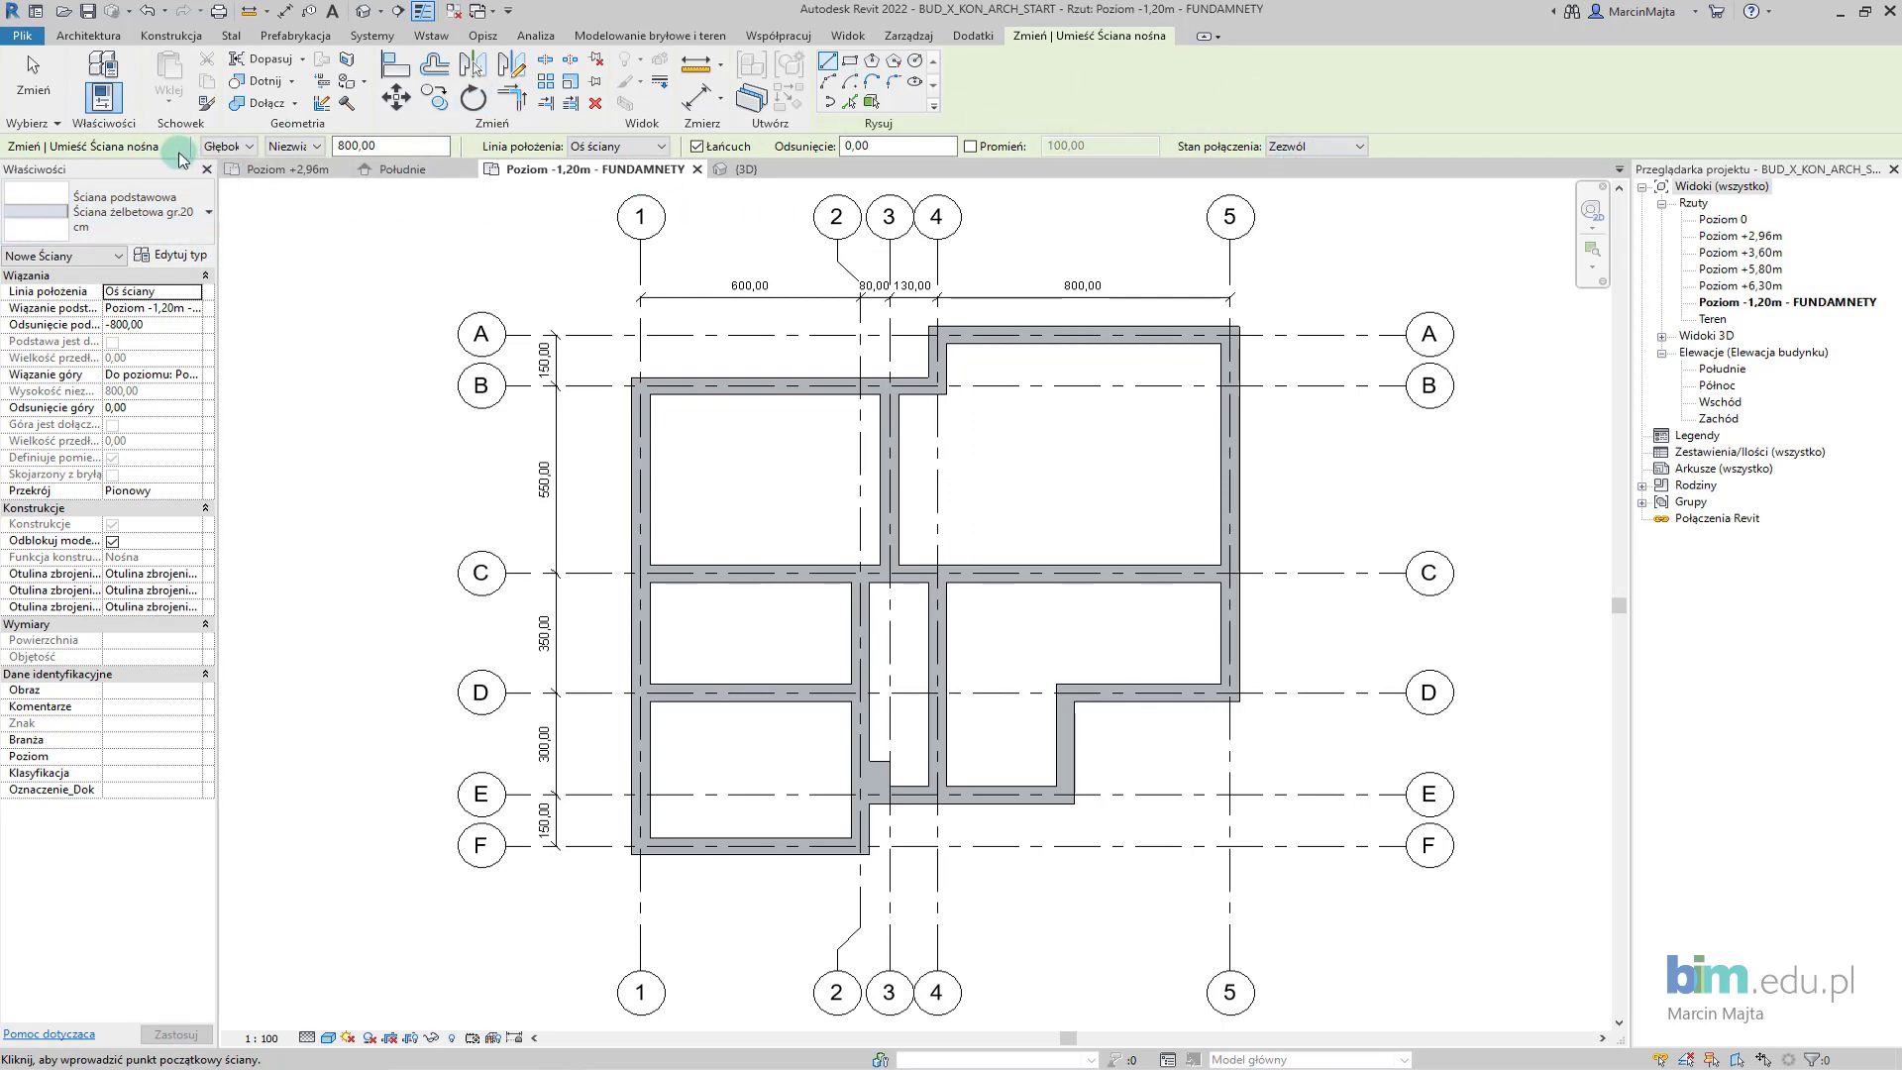
Make the wall rise by height to the level above, and review the location line options.
{"action": "left_click", "coordinate": [213, 151]}
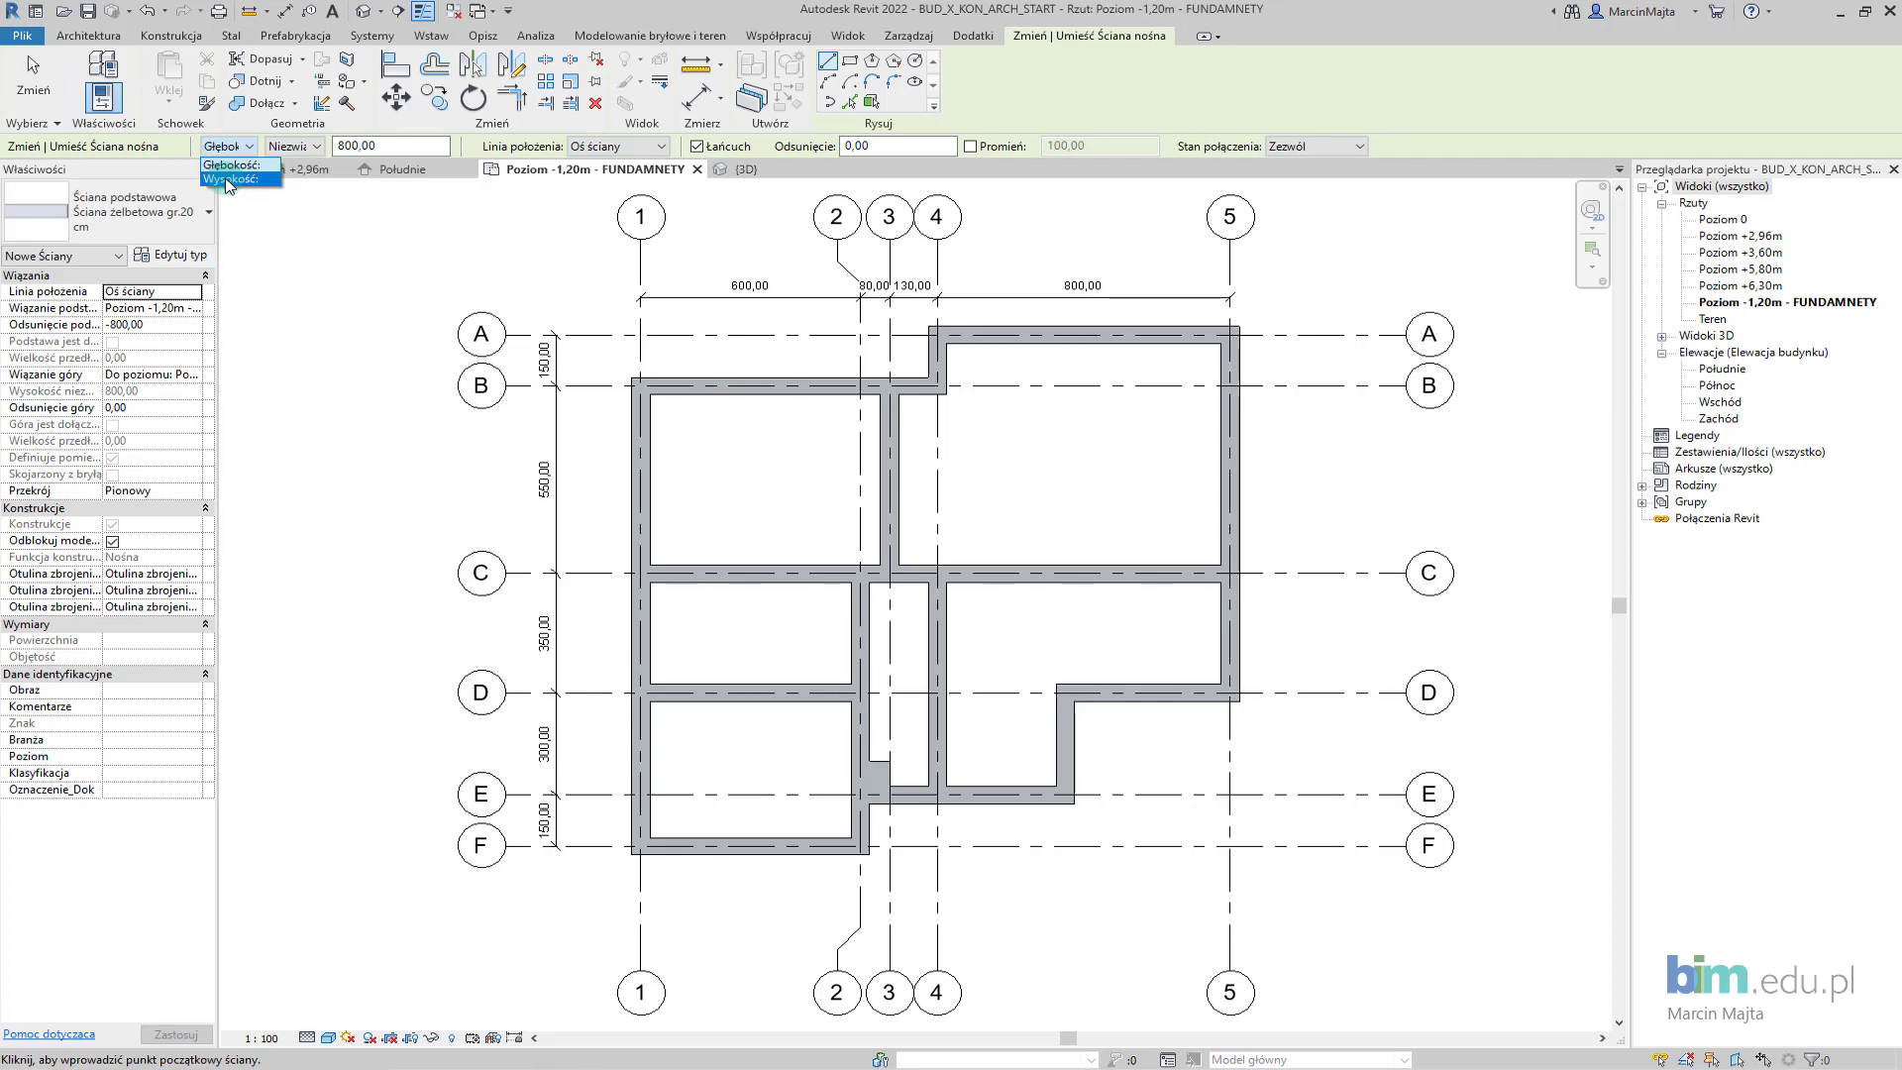
{"action": "left_click", "coordinate": [227, 181]}
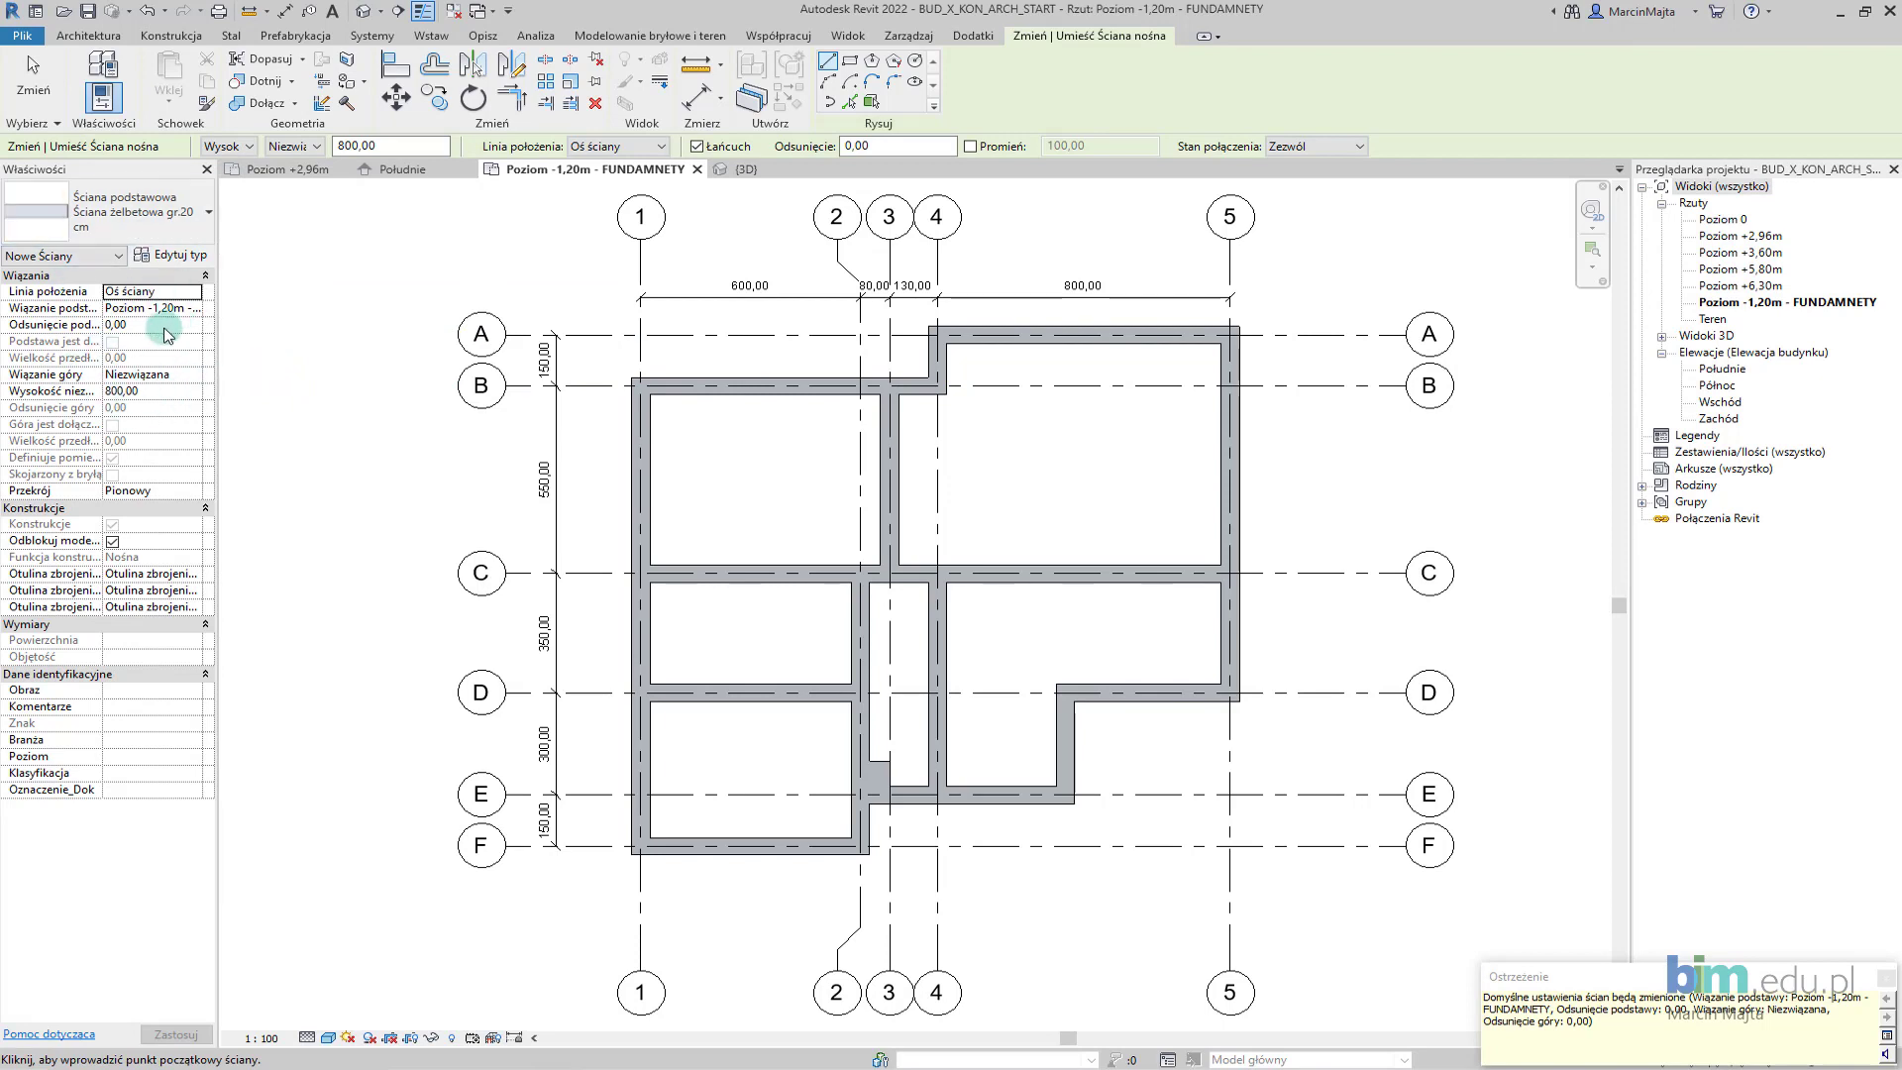
{"action": "left_click", "coordinate": [290, 153]}
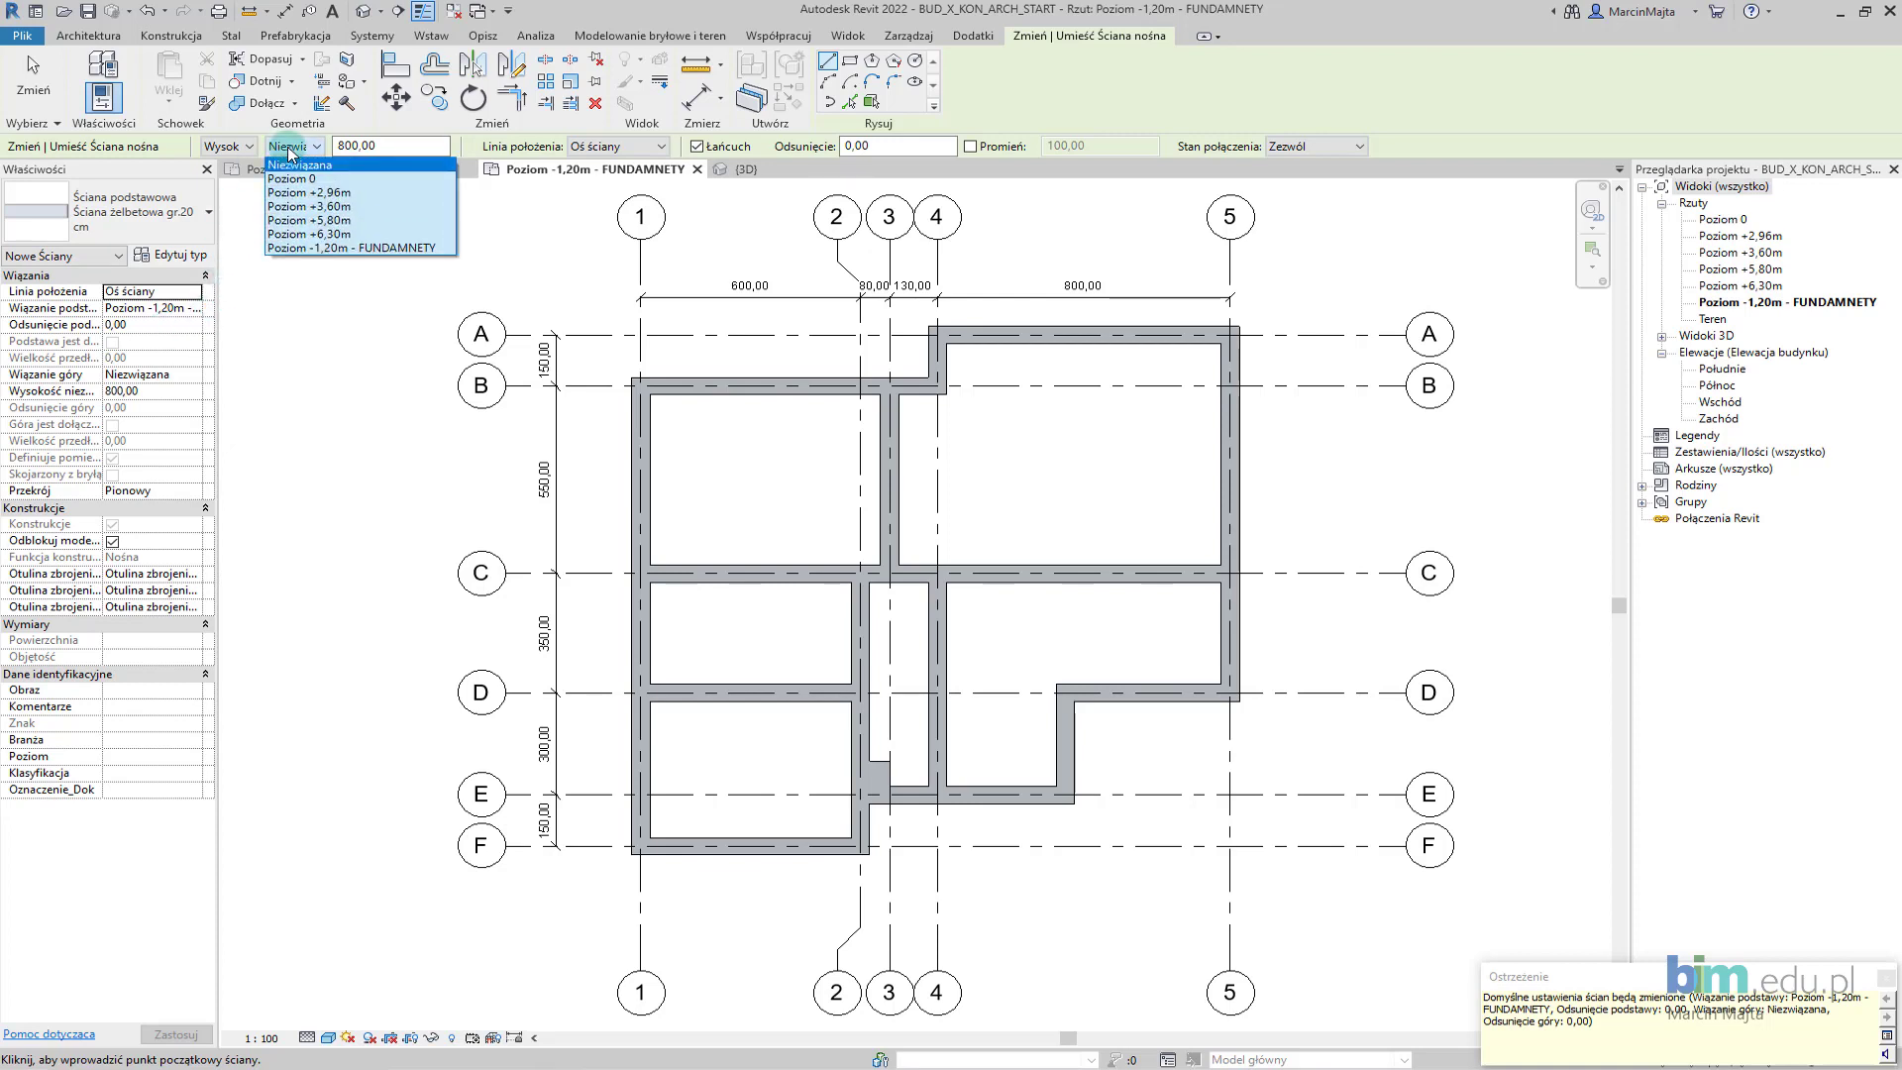
{"action": "left_click", "coordinate": [294, 178]}
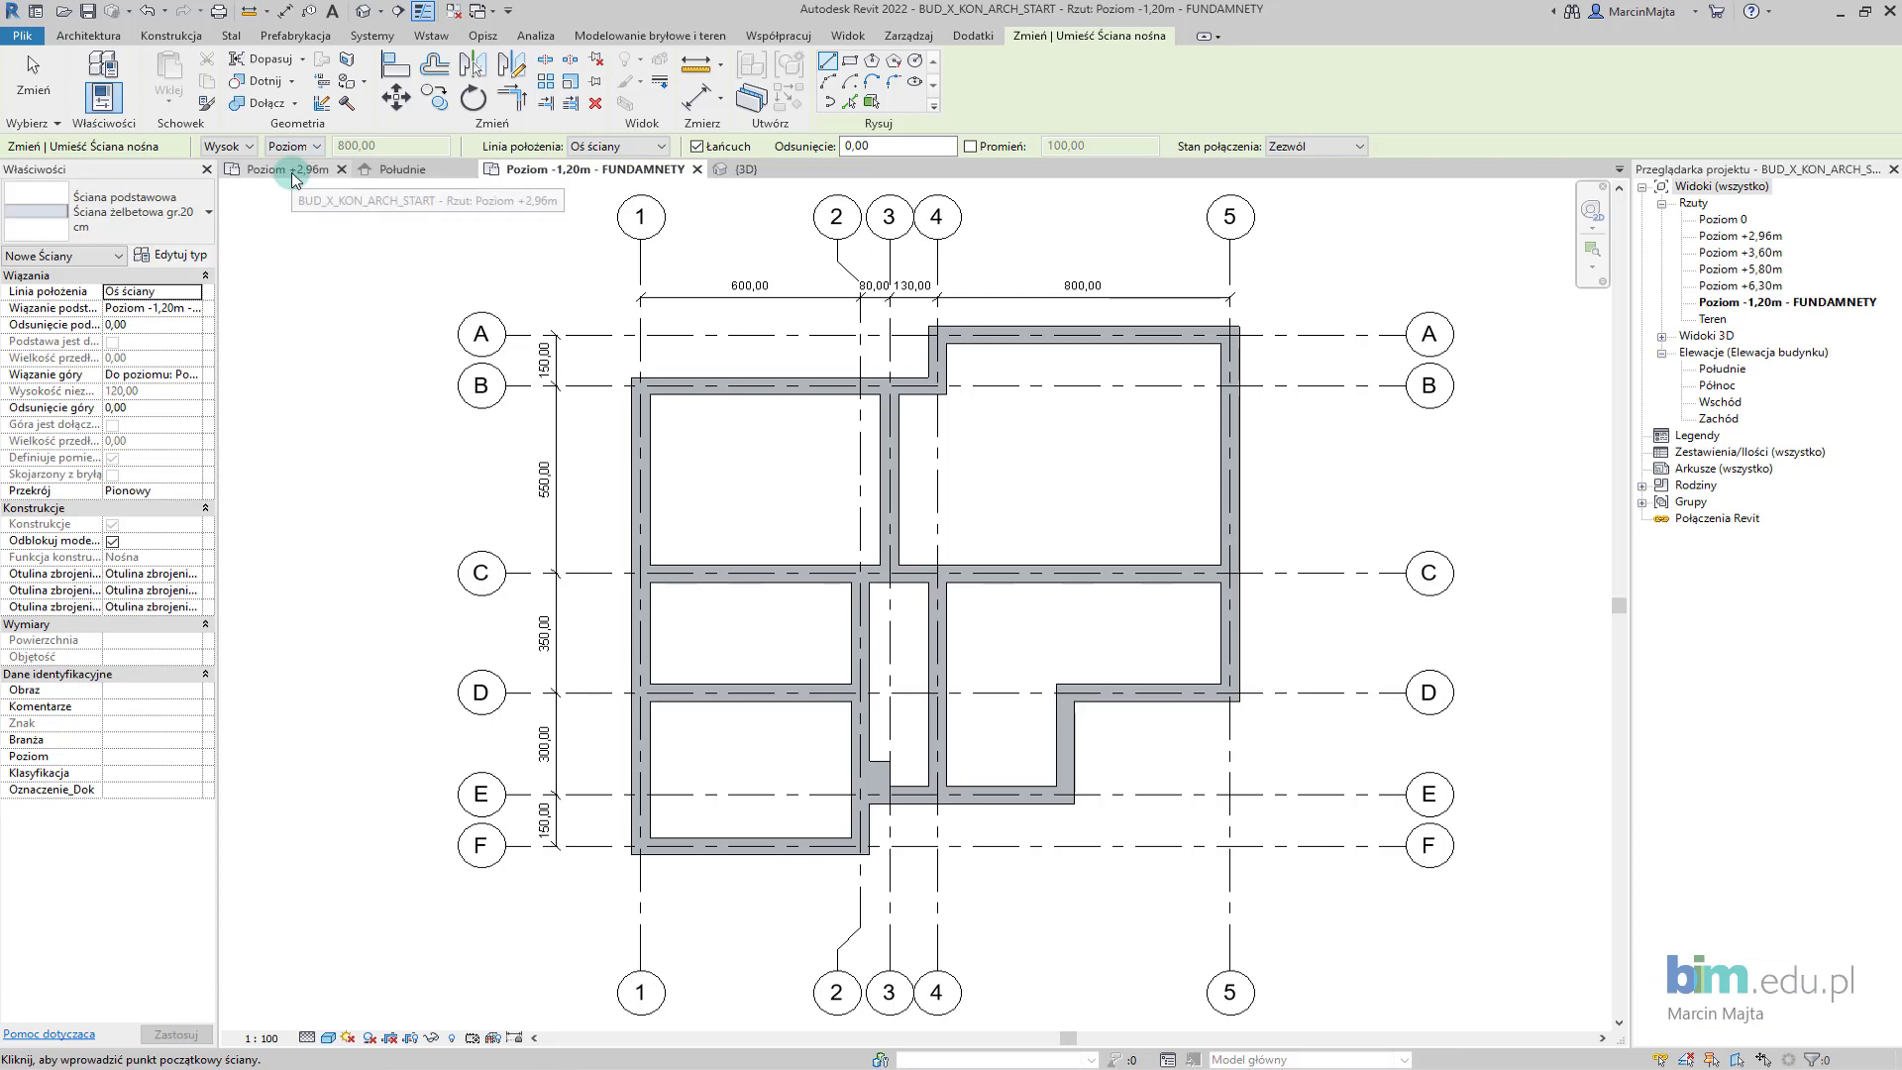
{"action": "left_click", "coordinate": [616, 156]}
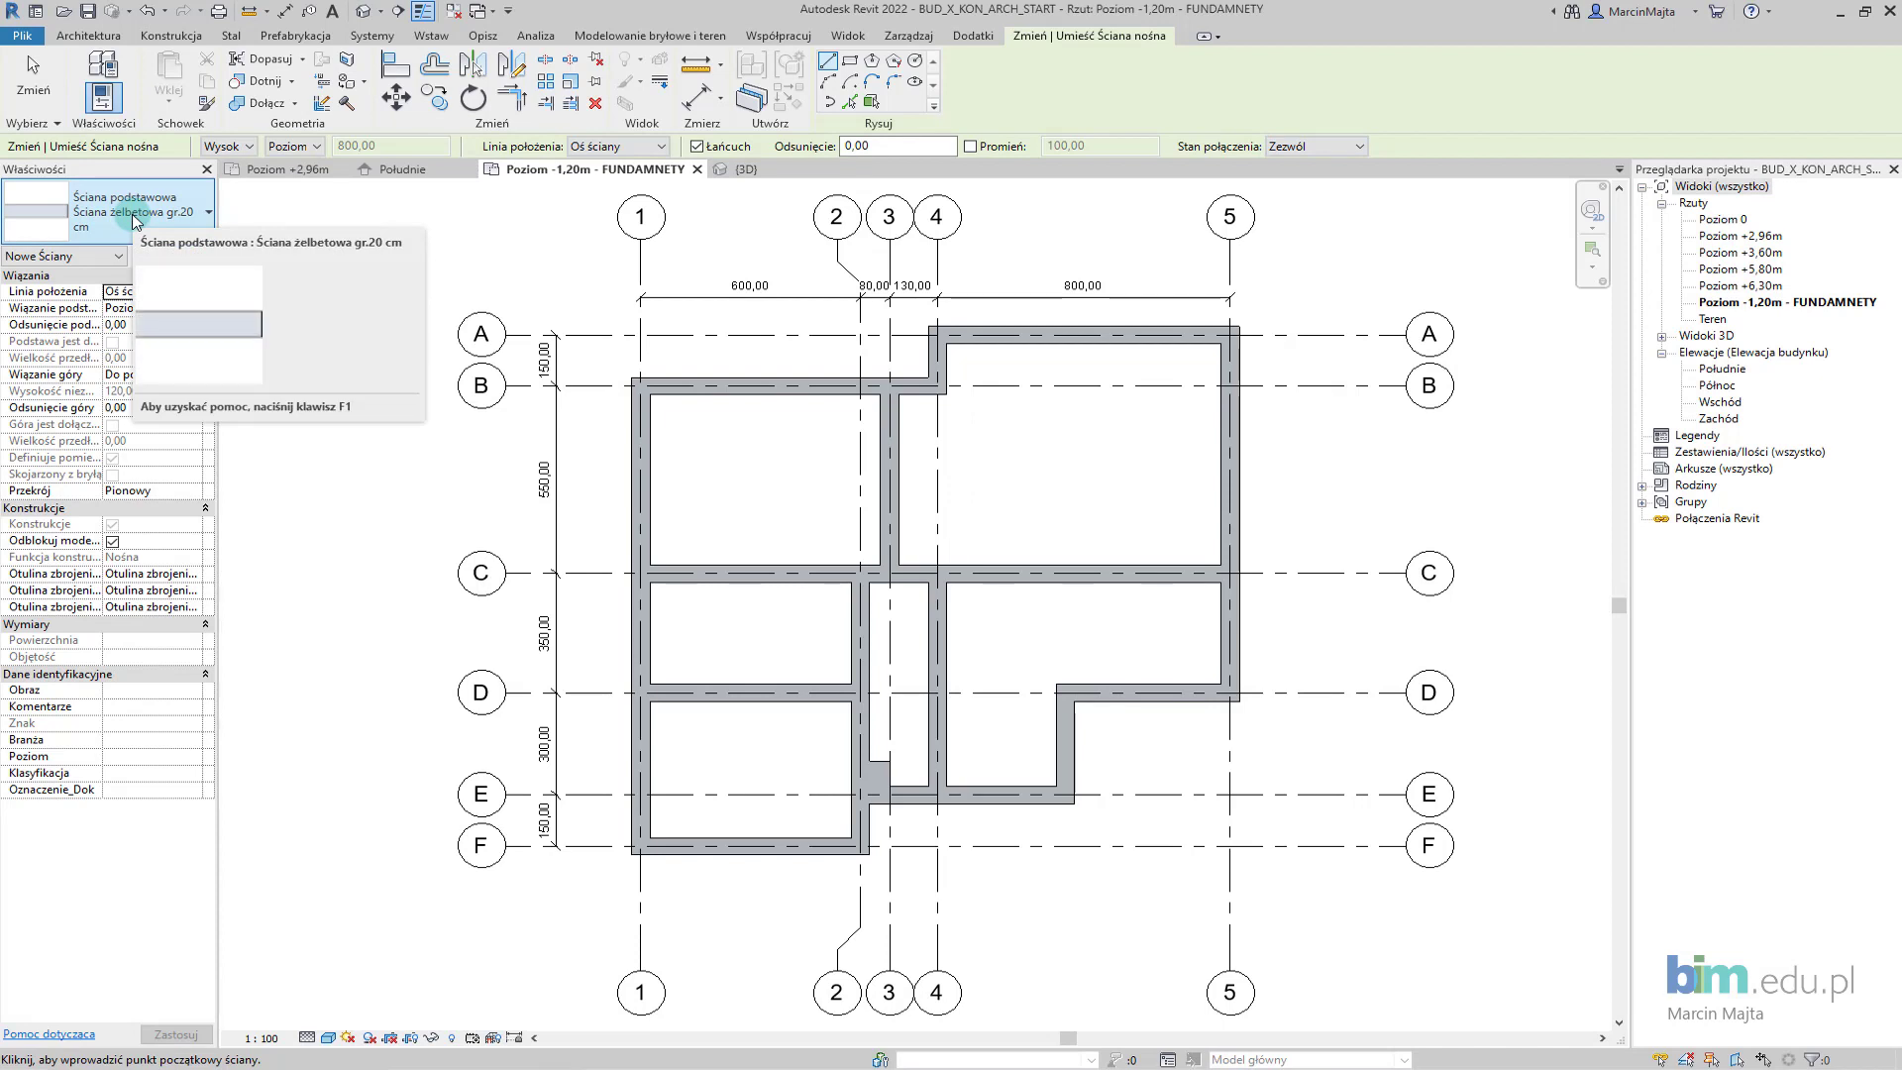
Duplicate the wall type as Ściana żelbetowa gr.24 cm with a 24 cm structural layer.
{"action": "left_click", "coordinate": [160, 260]}
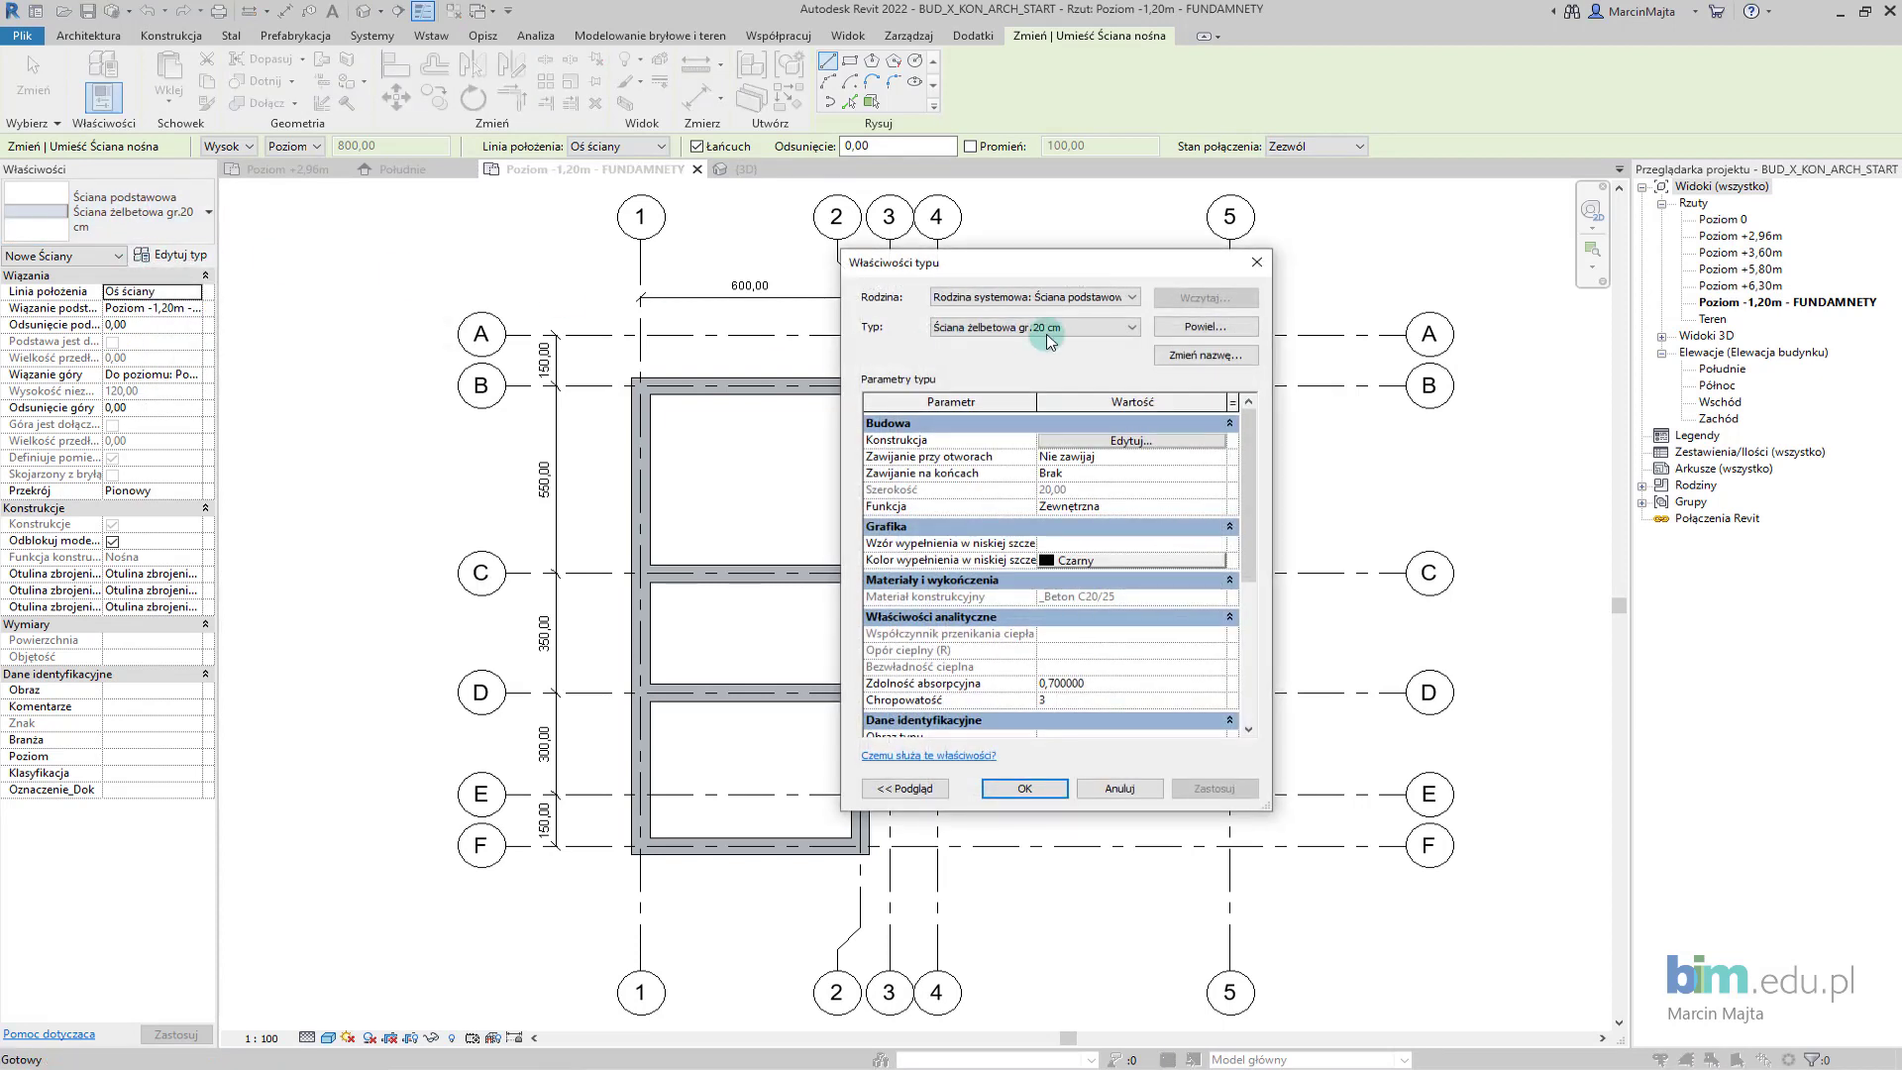
{"action": "left_click", "coordinate": [1202, 330]}
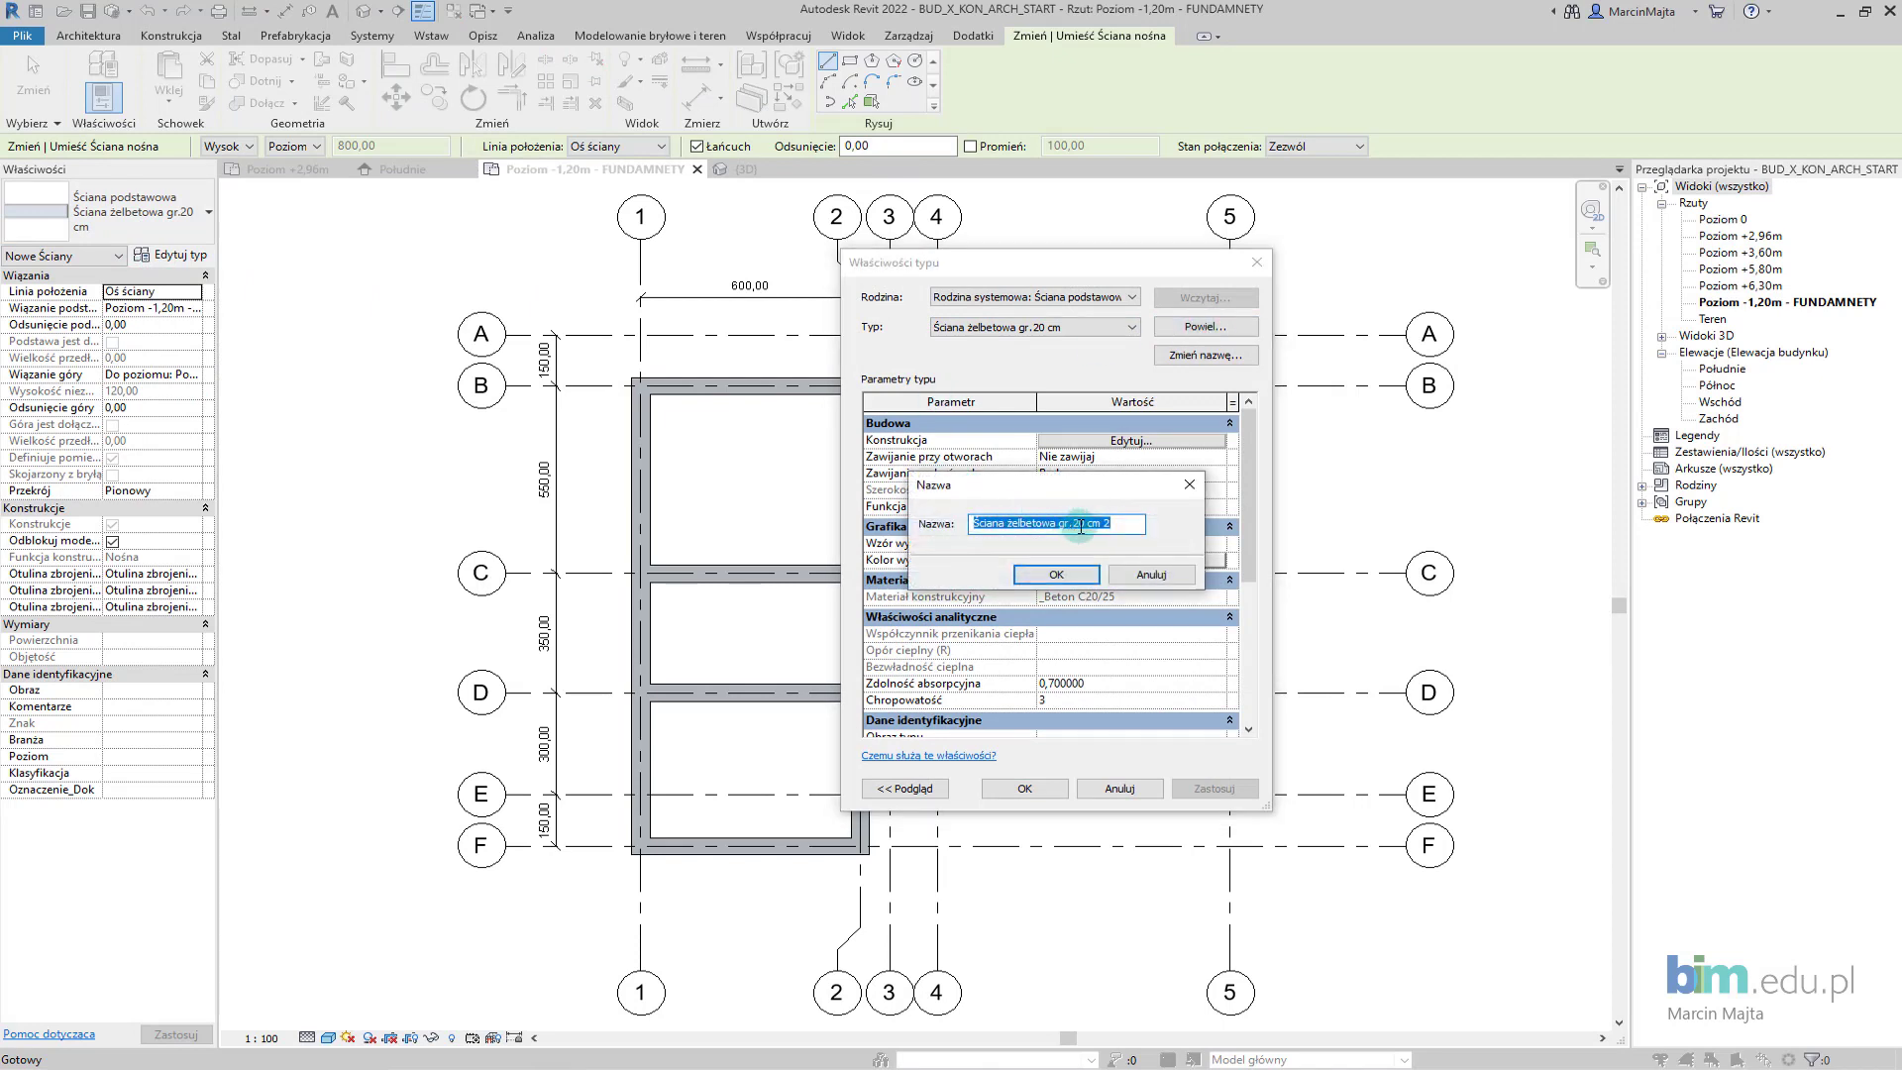
{"action": "left_click", "coordinate": [1083, 526]}
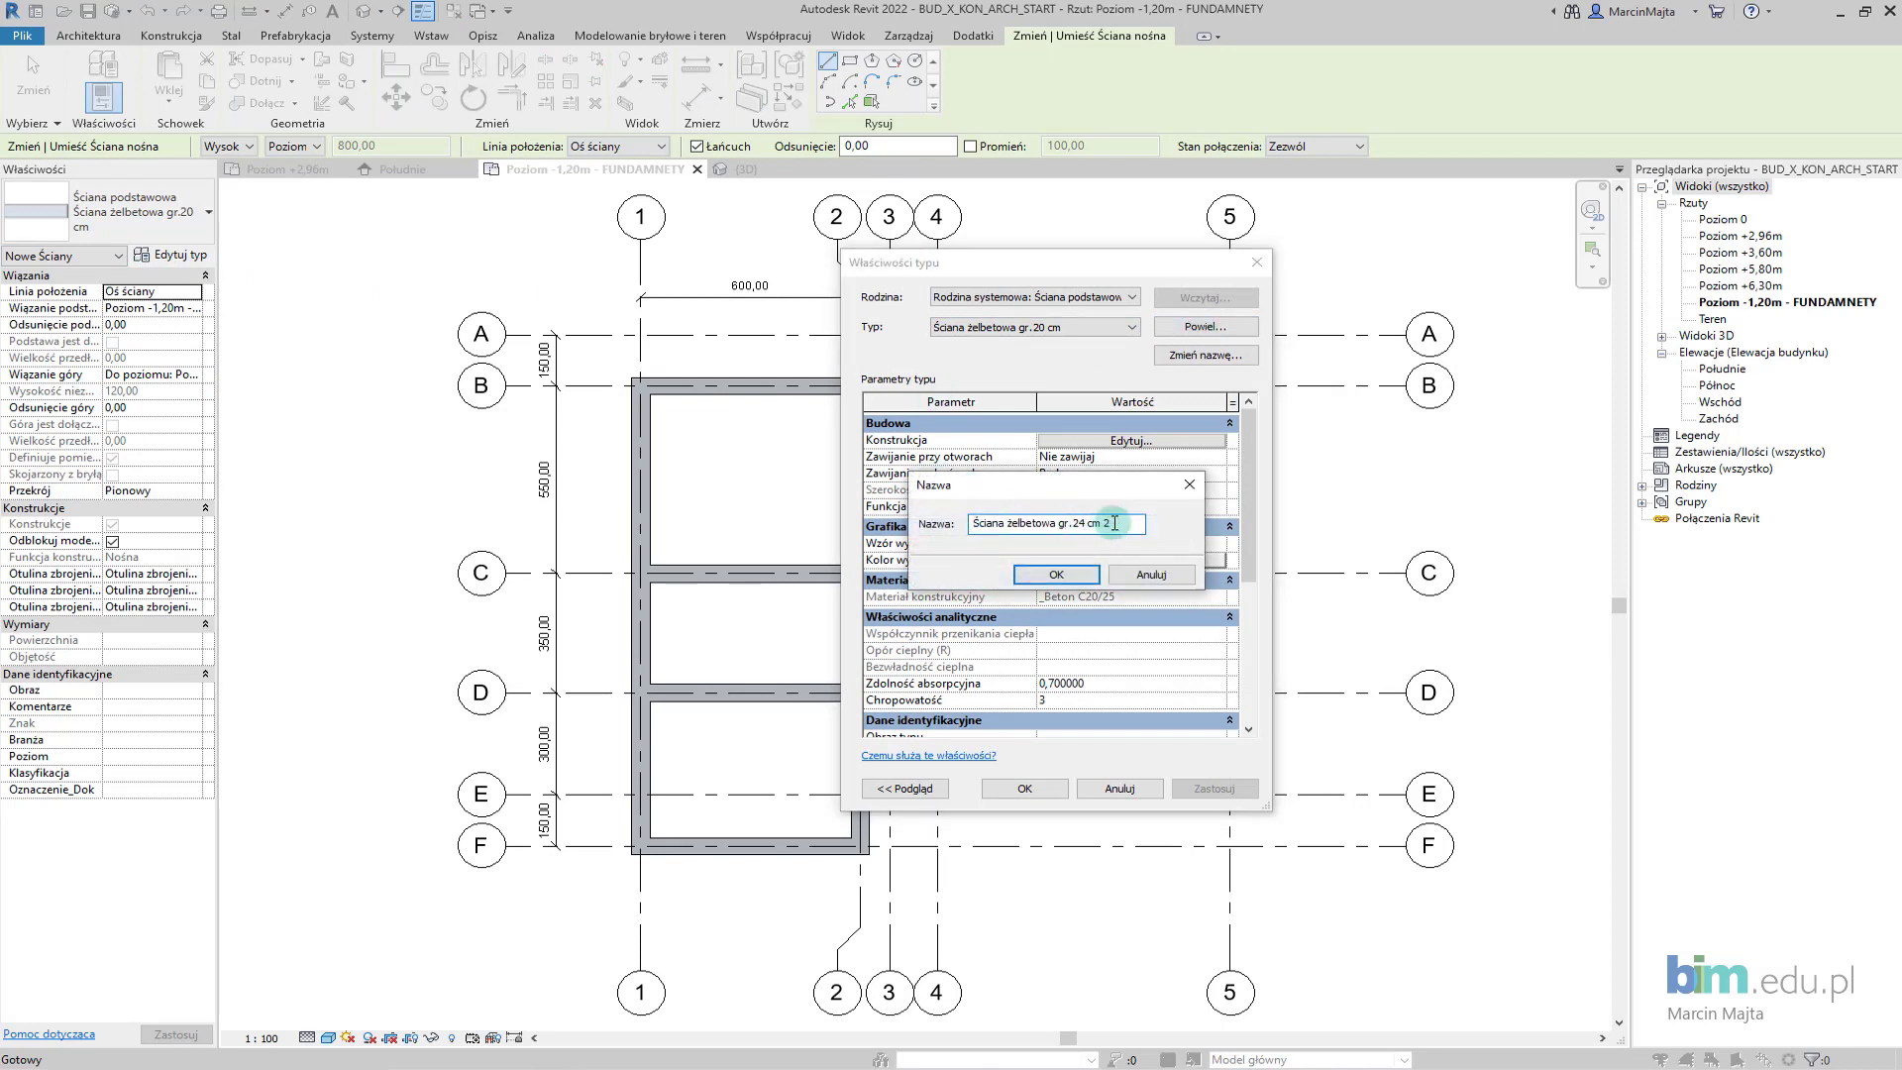
{"action": "key", "text": "BackSpace"}
{"action": "key", "text": "BackSpace"}
{"action": "left_click", "coordinate": [1056, 574]}
{"action": "left_click", "coordinate": [1052, 442]}
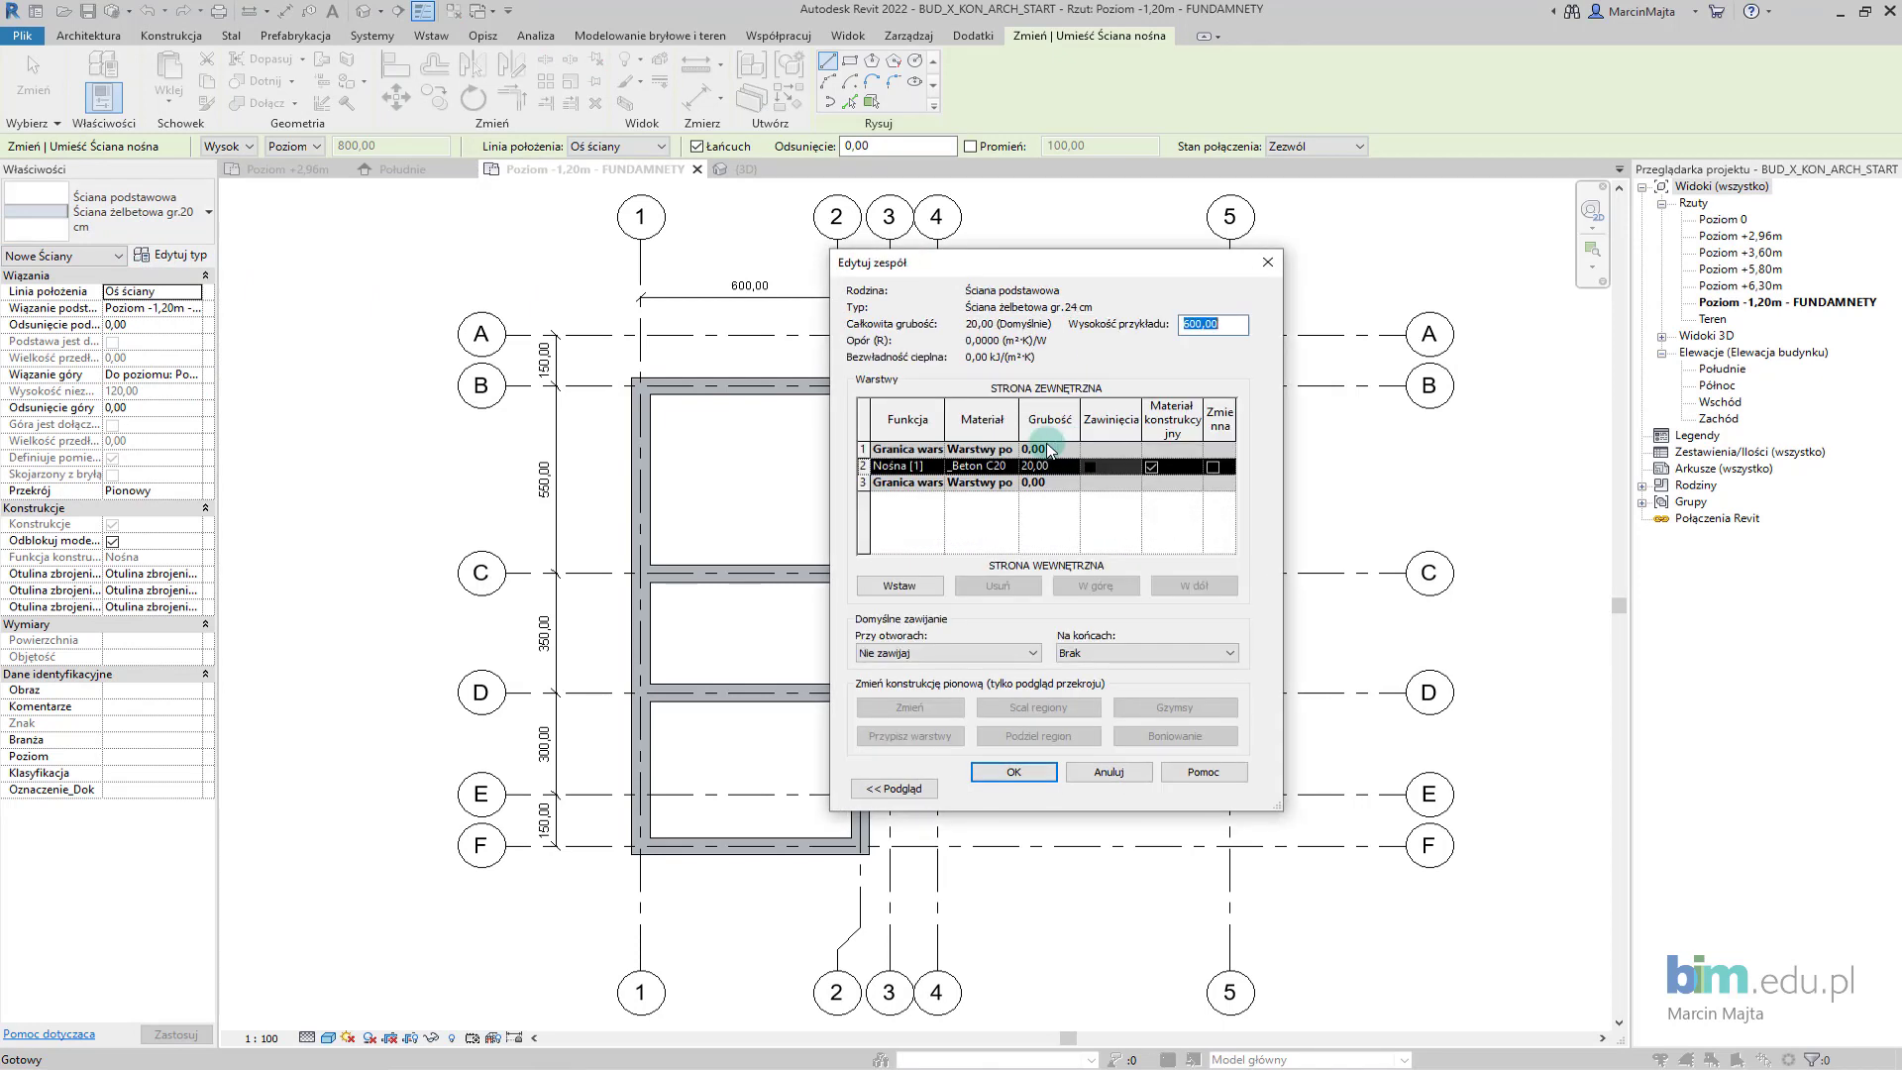
{"action": "left_click", "coordinate": [1063, 468]}
{"action": "type", "text": "24"}
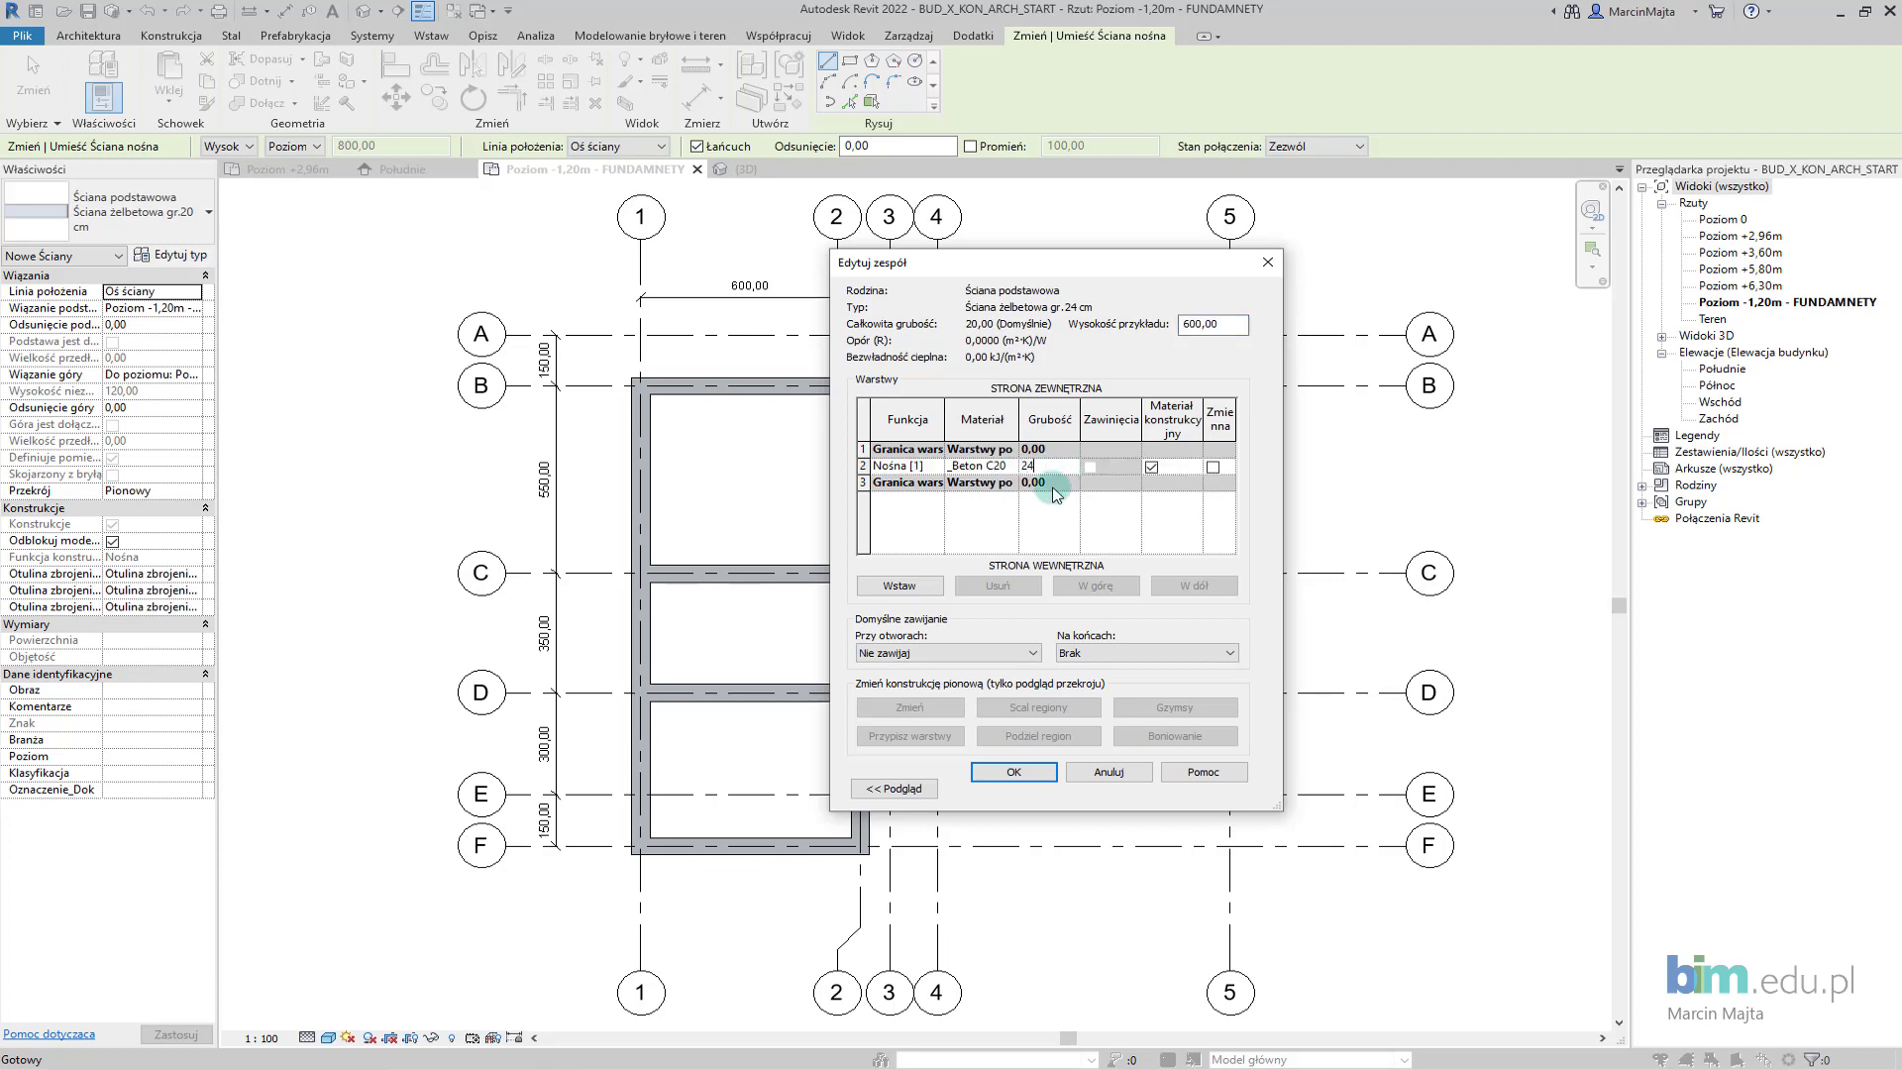
{"action": "left_click", "coordinate": [1033, 780]}
{"action": "left_click", "coordinate": [1025, 789]}
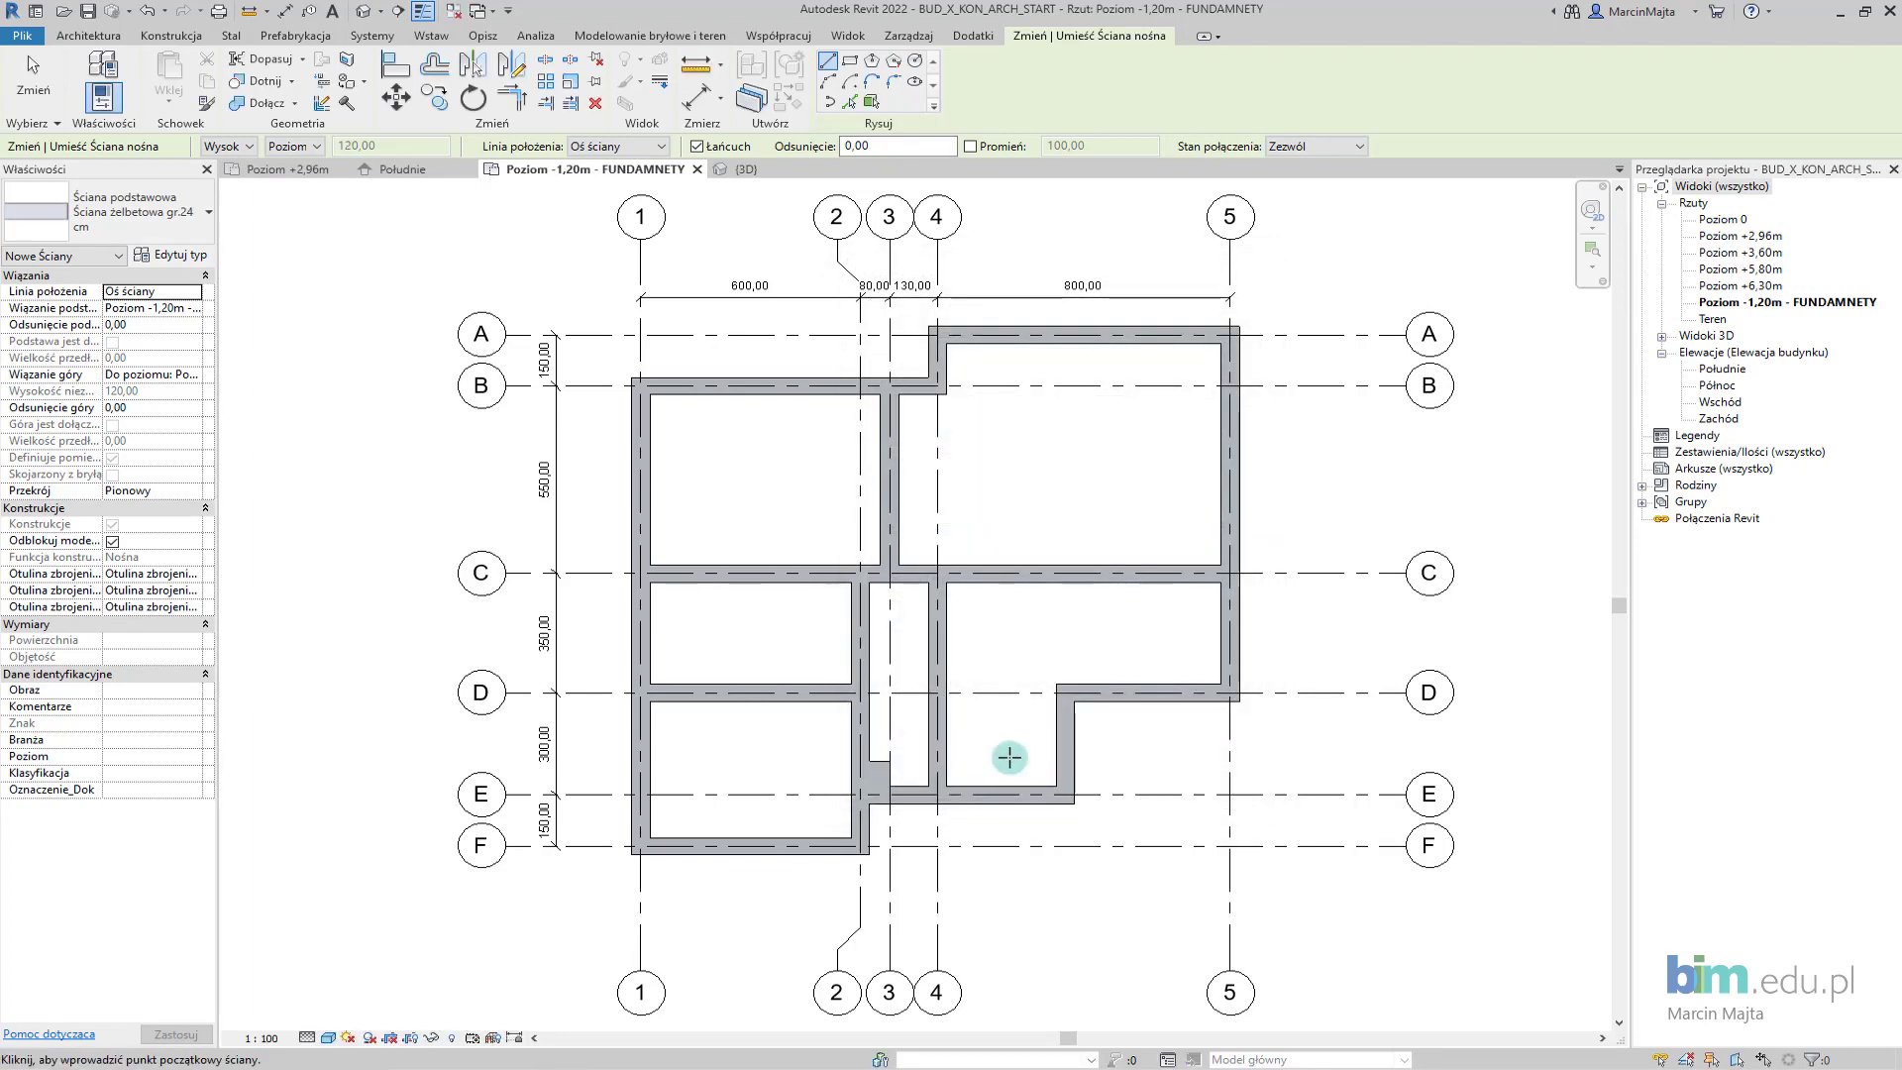
Draw a wall chain from grid B via grid A and grid 5, ending with a 410 wall along grid D.
{"action": "scroll", "coordinate": [524, 405], "scroll_direction": "up", "scroll_amount": 3}
{"action": "scroll", "coordinate": [599, 391], "scroll_direction": "up", "scroll_amount": 2}
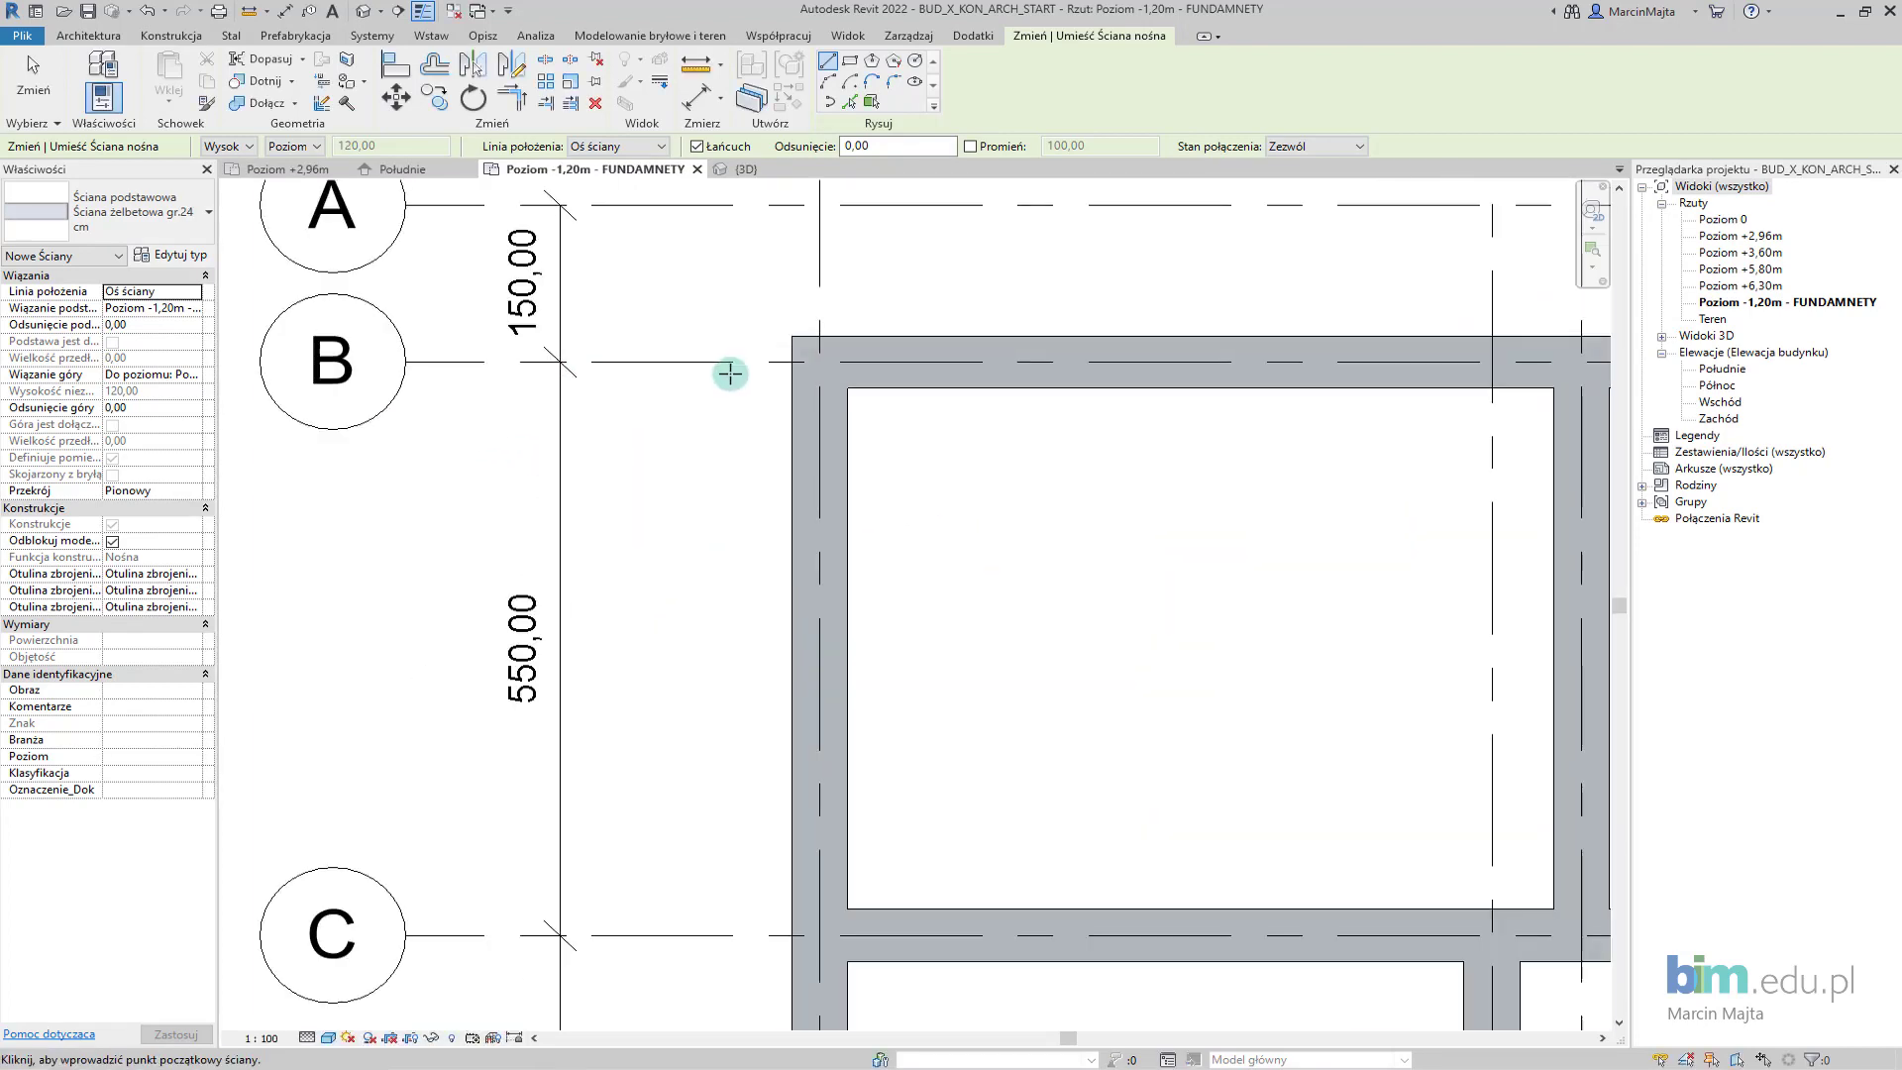
{"action": "left_click", "coordinate": [810, 364]}
{"action": "scroll", "coordinate": [1158, 571], "scroll_direction": "down", "scroll_amount": 1}
{"action": "scroll", "coordinate": [790, 574], "scroll_direction": "down", "scroll_amount": 2}
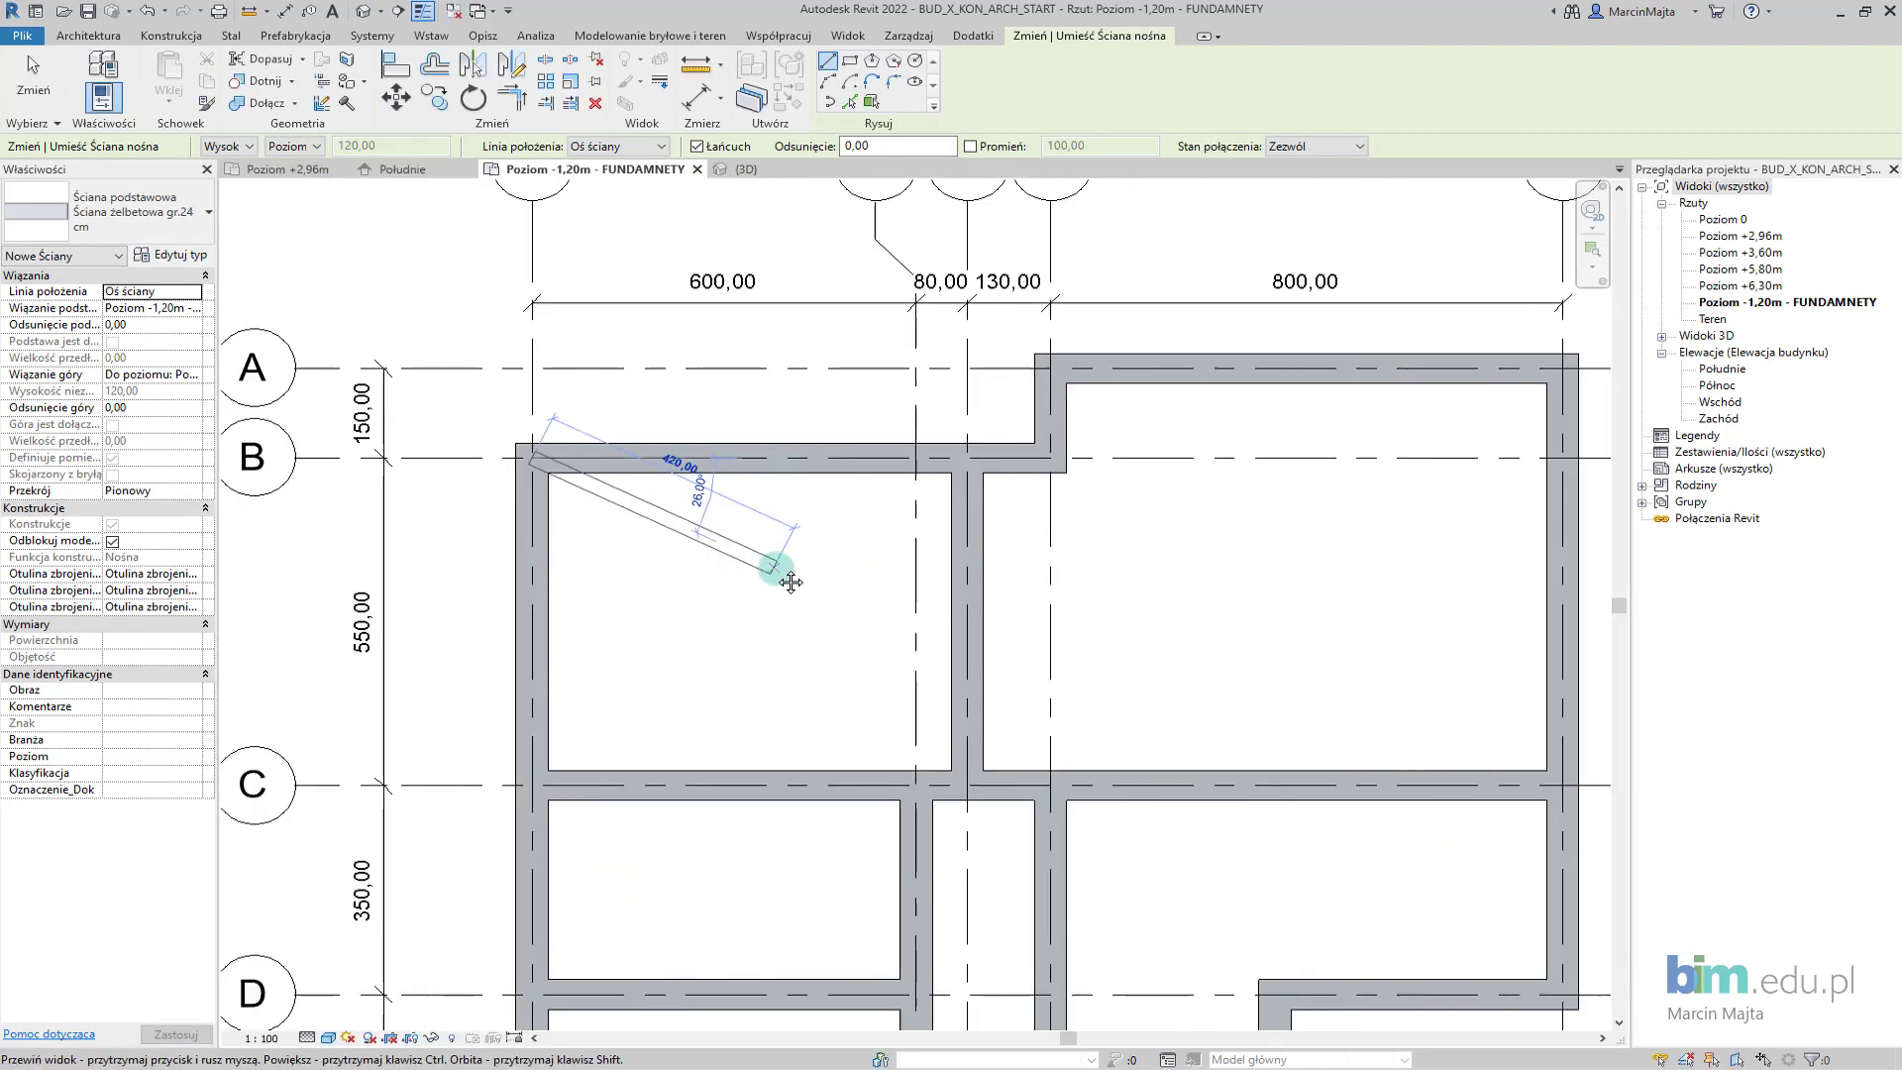
{"action": "scroll", "coordinate": [998, 467], "scroll_direction": "up", "scroll_amount": 1}
{"action": "scroll", "coordinate": [1086, 437], "scroll_direction": "up", "scroll_amount": 2}
{"action": "left_click", "coordinate": [1093, 443]}
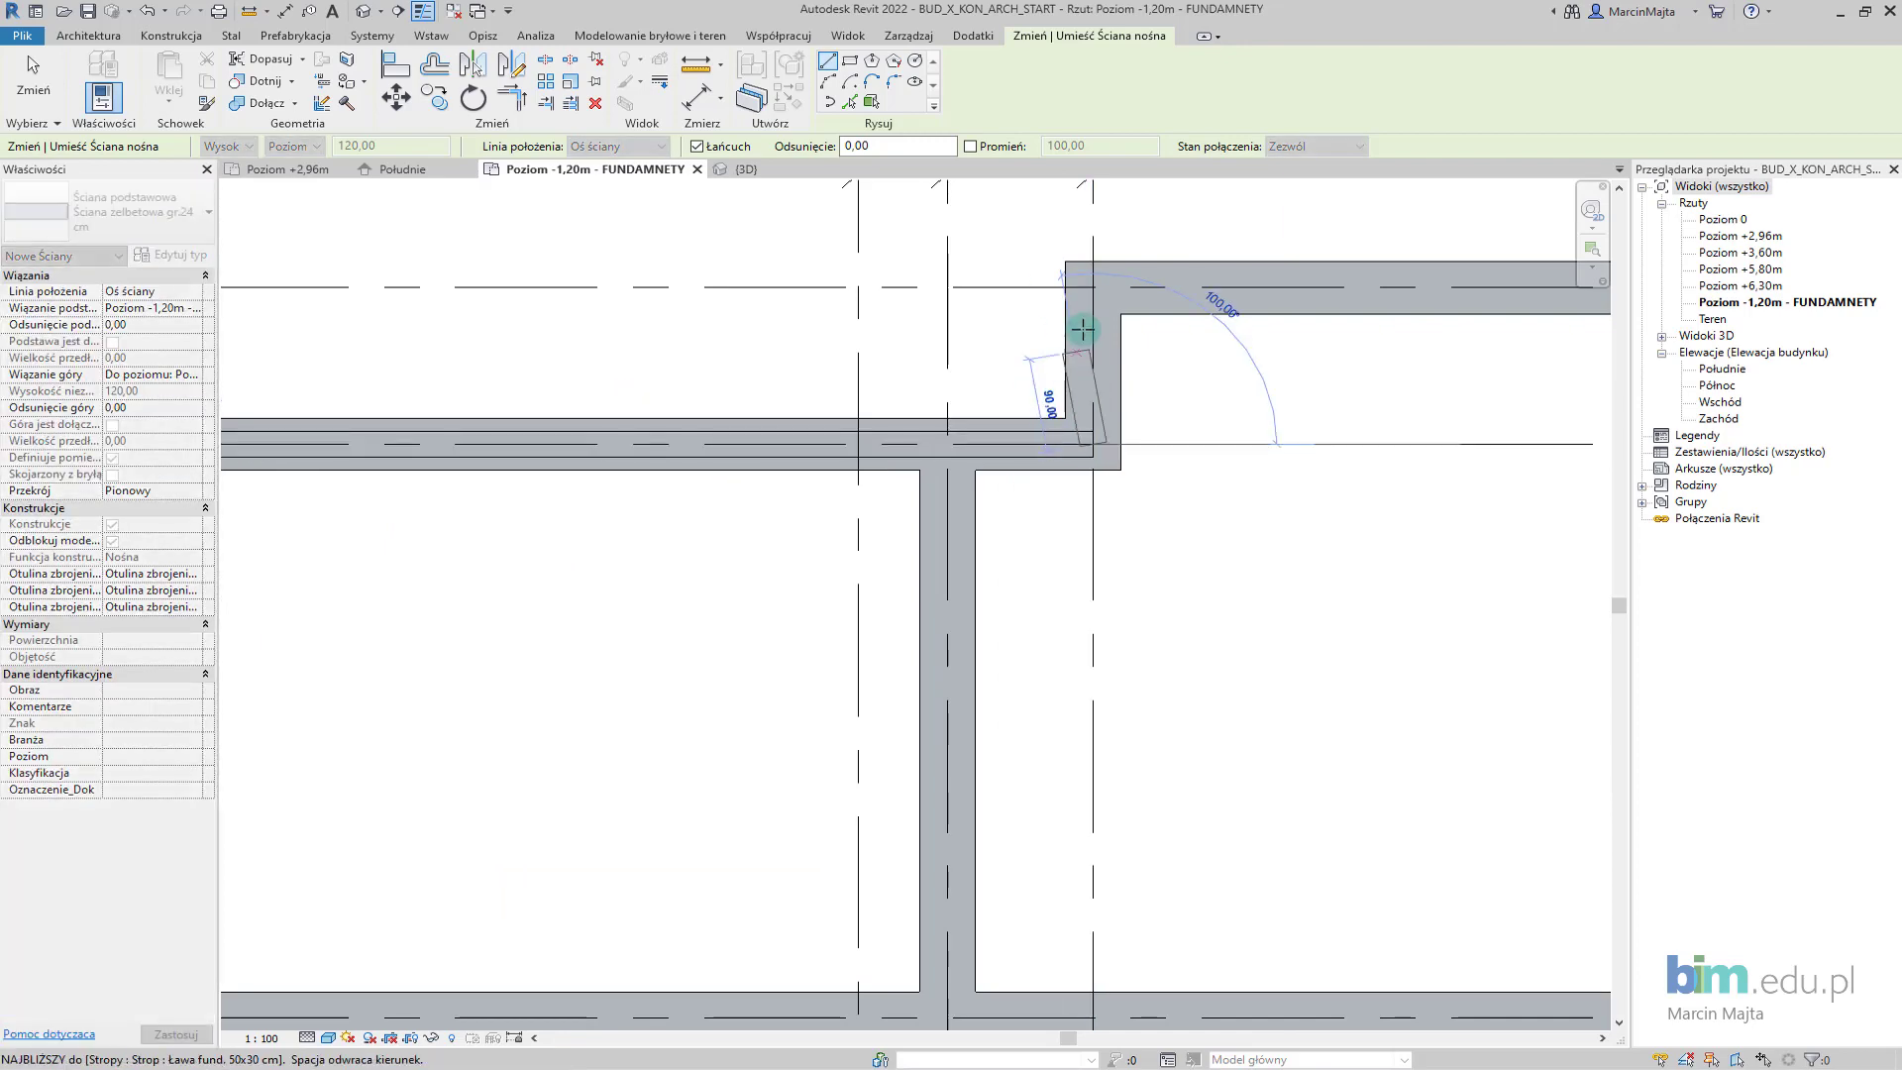
{"action": "left_click", "coordinate": [1092, 289]}
{"action": "scroll", "coordinate": [1229, 510], "scroll_direction": "down", "scroll_amount": 1}
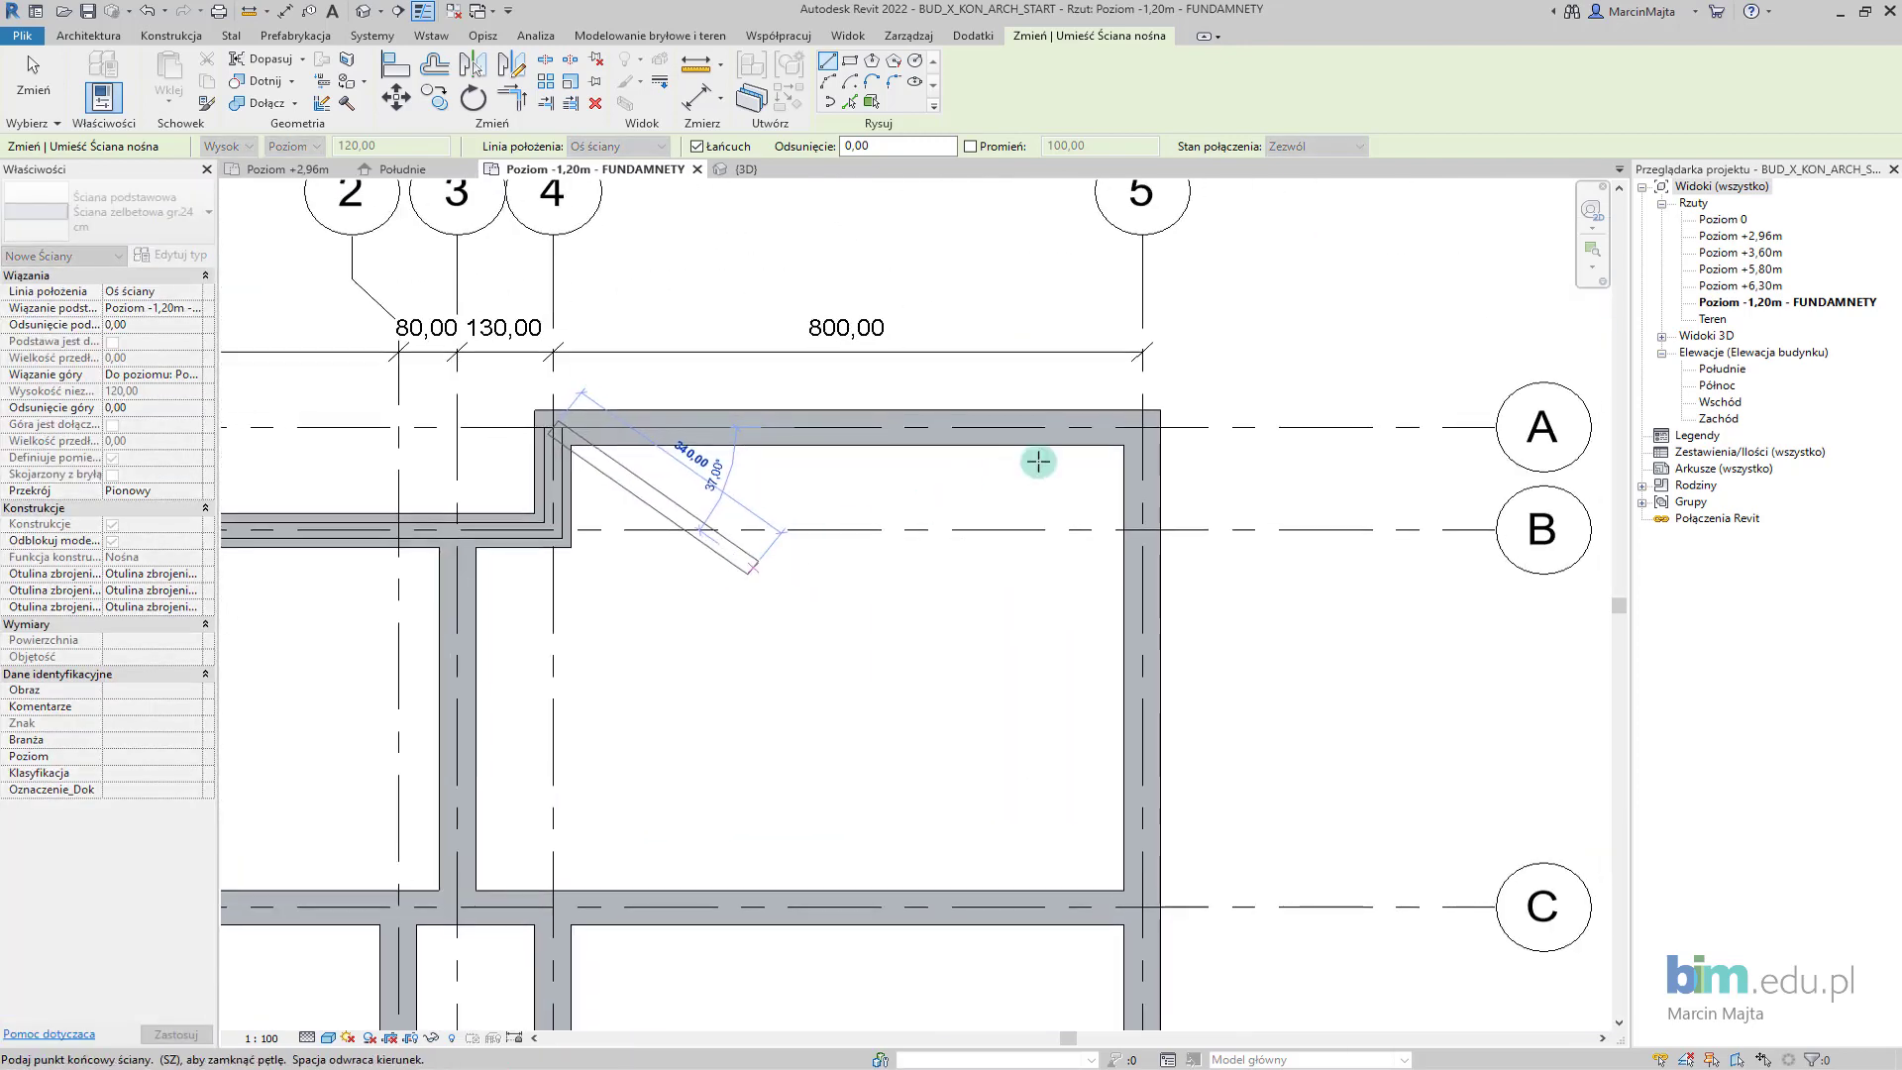
{"action": "left_click", "coordinate": [1141, 423]}
{"action": "scroll", "coordinate": [1103, 594], "scroll_direction": "down", "scroll_amount": 1}
{"action": "middle_click_drag", "start_coordinate": [1101, 724], "coordinate": [1025, 502]}
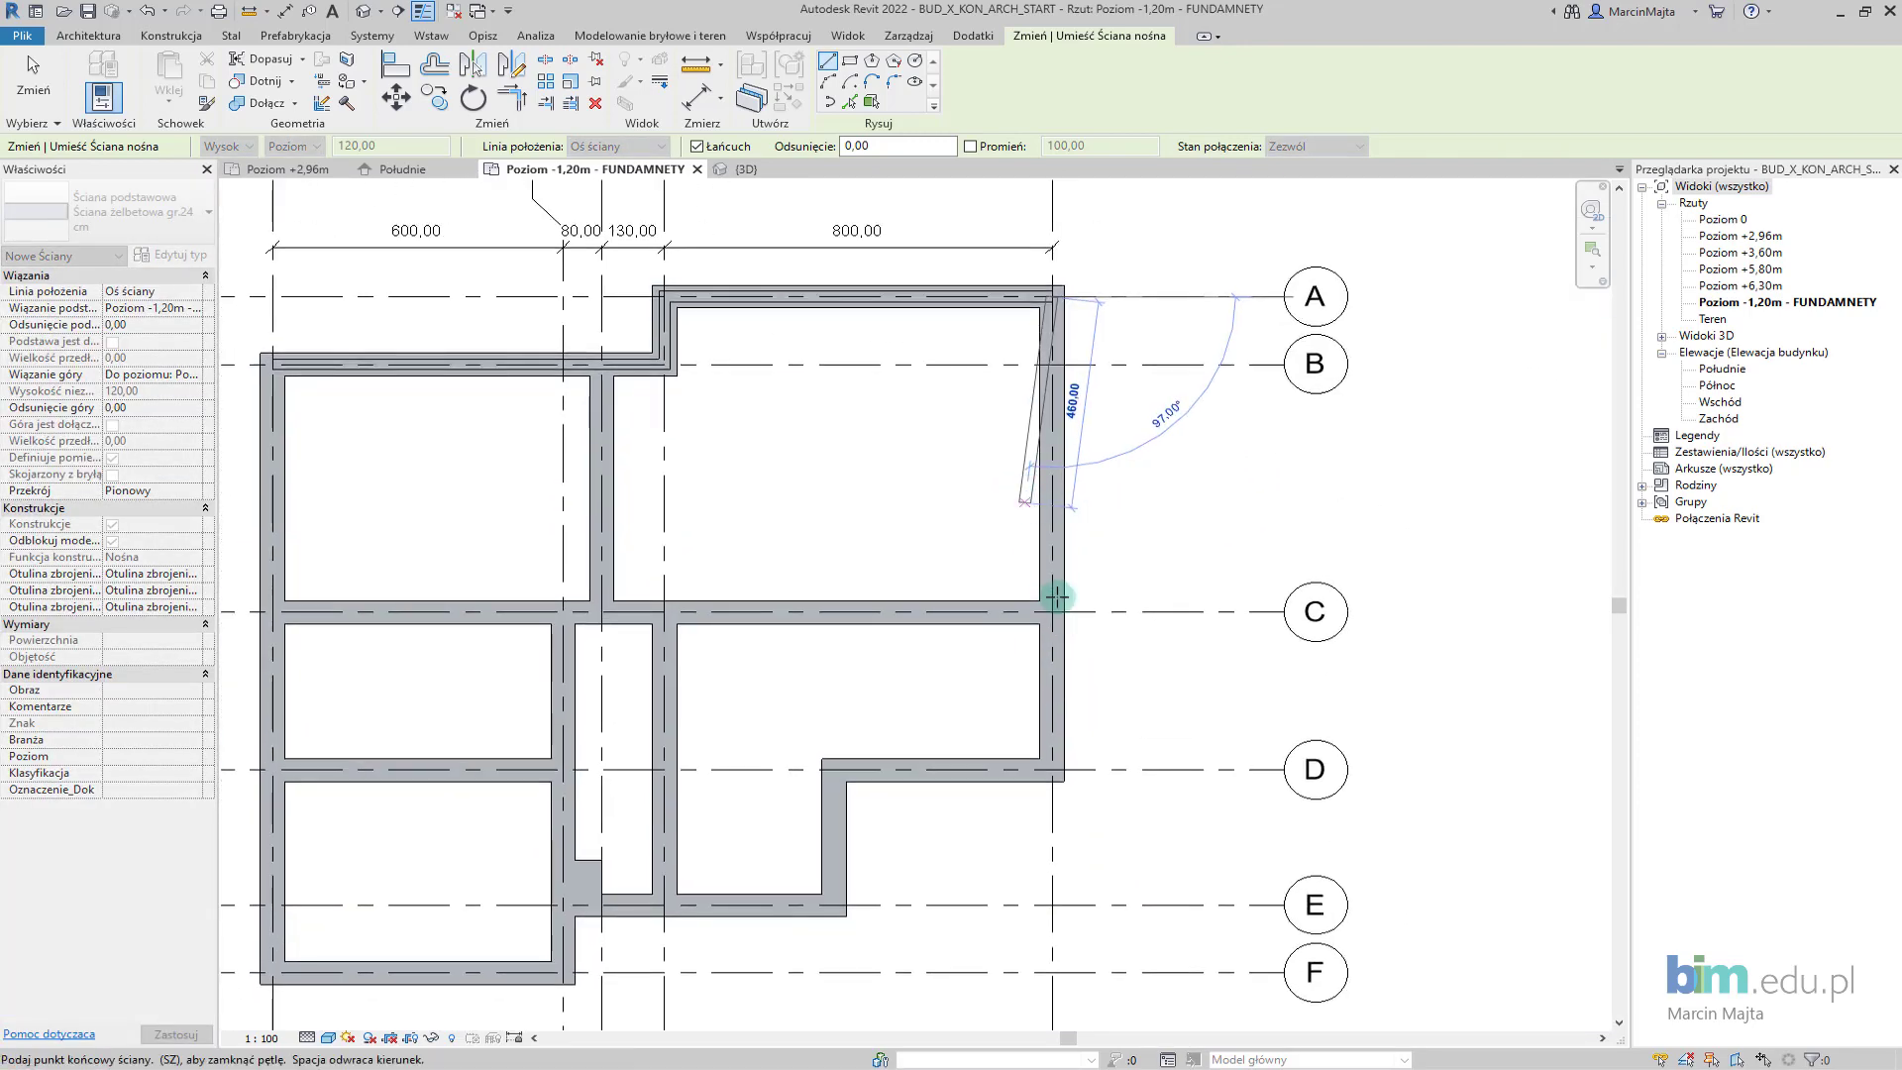
{"action": "scroll", "coordinate": [1046, 591], "scroll_direction": "up", "scroll_amount": 2}
{"action": "middle_click_drag", "start_coordinate": [1040, 812], "coordinate": [1040, 582]}
{"action": "scroll", "coordinate": [1040, 664], "scroll_direction": "up", "scroll_amount": 2}
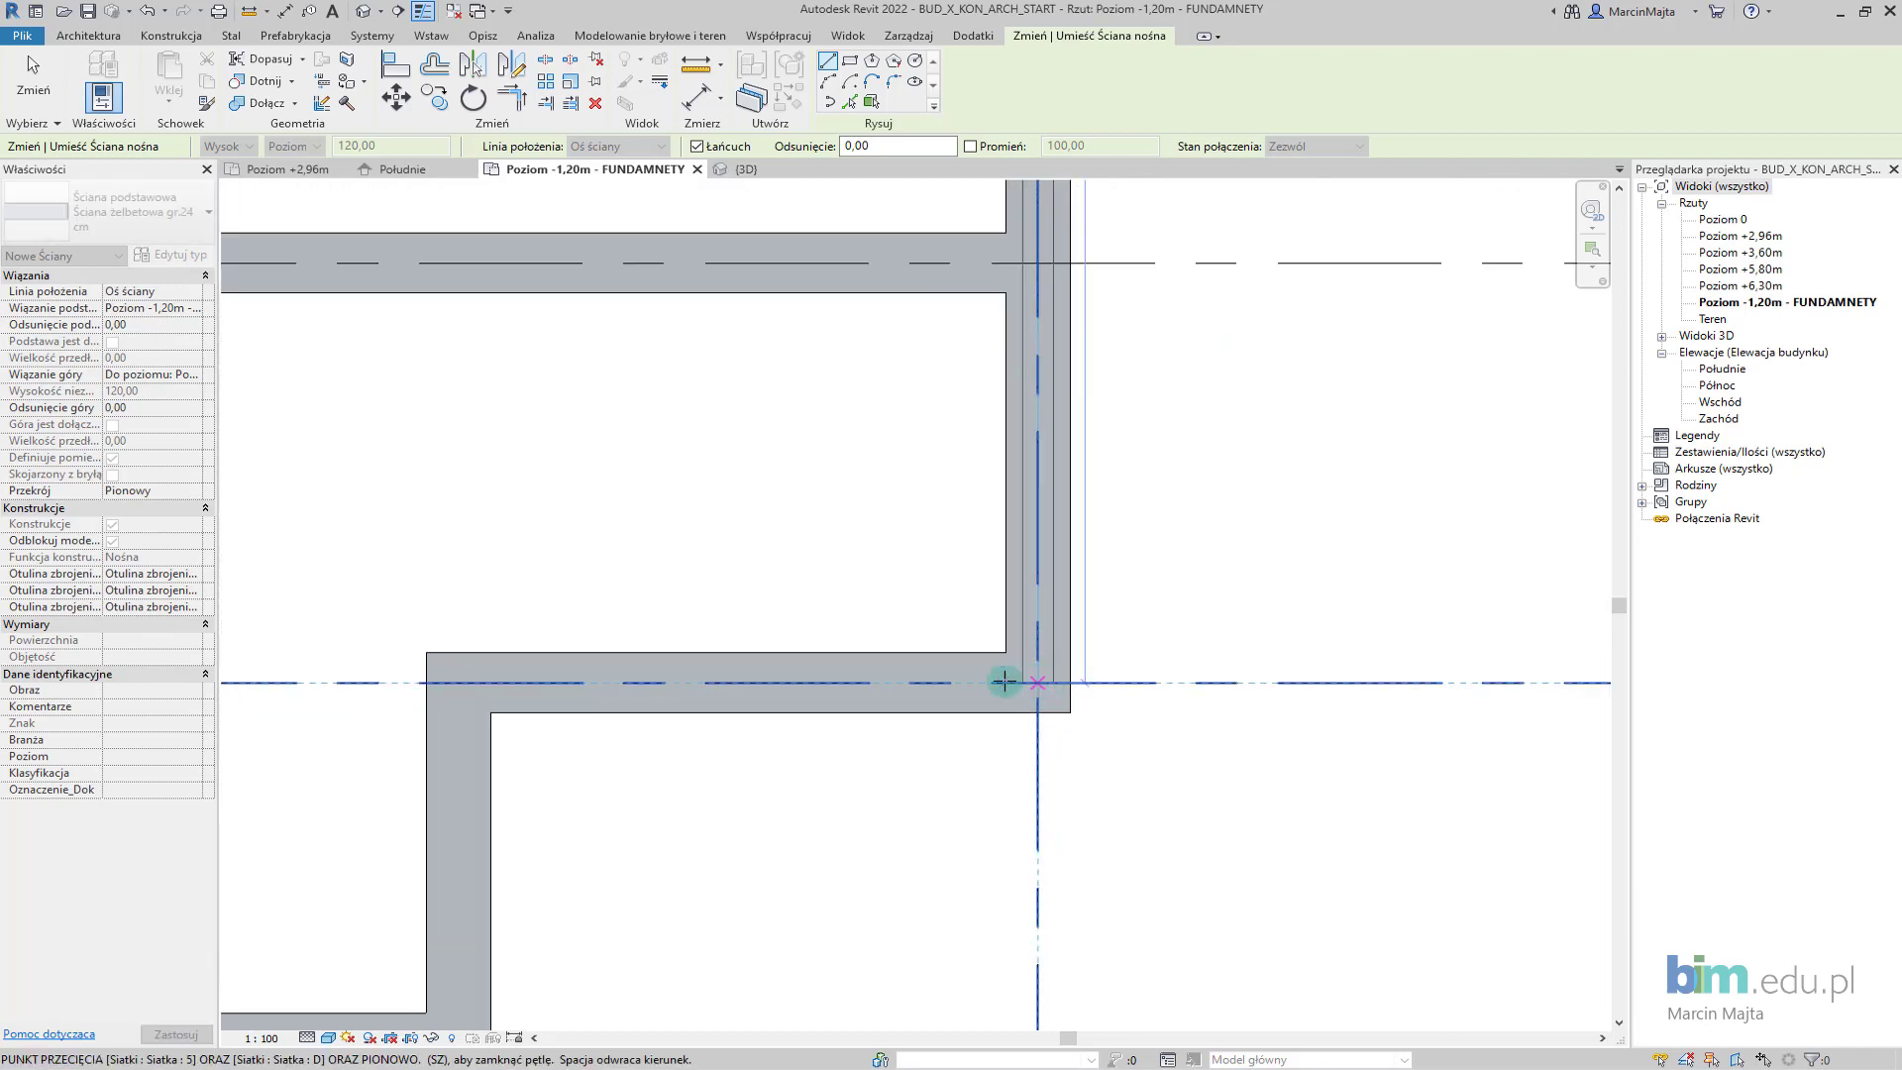
{"action": "left_click", "coordinate": [1003, 681]}
{"action": "scroll", "coordinate": [790, 637], "scroll_direction": "down", "scroll_amount": 1}
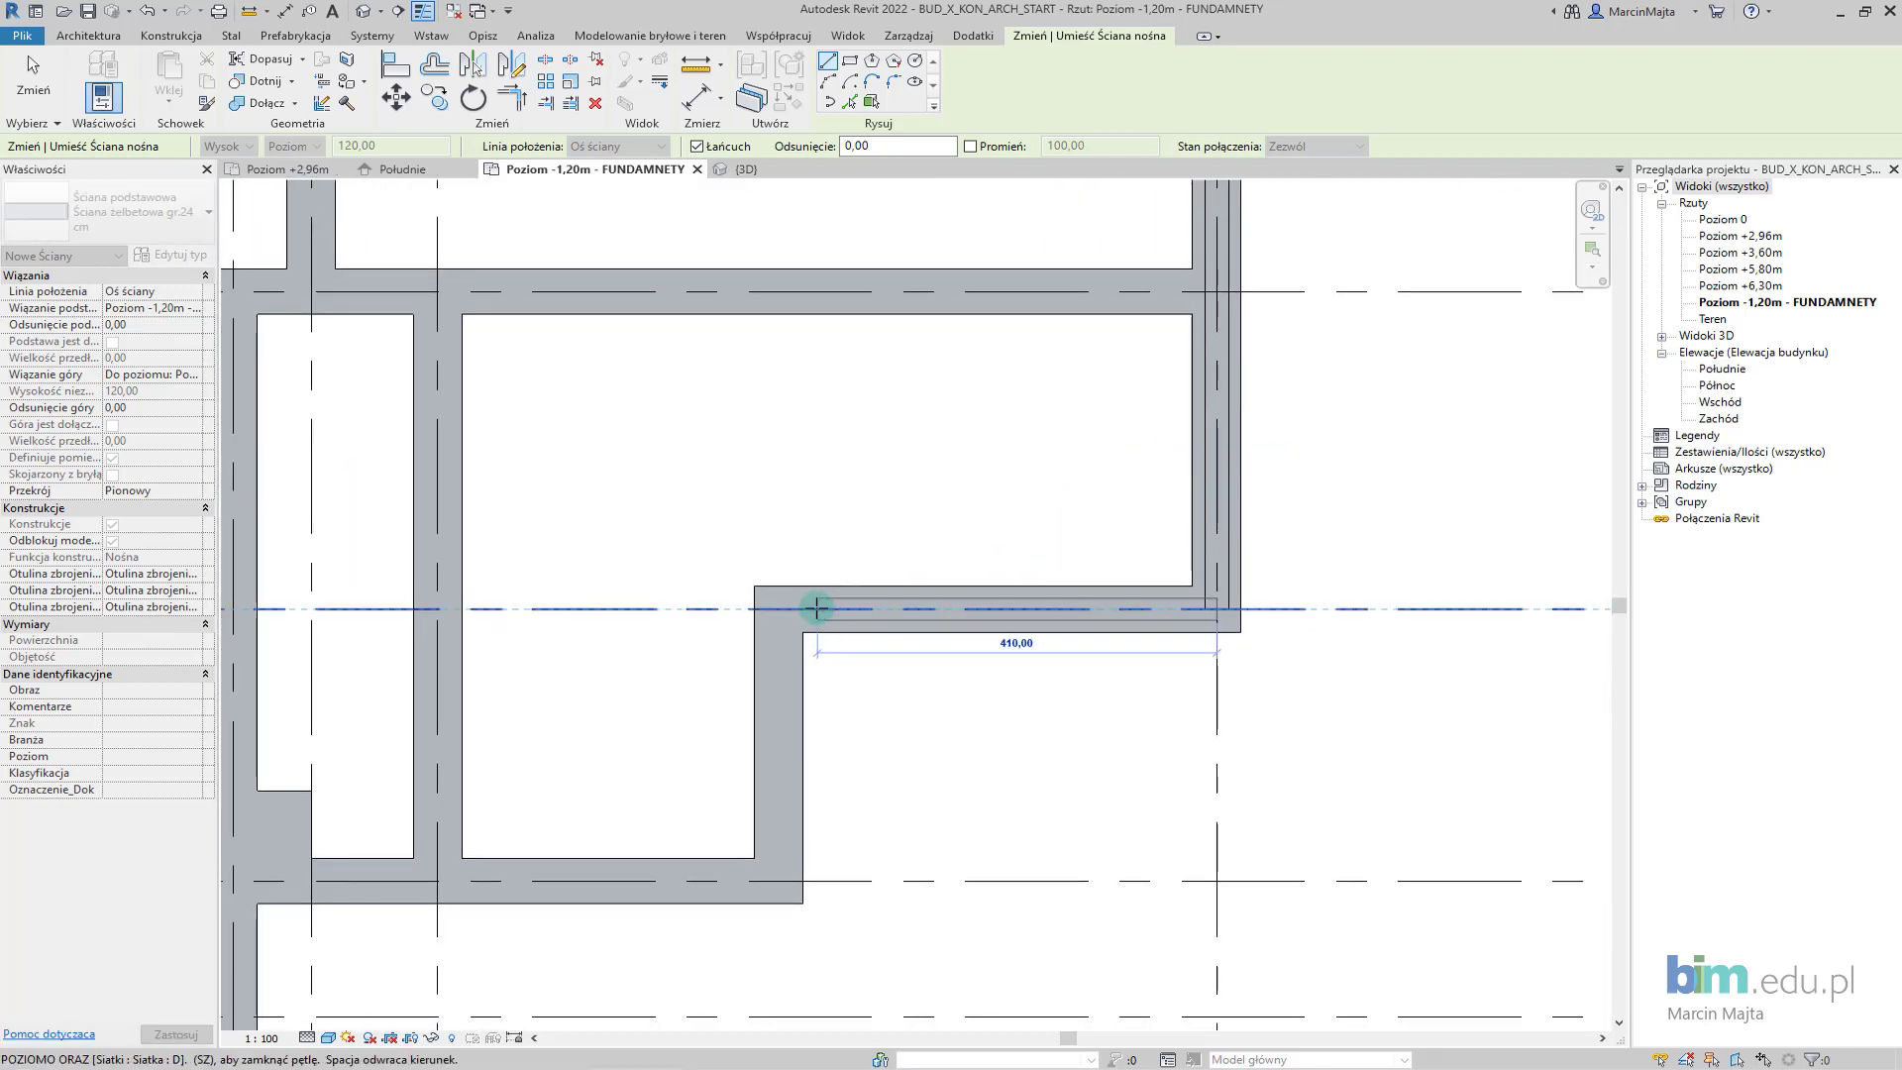
{"action": "left_click", "coordinate": [816, 609]}
{"action": "key", "text": "Escape"}
Draw walls on grid E to the existing wall, plus a horizontal wall to the right outer wall.
{"action": "left_click", "coordinate": [778, 880]}
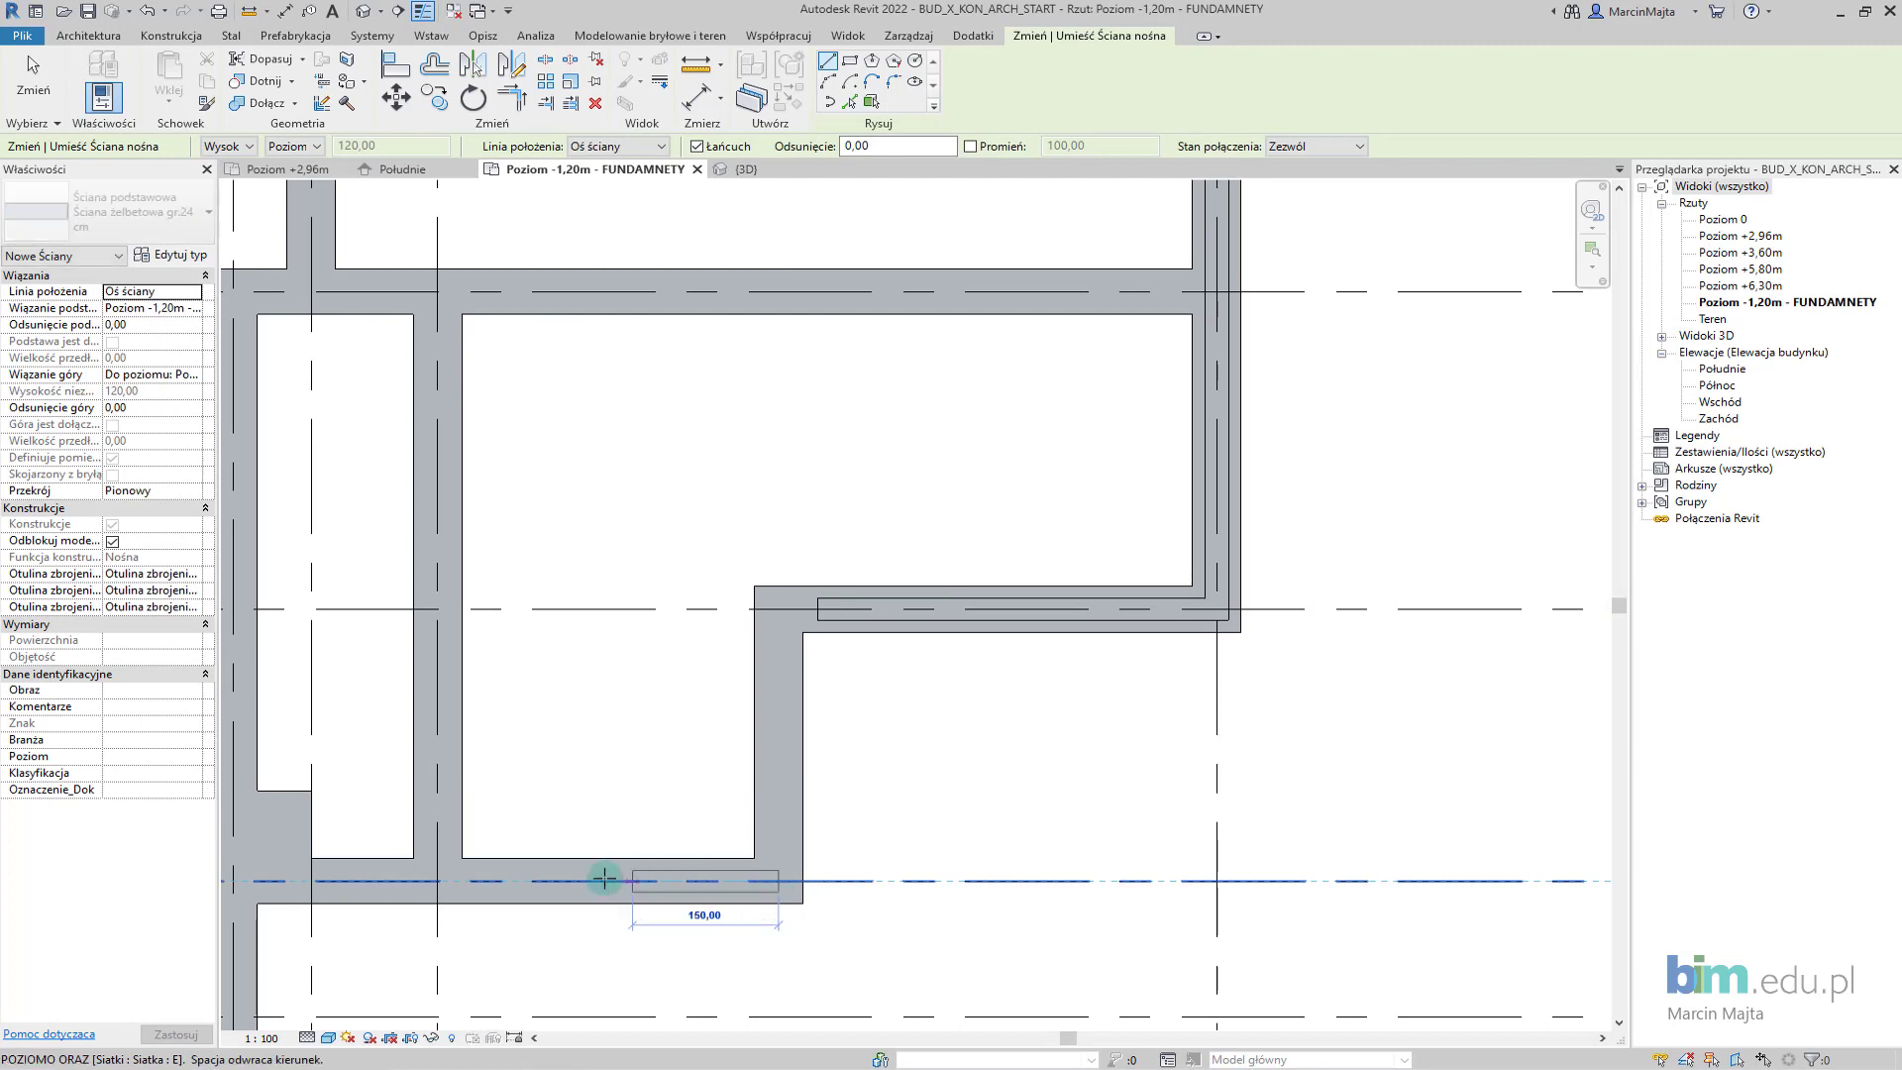
{"action": "scroll", "coordinate": [475, 882], "scroll_direction": "up", "scroll_amount": 1}
{"action": "middle_click_drag", "start_coordinate": [509, 870], "coordinate": [807, 755]}
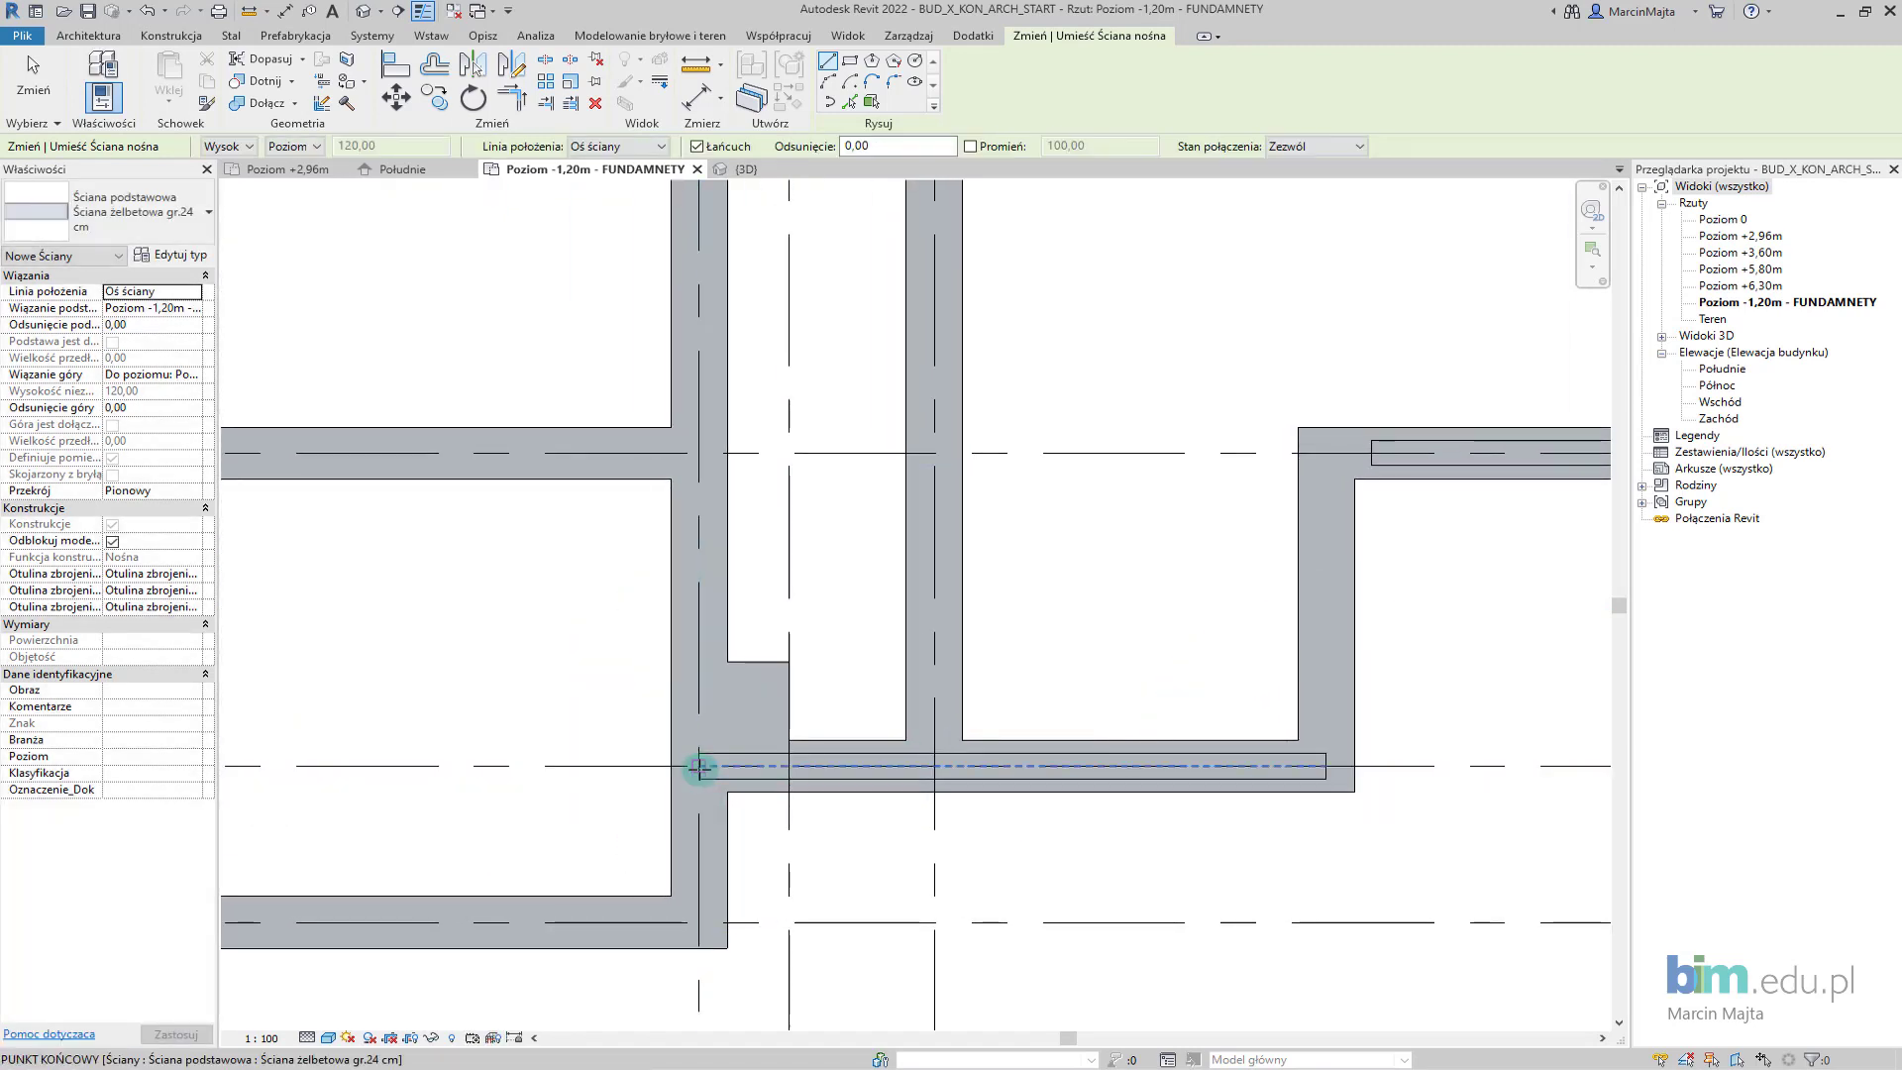
{"action": "left_click", "coordinate": [700, 765]}
{"action": "scroll", "coordinate": [683, 500], "scroll_direction": "down", "scroll_amount": 2}
{"action": "scroll", "coordinate": [773, 783], "scroll_direction": "up", "scroll_amount": 2}
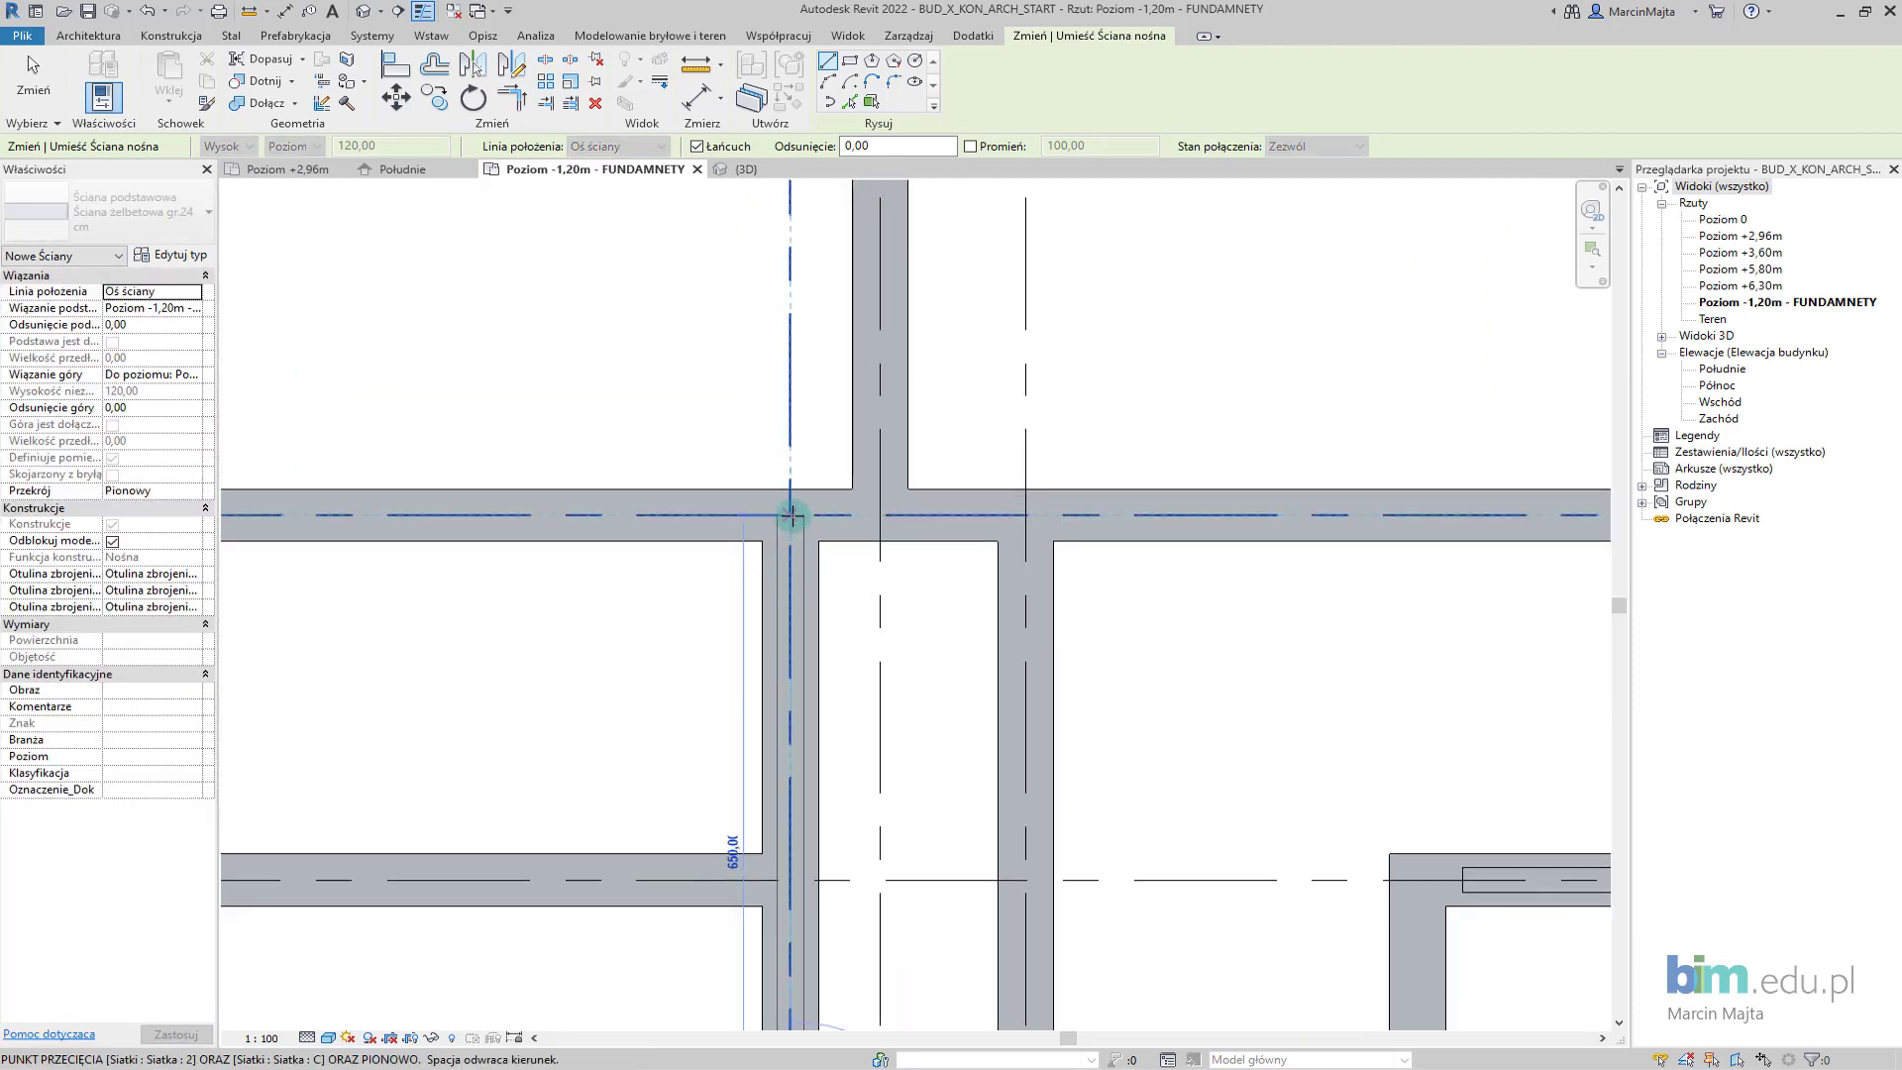
{"action": "left_click", "coordinate": [791, 515]}
{"action": "scroll", "coordinate": [872, 594], "scroll_direction": "down", "scroll_amount": 2}
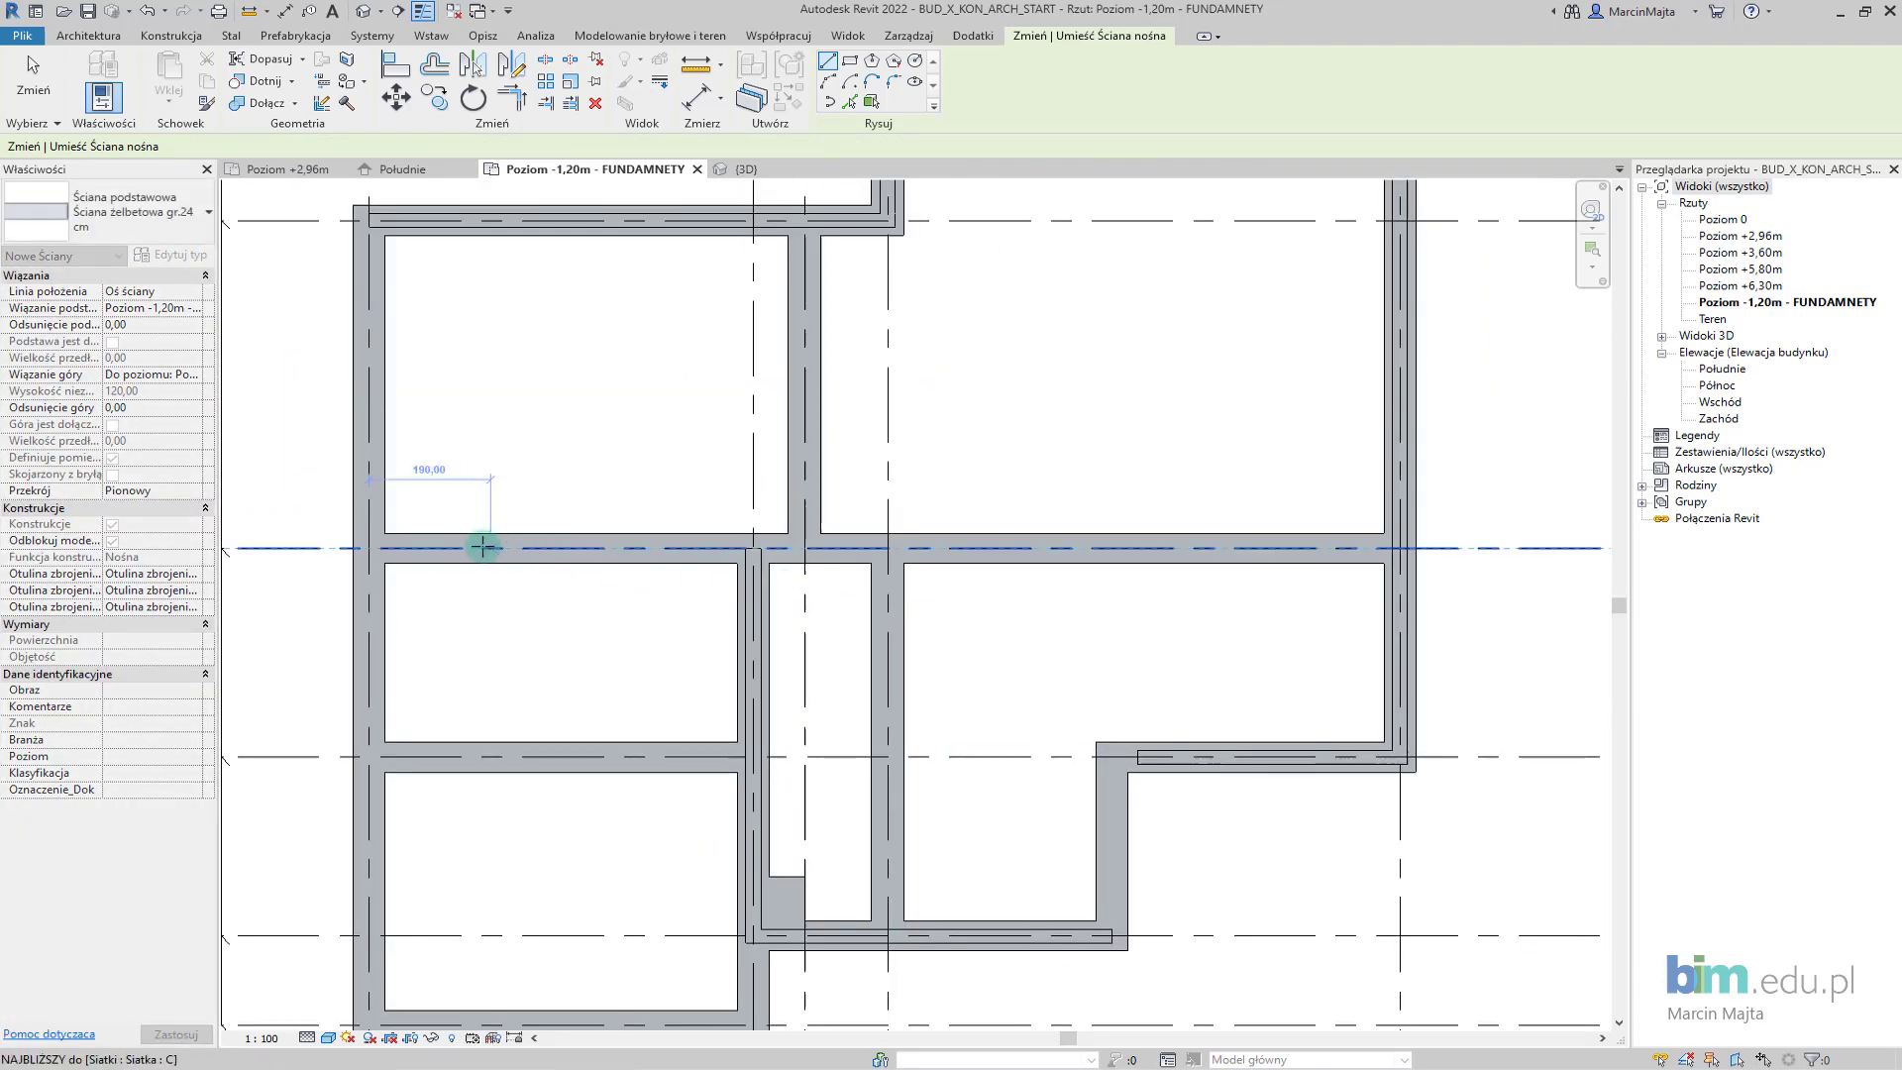
{"action": "left_click", "coordinate": [367, 542]}
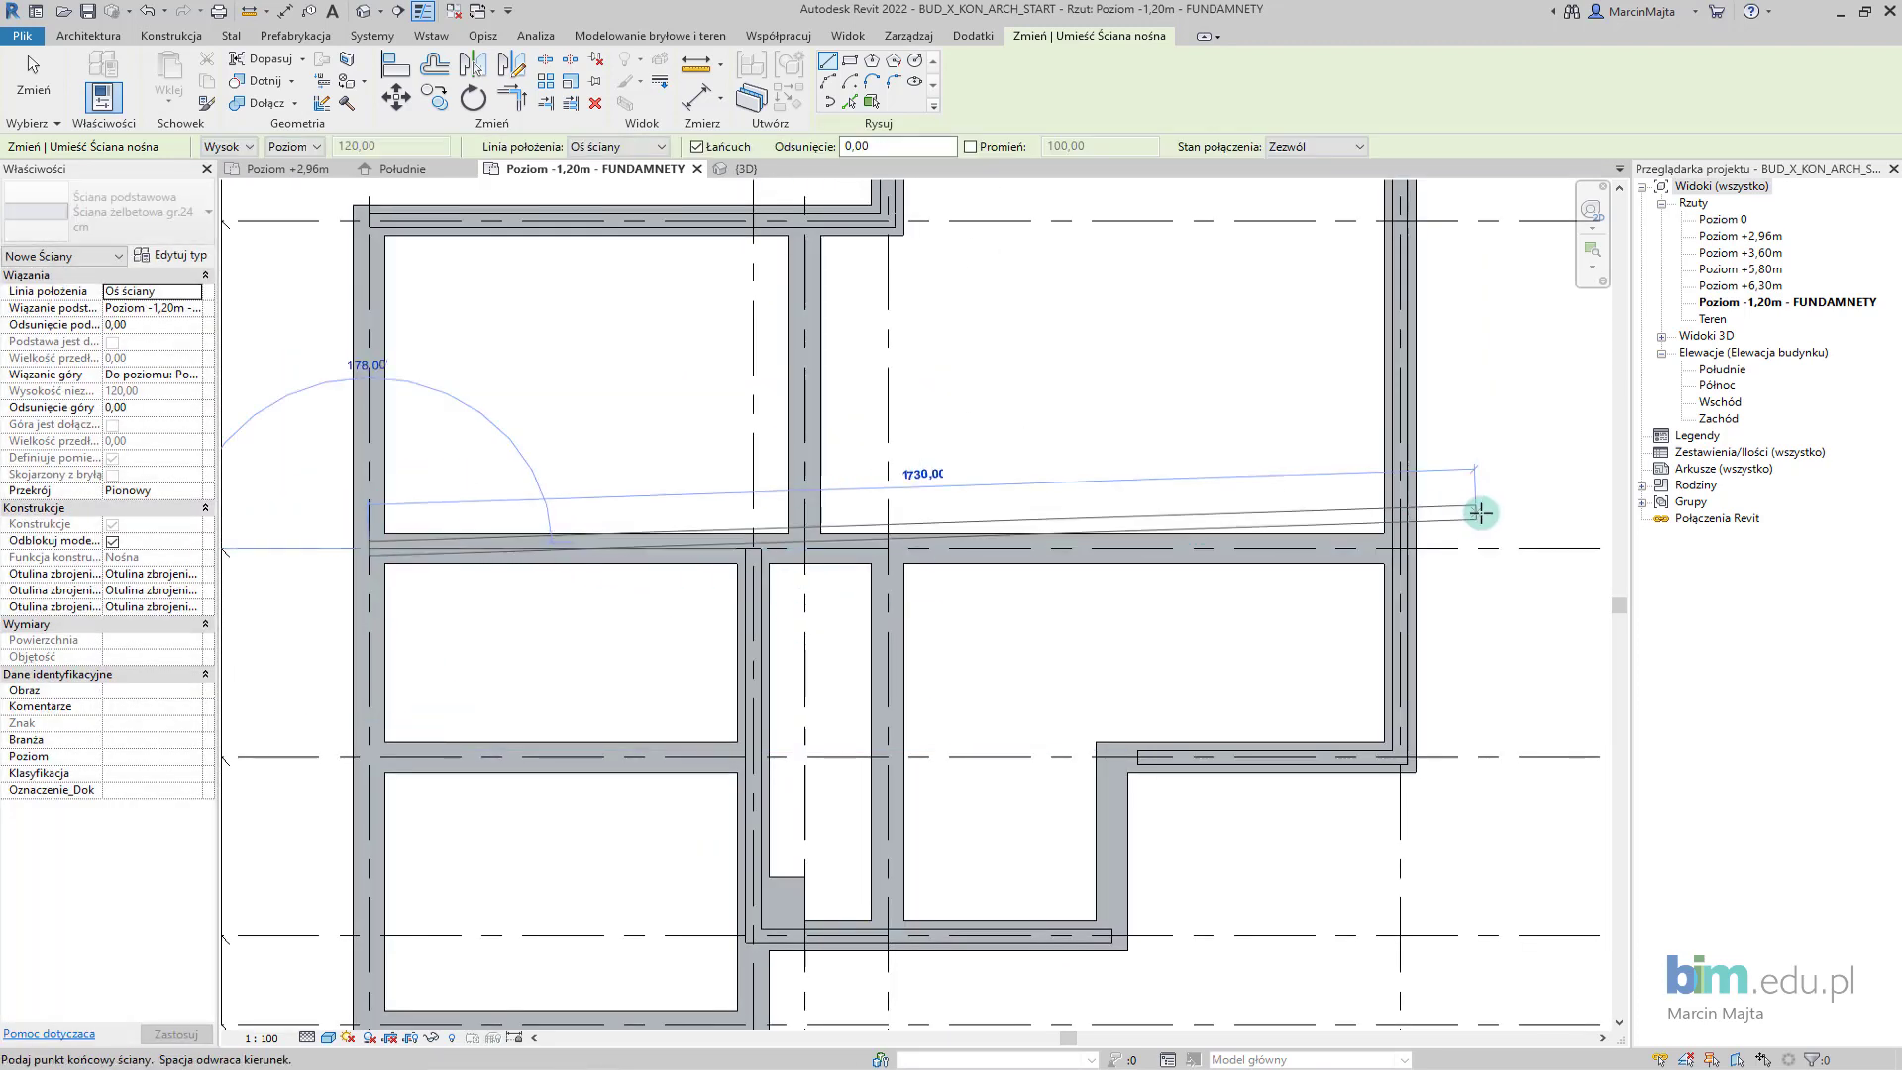
{"action": "left_click", "coordinate": [1208, 583]}
{"action": "scroll", "coordinate": [1095, 497], "scroll_direction": "down", "scroll_amount": 2}
{"action": "key", "text": "Escape"}
Abandon a wall at the T-junction and draw a short 170 cm vertical inner wall.
{"action": "scroll", "coordinate": [1053, 466], "scroll_direction": "down", "scroll_amount": 1}
{"action": "scroll", "coordinate": [994, 455], "scroll_direction": "up", "scroll_amount": 3}
{"action": "scroll", "coordinate": [966, 421], "scroll_direction": "up", "scroll_amount": 2}
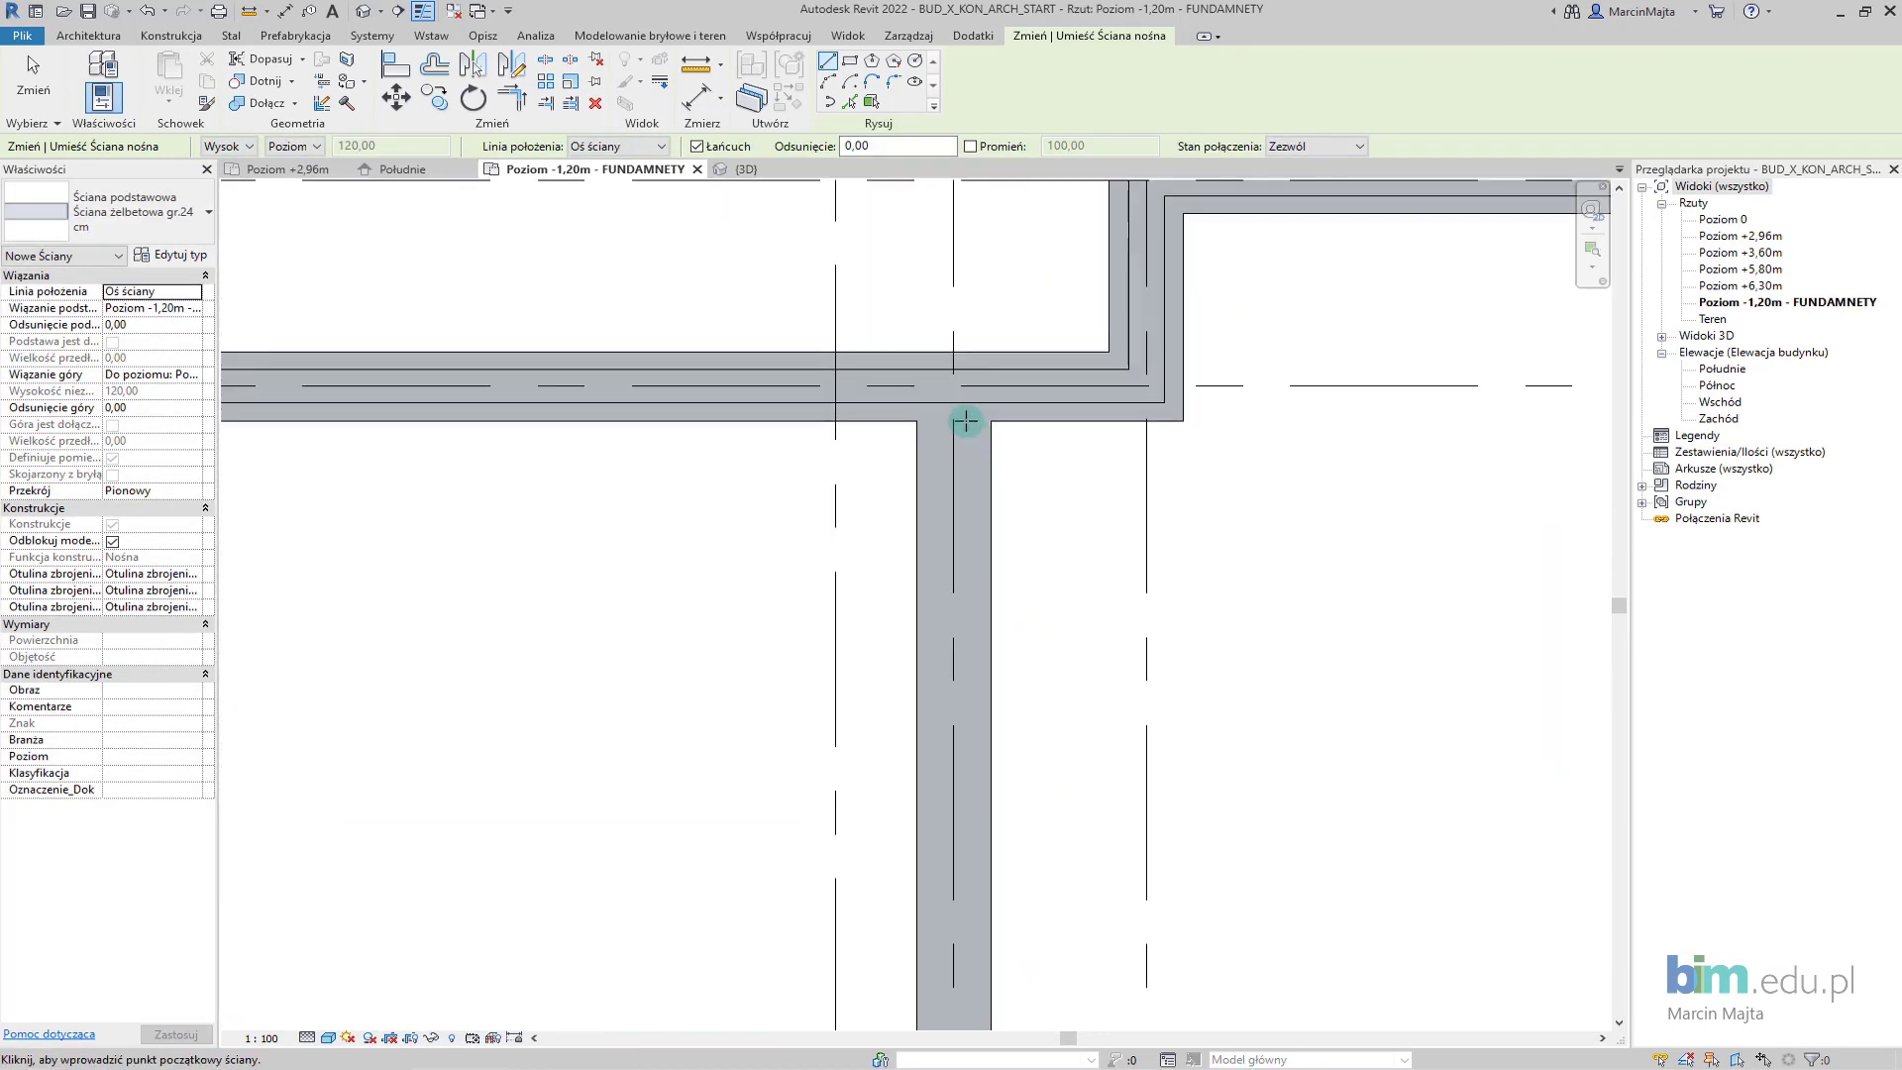
{"action": "left_click", "coordinate": [965, 421]}
{"action": "scroll", "coordinate": [931, 684], "scroll_direction": "down", "scroll_amount": 2}
{"action": "scroll", "coordinate": [863, 778], "scroll_direction": "up", "scroll_amount": 2}
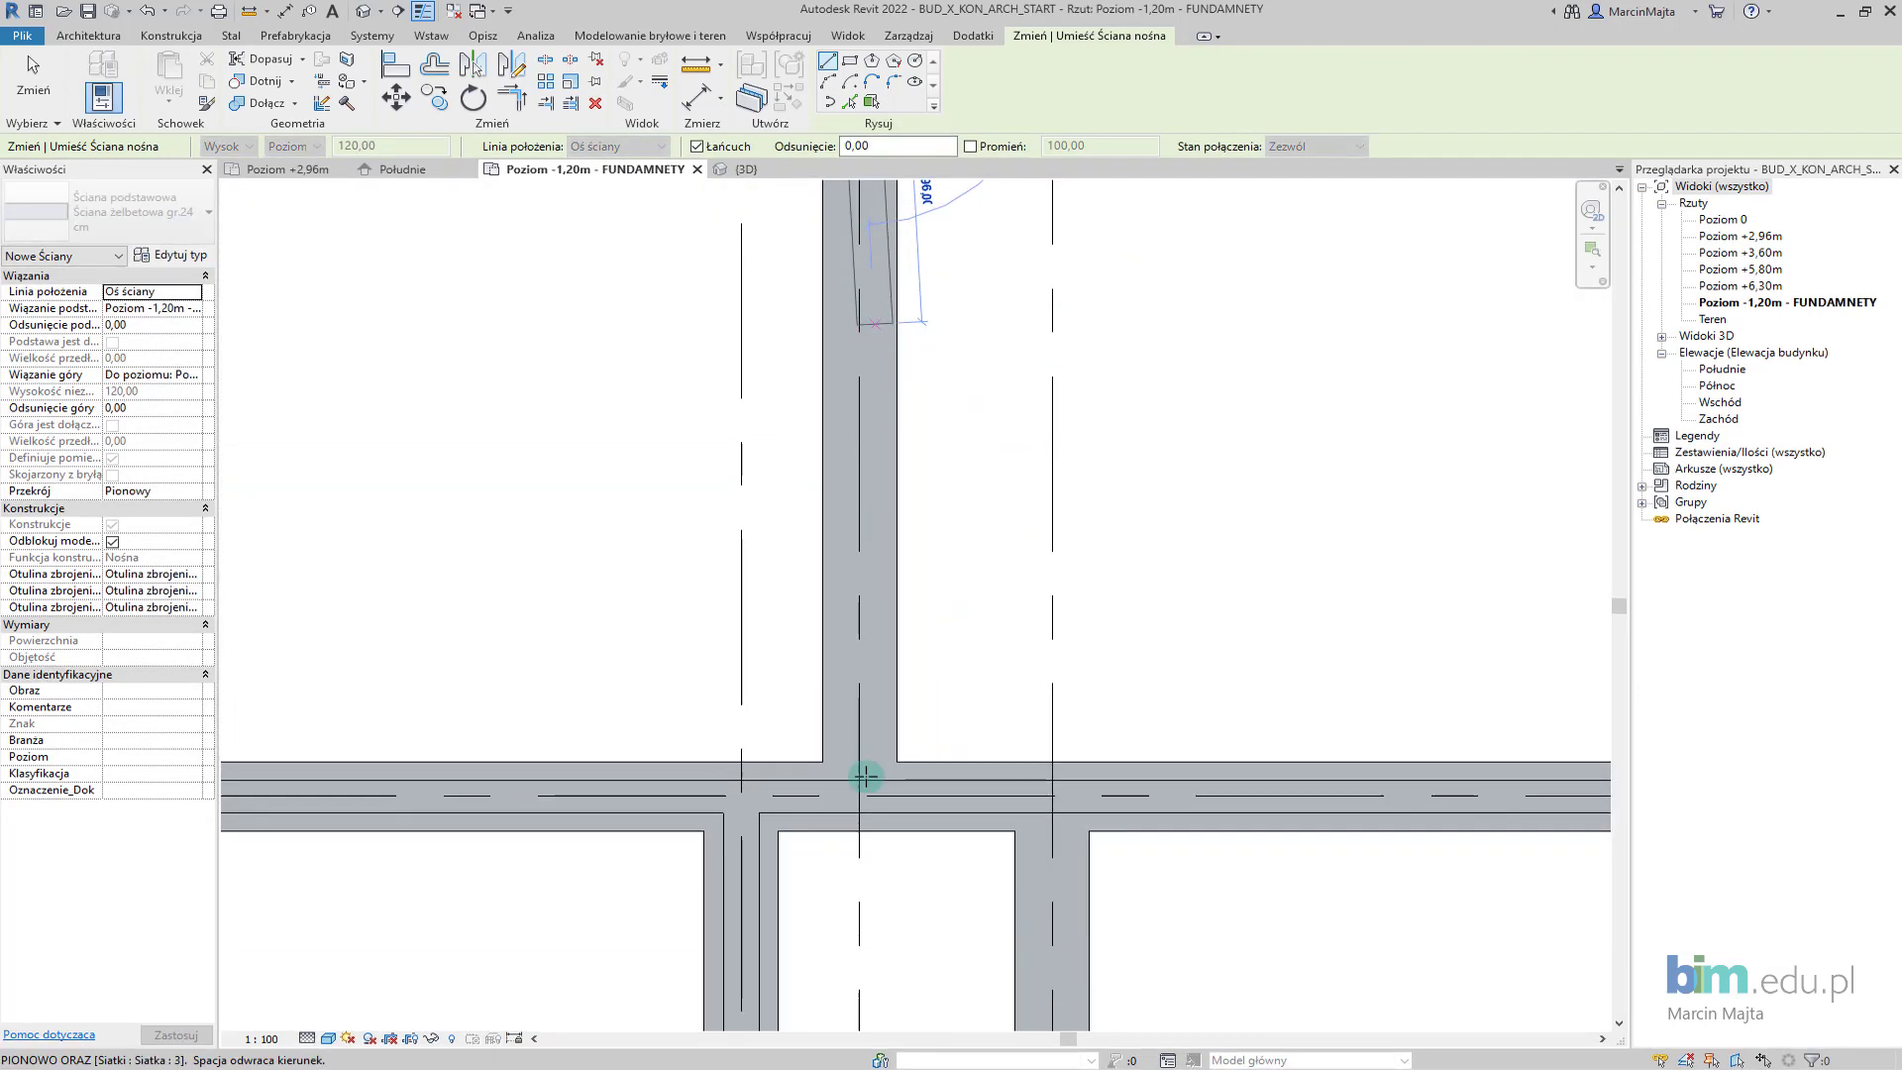
{"action": "scroll", "coordinate": [864, 778], "scroll_direction": "down", "scroll_amount": 4}
{"action": "scroll", "coordinate": [743, 437], "scroll_direction": "up", "scroll_amount": 2}
{"action": "key", "text": "Escape"}
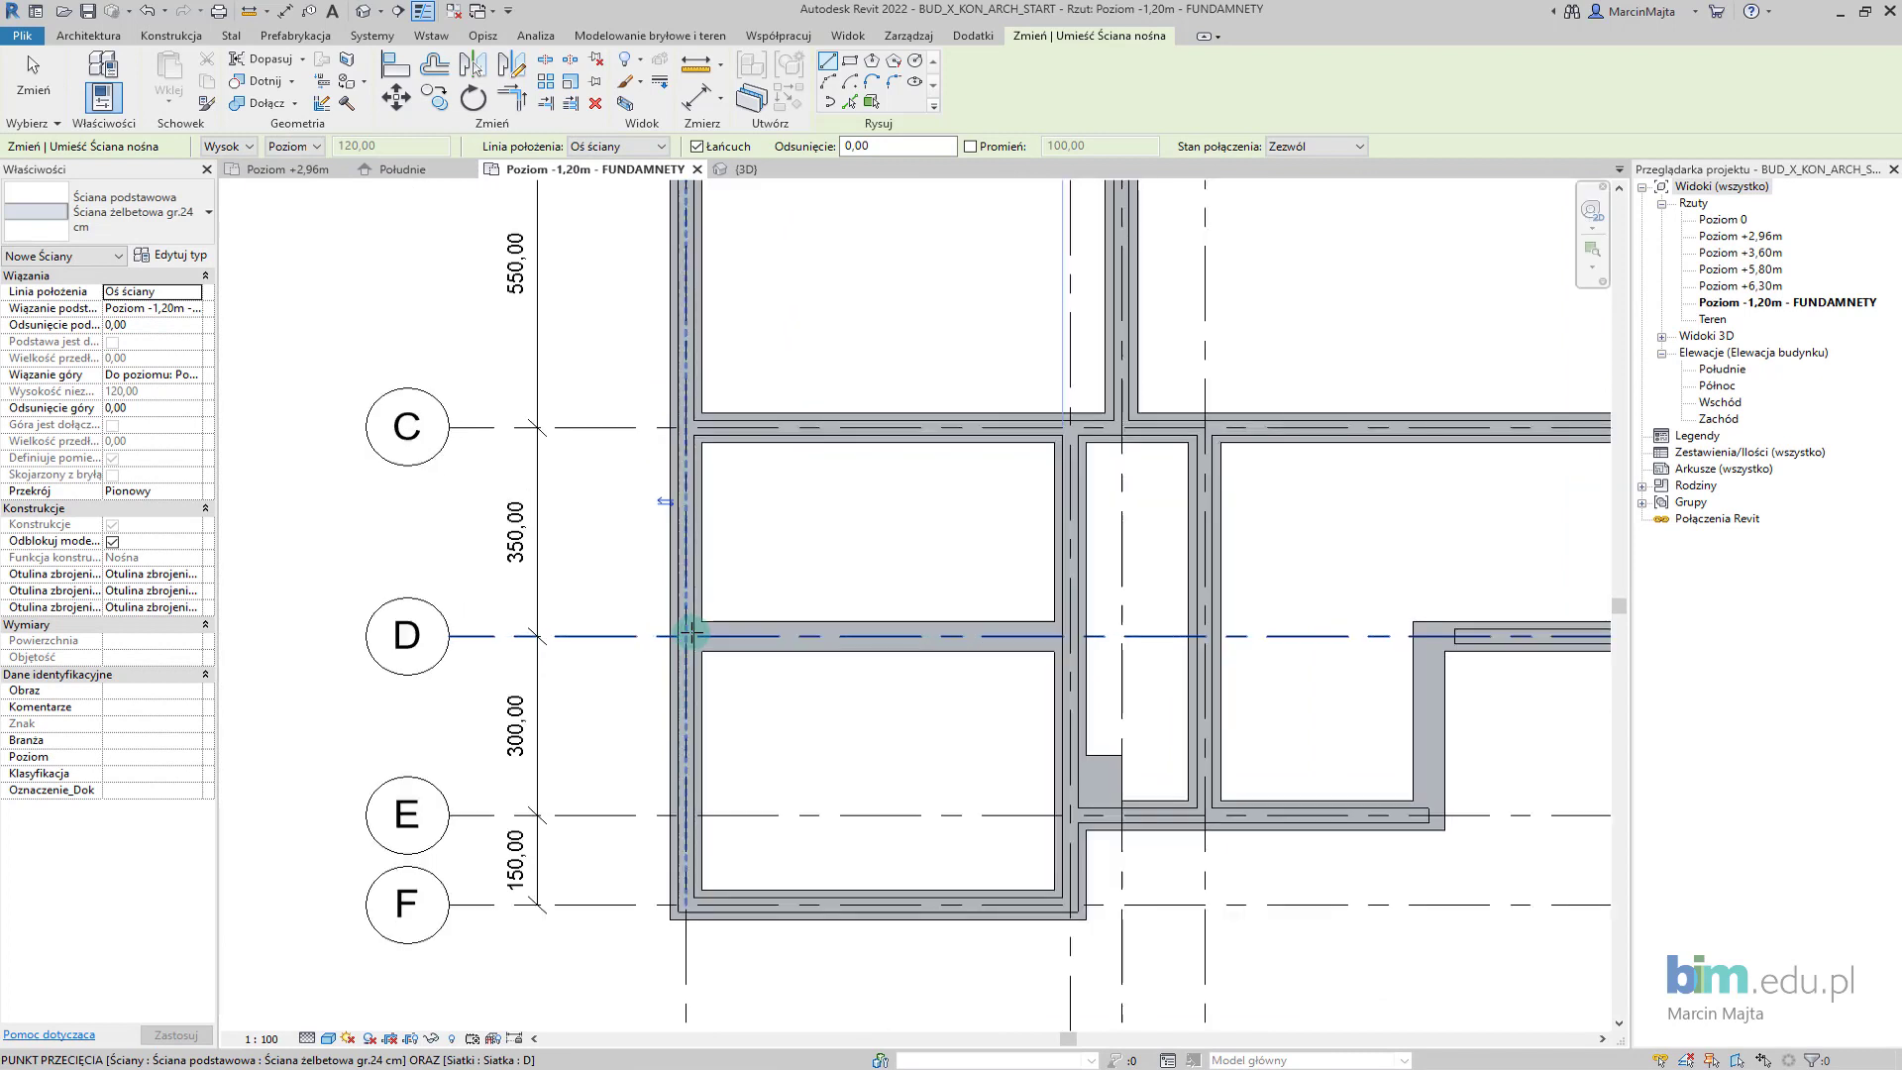
{"action": "scroll", "coordinate": [1232, 684], "scroll_direction": "up", "scroll_amount": 3}
{"action": "middle_click_drag", "start_coordinate": [1231, 683], "coordinate": [1032, 582]}
{"action": "scroll", "coordinate": [1031, 582], "scroll_direction": "up", "scroll_amount": 1}
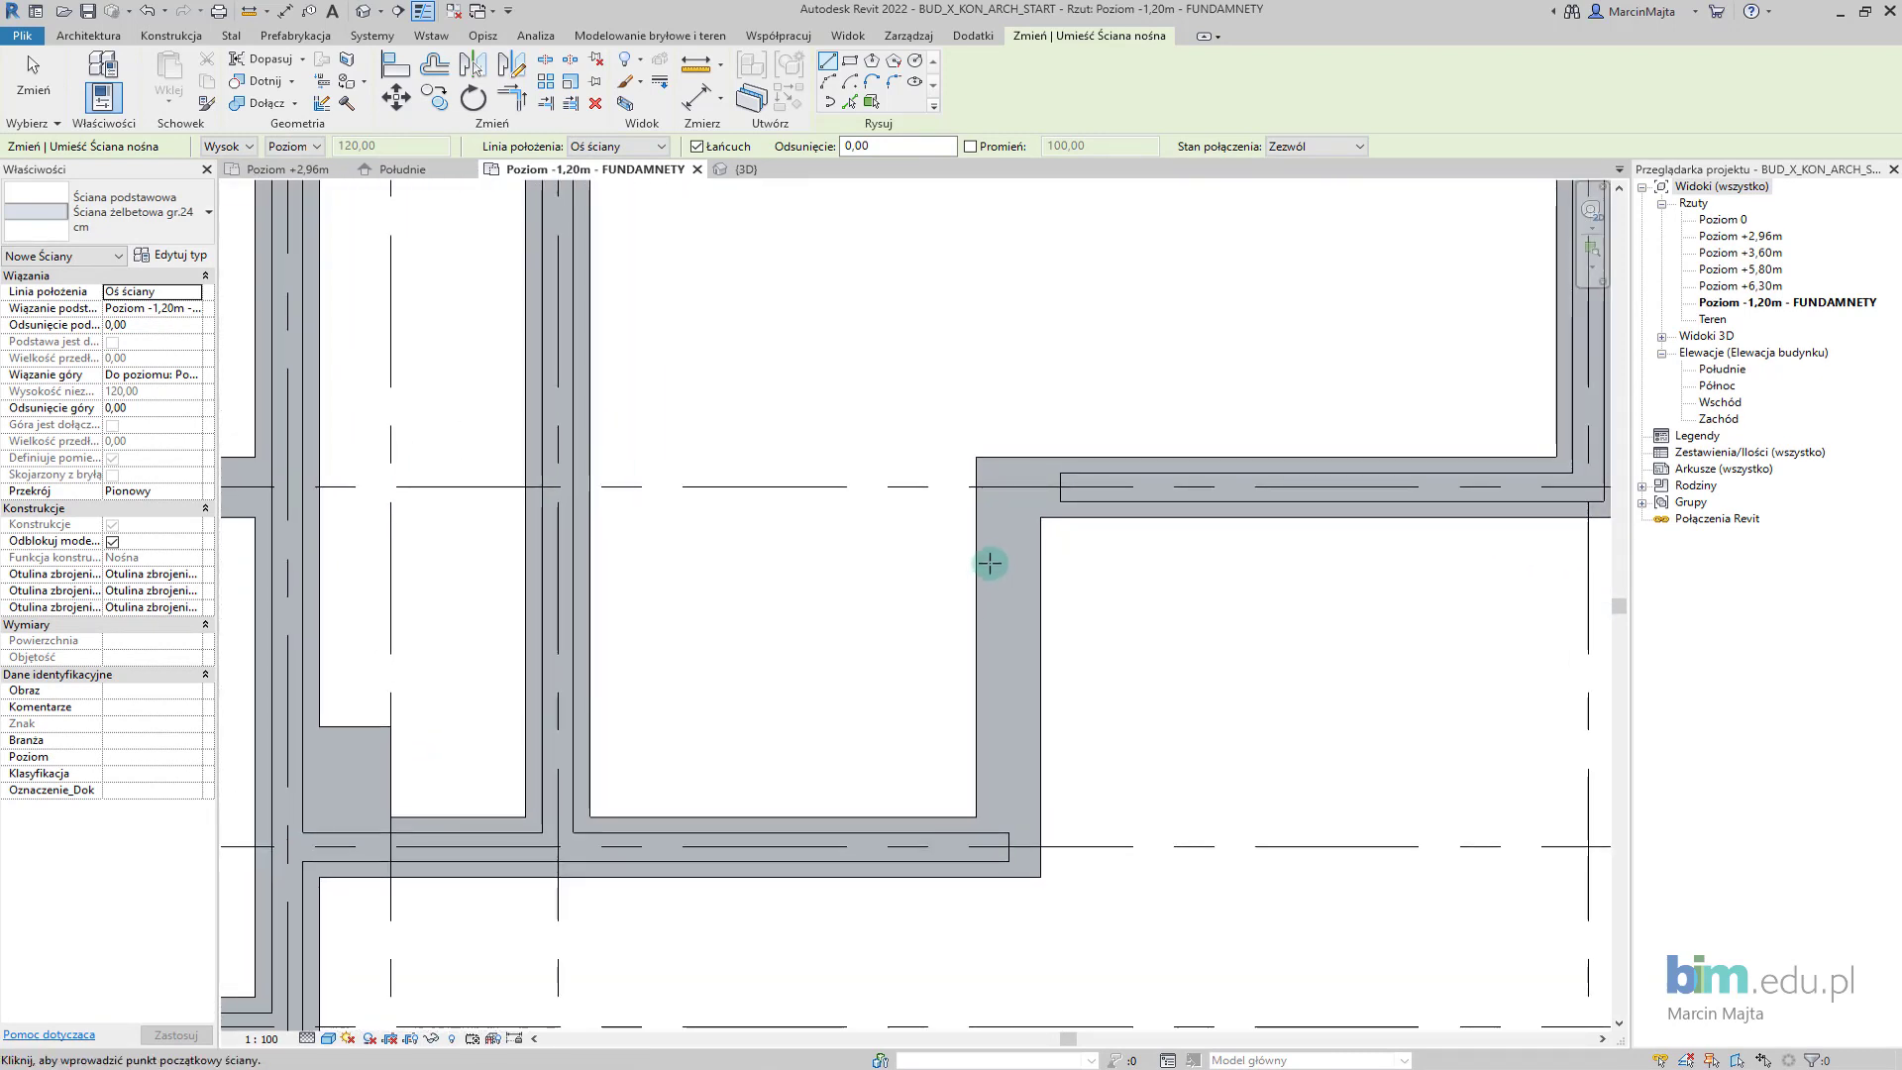
{"action": "left_click", "coordinate": [901, 552]}
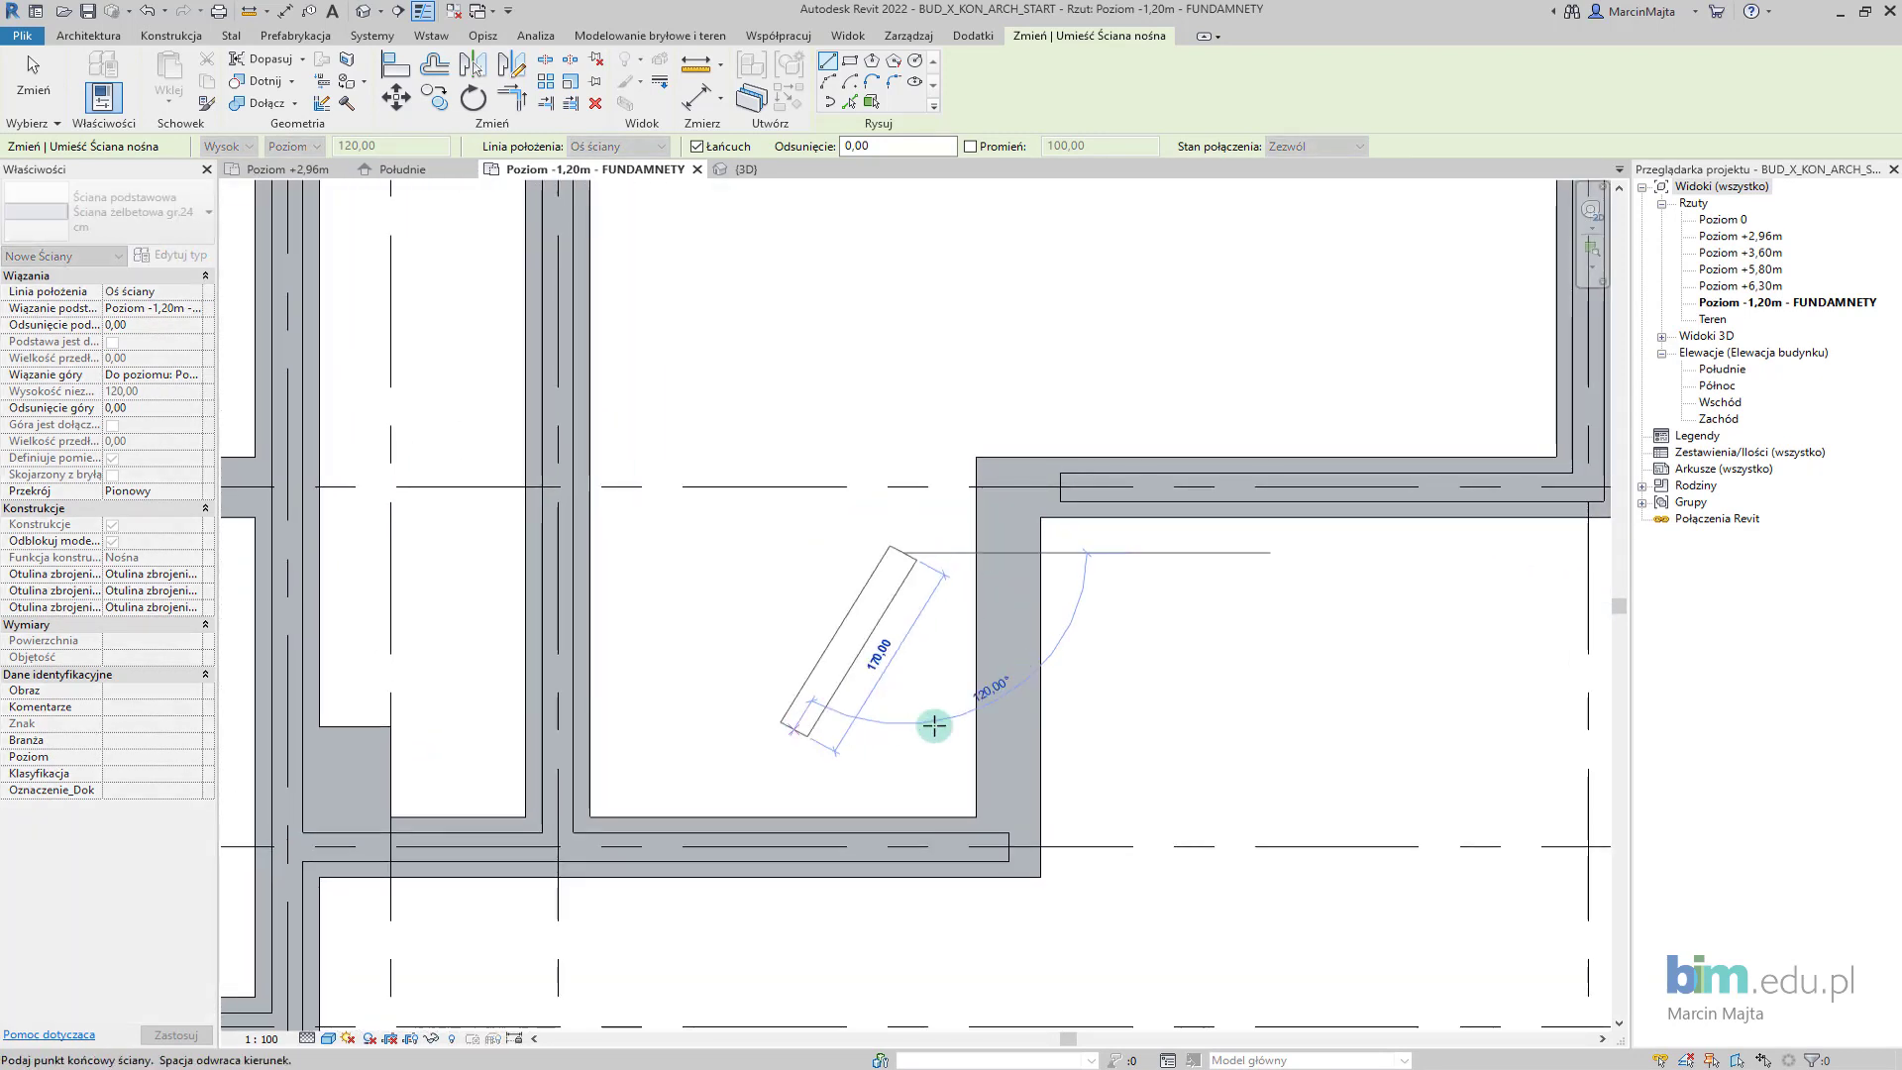
{"action": "left_click", "coordinate": [902, 757]}
{"action": "key", "text": "Escape"}
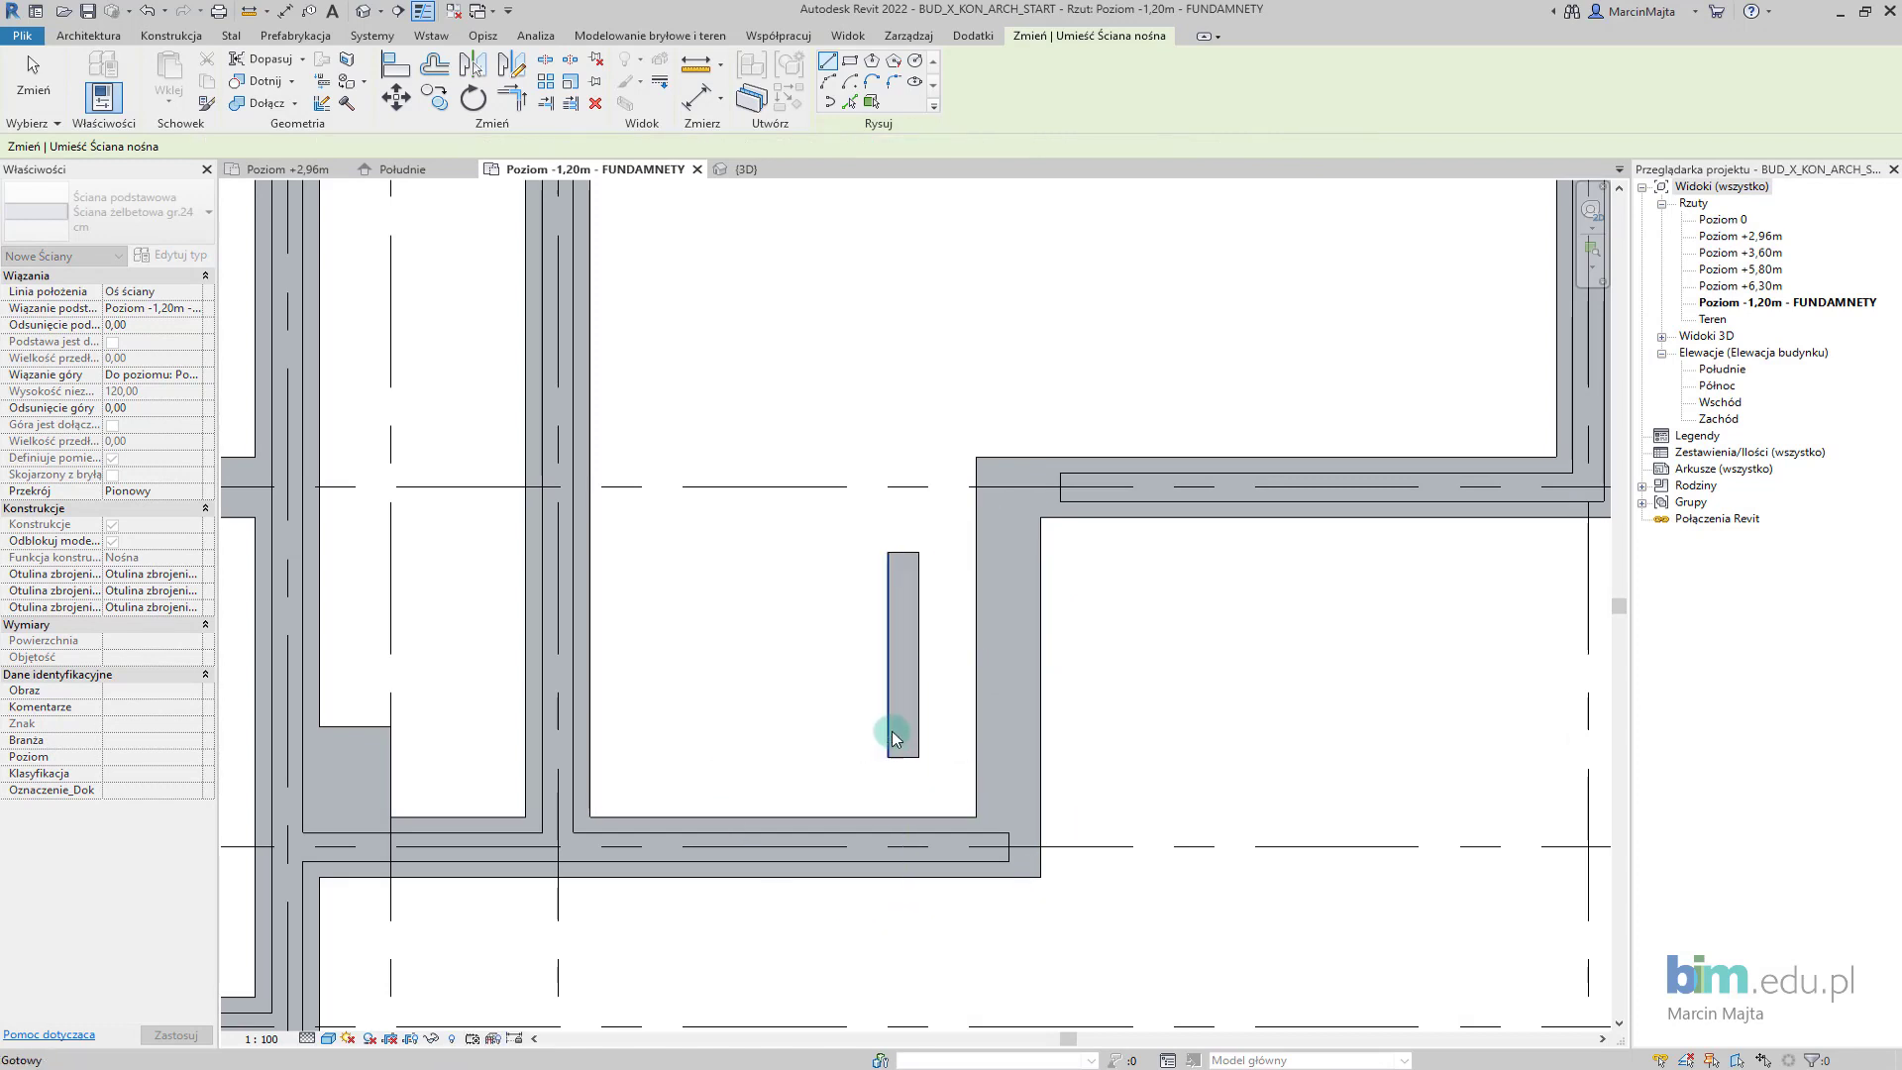
{"action": "key", "text": "Escape"}
Align the 170 cm wall's edge to the footing slab edge using AL.
{"action": "left_click", "coordinate": [901, 695]}
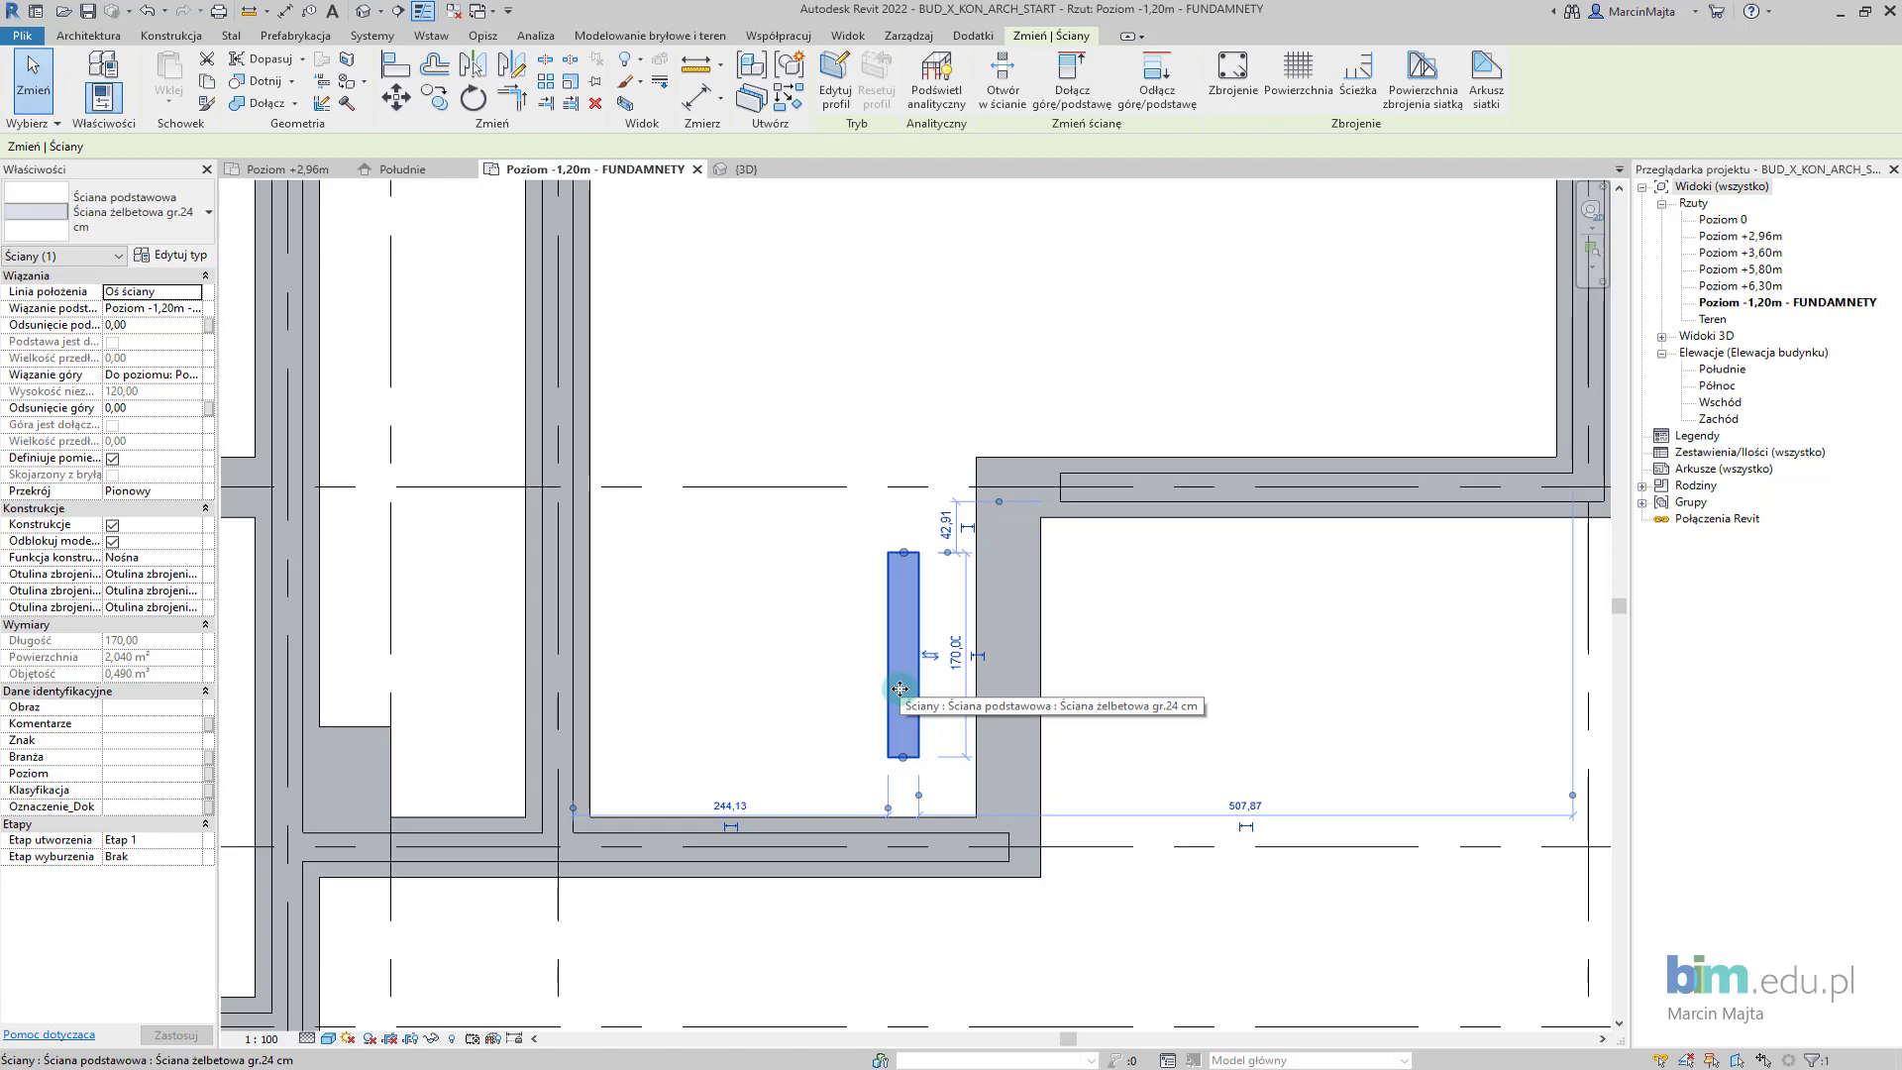
{"action": "key", "text": "a"}
{"action": "key", "text": "l"}
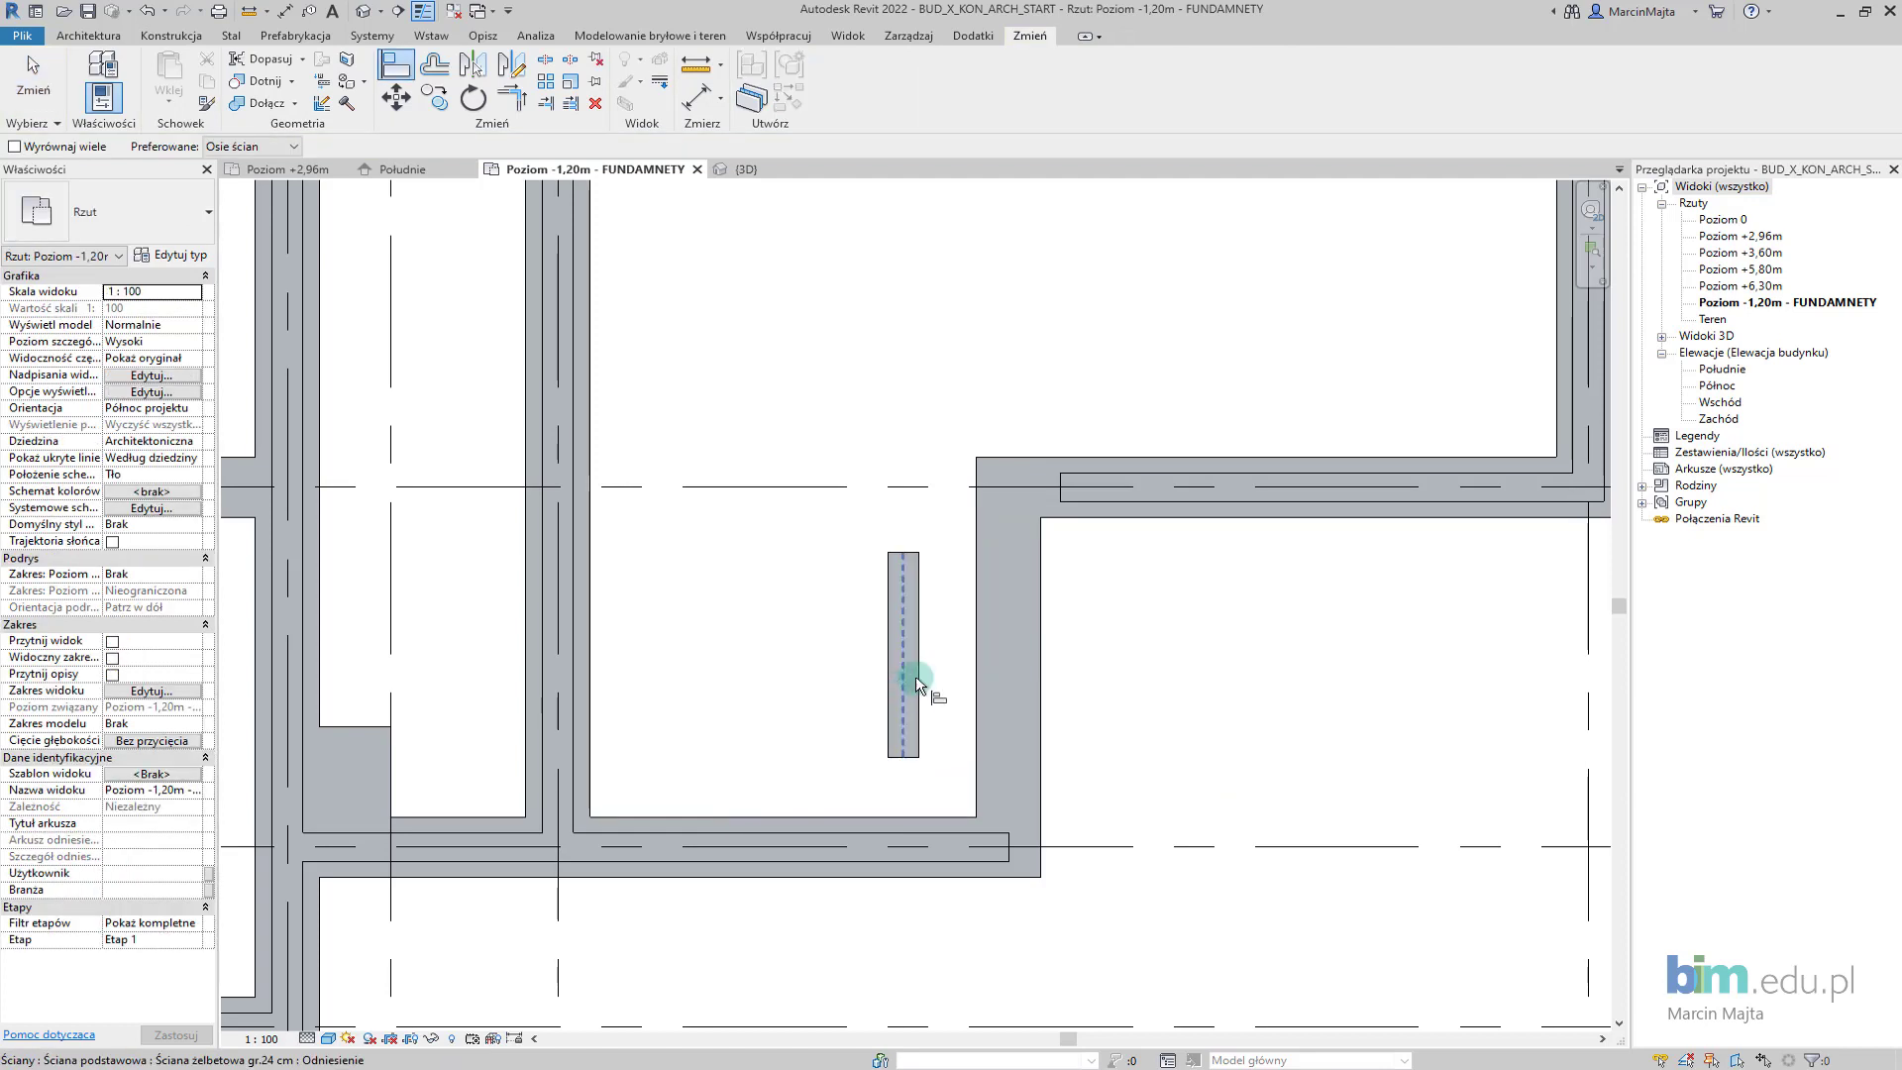
{"action": "left_click", "coordinate": [972, 626]}
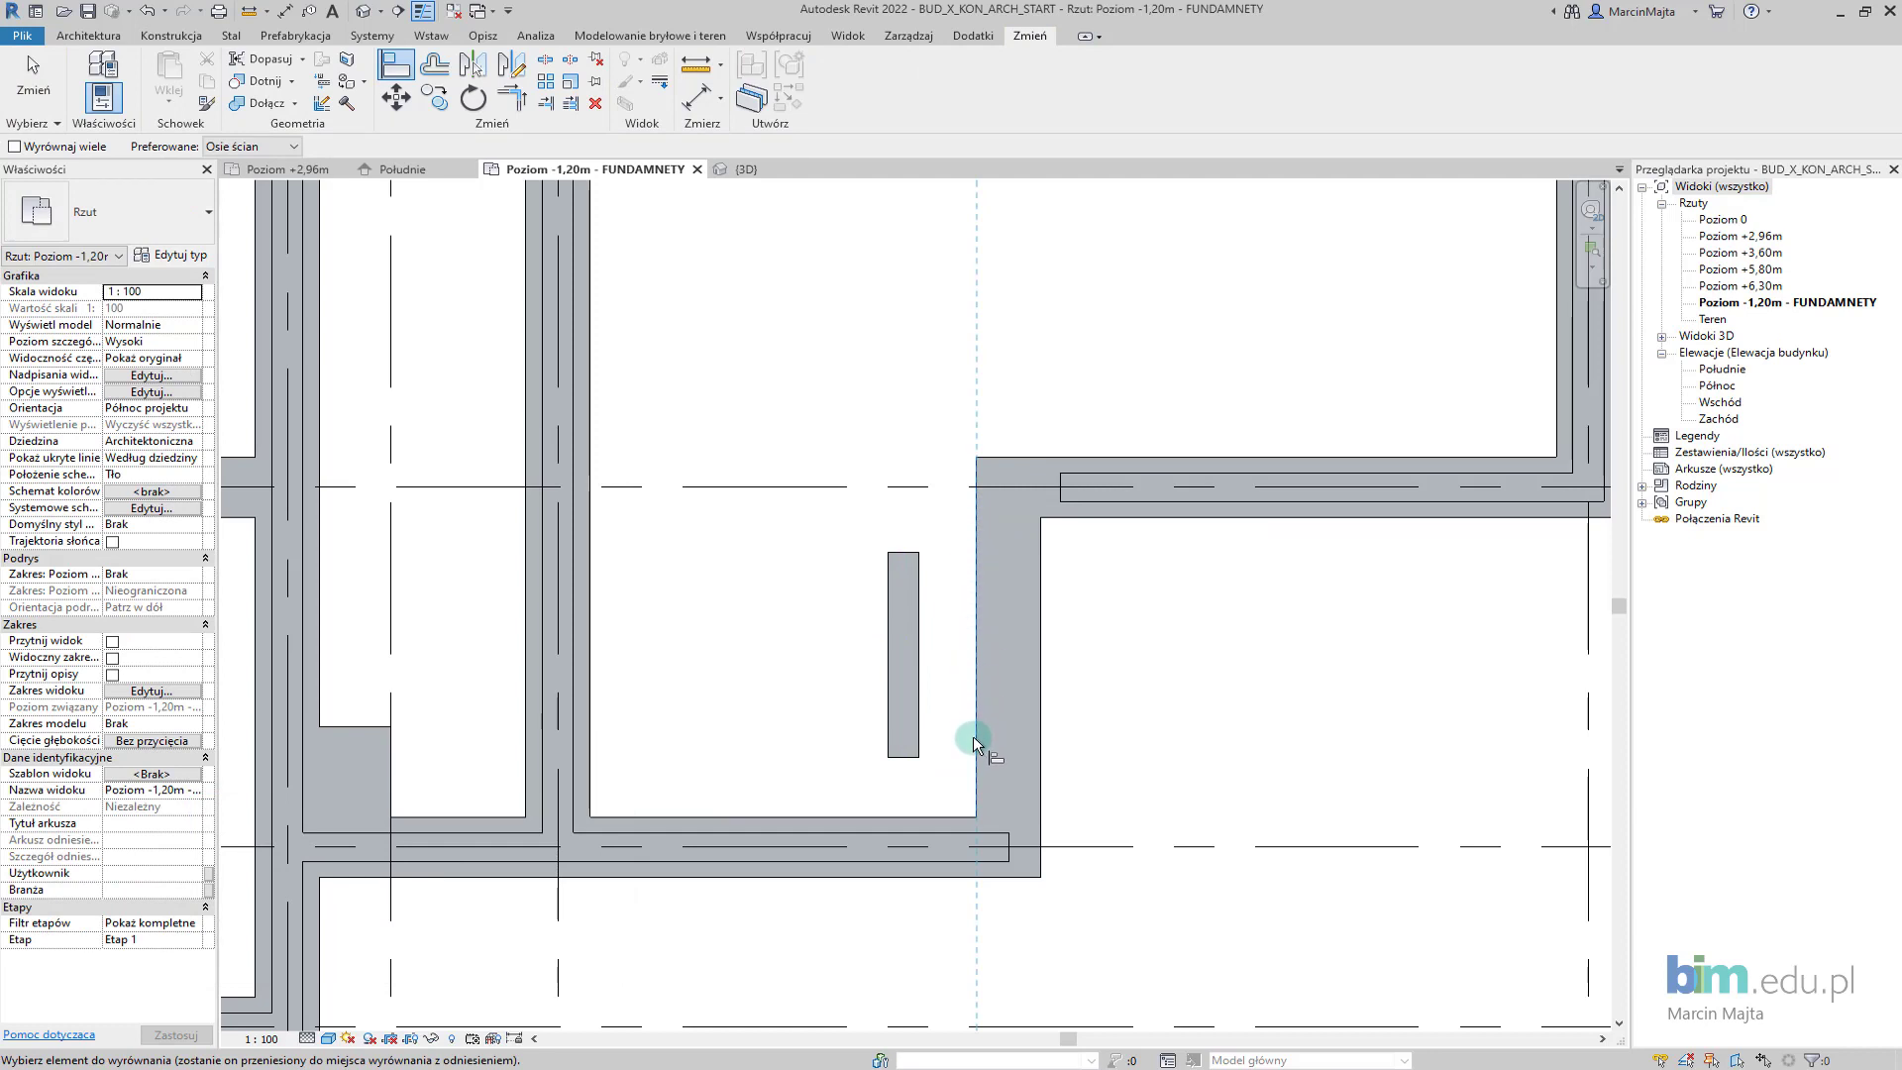
{"action": "left_click", "coordinate": [886, 656]}
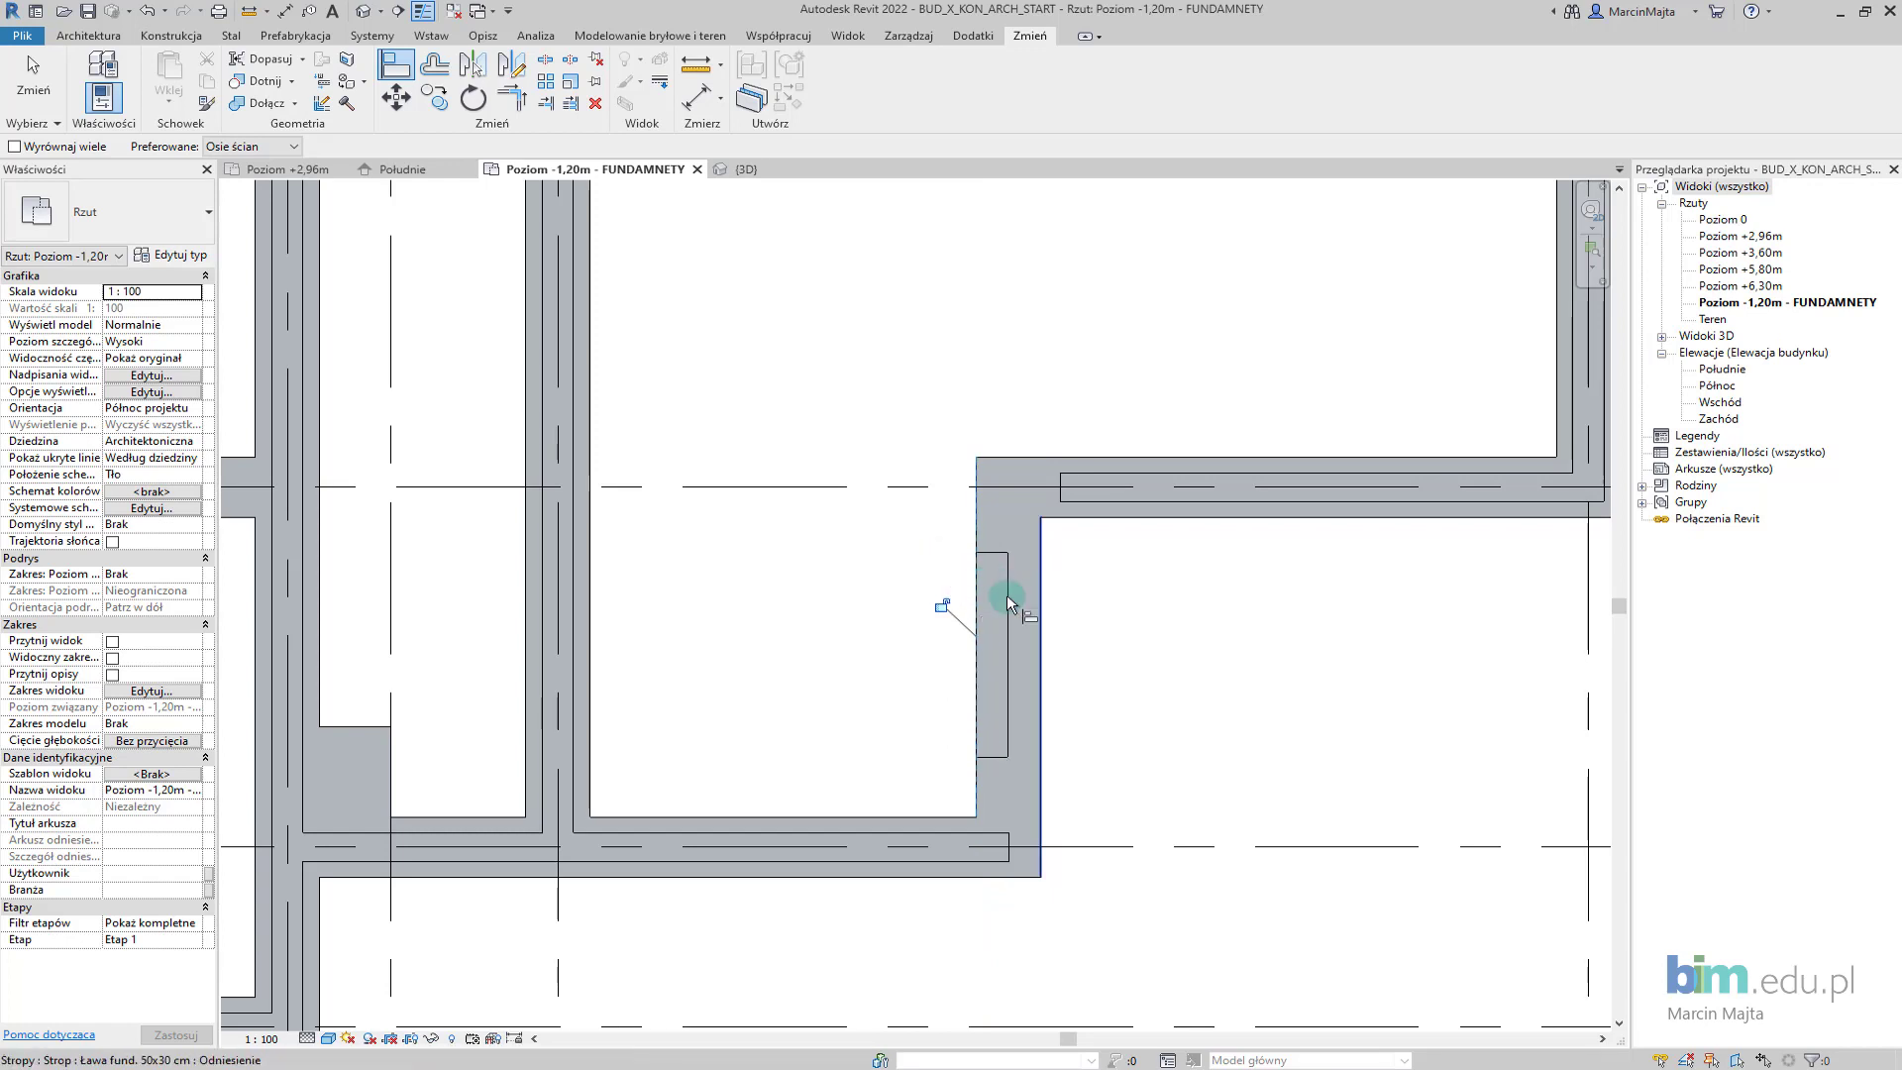
Change the wall's temporary dimension to the footing edge from 26,00 to 13.
{"action": "key", "text": "Escape"}
{"action": "left_click", "coordinate": [993, 654]}
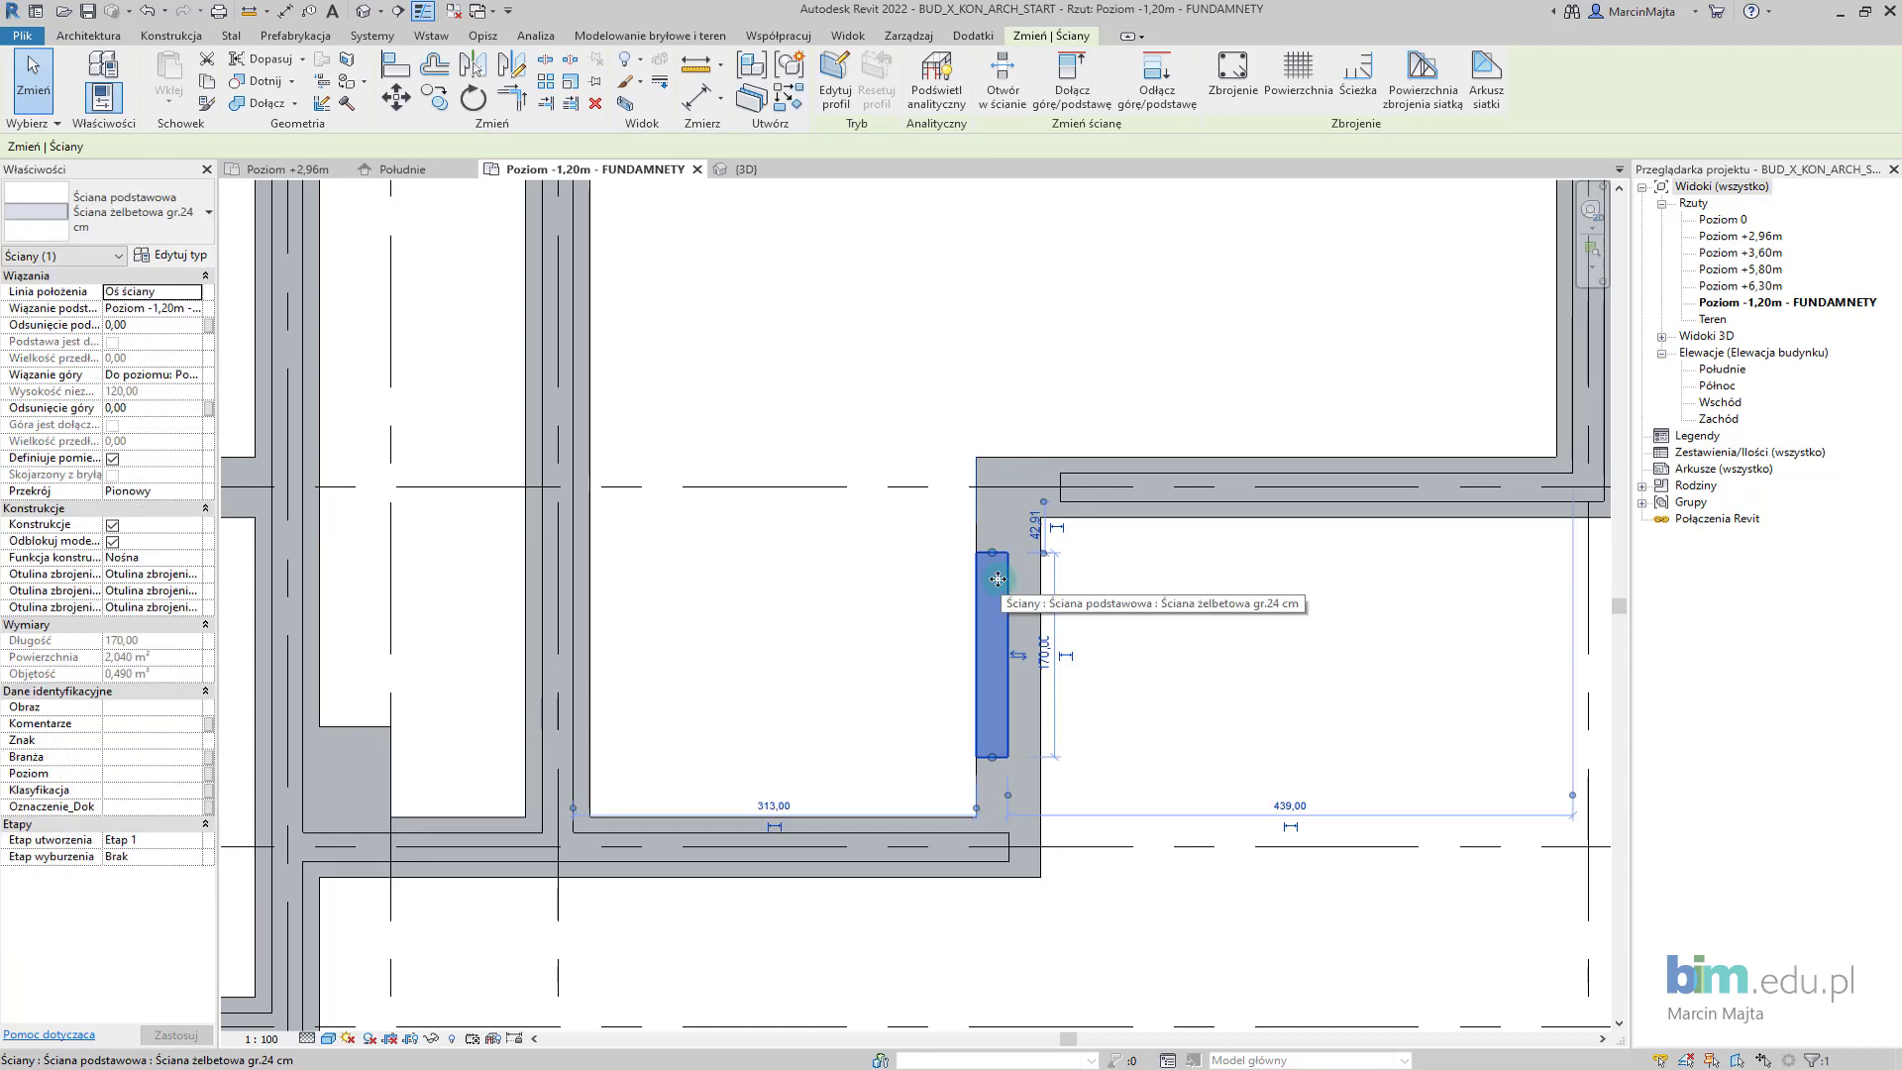
{"action": "scroll", "coordinate": [969, 606], "scroll_direction": "up", "scroll_amount": 2}
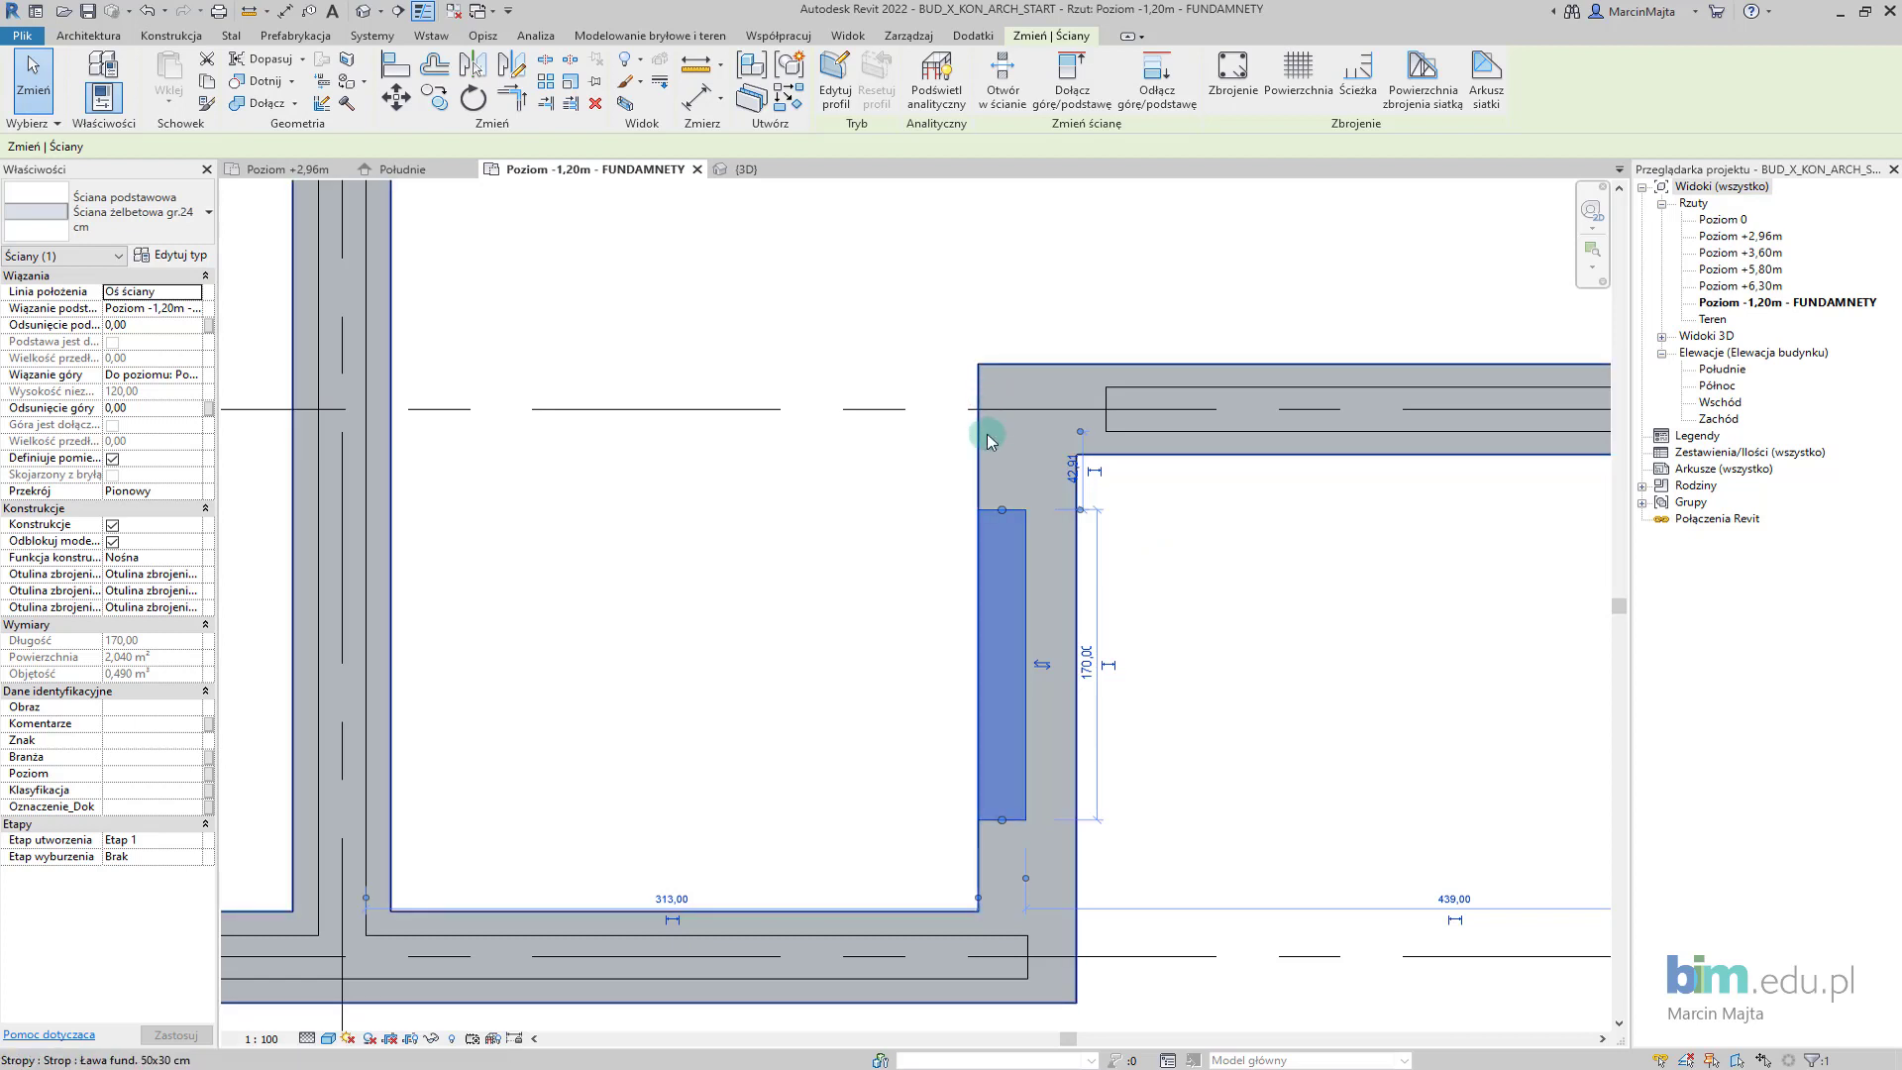
{"action": "mouse_move", "coordinate": [1159, 674]}
{"action": "middle_mouse_down"}
{"action": "mouse_move", "coordinate": [1203, 603]}
{"action": "mouse_move", "coordinate": [1484, 750]}
{"action": "middle_mouse_up"}
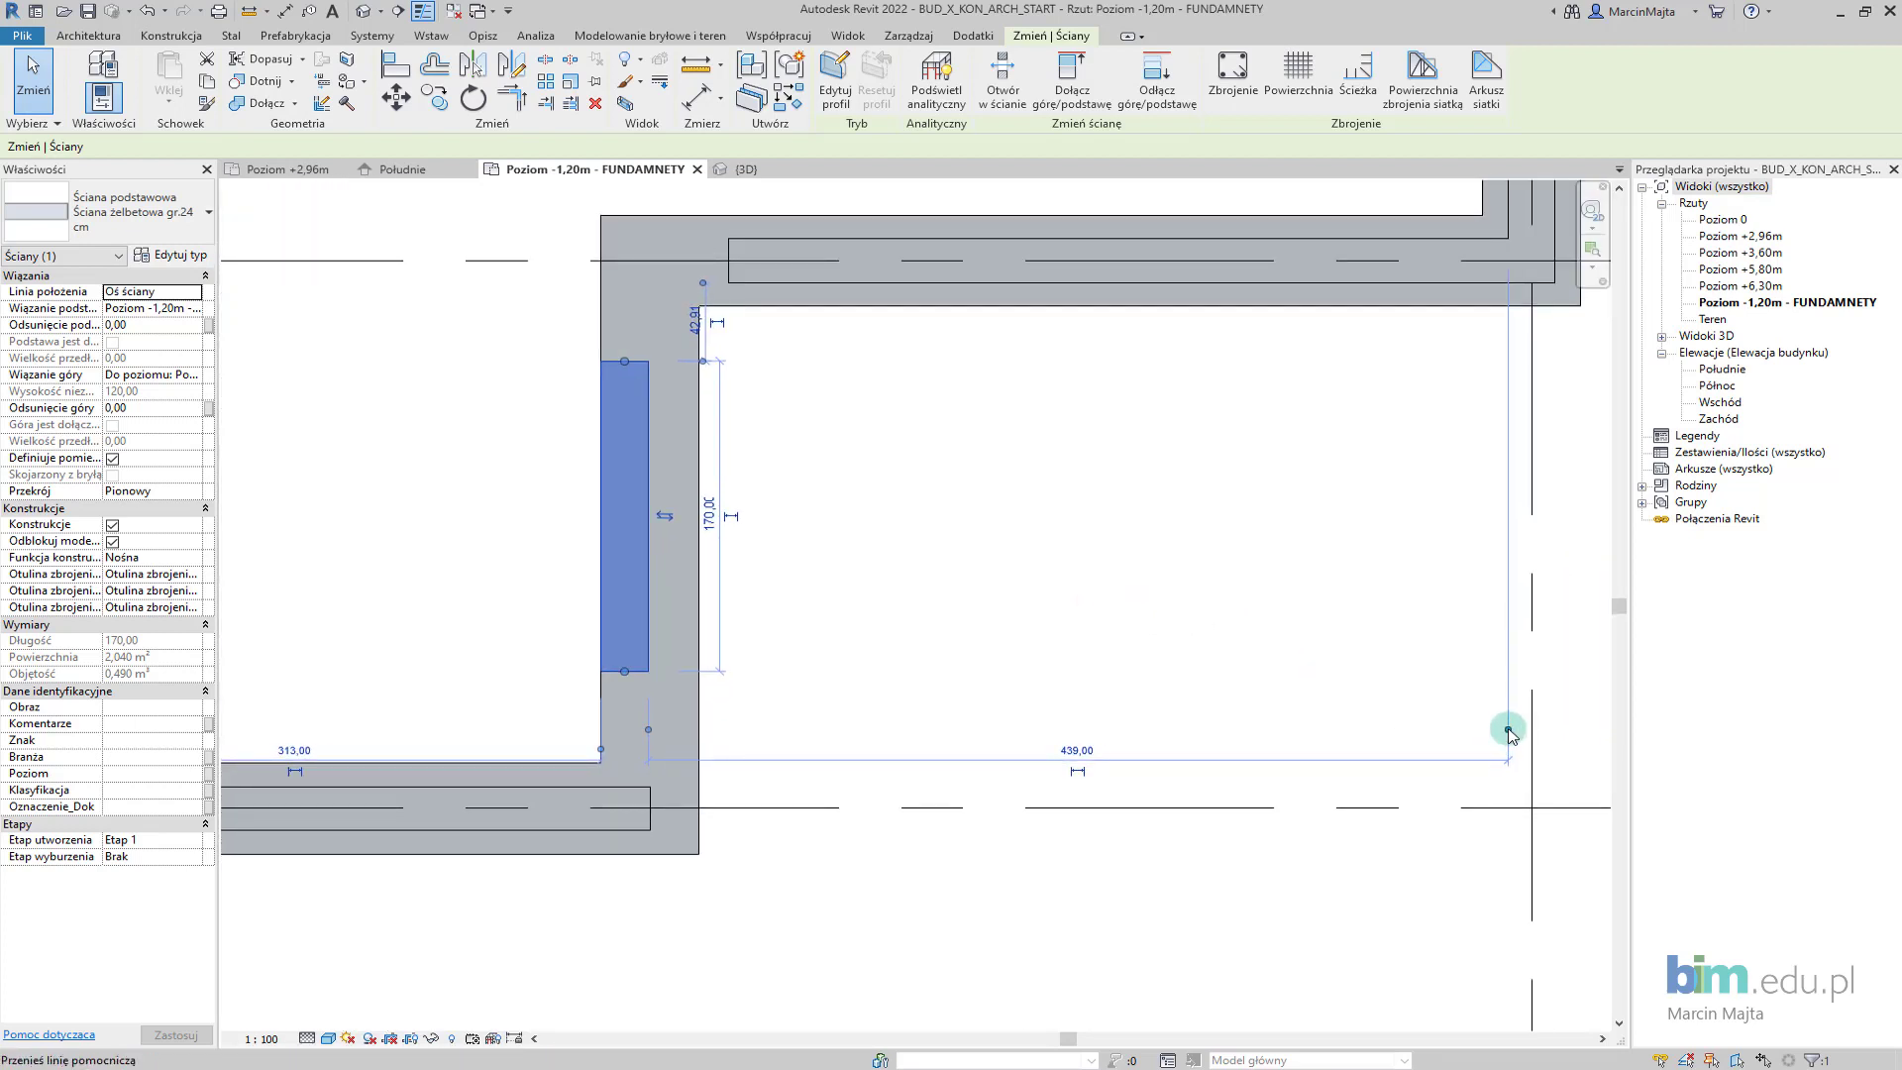
{"action": "mouse_move", "coordinate": [1507, 755]}
{"action": "left_mouse_down"}
{"action": "mouse_move", "coordinate": [1384, 717]}
{"action": "mouse_move", "coordinate": [702, 715]}
{"action": "left_mouse_up"}
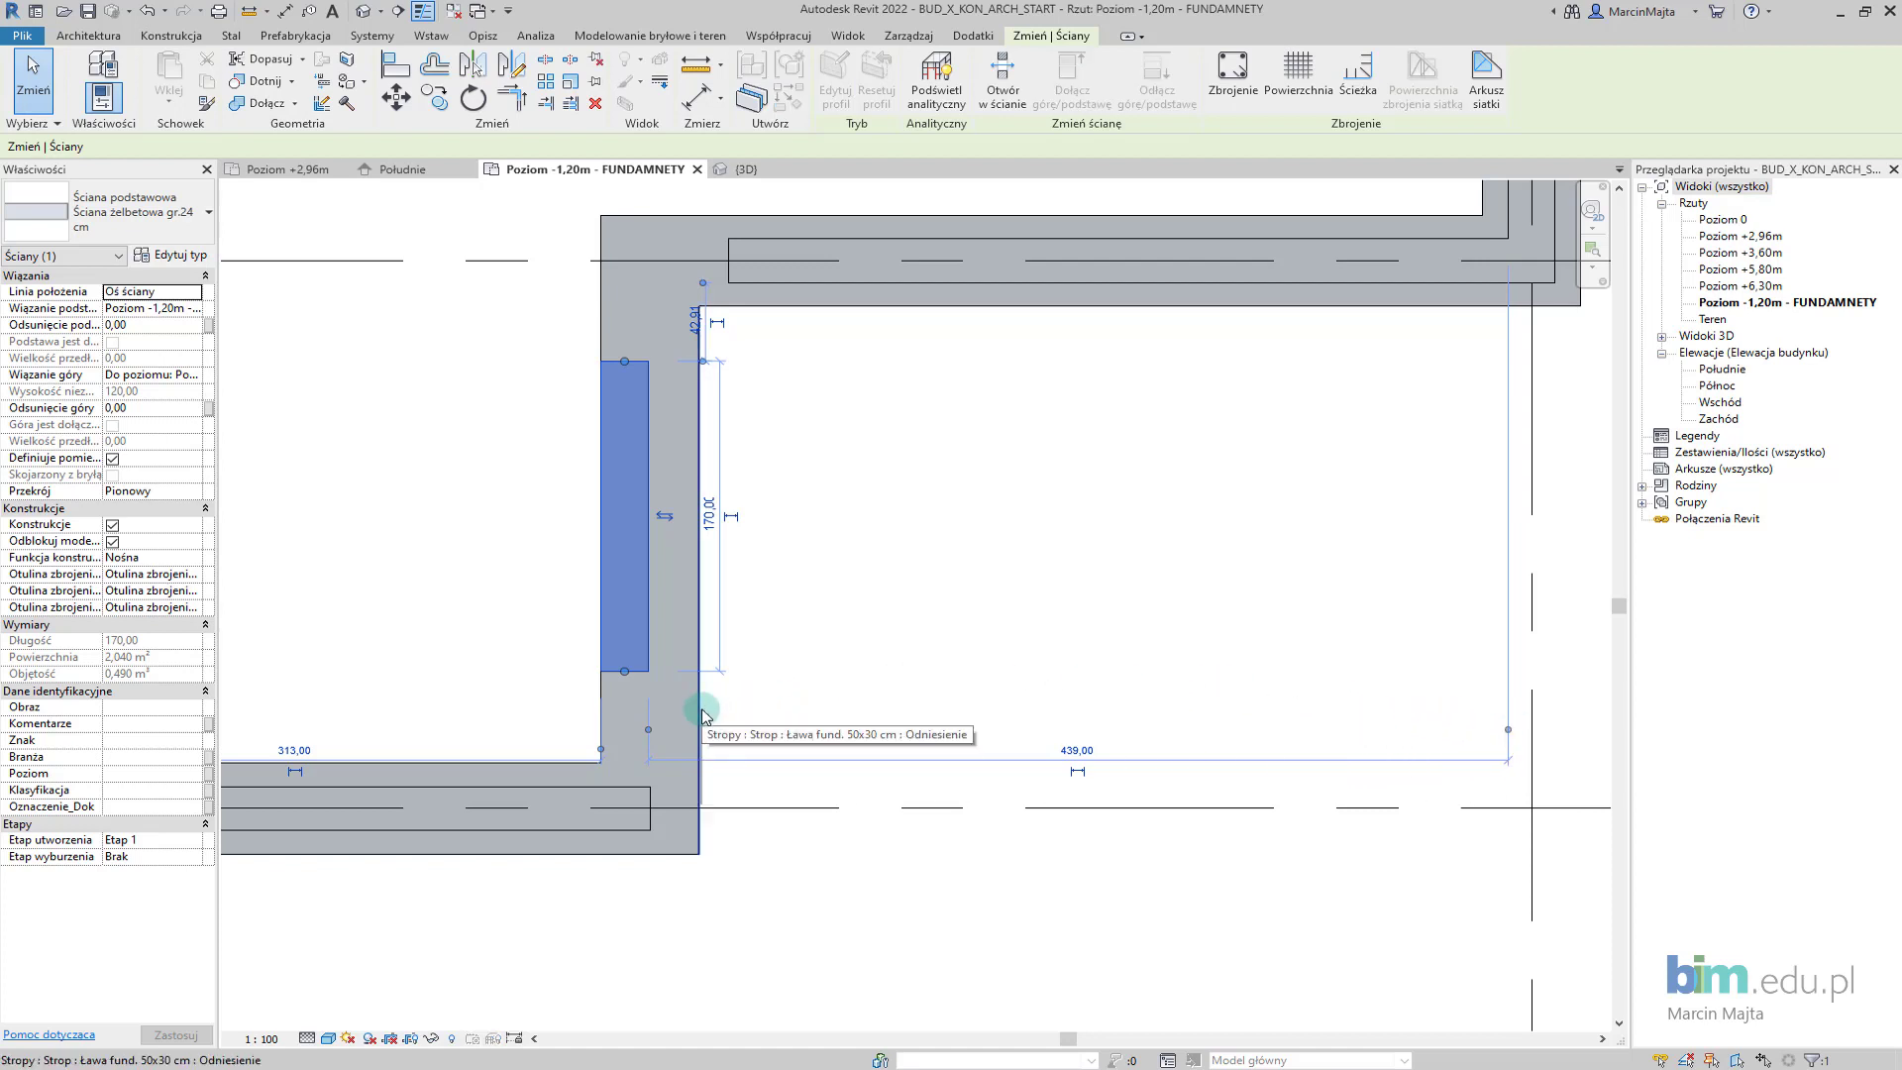
{"action": "scroll", "coordinate": [713, 738], "scroll_direction": "up", "scroll_amount": 2}
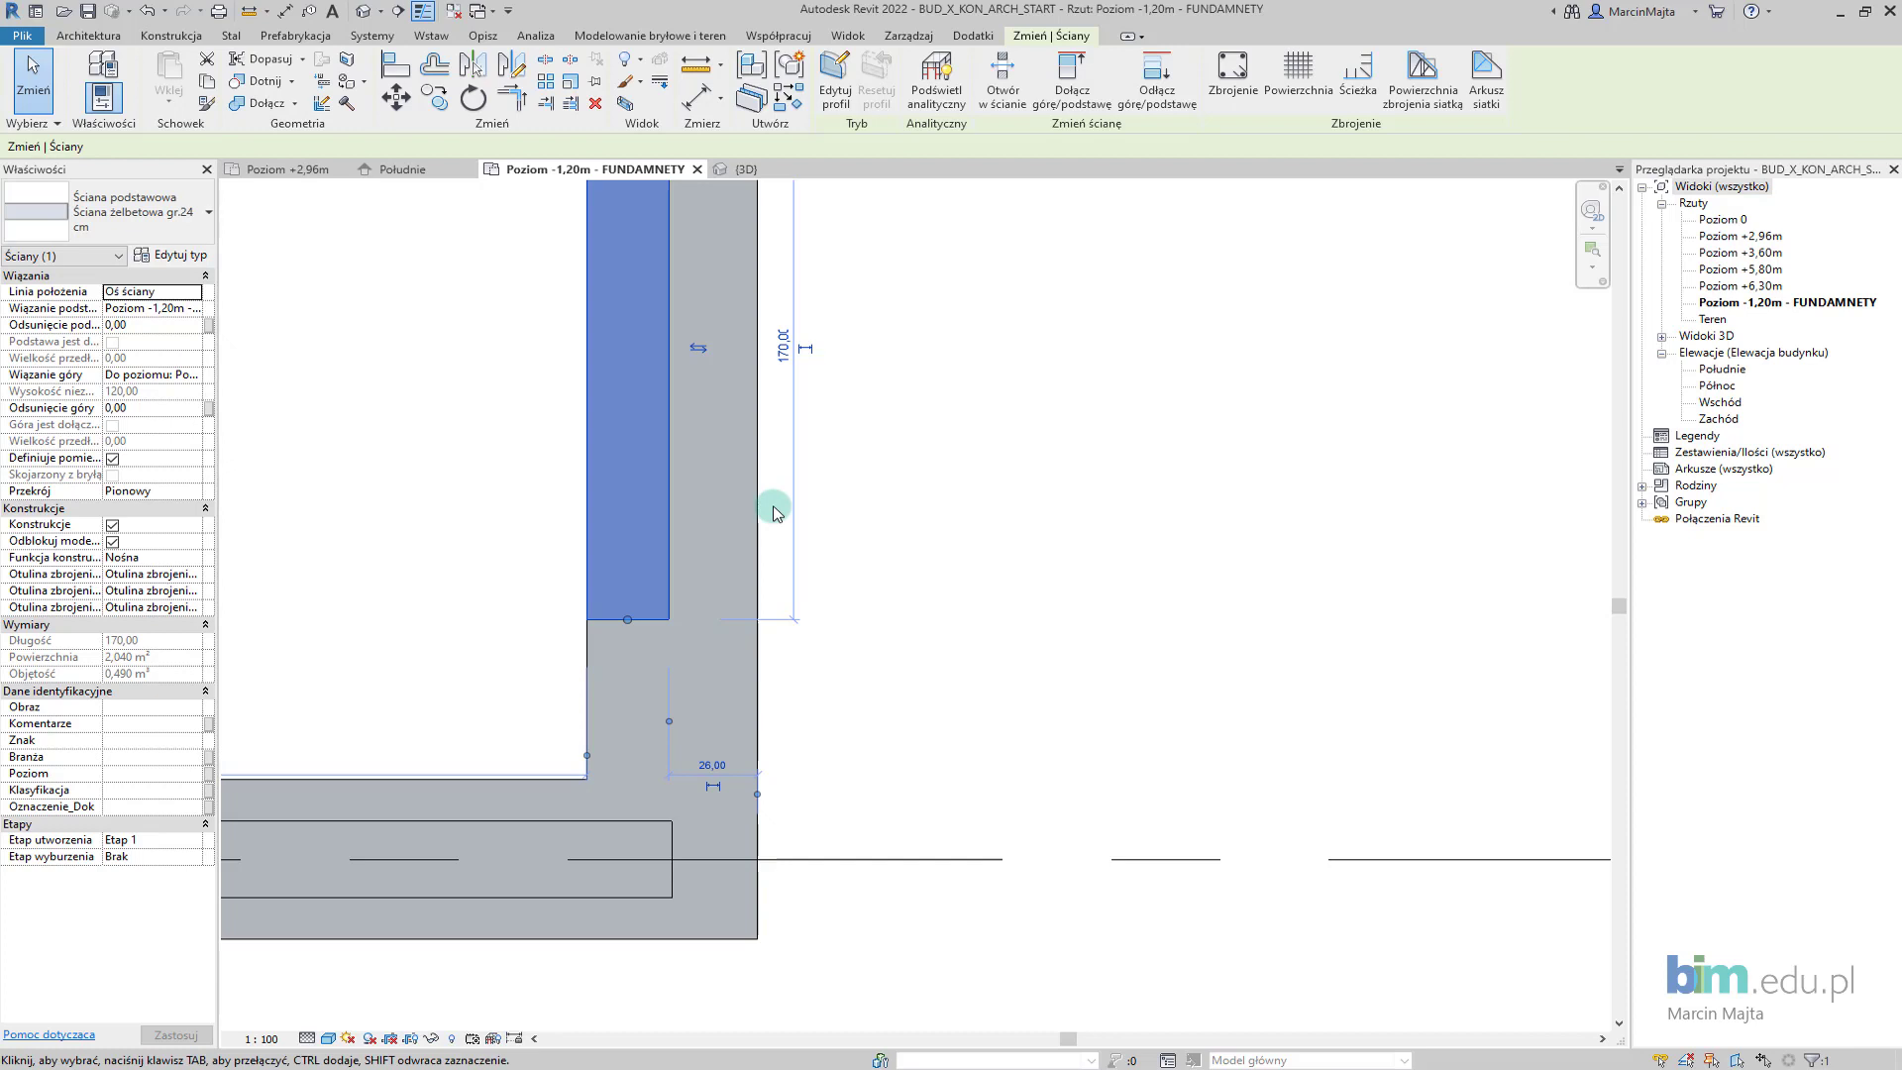
{"action": "left_click", "coordinate": [712, 765]}
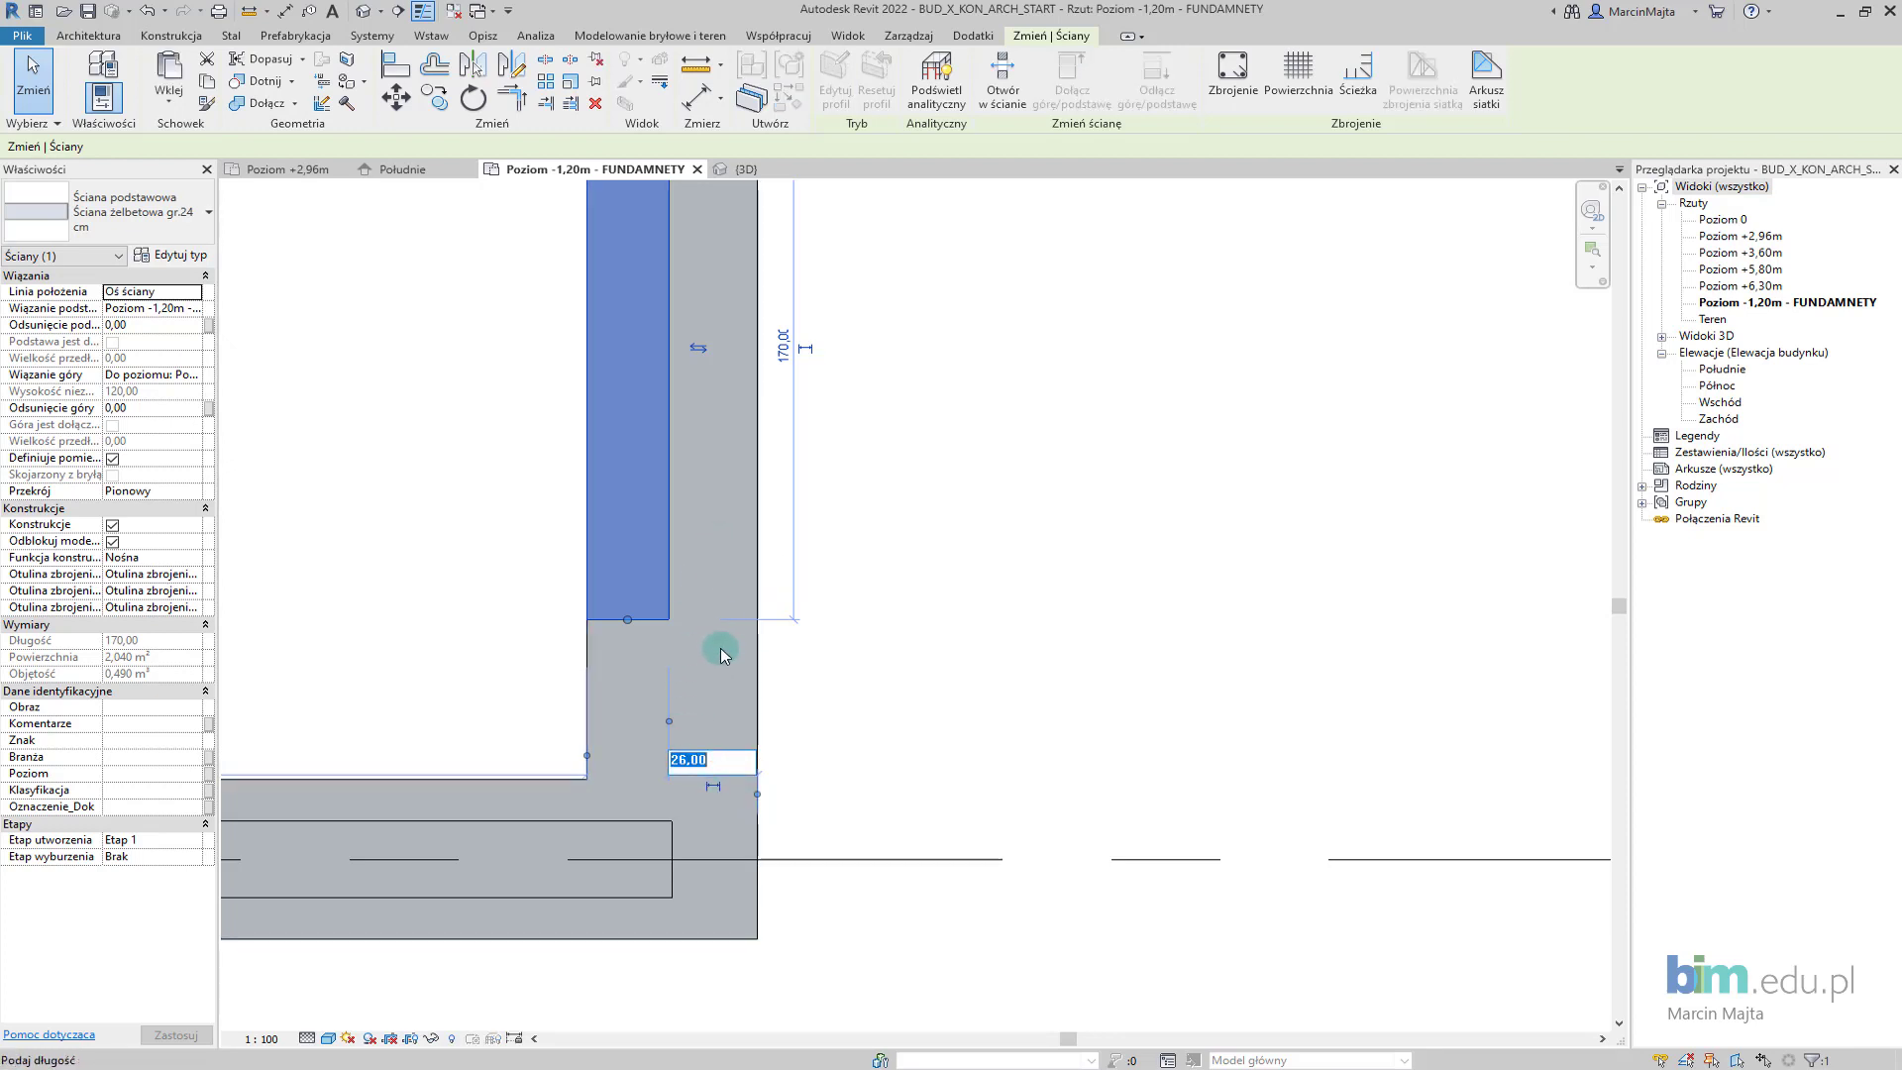
{"action": "type", "text": "13"}
{"action": "key", "text": "Return"}
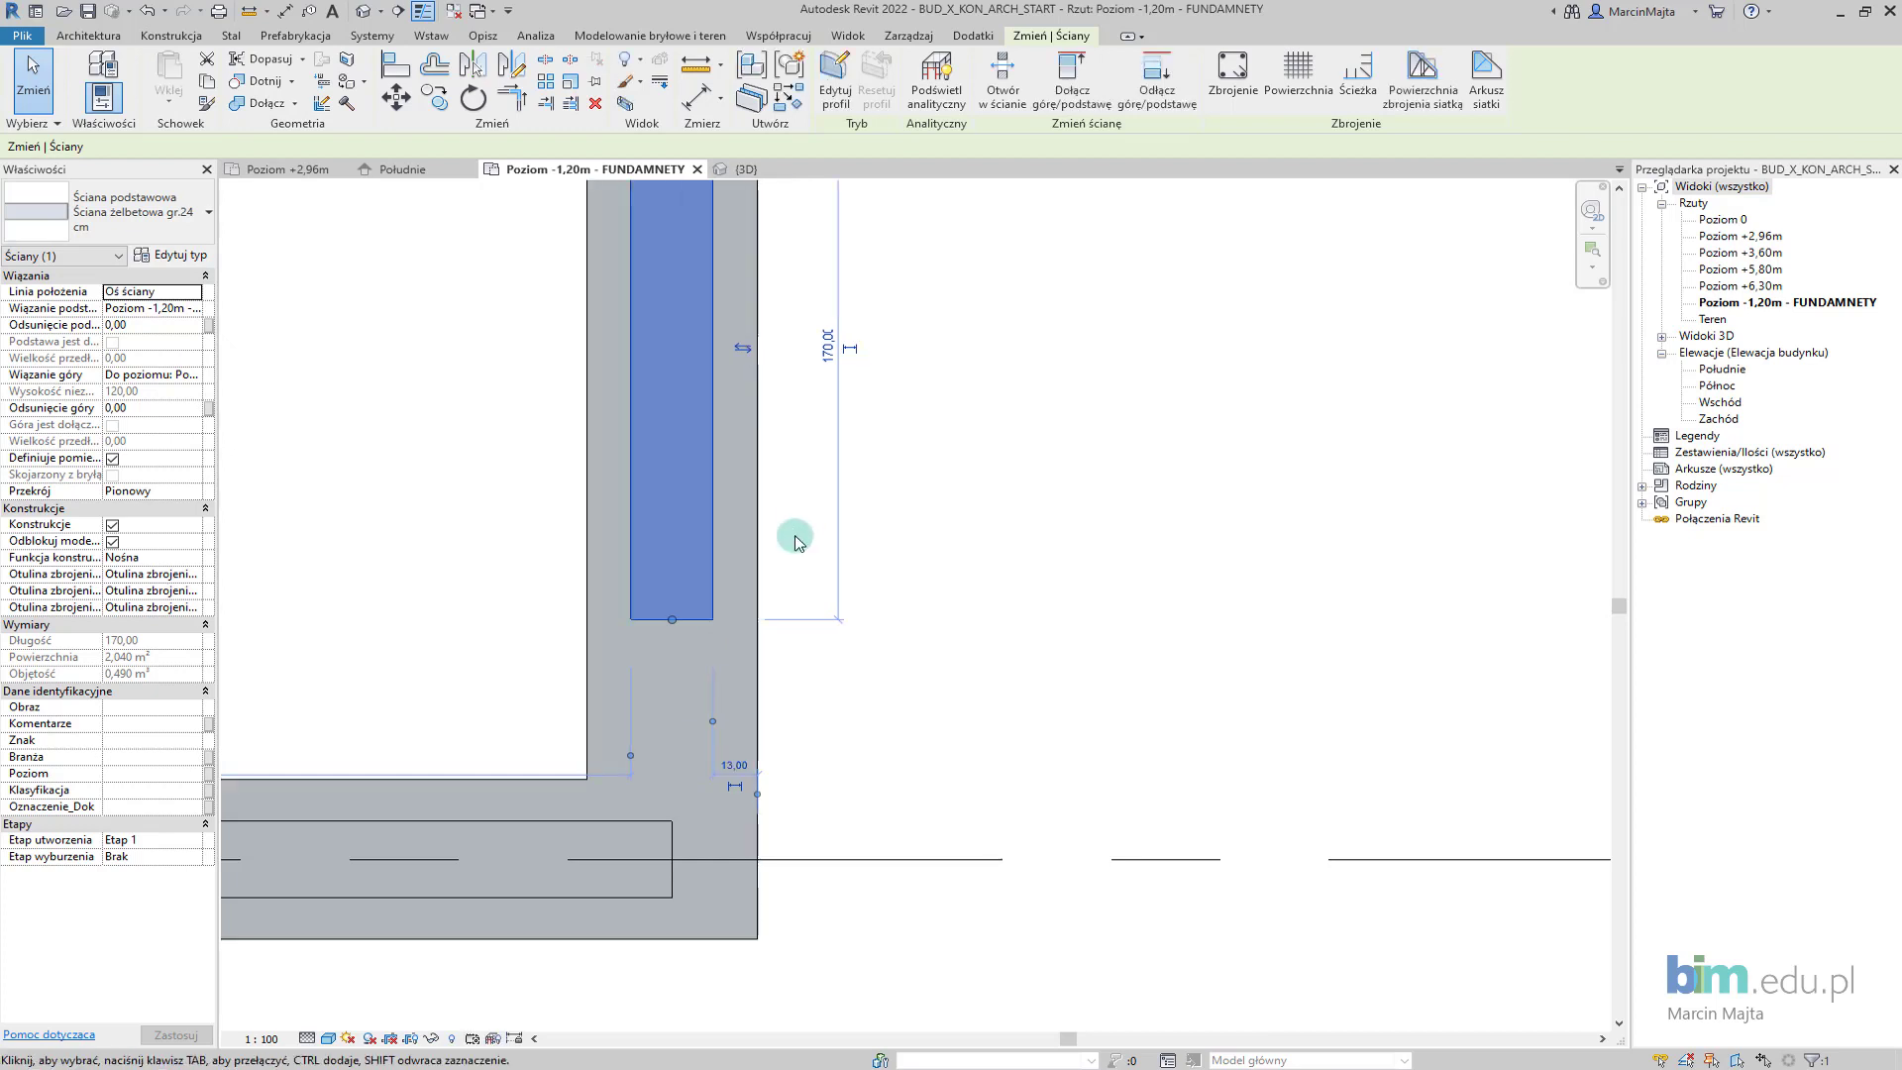
{"action": "scroll", "coordinate": [783, 550], "scroll_direction": "down", "scroll_amount": 2}
{"action": "middle_click_drag", "start_coordinate": [721, 473], "coordinate": [734, 629]}
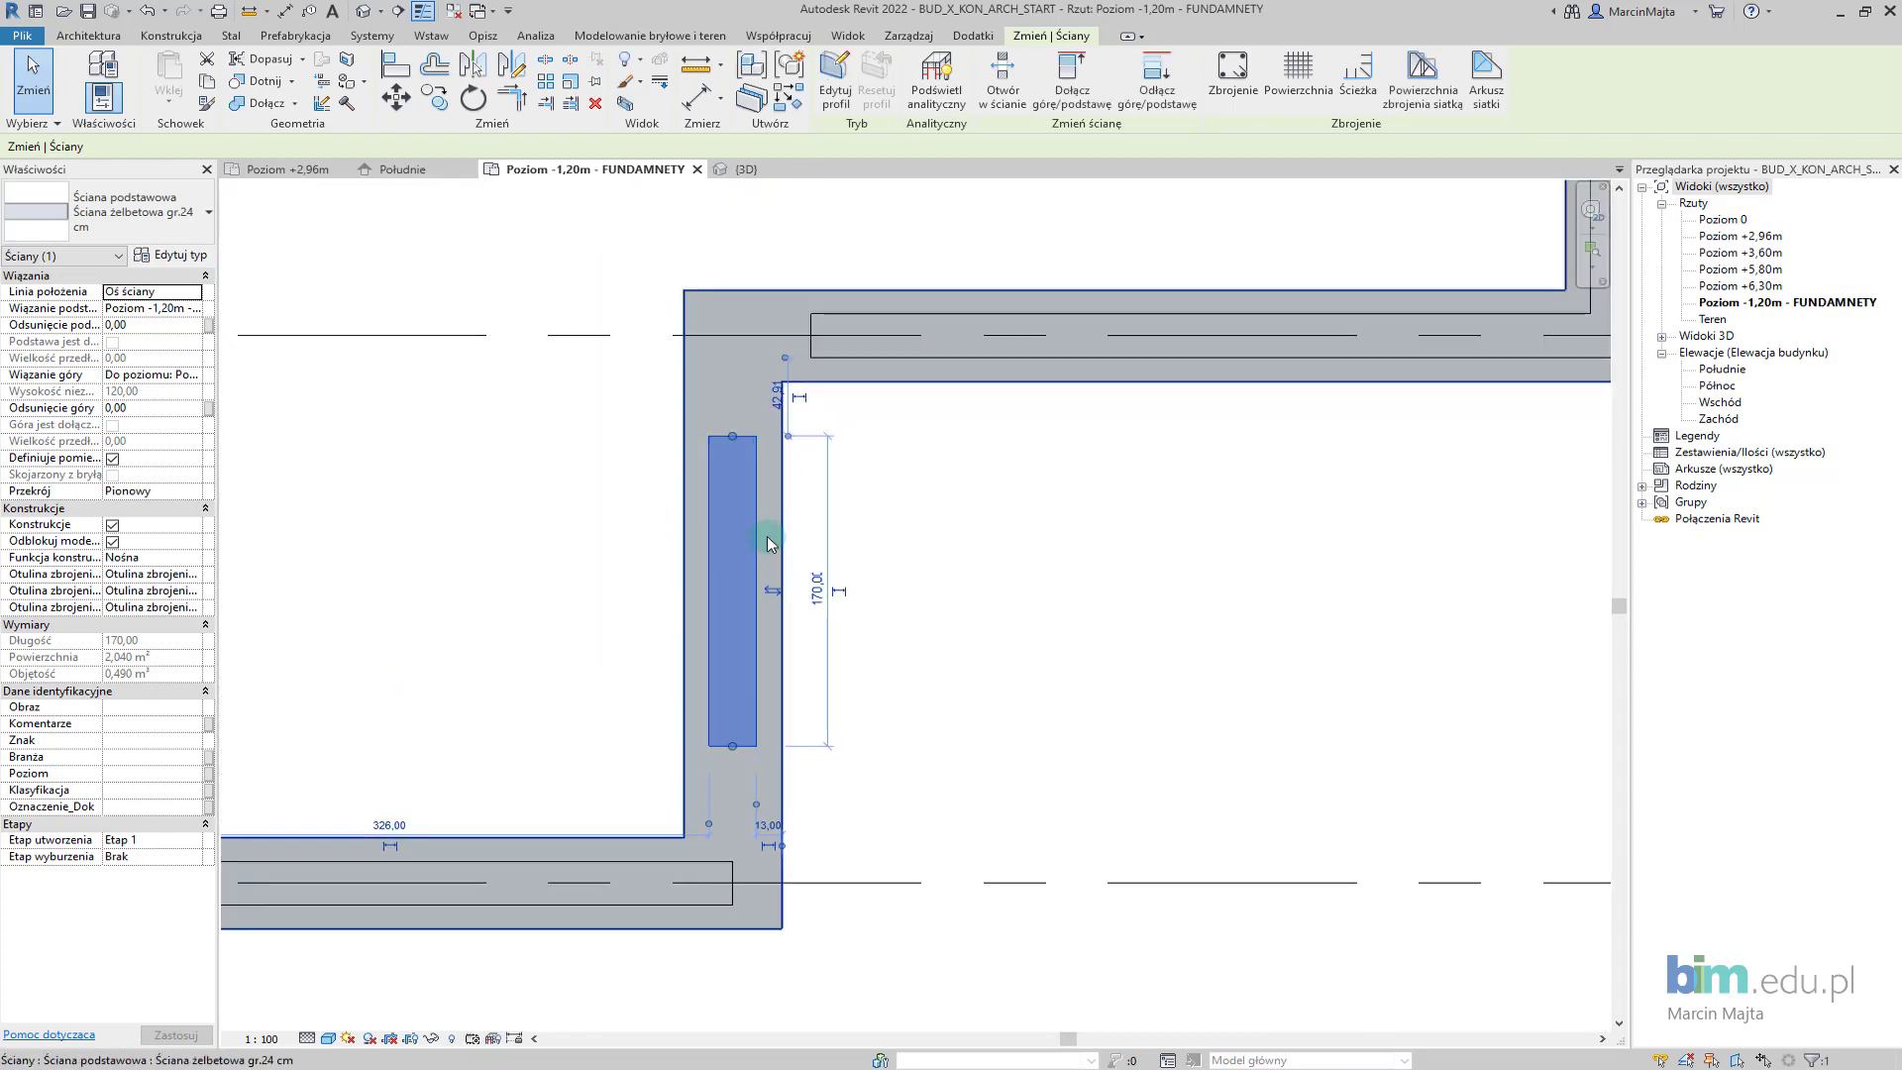
{"action": "left_click", "coordinate": [644, 551]}
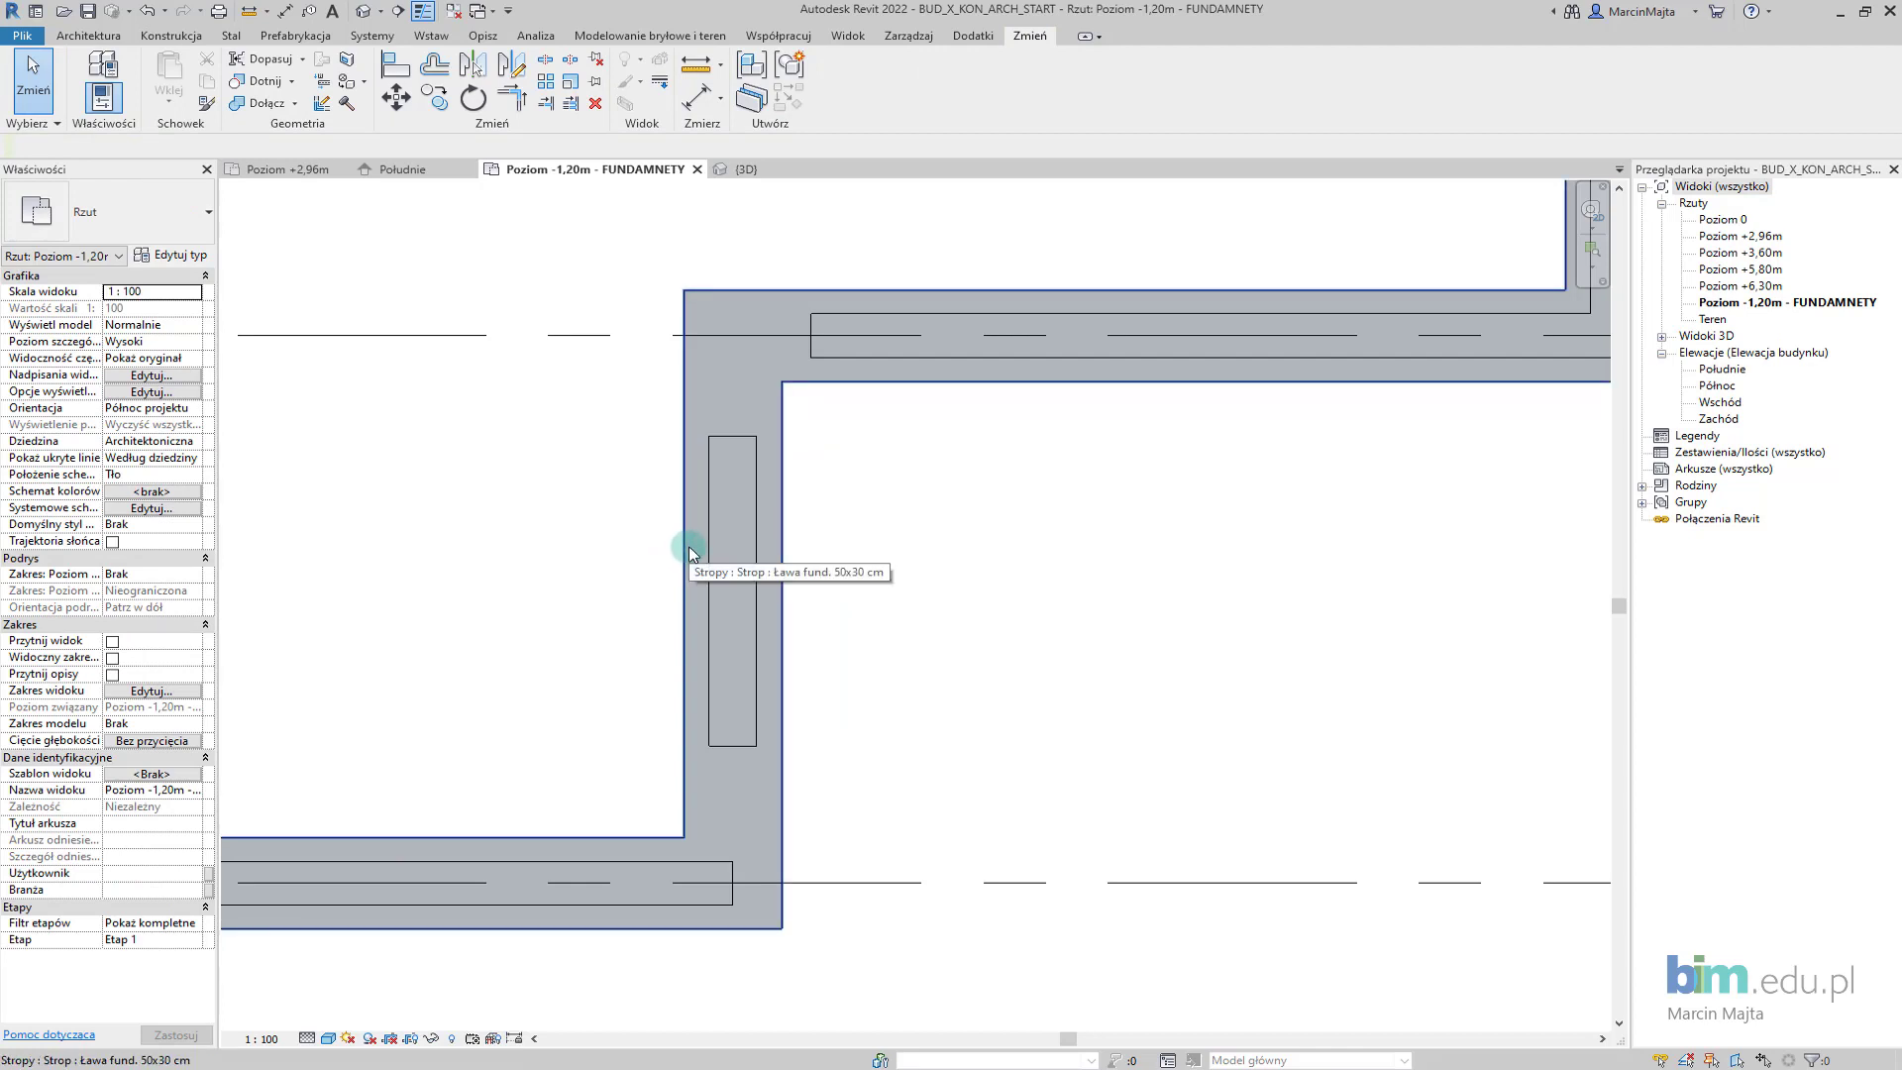
Trim/extend the short wall to corners with the walls above and below it.
{"action": "left_click", "coordinate": [713, 542]}
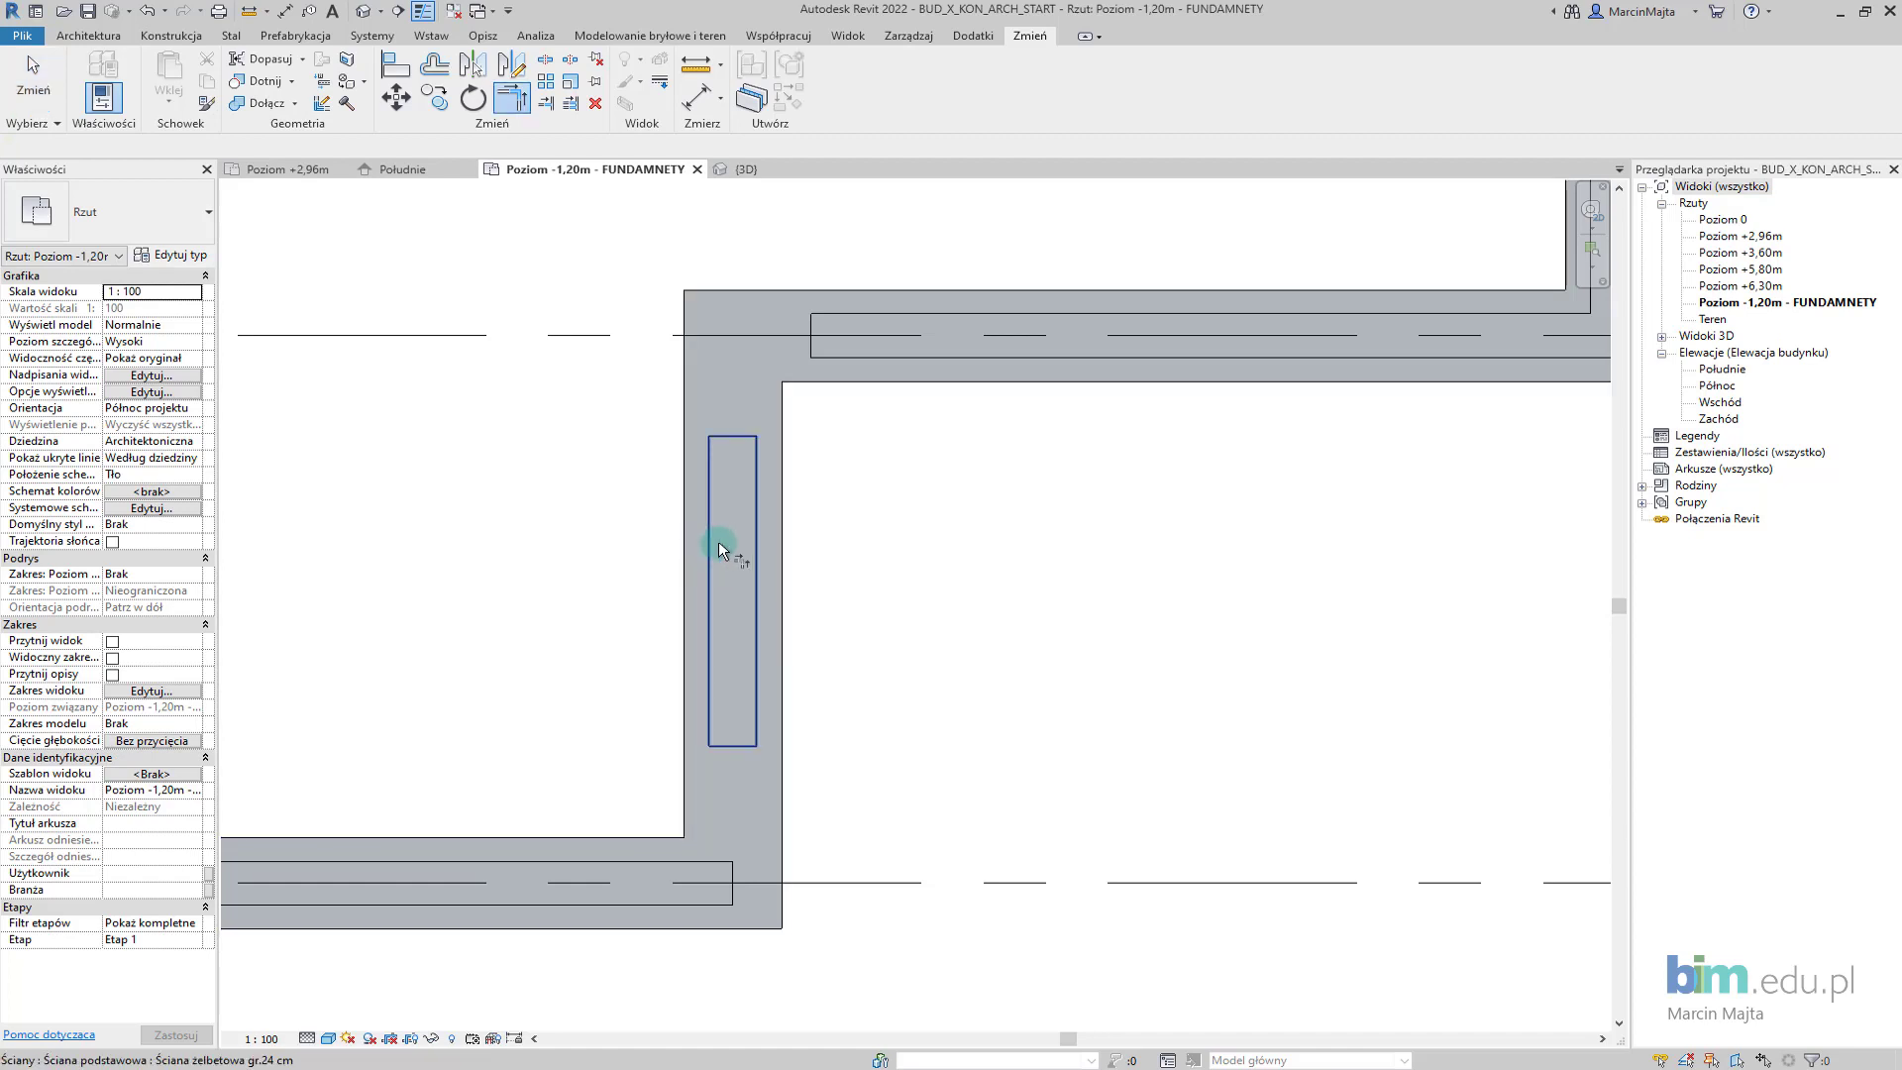
{"action": "left_click", "coordinate": [907, 369]}
{"action": "left_click", "coordinate": [735, 626]}
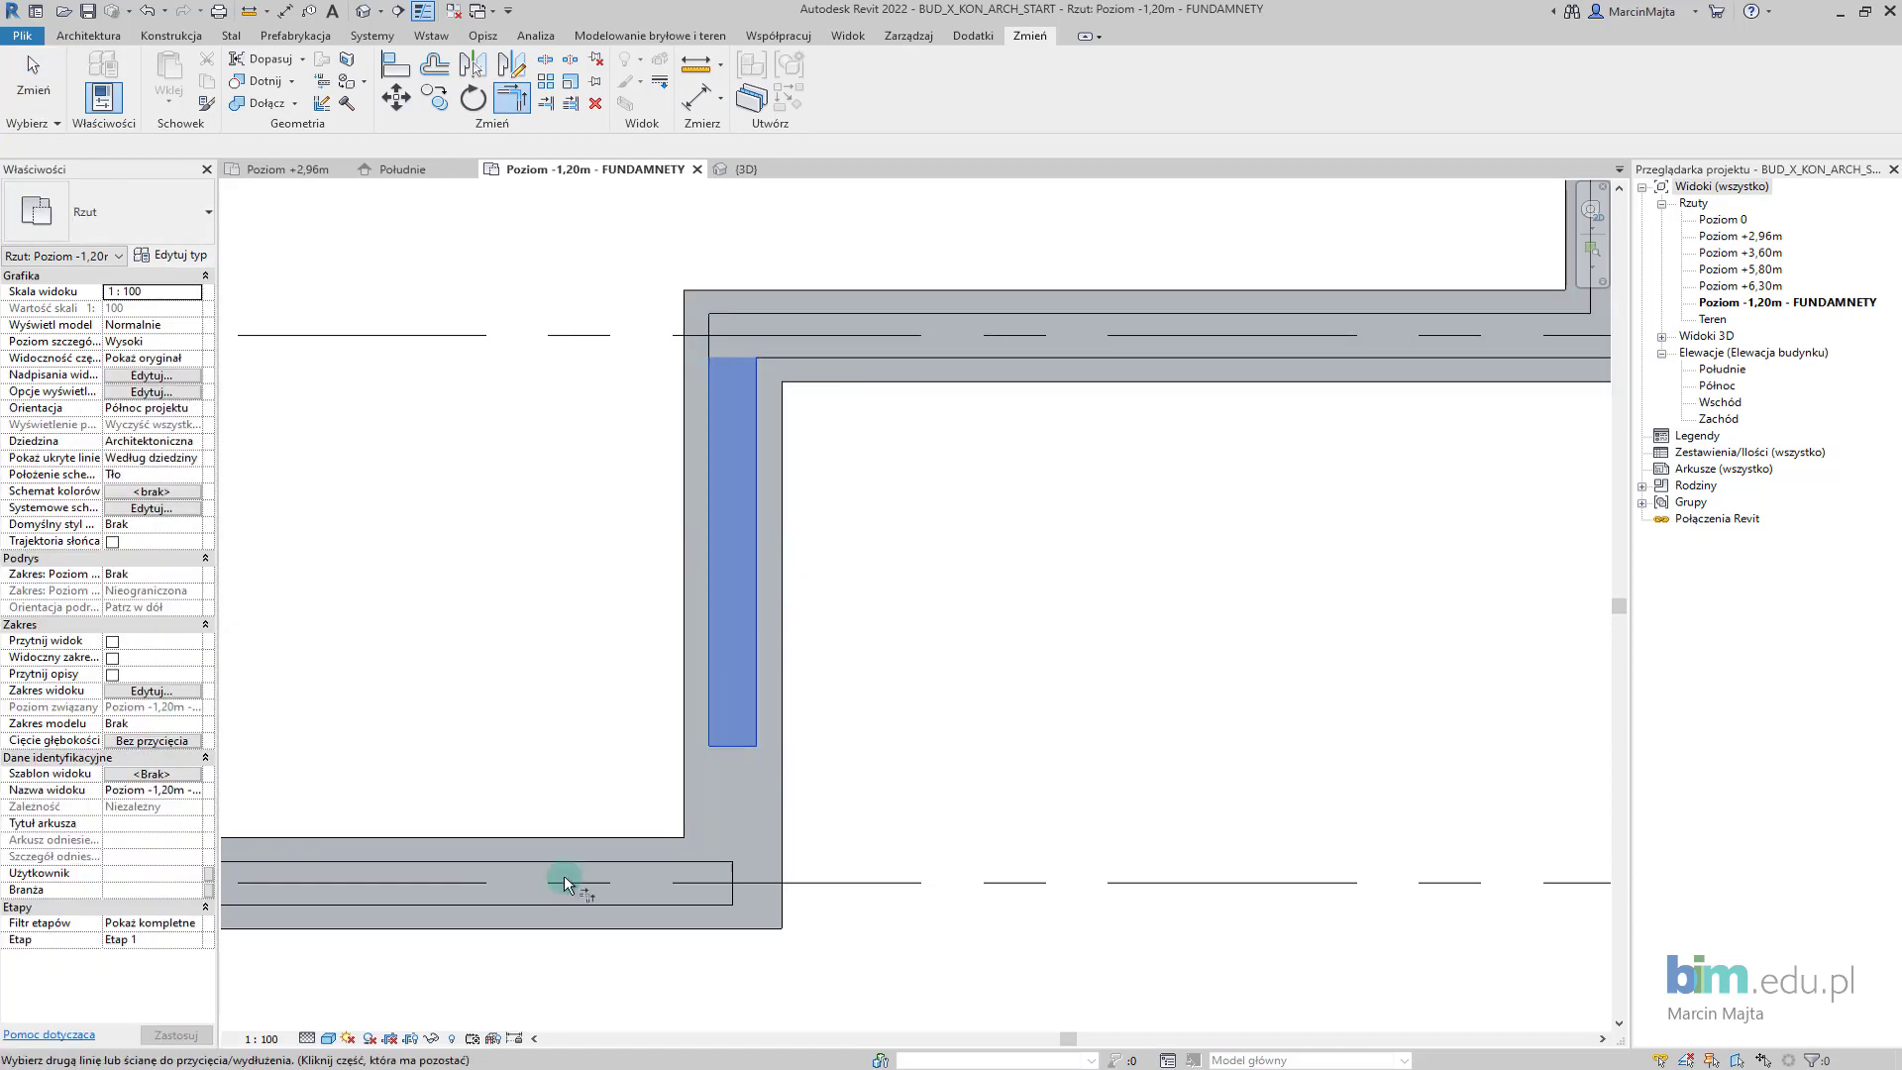
{"action": "left_click", "coordinate": [561, 899]}
{"action": "scroll", "coordinate": [555, 792], "scroll_direction": "down", "scroll_amount": 5}
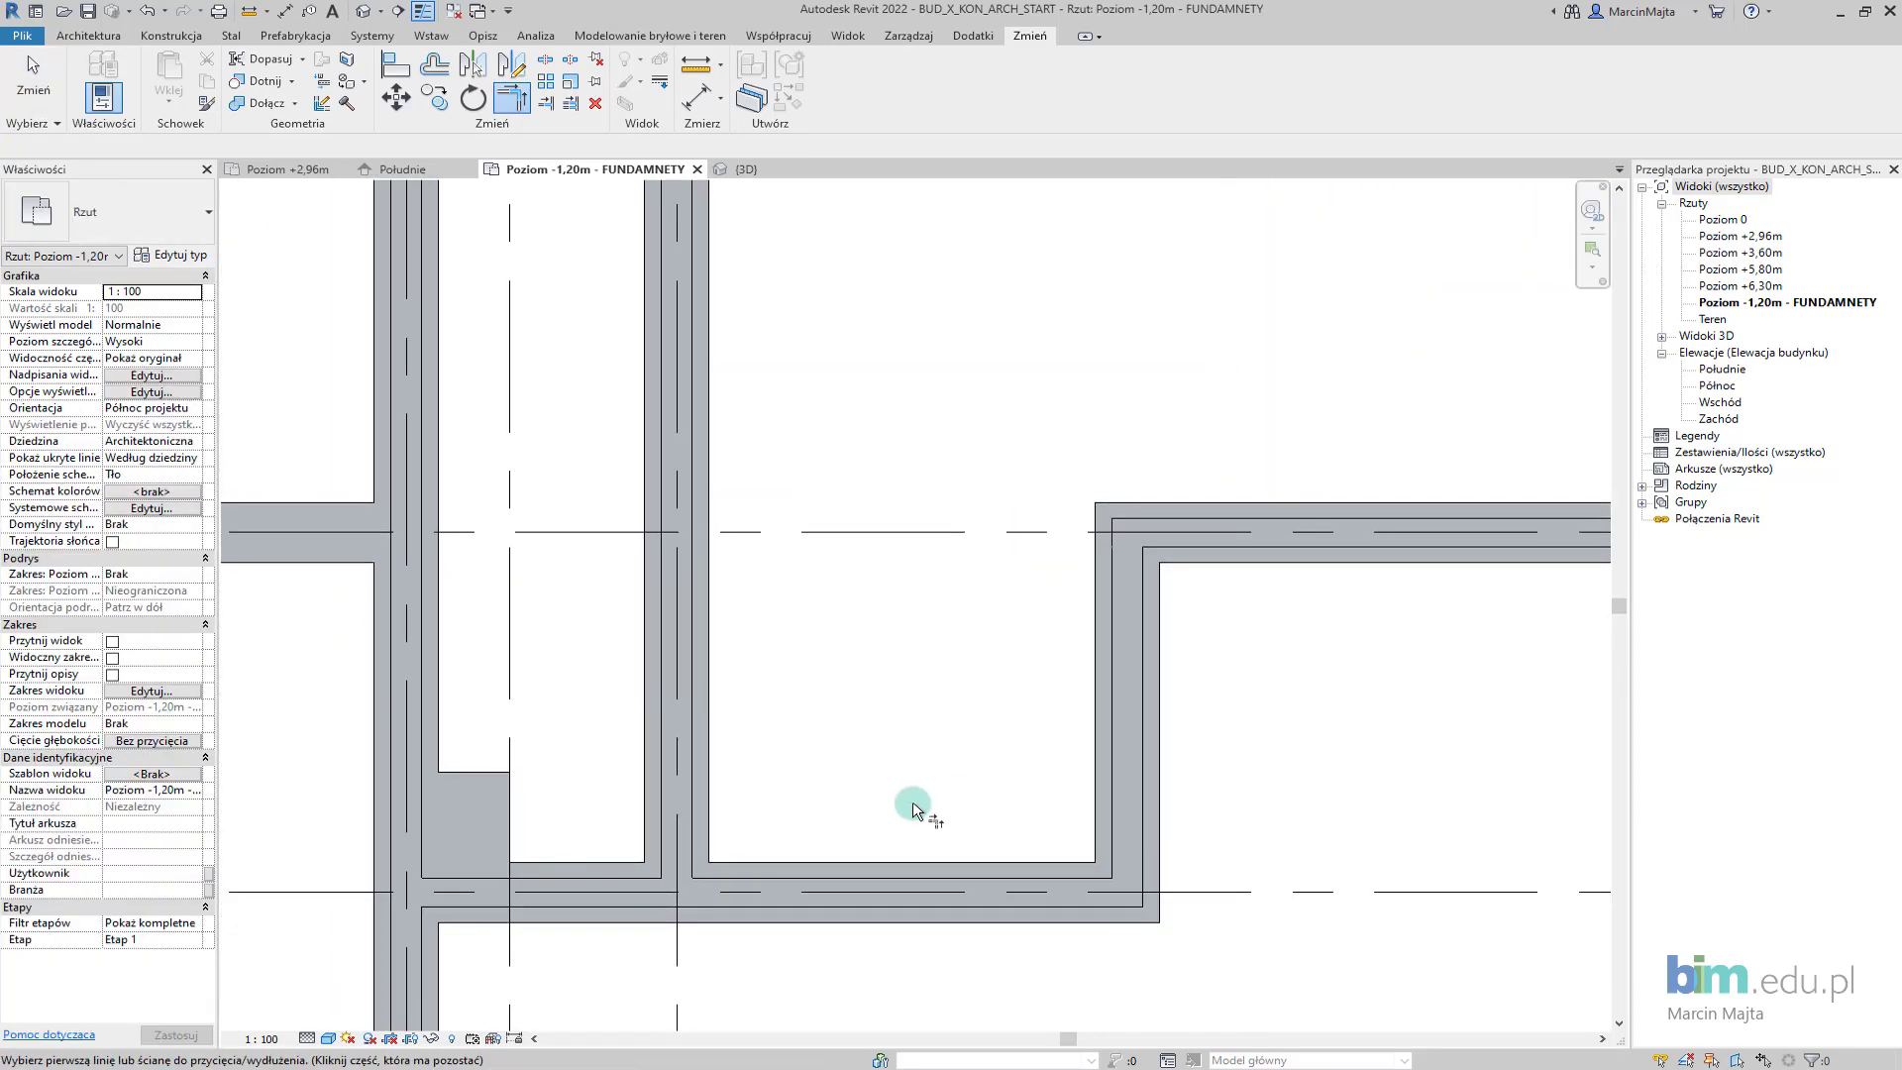
{"action": "key", "text": "Escape"}
{"action": "scroll", "coordinate": [763, 713], "scroll_direction": "down", "scroll_amount": 3}
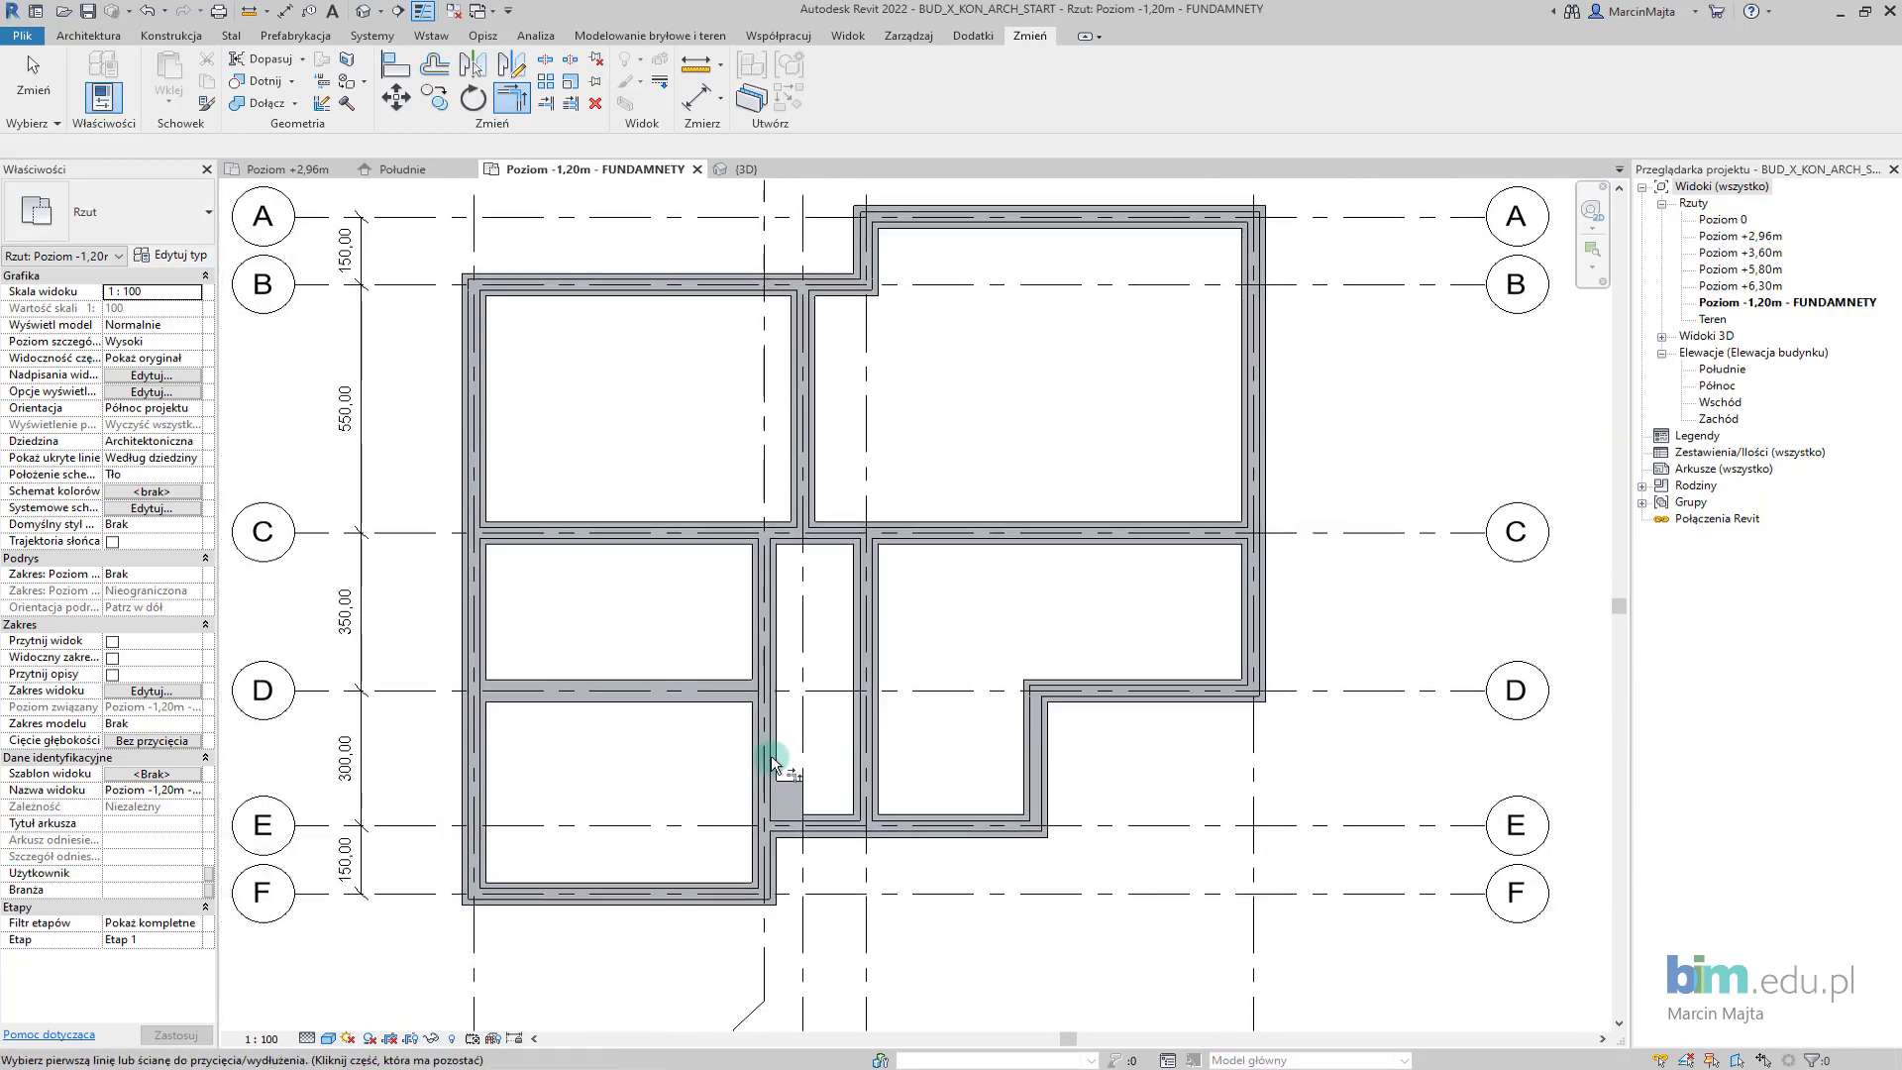
In the footing slab's boundary sketch, delete the grid-D lines and a short vertical line.
{"action": "left_click", "coordinate": [616, 682]}
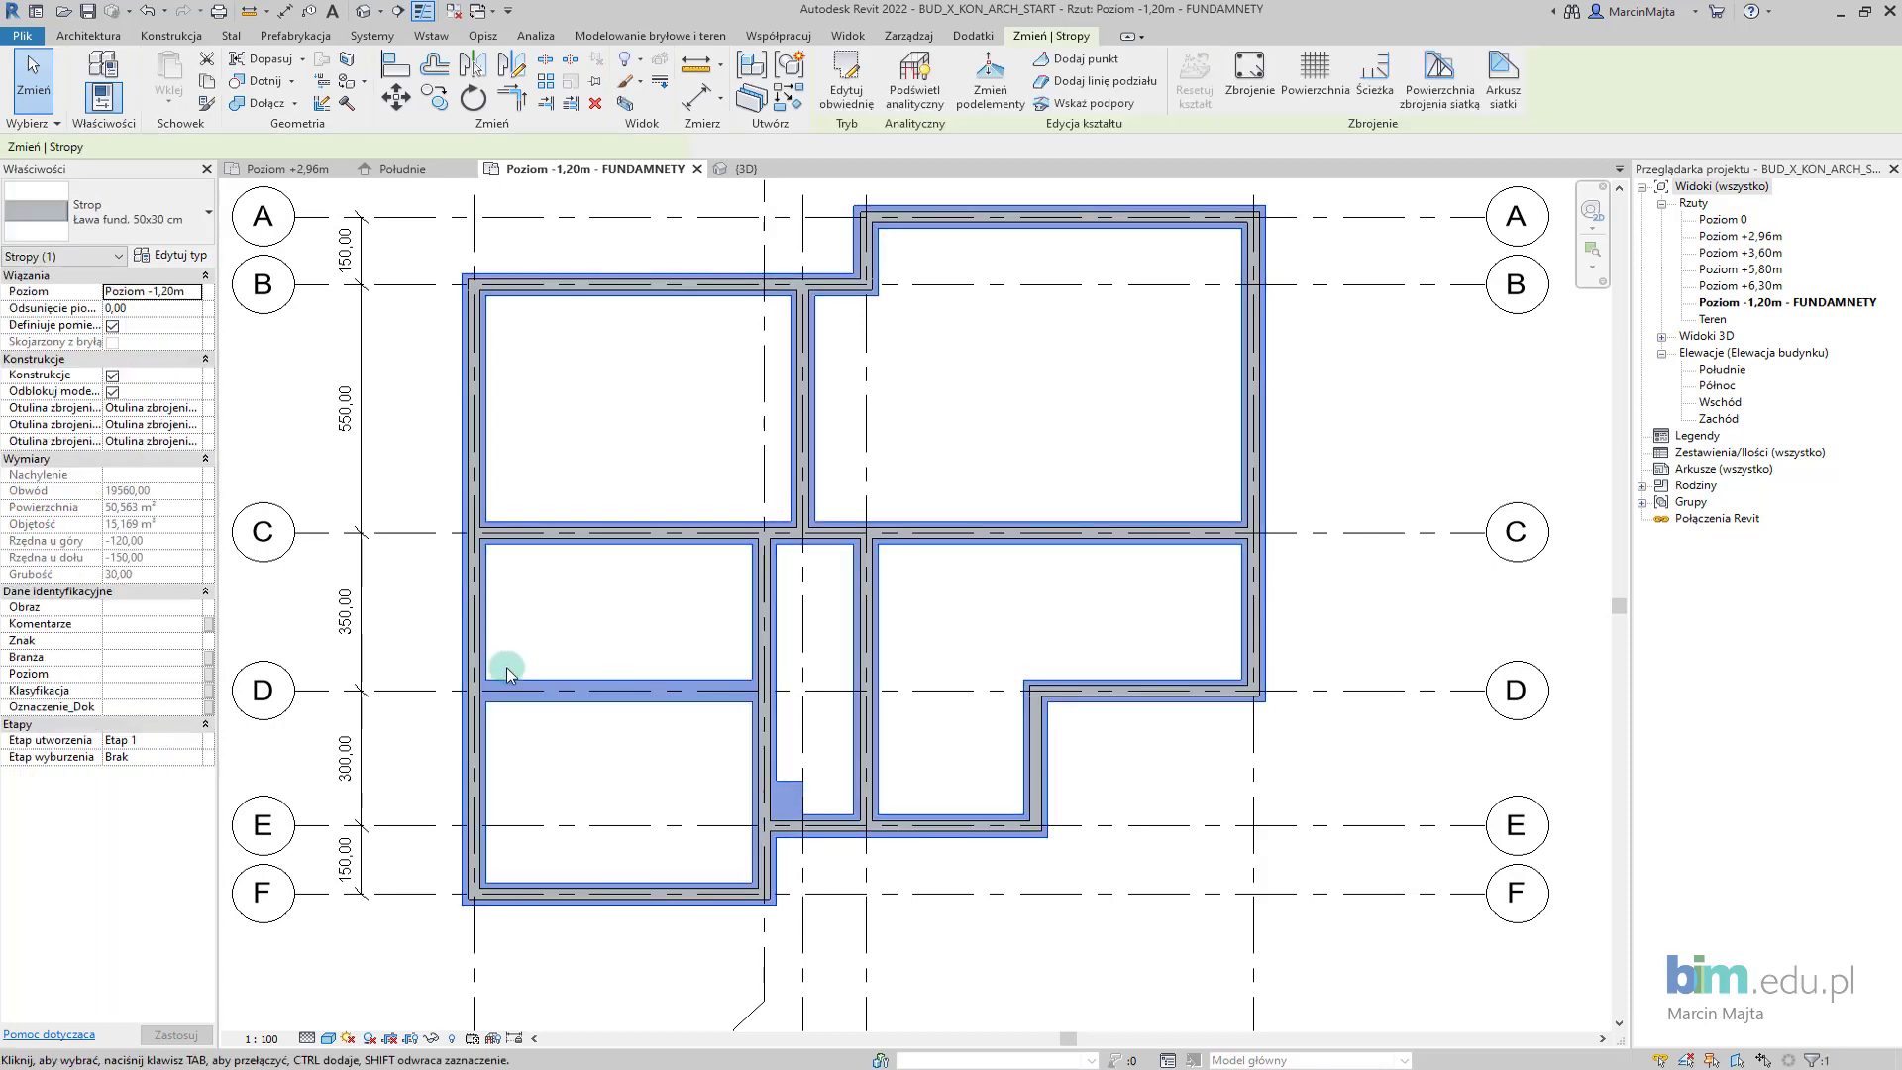
{"action": "left_click", "coordinate": [847, 87]}
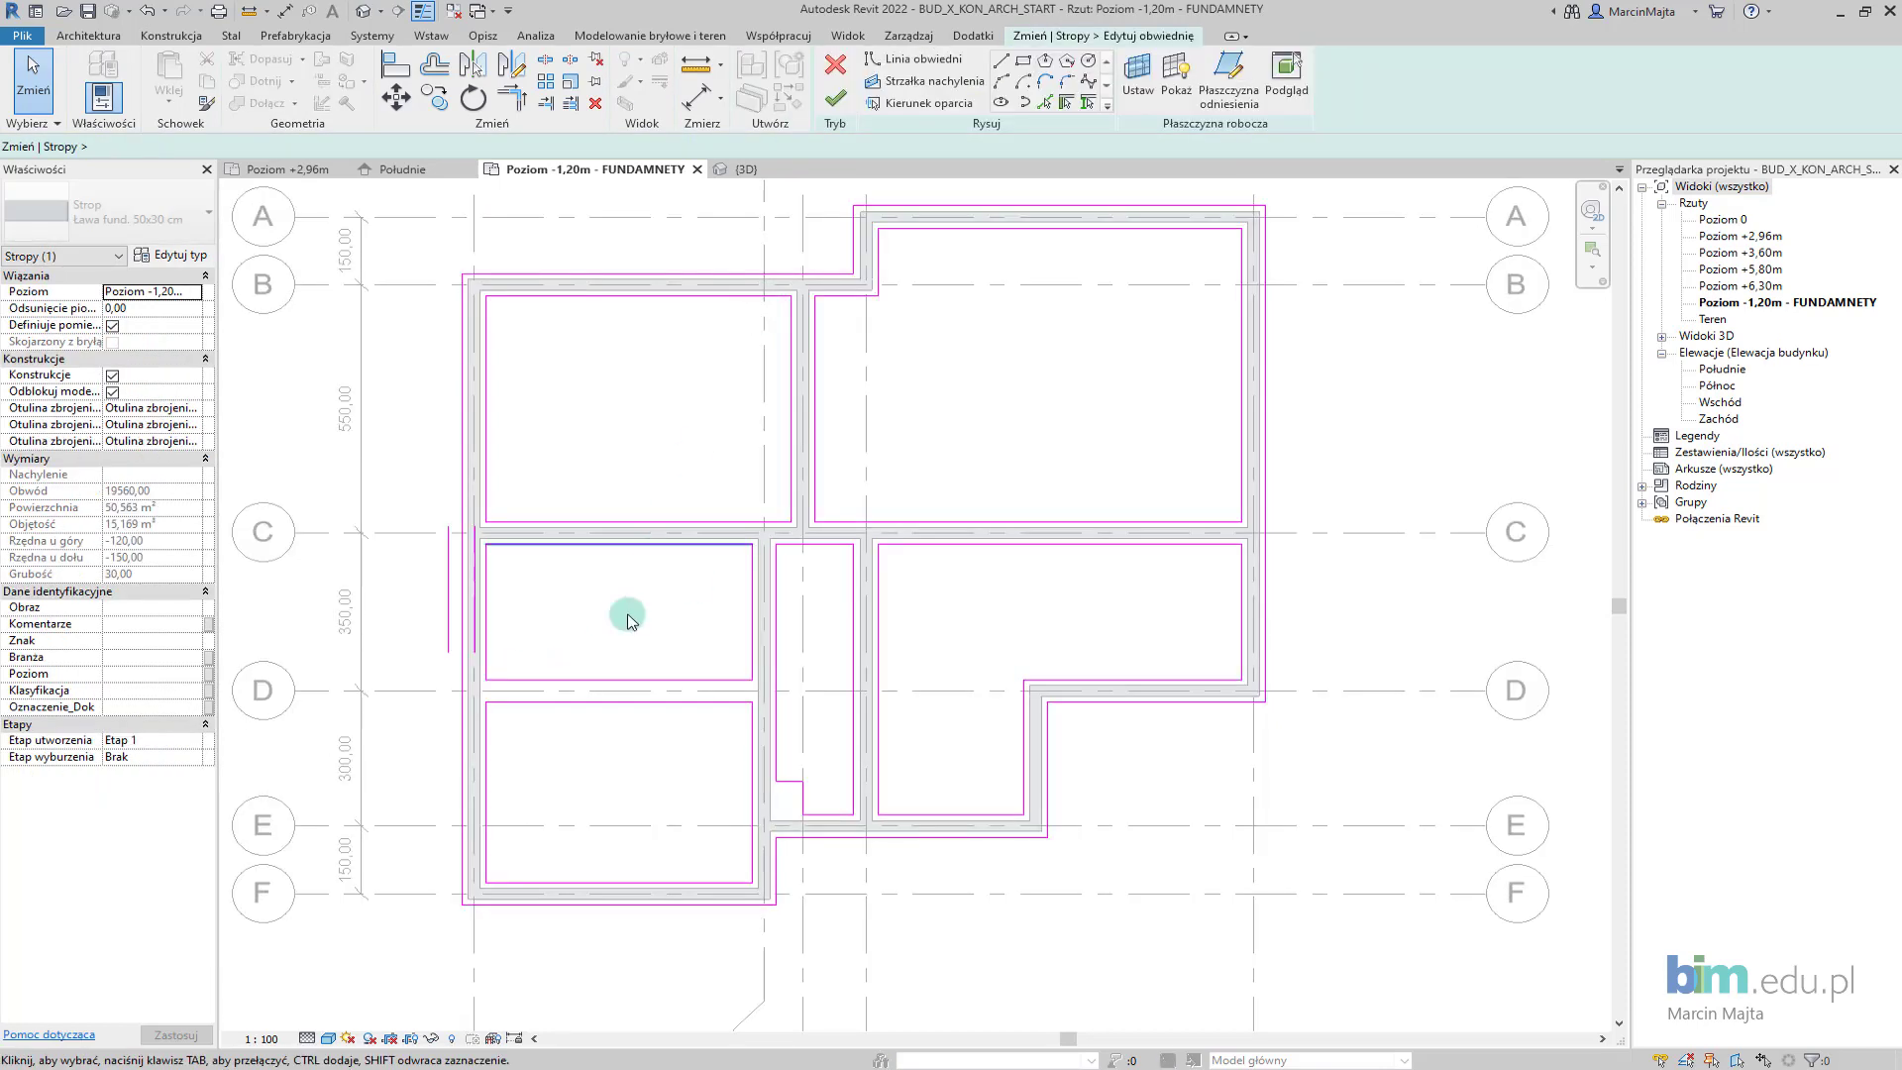
{"action": "left_click", "coordinate": [573, 705]}
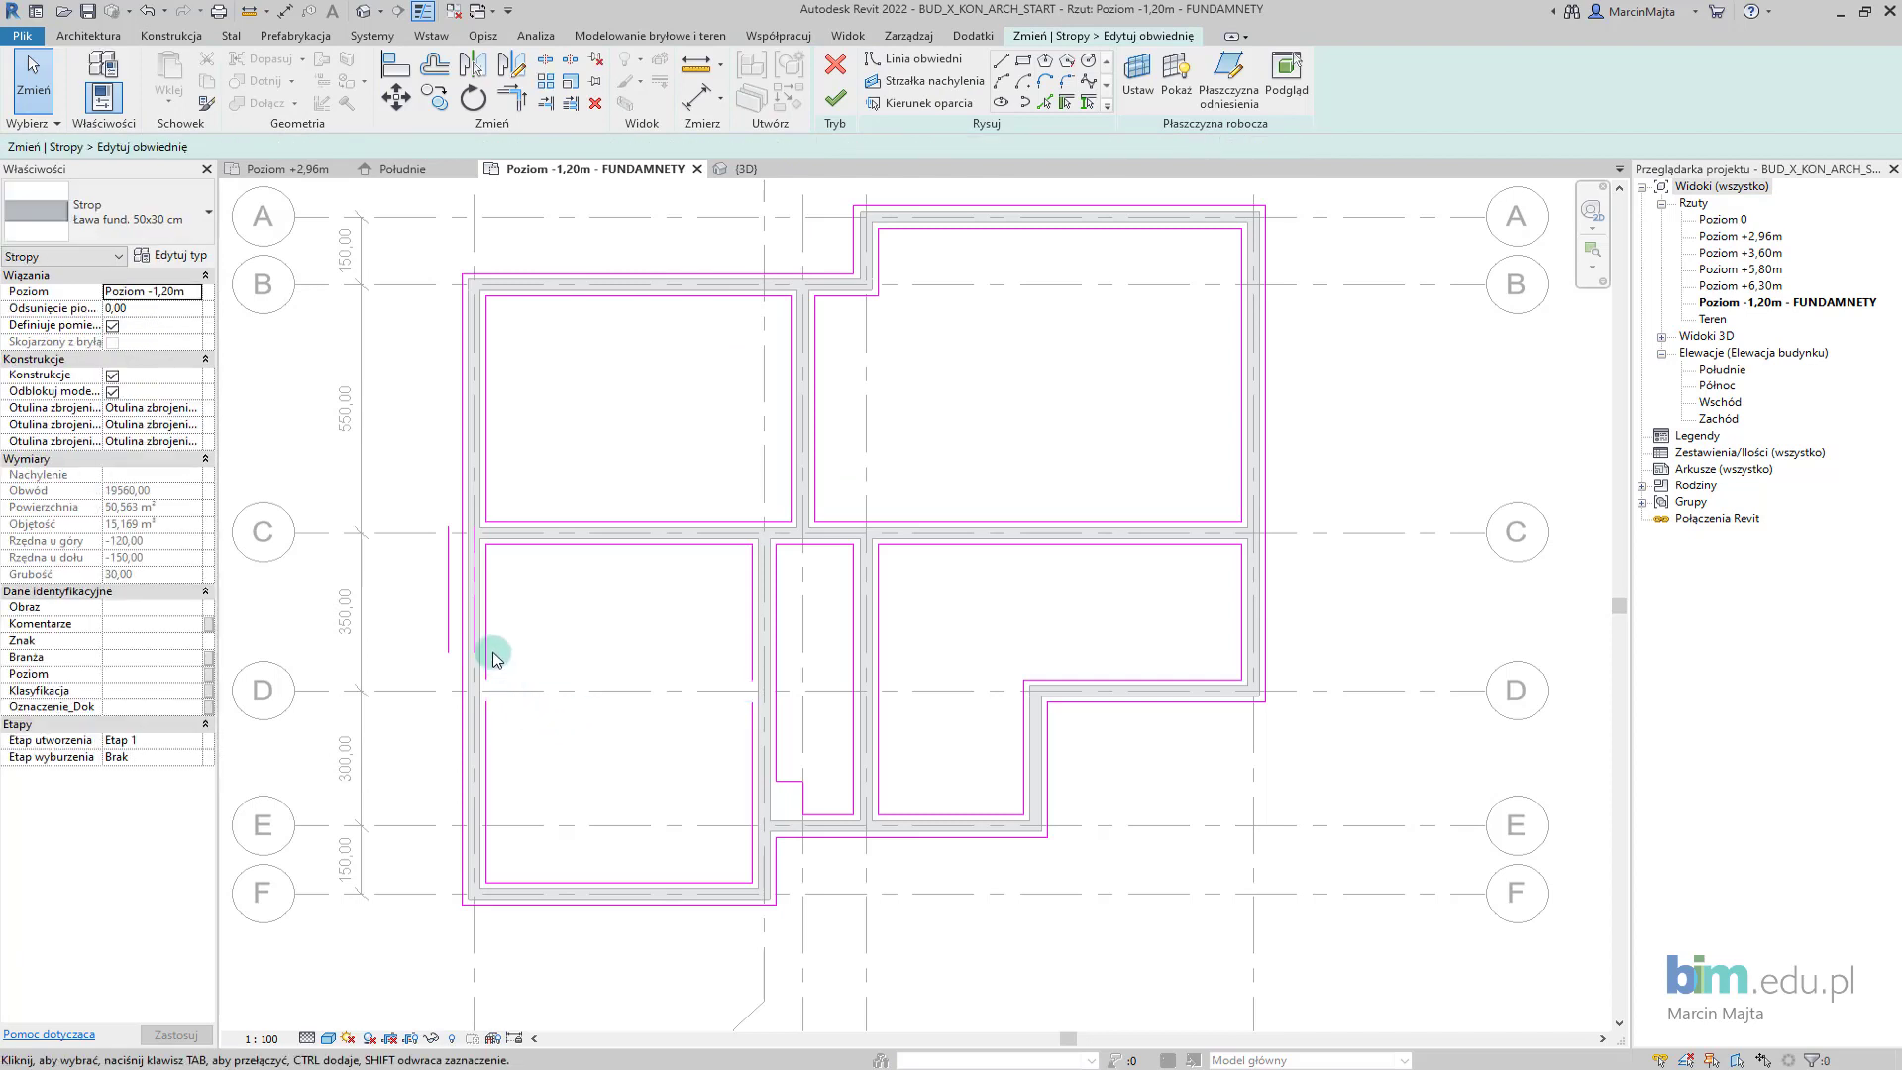
{"action": "key", "text": "Delete"}
{"action": "left_click", "coordinate": [747, 626]}
{"action": "key", "text": "Delete"}
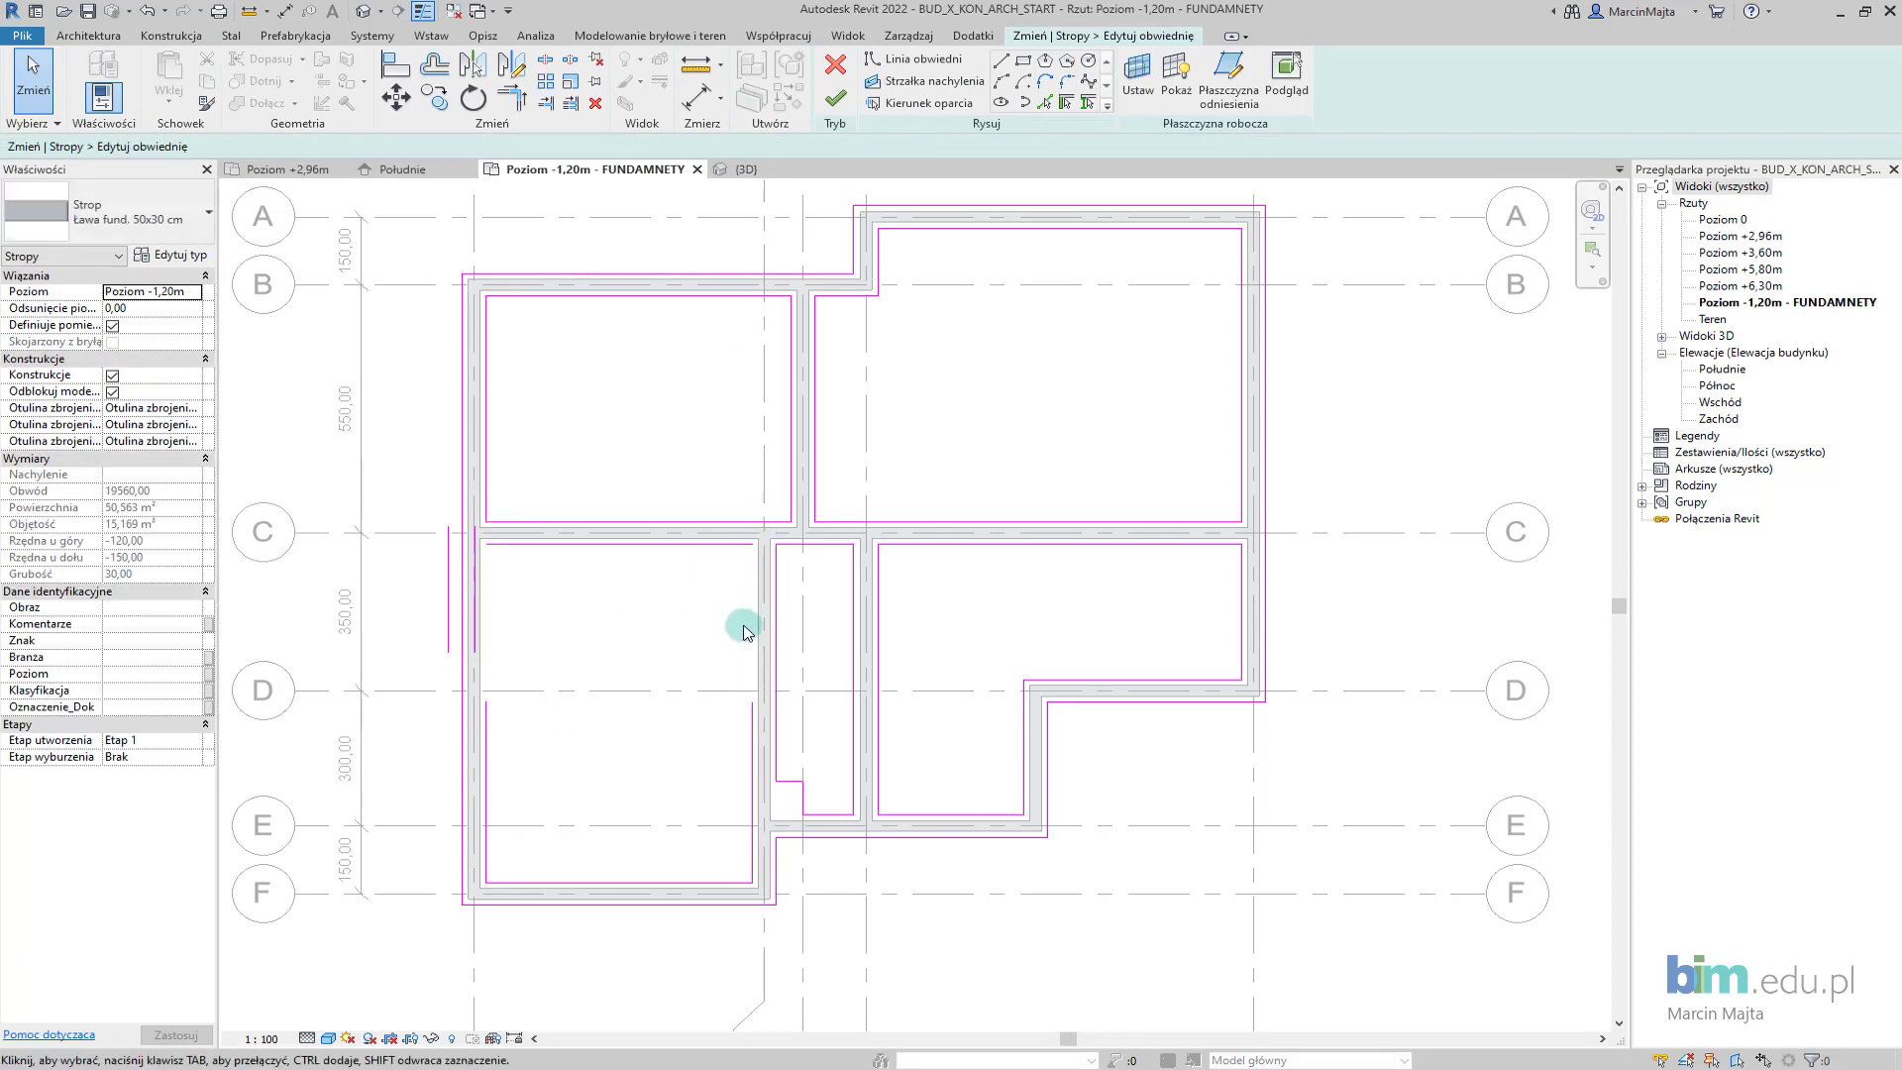
Extend the vertical boundary line to the horizontal line with TR and finish the slab edit.
{"action": "key", "text": "t"}
{"action": "key", "text": "r"}
{"action": "left_click", "coordinate": [743, 543]}
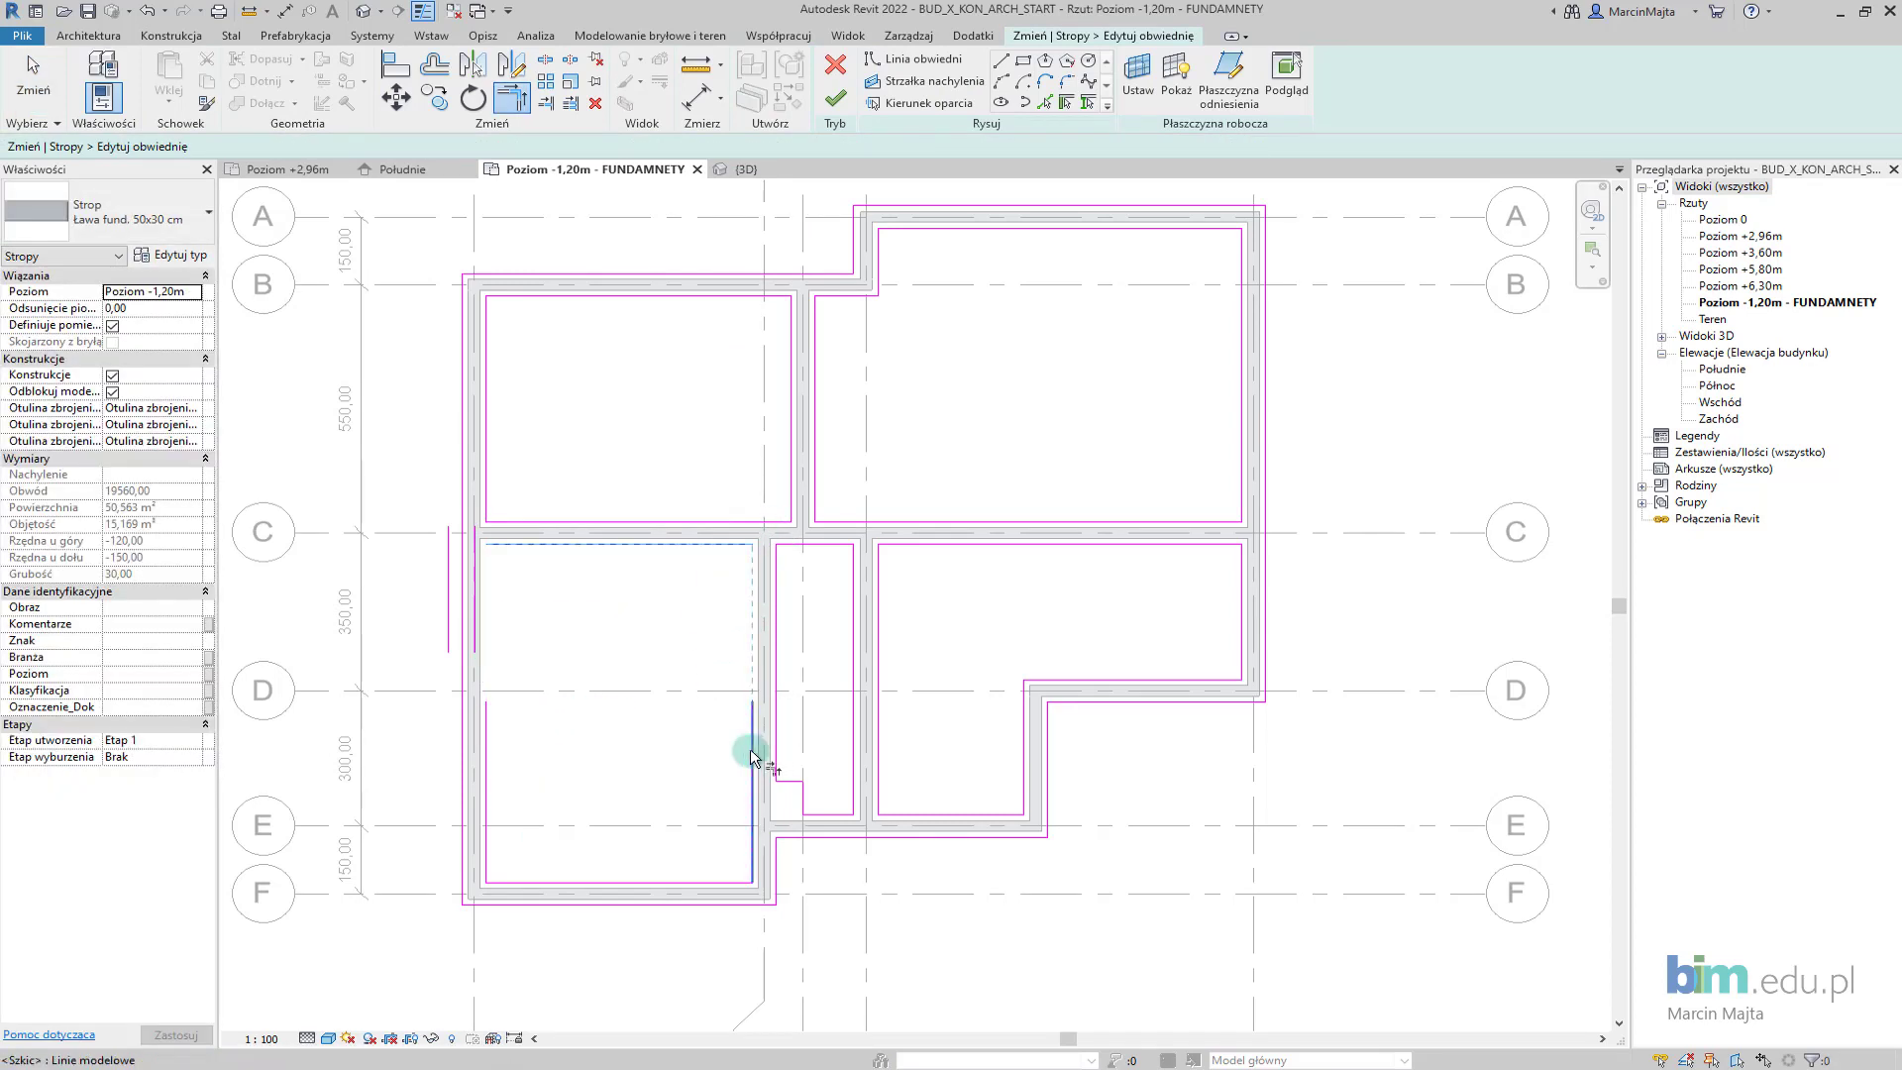
{"action": "left_click", "coordinate": [754, 747]}
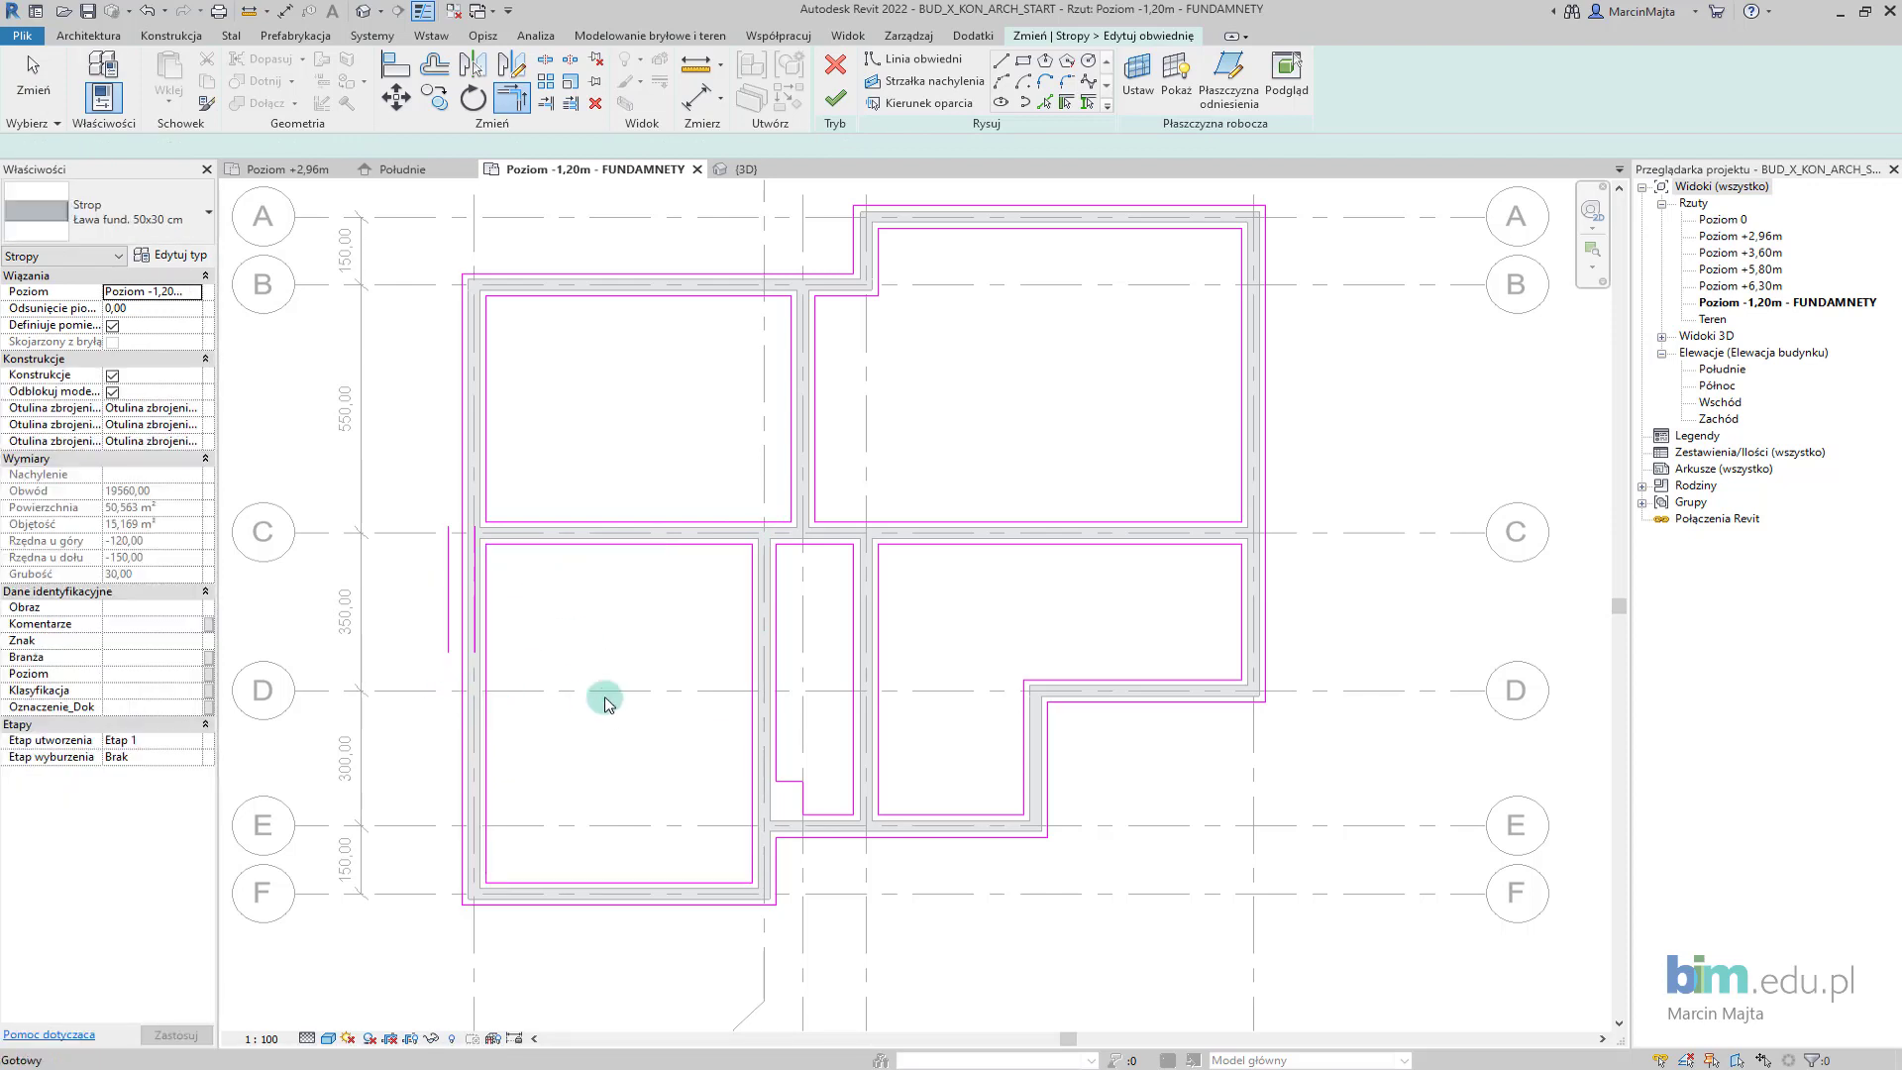
{"action": "key", "text": "Escape"}
{"action": "left_click", "coordinate": [832, 99]}
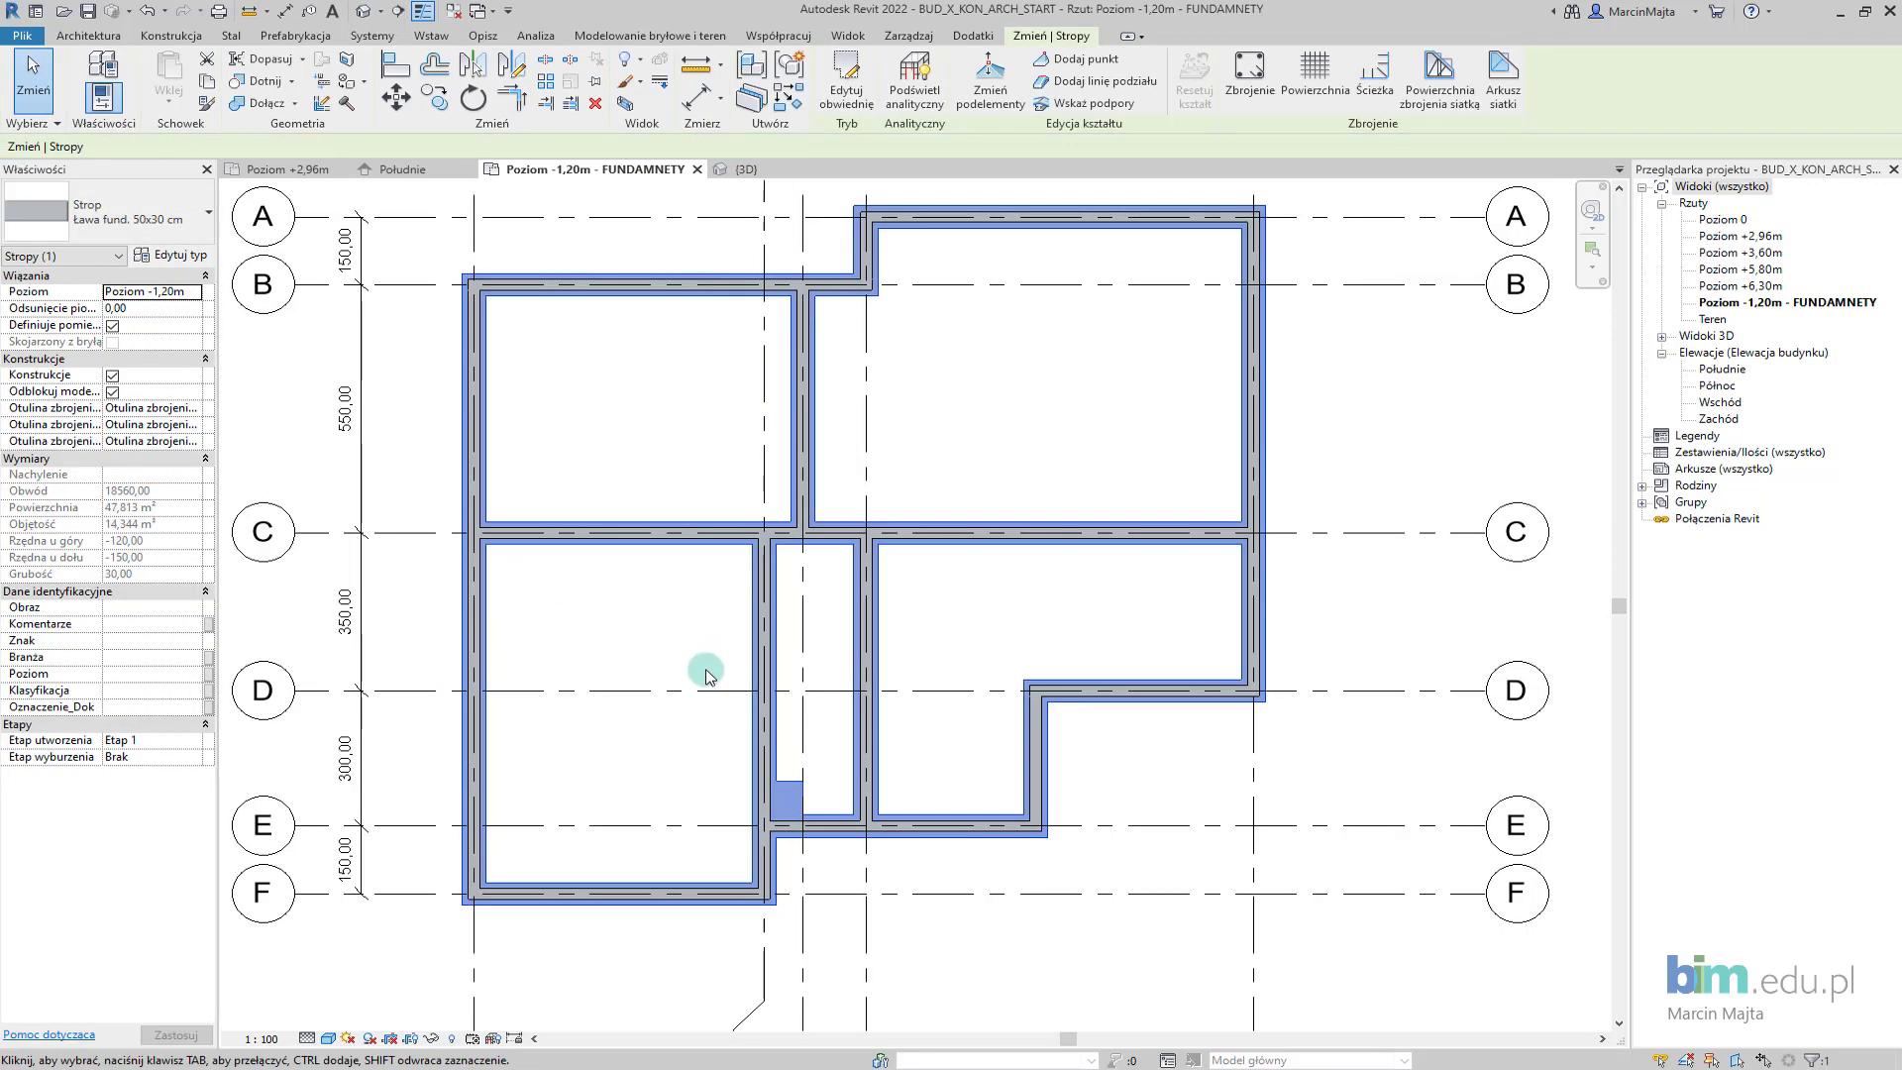
{"action": "left_click", "coordinate": [681, 662]}
{"action": "middle_click_drag", "start_coordinate": [680, 662], "coordinate": [684, 671]}
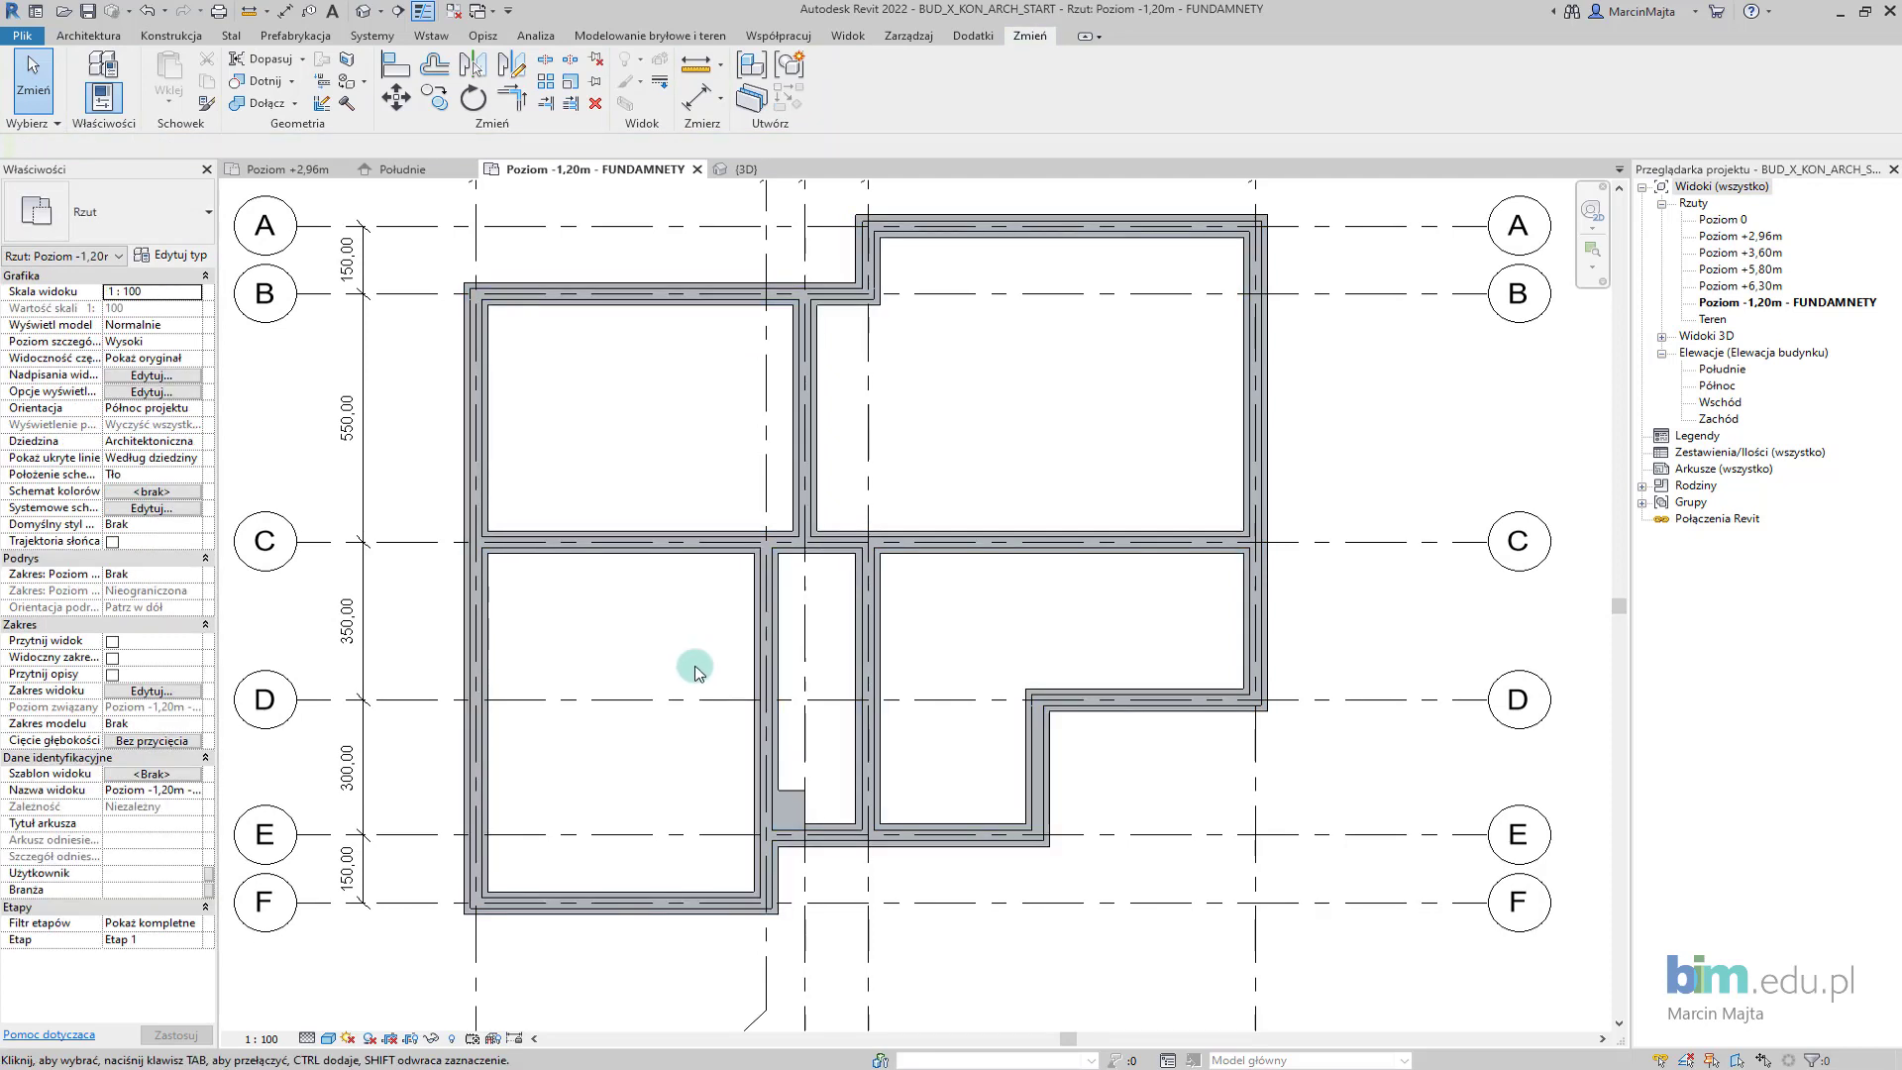
Zoom in on the foundations in the {3D} view, then go back to the plan.
{"action": "left_click", "coordinate": [735, 170]}
{"action": "scroll", "coordinate": [1060, 646], "scroll_direction": "up", "scroll_amount": 1}
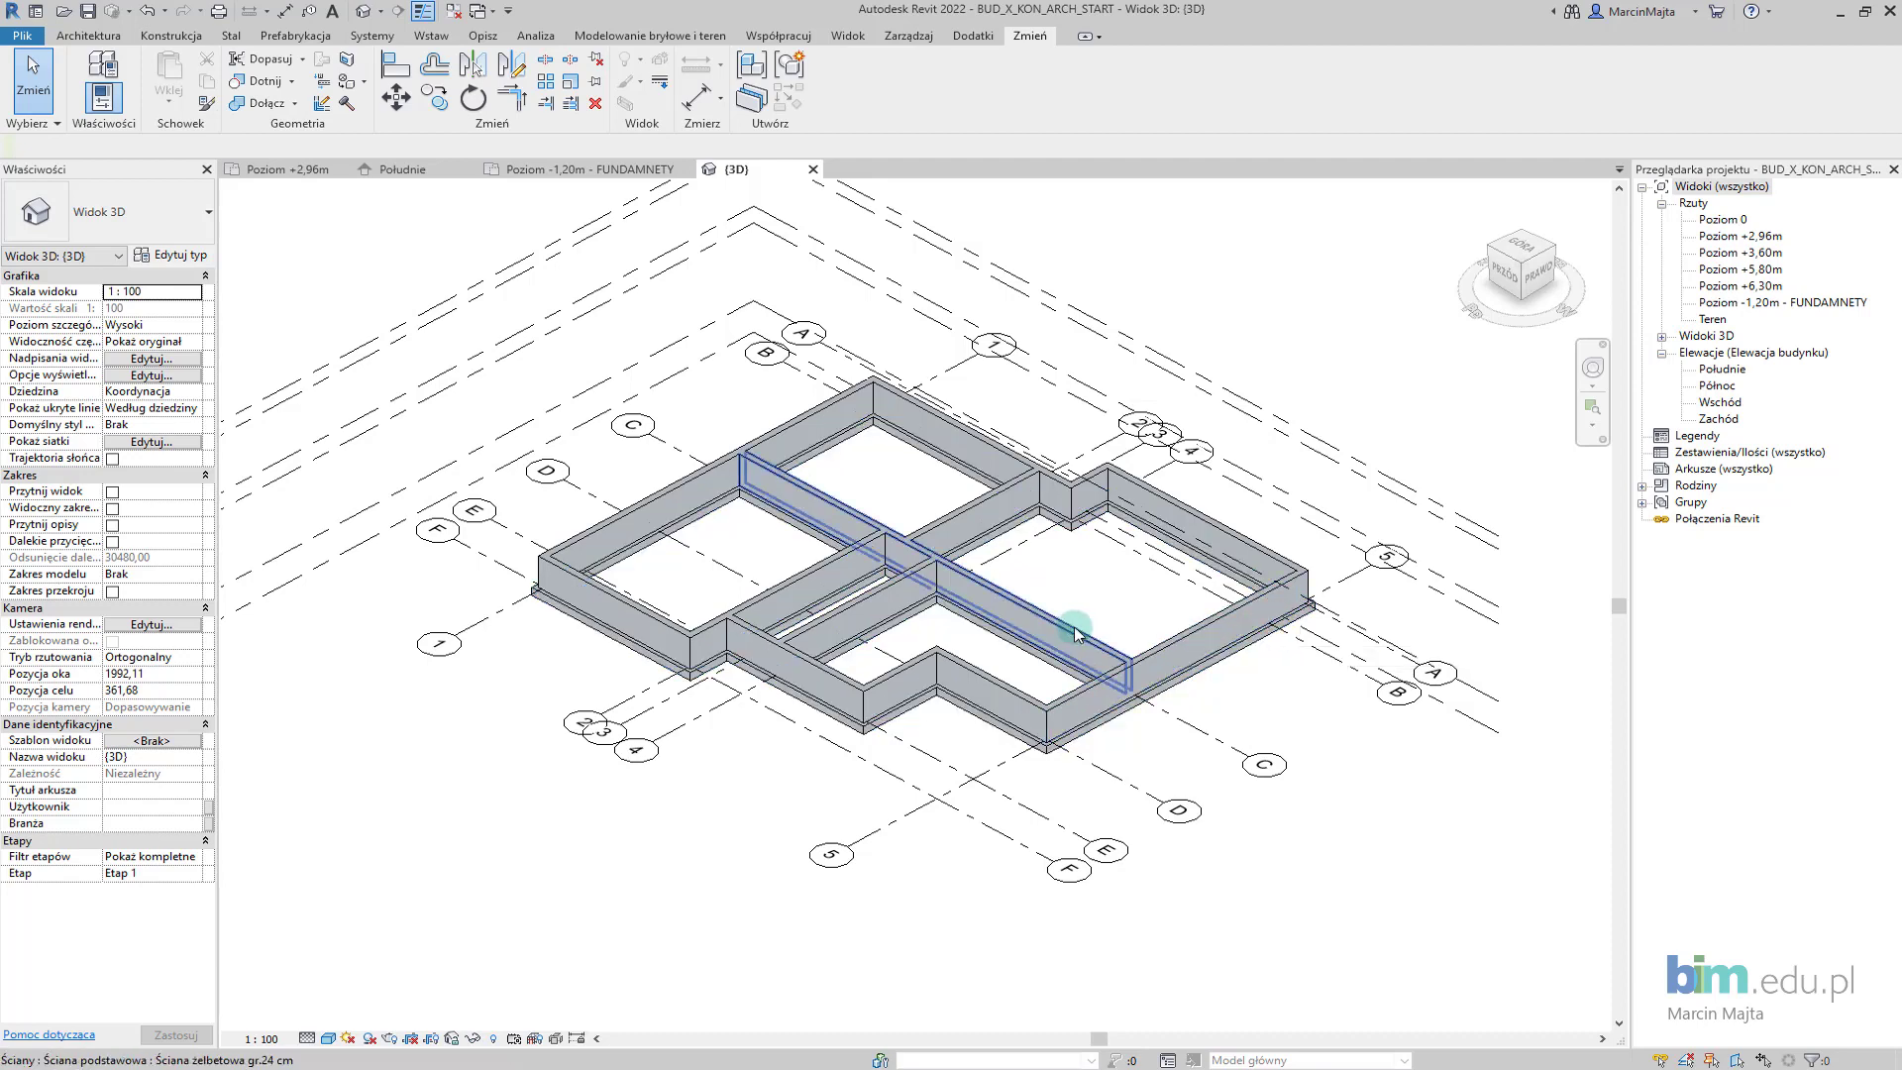
{"action": "left_click", "coordinate": [580, 169]}
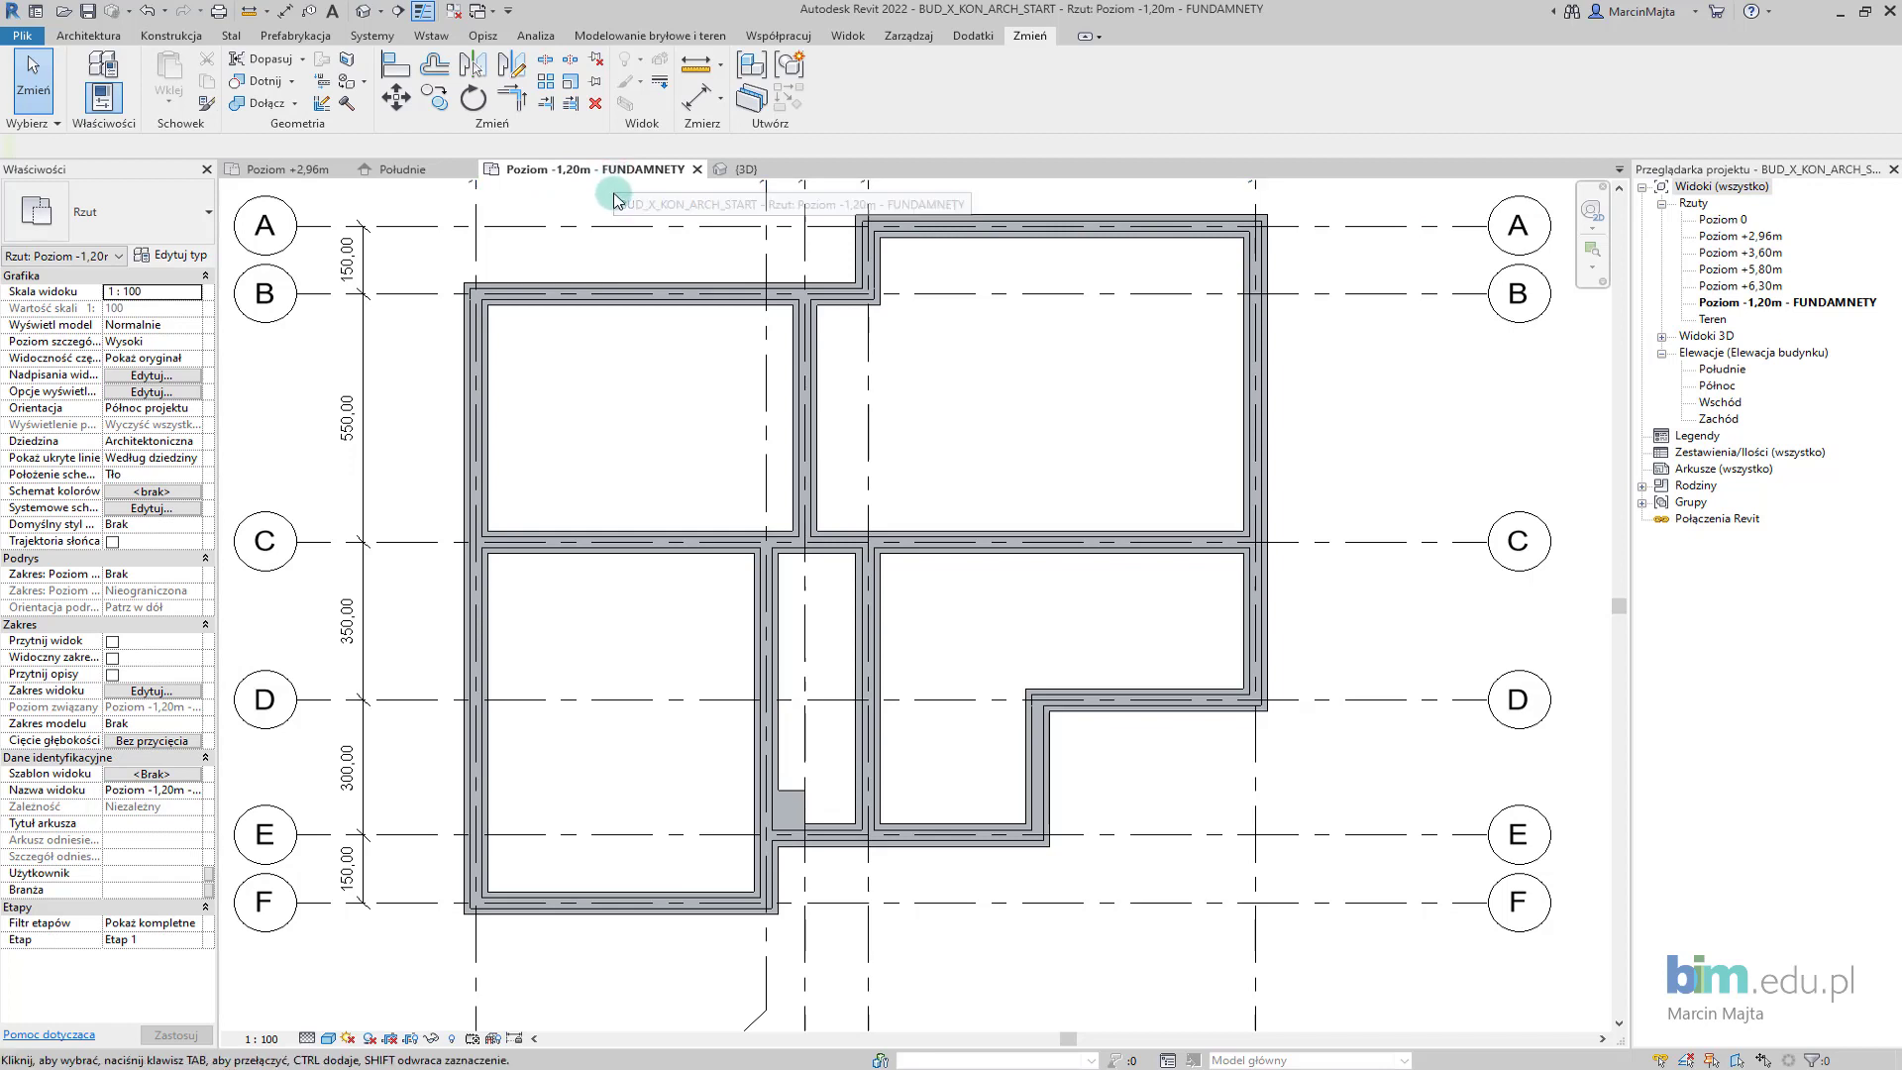
Open the View Range settings, cancel them, and zoom out to the full foundation plan.
{"action": "scroll", "coordinate": [471, 540], "scroll_direction": "up", "scroll_amount": 2}
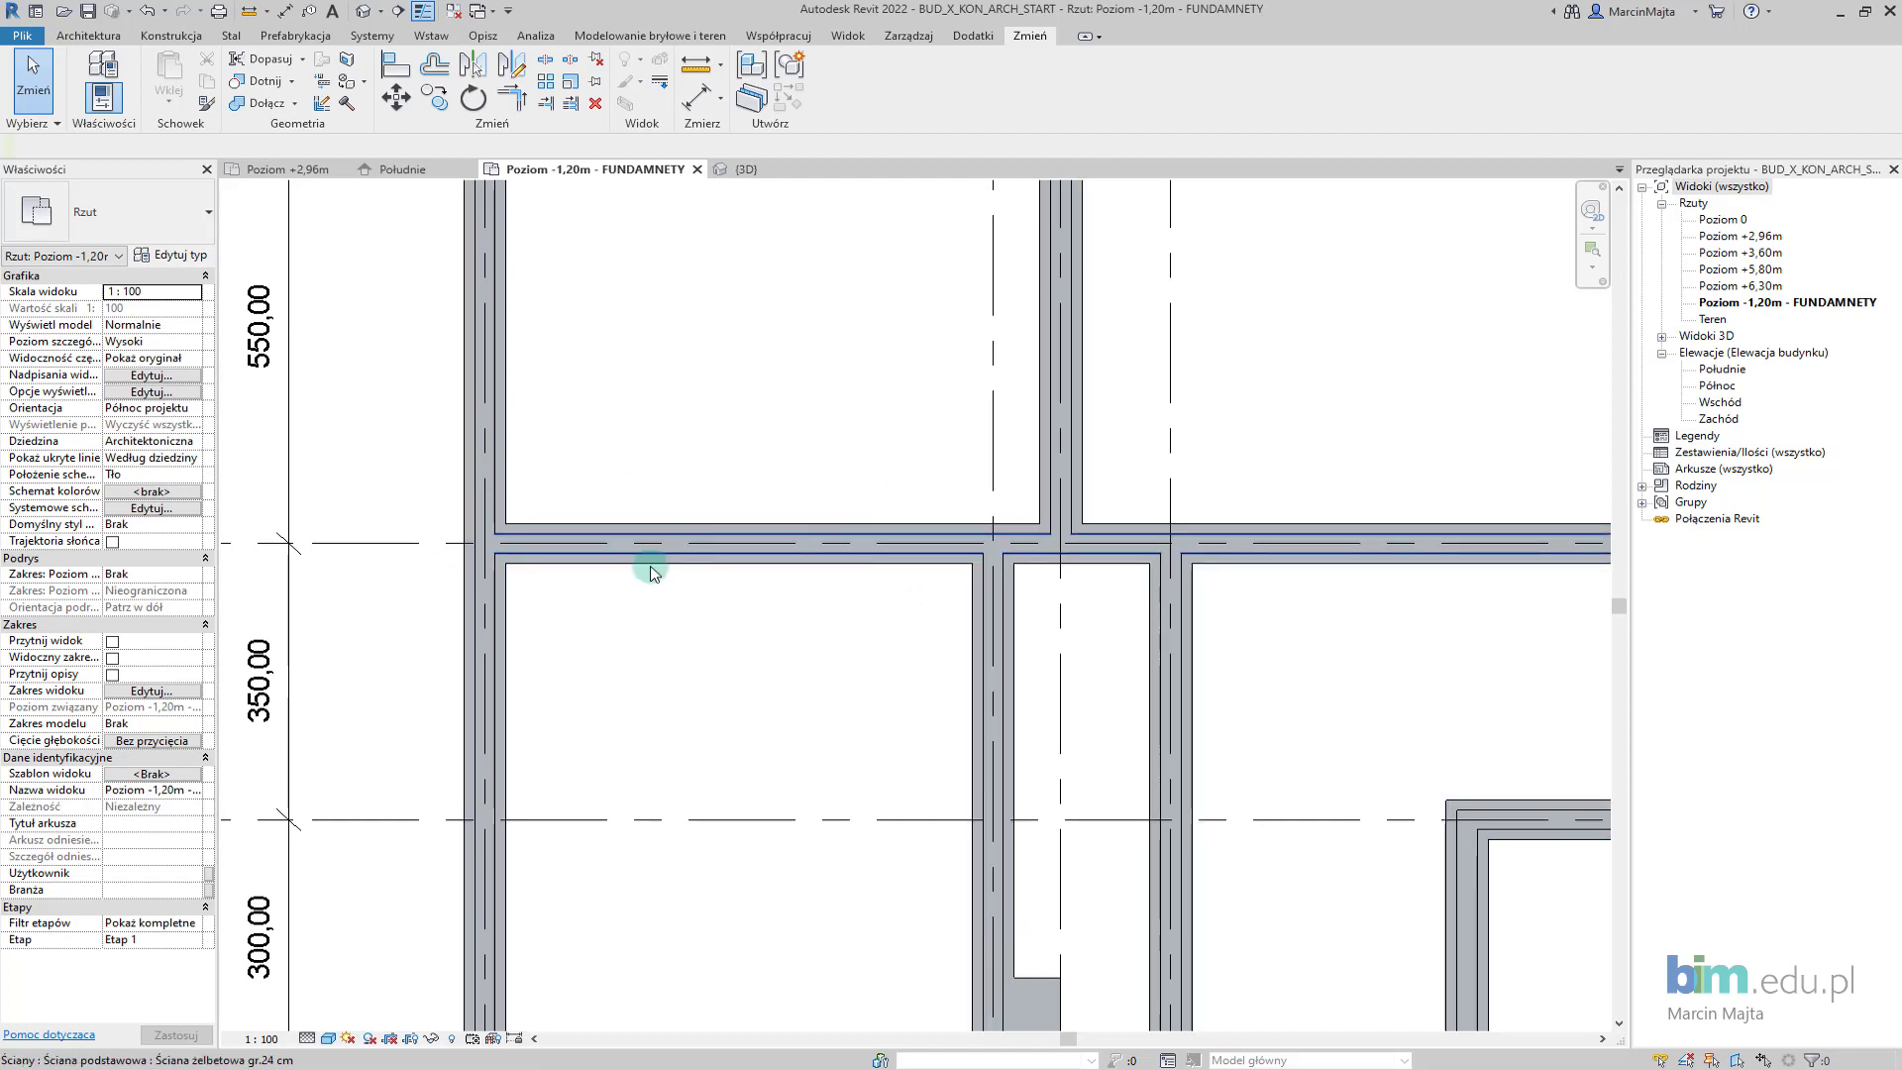
{"action": "left_click", "coordinate": [149, 690]}
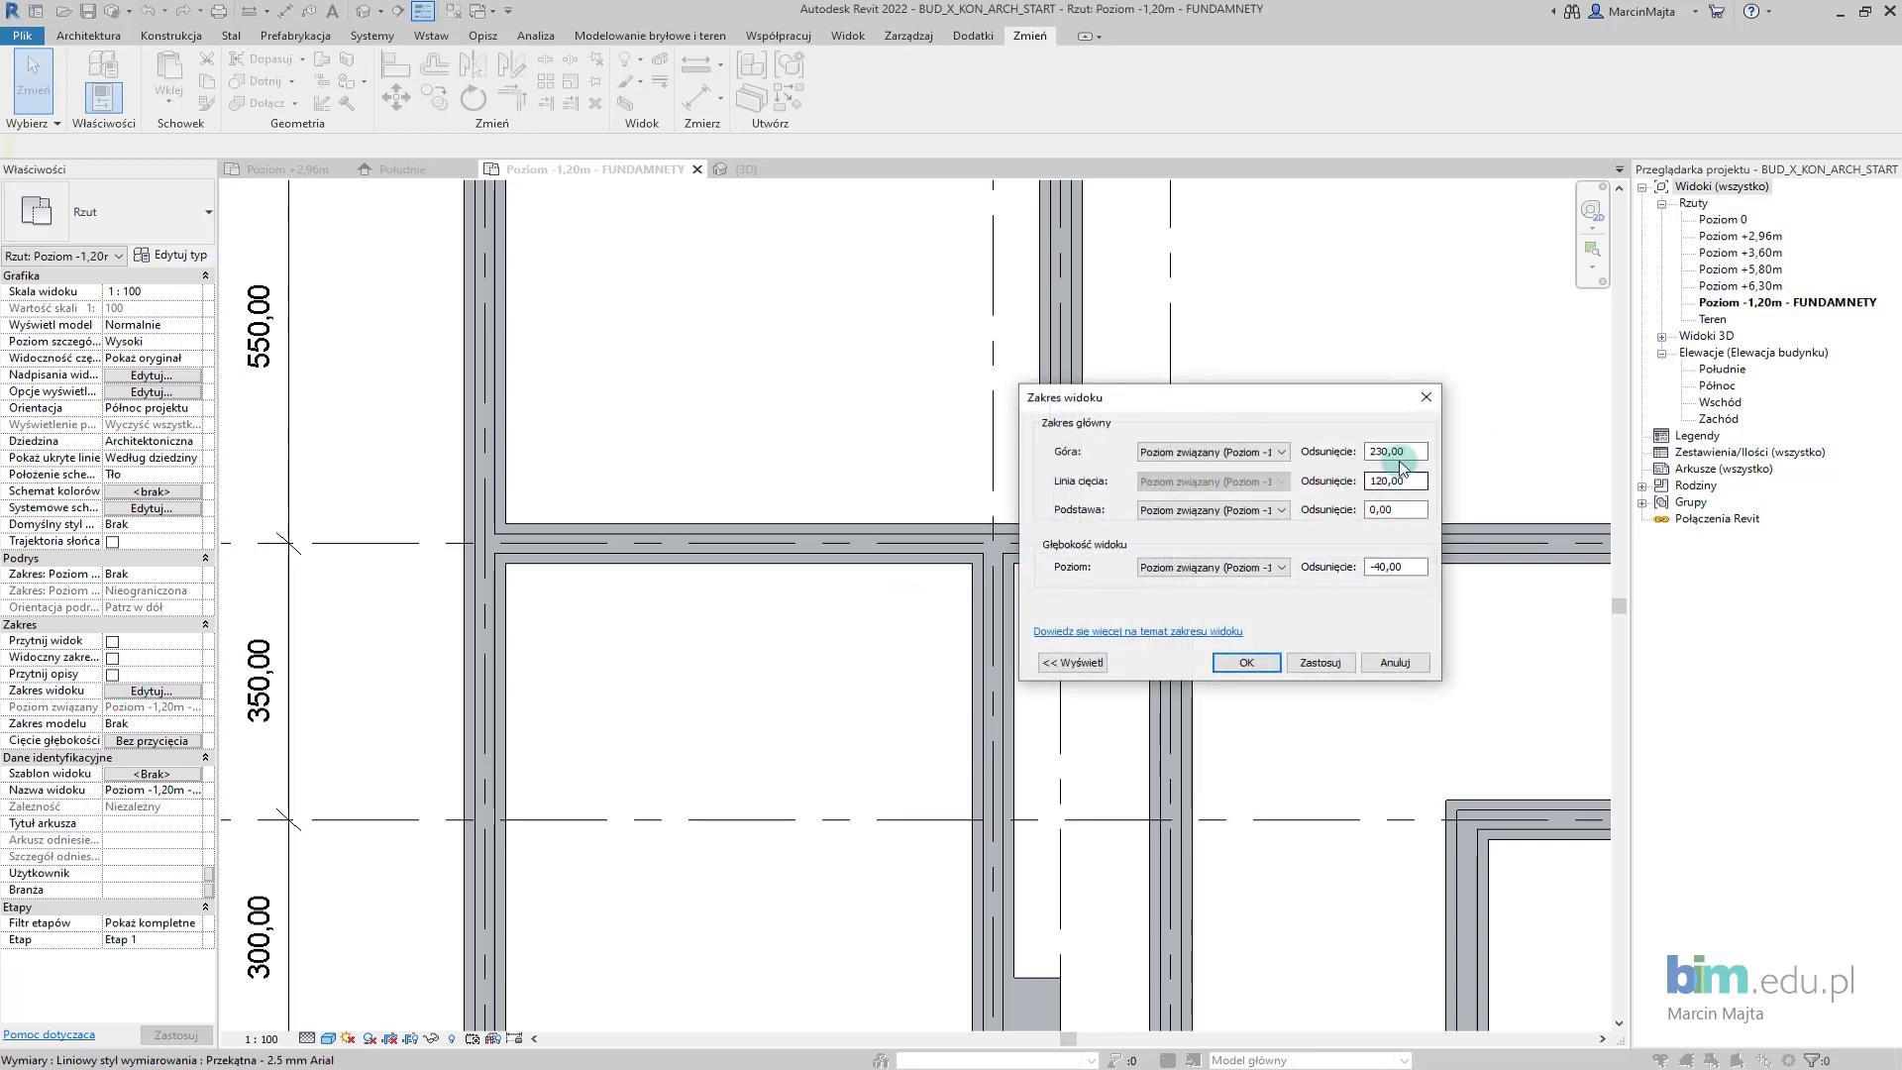
{"action": "left_click", "coordinate": [1393, 662]}
{"action": "scroll", "coordinate": [1161, 525], "scroll_direction": "down", "scroll_amount": 3}
{"action": "middle_click_drag", "start_coordinate": [1257, 466], "coordinate": [1161, 507]}
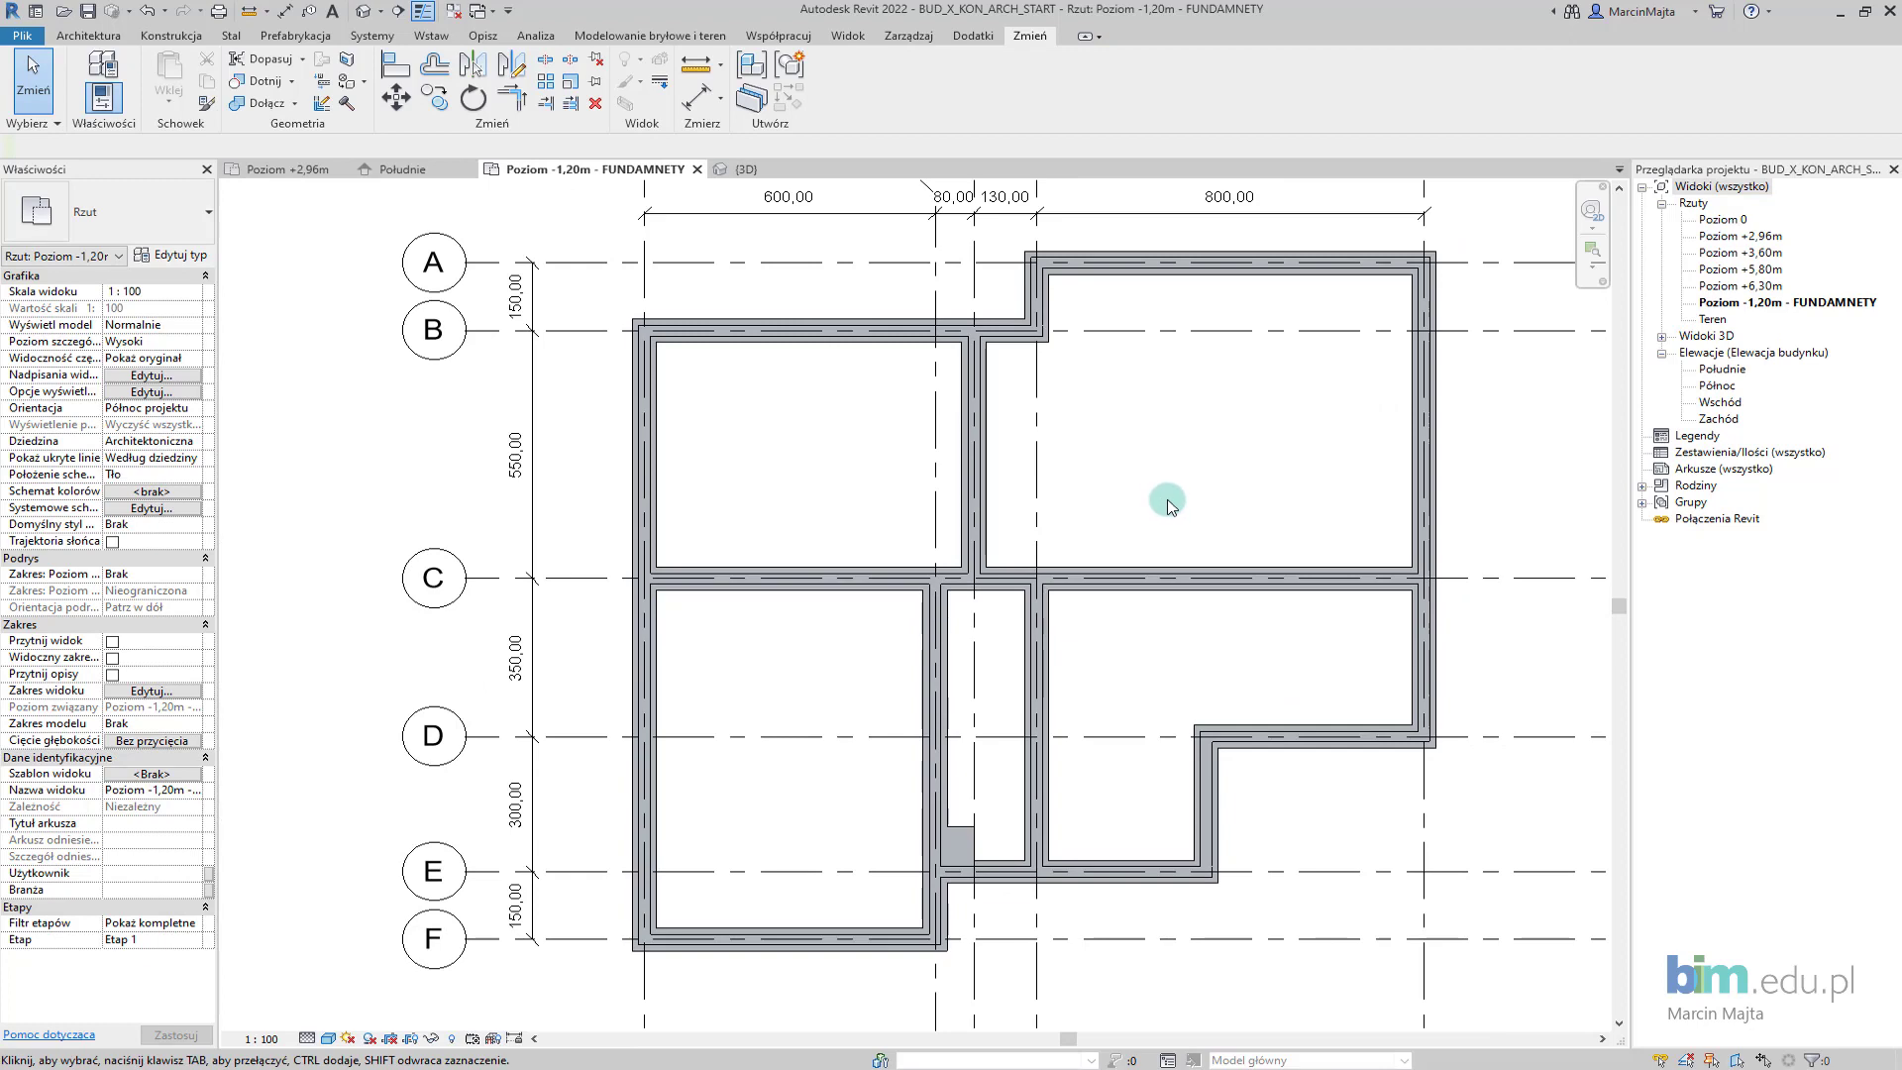